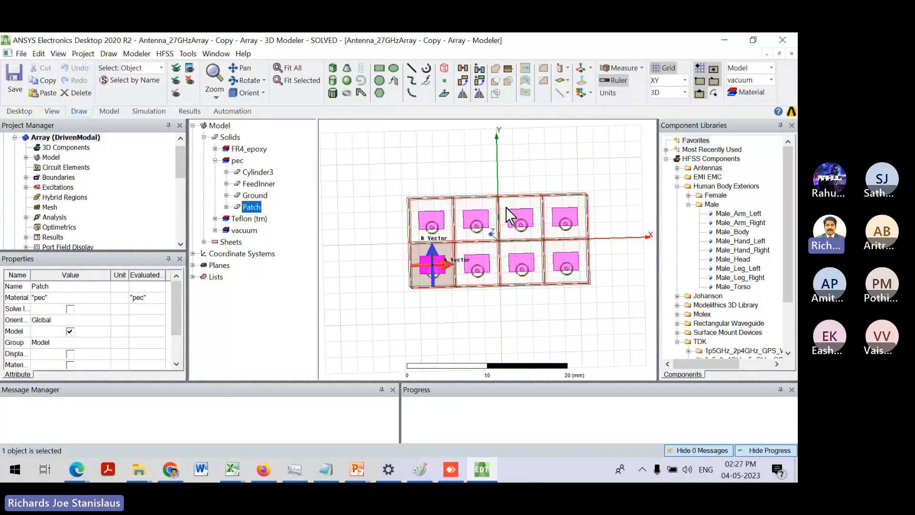
# - Examine the patch antenna array up close, both from above and edge-on
pyautogui.scroll(2, 534, 269)
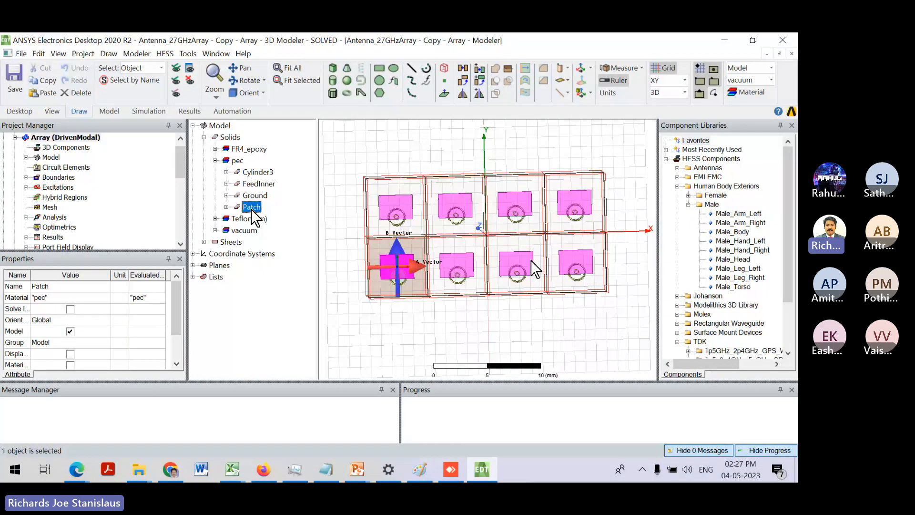
pyautogui.scroll(2, 519, 265)
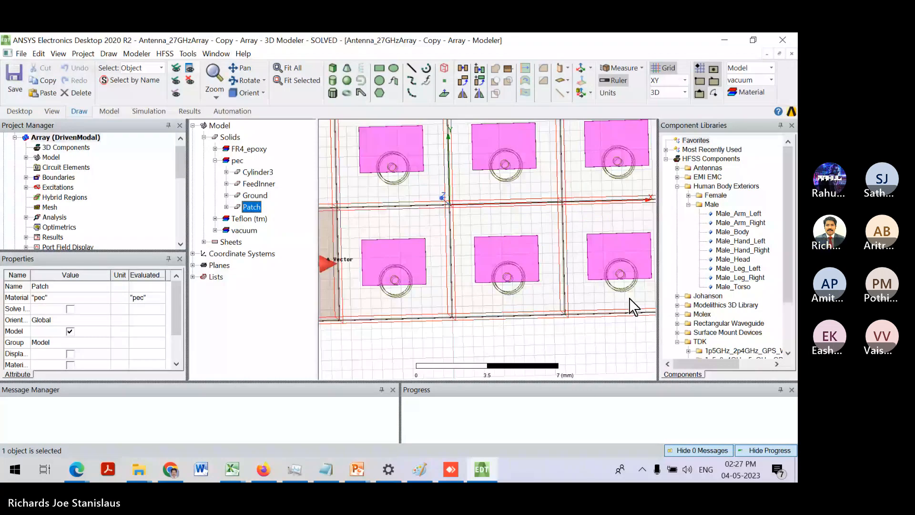
pyautogui.keyDown('alt'); pyautogui.moveTo(633, 308); pyautogui.dragTo(482, 173); pyautogui.keyUp('alt')
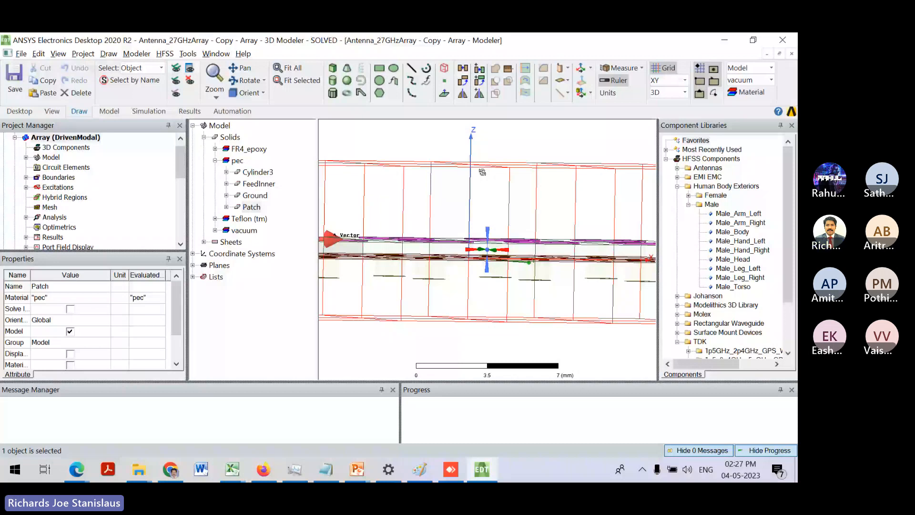
pyautogui.keyDown('alt'); pyautogui.moveTo(482, 172); pyautogui.dragTo(478, 305); pyautogui.keyUp('alt')
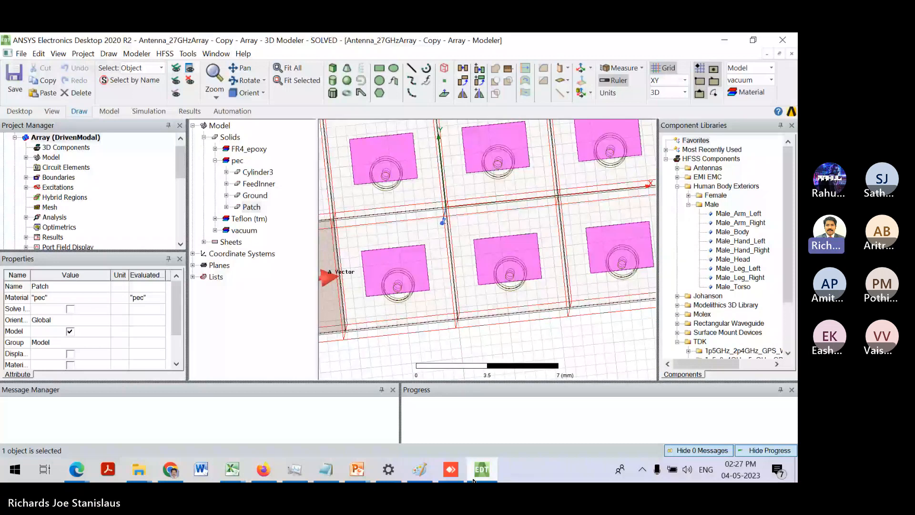
pyautogui.click(475, 476)
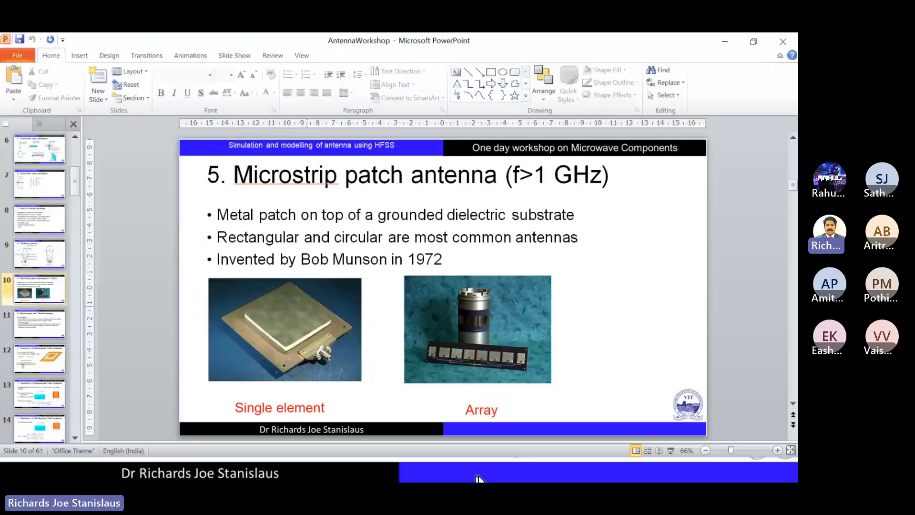
pyautogui.click(477, 478)
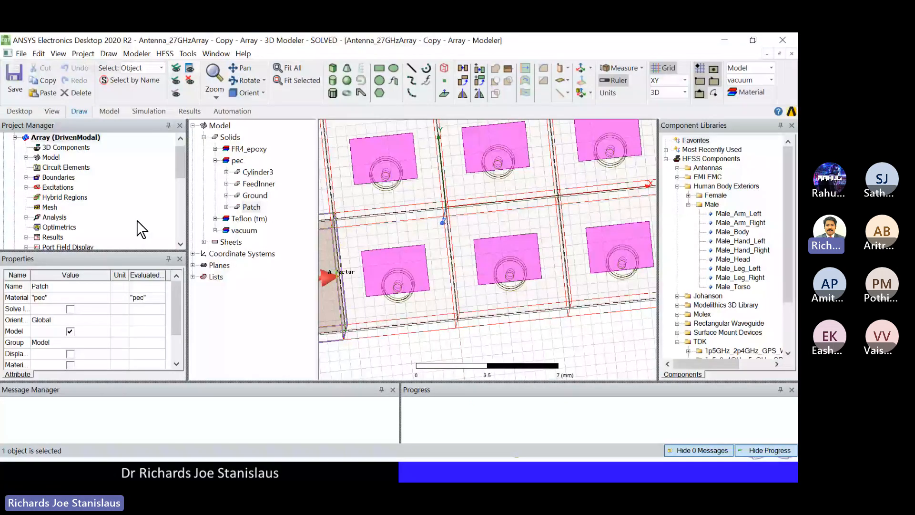
# - Display the variables of the Array design and view all eight patch elements together
pyautogui.scroll(-5, 48, 237)
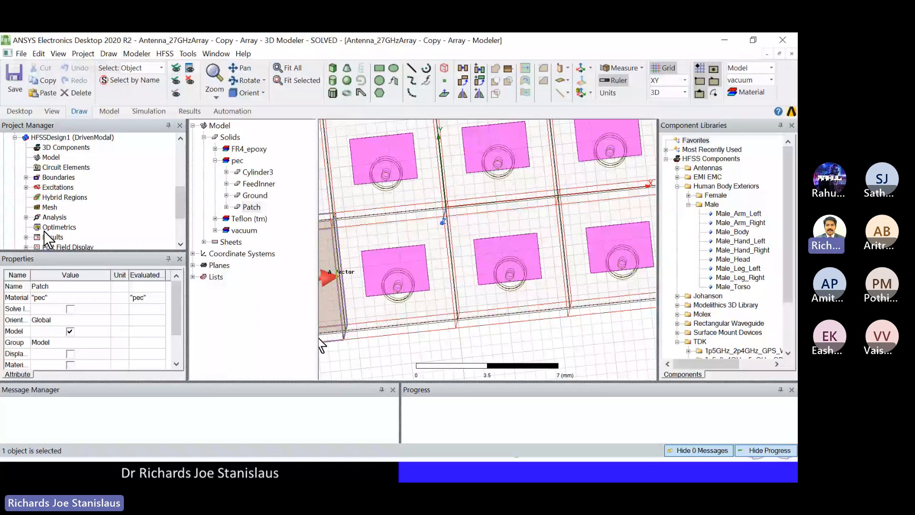
pyautogui.scroll(-2, 57, 229)
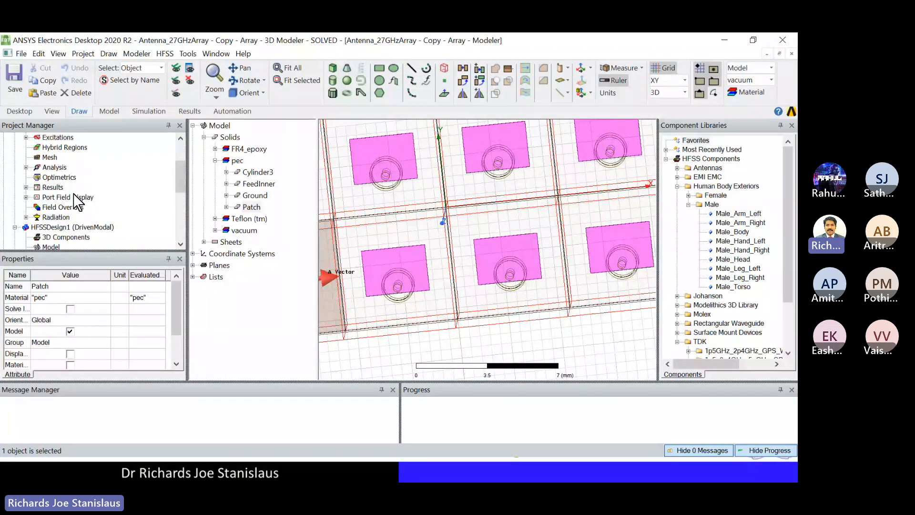
pyautogui.scroll(2, 77, 203)
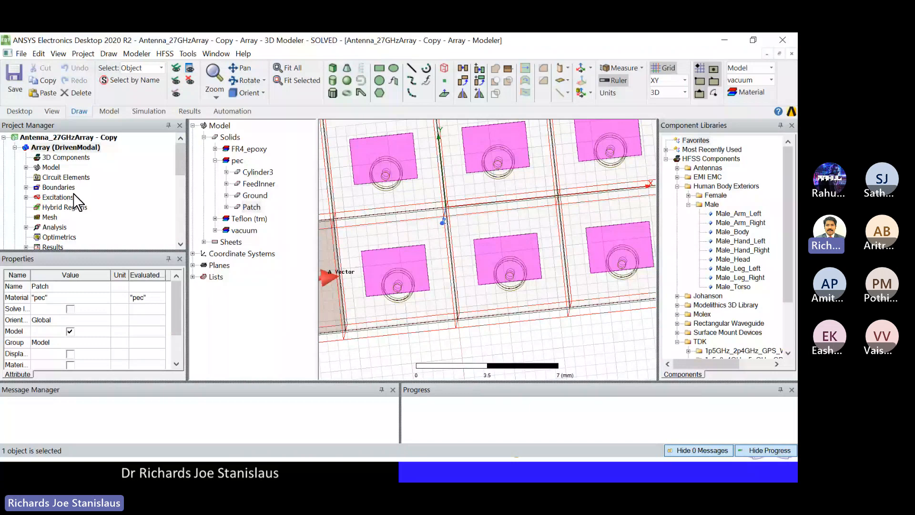
pyautogui.click(66, 148)
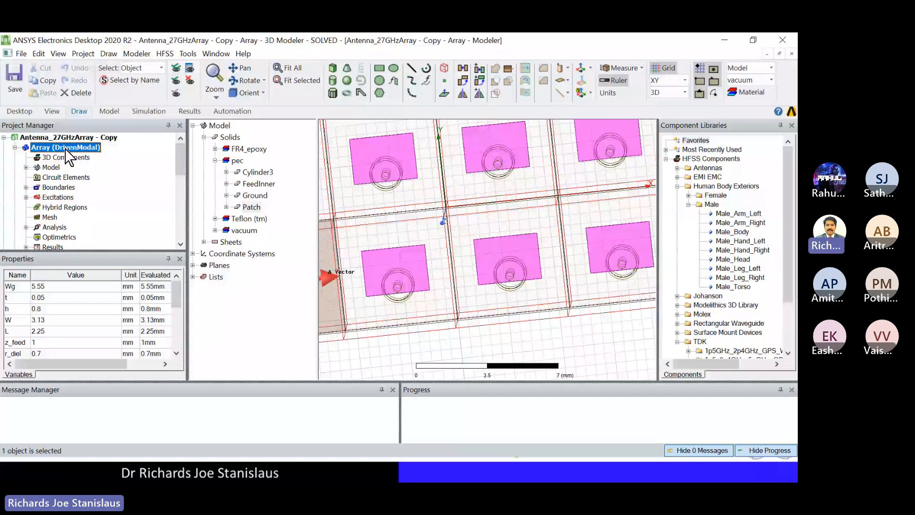
pyautogui.scroll(-5, 479, 335)
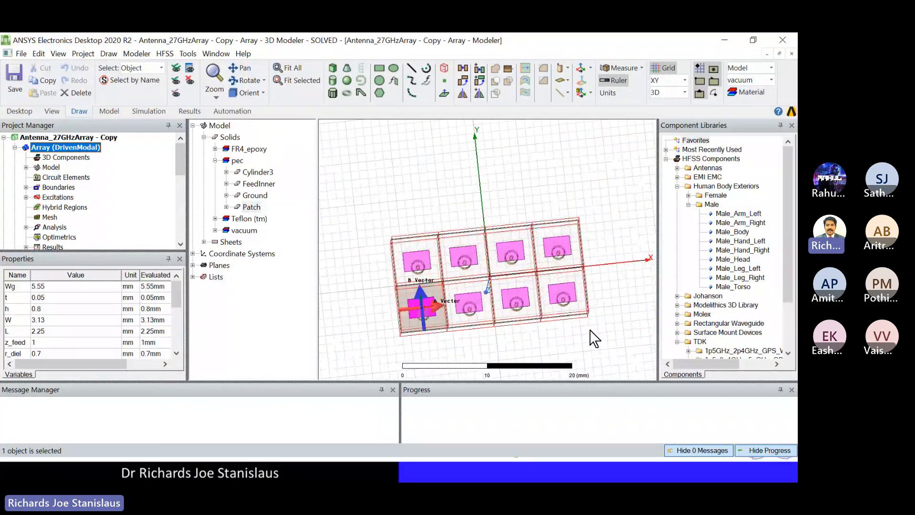
pyautogui.scroll(-1, 593, 338)
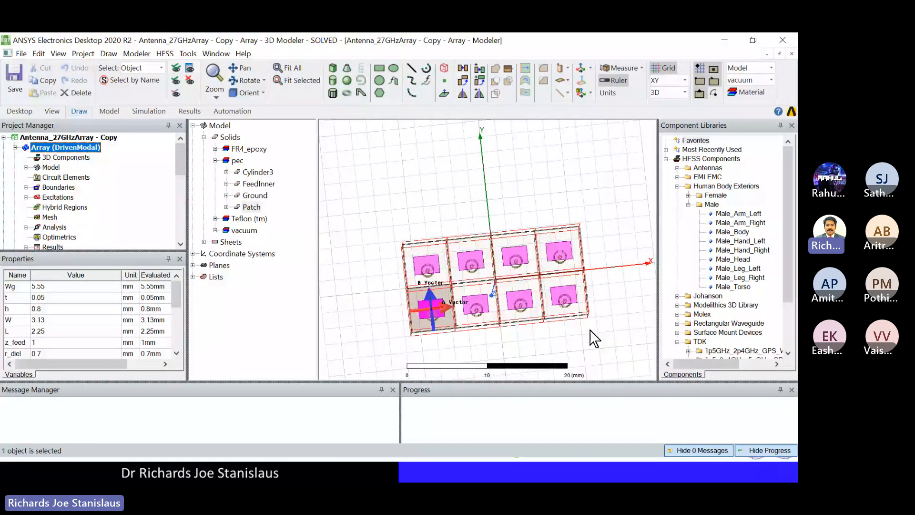
pyautogui.moveTo(579, 322)
pyautogui.keyDown('alt'); pyautogui.mouseDown()
pyautogui.moveTo(582, 296)
pyautogui.moveTo(584, 314)
pyautogui.mouseUp(); pyautogui.keyUp('alt')
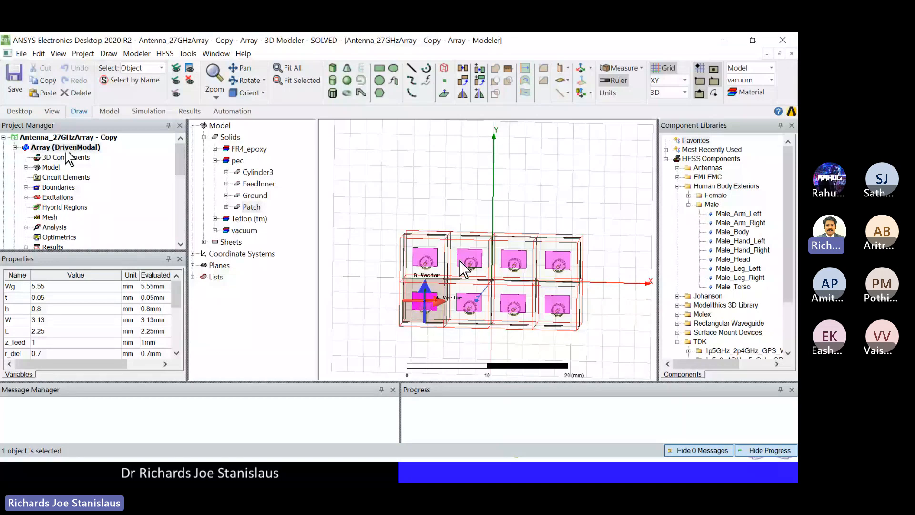
# - Open the GainTotal result of Gain Plot 2 and inspect the 3D radiation pattern from another angle
pyautogui.scroll(-1, 33, 233)
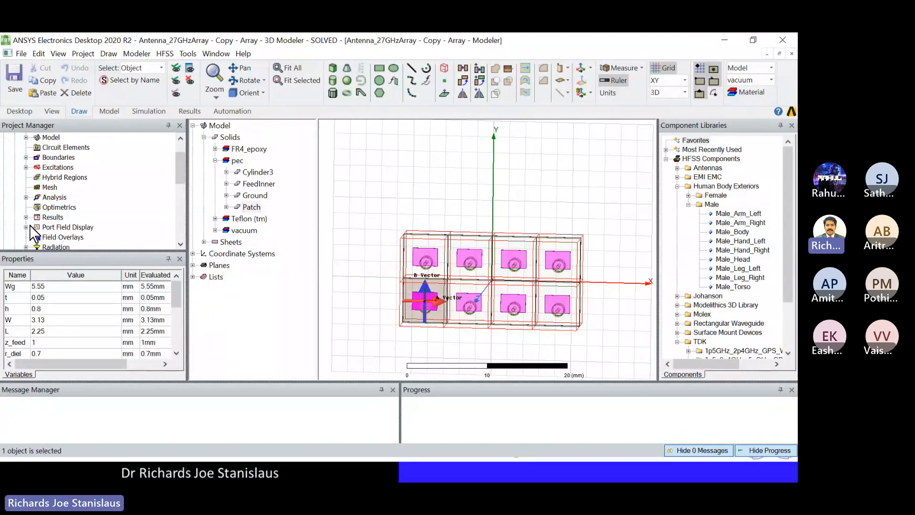
pyautogui.click(26, 217)
pyautogui.click(37, 227)
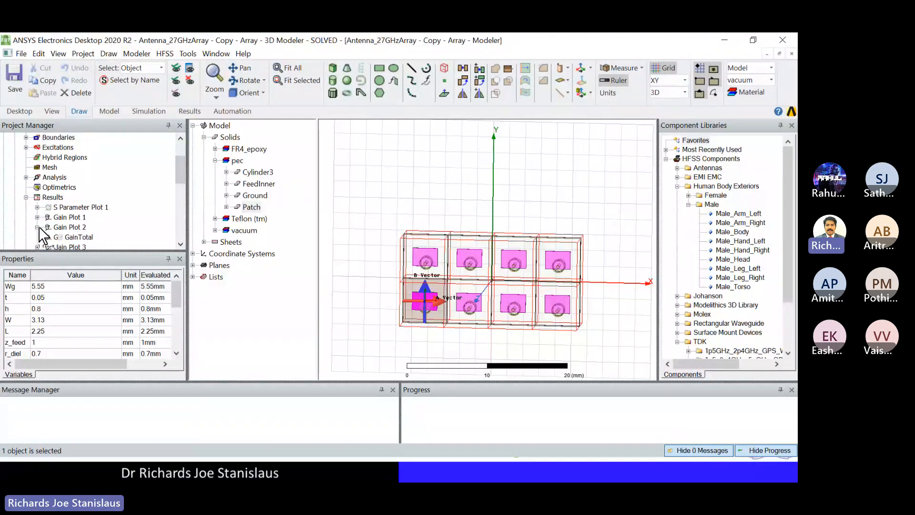
pyautogui.doubleClick(43, 236)
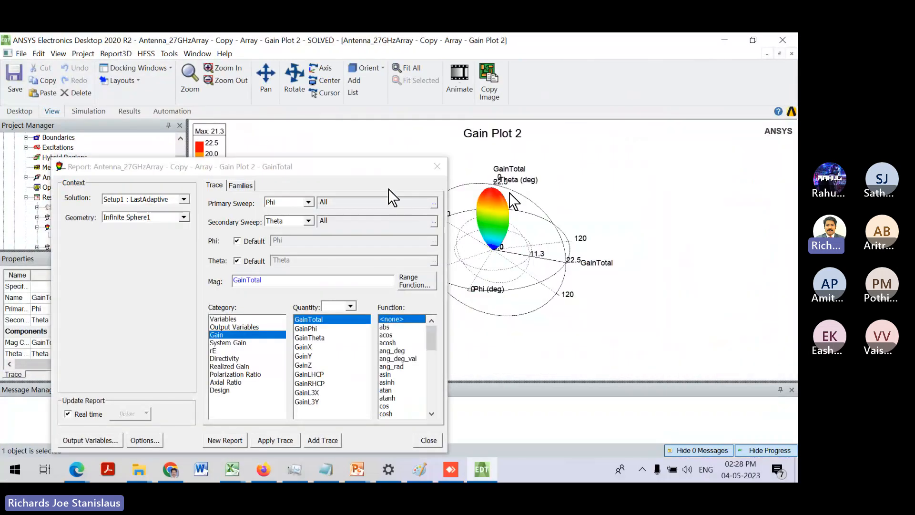
pyautogui.click(437, 166)
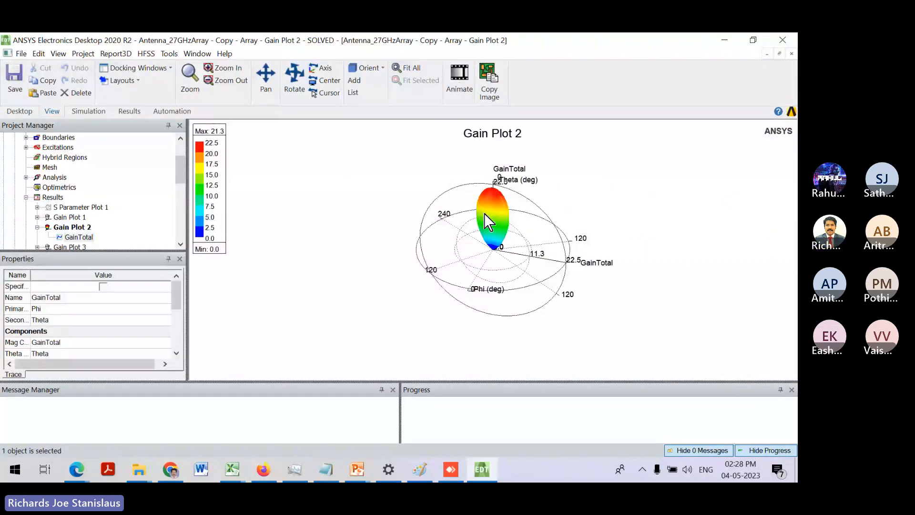
pyautogui.scroll(1, 470, 207)
pyautogui.keyDown('alt'); pyautogui.moveTo(472, 215); pyautogui.dragTo(540, 129); pyautogui.keyUp('alt')
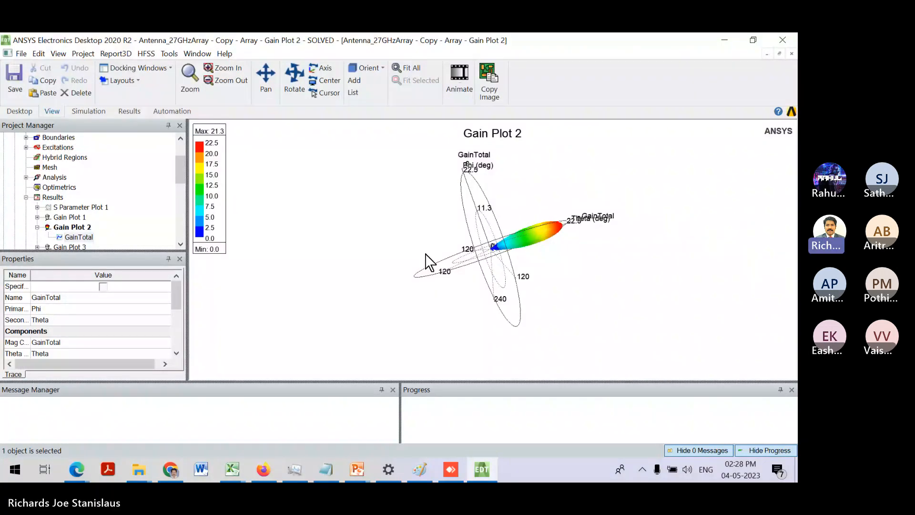
# - Review the magnitude and phase expressions of the array's post-process sources without changing them
pyautogui.scroll(2, 78, 231)
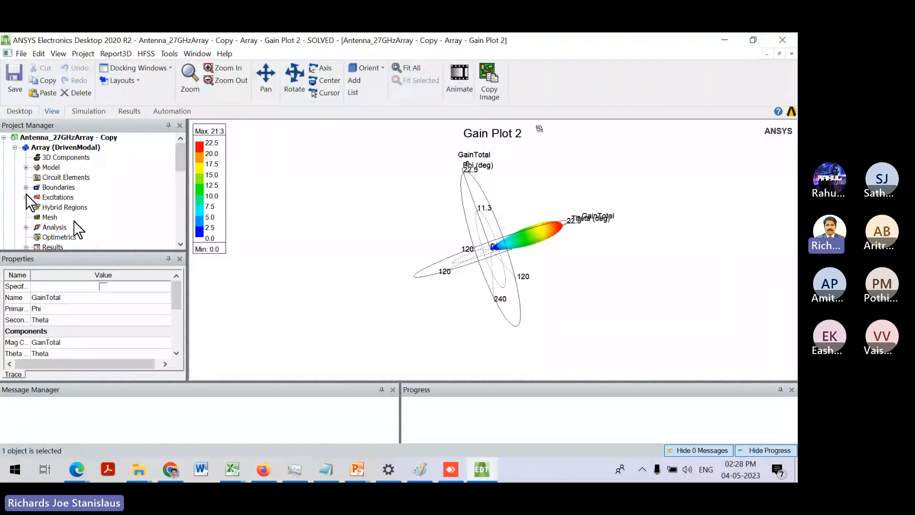
pyautogui.click(26, 196)
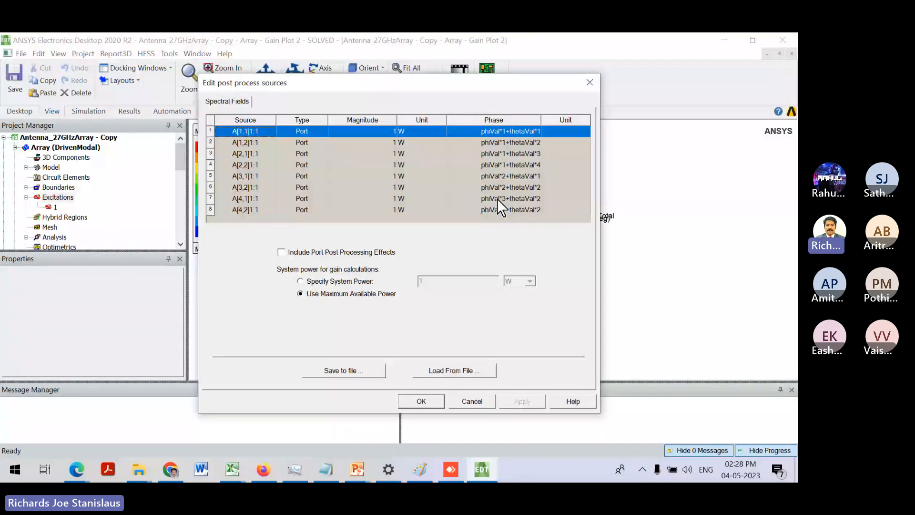
pyautogui.click(472, 401)
# - Set the Array design variable phiVal to 30 deg
pyautogui.click(51, 149)
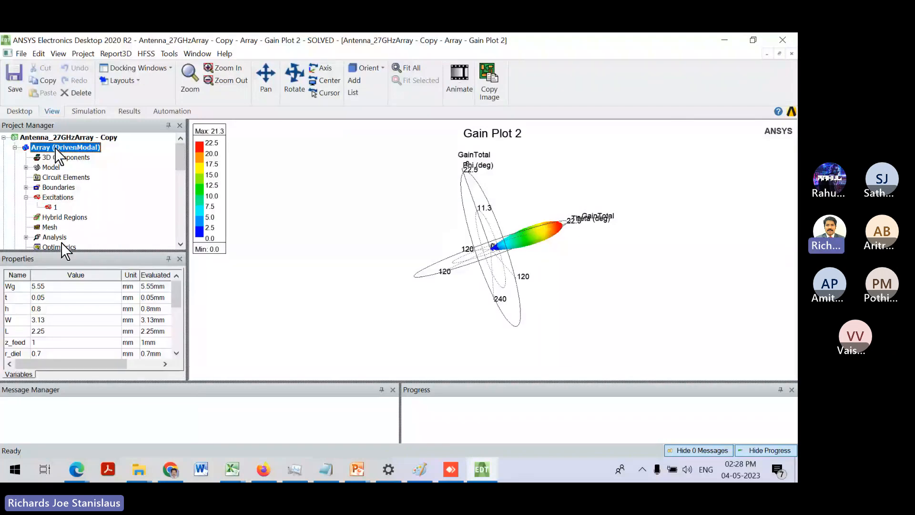
pyautogui.scroll(-3, 65, 324)
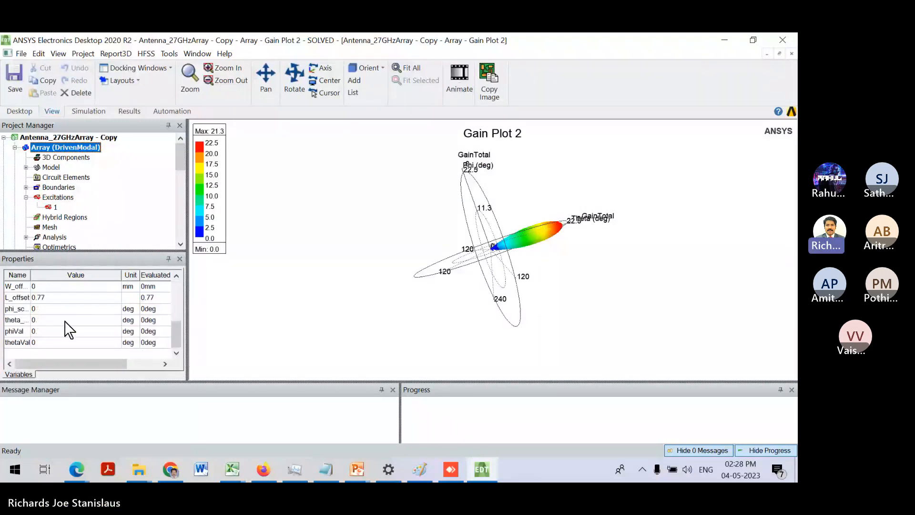
pyautogui.click(47, 309)
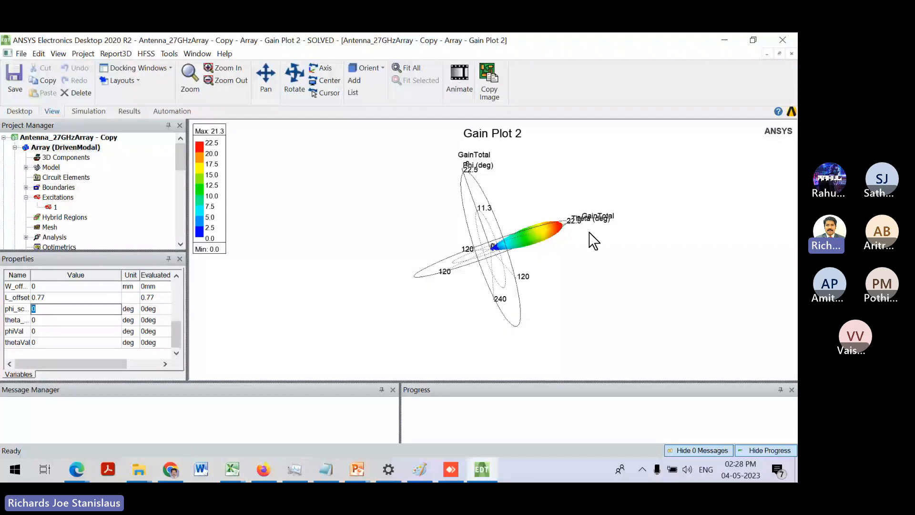
pyautogui.click(45, 147)
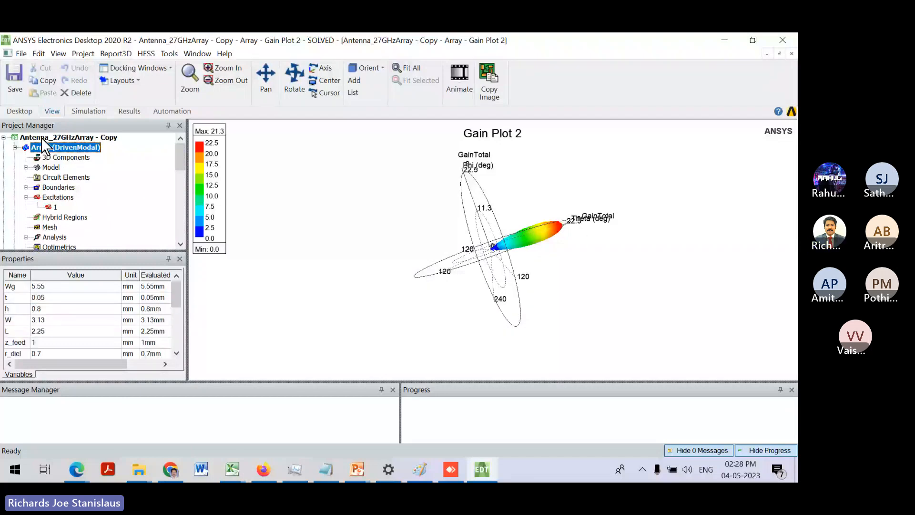
pyautogui.doubleClick(45, 147)
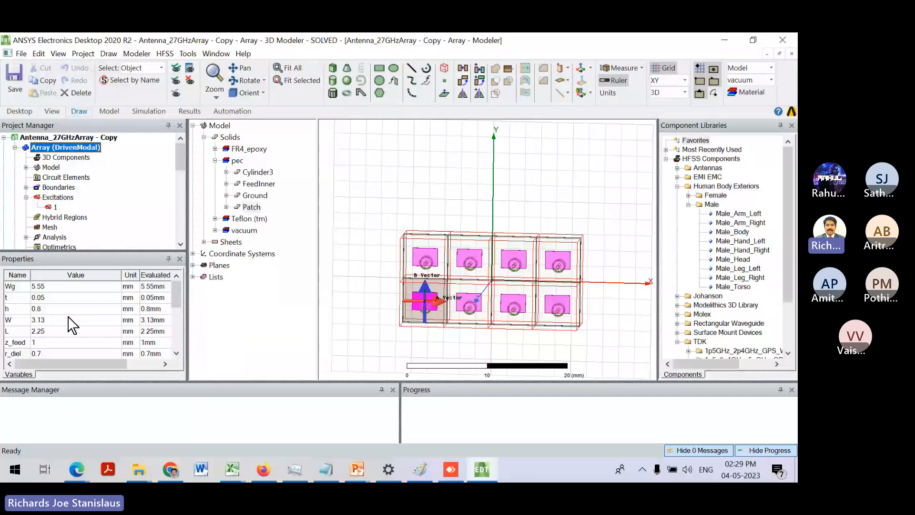
pyautogui.scroll(-3, 72, 326)
pyautogui.click(66, 331)
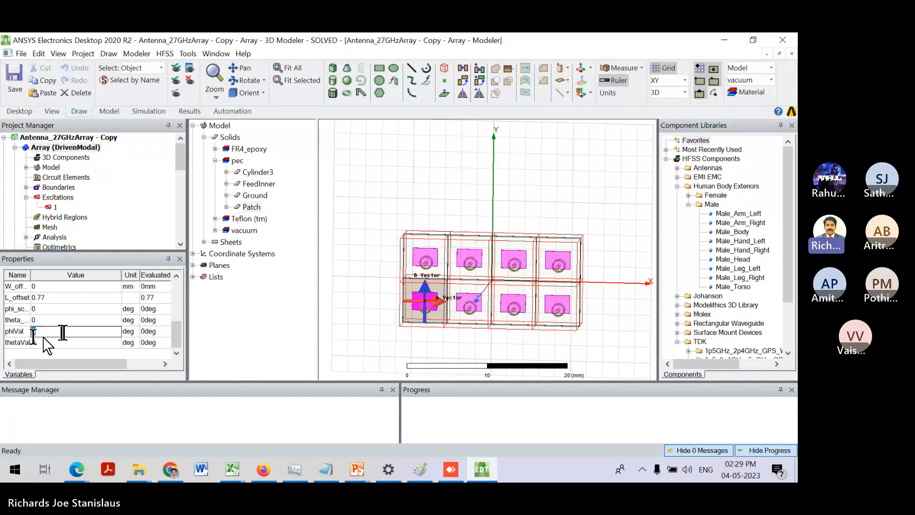
pyautogui.write('30')
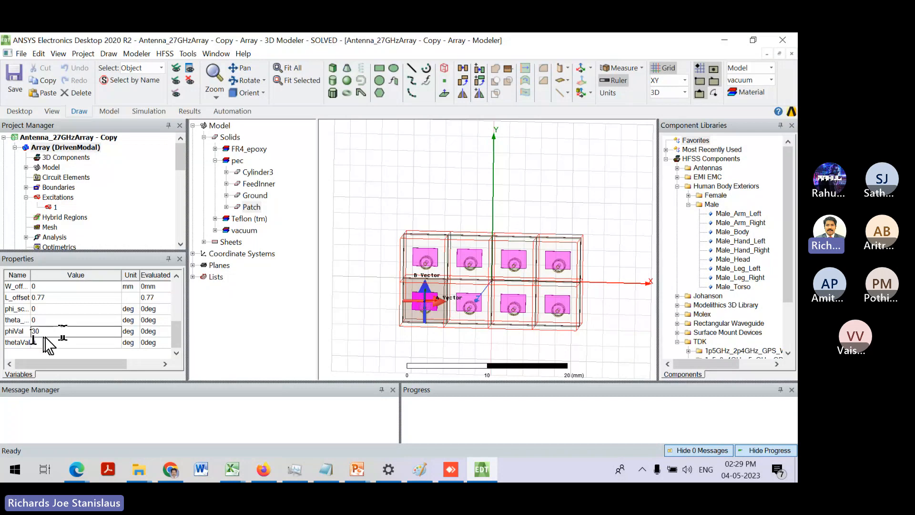
pyautogui.press('Tab')
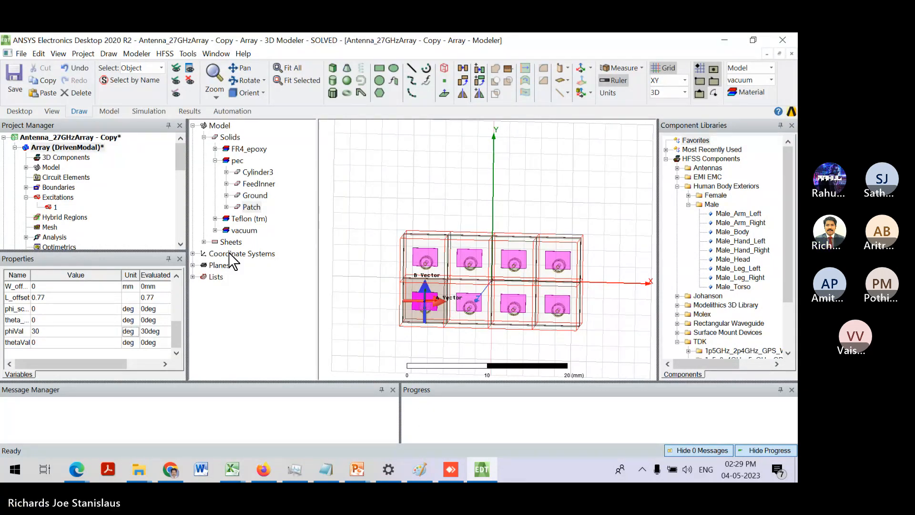
# - Check the phiVal variable and return to Gain Plot 2 to inspect the beam direction with the 30 deg phase
pyautogui.click(84, 149)
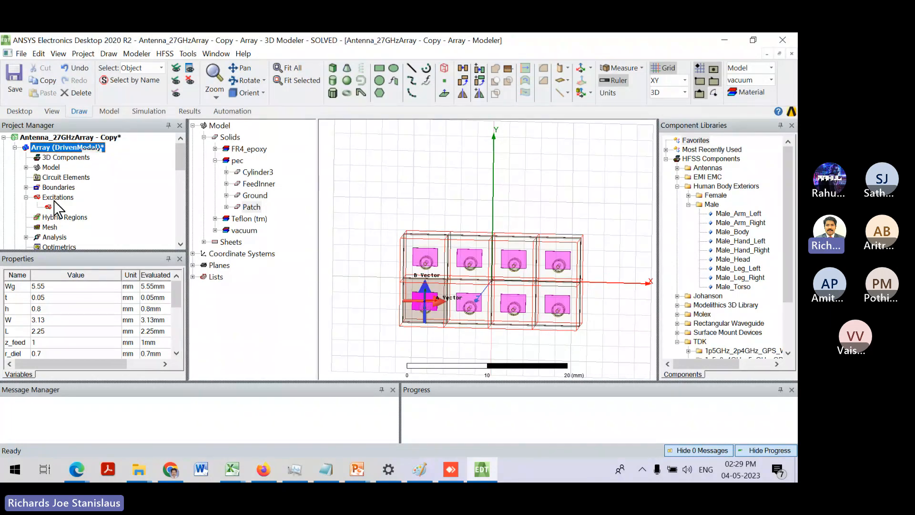
pyautogui.scroll(-1, 50, 334)
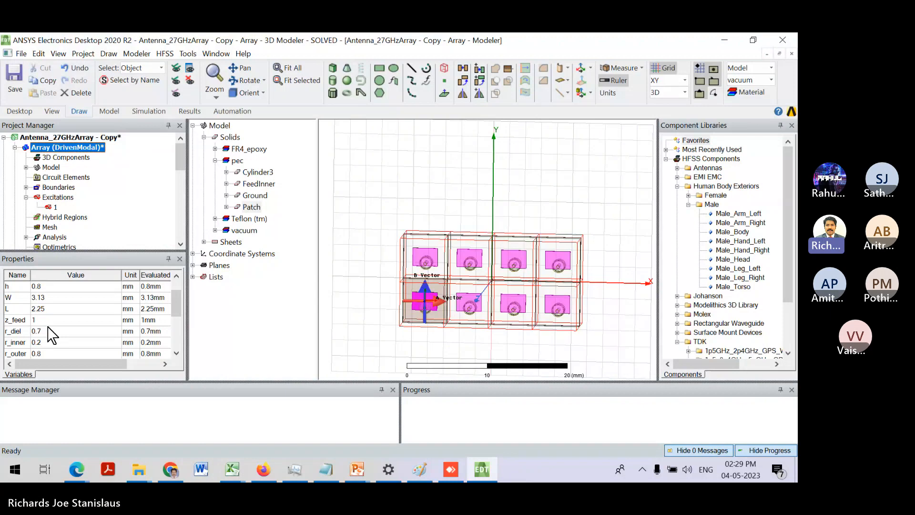
pyautogui.scroll(-3, 51, 339)
pyautogui.scroll(-1, 49, 336)
pyautogui.click(48, 334)
pyautogui.scroll(-3, 57, 187)
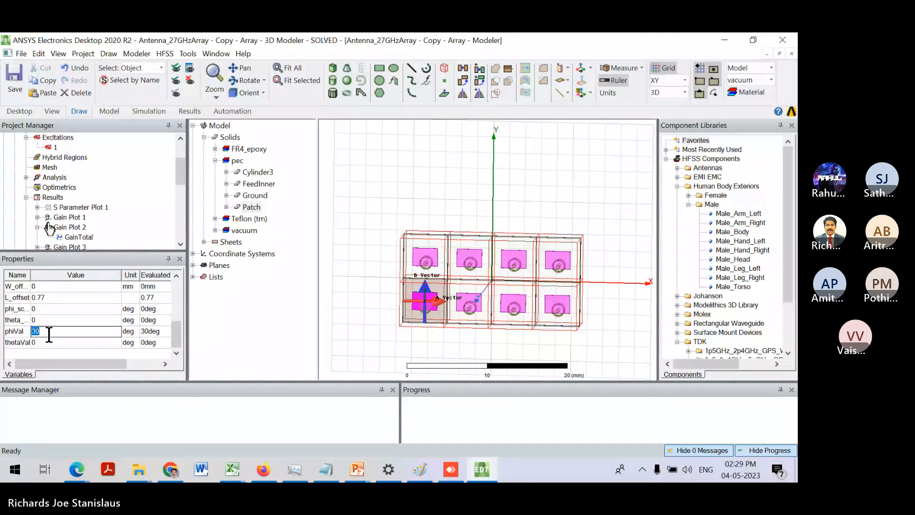
pyautogui.doubleClick(69, 208)
pyautogui.click(437, 167)
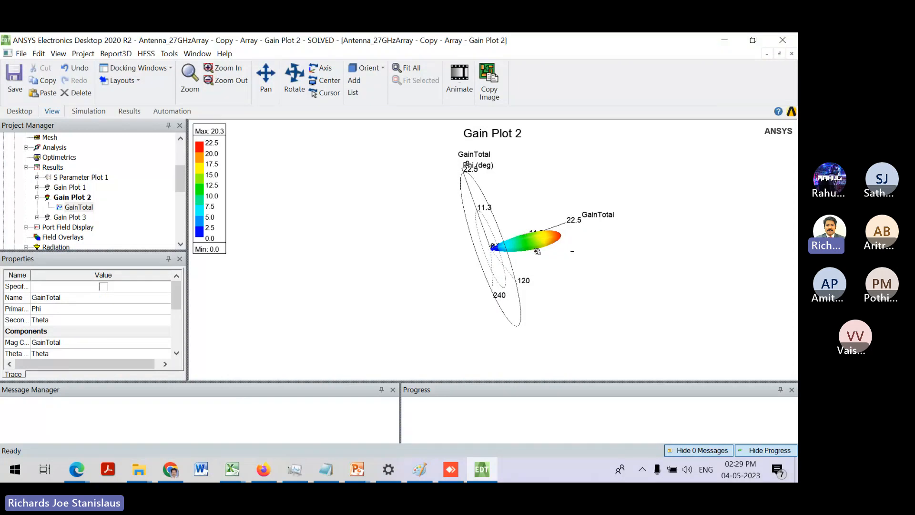
# - Set the Array design variable phiVal to 45 deg to steer the beam in Gain Plot 2
pyautogui.scroll(3, 57, 159)
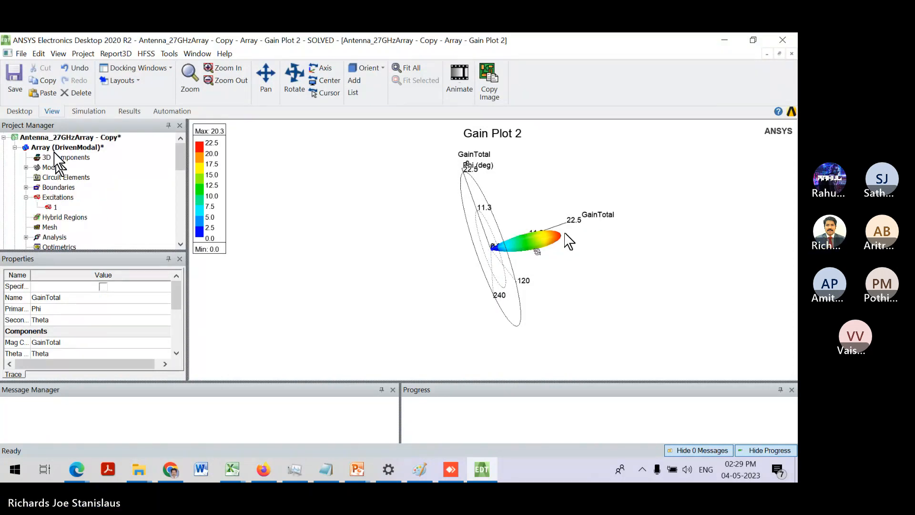
pyautogui.click(55, 149)
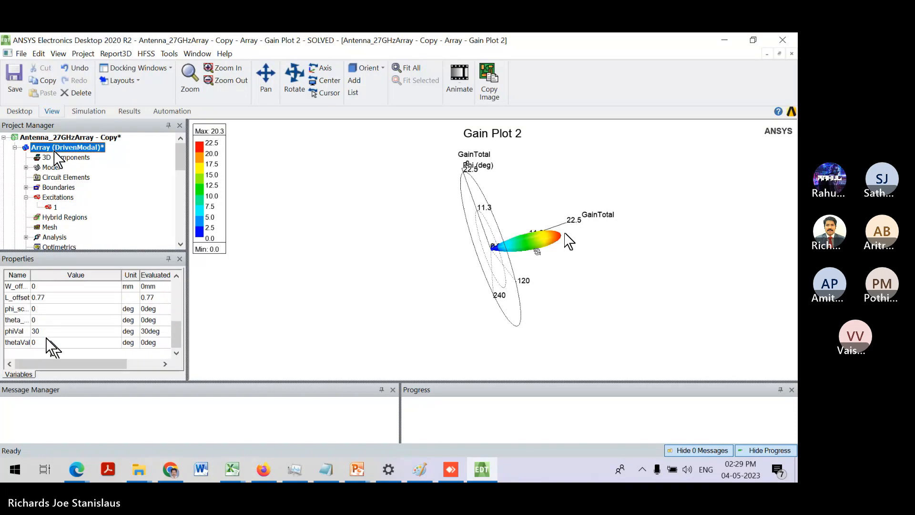
pyautogui.click(43, 331)
pyautogui.write('45')
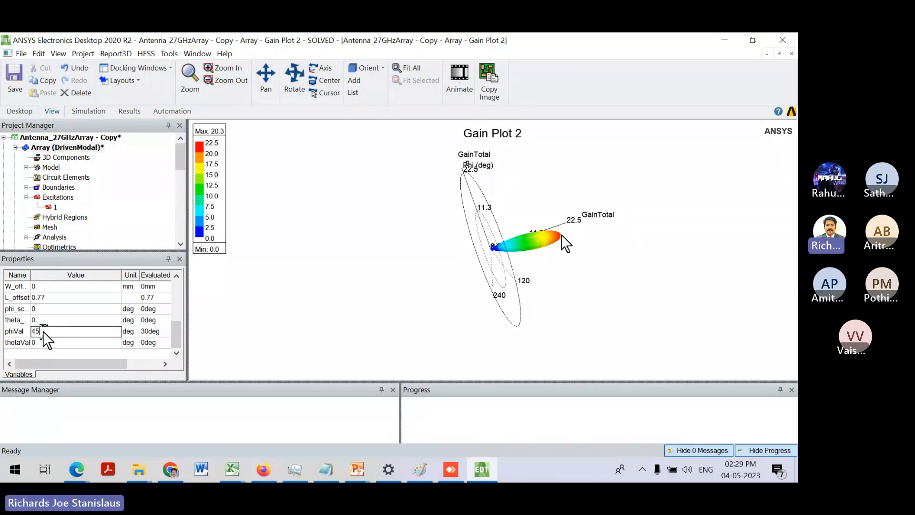
pyautogui.press('Return')
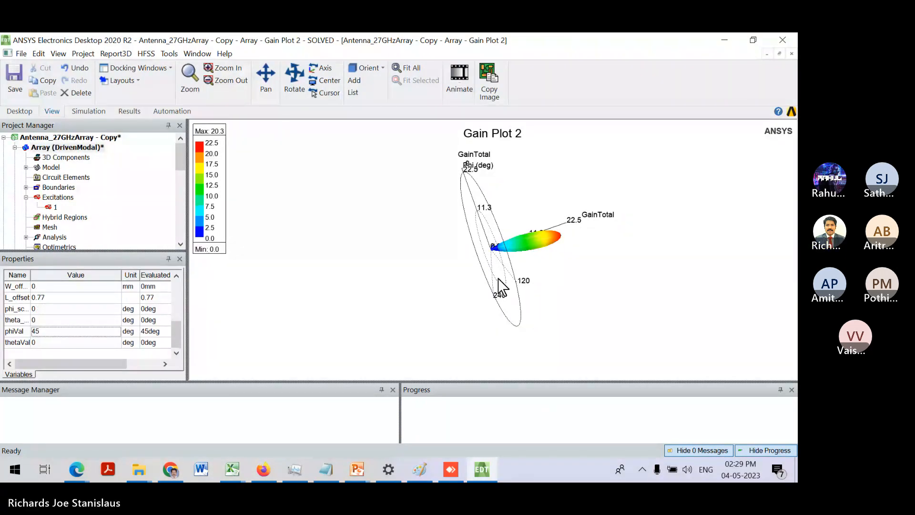
pyautogui.press('Tab')
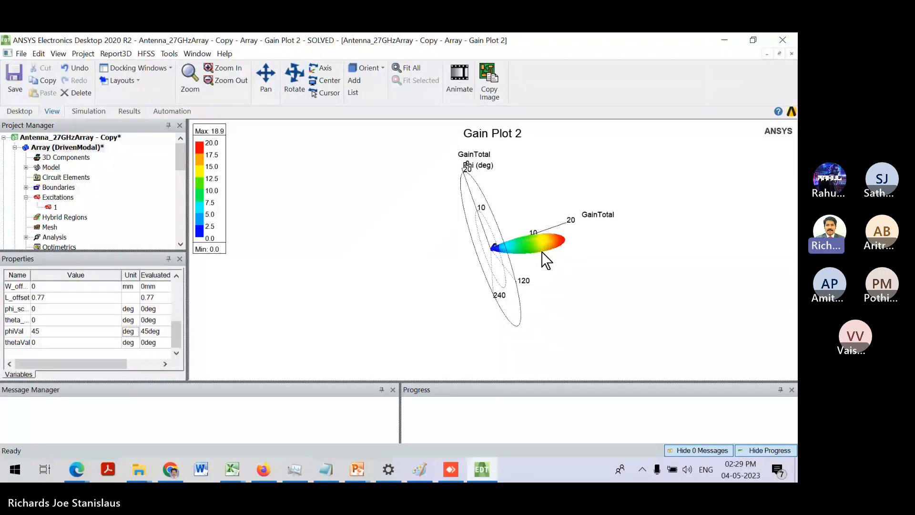
# - Set phiVal to -15 deg to steer the beam in the opposite direction
pyautogui.click(55, 331)
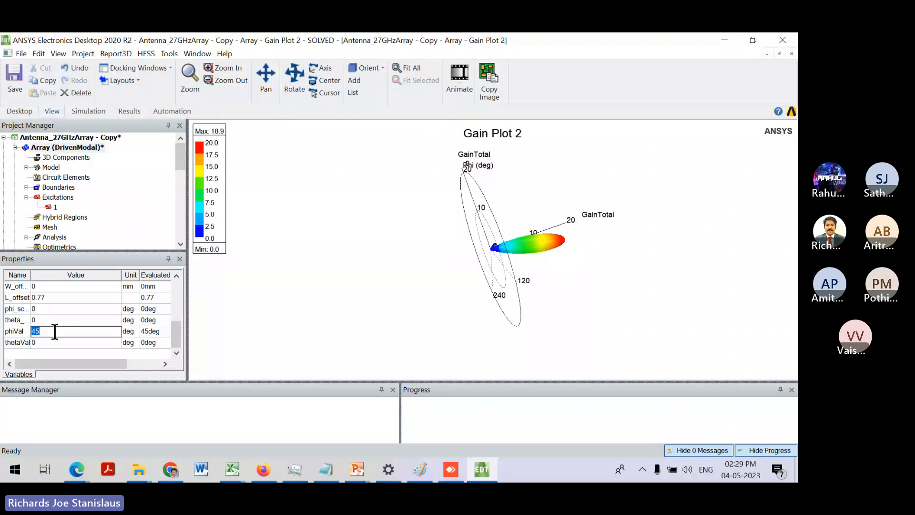
pyautogui.press('BackSpace')
pyautogui.write('-15')
pyautogui.press('Return')
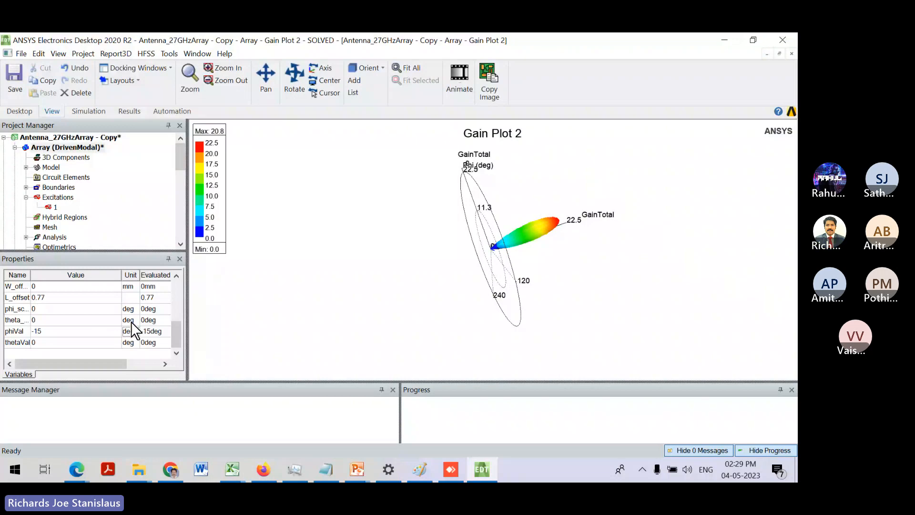
# - Set phiVal to -30 deg and save the Antenna_27GHzArray - Copy project
pyautogui.click(43, 331)
pyautogui.write('-30')
pyautogui.press('Return')
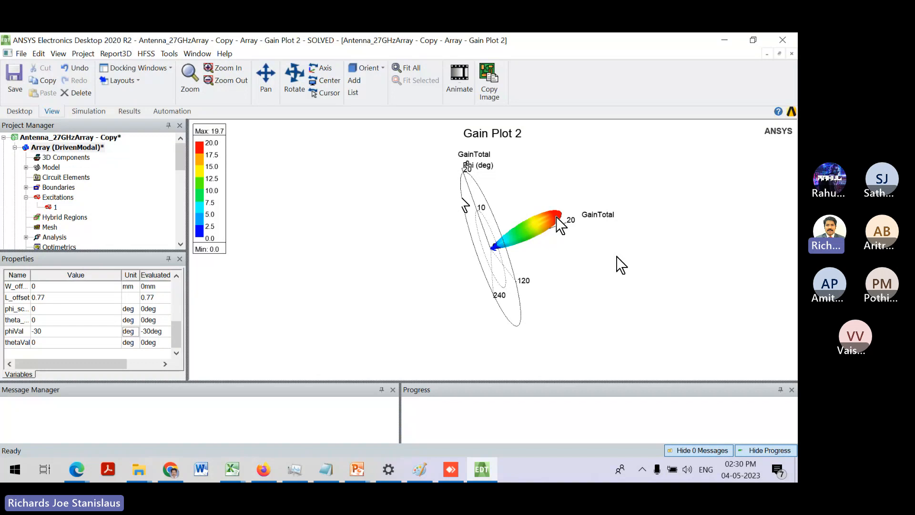
pyautogui.click(67, 148)
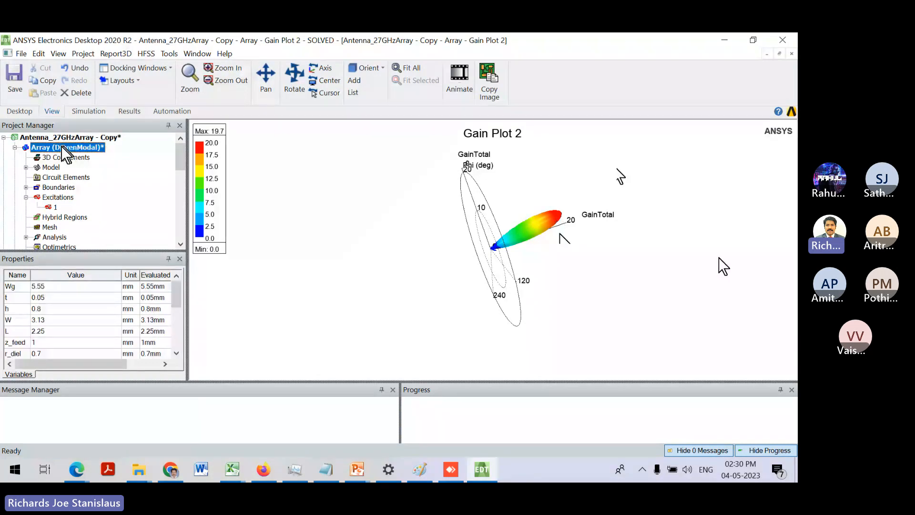
pyautogui.click(18, 77)
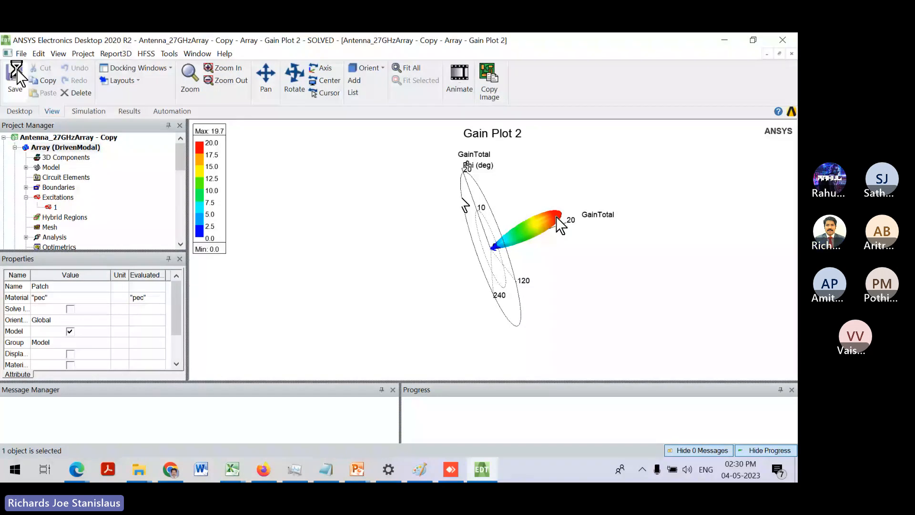
# - View the Array design's 3D model and open the single-patch HFSSDesign1 model of the same project
pyautogui.click(50, 147)
pyautogui.doubleClick(51, 146)
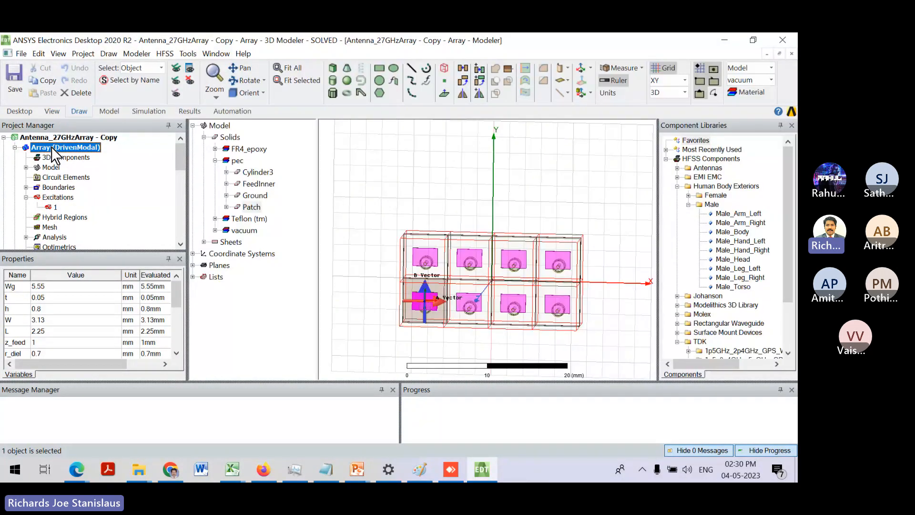
pyautogui.click(15, 148)
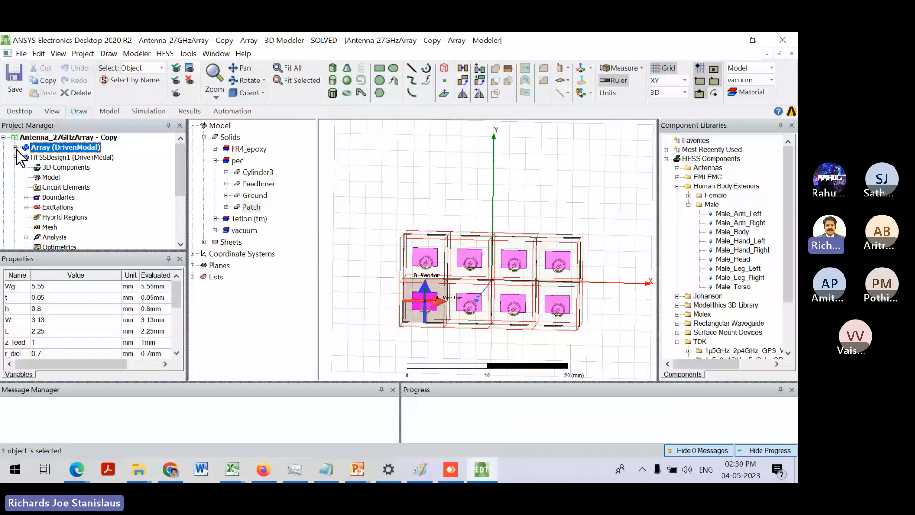
pyautogui.doubleClick(98, 158)
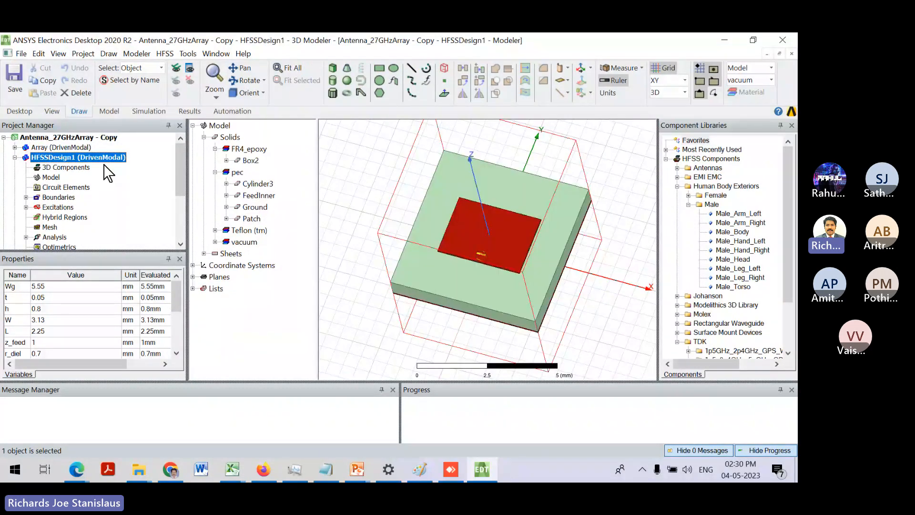
# - Copy the HFSSDesign1 design variables table to the clipboard and paste it into an untitled Notepad note
pyautogui.scroll(-2, 40, 303)
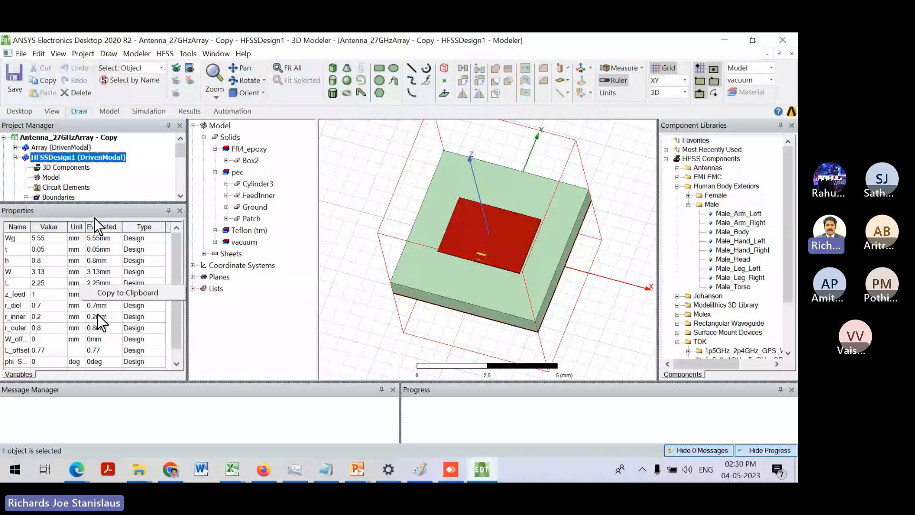
pyautogui.click(110, 294)
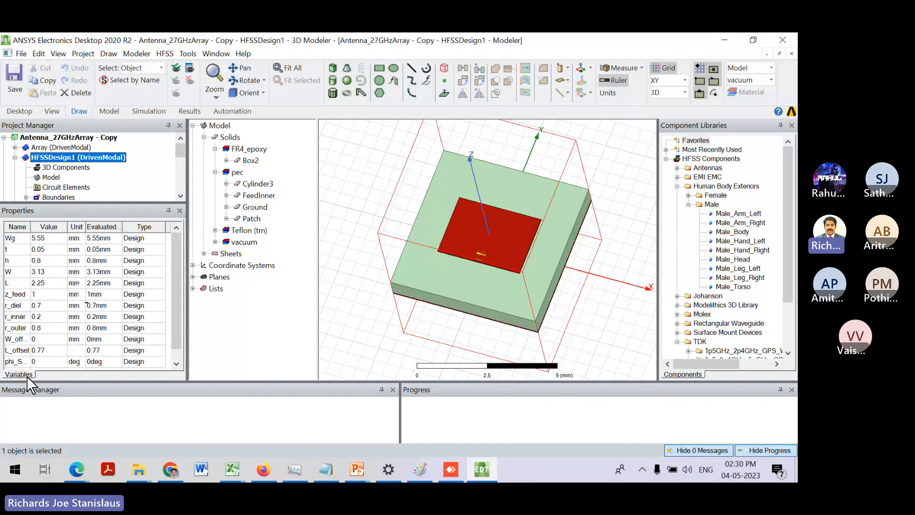
pyautogui.rightClick(61, 283)
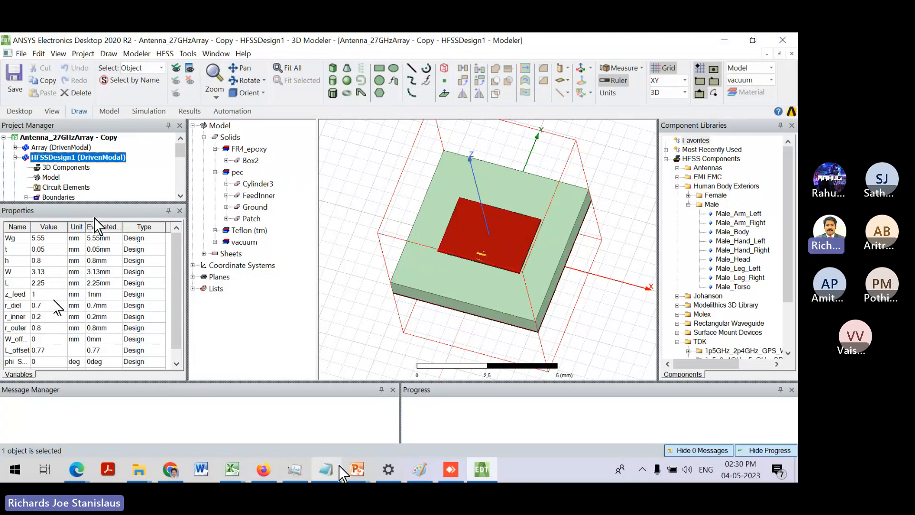
pyautogui.click(326, 469)
pyautogui.write('Name\tValue\tUnit\t"Evaluated Value"\tType Wg\t5.55\tmm\t5.55mm\tDesign t\t0.05\tmm\t0.05mm\tDesign h\t0.8\tmm\t0.8mm\tDesign W\t3.13\tmm\t3.13mm\tDesign L\t2.25\tmm\t2.25mm\tDesign z_feed\t1\tmm\t1mm\tDesign r_diel\t0.7\tmm\t0.7mm\tDesign r_inner\t0.2\tmm\t0.2mm\tDesign r_outer\t0.8\tmm\t0.8mm\tDesign W_offset\t0\tmm\t0mm\tDesign L_offset\t0.77\t\t0.77\tDesign phi_Shift\t0\tdeg\t0deg\tDesign theta_Shift\t0\tdeg\t0deg\tDesign')
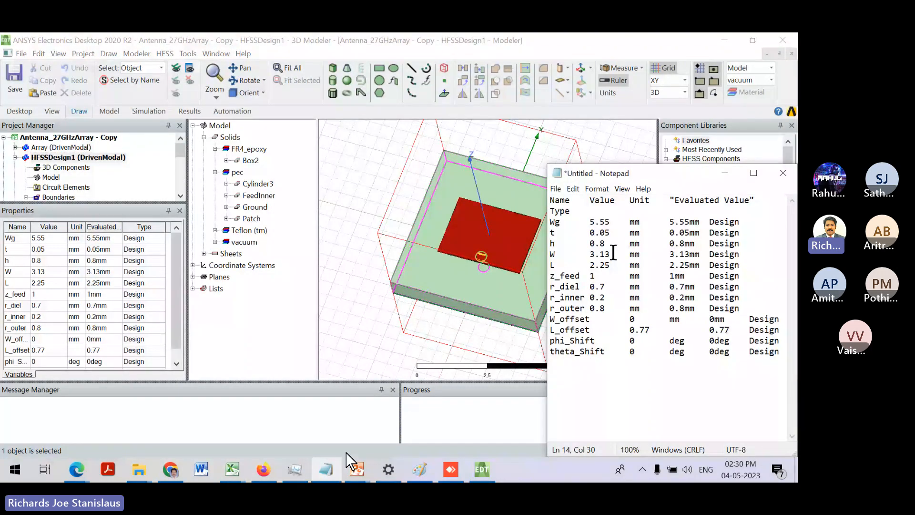
# - Collapse the array project, minimize its window and launch another ANSYS Electronics Desktop session
pyautogui.click(77, 158)
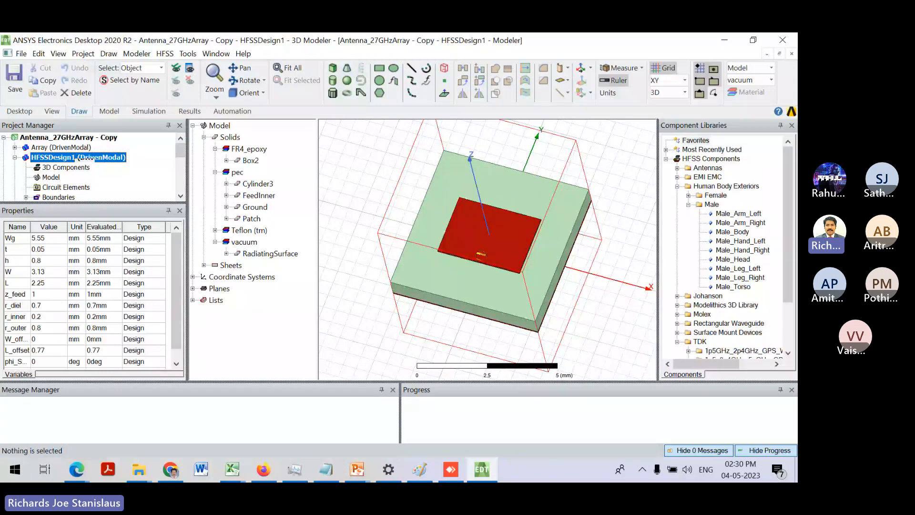
pyautogui.click(67, 150)
pyautogui.click(3, 138)
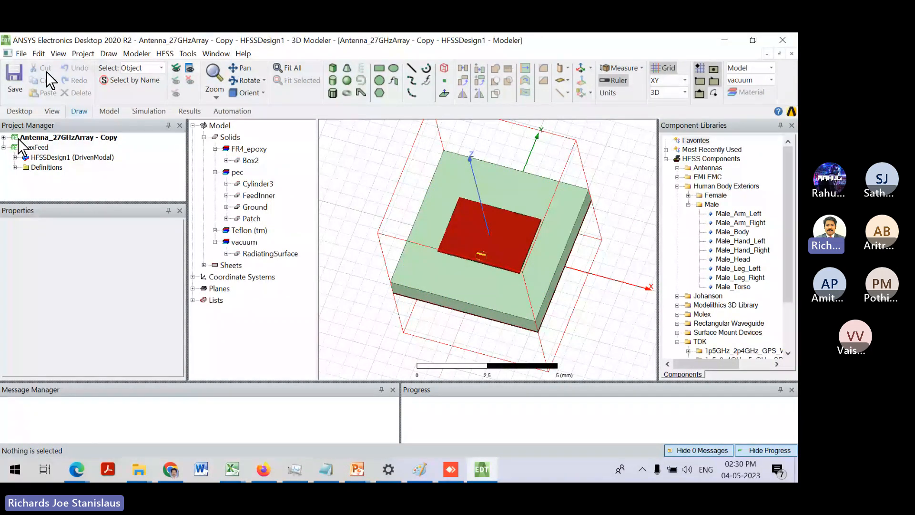
pyautogui.click(21, 53)
pyautogui.click(589, 116)
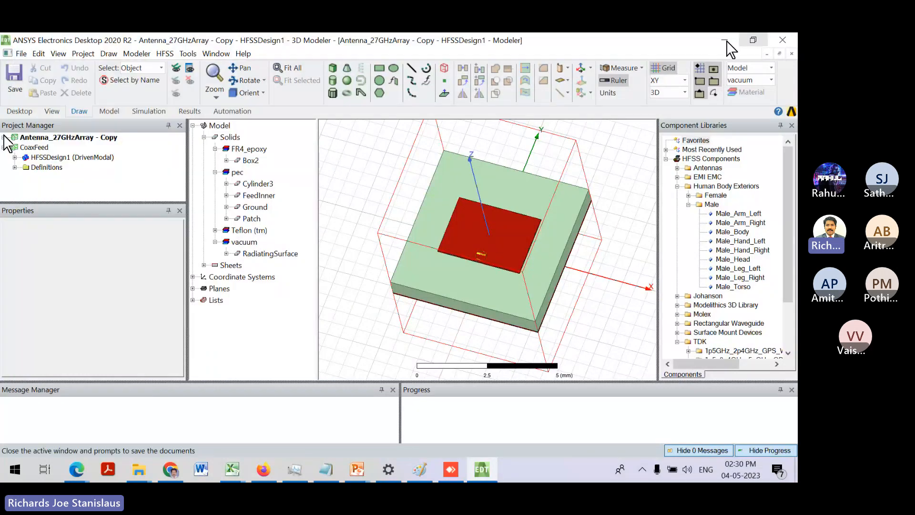
pyautogui.click(727, 41)
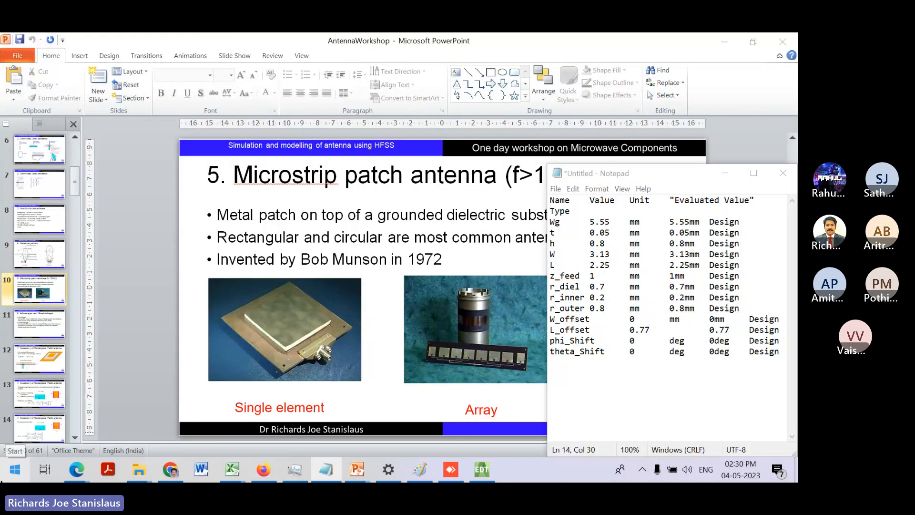
pyautogui.press('super')
pyautogui.click(360, 281)
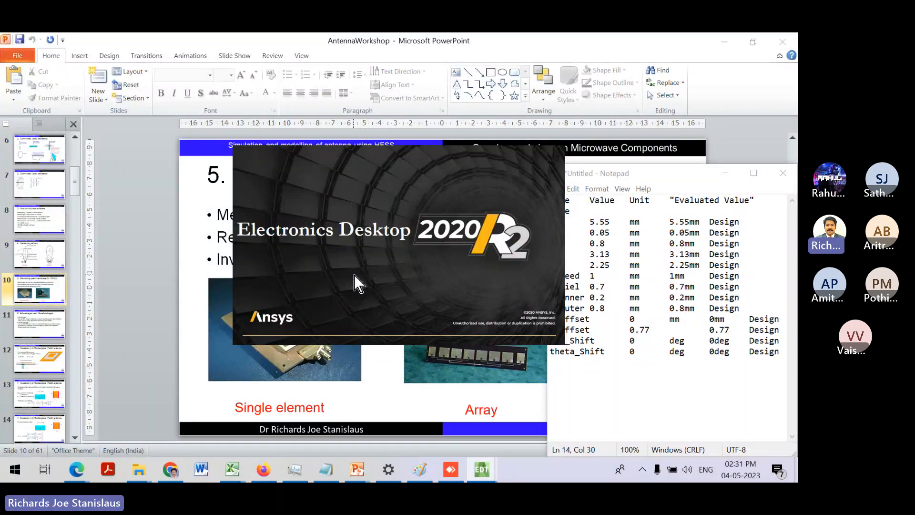
# - In the AntennaWorkshop PowerPoint presentation, go through the patch geometry slides to slide 16 on the microstrip patch online calculator
pyautogui.click(47, 357)
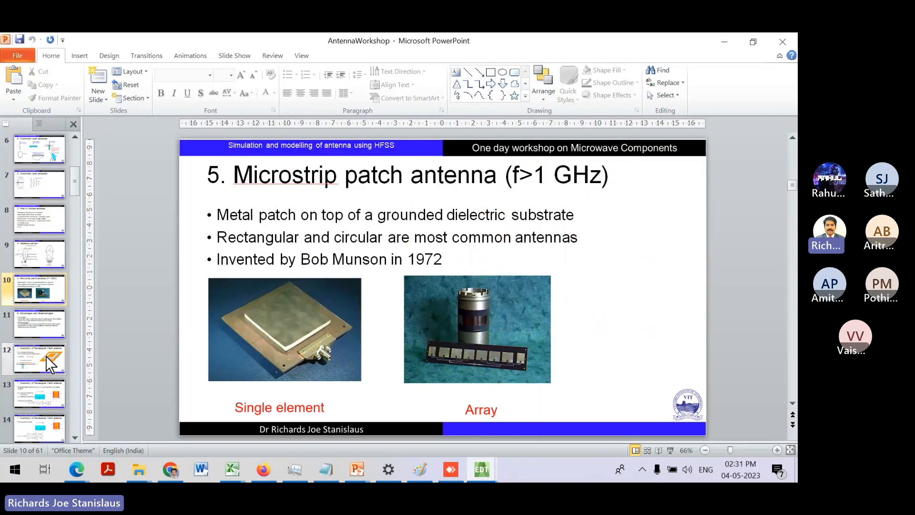
pyautogui.click(50, 365)
pyautogui.click(61, 395)
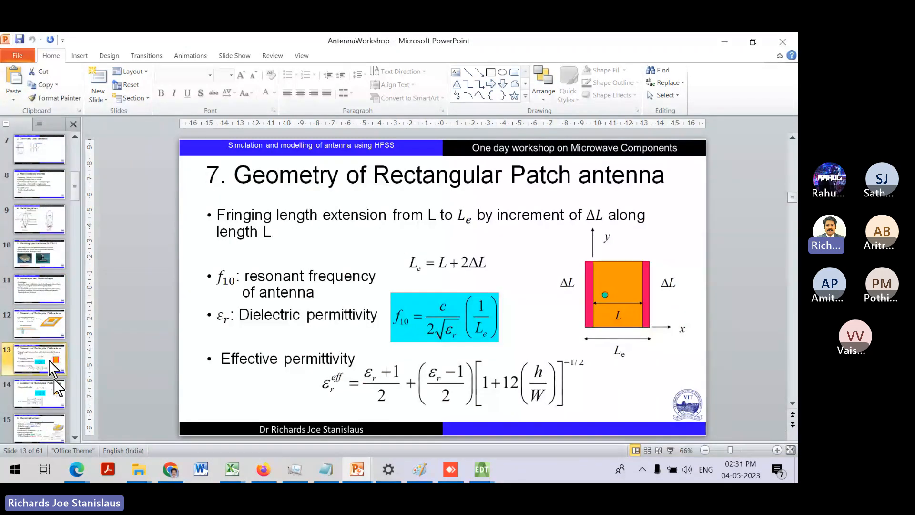
pyautogui.click(58, 389)
pyautogui.click(42, 393)
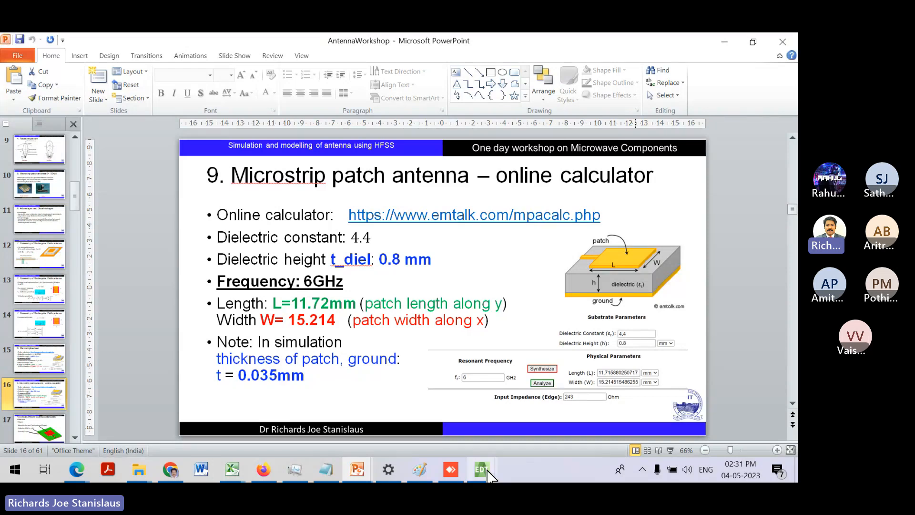
# - Switch to the new ANSYS Electronics Desktop window and insert an HFSS design into its empty project
pyautogui.click(481, 470)
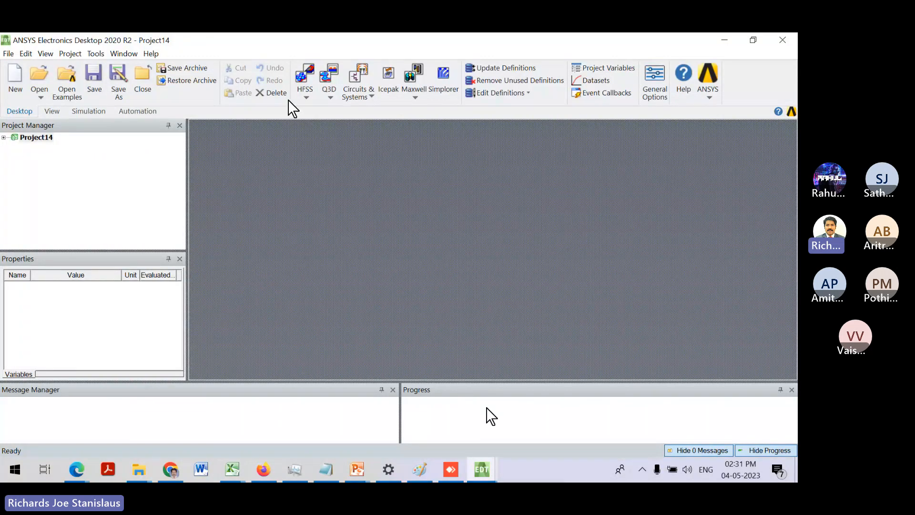
pyautogui.click(305, 95)
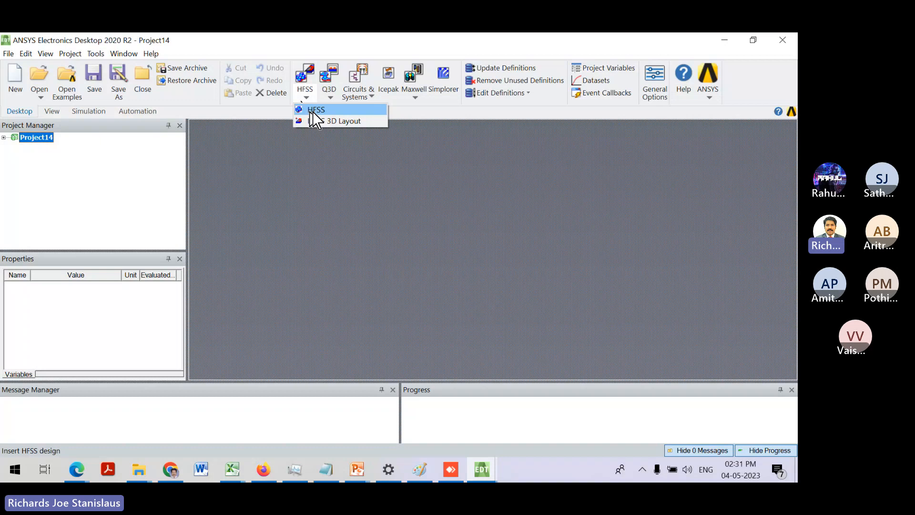
pyautogui.click(312, 111)
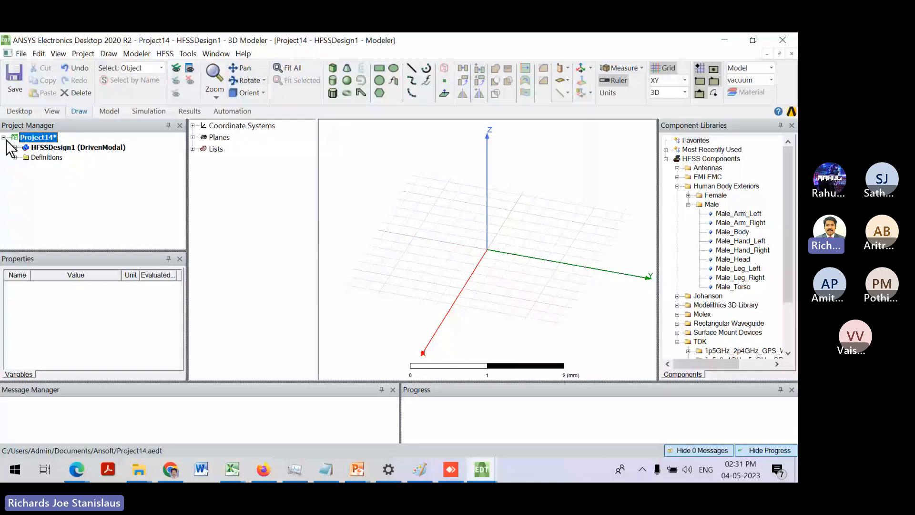
# - Start saving the project and open the SimulationFiles folder inside 2023 Workshop - Microwave Components as the destination
pyautogui.hotkey('ctrl', 's')
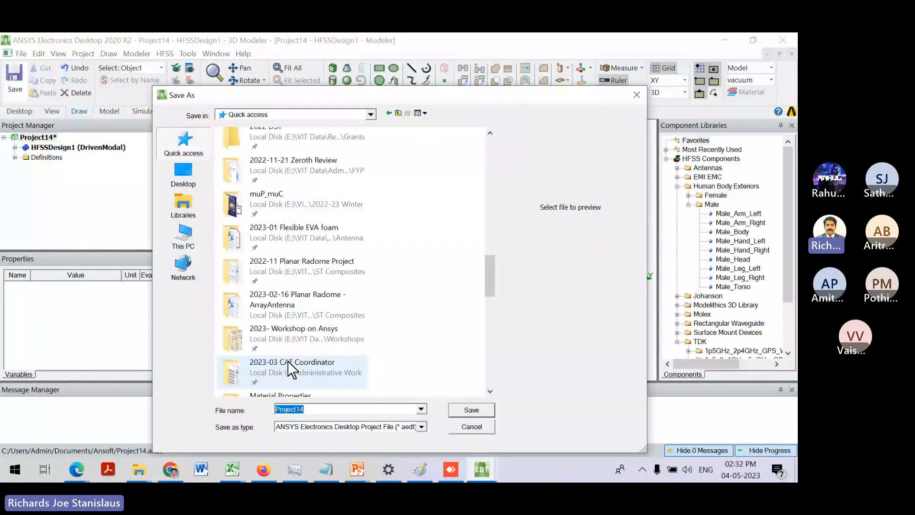
pyautogui.scroll(-5, 287, 361)
pyautogui.click(294, 167)
pyautogui.doubleClick(293, 167)
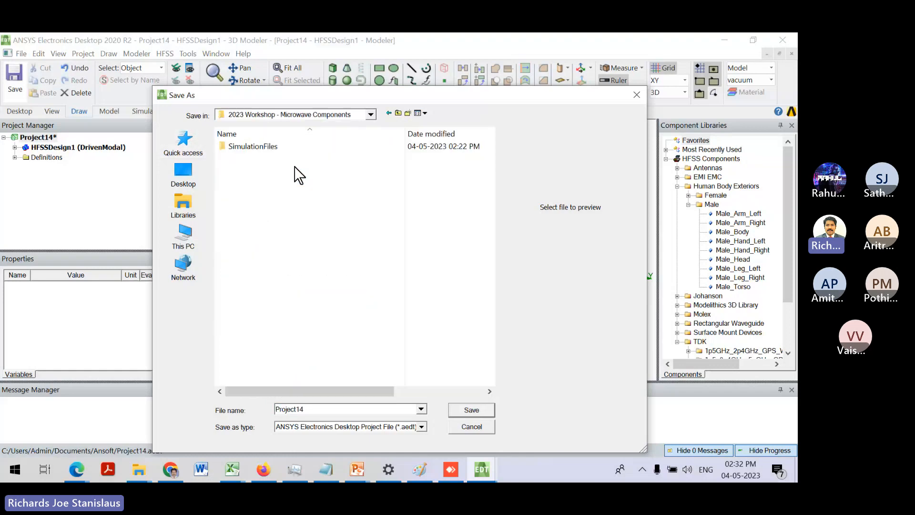
pyautogui.click(264, 150)
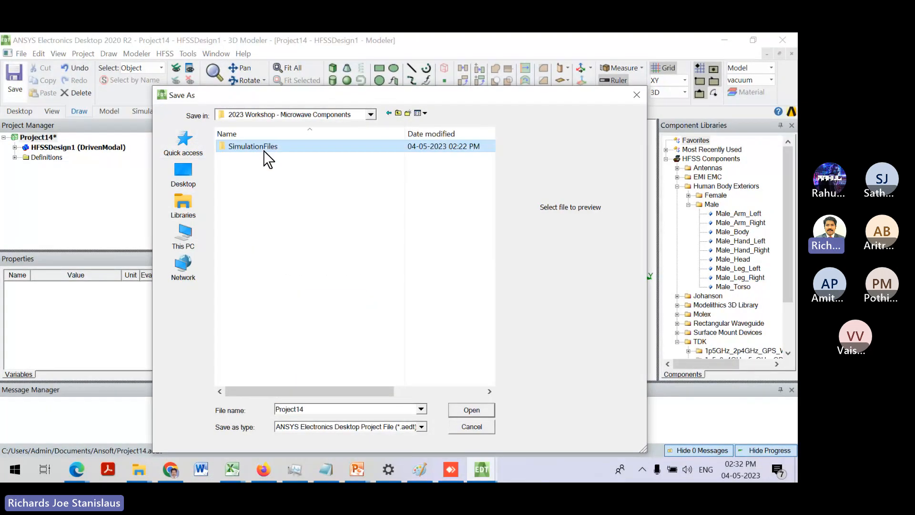
pyautogui.doubleClick(264, 151)
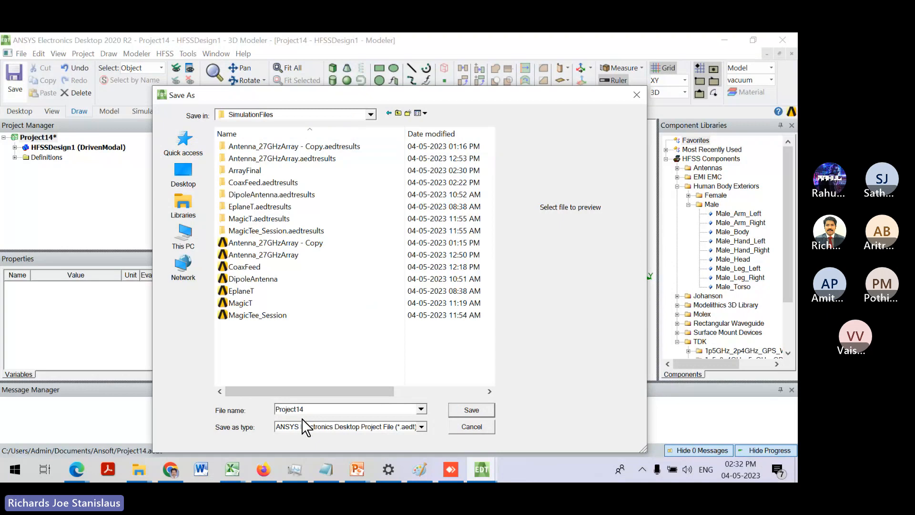
# - Name the project file Antenna_27GHz_Session and save it
pyautogui.doubleClick(318, 411)
pyautogui.write('Ant')
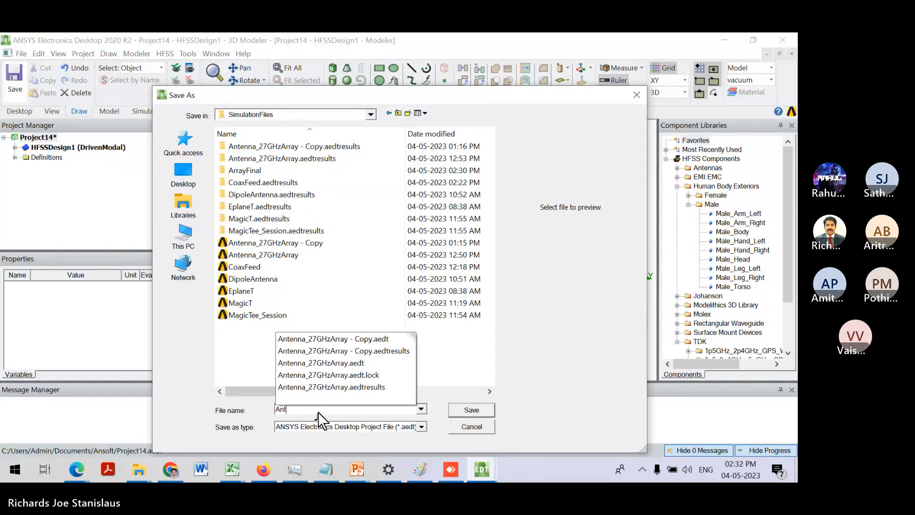
pyautogui.write('enna')
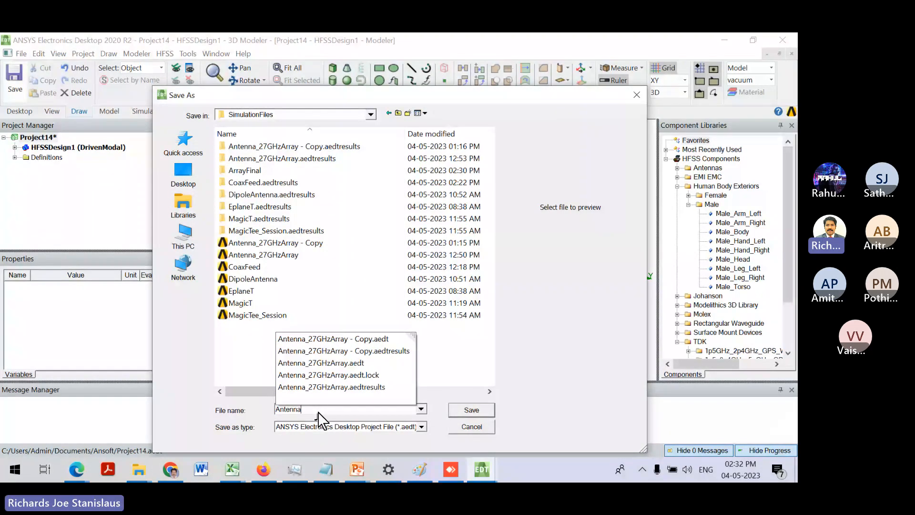
pyautogui.write('_27GHz')
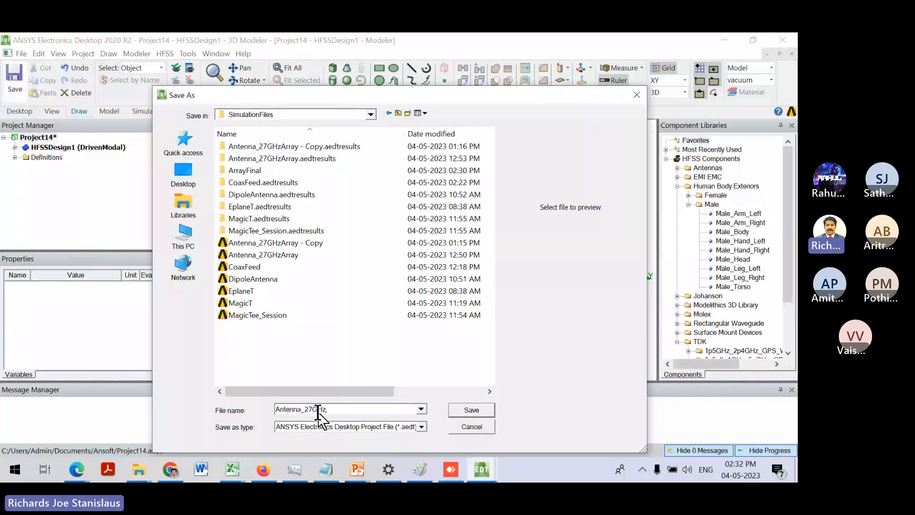
pyautogui.write('_Se')
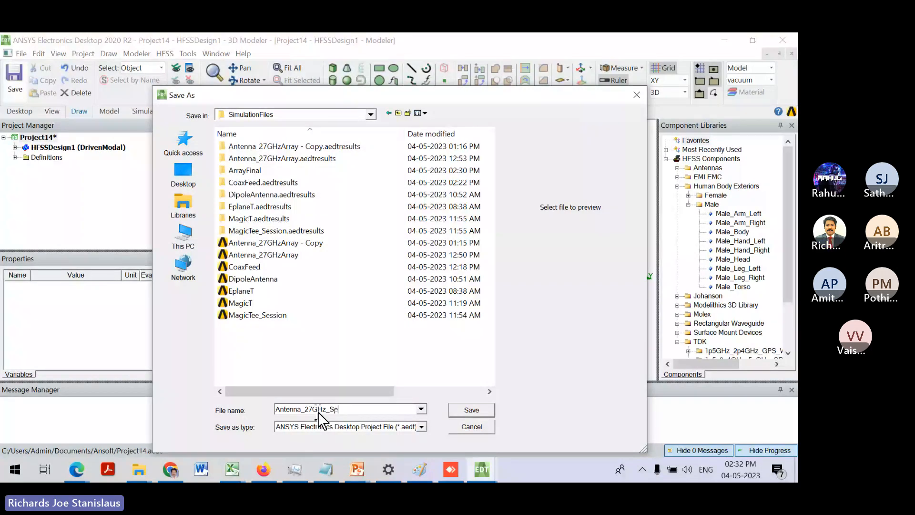
pyautogui.write('ssion')
pyautogui.press('Return')
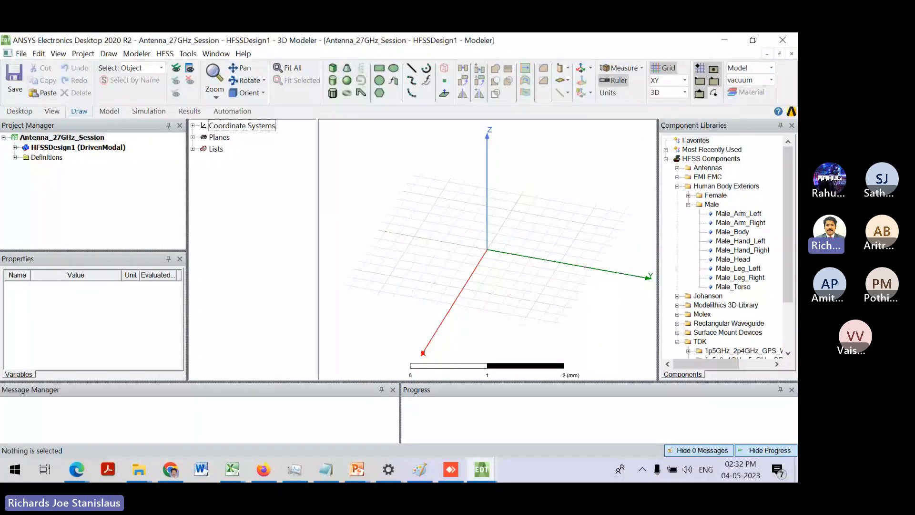
# - Rename the HFSS design as SingleElementDesign
pyautogui.doubleClick(52, 148)
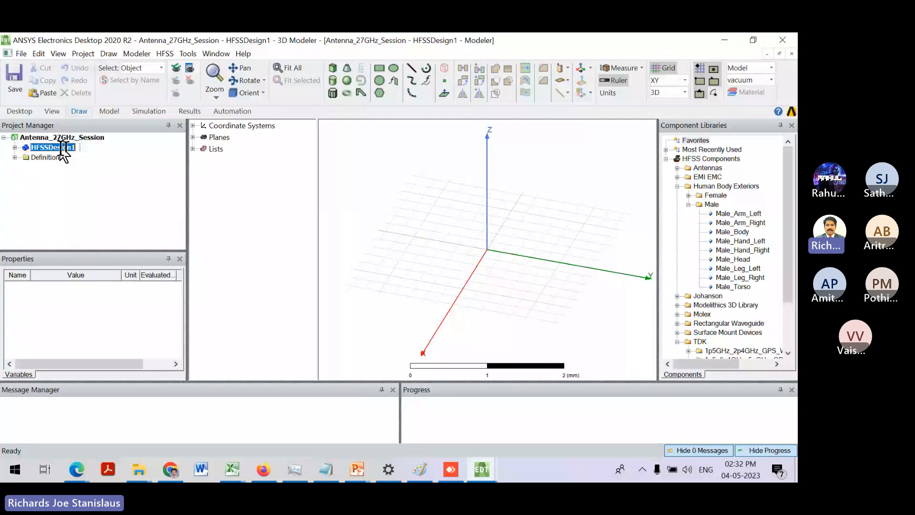
pyautogui.write('SingleElementDesign')
pyautogui.press('Return')
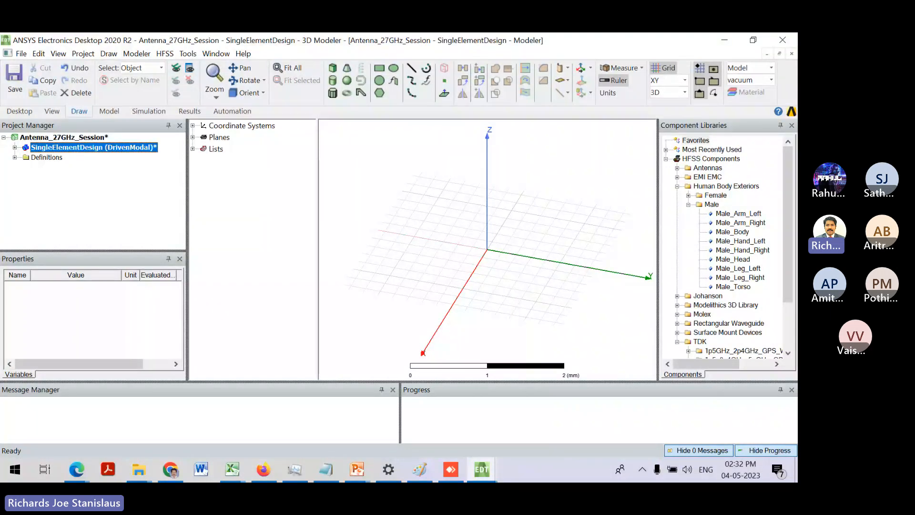
pyautogui.click(78, 148)
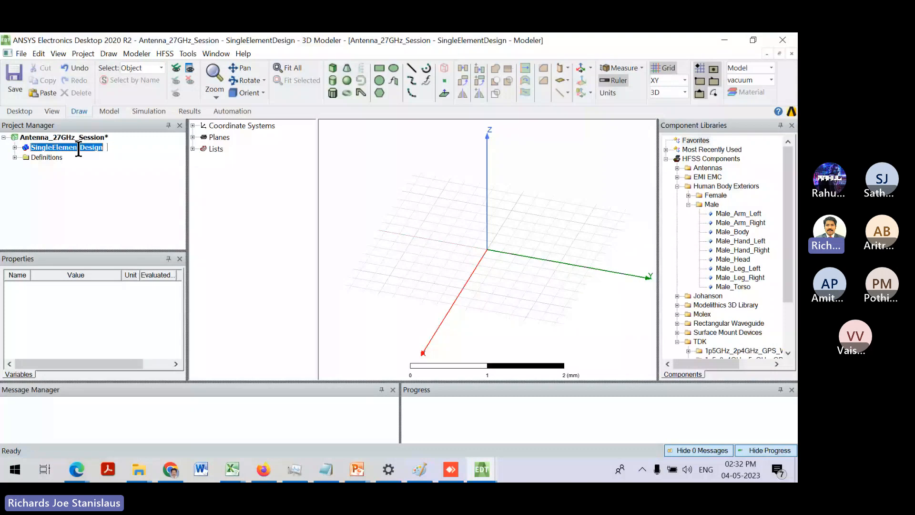
pyautogui.click(492, 271)
pyautogui.keyDown('alt'); pyautogui.moveTo(492, 270); pyautogui.dragTo(522, 254); pyautogui.keyUp('alt')
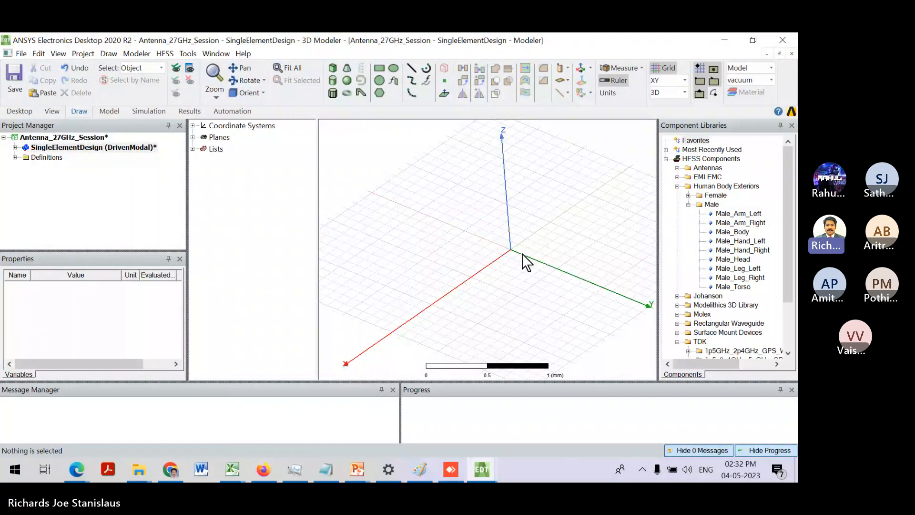
pyautogui.scroll(-2, 520, 257)
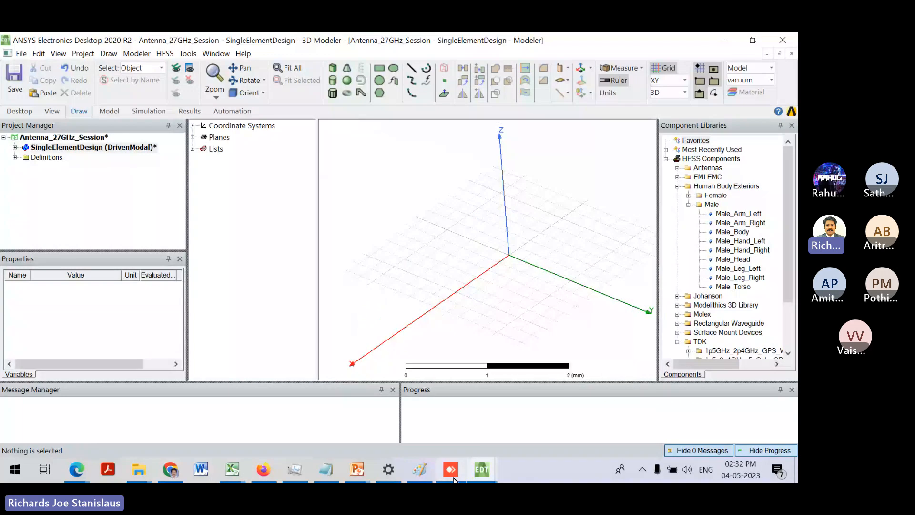
# - Switch to Paint, start a blank picture and sketch a large parallelogram representing the antenna's ground plane
pyautogui.moveTo(415, 462)
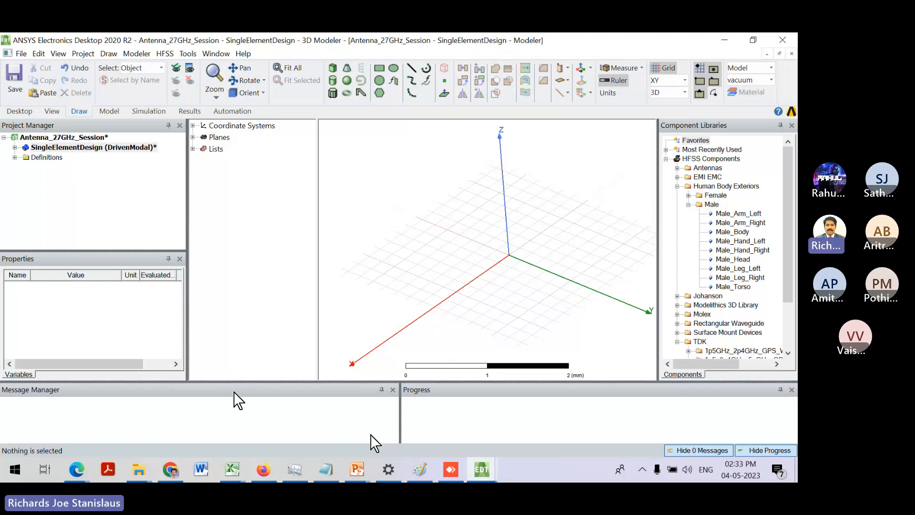
pyautogui.click(419, 469)
pyautogui.click(17, 54)
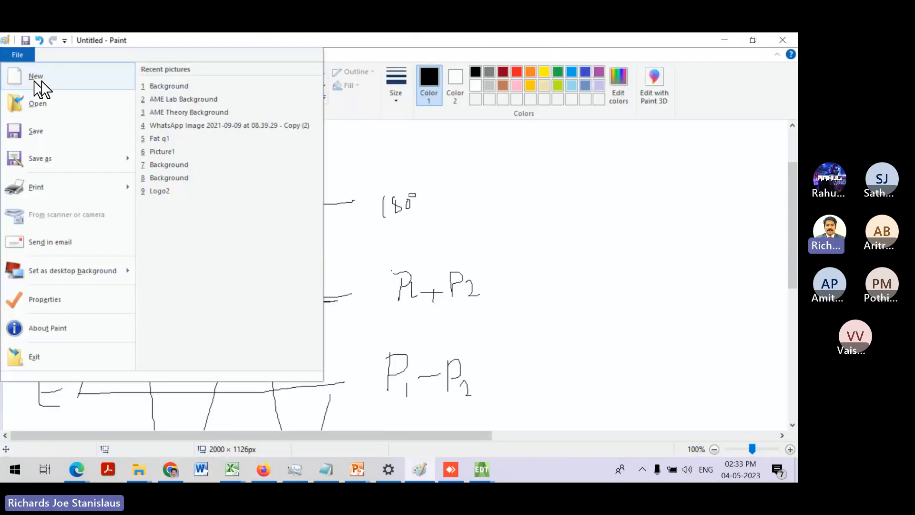
pyautogui.click(41, 81)
pyautogui.moveTo(260, 184)
pyautogui.mouseDown()
pyautogui.moveTo(129, 313)
pyautogui.moveTo(476, 315)
pyautogui.moveTo(542, 185)
pyautogui.moveTo(480, 320)
pyautogui.mouseUp()
# - Handwrite the dimension 5.5 mm below the parallelogram's front edge, with λ0/2 underneath it
pyautogui.moveTo(228, 333)
pyautogui.mouseDown()
pyautogui.moveTo(251, 348)
pyautogui.moveTo(226, 355)
pyautogui.moveTo(273, 328)
pyautogui.mouseUp()
pyautogui.click(279, 348)
pyautogui.moveTo(306, 325)
pyautogui.mouseDown()
pyautogui.moveTo(294, 350)
pyautogui.moveTo(341, 314)
pyautogui.moveTo(362, 341)
pyautogui.mouseUp()
pyautogui.moveTo(369, 335); pyautogui.dragTo(375, 342)
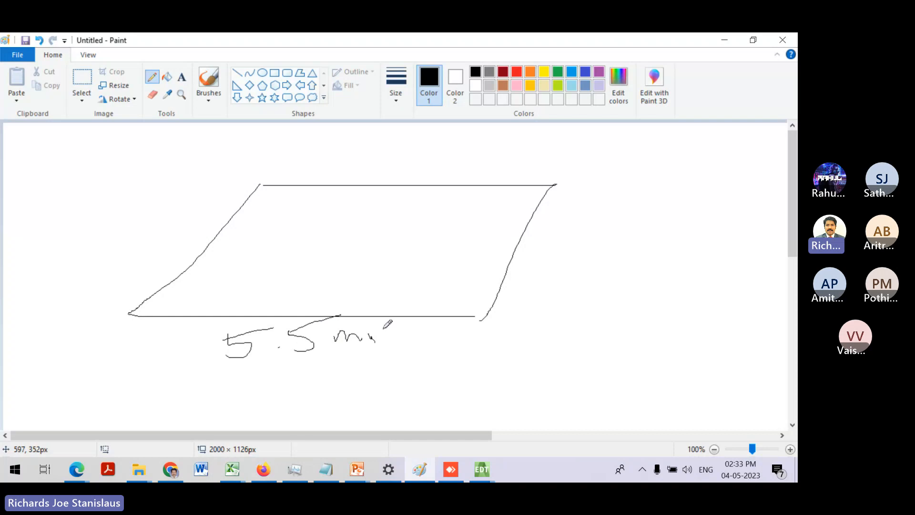
pyautogui.moveTo(384, 329); pyautogui.dragTo(391, 342)
pyautogui.moveTo(241, 385); pyautogui.dragTo(267, 411)
pyautogui.moveTo(273, 406); pyautogui.dragTo(275, 413)
pyautogui.moveTo(293, 384); pyautogui.dragTo(292, 416)
pyautogui.moveTo(297, 402); pyautogui.dragTo(328, 408)
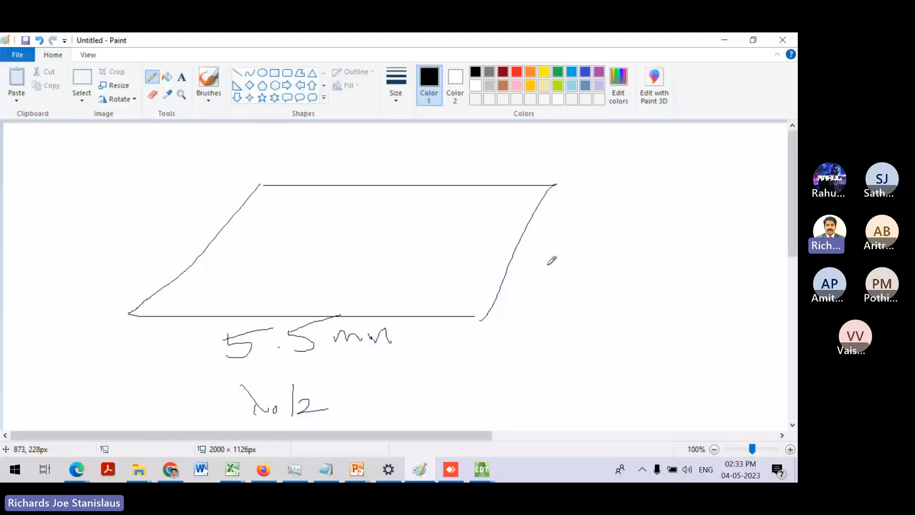
# - Draw a double-headed arrow beside the parallelogram's right edge and label it λ0/2
pyautogui.moveTo(574, 194); pyautogui.dragTo(529, 337)
pyautogui.moveTo(528, 328); pyautogui.dragTo(548, 292)
pyautogui.moveTo(564, 209); pyautogui.dragTo(600, 283)
pyautogui.moveTo(597, 280); pyautogui.dragTo(581, 299)
pyautogui.moveTo(603, 287)
pyautogui.mouseDown()
pyautogui.moveTo(620, 313)
pyautogui.moveTo(672, 301)
pyautogui.mouseUp()
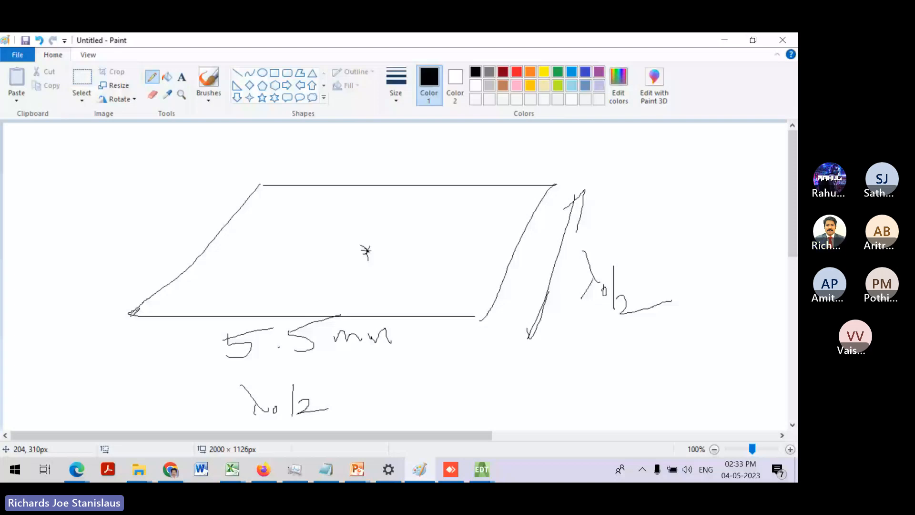
# - Give the sketched plate a thickness along its front and right edges and write the thickness in mm beside the front-left corner
pyautogui.moveTo(130, 314); pyautogui.dragTo(467, 321)
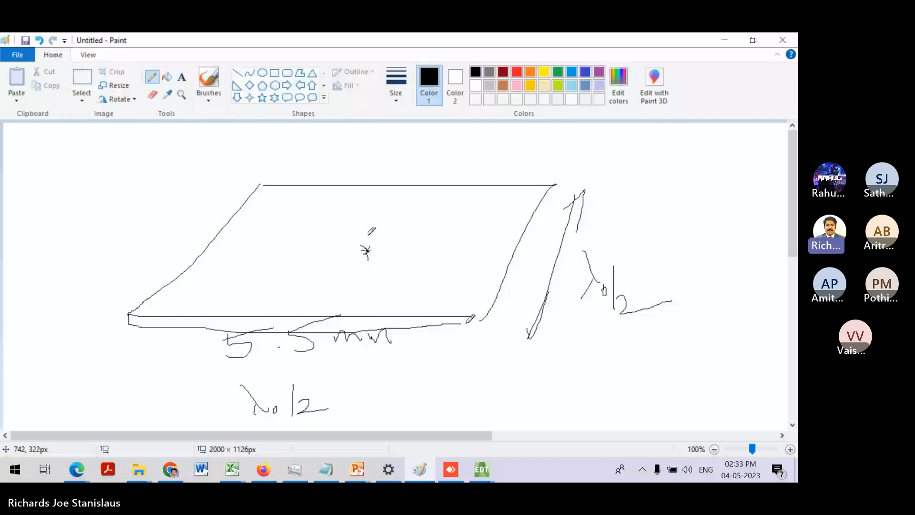
pyautogui.moveTo(470, 318); pyautogui.dragTo(564, 187)
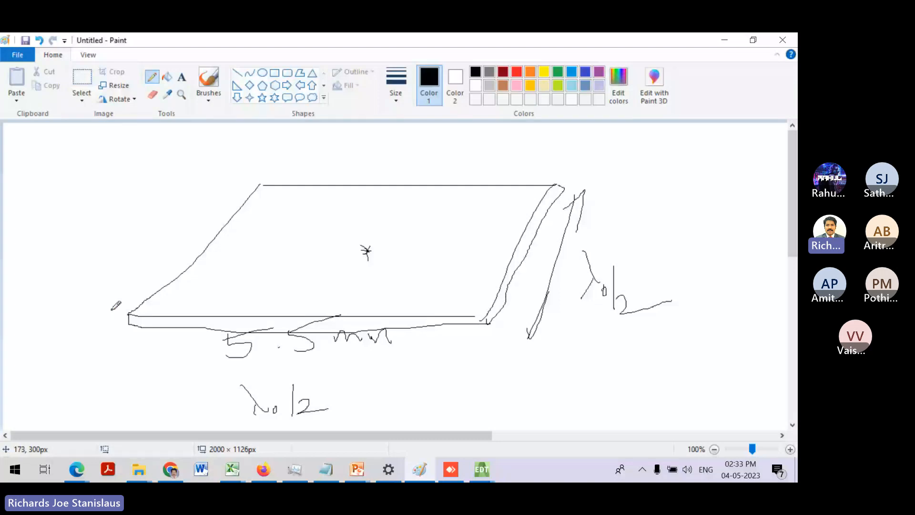
pyautogui.moveTo(112, 309)
pyautogui.mouseDown()
pyautogui.moveTo(122, 329)
pyautogui.moveTo(80, 328)
pyautogui.mouseUp()
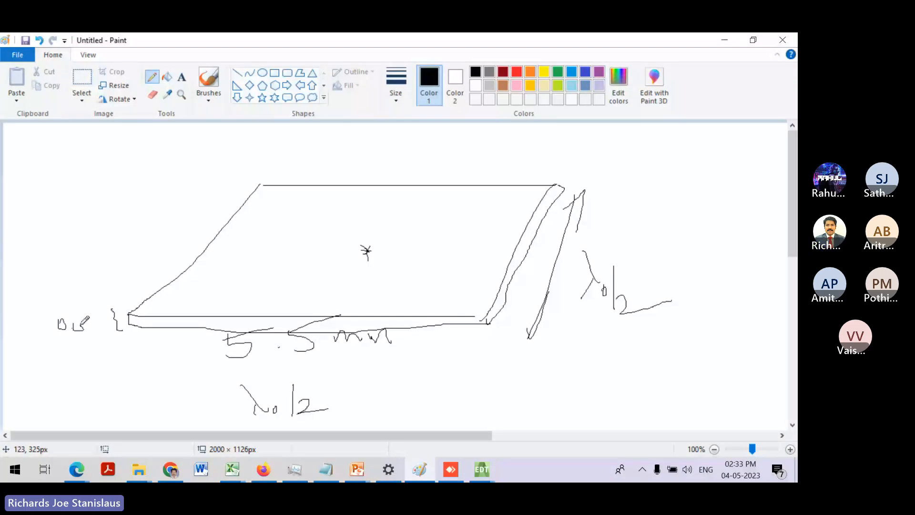
pyautogui.moveTo(80, 329); pyautogui.dragTo(117, 337)
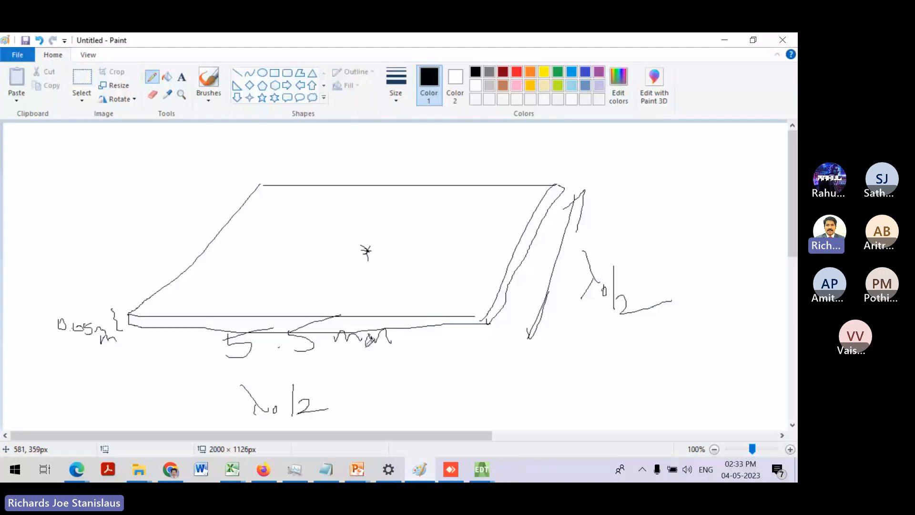
# - Label the plate's front and right sides Wg and mark its centre point as (0,0,0)
pyautogui.moveTo(371, 339); pyautogui.dragTo(374, 336)
pyautogui.moveTo(340, 362)
pyautogui.mouseDown()
pyautogui.moveTo(353, 378)
pyautogui.moveTo(374, 356)
pyautogui.moveTo(390, 380)
pyautogui.moveTo(376, 389)
pyautogui.mouseUp()
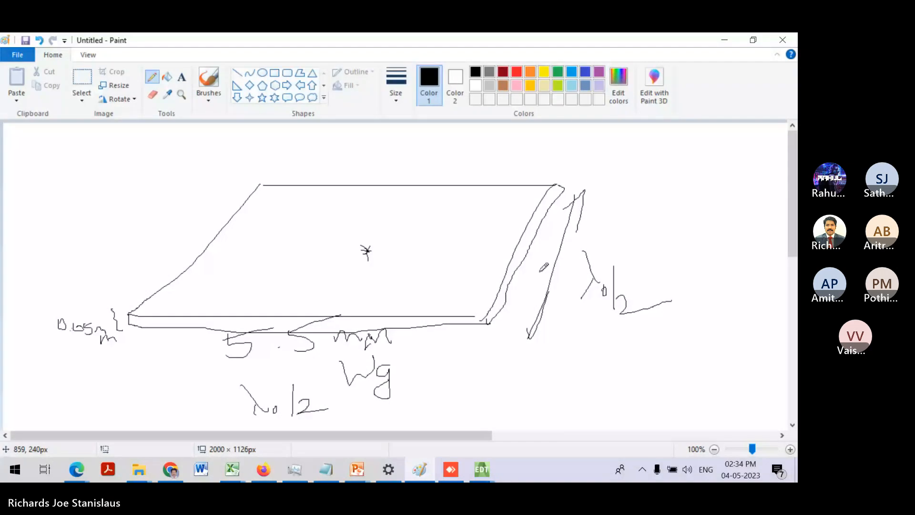
pyautogui.moveTo(593, 227)
pyautogui.mouseDown()
pyautogui.moveTo(616, 243)
pyautogui.moveTo(619, 261)
pyautogui.mouseUp()
pyautogui.moveTo(387, 241)
pyautogui.mouseDown()
pyautogui.moveTo(401, 265)
pyautogui.moveTo(432, 252)
pyautogui.mouseUp()
pyautogui.moveTo(441, 237); pyautogui.dragTo(442, 257)
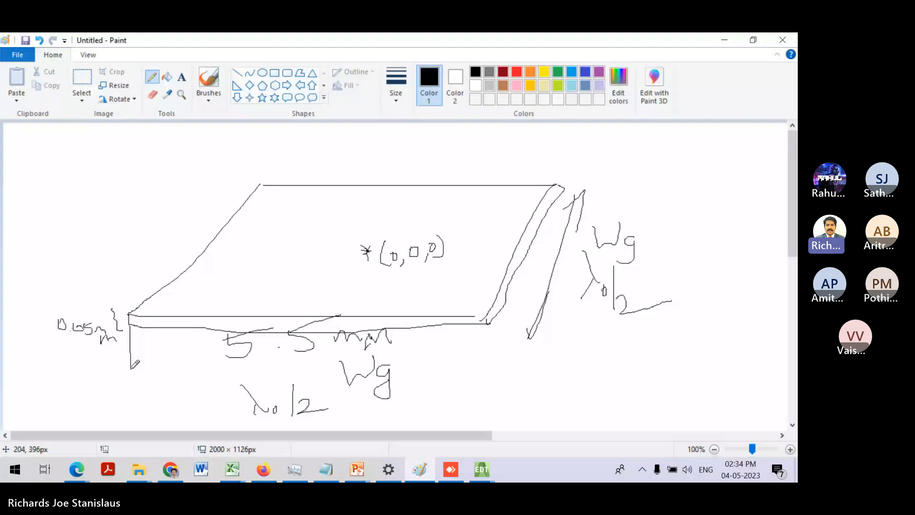
# - Draw a leader line down from the plate's front-left corner and write its coordinates (-Wg/2, -Wg/2, 0)
pyautogui.moveTo(129, 328); pyautogui.dragTo(126, 401)
pyautogui.scroll(-3, 80, 332)
pyautogui.moveTo(42, 306)
pyautogui.mouseDown()
pyautogui.moveTo(111, 310)
pyautogui.moveTo(114, 320)
pyautogui.mouseUp()
pyautogui.moveTo(91, 328)
pyautogui.mouseDown()
pyautogui.moveTo(123, 328)
pyautogui.moveTo(105, 351)
pyautogui.moveTo(131, 347)
pyautogui.moveTo(147, 326)
pyautogui.moveTo(180, 312)
pyautogui.mouseUp()
pyautogui.moveTo(181, 301)
pyautogui.mouseDown()
pyautogui.moveTo(205, 318)
pyautogui.moveTo(210, 330)
pyautogui.moveTo(200, 338)
pyautogui.moveTo(216, 347)
pyautogui.mouseUp()
pyautogui.moveTo(236, 326); pyautogui.dragTo(230, 337)
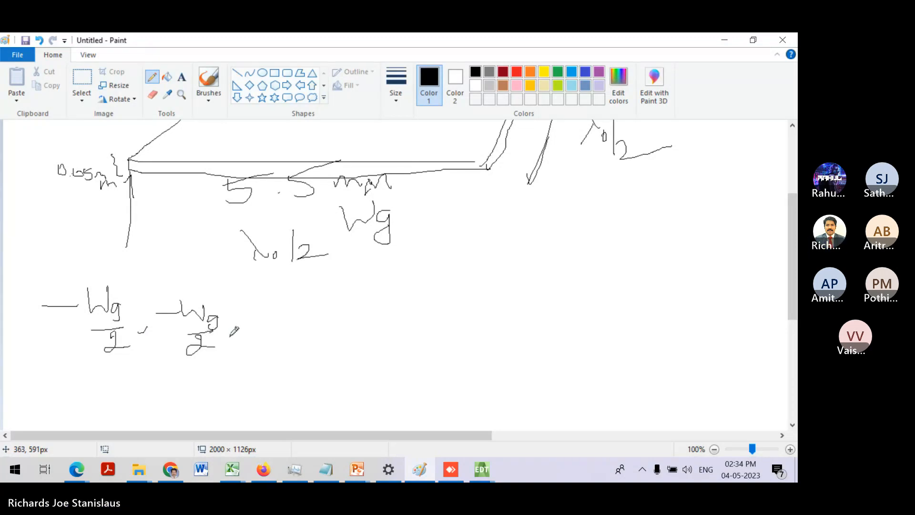
pyautogui.moveTo(261, 311); pyautogui.dragTo(261, 322)
pyautogui.moveTo(264, 302)
pyautogui.mouseDown()
pyautogui.moveTo(273, 301)
pyautogui.moveTo(235, 365)
pyautogui.mouseUp()
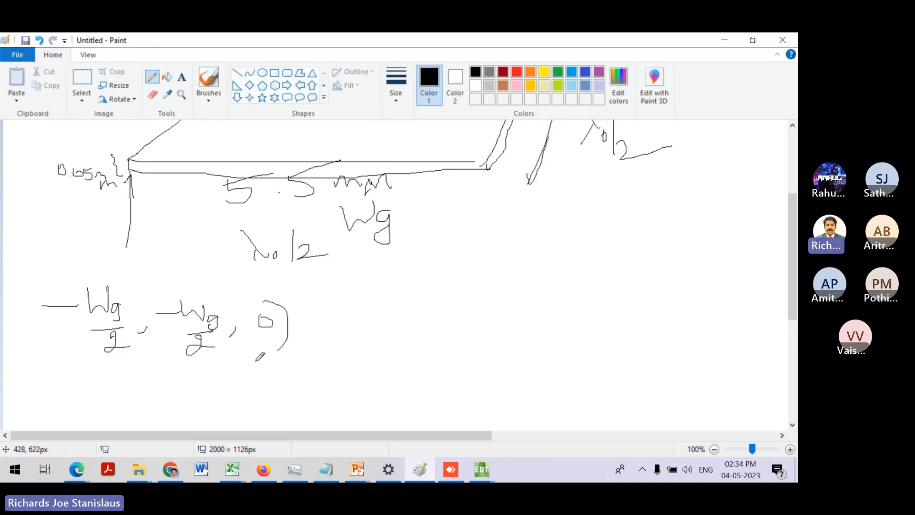
pyautogui.moveTo(72, 280); pyautogui.dragTo(86, 336)
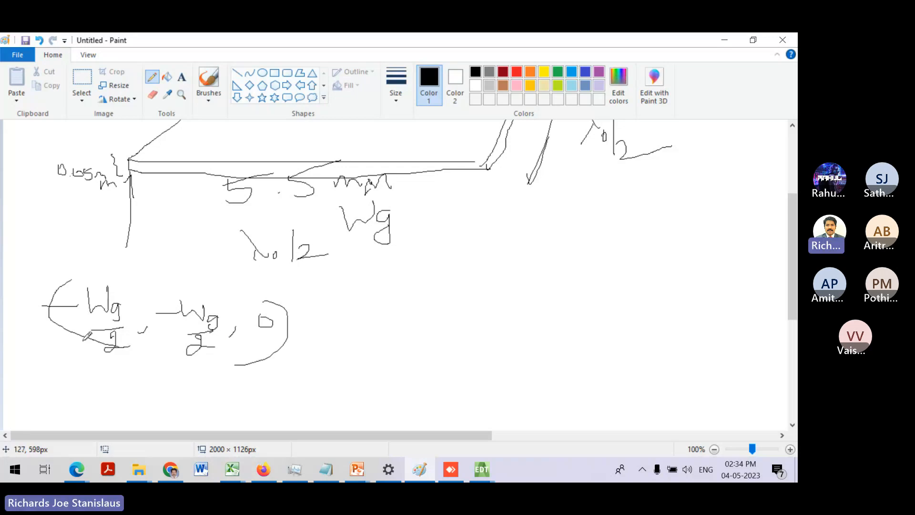
# - Write the plate's side lengths as Wg below the corner coordinates
pyautogui.scroll(3, 109, 329)
pyautogui.moveTo(94, 387)
pyautogui.mouseDown()
pyautogui.moveTo(119, 390)
pyautogui.moveTo(121, 421)
pyautogui.mouseUp()
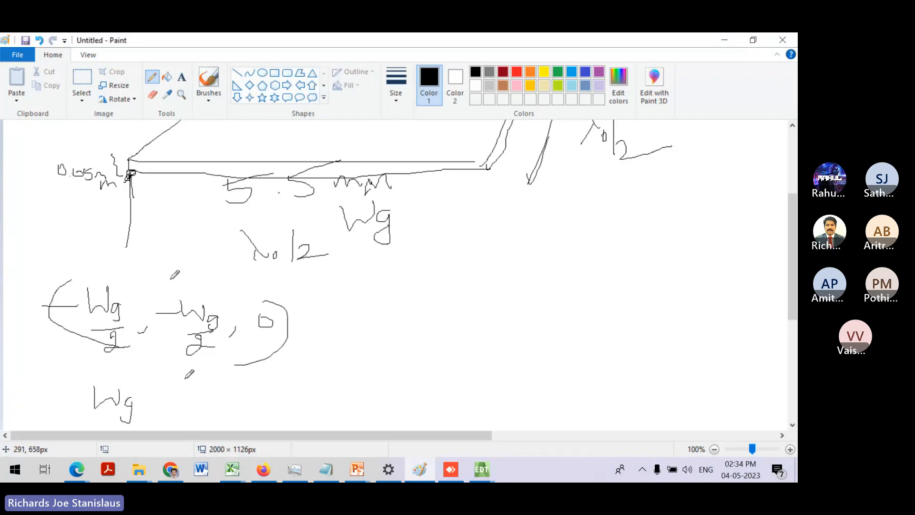
pyautogui.moveTo(191, 377)
pyautogui.mouseDown()
pyautogui.moveTo(224, 380)
pyautogui.moveTo(223, 409)
pyautogui.mouseUp()
# - Draw axis arrows from the plate's centre toward the front and the right, labelling the rightward one y
pyautogui.scroll(3, 220, 253)
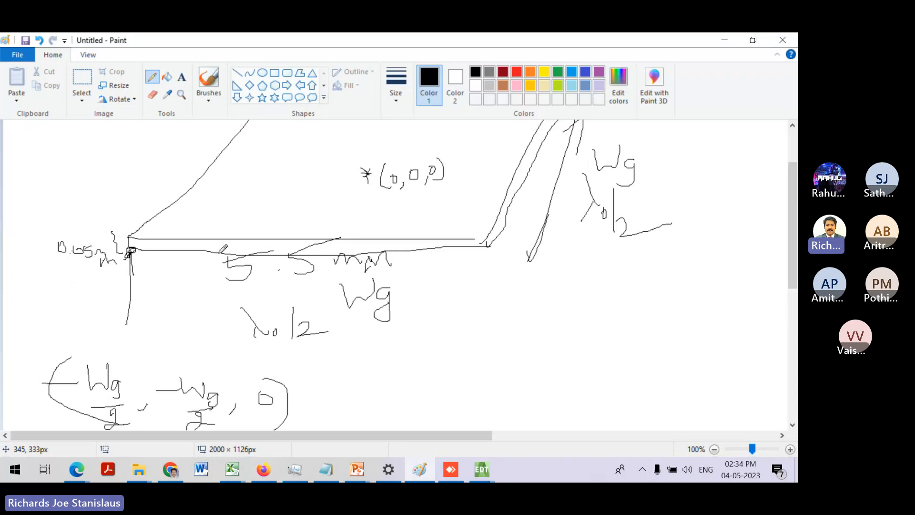
pyautogui.moveTo(354, 173)
pyautogui.mouseDown()
pyautogui.moveTo(323, 215)
pyautogui.moveTo(354, 219)
pyautogui.mouseUp()
pyautogui.moveTo(363, 166); pyautogui.dragTo(420, 165)
pyautogui.moveTo(412, 160); pyautogui.dragTo(415, 174)
pyautogui.moveTo(420, 141)
pyautogui.mouseDown()
pyautogui.moveTo(430, 163)
pyautogui.moveTo(422, 169)
pyautogui.mouseUp()
pyautogui.scroll(3, 423, 174)
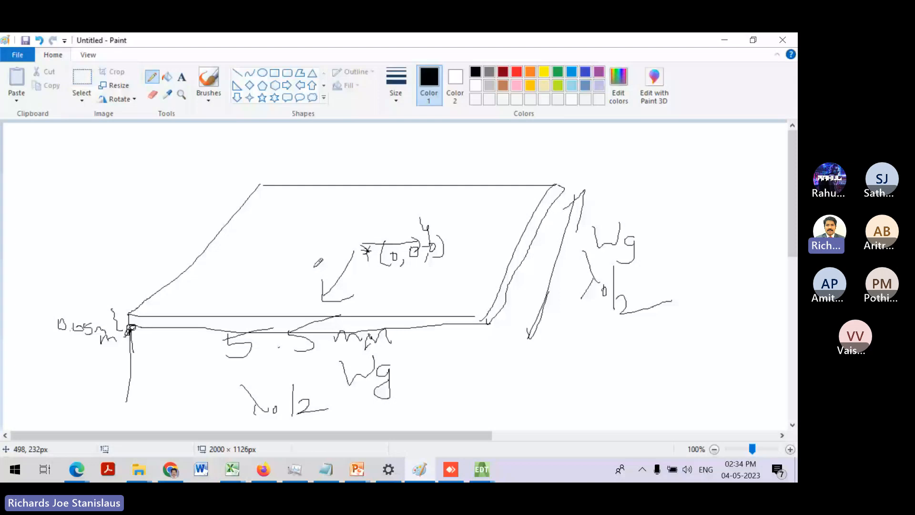
# - Add an arrow from the centre toward the plate's rear edge and draw lines just inside the left and rear edges
pyautogui.moveTo(325, 292); pyautogui.dragTo(347, 296)
pyautogui.moveTo(357, 245); pyautogui.dragTo(342, 211)
pyautogui.moveTo(137, 316)
pyautogui.mouseDown()
pyautogui.moveTo(263, 202)
pyautogui.moveTo(343, 204)
pyautogui.mouseUp()
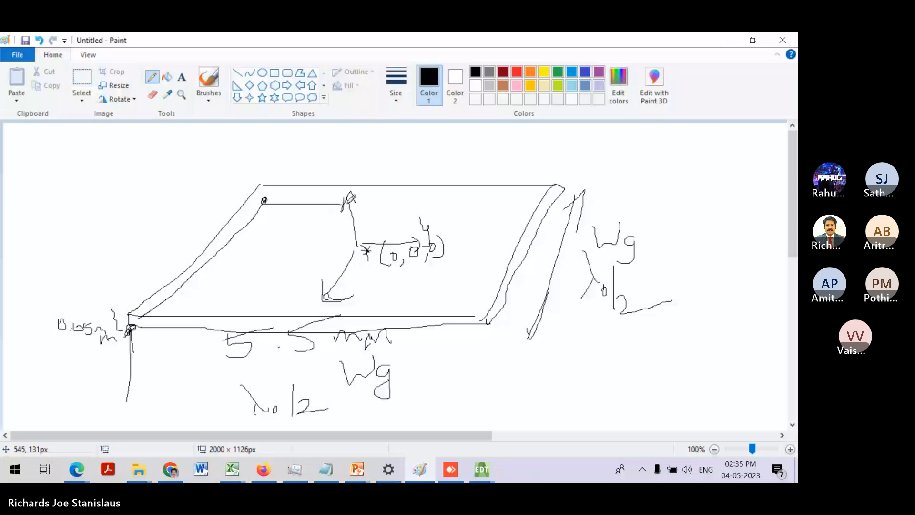
pyautogui.moveTo(352, 205); pyautogui.dragTo(539, 207)
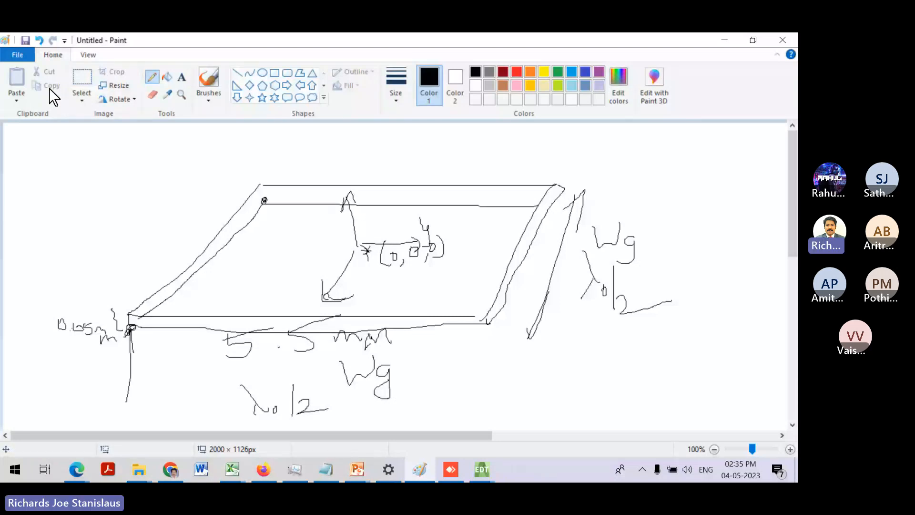
# - Erase the thickness label and the leader line at the plate's front-left corner
pyautogui.click(152, 95)
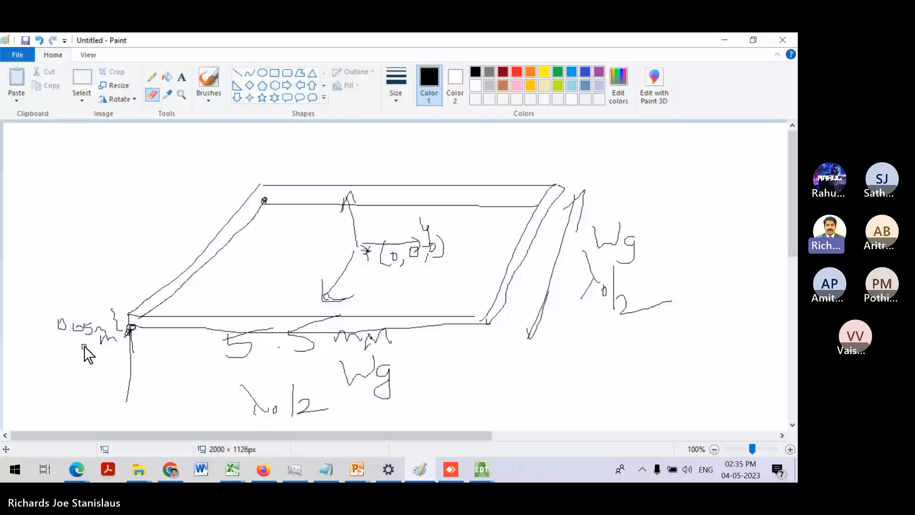
pyautogui.moveTo(84, 351)
pyautogui.mouseDown()
pyautogui.moveTo(114, 351)
pyautogui.moveTo(124, 329)
pyautogui.moveTo(127, 385)
pyautogui.moveTo(132, 357)
pyautogui.moveTo(117, 320)
pyautogui.mouseUp()
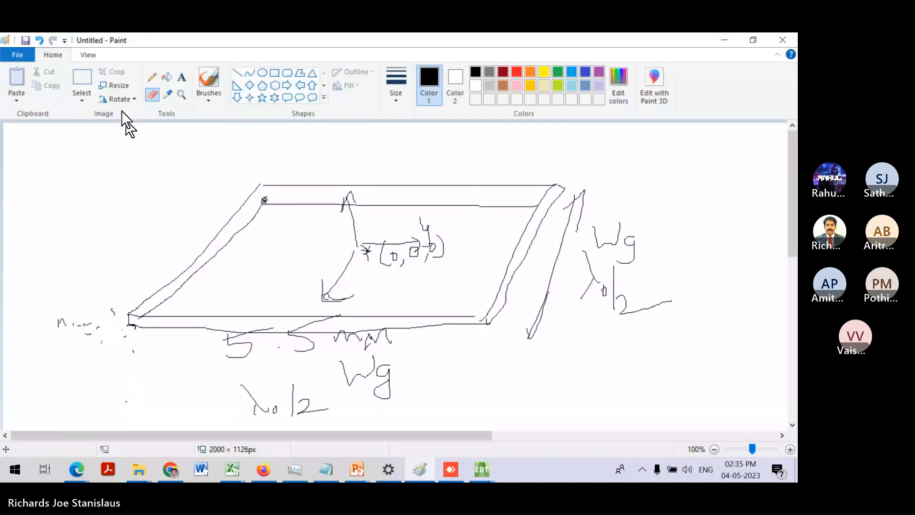
# - Draw a curved pencil line from the plate's rear-left corner down to the written coordinates (-Wg/2, -Wg/2, 0)
pyautogui.click(152, 77)
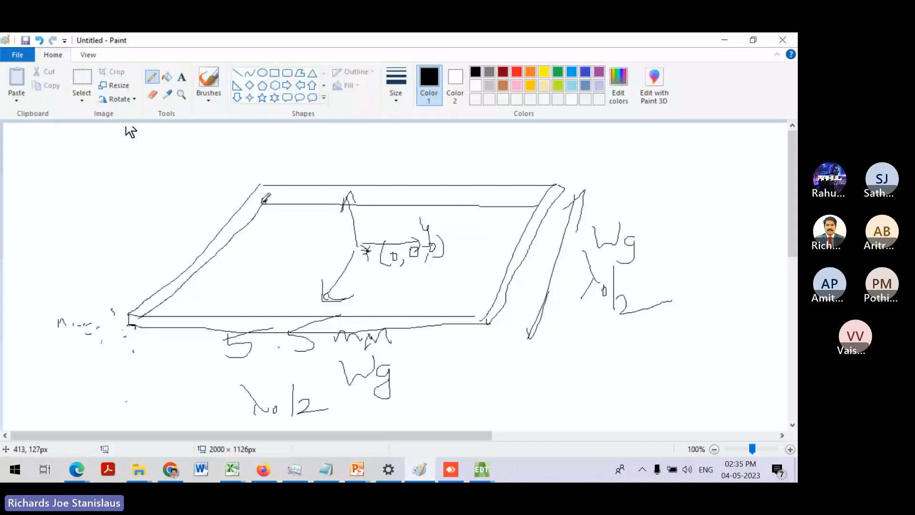
pyautogui.moveTo(143, 191); pyautogui.dragTo(106, 411)
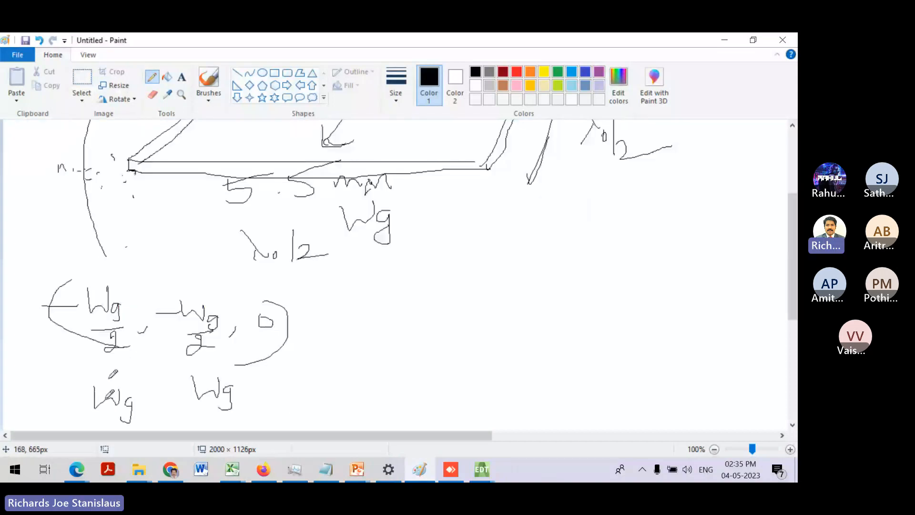
pyautogui.scroll(3, 110, 377)
pyautogui.keyDown('ctrl'); pyautogui.scroll(-1, 128, 282); pyautogui.keyUp('ctrl')
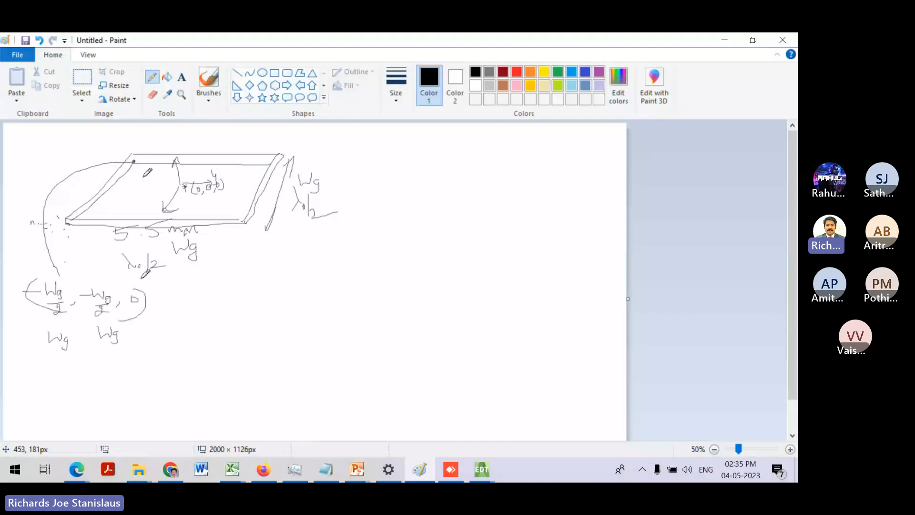
# - Add arrows along the plate's rear and left edges, label each Wg, and mark the front-left corner
pyautogui.moveTo(142, 144)
pyautogui.mouseDown()
pyautogui.moveTo(279, 145)
pyautogui.moveTo(265, 150)
pyautogui.mouseUp()
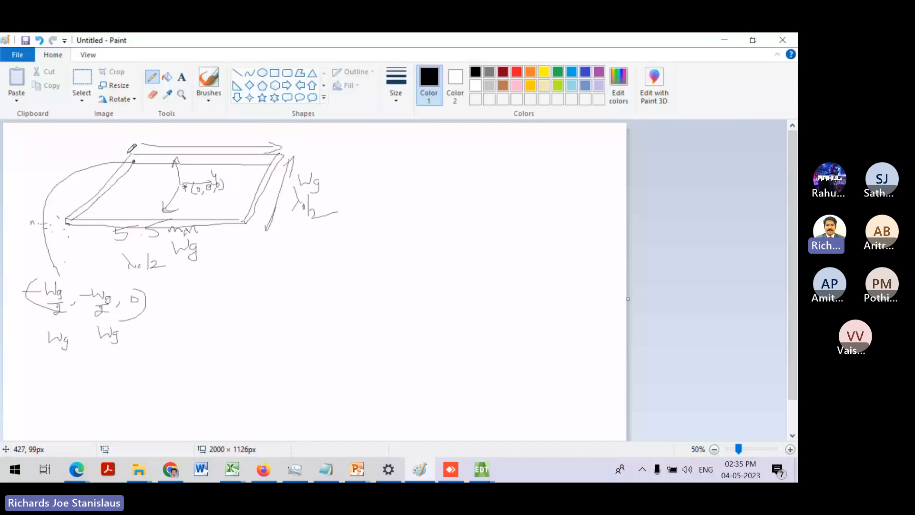
pyautogui.moveTo(110, 138); pyautogui.dragTo(72, 202)
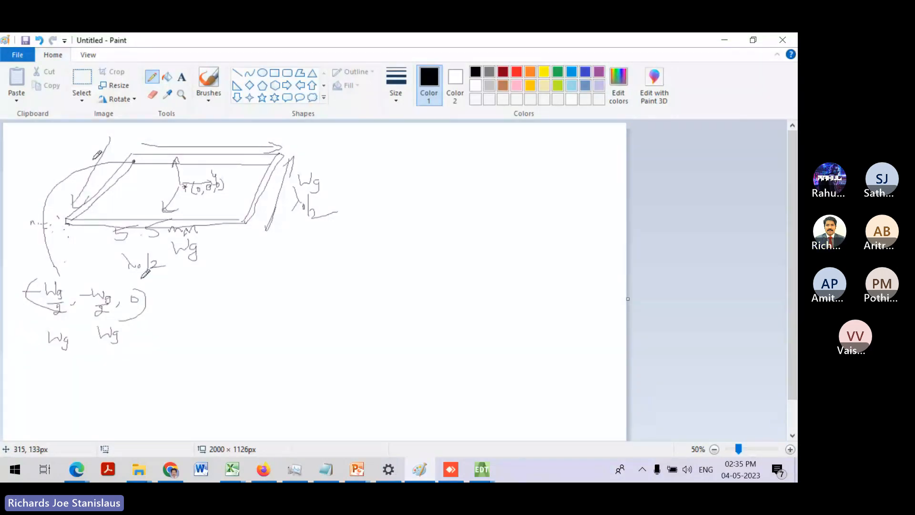
pyautogui.moveTo(41, 135); pyautogui.dragTo(61, 143)
pyautogui.moveTo(67, 149); pyautogui.dragTo(70, 161)
pyautogui.moveTo(192, 134); pyautogui.dragTo(222, 146)
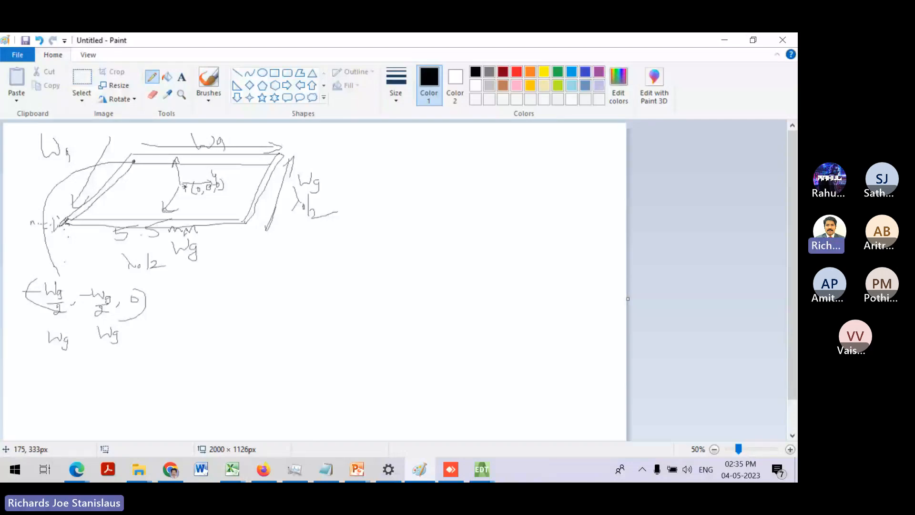
pyautogui.moveTo(57, 218); pyautogui.dragTo(65, 248)
pyautogui.moveTo(74, 254); pyautogui.dragTo(85, 253)
# - Switch to ANSYS Electronics Desktop and draw a box about 1.4 × 3 × 1 mm around the origin
pyautogui.hotkey('alt', 'Tab')
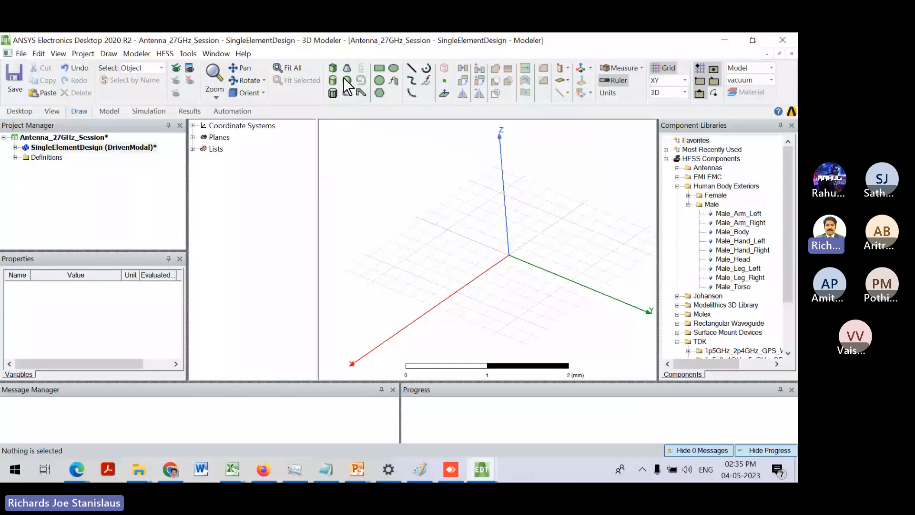
pyautogui.click(109, 54)
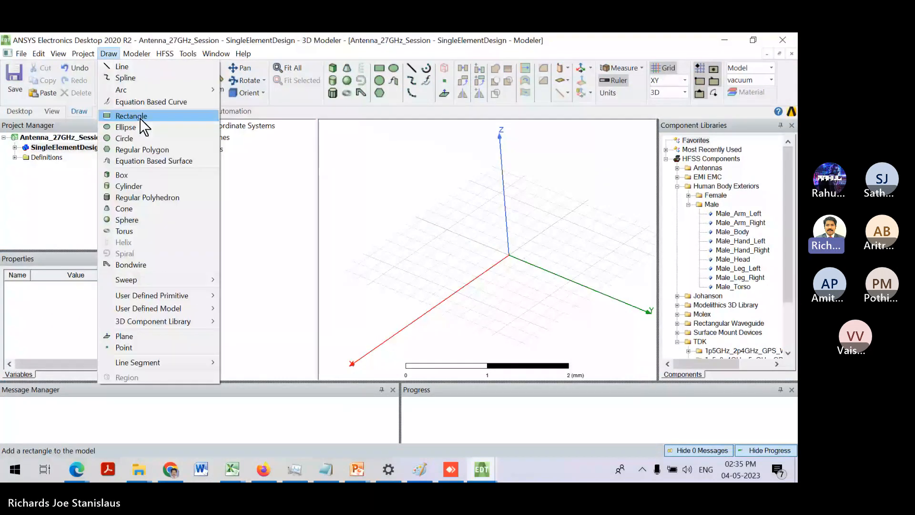
pyautogui.click(140, 118)
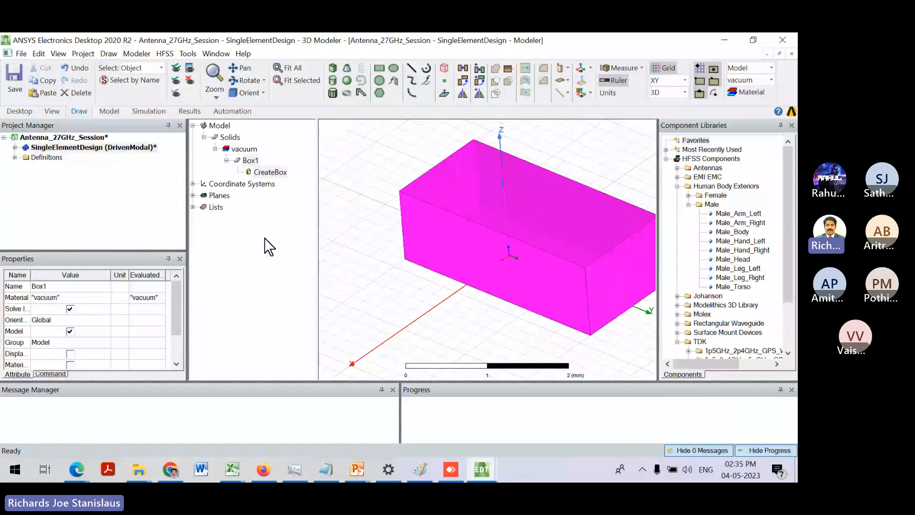
# - Set the box's position to -Wg/2,-Wg/2,0 in its creation properties
pyautogui.rightClick(269, 173)
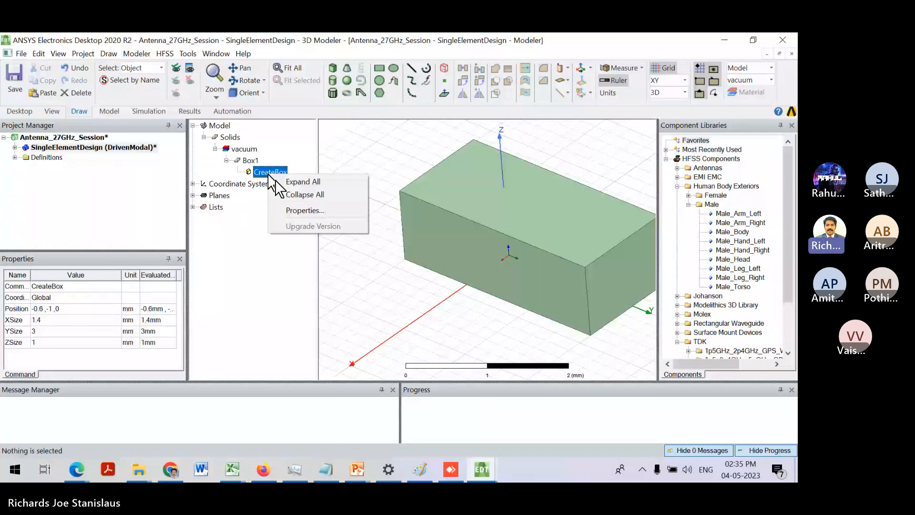
pyautogui.click(263, 176)
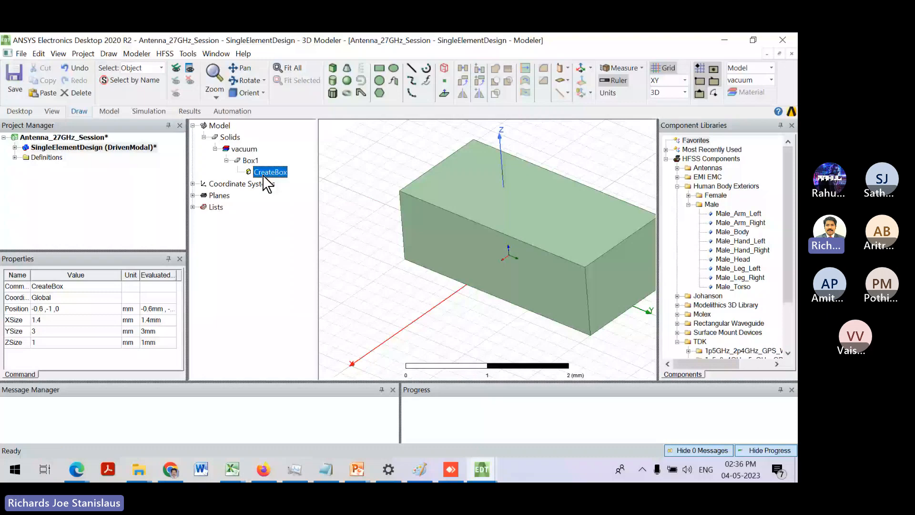
pyautogui.doubleClick(264, 172)
pyautogui.click(262, 200)
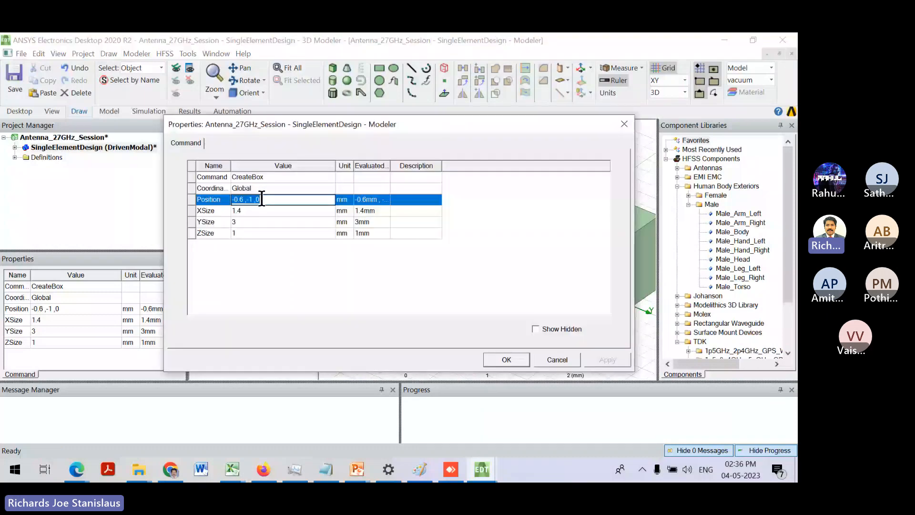
pyautogui.write('-Wg/2,-Wg/2')
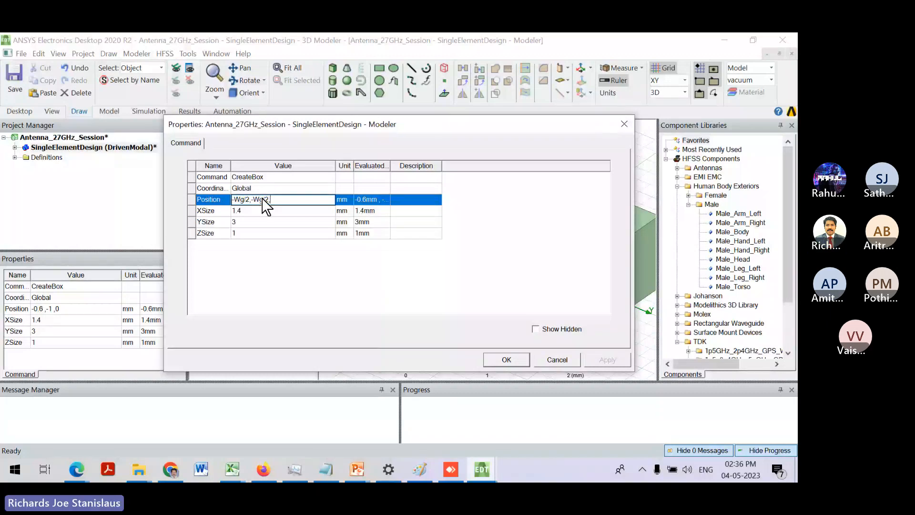
pyautogui.write(',0')
pyautogui.press('Return')
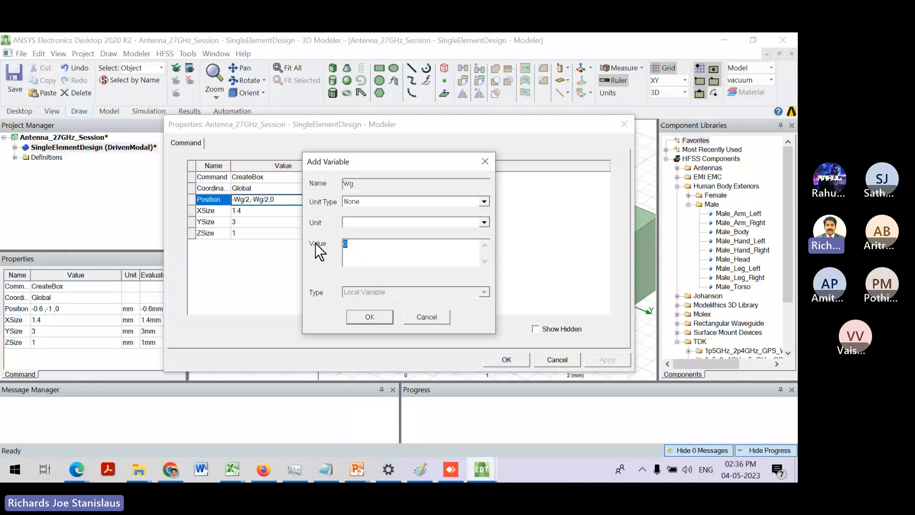
# - Define the new variable Wg as a length of 5.55 mm
pyautogui.write('5.55mm')
pyautogui.press('Return')
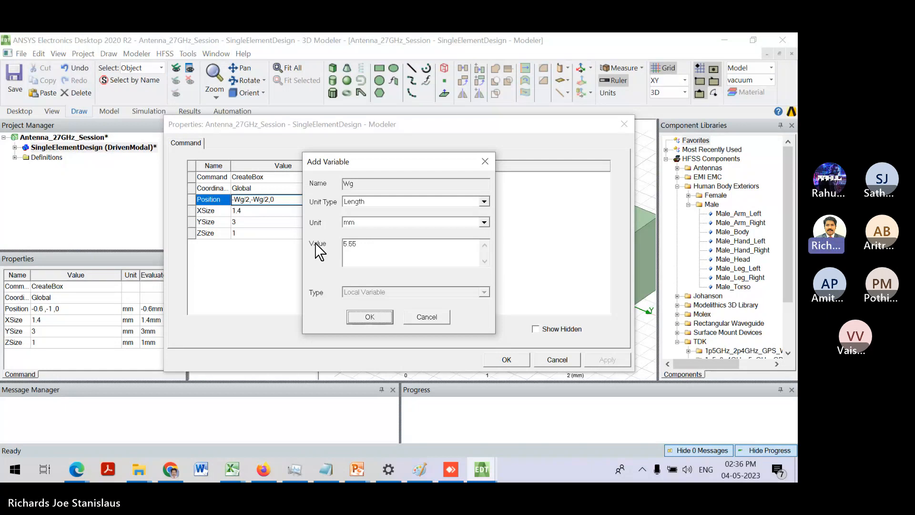
pyautogui.click(376, 318)
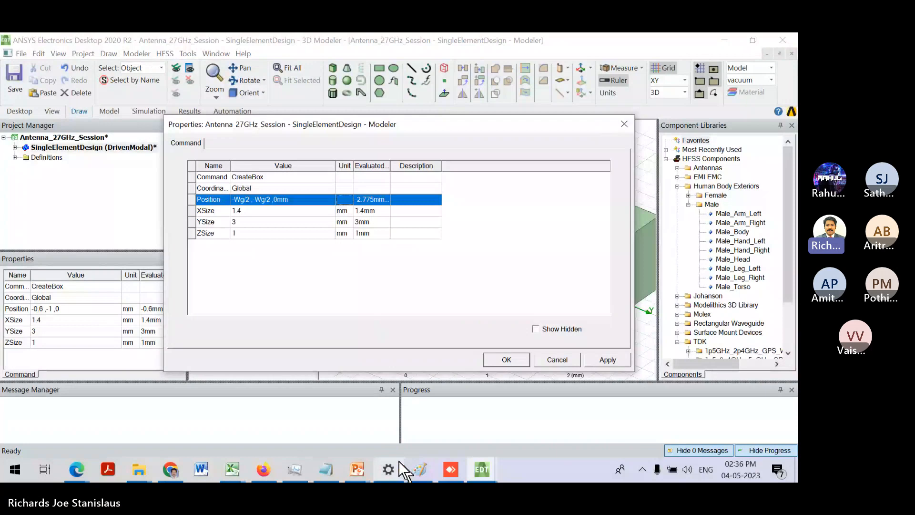
# - Switch to Windows display settings, try resolutions 1280 × 800 and 1280 × 960, and settle on 1280 × 720
pyautogui.moveTo(390, 472)
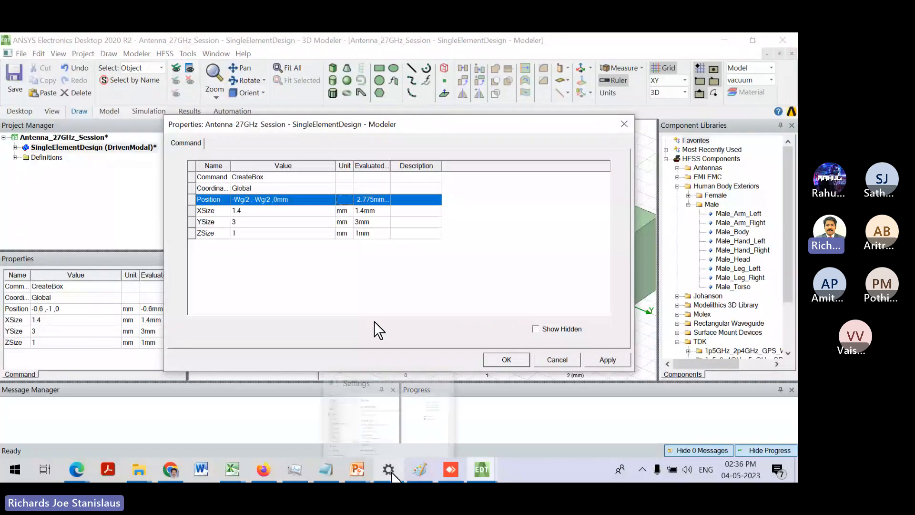
pyautogui.click(388, 470)
pyautogui.click(265, 329)
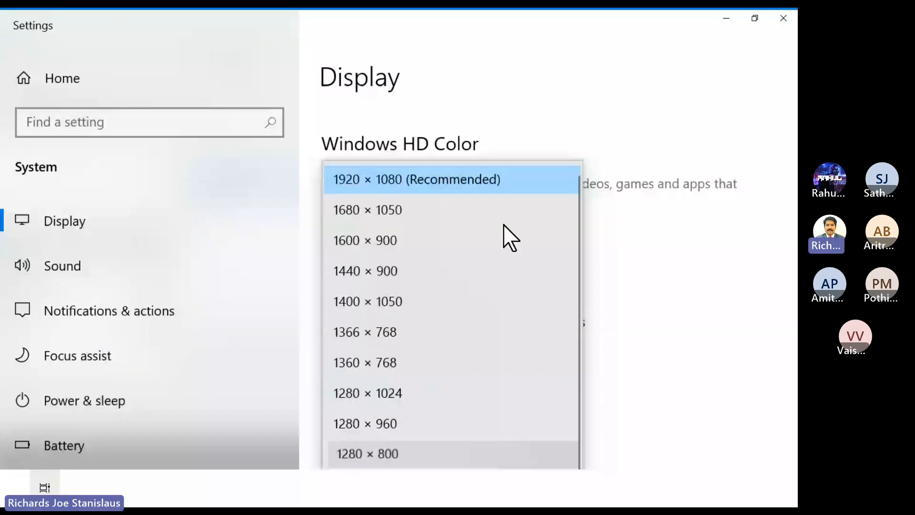
pyautogui.click(367, 454)
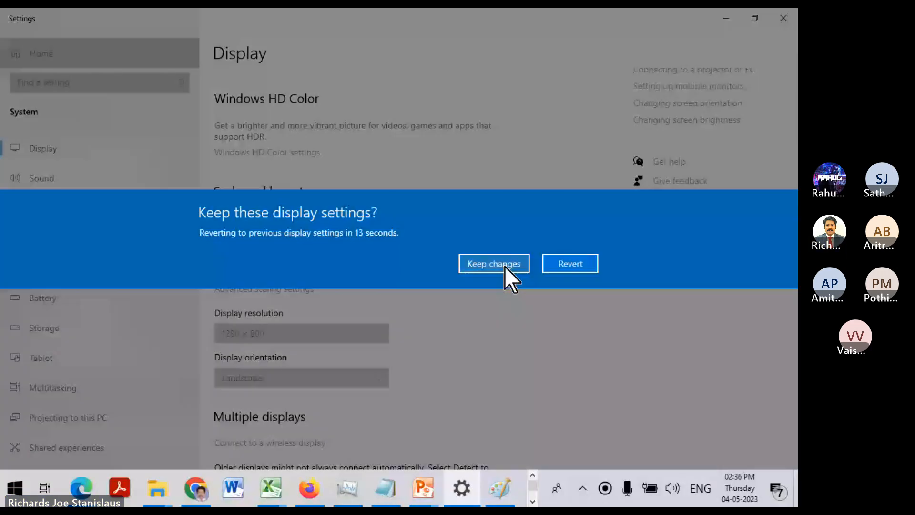
pyautogui.click(504, 264)
pyautogui.click(296, 210)
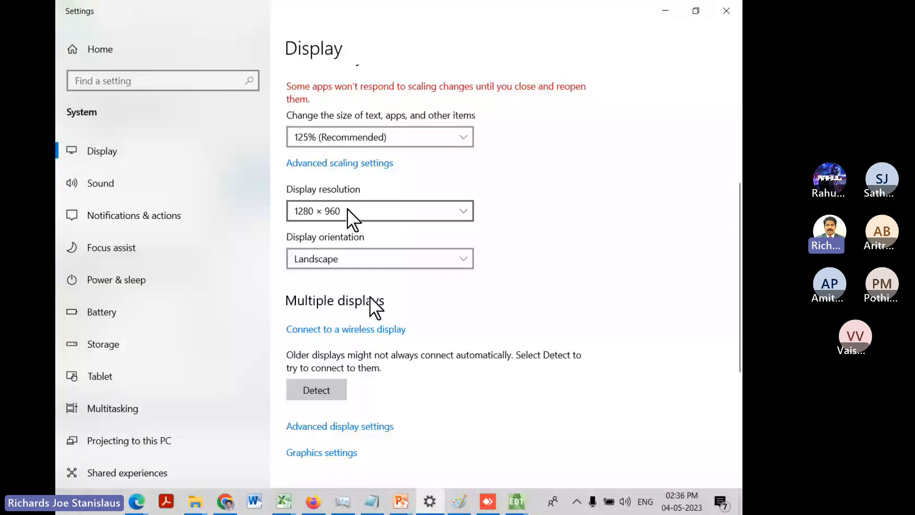
pyautogui.click(347, 209)
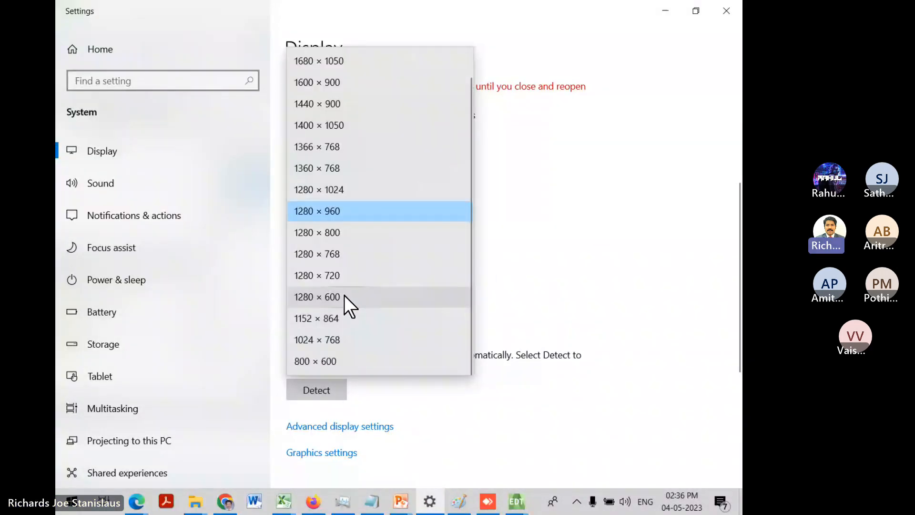
pyautogui.click(345, 276)
pyautogui.click(496, 268)
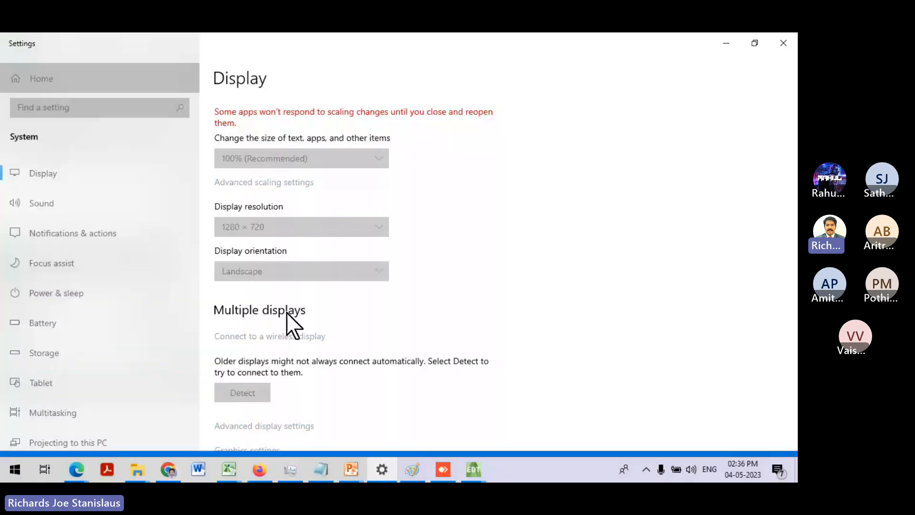
# - Switch back to the Antenna_27GHz_Session window and open the box's XSize value for editing
pyautogui.moveTo(473, 472)
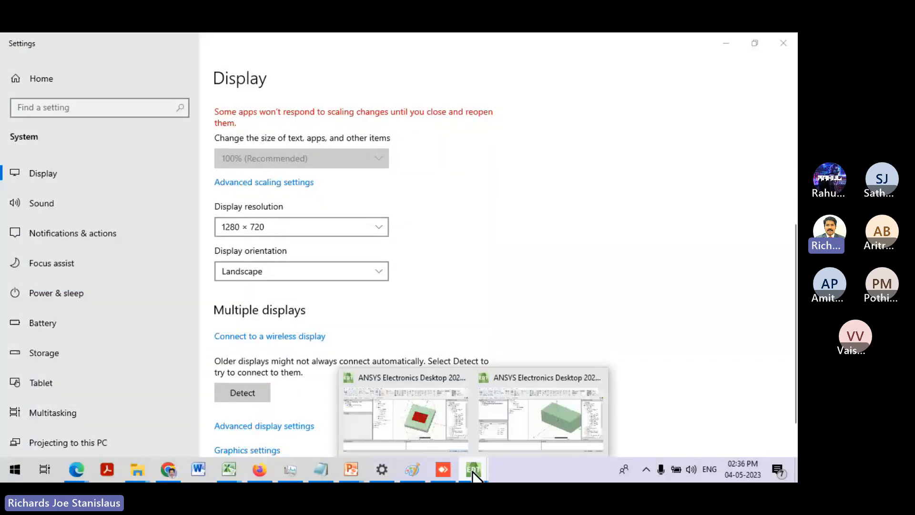
pyautogui.moveTo(389, 421)
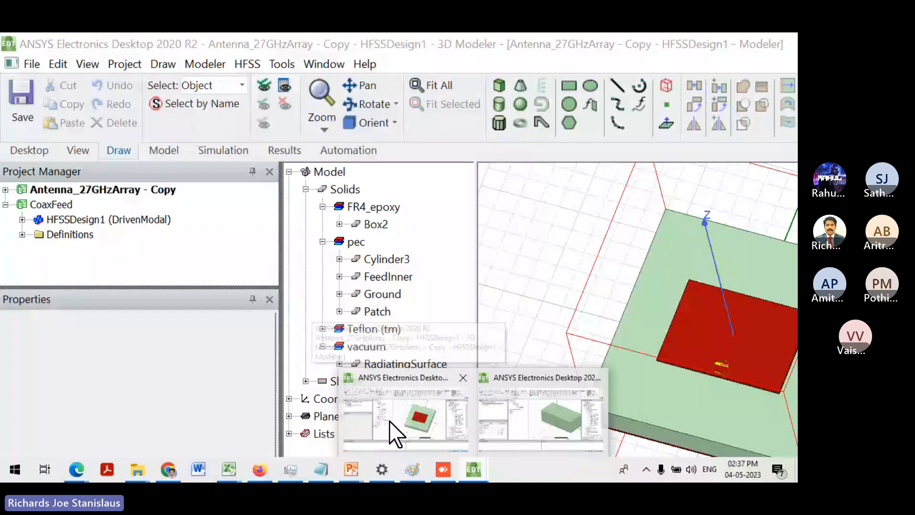
pyautogui.click(517, 416)
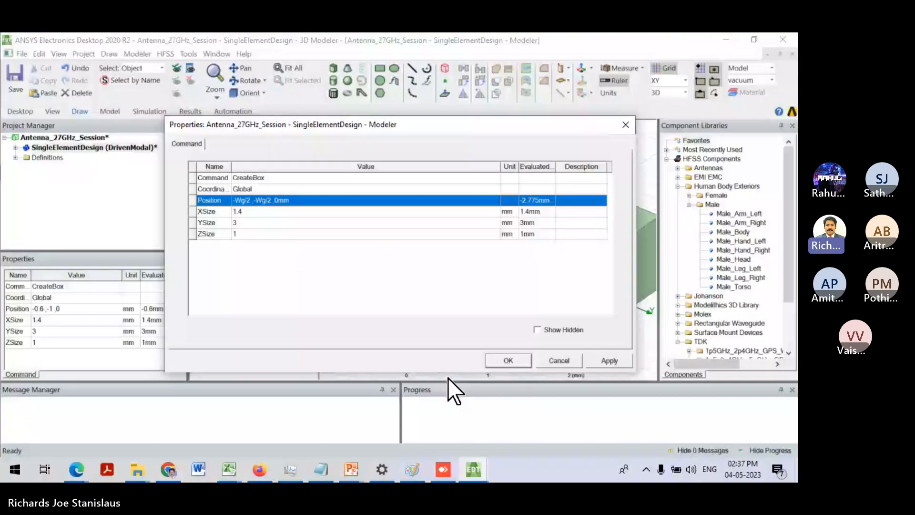
pyautogui.click(308, 199)
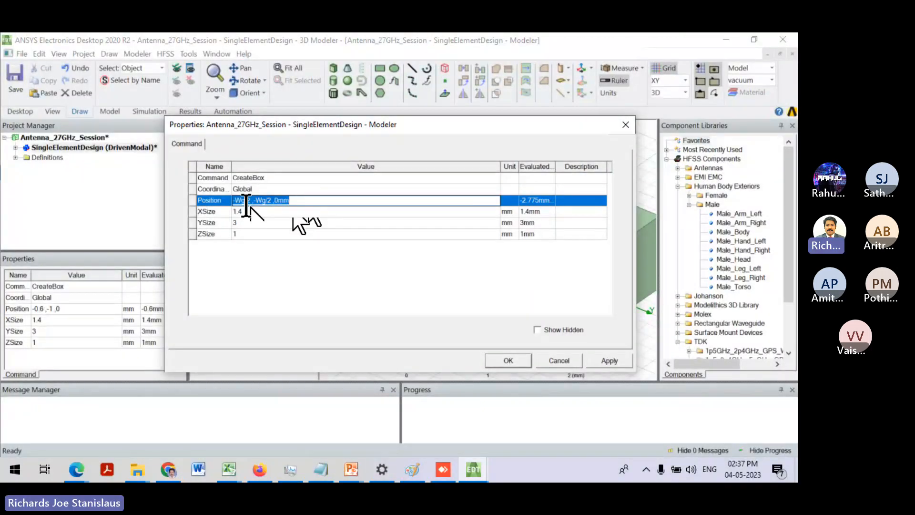
pyautogui.click(260, 212)
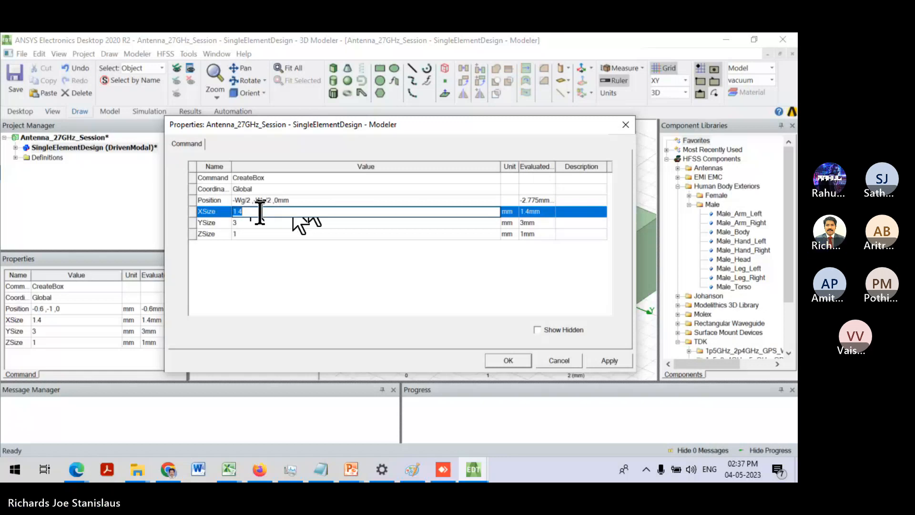
pyautogui.hotkey('alt', 'Tab')
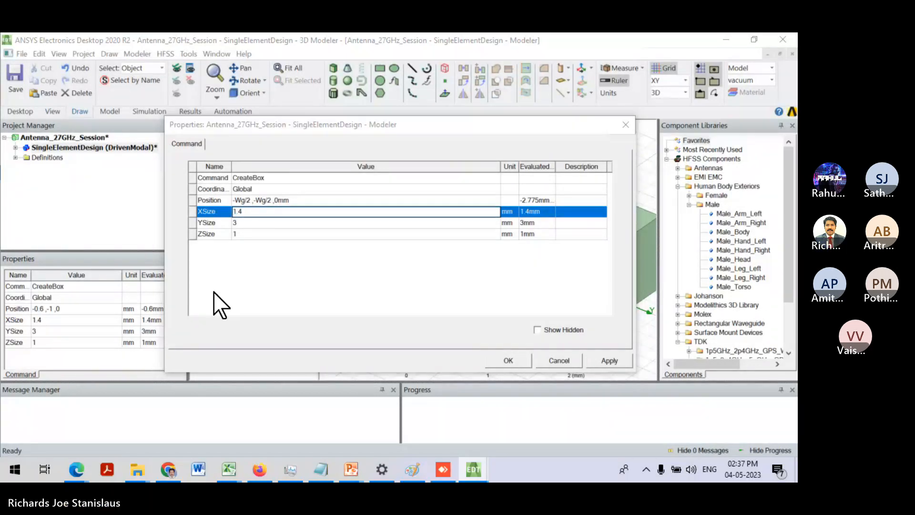
pyautogui.press('super')
pyautogui.write('sni')
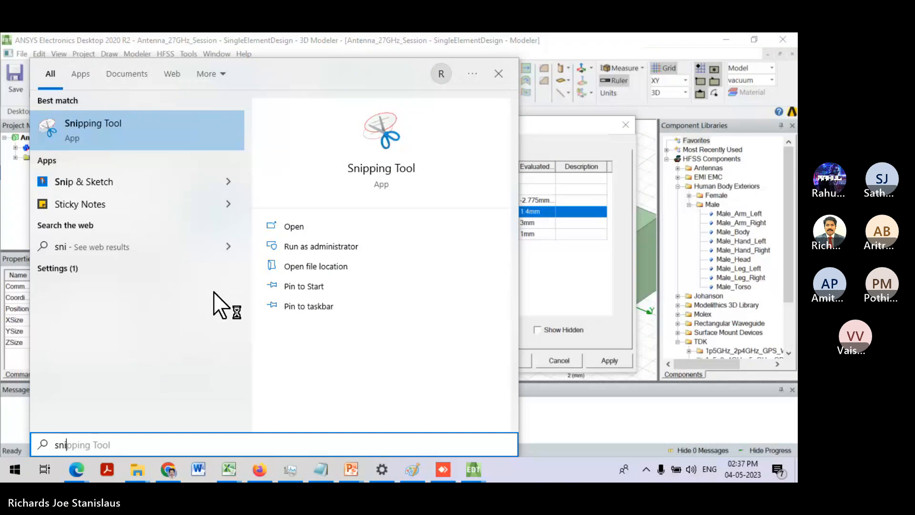
pyautogui.press('Escape')
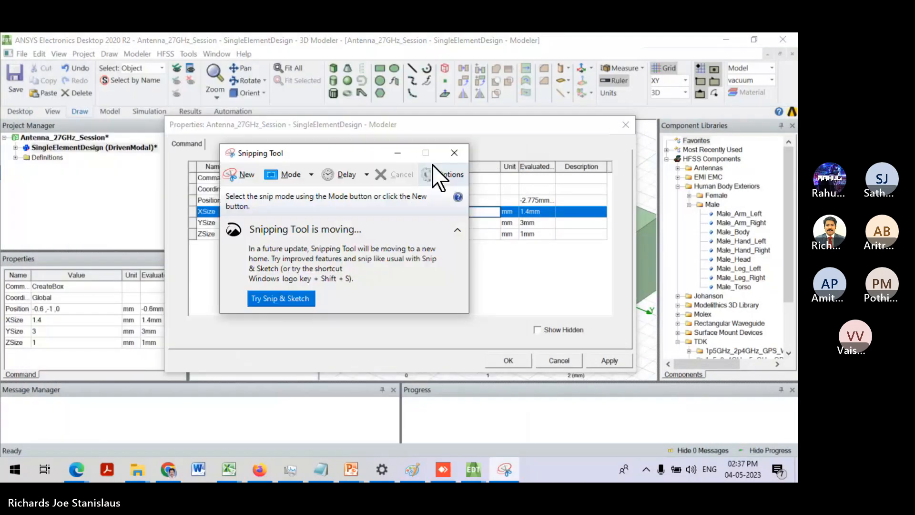
pyautogui.hotkey('alt', 'F4')
# - Launch Windows Magnifier and enlarge the view of the box's creation properties
pyautogui.press('super')
pyautogui.write('magnifi')
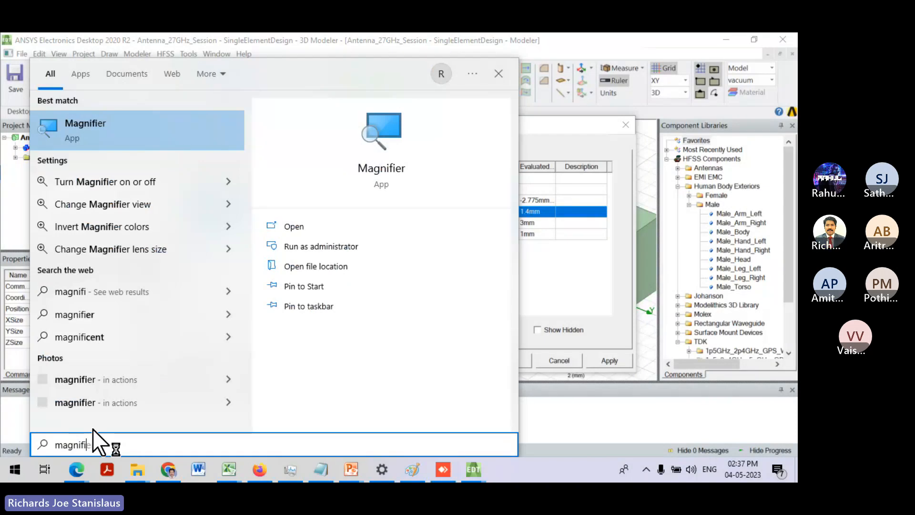
pyautogui.press('Escape')
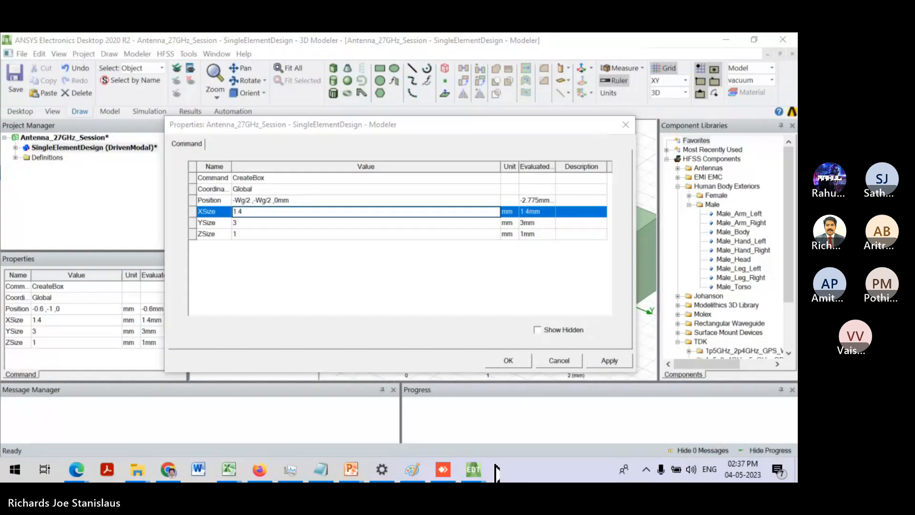
pyautogui.moveTo(479, 468)
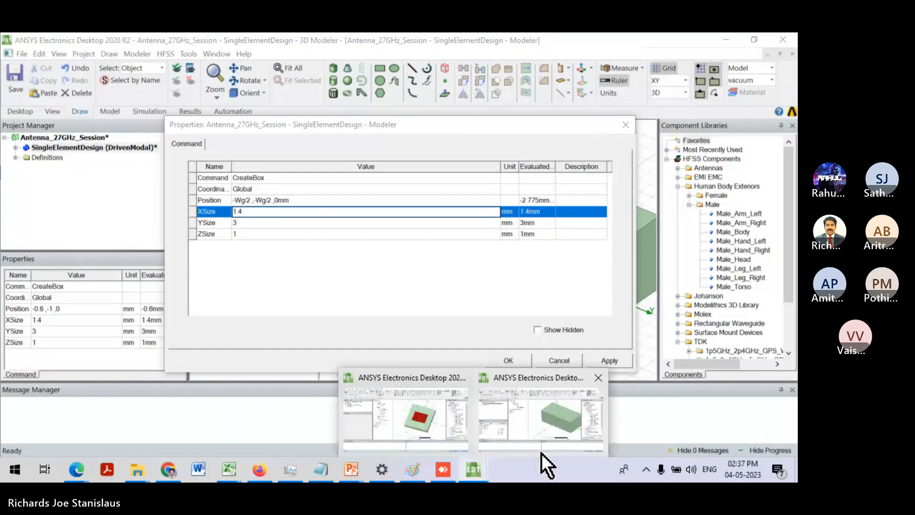
pyautogui.press('super+plus')
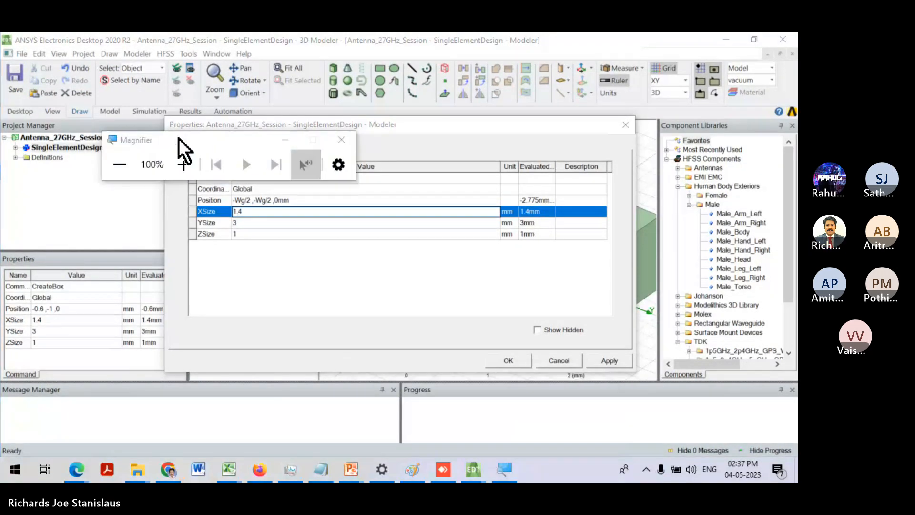
pyautogui.moveTo(180, 140); pyautogui.dragTo(86, 76)
pyautogui.press('super+plus')
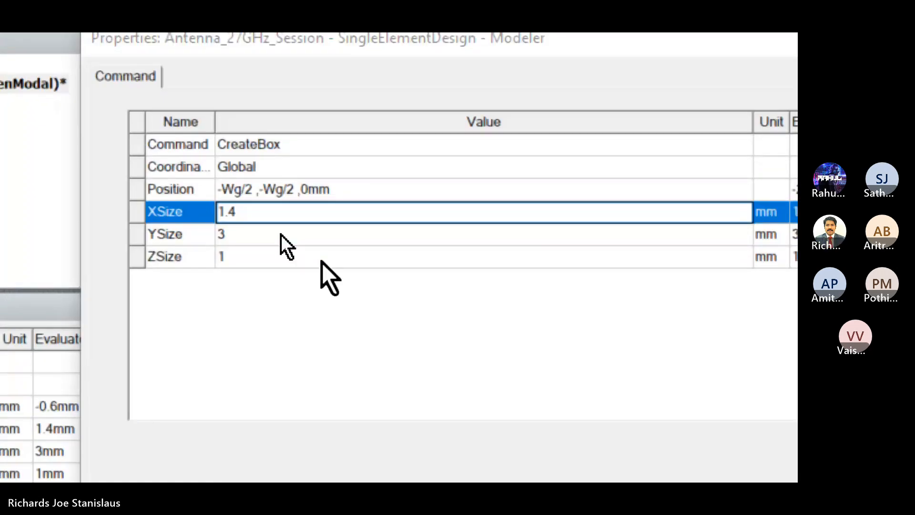
# - Set both the XSize and the YSize of the ground plane box to the variable Wg
pyautogui.moveTo(248, 213); pyautogui.dragTo(197, 211)
pyautogui.write('Wg')
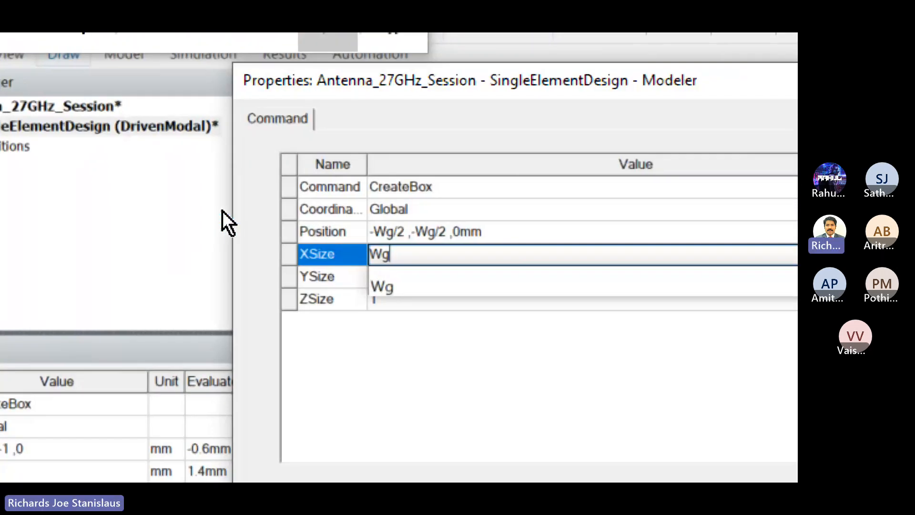
pyautogui.press('Return')
pyautogui.press('Down')
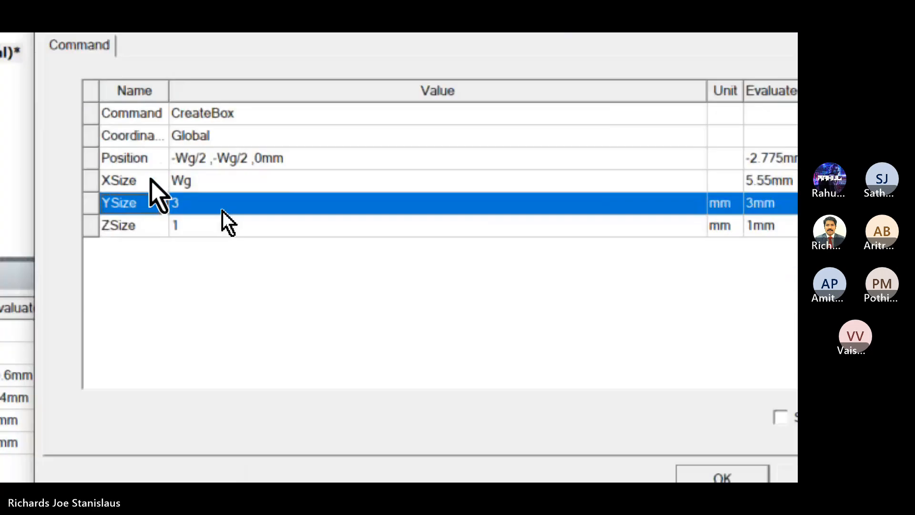
pyautogui.press('Return')
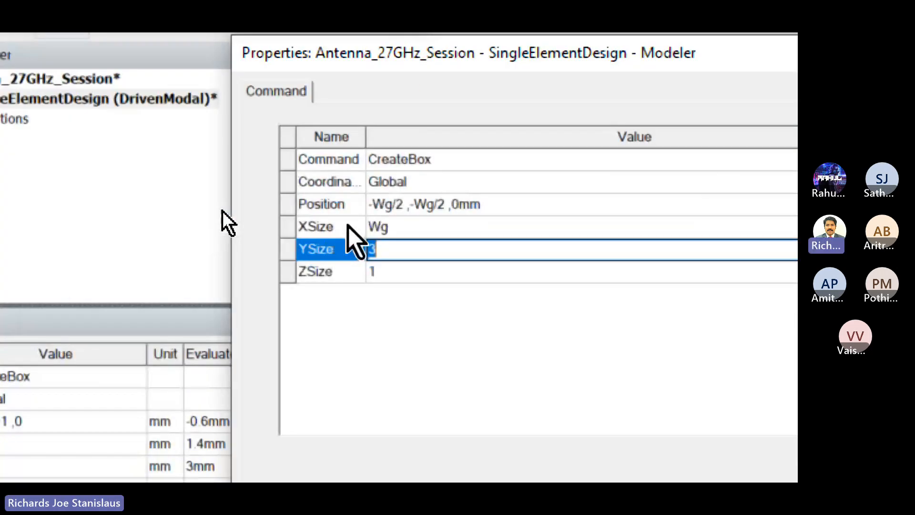
pyautogui.write('W')
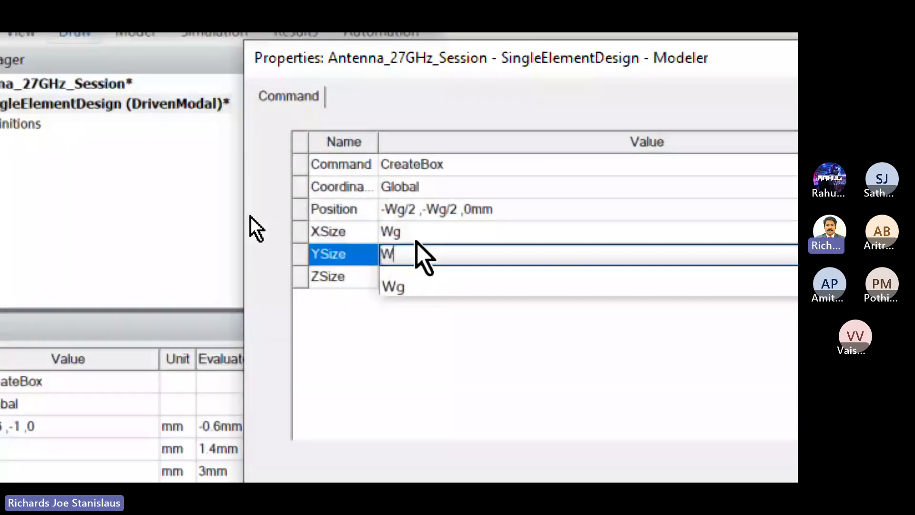
pyautogui.write('g')
pyautogui.press('Return')
# - Set the ground plane box's ZSize to the new length variable t, defined as 0.05 mm, and accept the box properties
pyautogui.press('Down')
pyautogui.press('Return')
pyautogui.write('h')
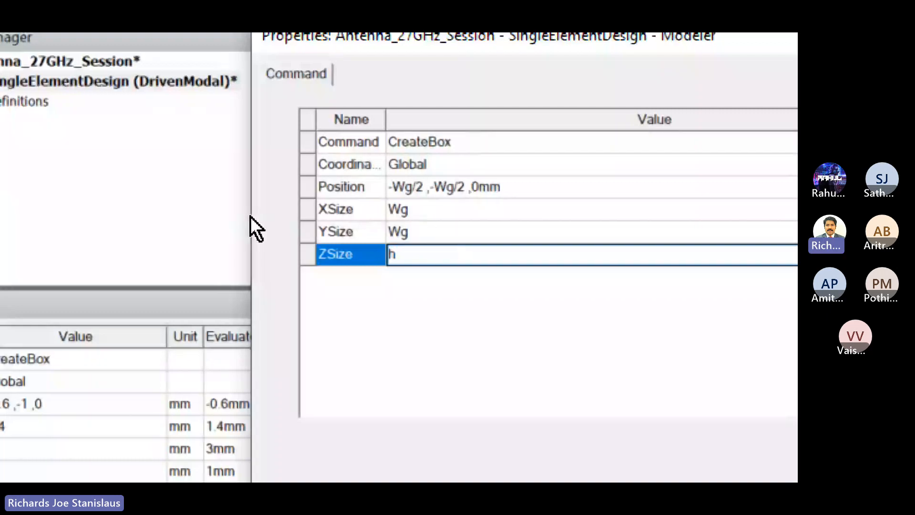
pyautogui.press('BackSpace')
pyautogui.write('t')
pyautogui.press('Return')
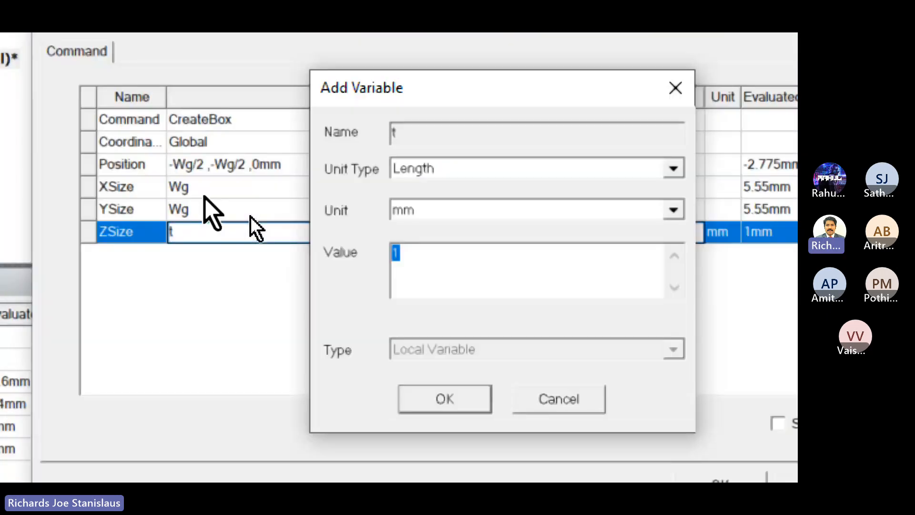
pyautogui.write('0.05')
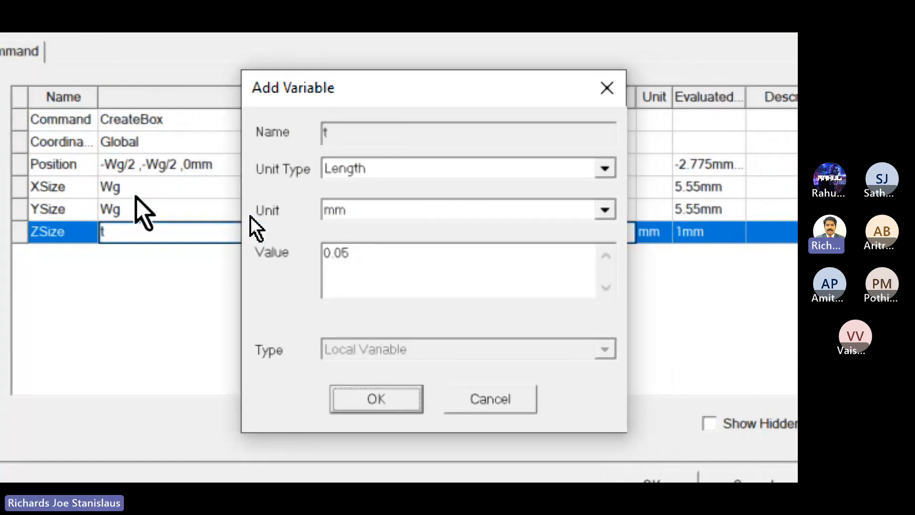
pyautogui.press('Return')
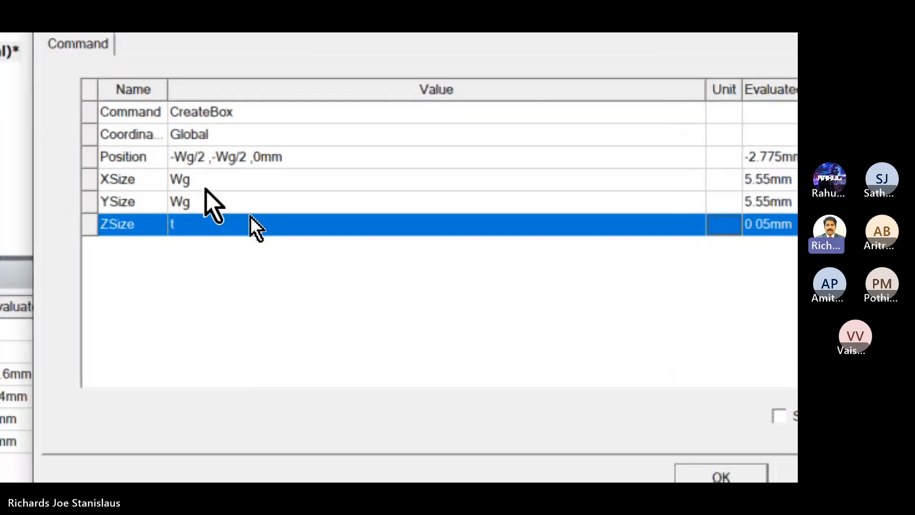
pyautogui.press('Return')
# - Examine the ground plane box and its creation properties without editing them, and return the Magnifier to 100%
pyautogui.scroll(-3, 564, 368)
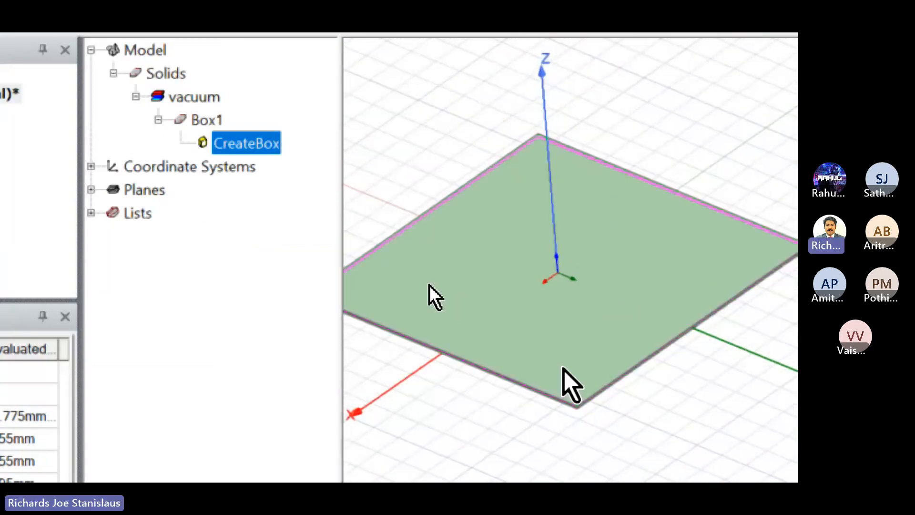
pyautogui.scroll(3, 603, 391)
pyautogui.scroll(5, 603, 391)
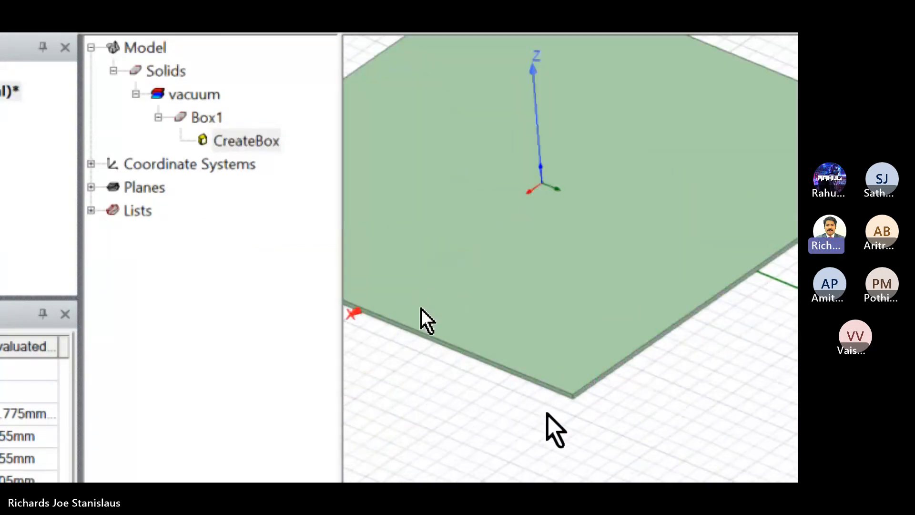
pyautogui.click(265, 143)
pyautogui.doubleClick(265, 144)
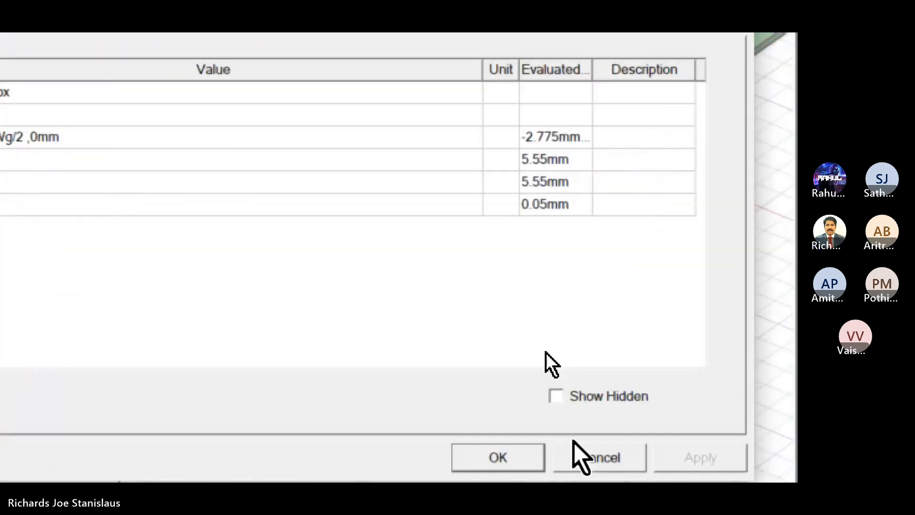
pyautogui.click(572, 476)
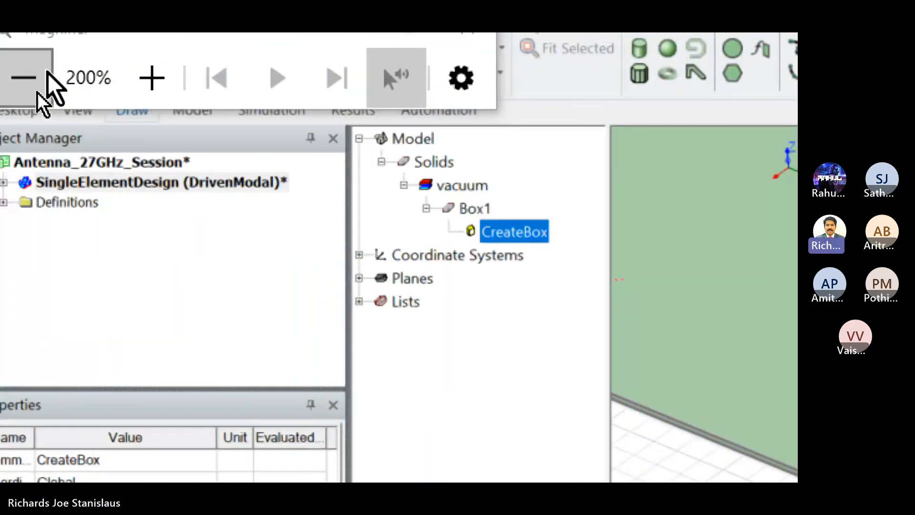
pyautogui.click(37, 93)
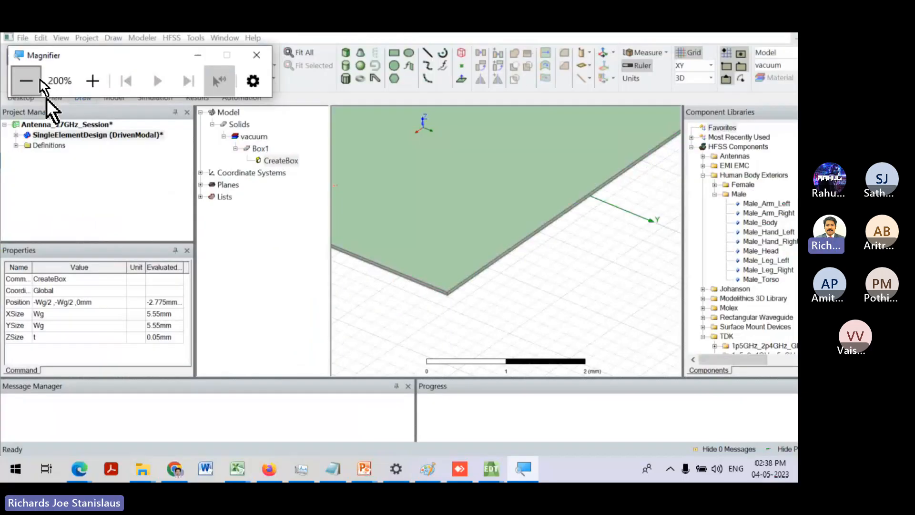
pyautogui.click(402, 315)
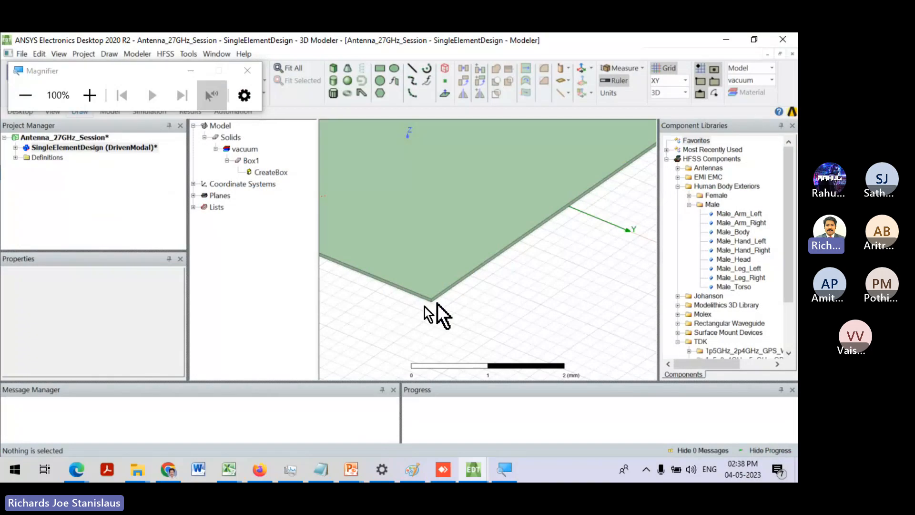
# - Draw a second box freehand around the ground plane, about 8.8 × 6.8 × 3.2 mm, starting at about -4, -3.2, 0
pyautogui.scroll(-3, 436, 303)
pyautogui.moveTo(437, 303)
pyautogui.mouseDown(button='middle')
pyautogui.moveTo(494, 269)
pyautogui.moveTo(536, 146)
pyautogui.mouseUp(button='middle')
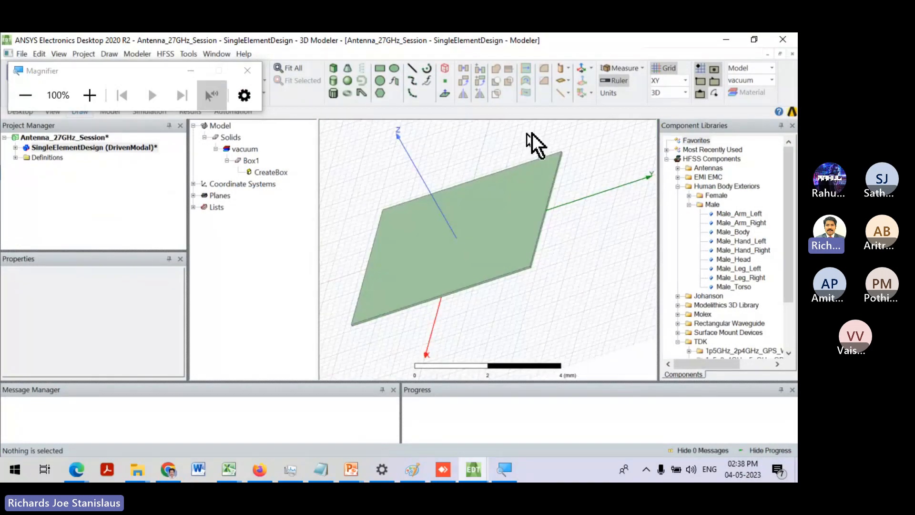
pyautogui.click(336, 70)
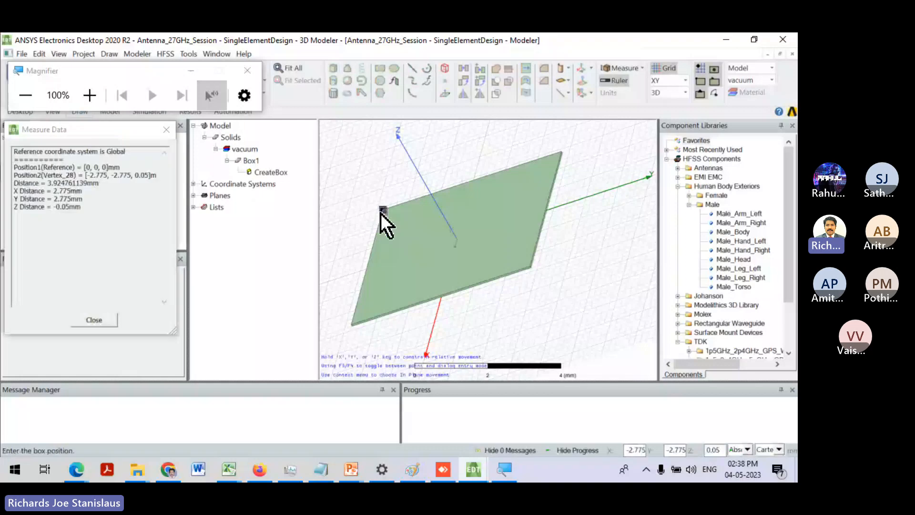
pyautogui.click(377, 192)
pyautogui.click(545, 301)
pyautogui.click(490, 227)
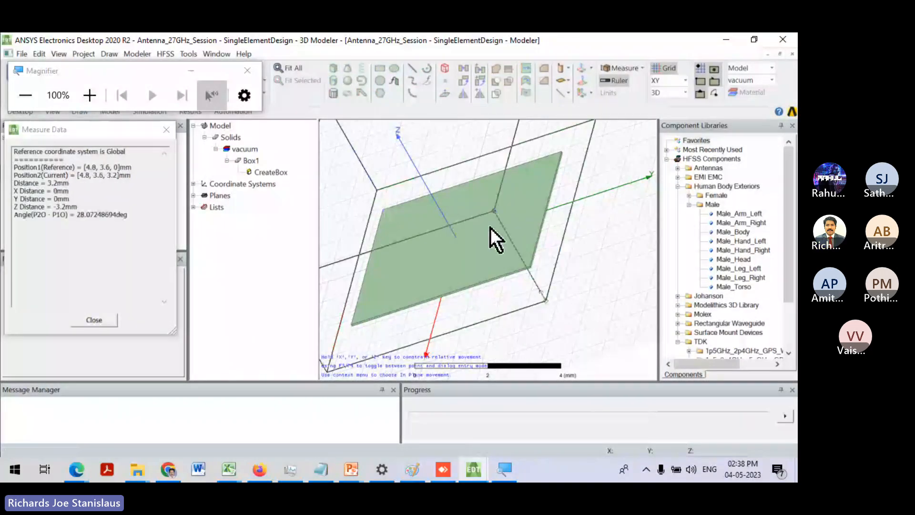
# - Switch to the Paint sketch, circle the ground plane's X and Y start coordinates, and handwrite the new start position (-Wg/2, -Wg/2, t)
pyautogui.hotkey('alt', 'Tab')
pyautogui.press('Tab')
pyautogui.press('Tab')
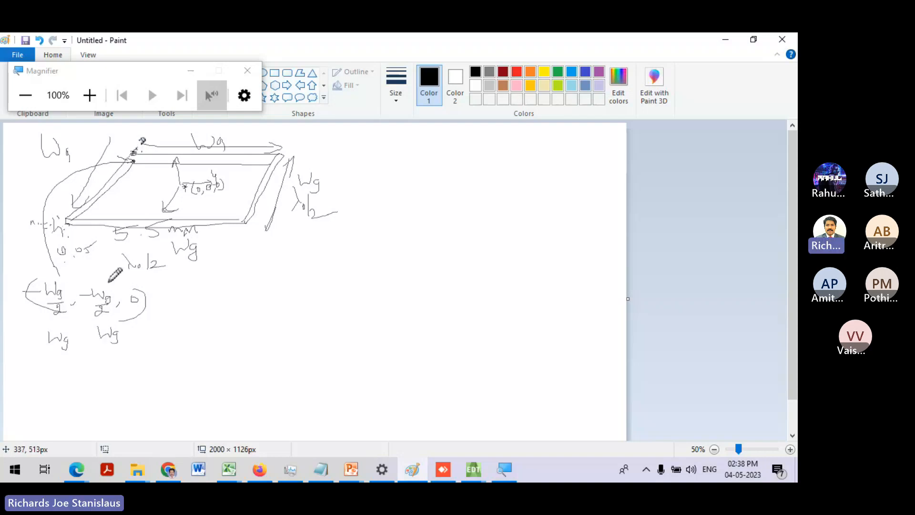
pyautogui.moveTo(108, 283)
pyautogui.mouseDown()
pyautogui.moveTo(19, 296)
pyautogui.moveTo(93, 321)
pyautogui.moveTo(86, 282)
pyautogui.mouseUp()
pyautogui.moveTo(43, 313)
pyautogui.mouseDown()
pyautogui.moveTo(61, 396)
pyautogui.moveTo(106, 392)
pyautogui.moveTo(133, 406)
pyautogui.moveTo(127, 418)
pyautogui.mouseUp()
pyautogui.moveTo(102, 413)
pyautogui.mouseDown()
pyautogui.moveTo(134, 428)
pyautogui.moveTo(200, 387)
pyautogui.moveTo(213, 396)
pyautogui.mouseUp()
pyautogui.moveTo(177, 413)
pyautogui.mouseDown()
pyautogui.moveTo(215, 413)
pyautogui.moveTo(215, 428)
pyautogui.moveTo(251, 409)
pyautogui.mouseUp()
pyautogui.moveTo(244, 401); pyautogui.dragTo(260, 402)
pyautogui.moveTo(77, 366); pyautogui.dragTo(69, 441)
pyautogui.moveTo(236, 375); pyautogui.dragTo(194, 429)
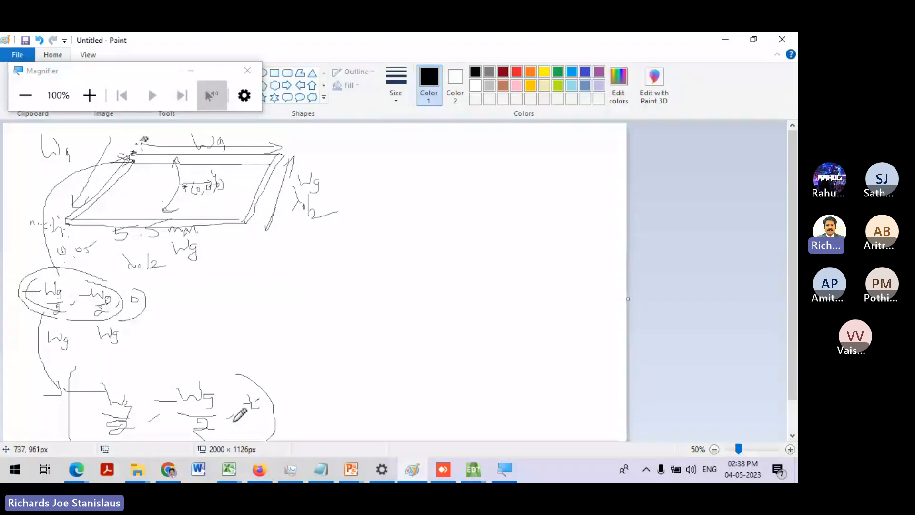
# - Switch back to the HFSS modeler, magnify the view to 200%, and set the second box's Position to -Wg/2, -Wg/2, t
pyautogui.hotkey('alt', 'Tab')
pyautogui.click(89, 95)
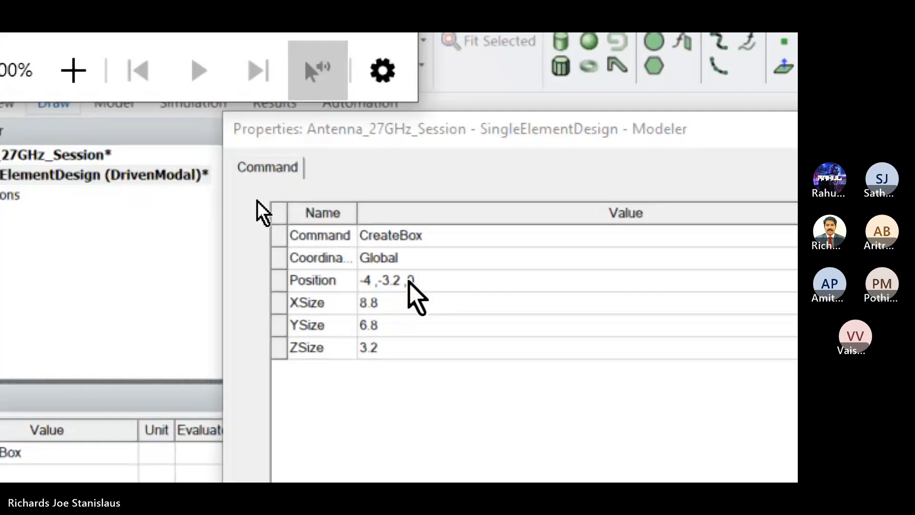
pyautogui.click(445, 279)
pyautogui.write('-W')
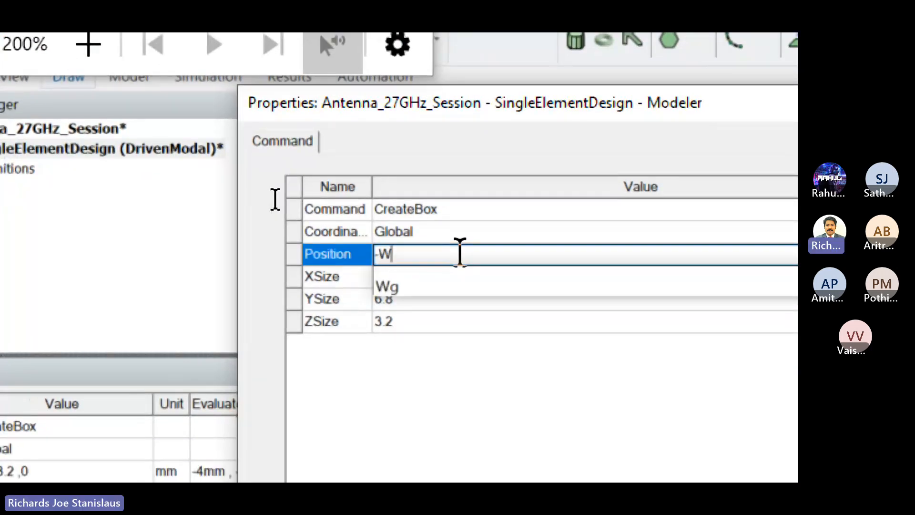
pyautogui.write('g/2,-Wg/2,')
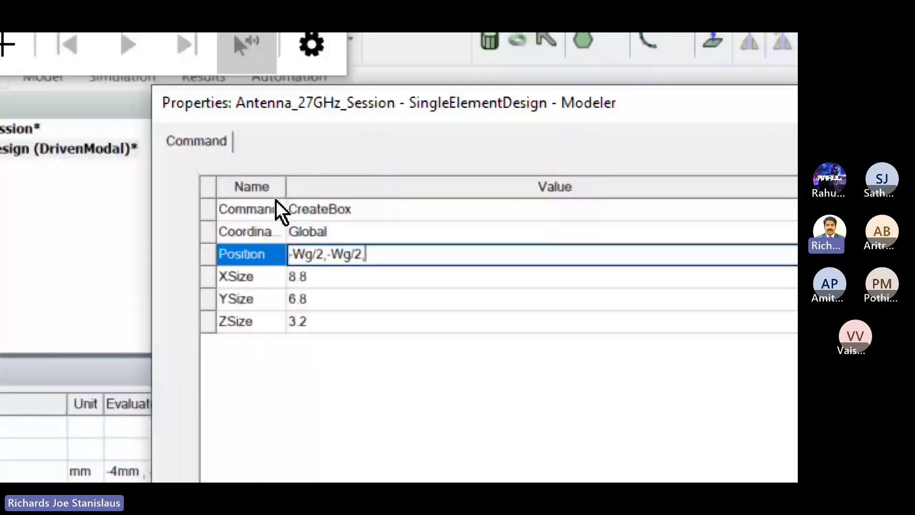
pyautogui.press('Return')
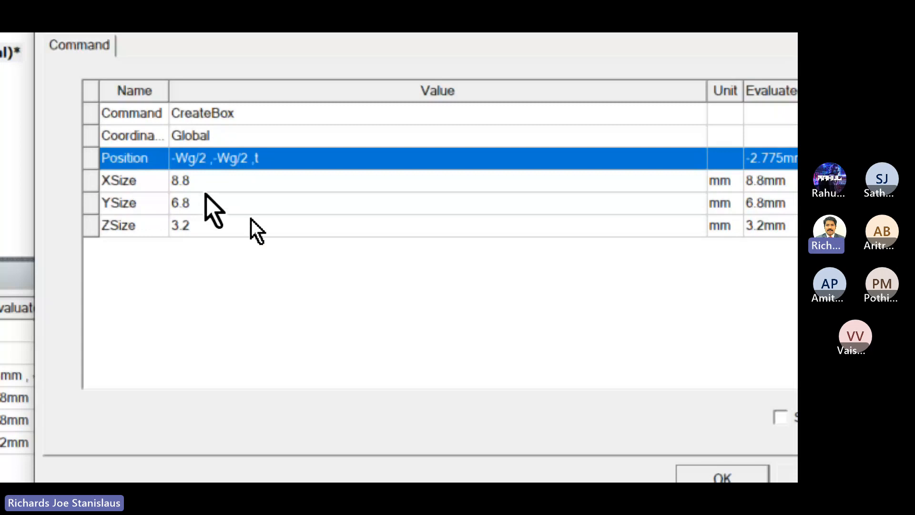
# - Set the second box's XSize and YSize to Wg so its footprint matches the ground plane
pyautogui.click(194, 181)
pyautogui.write('Wg')
pyautogui.click(206, 202)
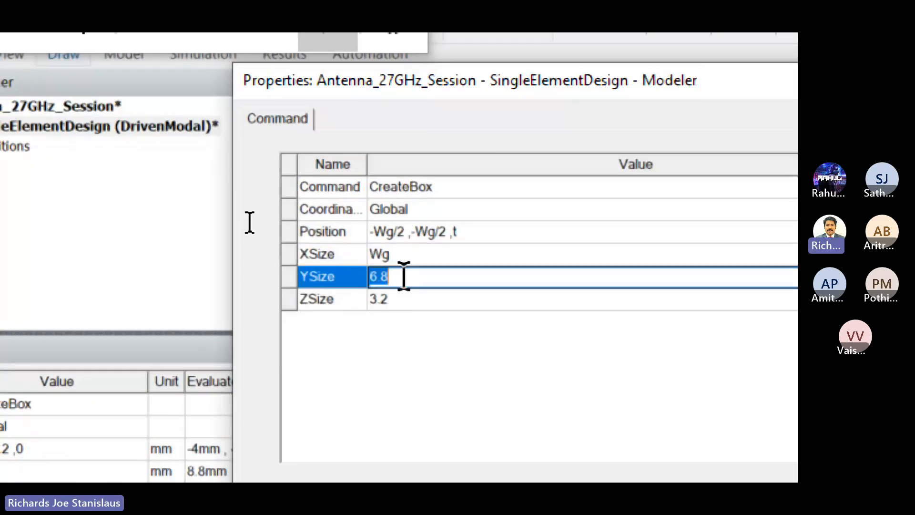
pyautogui.write('W')
pyautogui.click(395, 307)
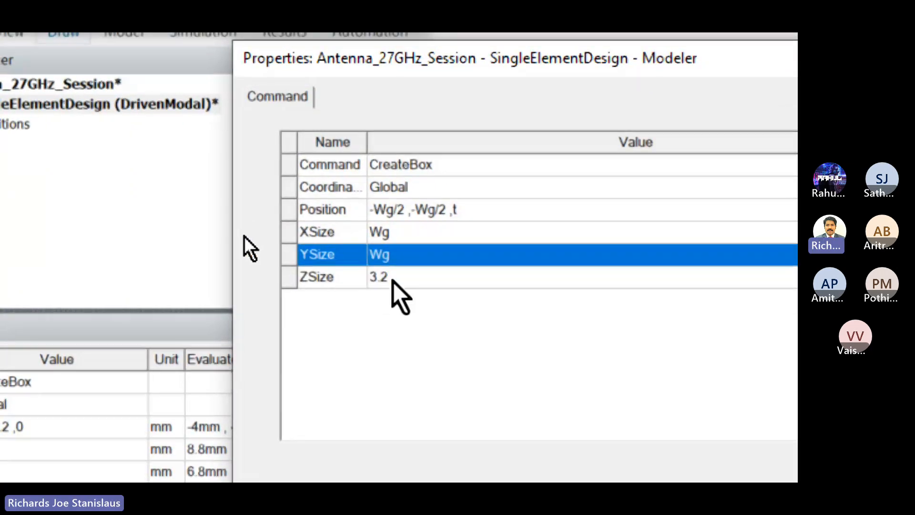
# - Set the second box's ZSize to the new length variable h, defined as 0.8 mm, and accept the box properties
pyautogui.click(389, 276)
pyautogui.write('h')
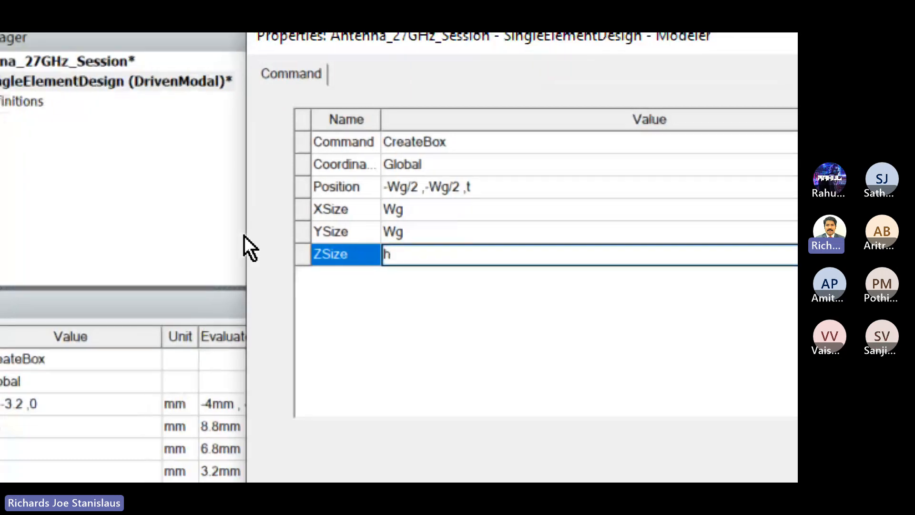
pyautogui.press('Return')
pyautogui.write('0')
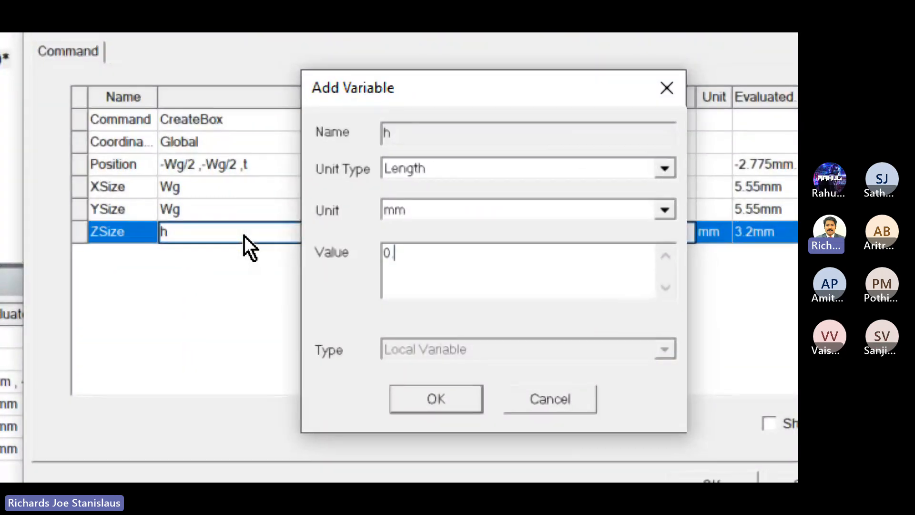
pyautogui.write('.8mm')
pyautogui.press('Return')
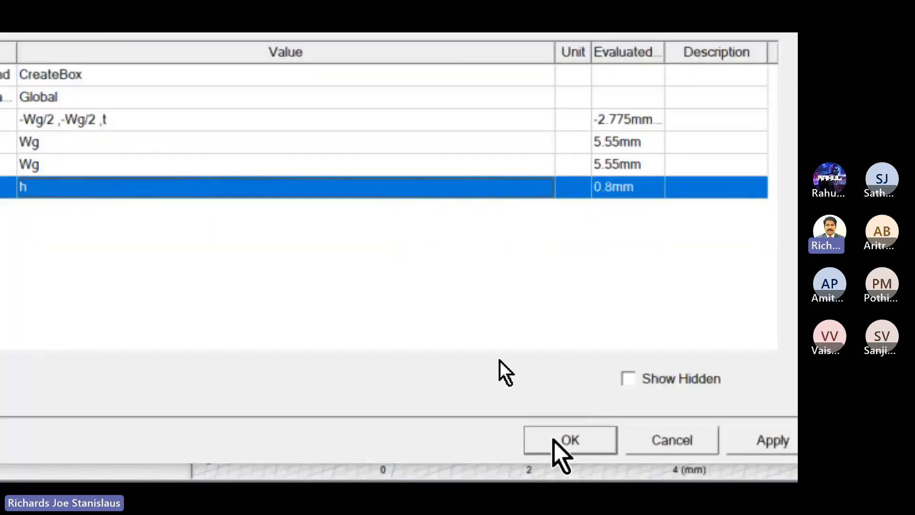
pyautogui.click(567, 439)
# - Examine the second box stacked on the ground plane from several viewing angles
pyautogui.keyDown('alt'); pyautogui.moveTo(476, 204); pyautogui.dragTo(525, 68); pyautogui.keyUp('alt')
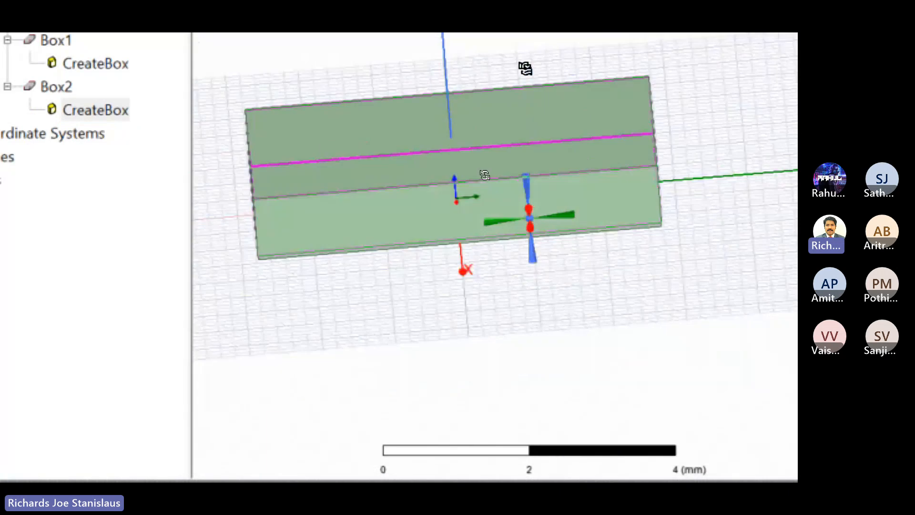
pyautogui.keyDown('alt'); pyautogui.moveTo(526, 68); pyautogui.dragTo(514, 172); pyautogui.keyUp('alt')
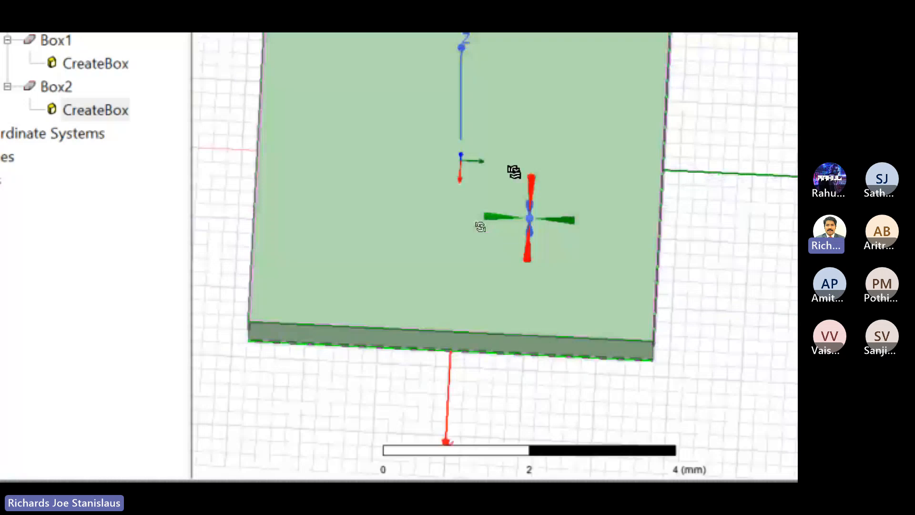
pyautogui.keyDown('alt'); pyautogui.moveTo(514, 171); pyautogui.dragTo(450, 155); pyautogui.keyUp('alt')
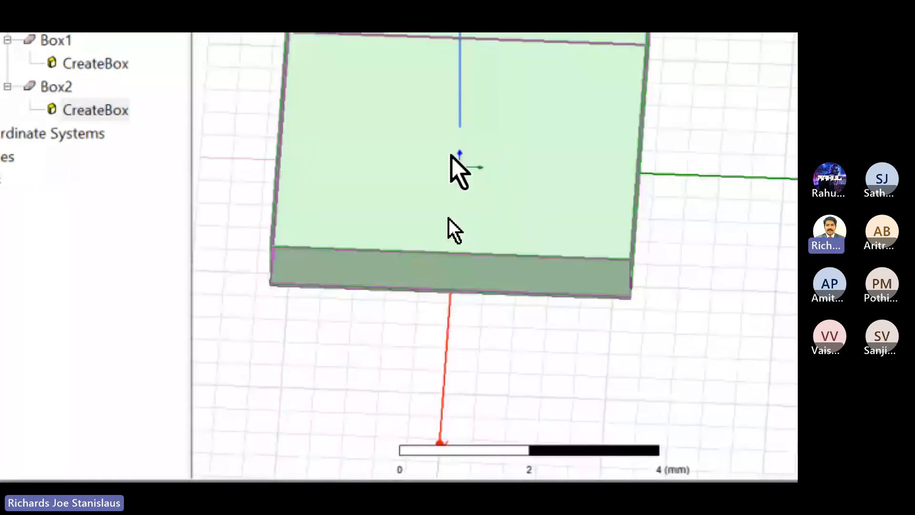
pyautogui.scroll(-2, 448, 218)
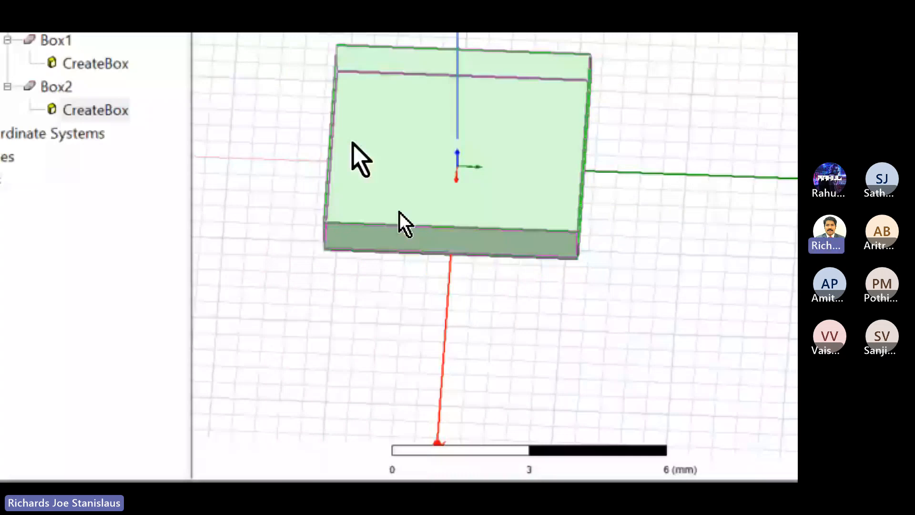
pyautogui.keyDown('alt'); pyautogui.moveTo(399, 211); pyautogui.dragTo(588, 231); pyautogui.keyUp('alt')
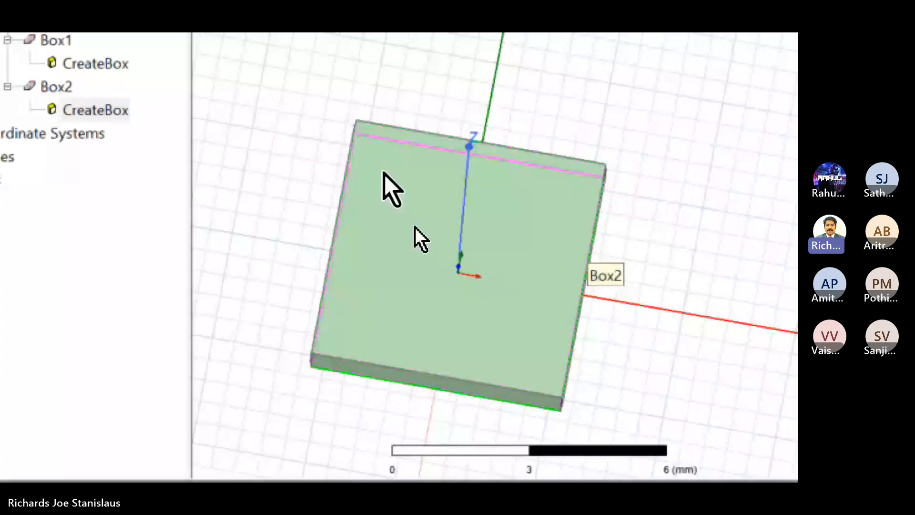
# - Switch to the Notepad variable list, resetting the screen magnification to 100%, and look up the patch dimensions W and L
pyautogui.hotkey('alt', 'Tab')
pyautogui.hotkey('alt', 'Tab')
pyautogui.hotkey('alt', 'Tab')
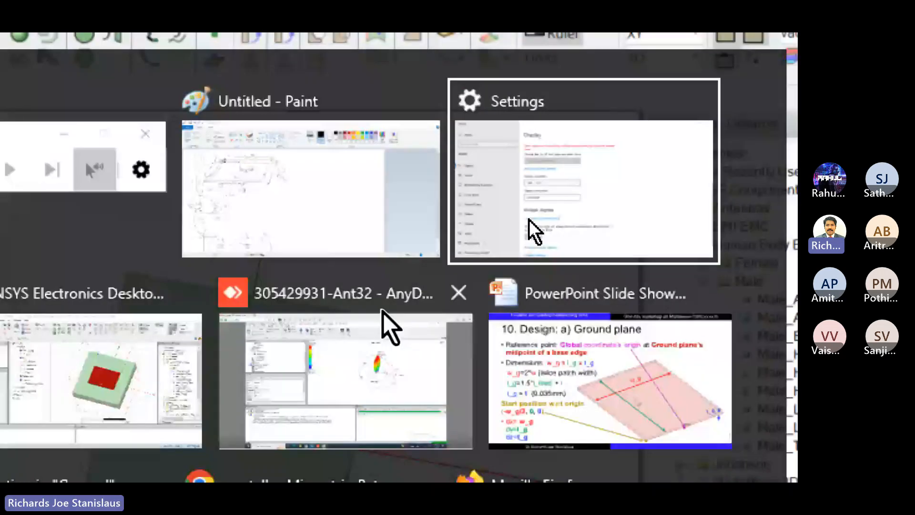
pyautogui.hotkey('alt', 'Tab')
pyautogui.hotkey('alt', 'Tab')
pyautogui.hotkey('alt', 'Tab')
pyautogui.hotkey('alt', 'Tab')
pyautogui.hotkey('alt', 'Tab')
pyautogui.hotkey('alt', 'Tab')
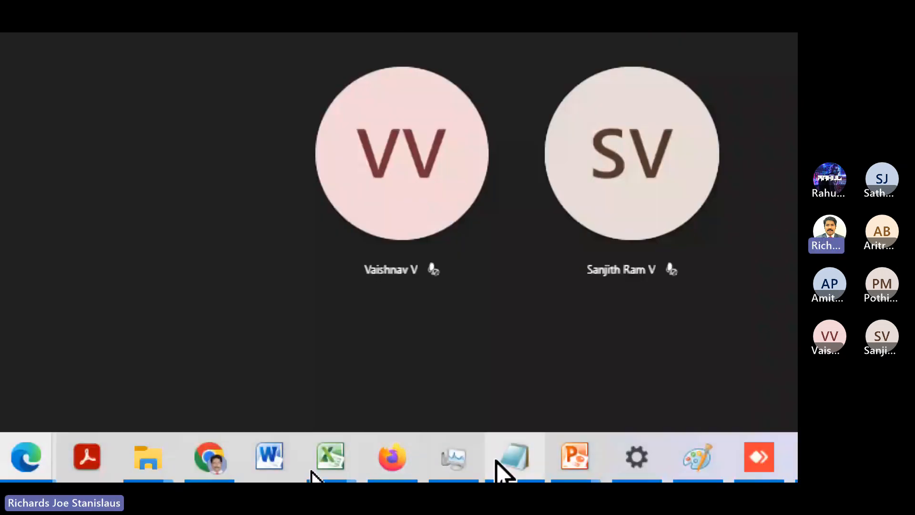
pyautogui.click(497, 459)
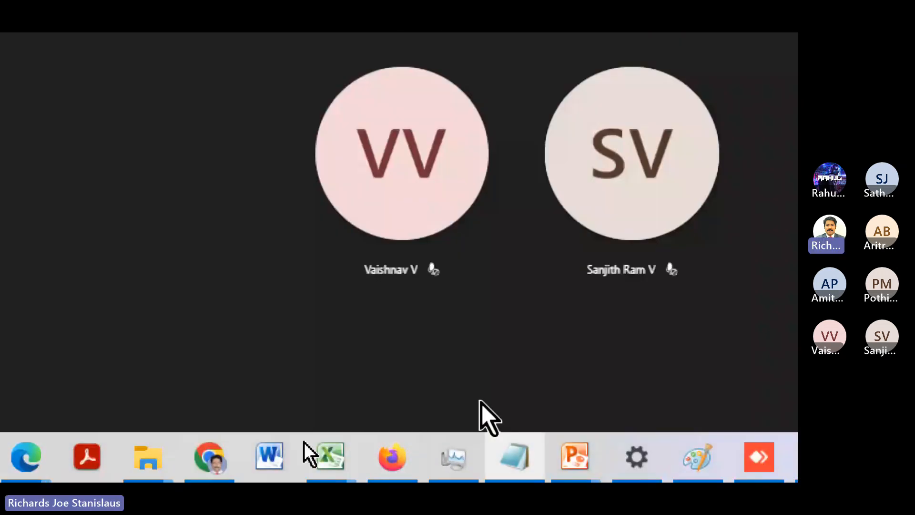
pyautogui.click(507, 465)
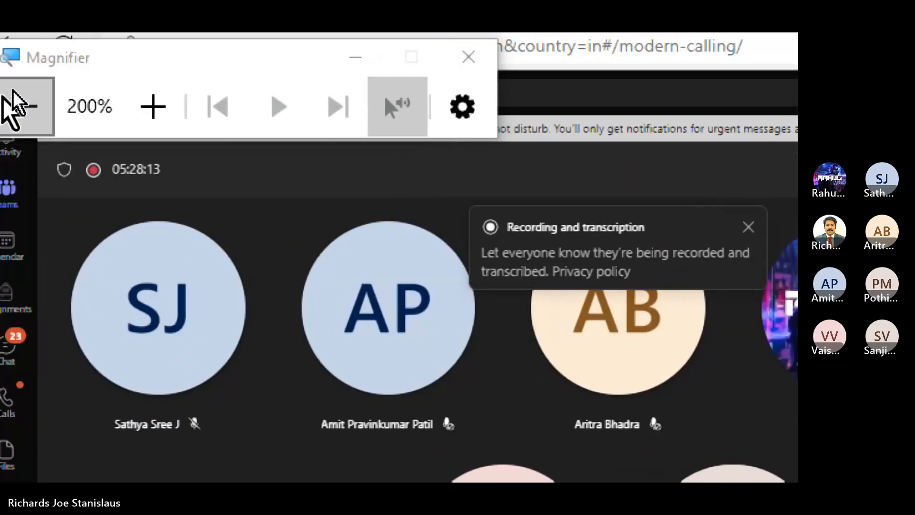
pyautogui.click(19, 106)
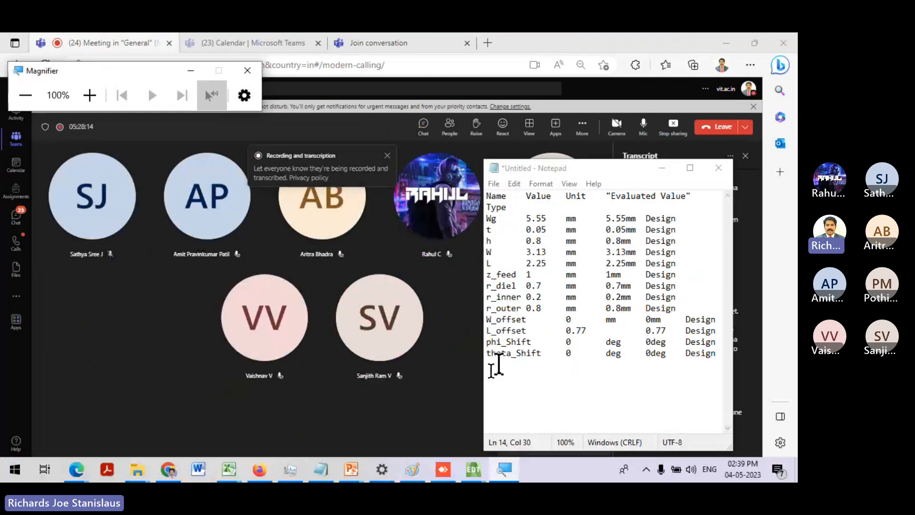
pyautogui.click(498, 365)
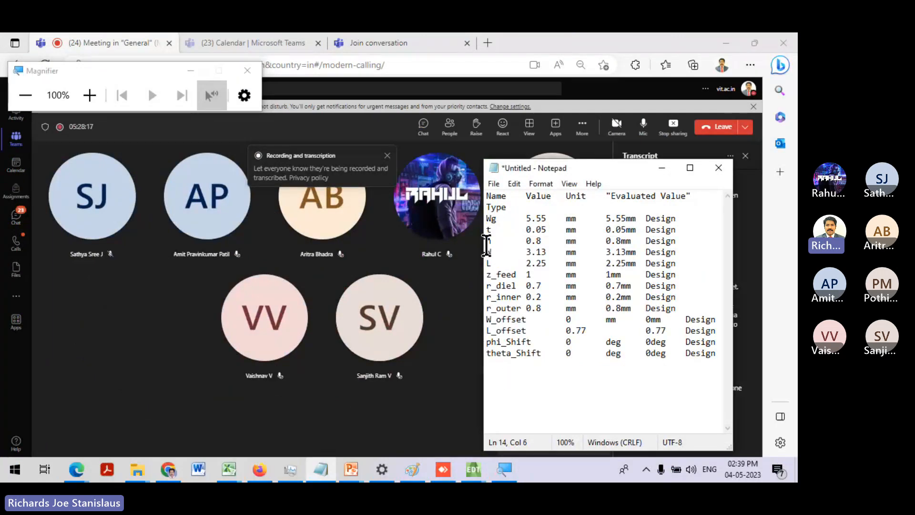
pyautogui.moveTo(486, 251)
pyautogui.mouseDown()
pyautogui.moveTo(547, 251)
pyautogui.moveTo(486, 265)
pyautogui.mouseUp()
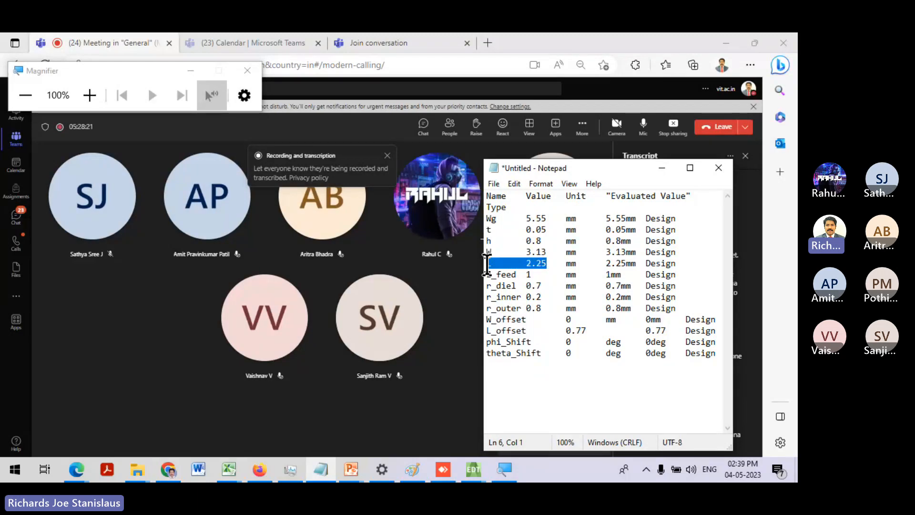
# - Switch back to the Antenna_27GHz_Session modeler and draw a third box over the substrate, about 2.9 by 7.8 mm and 2.5 mm high
pyautogui.click(474, 470)
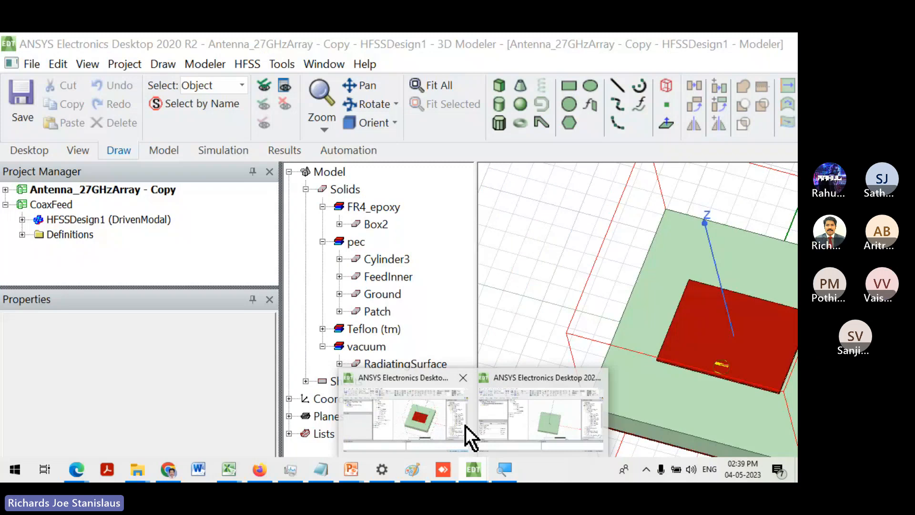
pyautogui.click(506, 421)
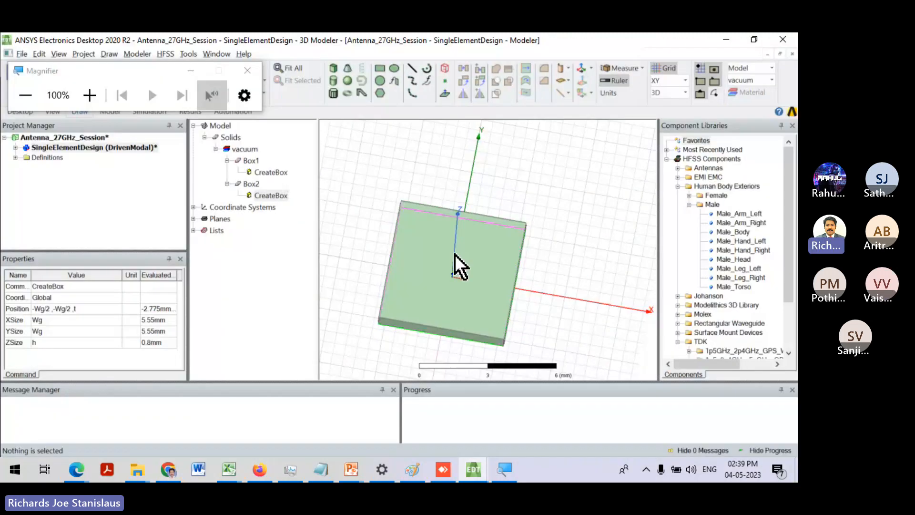
pyautogui.keyDown('alt'); pyautogui.moveTo(455, 255); pyautogui.dragTo(475, 158); pyautogui.keyUp('alt')
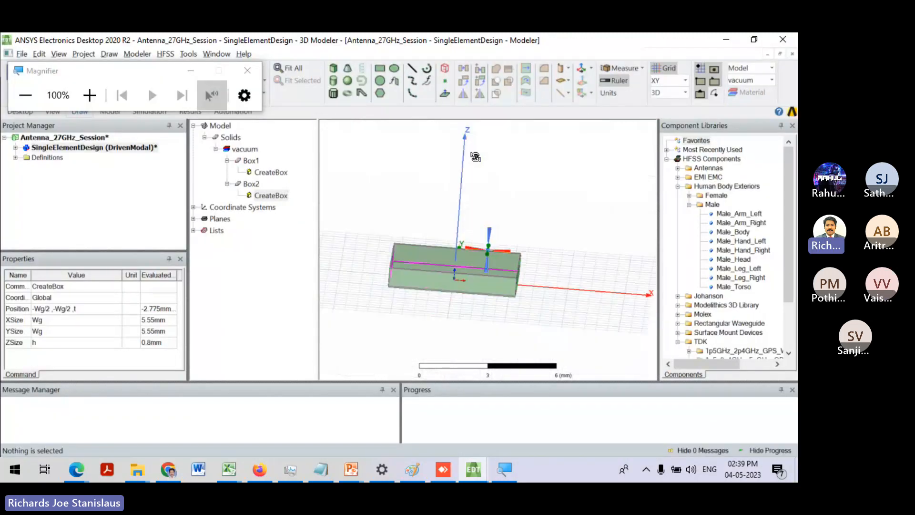
pyautogui.click(333, 69)
pyautogui.click(423, 254)
pyautogui.click(485, 293)
pyautogui.click(484, 236)
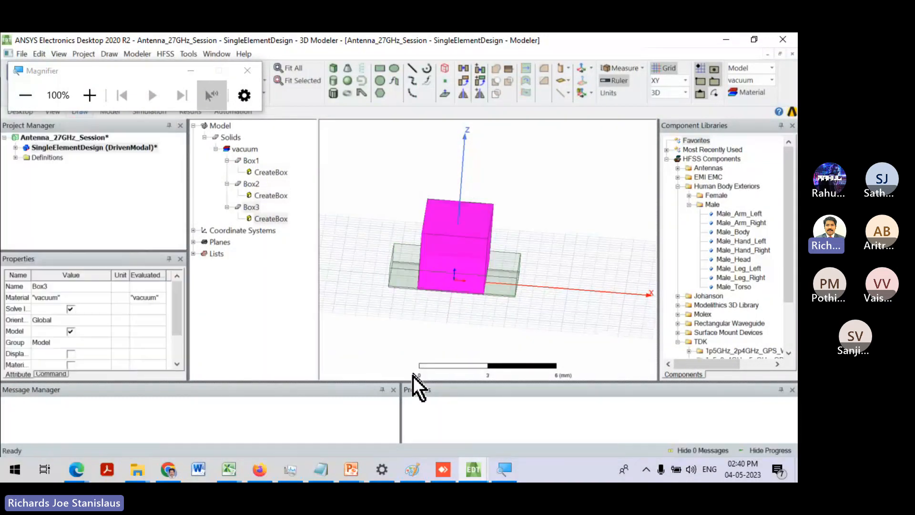
# - Set the third box's Position to -W/2, -L/2, t+h so it starts on the substrate's upper face
pyautogui.doubleClick(272, 217)
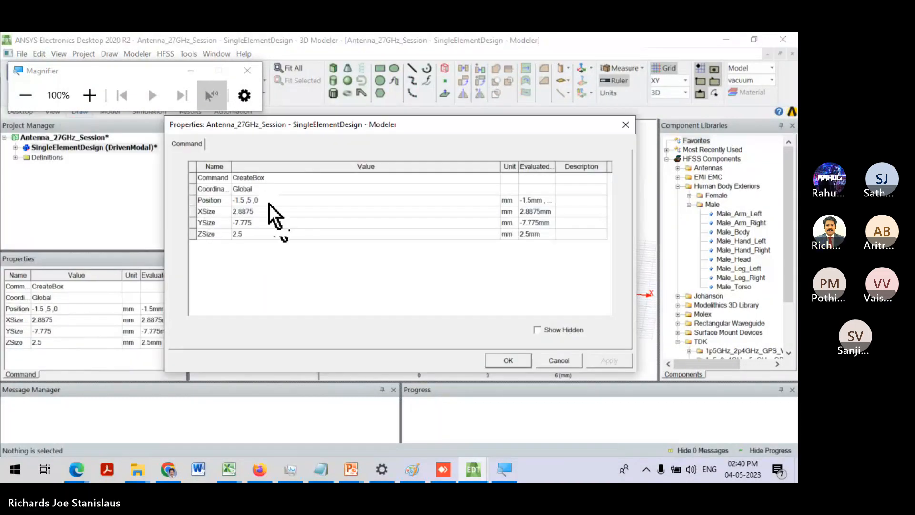
pyautogui.click(269, 200)
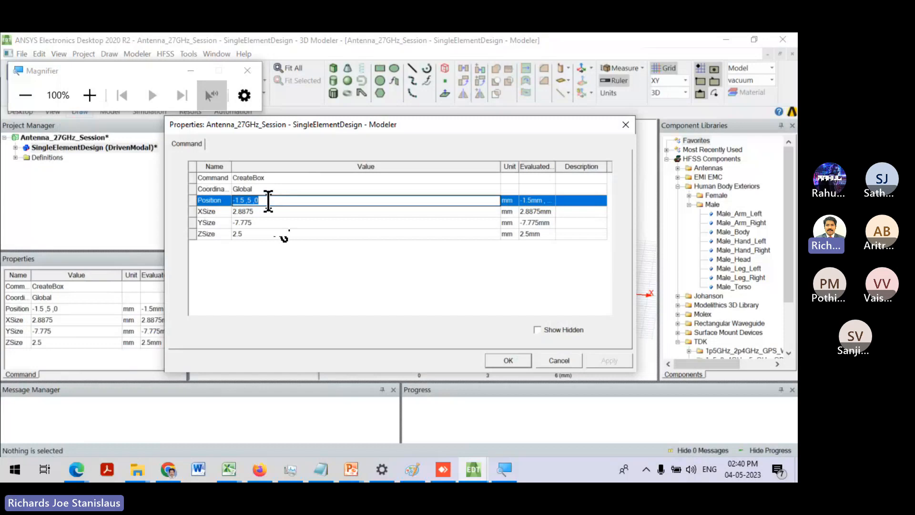
pyautogui.write('-')
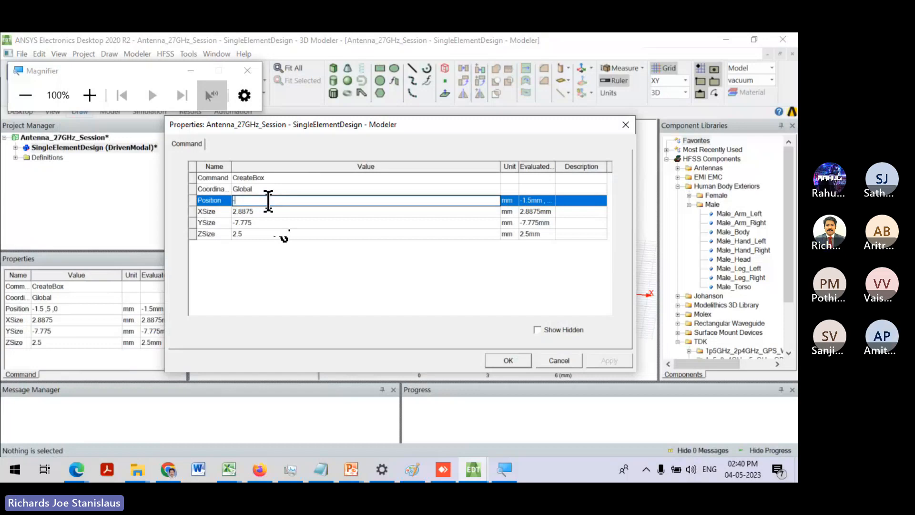
pyautogui.write('W/')
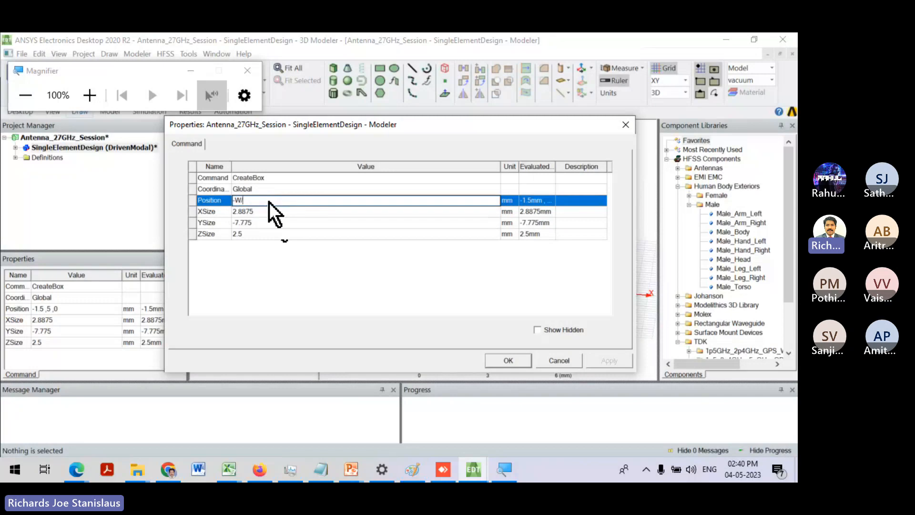
pyautogui.write('2,-L/2,')
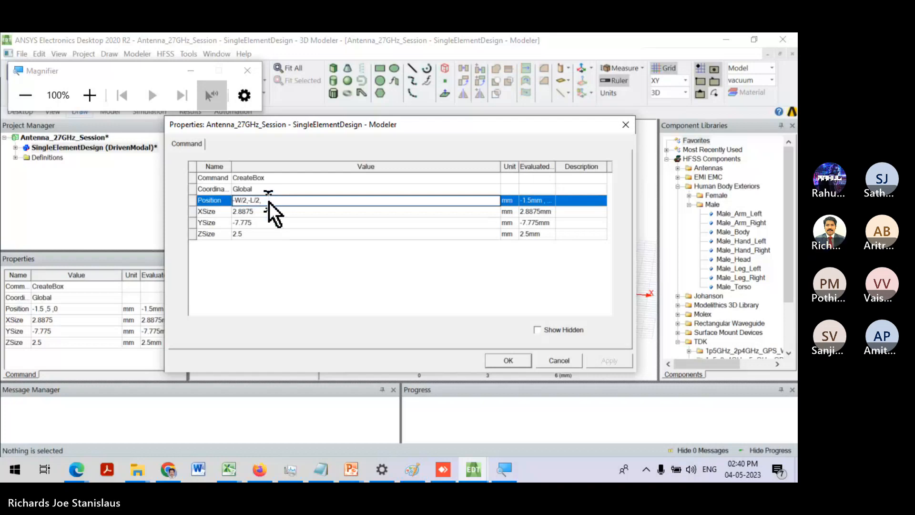
pyautogui.write('t+h')
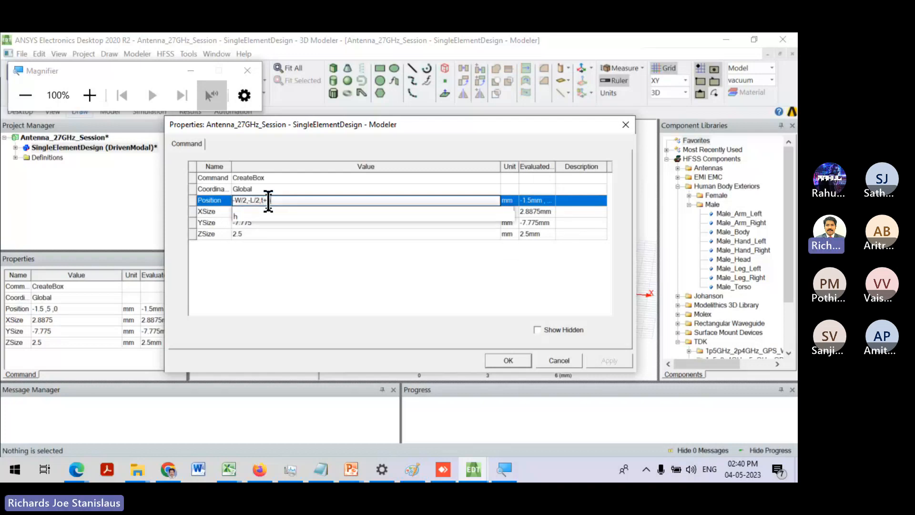
pyautogui.press('Return')
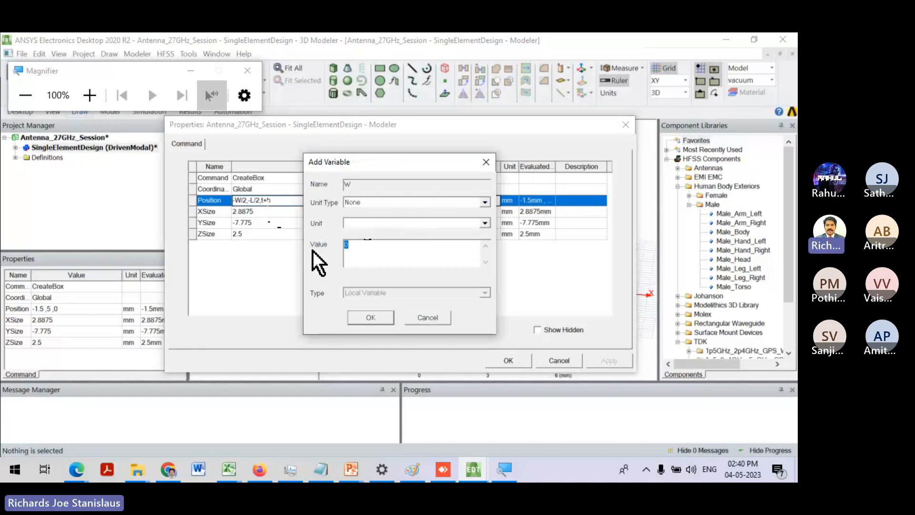
# - Define the new variable W as a length of 3.13 mm, taking the value from the Notepad list
pyautogui.hotkey('alt', 'Tab')
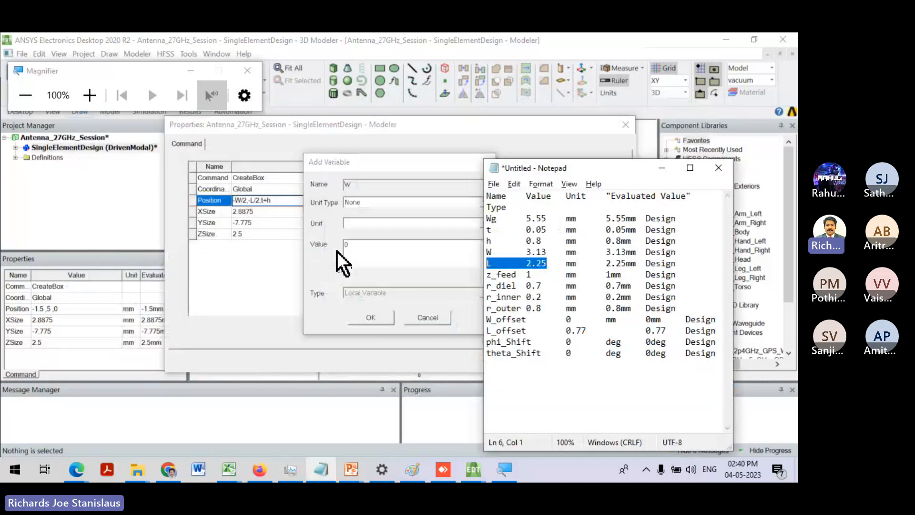
pyautogui.click(377, 248)
pyautogui.moveTo(377, 247); pyautogui.dragTo(328, 247)
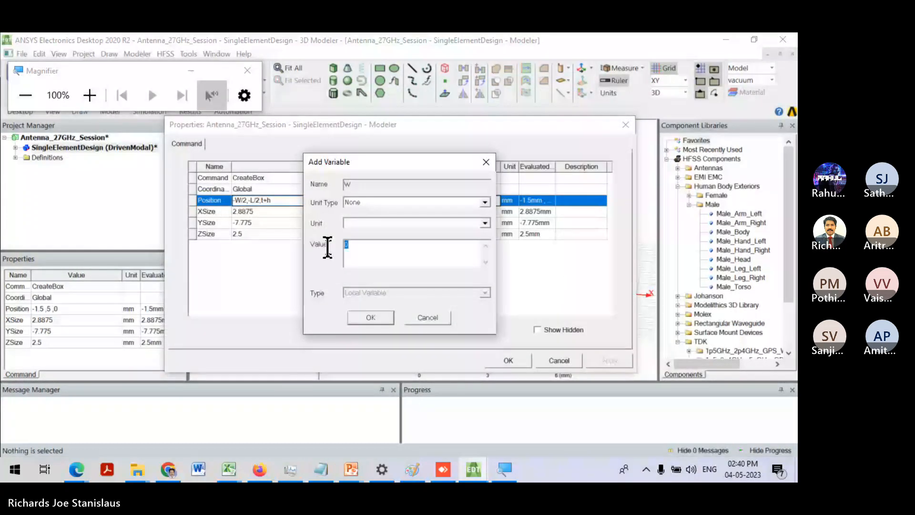
pyautogui.write('3.13')
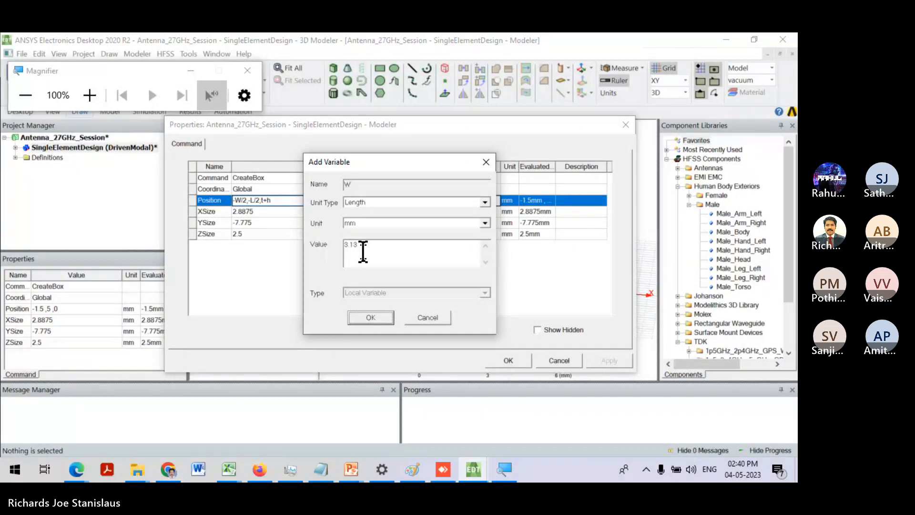
pyautogui.press('Return')
# - Define the new length variable L as 2.25 mm from the Notepad list and accept the third box's properties
pyautogui.hotkey('alt', 'Tab')
pyautogui.hotkey('alt', 'Tab')
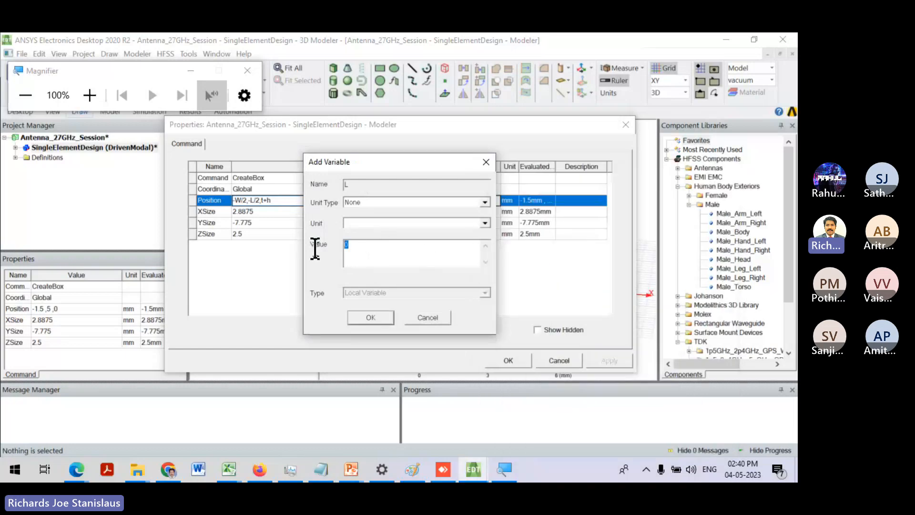
pyautogui.write('2.26')
pyautogui.press('Tab')
pyautogui.click(379, 316)
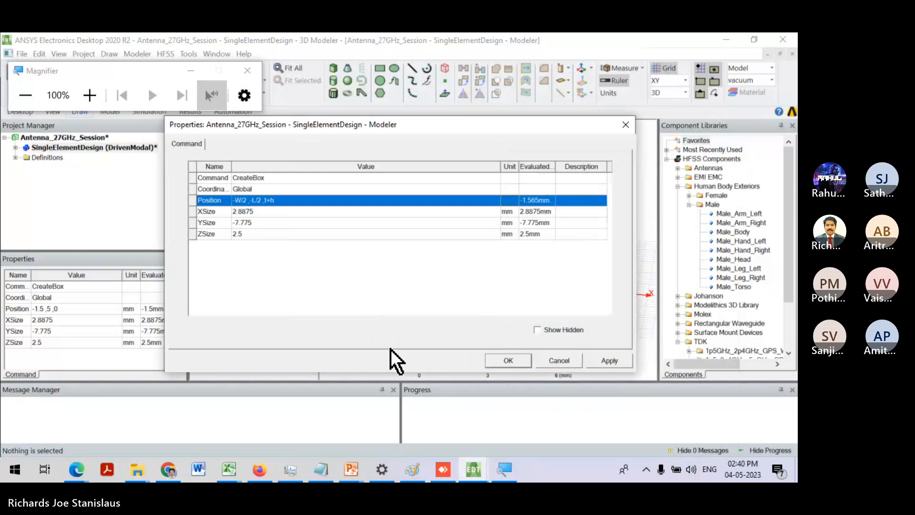
pyautogui.click(506, 361)
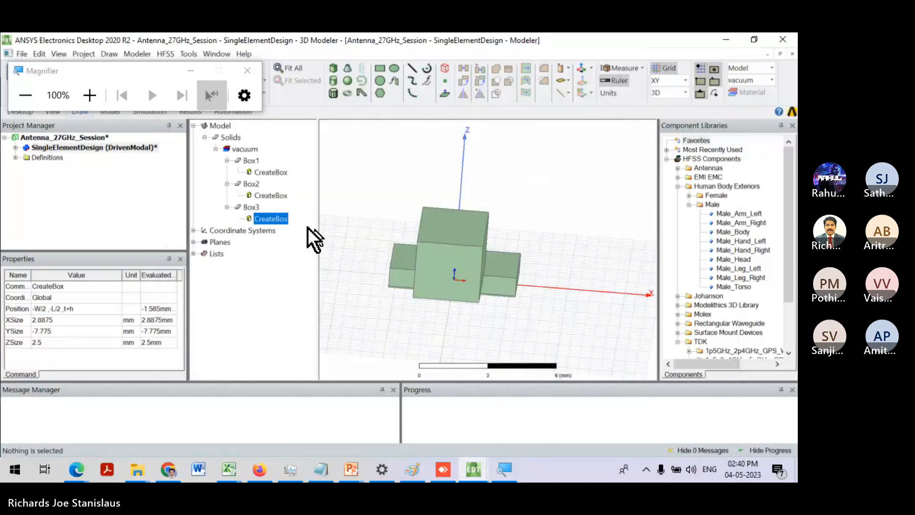
# - Reopen the third box's creation properties and set its XSize to W
pyautogui.keyDown('alt'); pyautogui.moveTo(403, 213); pyautogui.dragTo(353, 190); pyautogui.keyUp('alt')
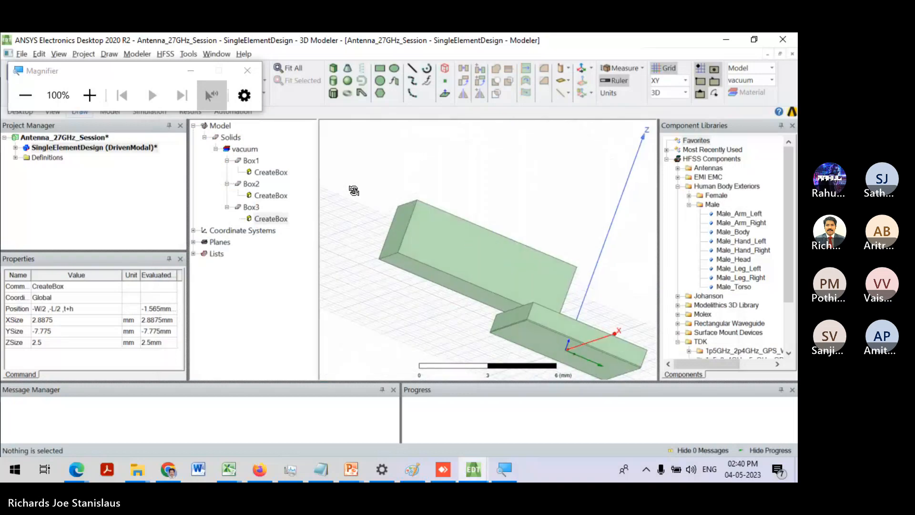
pyautogui.moveTo(498, 264)
pyautogui.keyDown('alt'); pyautogui.mouseDown()
pyautogui.moveTo(470, 280)
pyautogui.moveTo(453, 307)
pyautogui.mouseUp(); pyautogui.keyUp('alt')
pyautogui.doubleClick(259, 221)
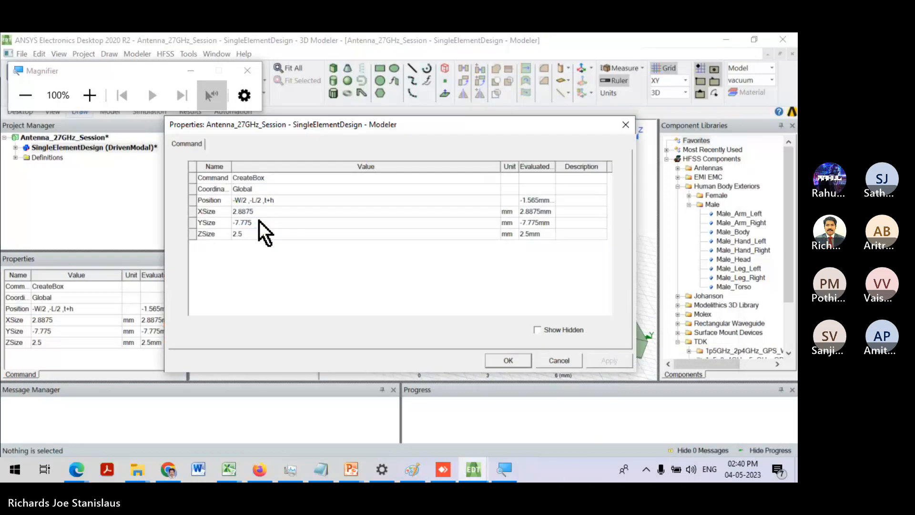
pyautogui.click(245, 210)
pyautogui.click(246, 210)
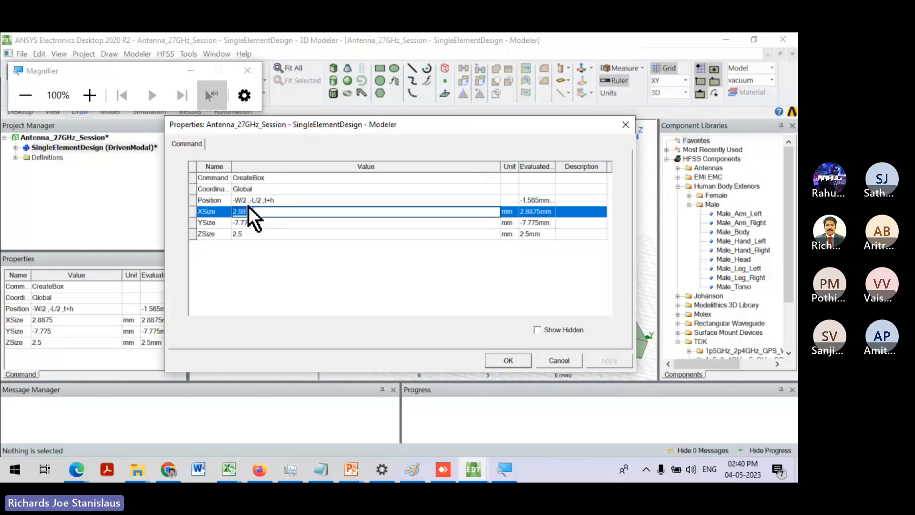
pyautogui.write('W')
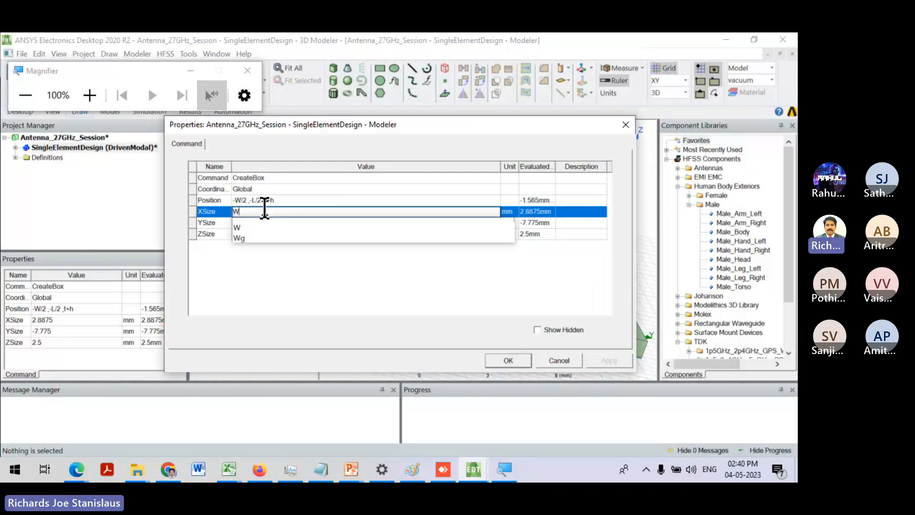
pyautogui.press('Return')
pyautogui.press('Down')
pyautogui.press('Return')
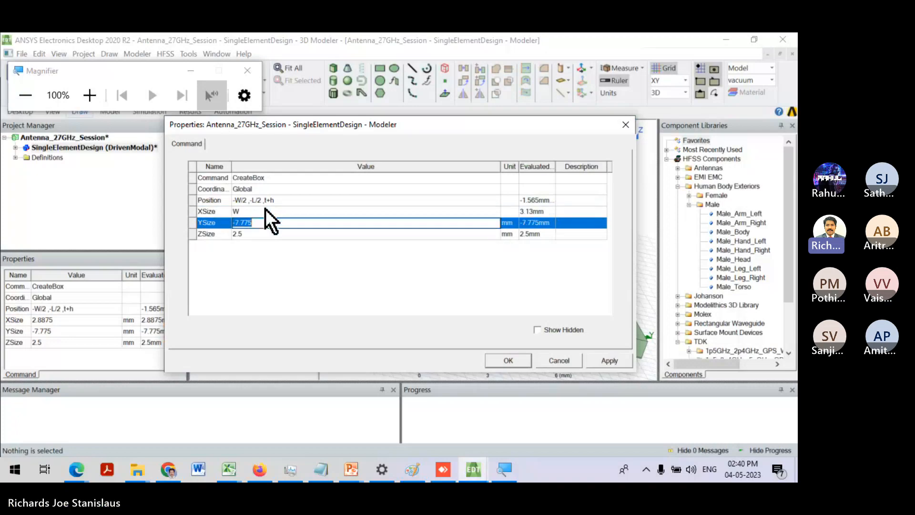
pyautogui.write('W')
pyautogui.press('Return')
pyautogui.press('Down')
pyautogui.press('Return')
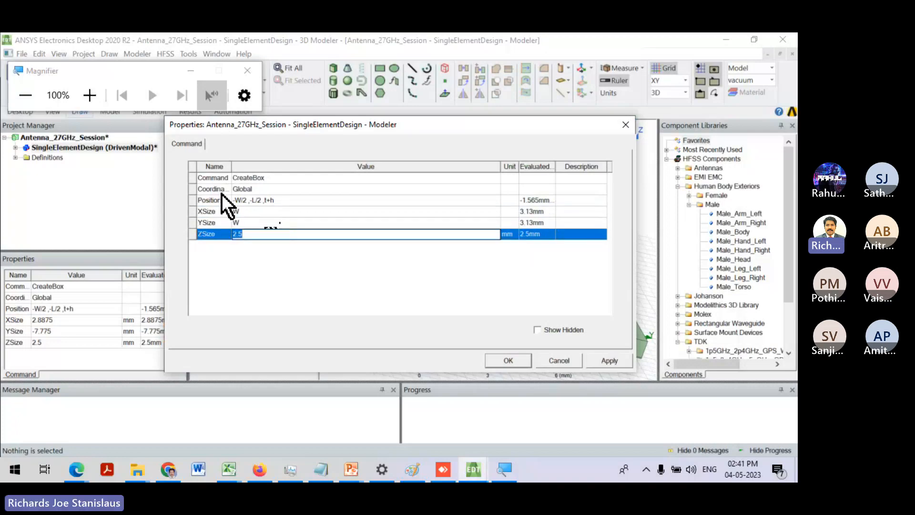
# - Set the third box's YSize to L and ZSize to t, accept the properties, and inspect the patch on the substrate
pyautogui.click(244, 221)
pyautogui.click(244, 222)
pyautogui.write('L')
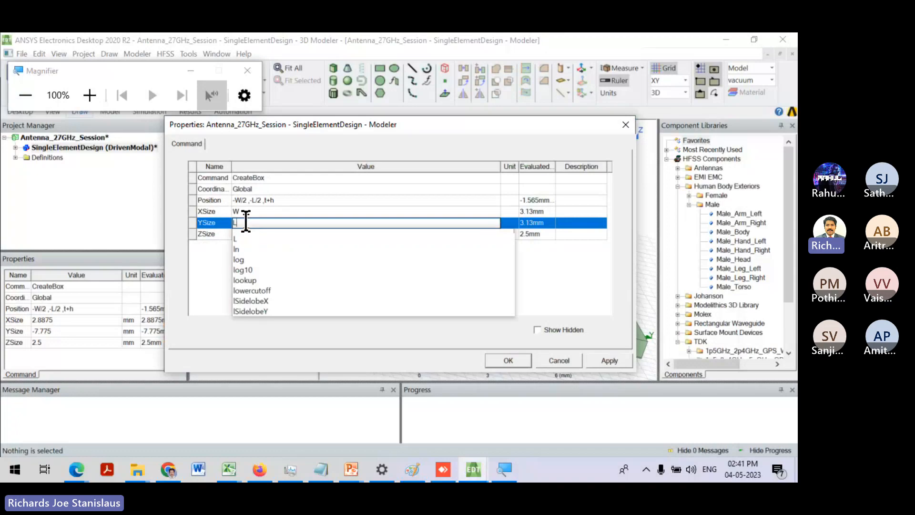
pyautogui.press('Return')
pyautogui.click(256, 239)
pyautogui.click(250, 235)
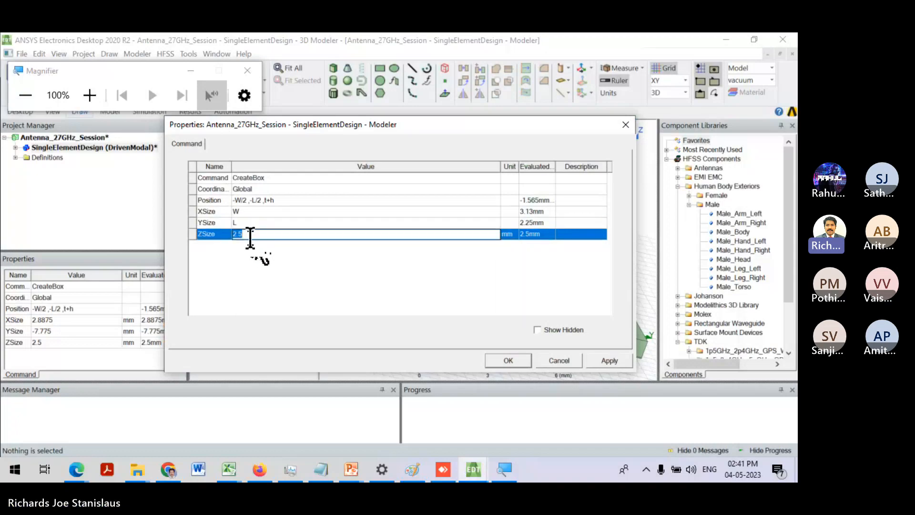
pyautogui.write('t')
pyautogui.press('Return')
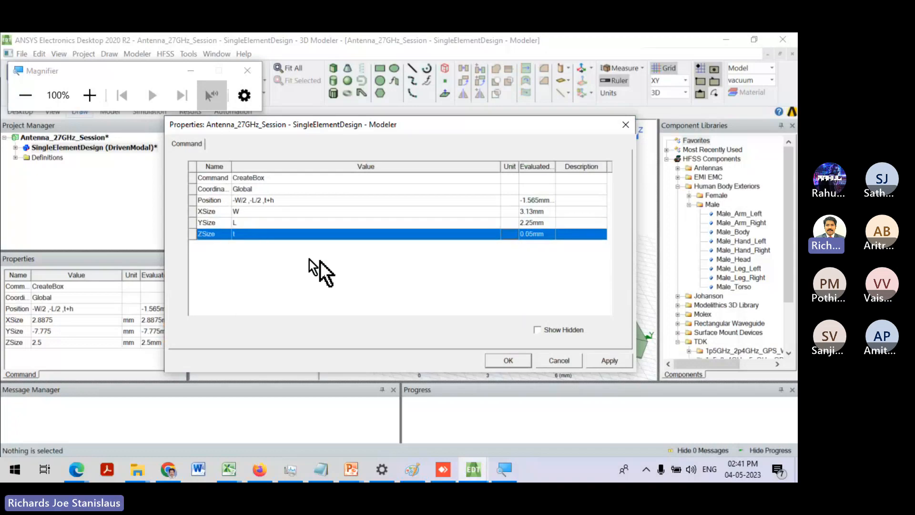
pyautogui.click(503, 361)
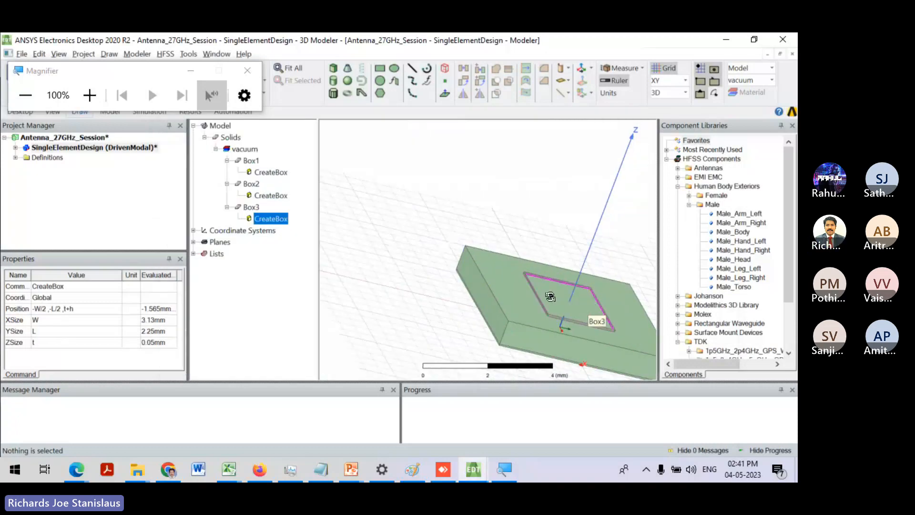
pyautogui.moveTo(550, 297); pyautogui.dragTo(566, 343)
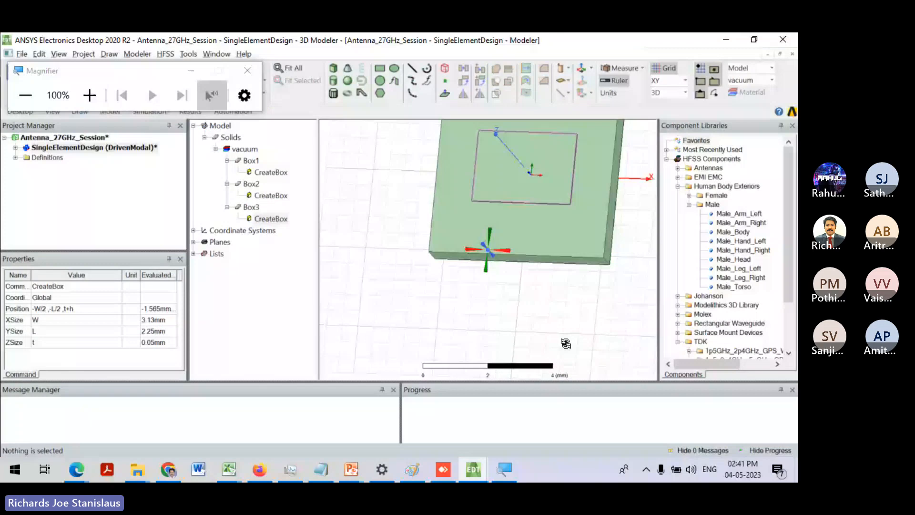
# - Rename the third box as Patch
pyautogui.click(250, 208)
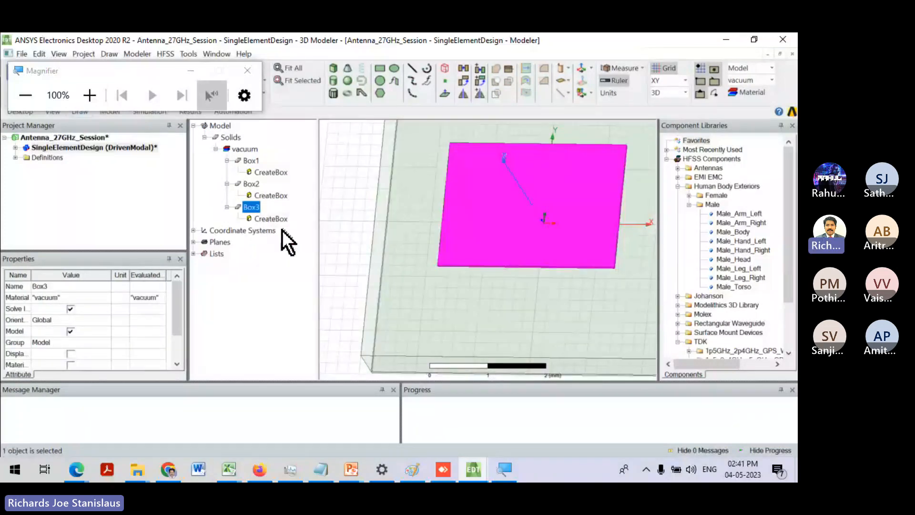
pyautogui.click(52, 287)
pyautogui.write('Patch')
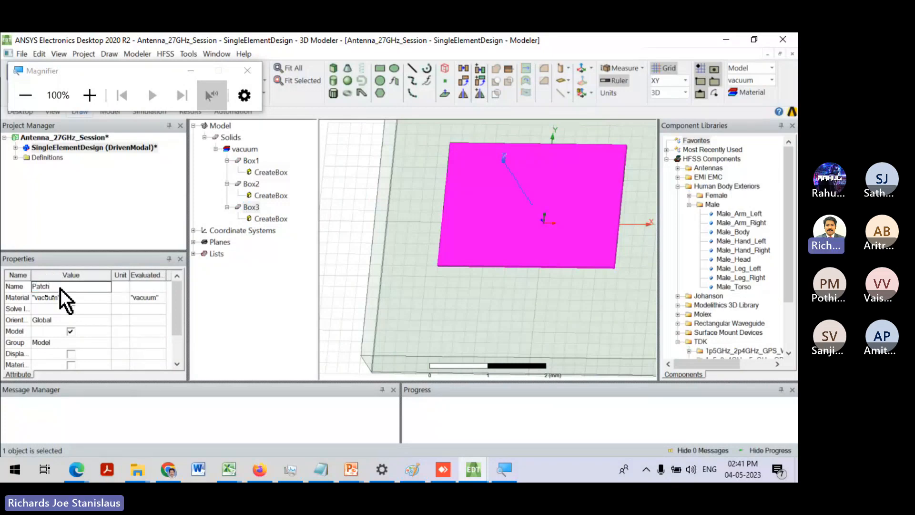
# - Find copper in the material library and assign it to the patch
pyautogui.click(64, 297)
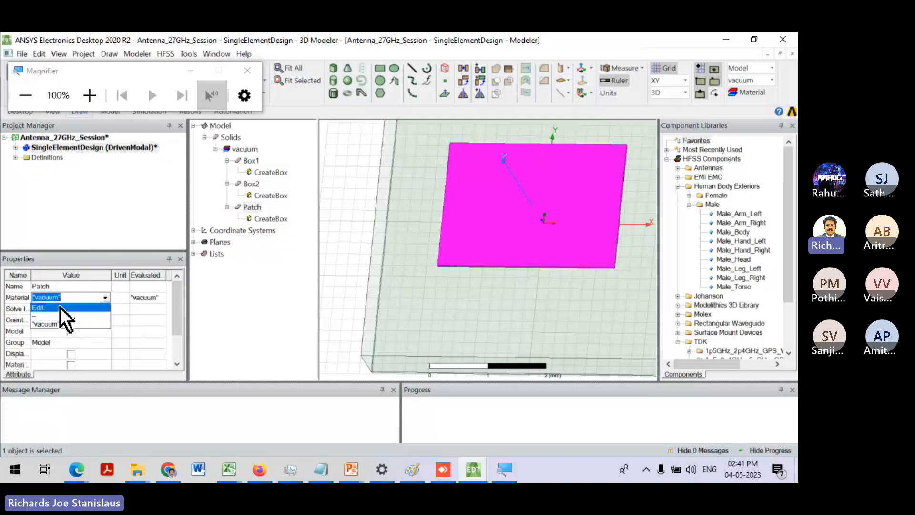
pyautogui.click(60, 308)
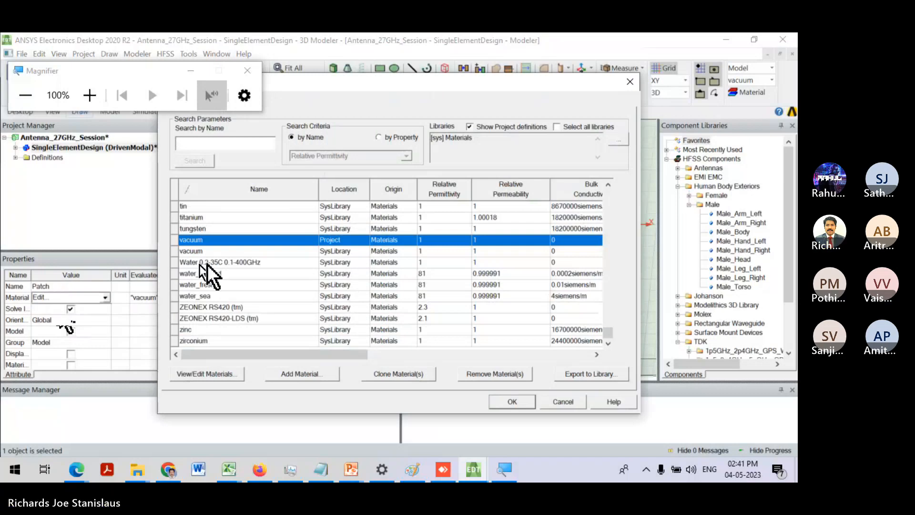
pyautogui.click(205, 143)
pyautogui.write('coppe')
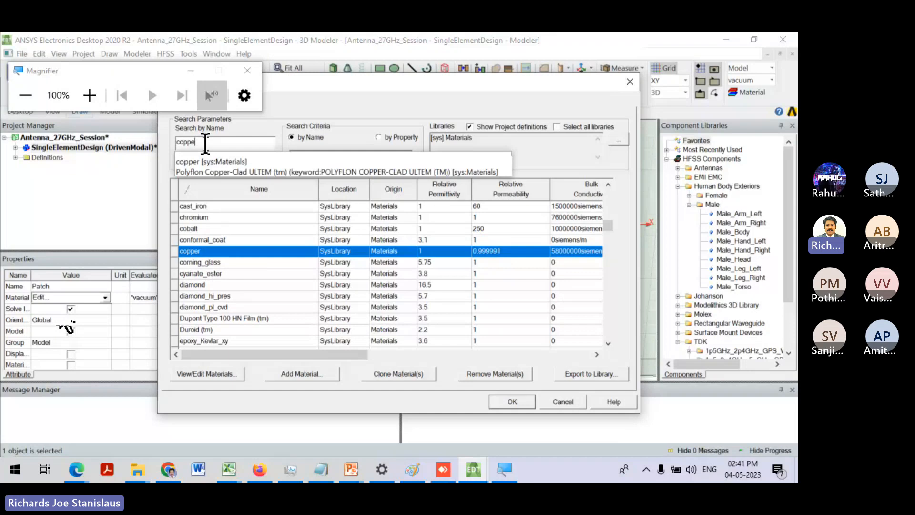
pyautogui.write('r')
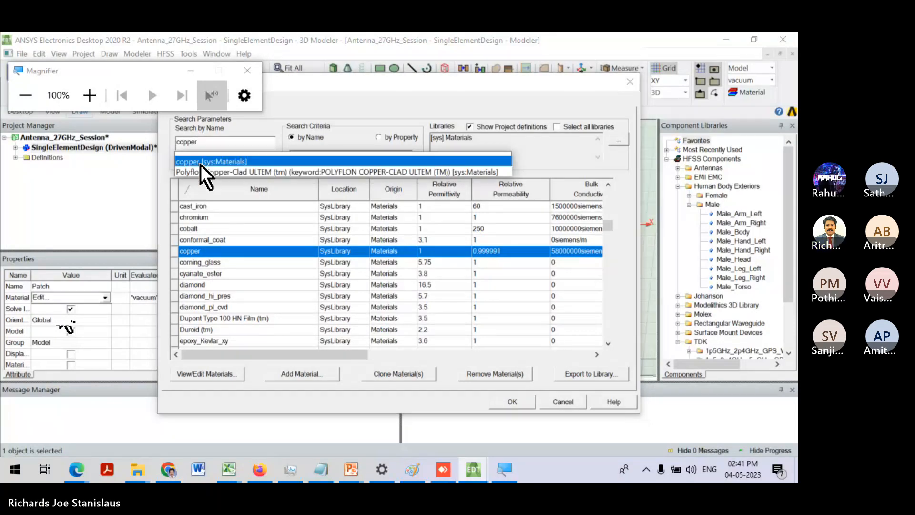
pyautogui.click(200, 164)
pyautogui.click(505, 398)
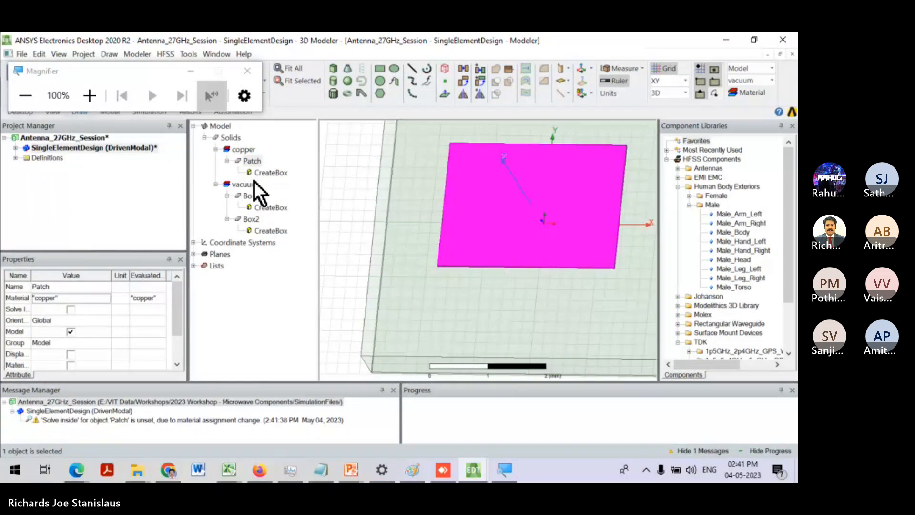
pyautogui.click(252, 163)
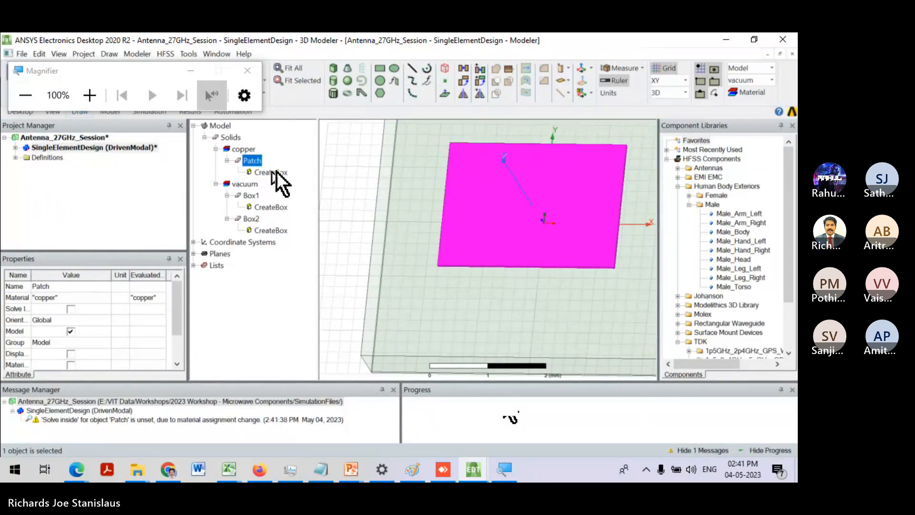
# - Try to rename Box1 as "Ground Plane"
pyautogui.click(251, 195)
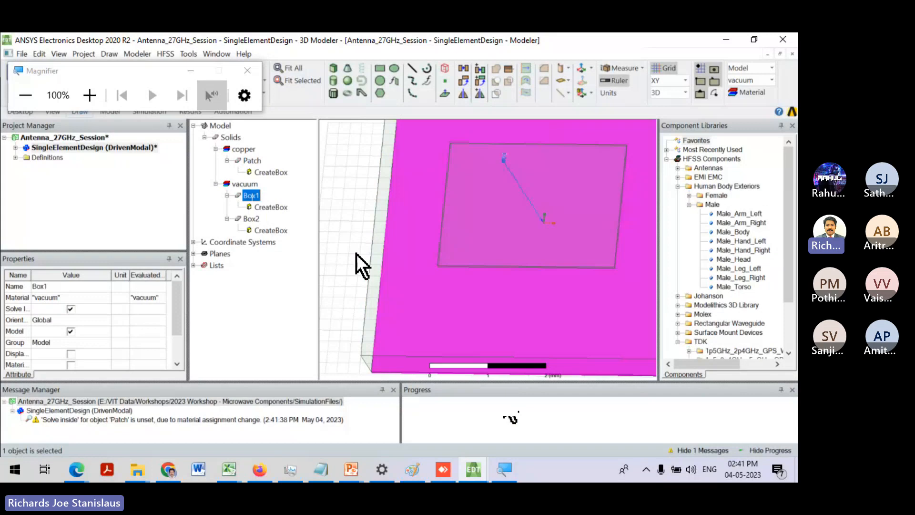
pyautogui.click(84, 289)
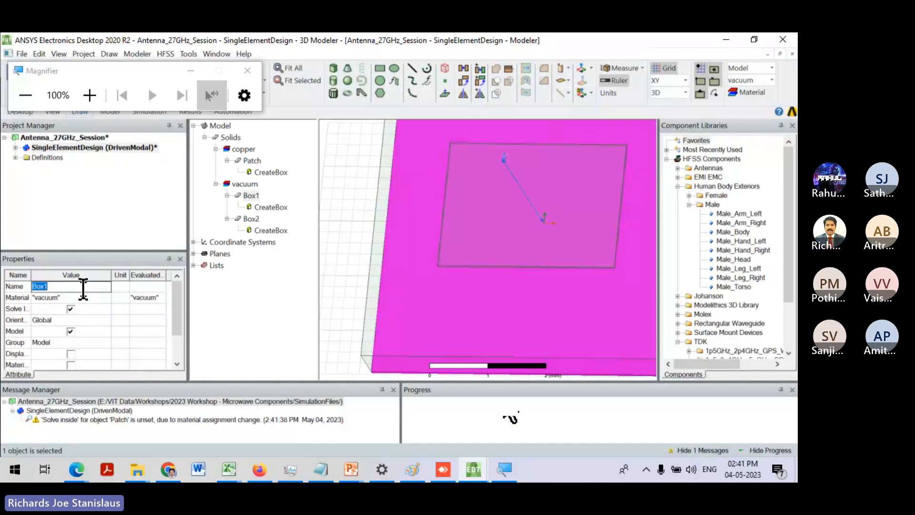
pyautogui.write('Gr')
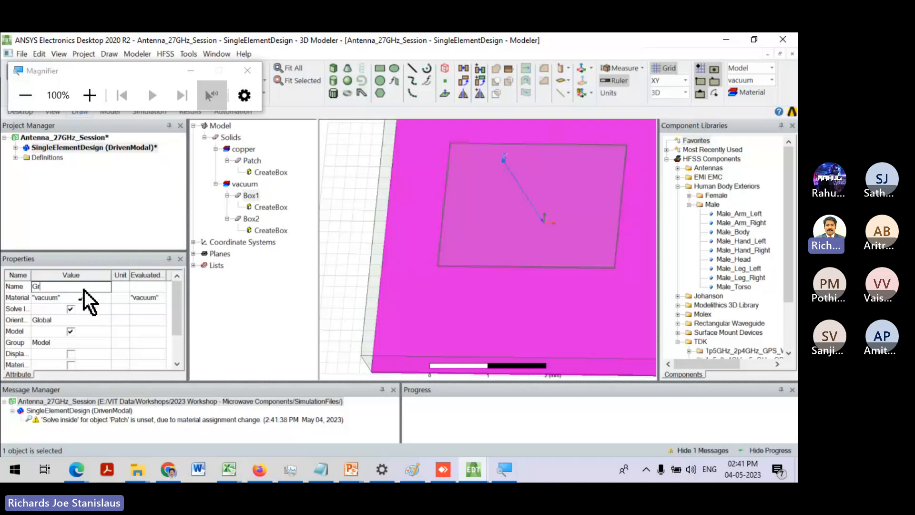
pyautogui.write('o')
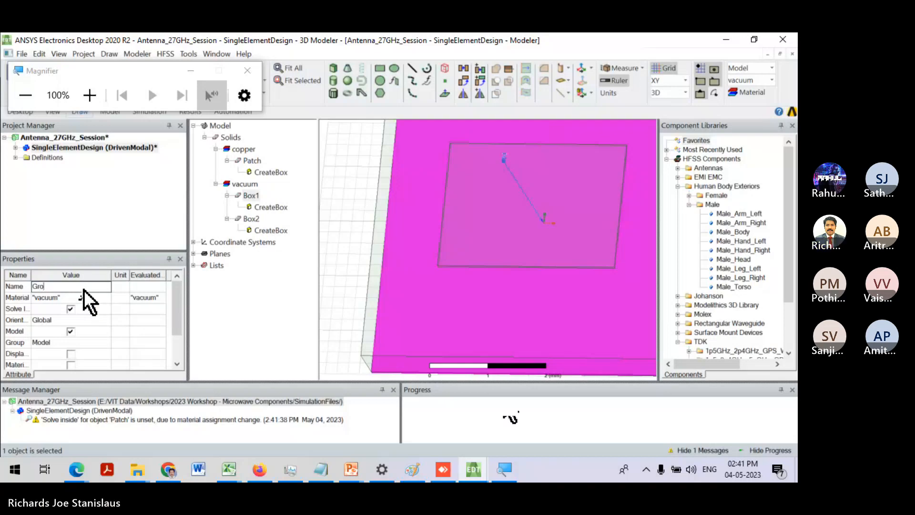
pyautogui.write('und Plane')
# - Set Box1's color to dark red (128, 0, 0) in its attributes and deselect it
pyautogui.doubleClick(247, 227)
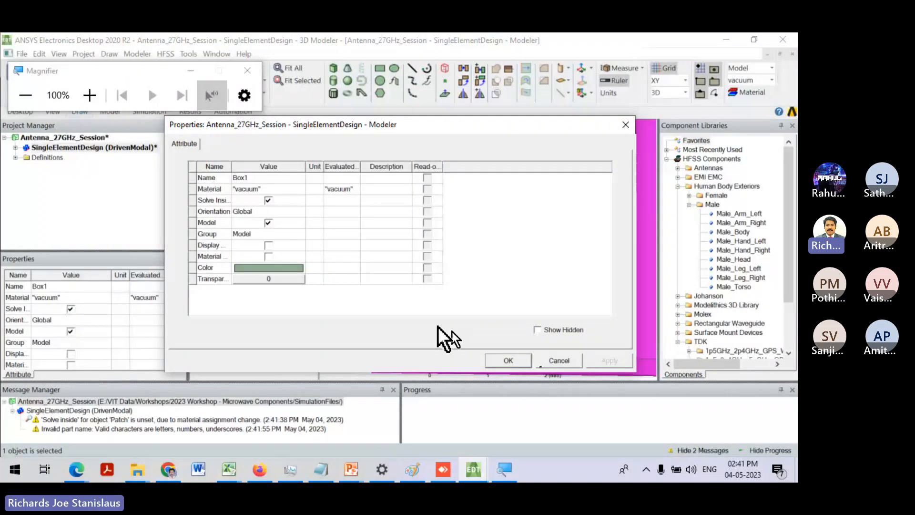
pyautogui.click(269, 268)
pyautogui.click(272, 221)
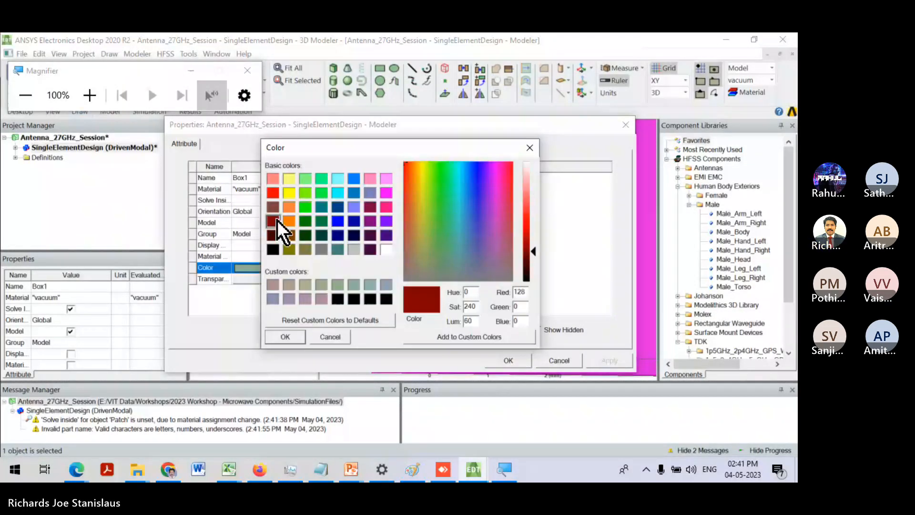
pyautogui.press('Return')
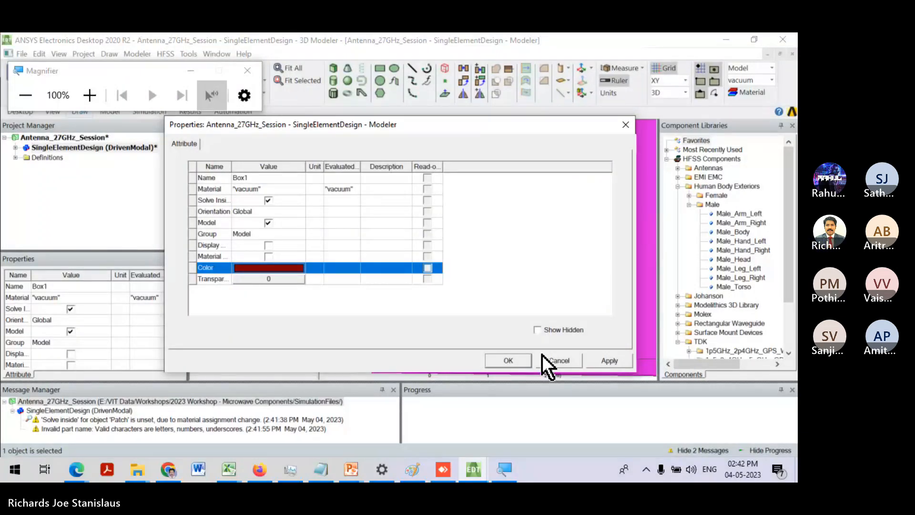
pyautogui.click(516, 355)
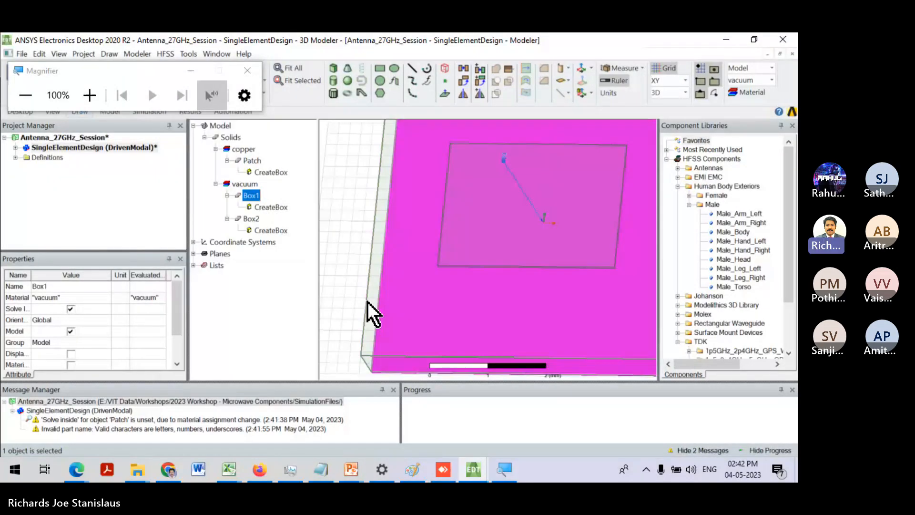
pyautogui.click(339, 294)
# - Change Box1's material to copper
pyautogui.click(249, 195)
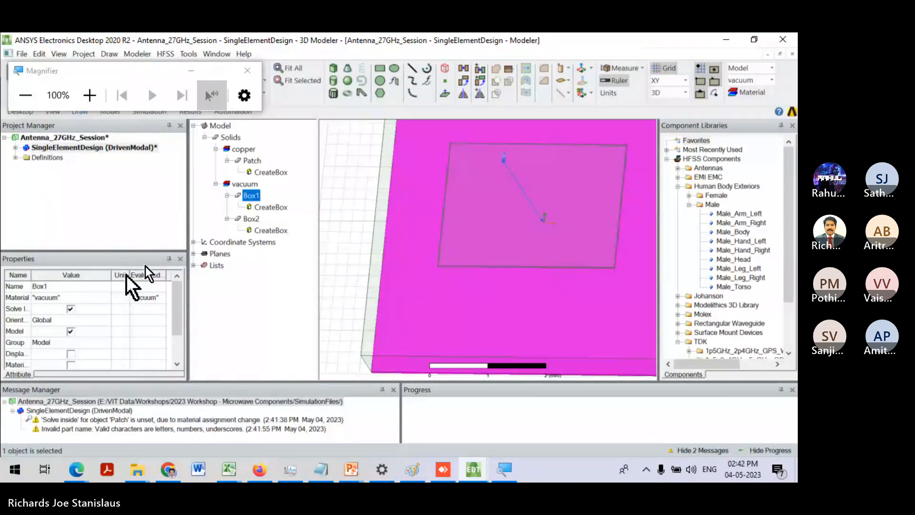
pyautogui.scroll(-1, 77, 302)
pyautogui.scroll(1, 75, 343)
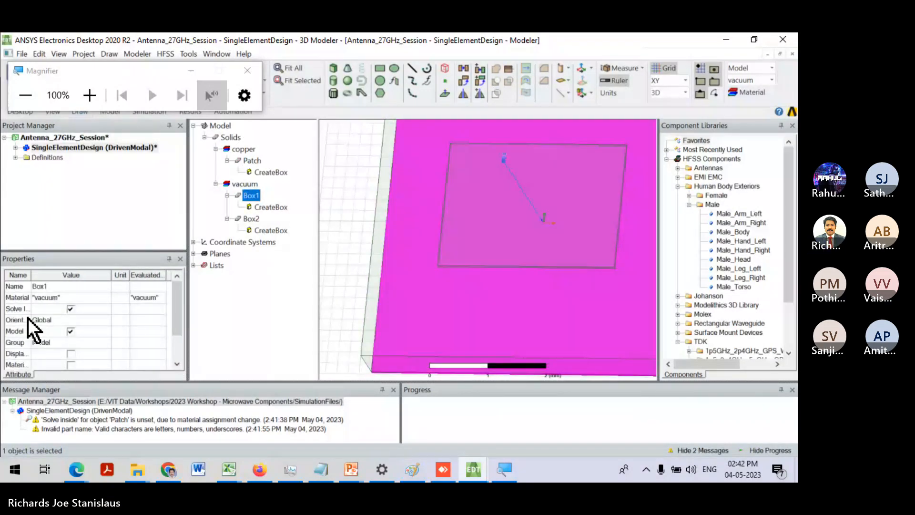
pyautogui.click(48, 297)
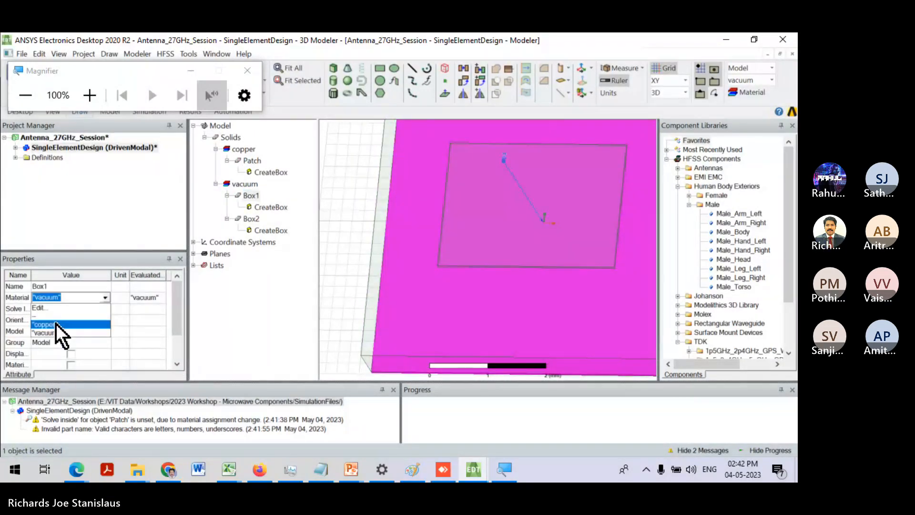
pyautogui.click(56, 324)
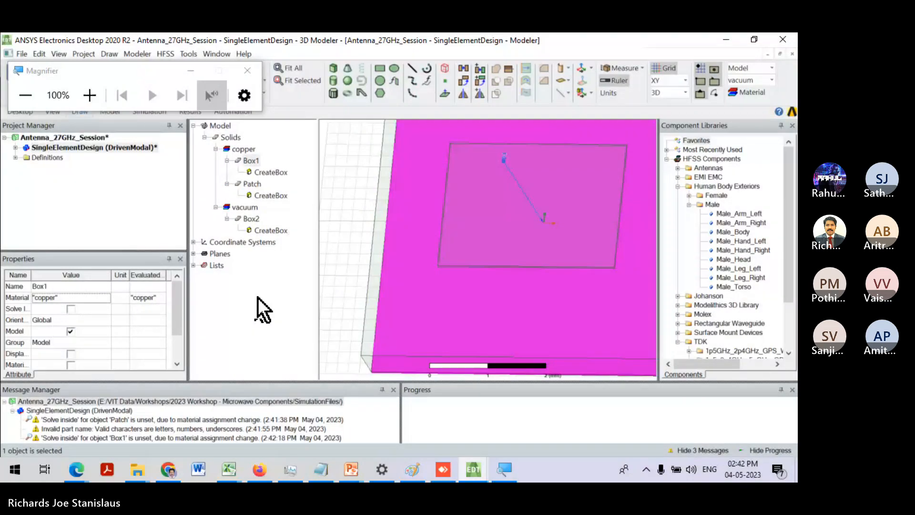
# - Identify the bottom box among the copper solids, rename it as GroundPlane, and deselect it
pyautogui.click(321, 263)
pyautogui.keyDown('alt'); pyautogui.moveTo(321, 264); pyautogui.dragTo(427, 276); pyautogui.keyUp('alt')
pyautogui.click(254, 184)
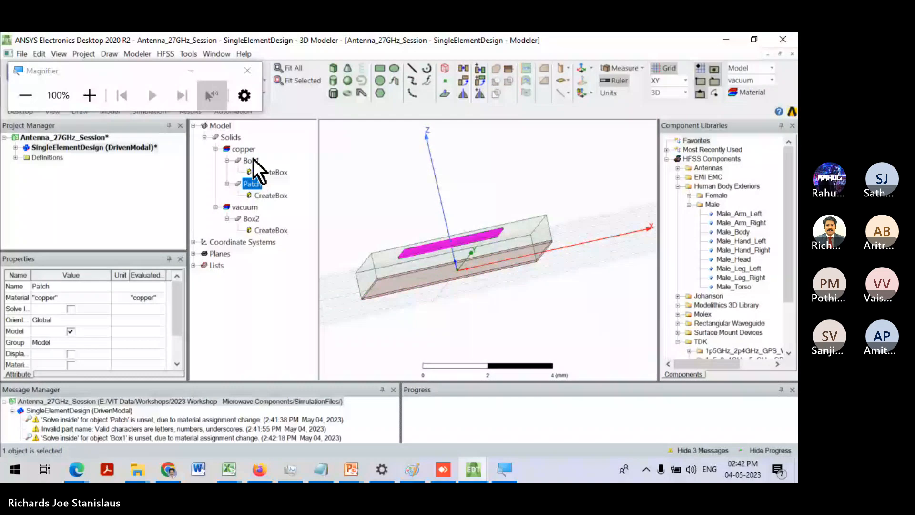
pyautogui.click(252, 161)
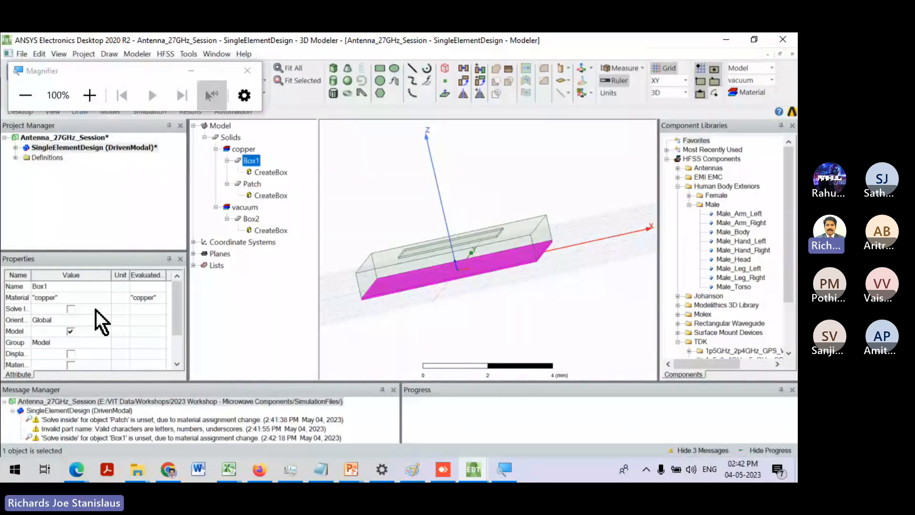
pyautogui.click(52, 287)
pyautogui.write('Gr')
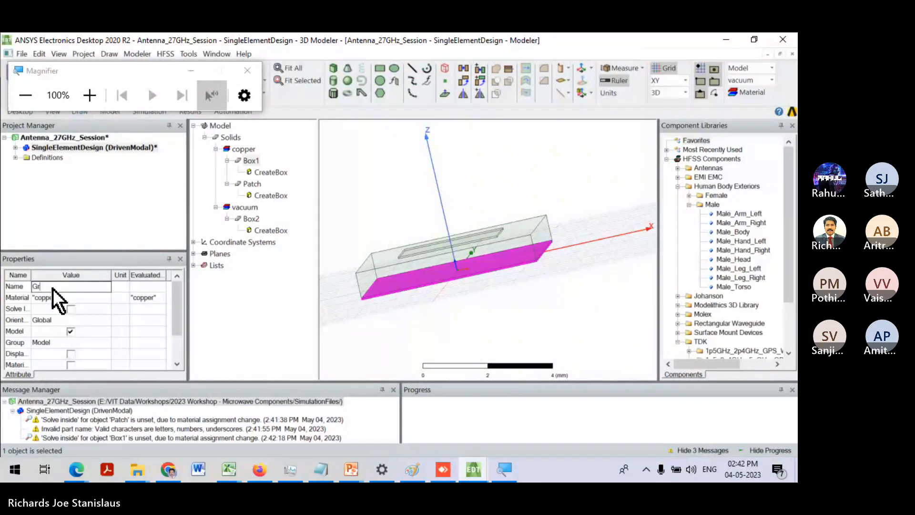
pyautogui.write('oundPlane')
pyautogui.press('Return')
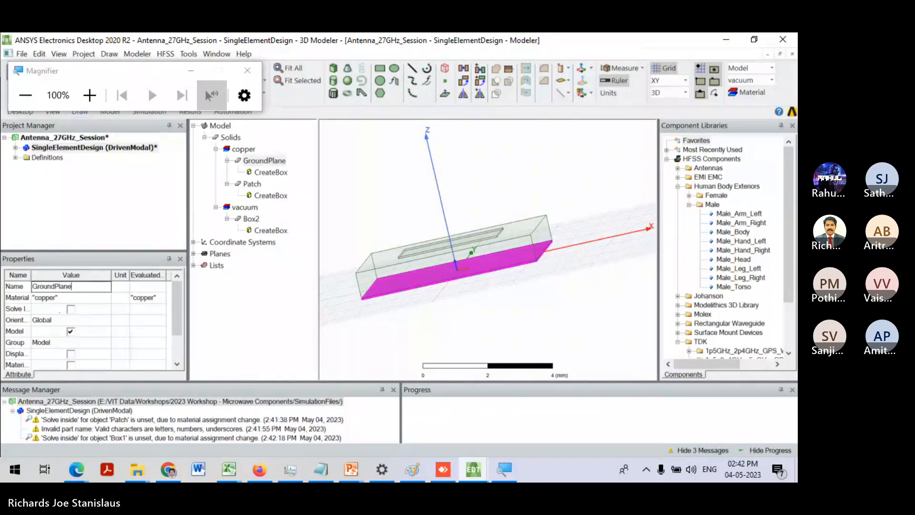
pyautogui.scroll(-1, 57, 308)
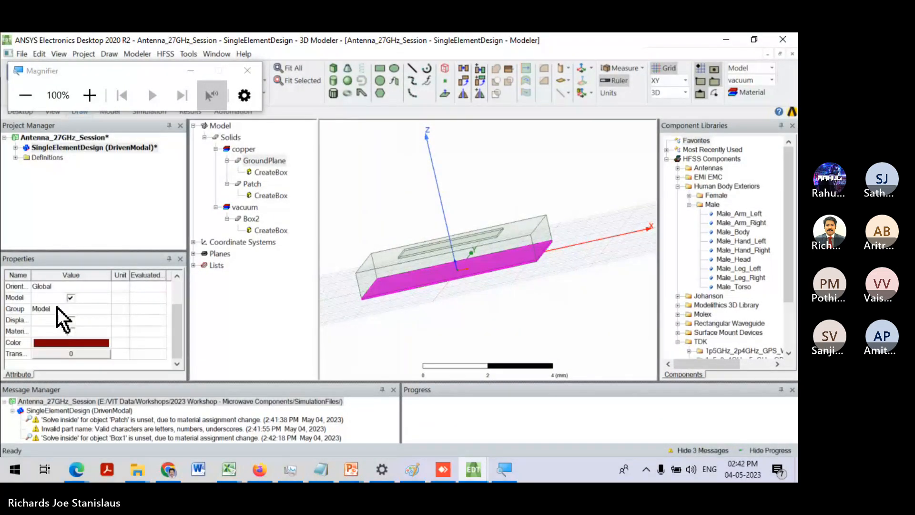
pyautogui.click(270, 347)
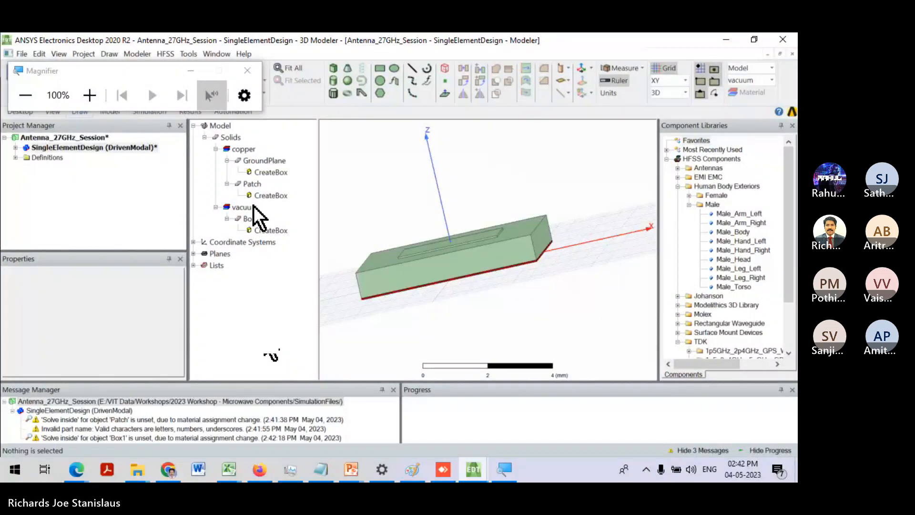
# - Find FR4_epoxy in the material library and assign it to the substrate Box2
pyautogui.click(246, 219)
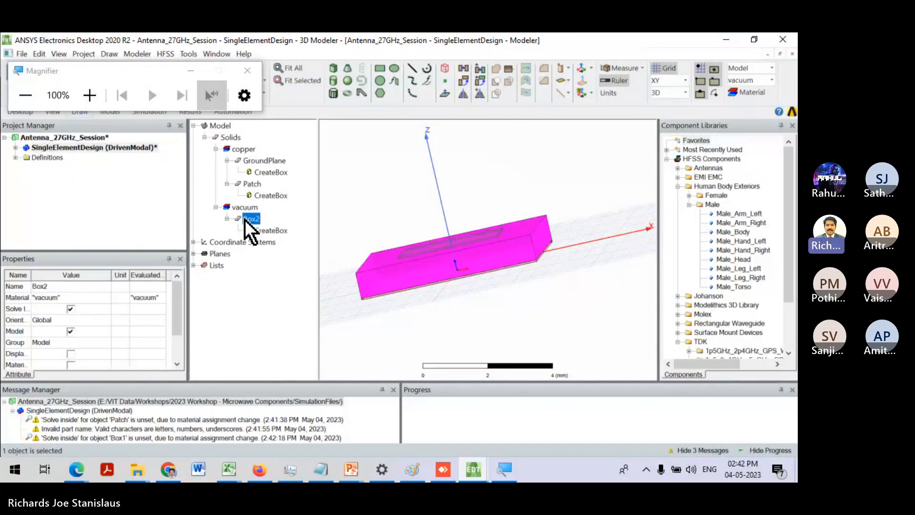
pyautogui.rightClick(259, 230)
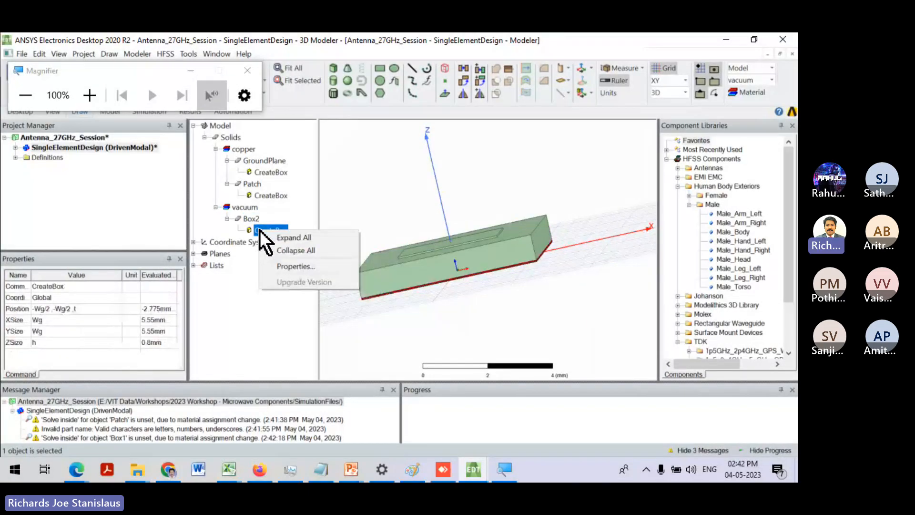
pyautogui.rightClick(247, 220)
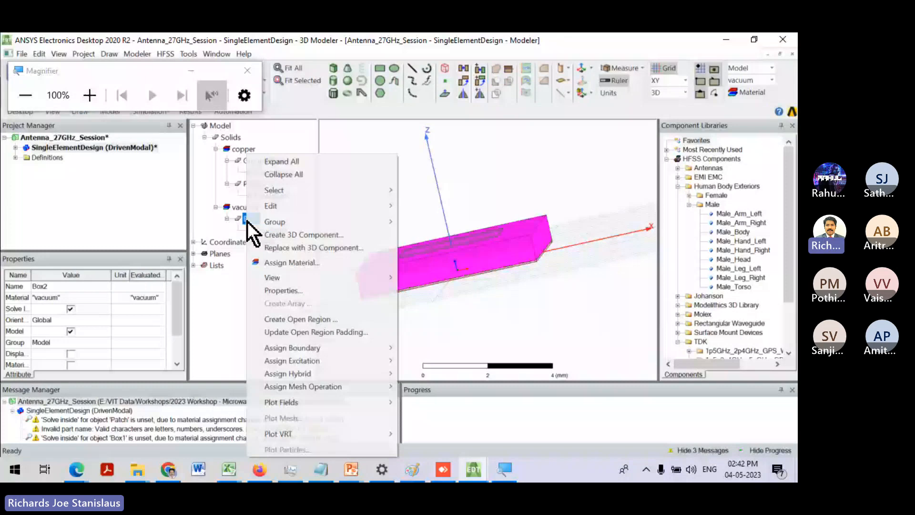
pyautogui.click(272, 256)
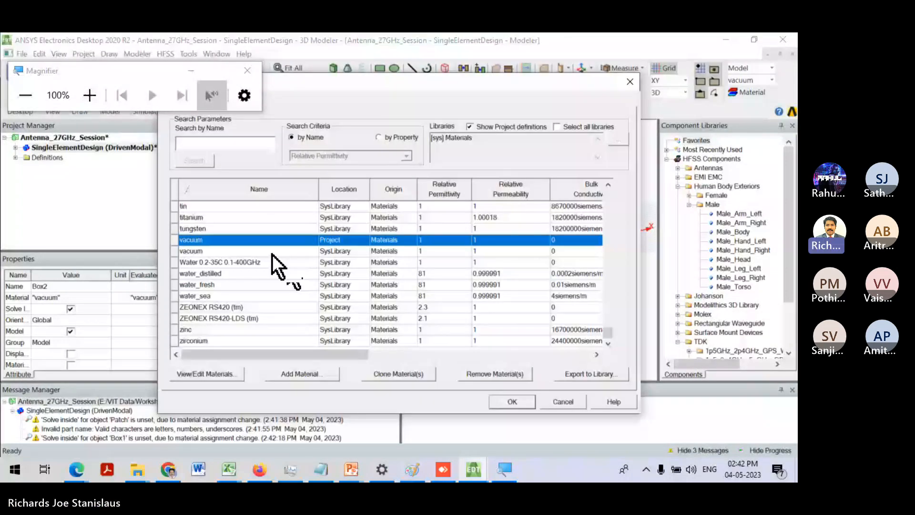
pyautogui.click(217, 140)
pyautogui.write('fr')
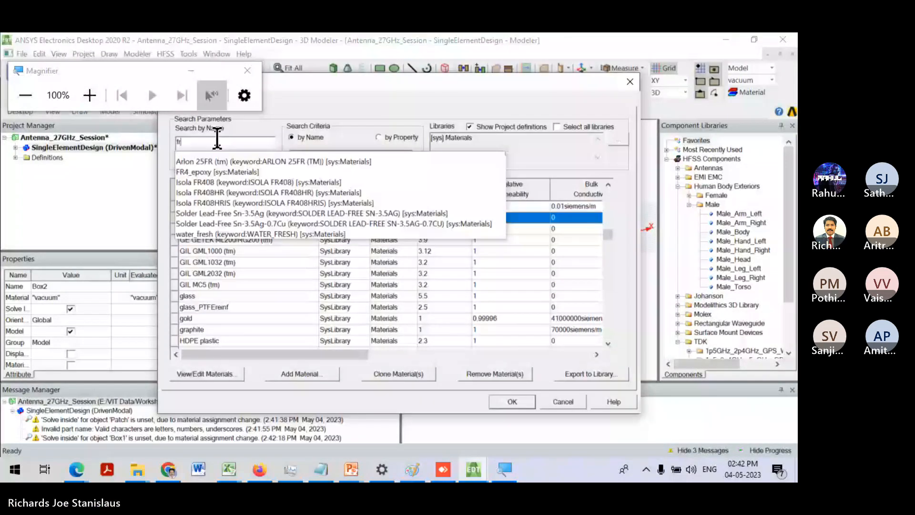
pyautogui.write('4')
pyautogui.click(206, 217)
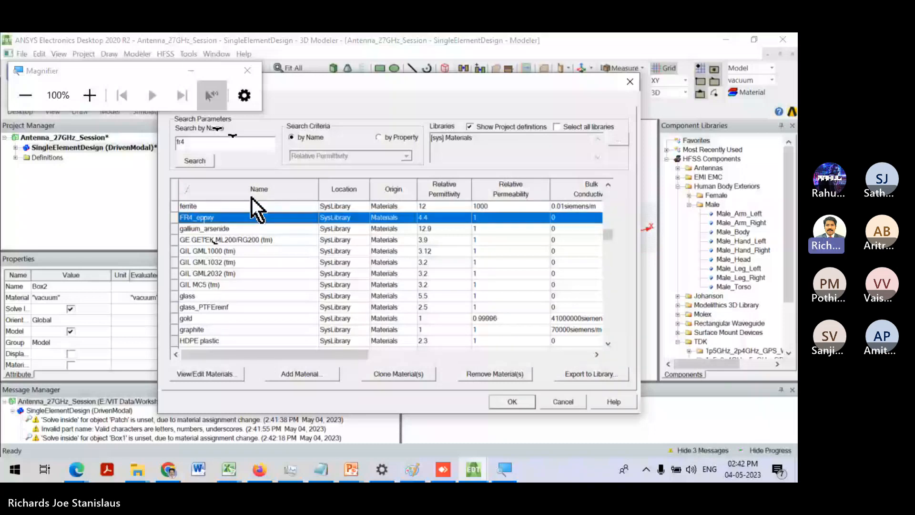
pyautogui.click(513, 403)
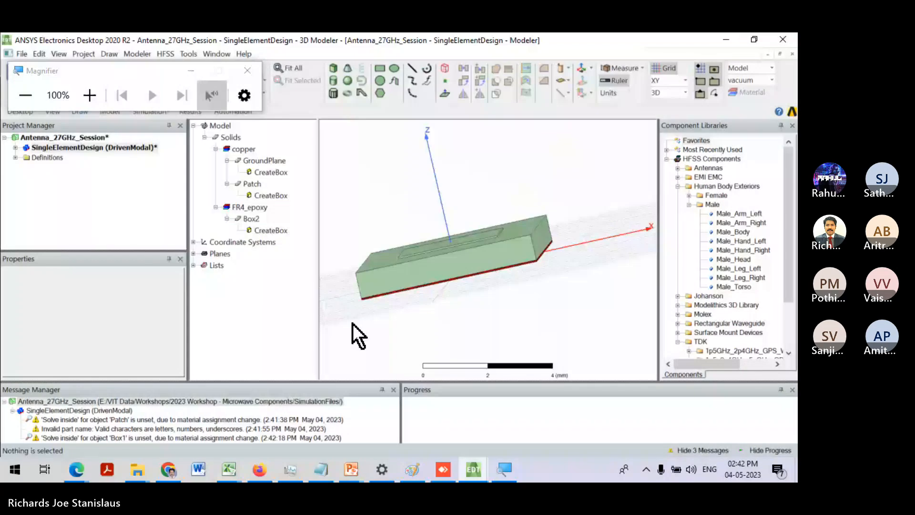
# - Set the Patch's color to brown (128, 64, 0) in its attributes and deselect it
pyautogui.click(252, 184)
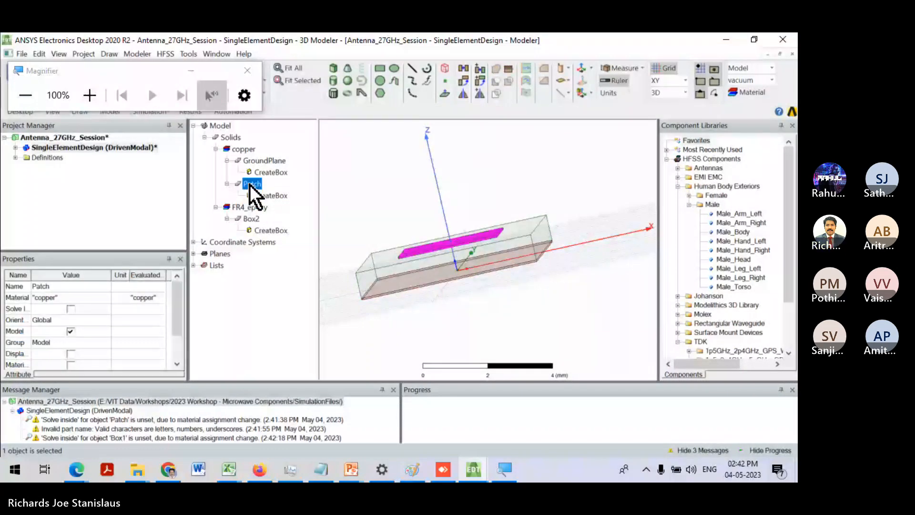
pyautogui.rightClick(250, 184)
pyautogui.click(125, 330)
pyautogui.scroll(-1, 106, 360)
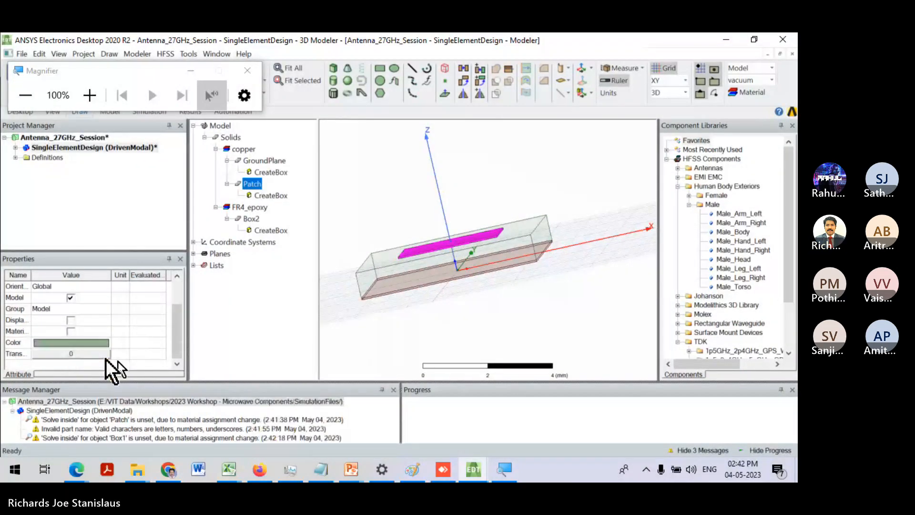
pyautogui.click(98, 342)
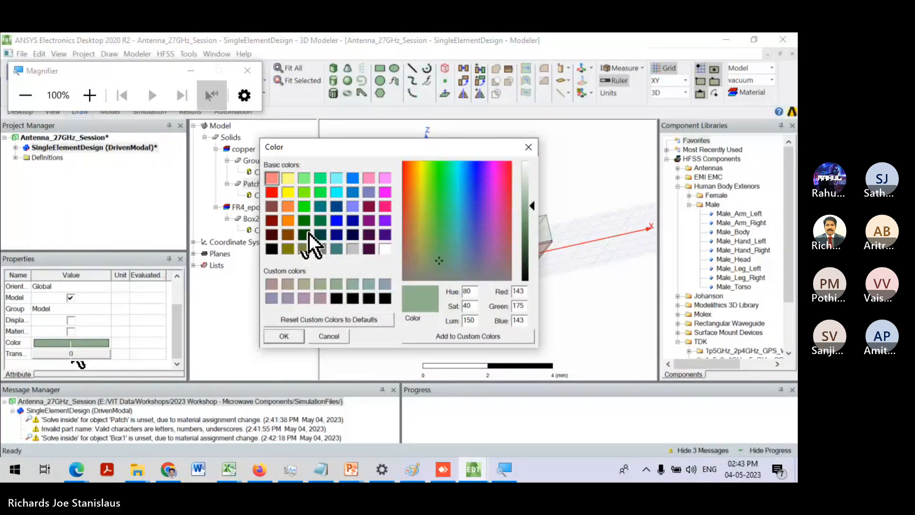
pyautogui.click(288, 235)
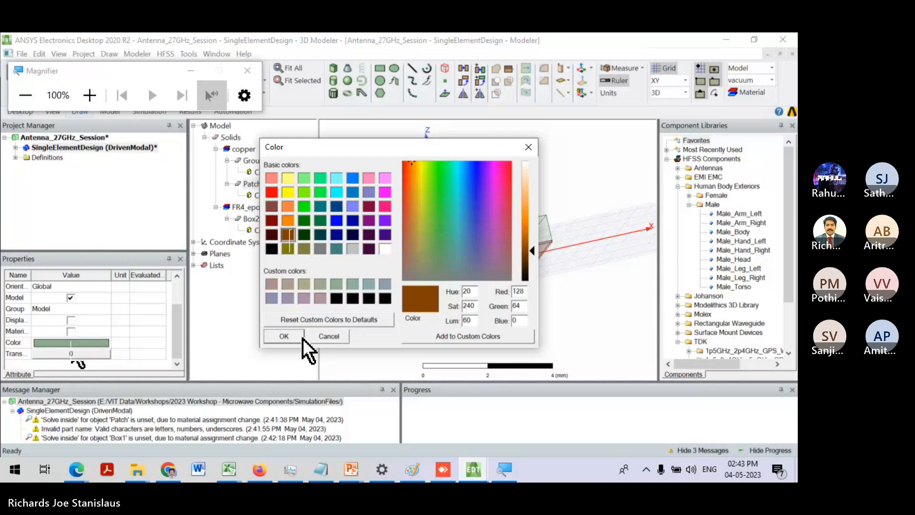
pyautogui.click(303, 337)
pyautogui.click(476, 342)
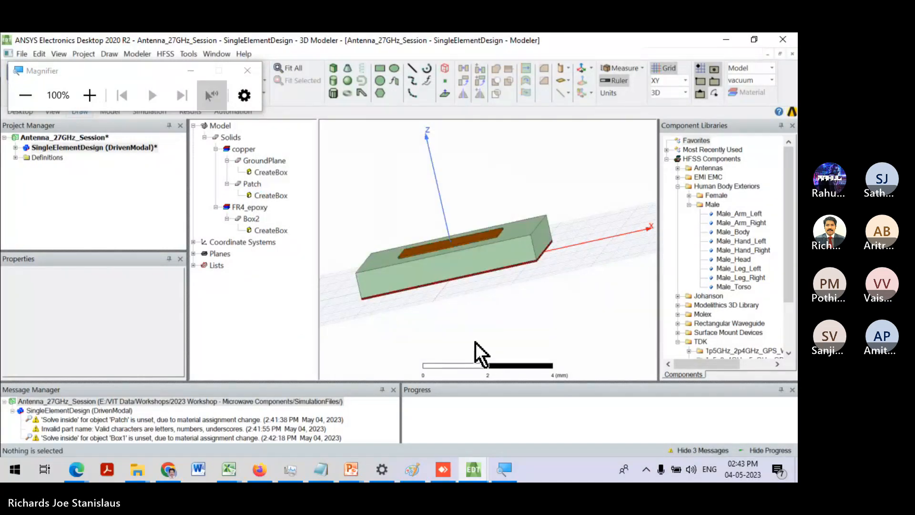
pyautogui.keyDown('alt'); pyautogui.moveTo(464, 291); pyautogui.dragTo(446, 338); pyautogui.keyUp('alt')
# - Switch to the AntennaWorkshop presentation in PowerPoint and look through the slides around the patch calculator and the microstrip line feed
pyautogui.hotkey('alt', 'Tab')
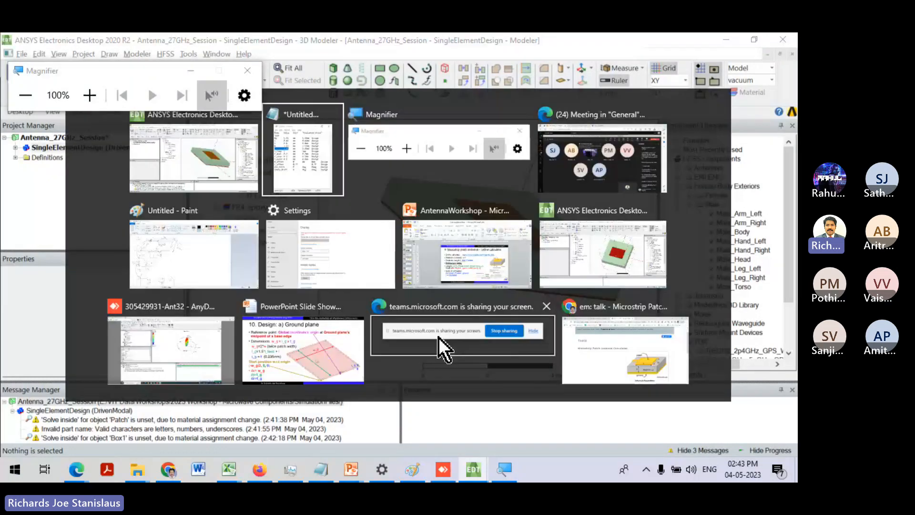
pyautogui.press('Tab')
pyautogui.press('Tab')
pyautogui.press('Tab')
pyautogui.press('Tab')
pyautogui.press('Tab')
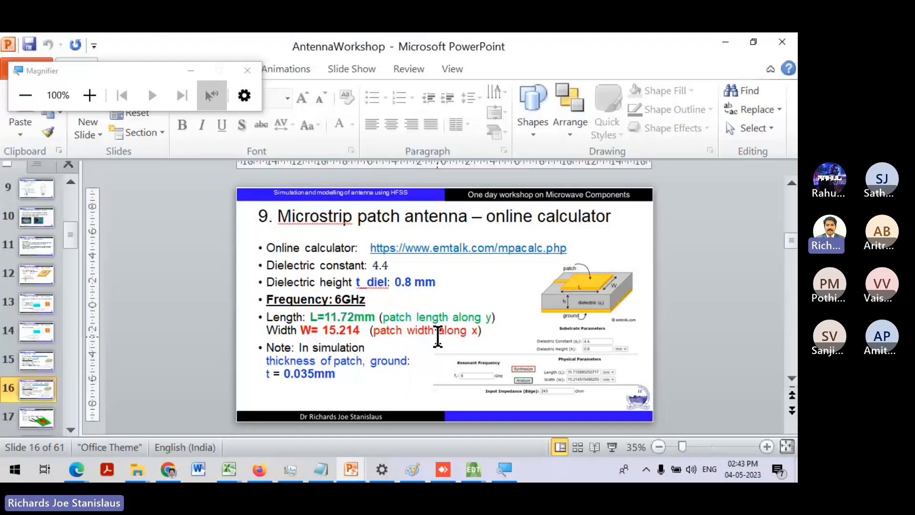
pyautogui.press('pagedown')
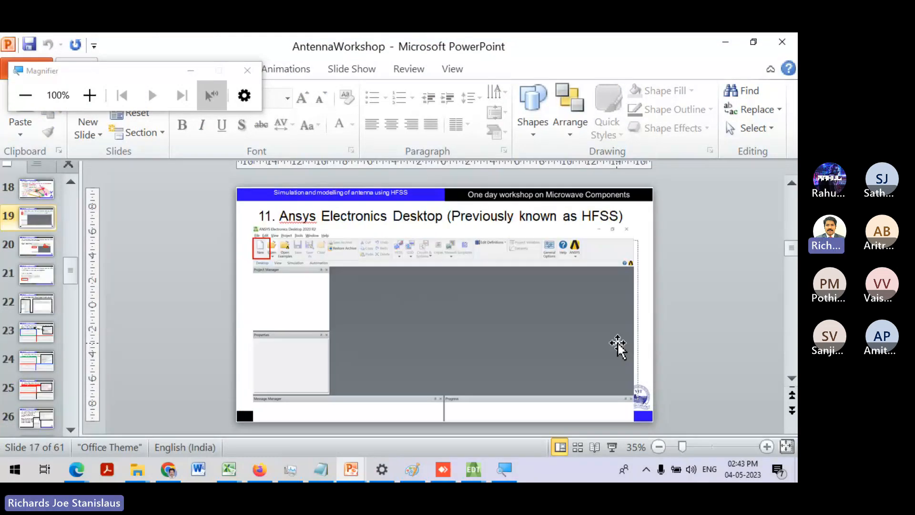
pyautogui.press('pageup')
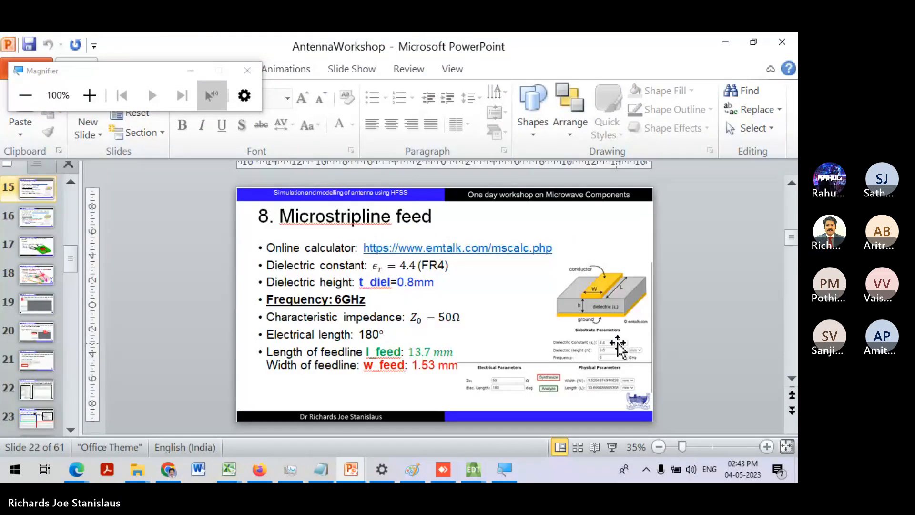
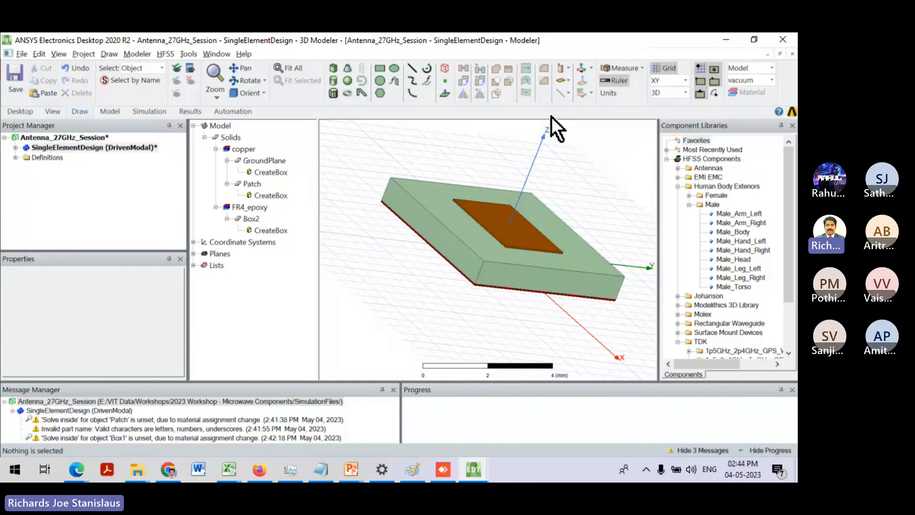
# - Switch back to the Antenna_27GHz_Session window in ANSYS Electronics Desktop and save the project
pyautogui.click(473, 470)
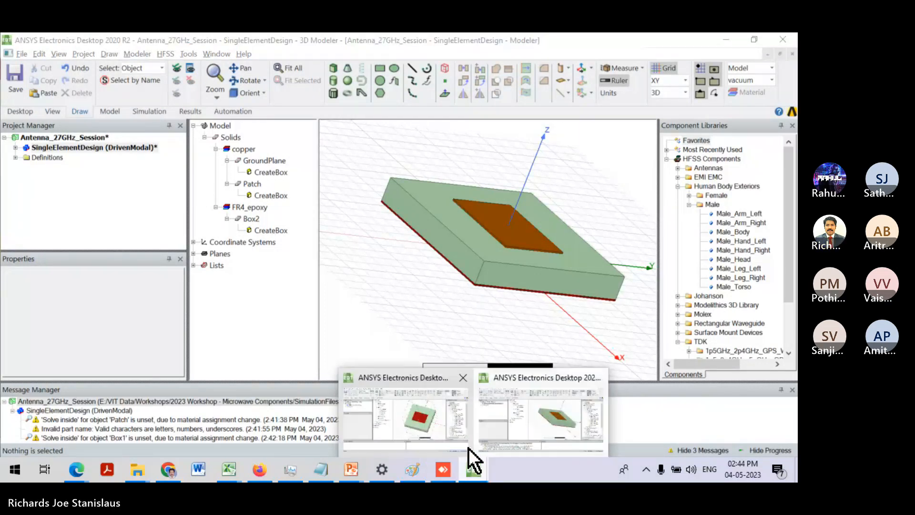
pyautogui.click(504, 419)
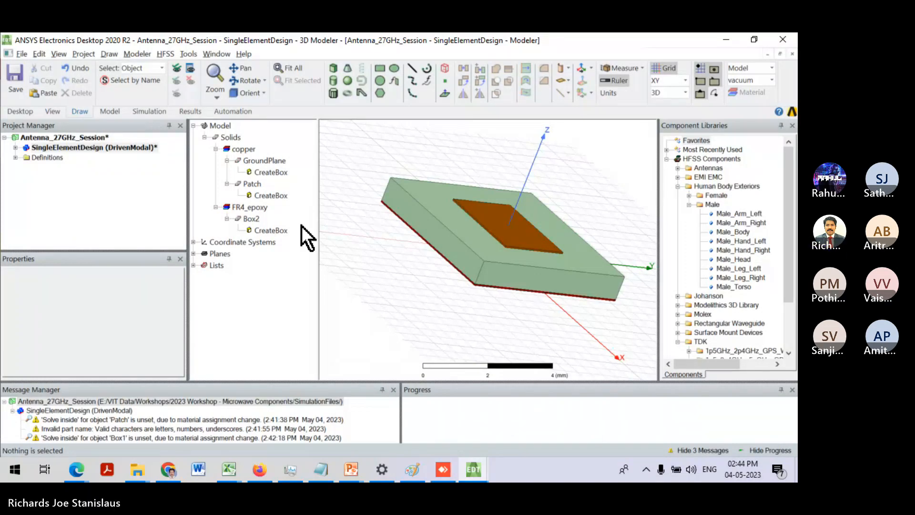
pyautogui.click(15, 75)
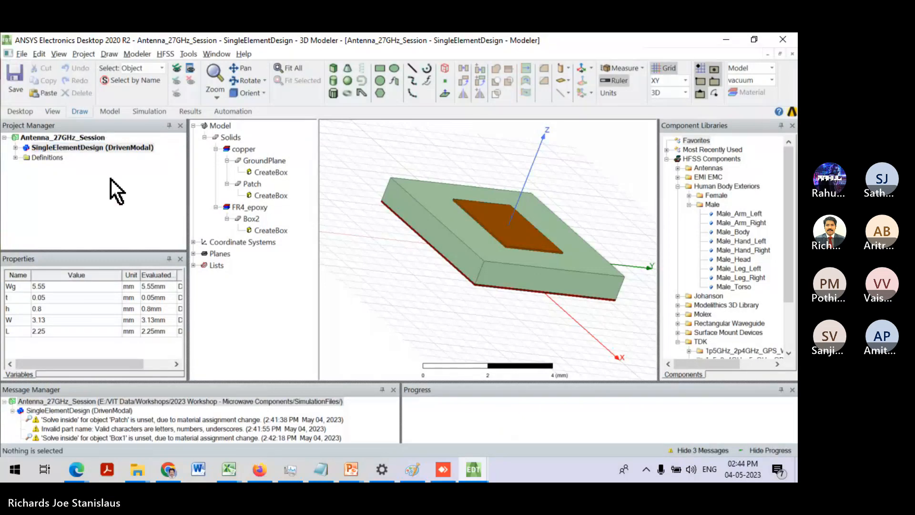
pyautogui.click(143, 148)
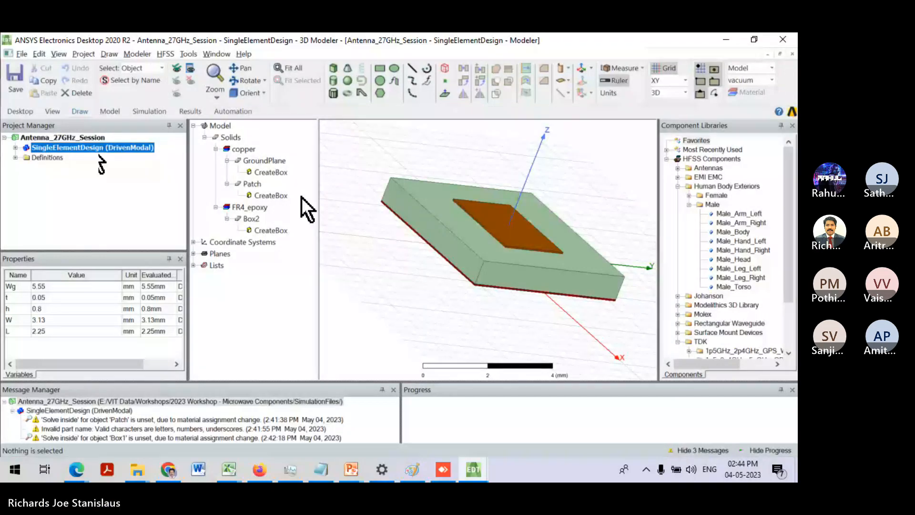
# - Create an offset relative coordinate system with its origin near the patch's lower edge, at about (1, -1.5, 0) mm
pyautogui.moveTo(461, 295); pyautogui.dragTo(496, 252, button='middle')
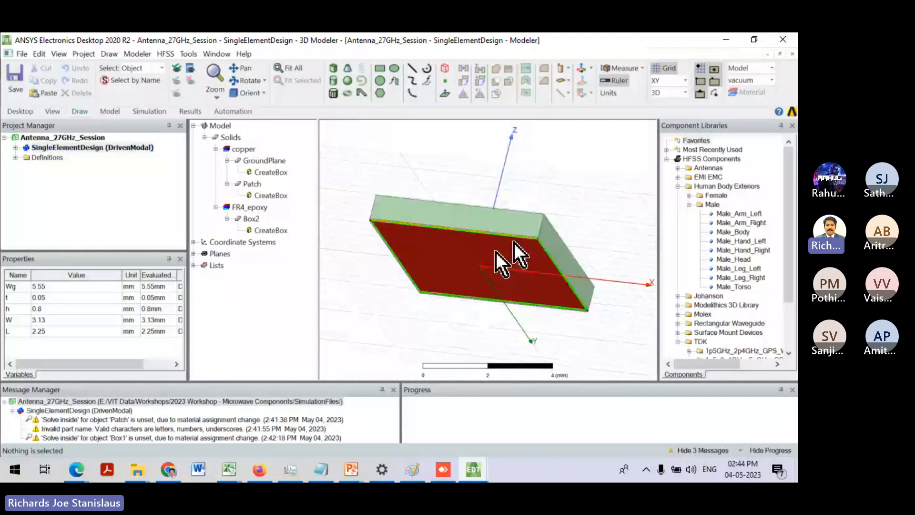
pyautogui.click(591, 68)
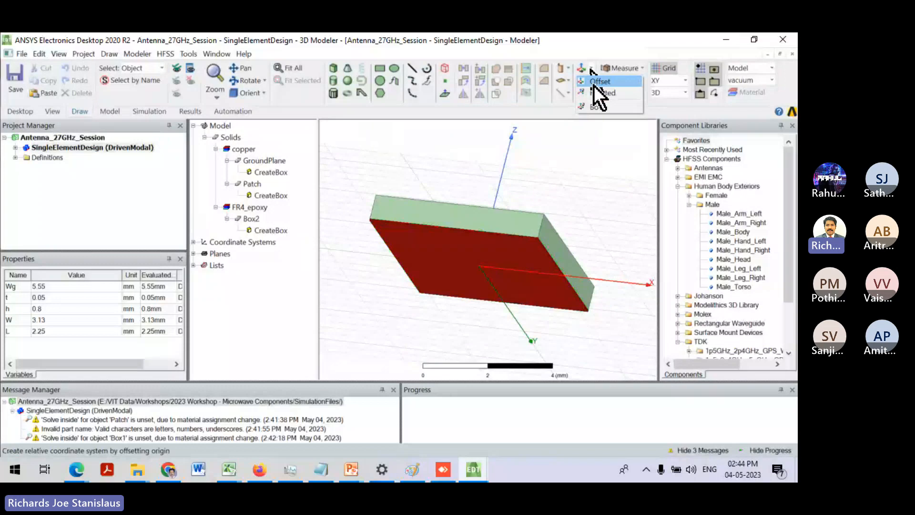
pyautogui.click(600, 81)
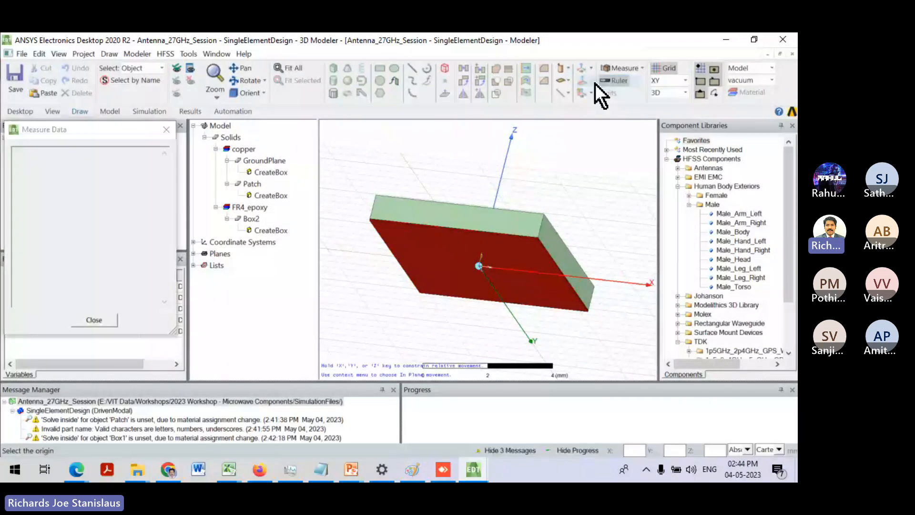
pyautogui.moveTo(534, 206); pyautogui.dragTo(479, 286, button='middle')
pyautogui.click(479, 286)
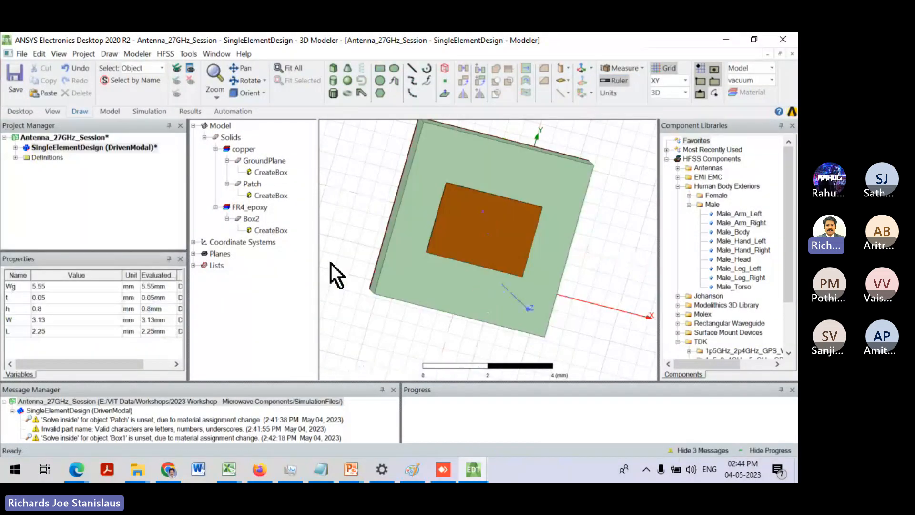
# - Check the properties of the new relative coordinate system and rename it as FeedStart
pyautogui.click(194, 243)
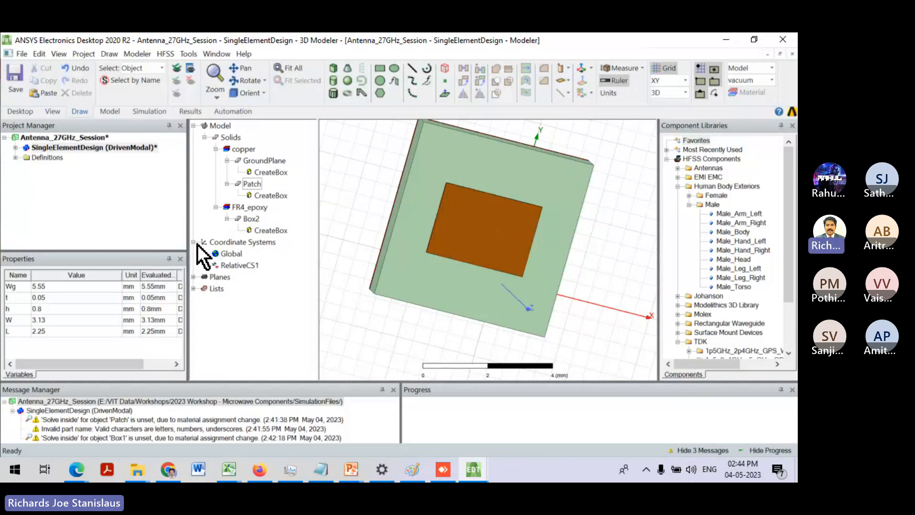
pyautogui.doubleClick(234, 265)
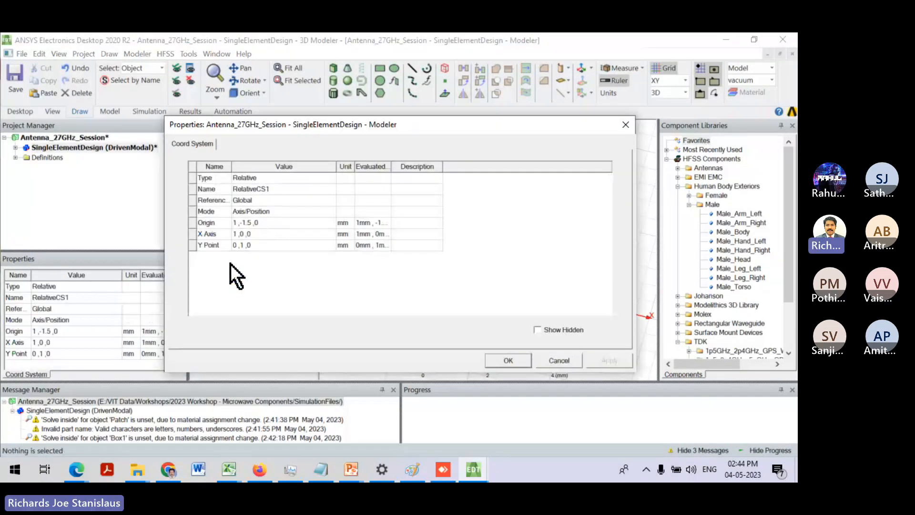
pyautogui.click(559, 361)
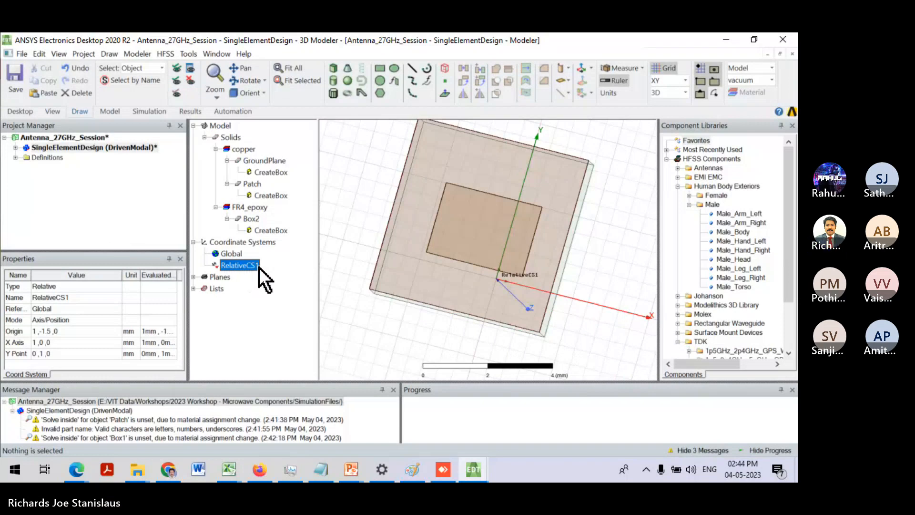
pyautogui.click(94, 297)
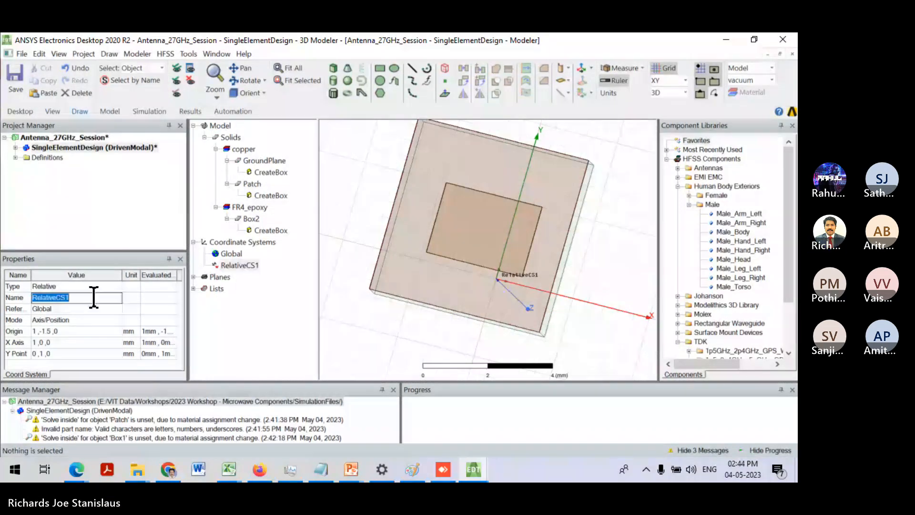
pyautogui.write('Feed')
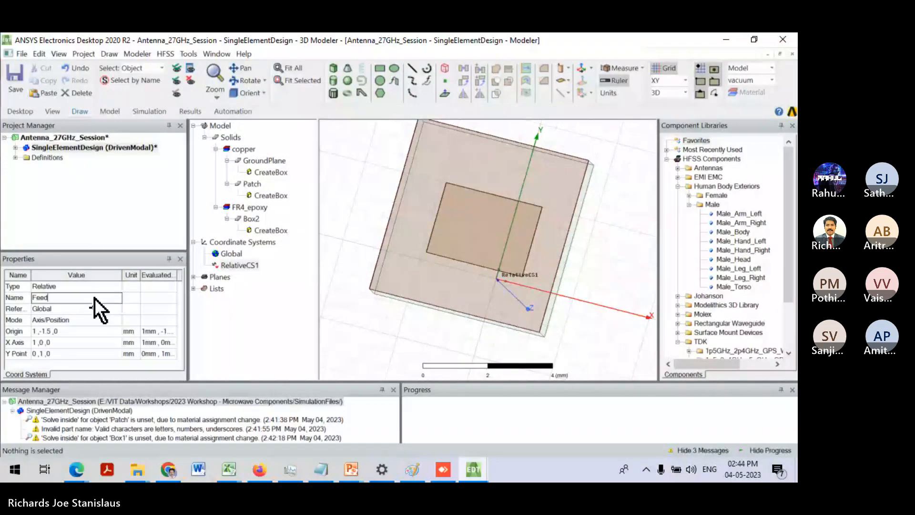
pyautogui.write('Start')
pyautogui.press('Return')
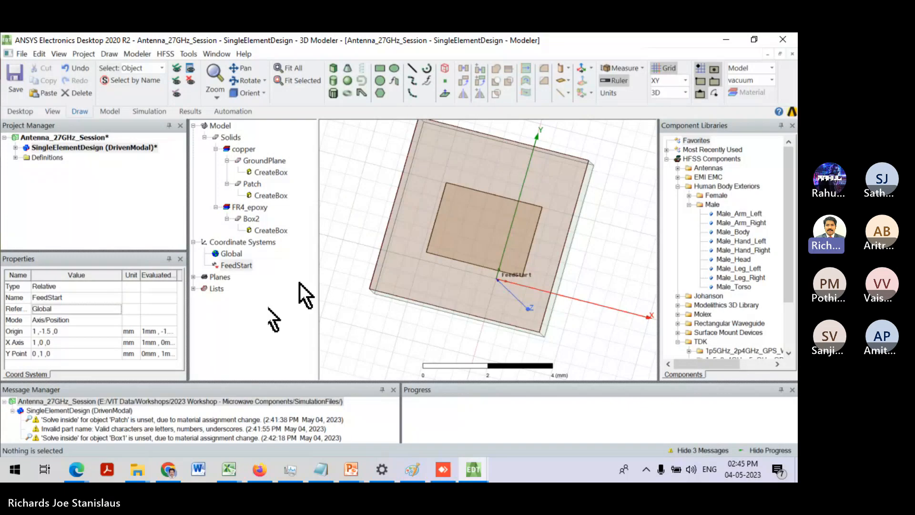
# - Try to set the X coordinate of the FeedStart coordinate system's origin to 0
pyautogui.doubleClick(233, 266)
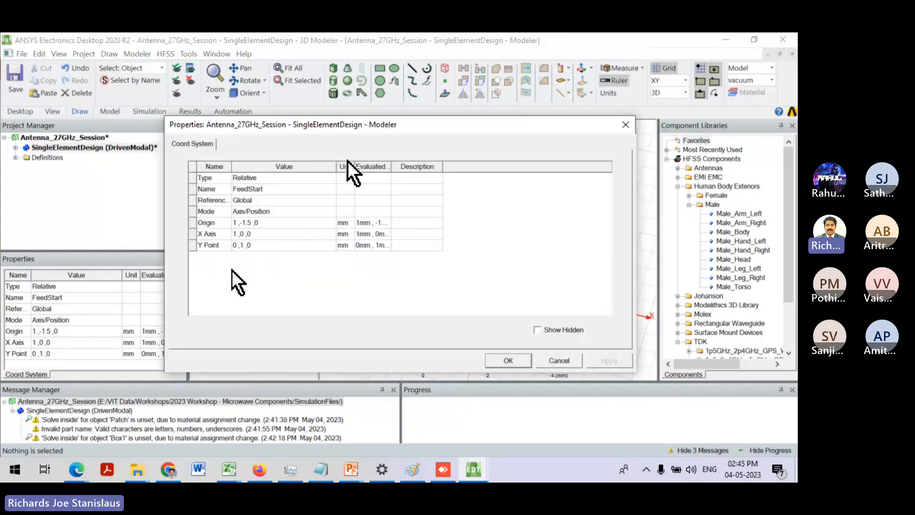
pyautogui.moveTo(368, 128); pyautogui.dragTo(218, 109)
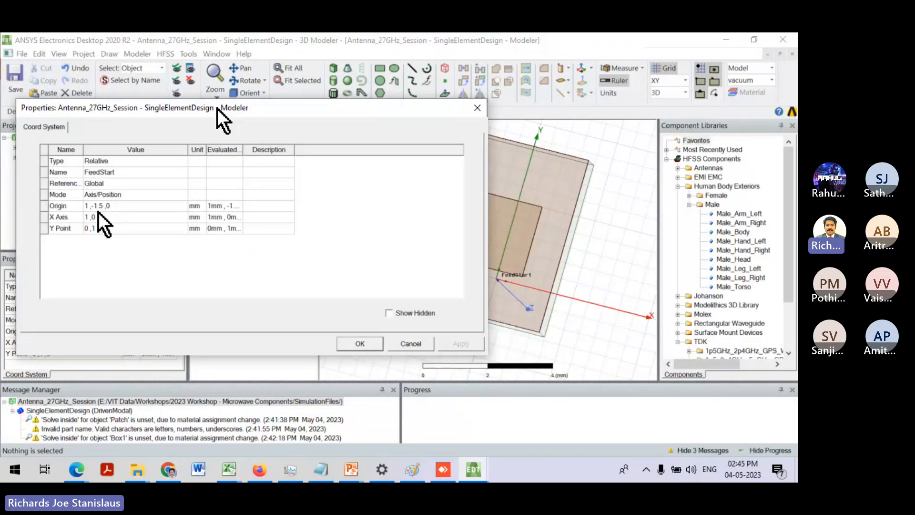
pyautogui.moveTo(143, 108); pyautogui.dragTo(301, 79)
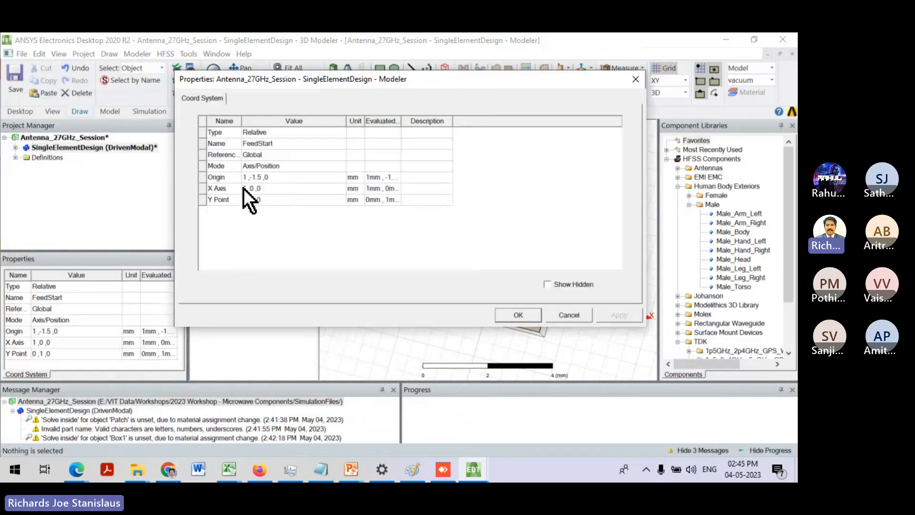
pyautogui.click(248, 178)
pyautogui.moveTo(248, 178); pyautogui.dragTo(235, 179)
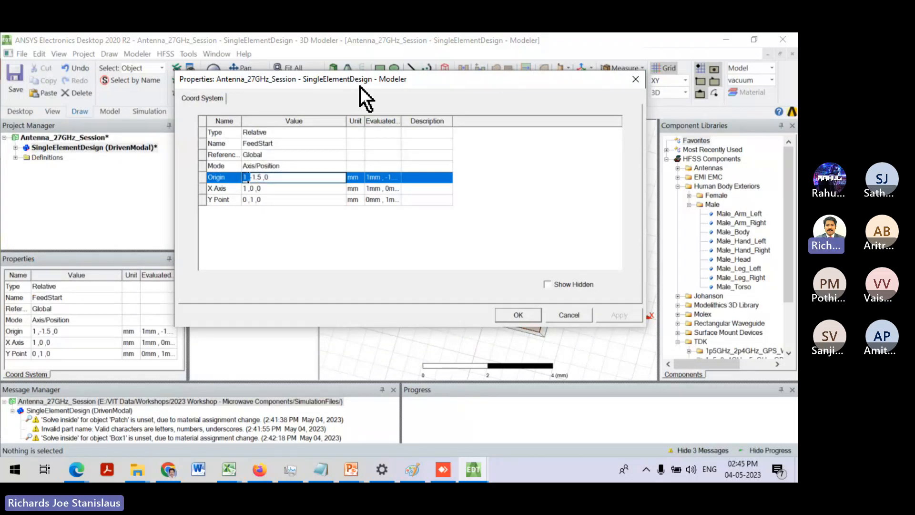
pyautogui.moveTo(360, 87); pyautogui.dragTo(316, 276)
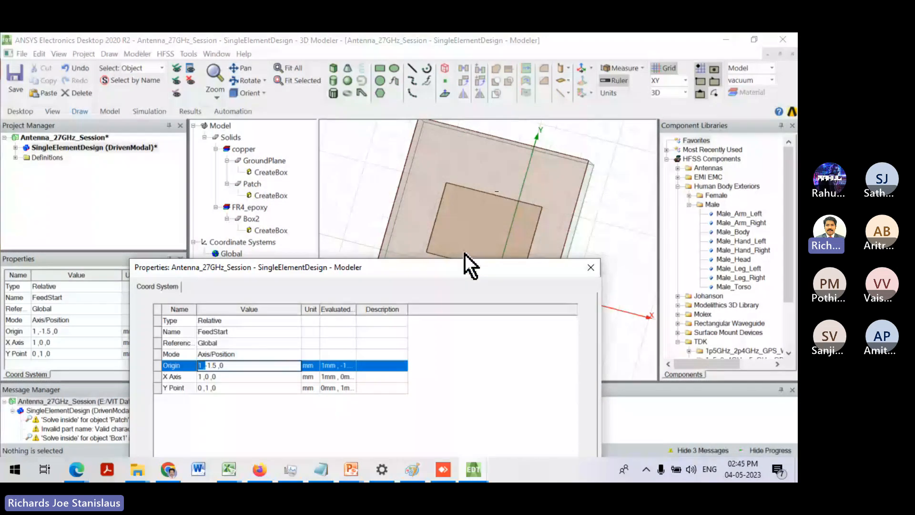
pyautogui.moveTo(465, 261); pyautogui.dragTo(311, 287)
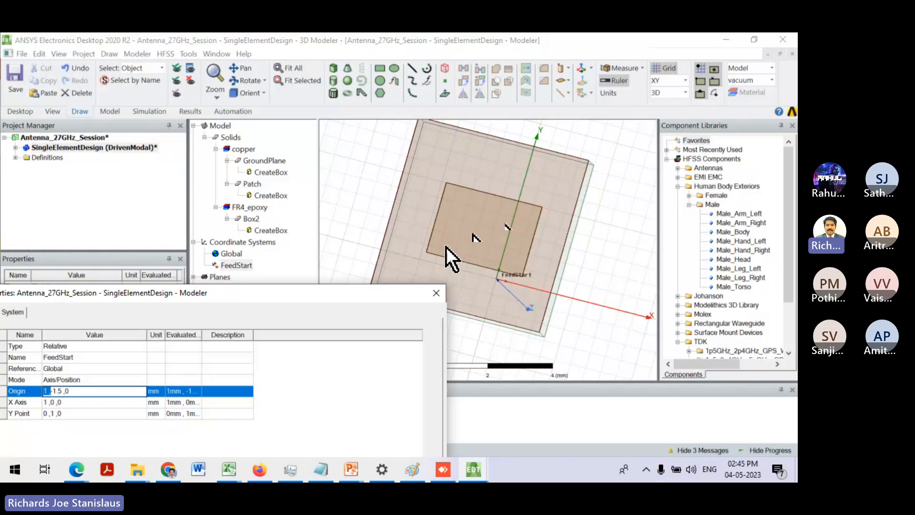
pyautogui.moveTo(334, 294); pyautogui.dragTo(495, 247)
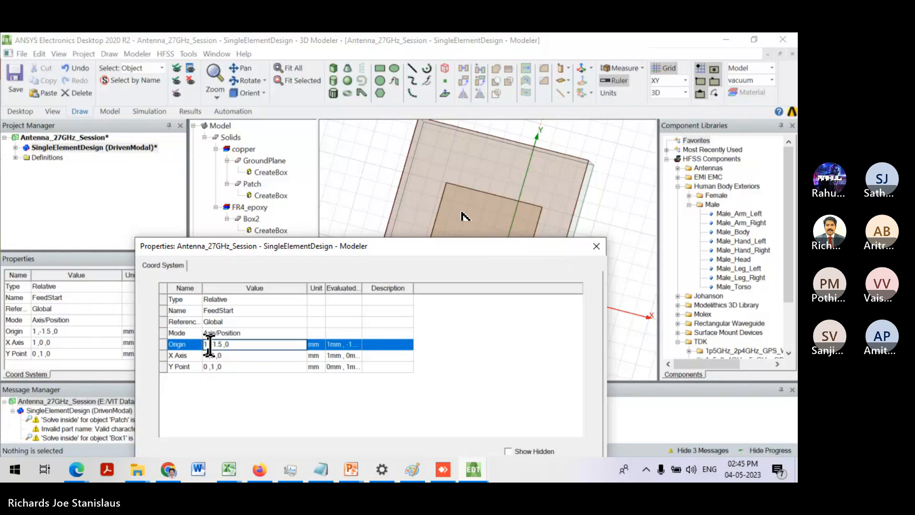
pyautogui.moveTo(210, 345); pyautogui.dragTo(203, 348)
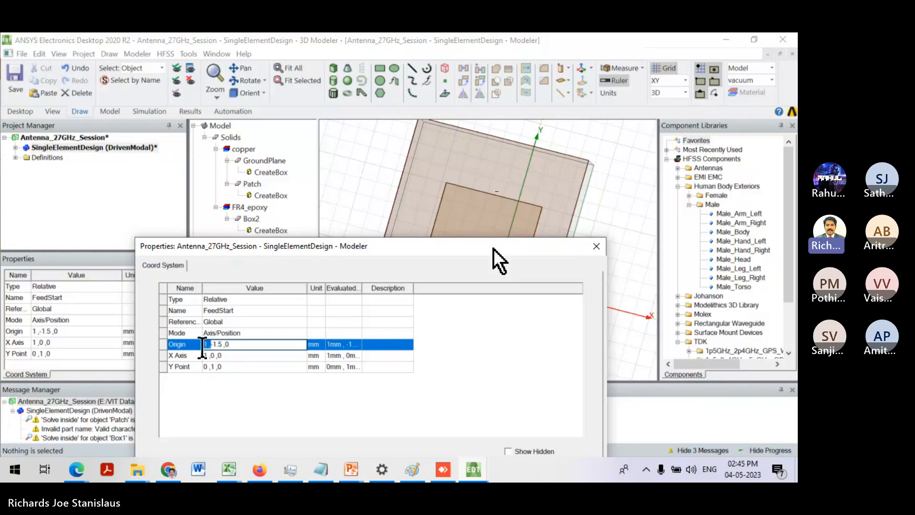
pyautogui.write('0')
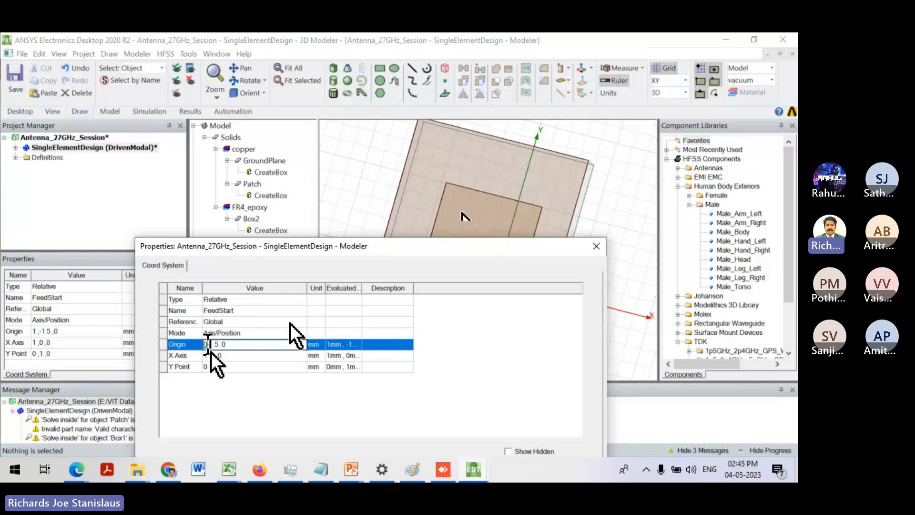
# - Replace the minus sign after the X value in the FeedStart origin with a comma
pyautogui.moveTo(494, 249); pyautogui.dragTo(493, 363)
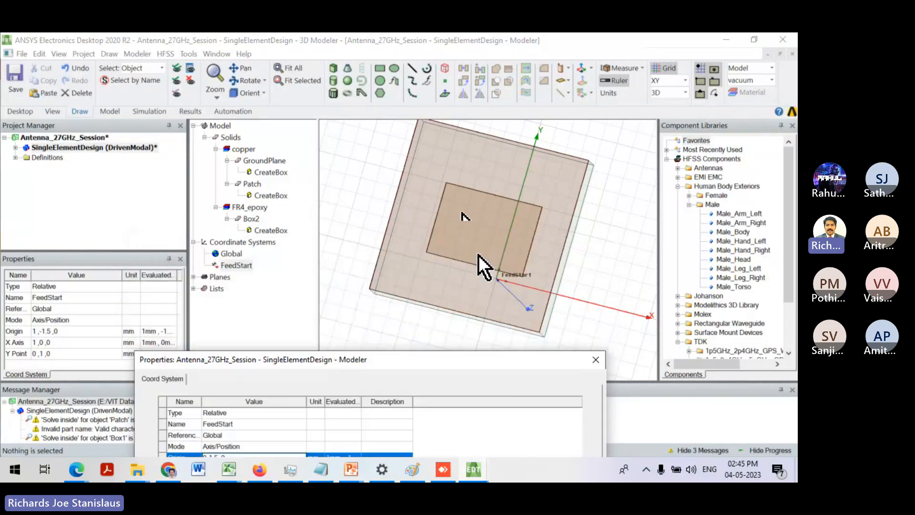
pyautogui.moveTo(342, 366); pyautogui.dragTo(381, 275)
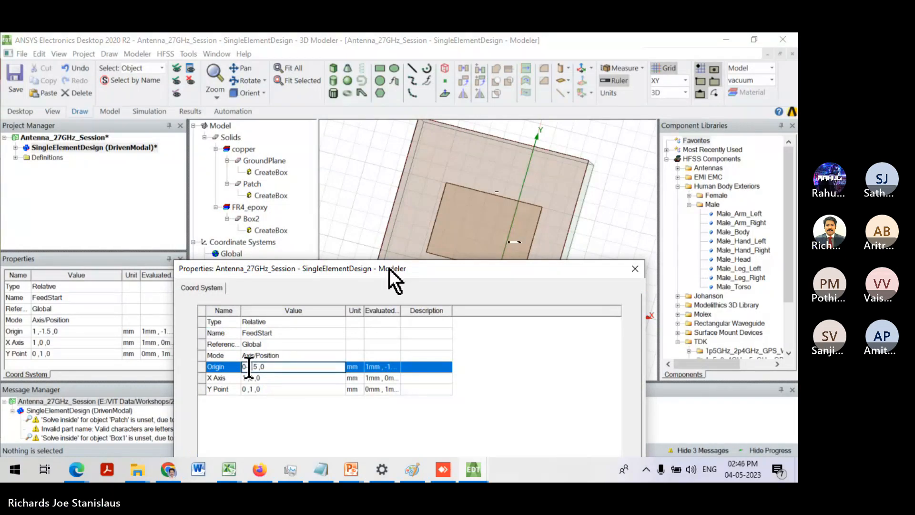
pyautogui.doubleClick(253, 367)
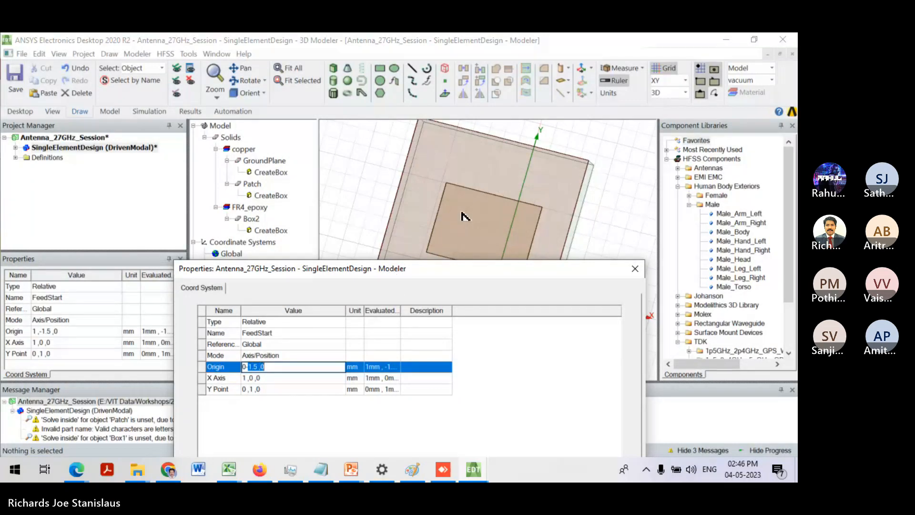
pyautogui.click(248, 368)
pyautogui.moveTo(249, 367); pyautogui.dragTo(261, 366)
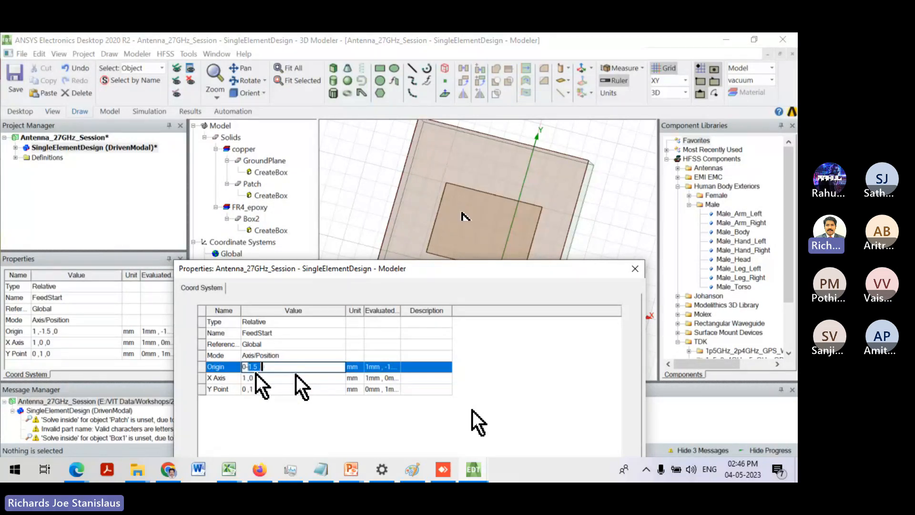
pyautogui.click(248, 368)
pyautogui.press('BackSpace')
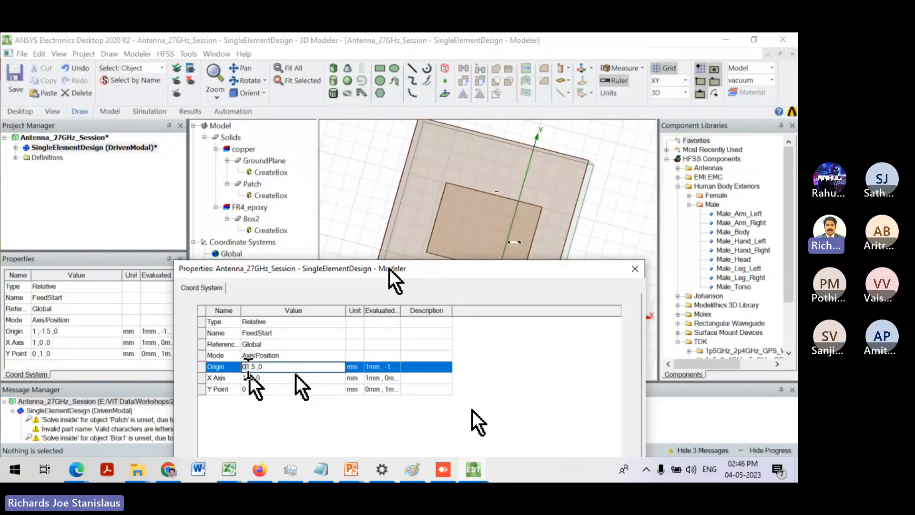
pyautogui.write(',')
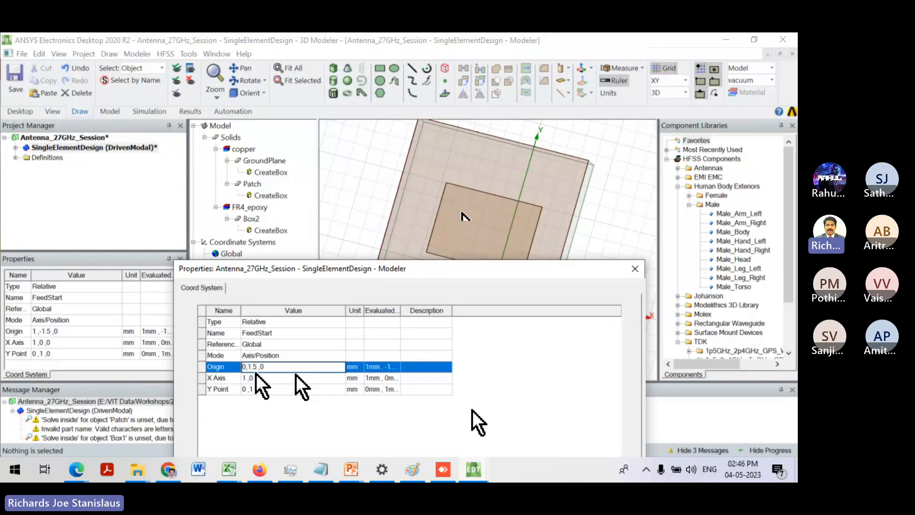
# - Try to set the Y coordinate of the FeedStart origin to the expression L_offset*-L/2
pyautogui.hotkey('shift', 'Right')
pyautogui.hotkey('shift', 'Right')
pyautogui.hotkey('shift', 'Right')
pyautogui.write('L')
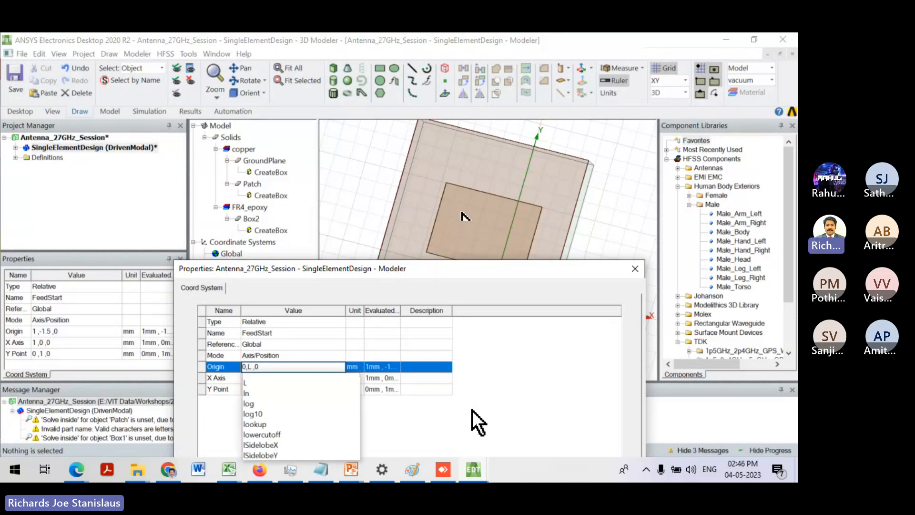
pyautogui.write('_offs')
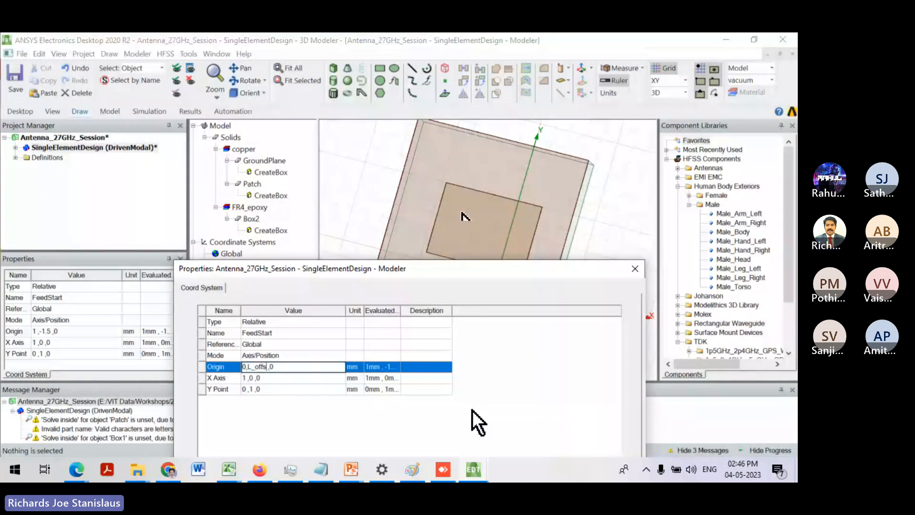
pyautogui.write('et')
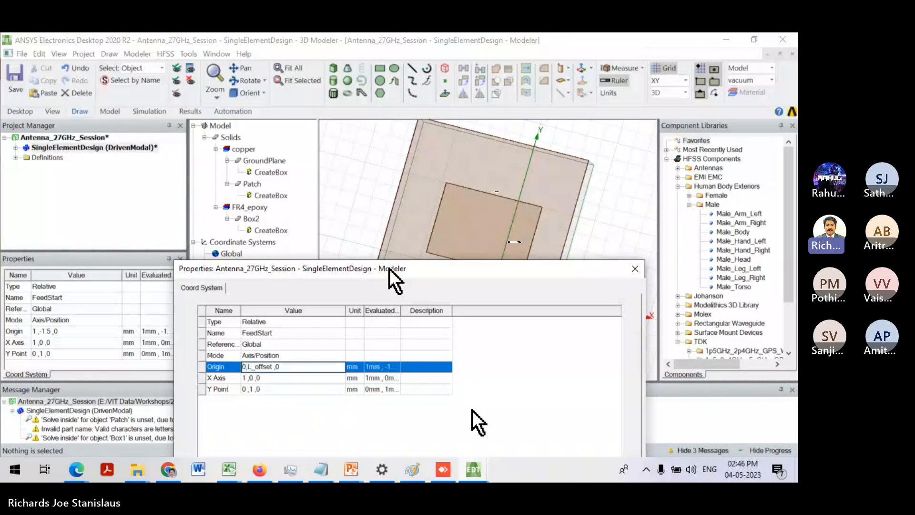
pyautogui.write('*')
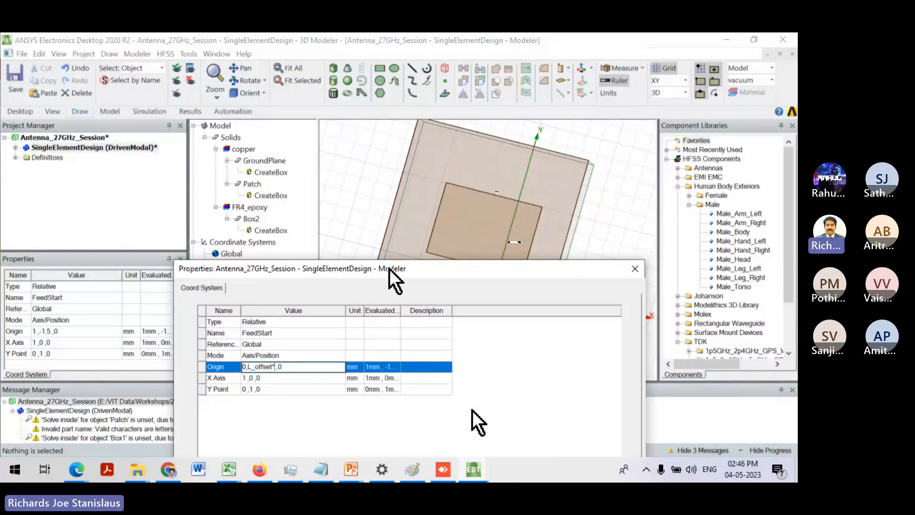
pyautogui.write('-L/2')
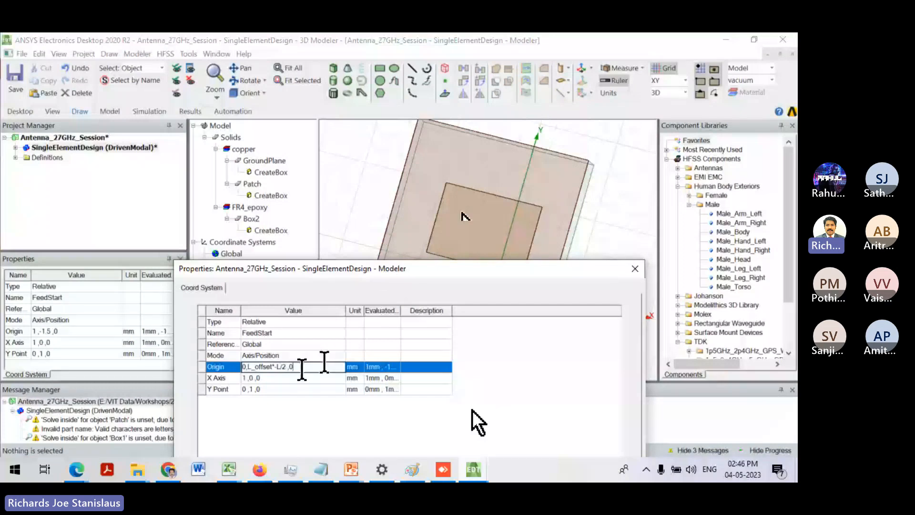
# - Try to set the Z coordinate of the FeedStart origin to -z_feed and commit the origin expression
pyautogui.press('BackSpace')
pyautogui.press('BackSpace')
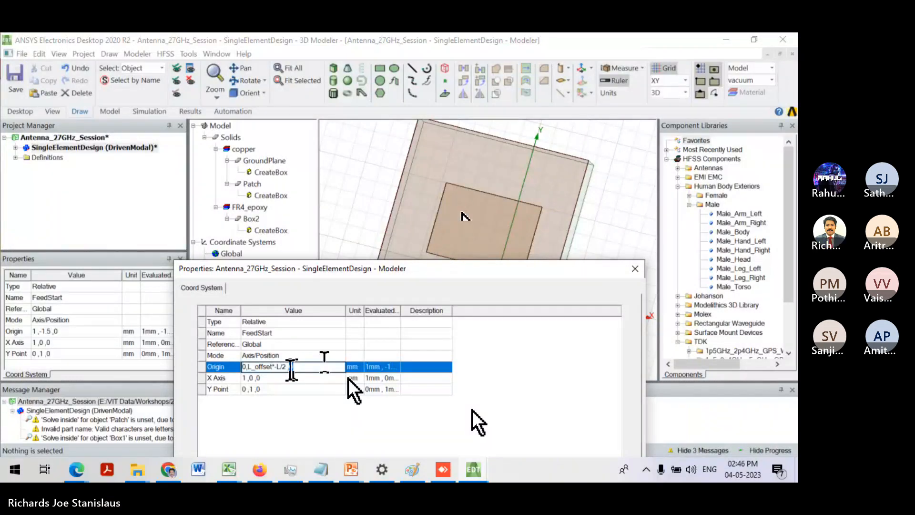
pyautogui.write(',-')
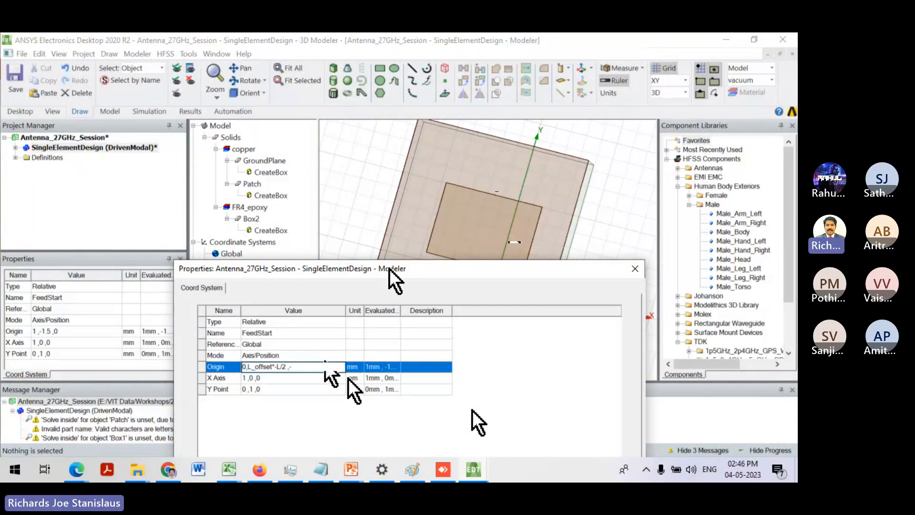
pyautogui.press('BackSpace')
pyautogui.write('-z')
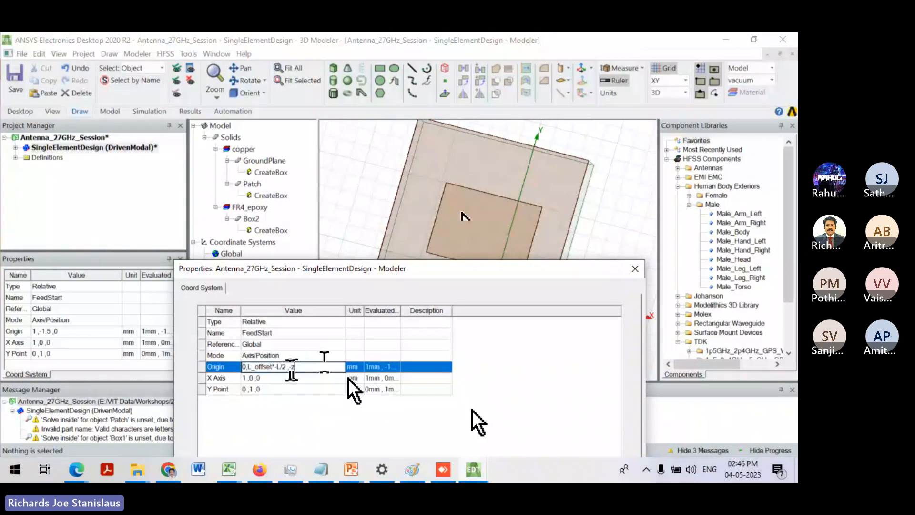
pyautogui.write('_')
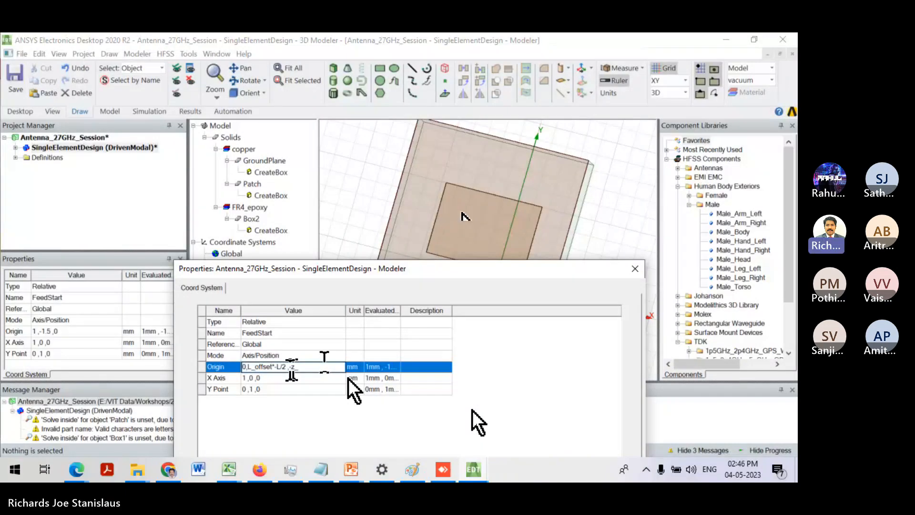
pyautogui.write('feed')
pyautogui.press('Return')
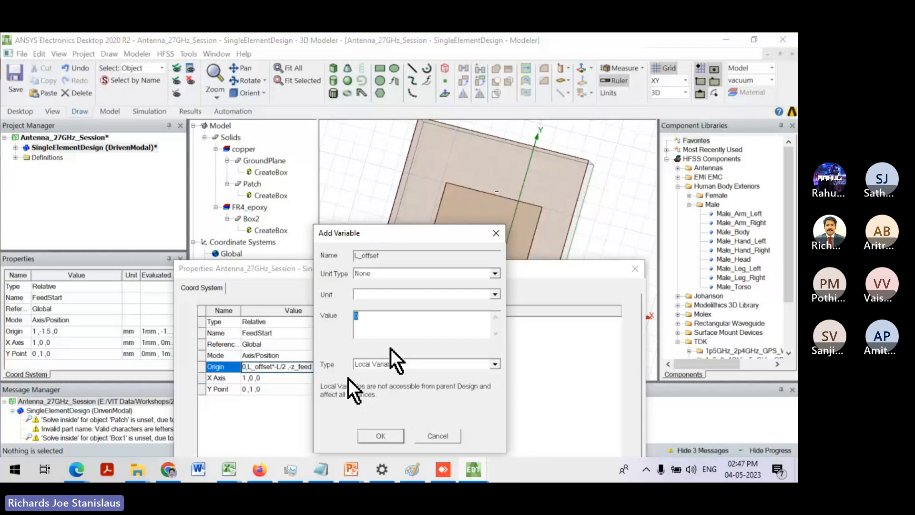
# - Define the local variables L_offset as 0.77 and z_feed as 1 mm, and close the FeedStart properties
pyautogui.write('0.77')
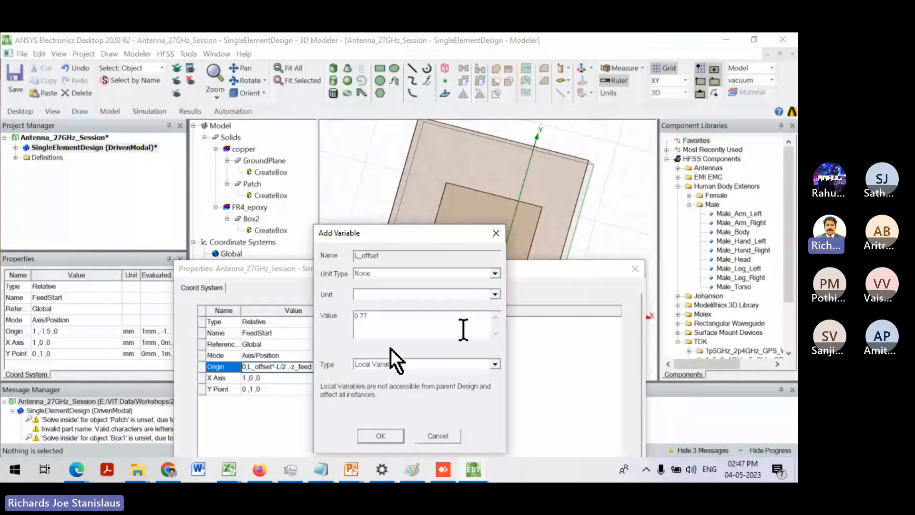
pyautogui.click(397, 436)
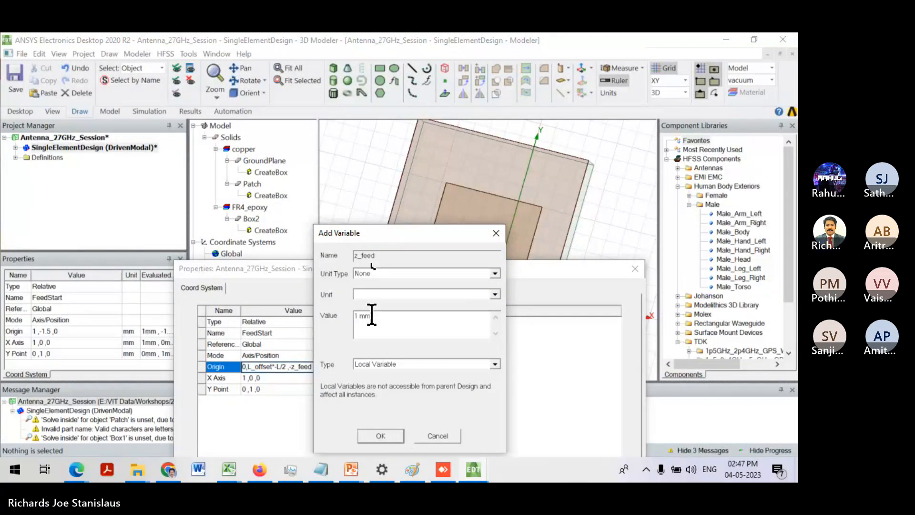
pyautogui.click(381, 436)
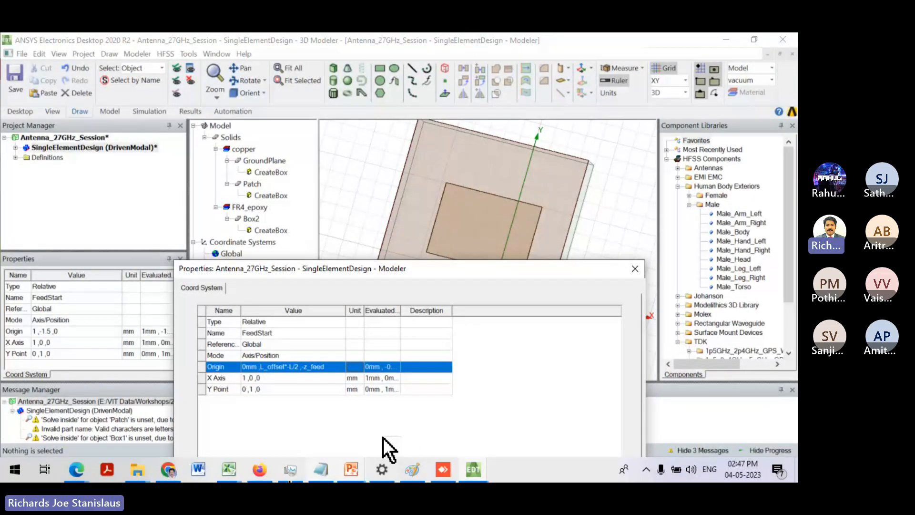
pyautogui.click(535, 204)
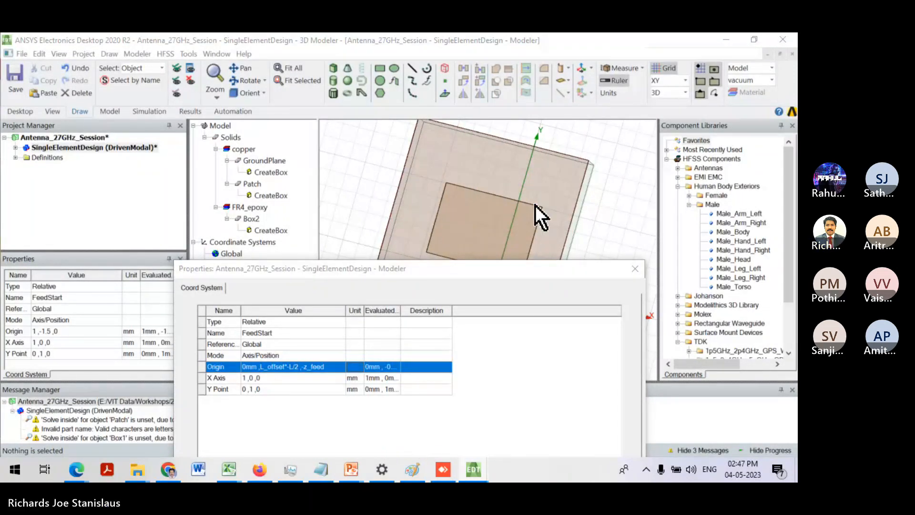
pyautogui.press('Return')
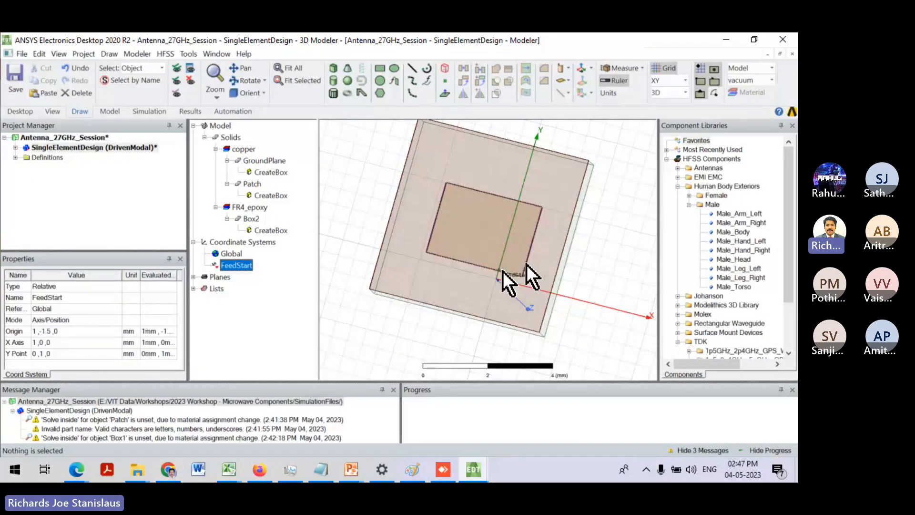
# - Recheck the FeedStart properties without changing them and make Global the working coordinate system
pyautogui.doubleClick(244, 265)
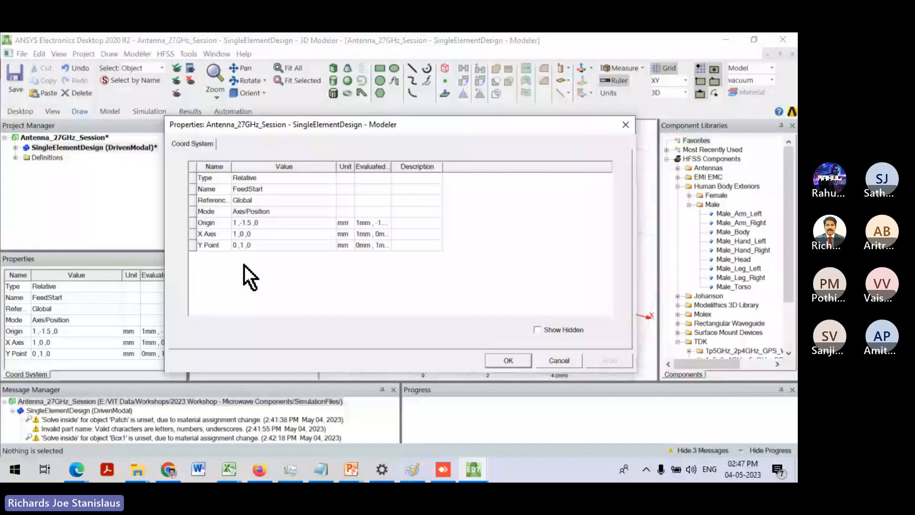
pyautogui.click(569, 362)
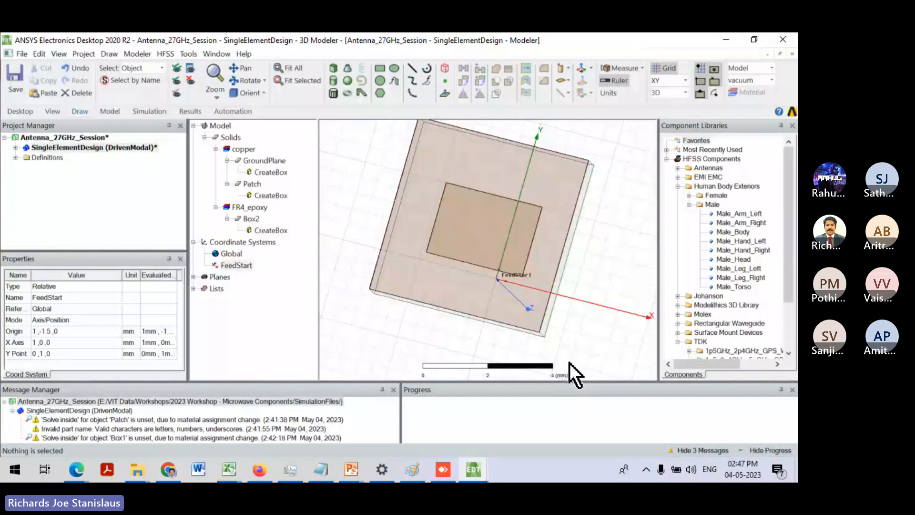
pyautogui.click(219, 254)
pyautogui.doubleClick(218, 256)
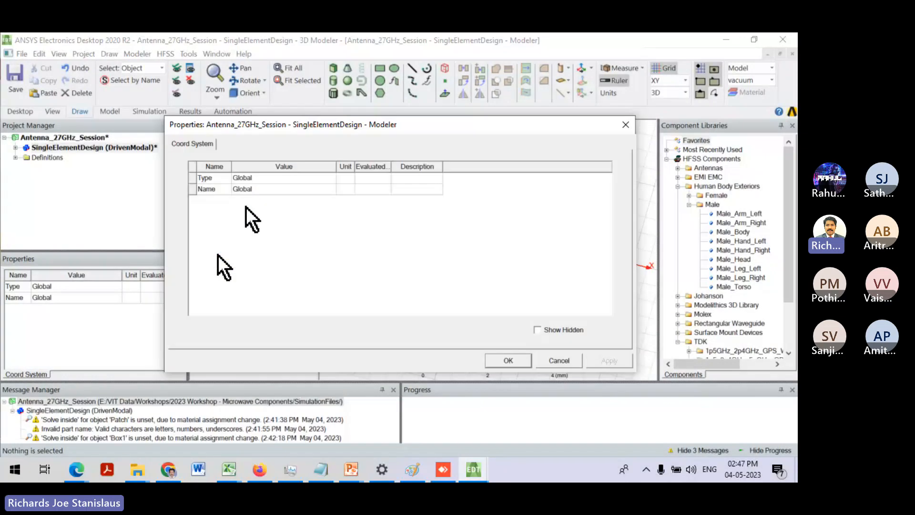
pyautogui.click(556, 361)
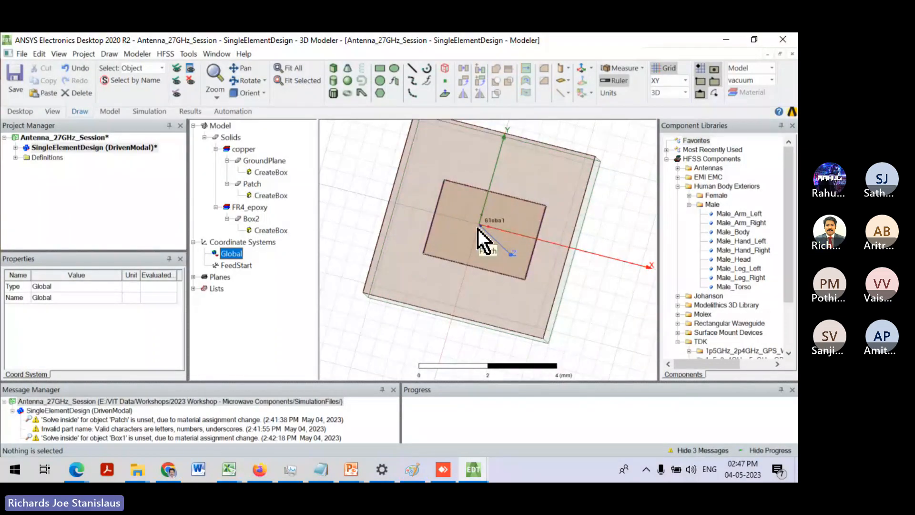
pyautogui.scroll(1, 478, 229)
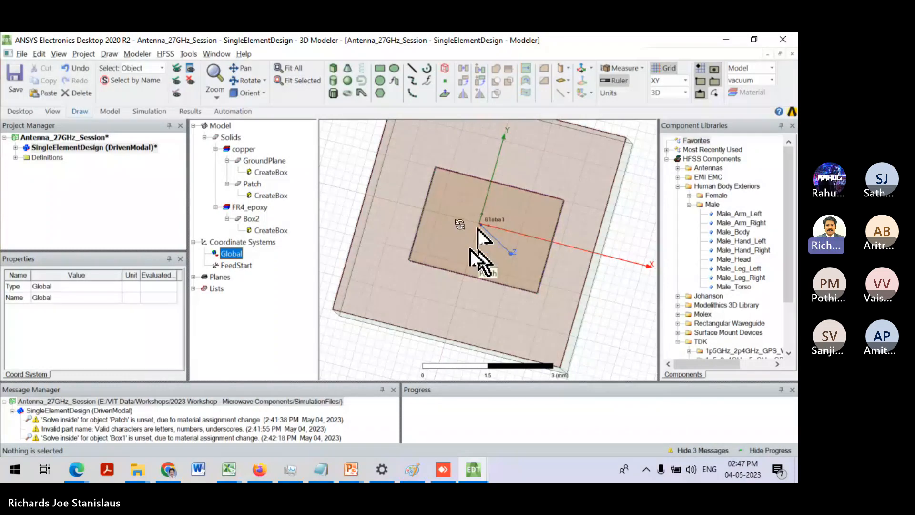
# - Reopen the FeedStart coordinate system's properties and set the X coordinate of its origin to 0
pyautogui.moveTo(461, 225)
pyautogui.mouseDown(button='middle')
pyautogui.moveTo(447, 209)
pyautogui.moveTo(442, 215)
pyautogui.mouseUp(button='middle')
pyautogui.scroll(-3, 442, 214)
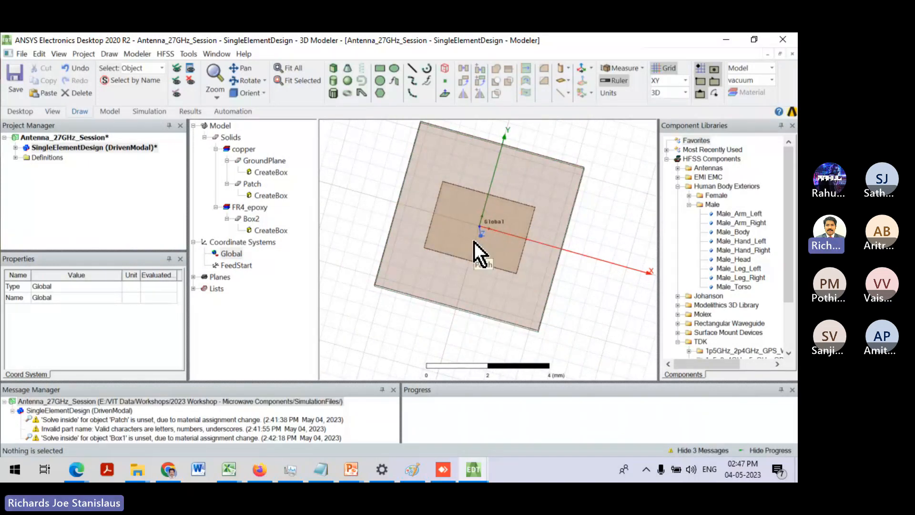
pyautogui.doubleClick(226, 265)
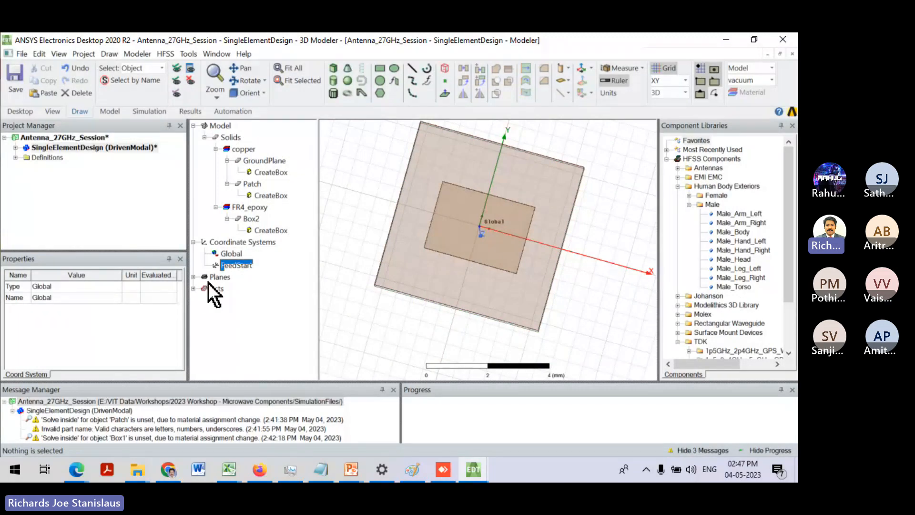
pyautogui.click(263, 223)
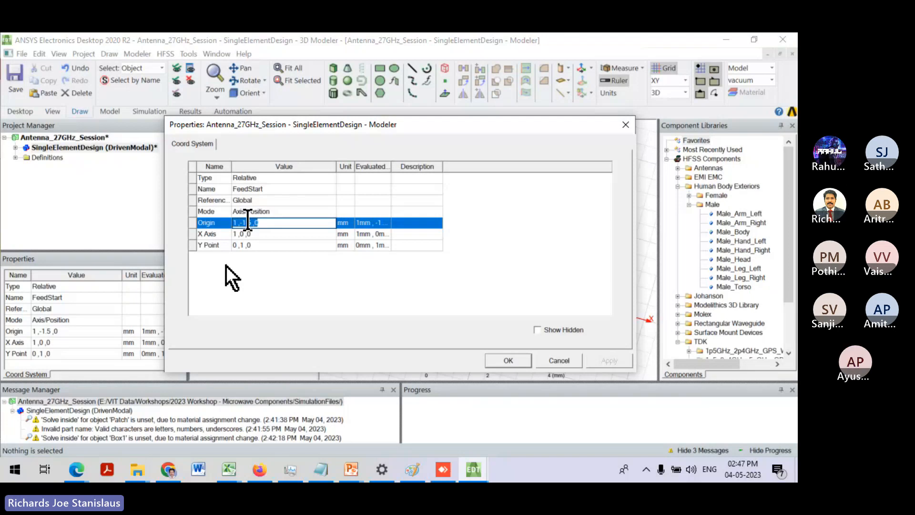
pyautogui.click(235, 223)
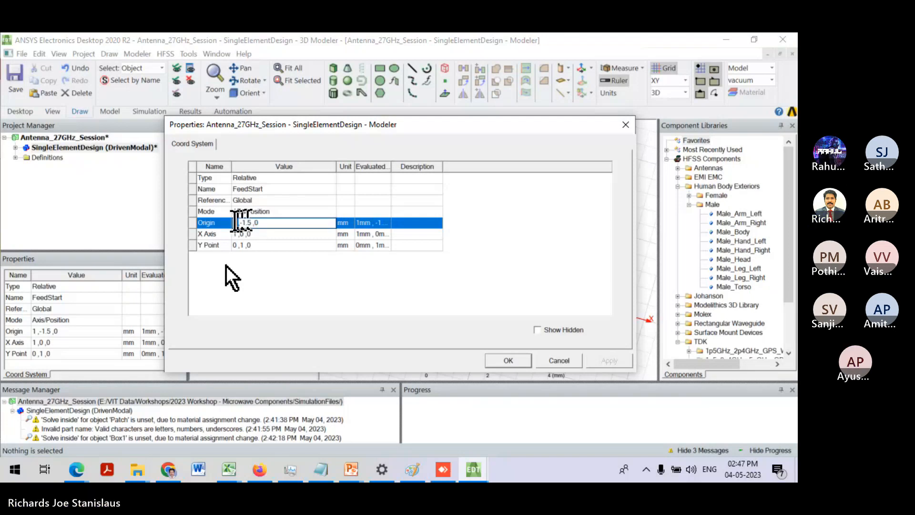
pyautogui.write('0')
# - Set the Y coordinate of the FeedStart origin to the expression L_offset*-L/2 and confirm the properties
pyautogui.moveTo(238, 223); pyautogui.dragTo(250, 222)
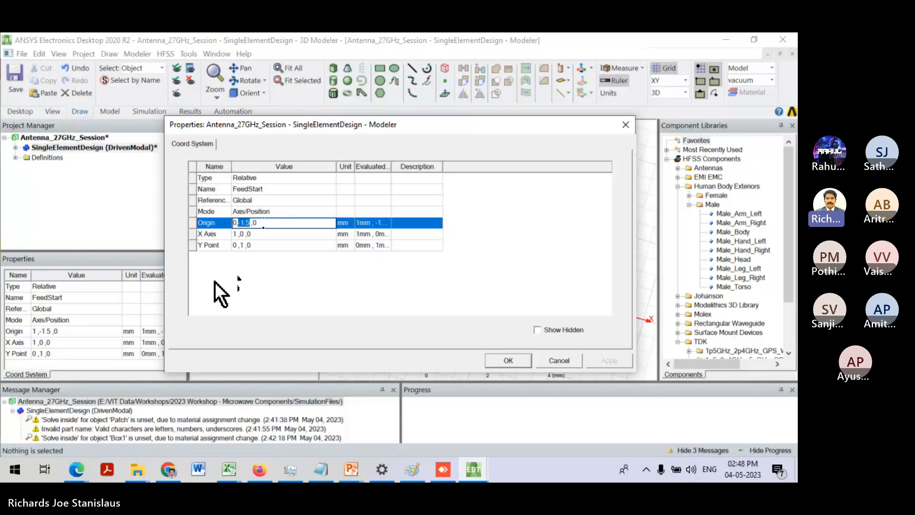
pyautogui.write('L_offset')
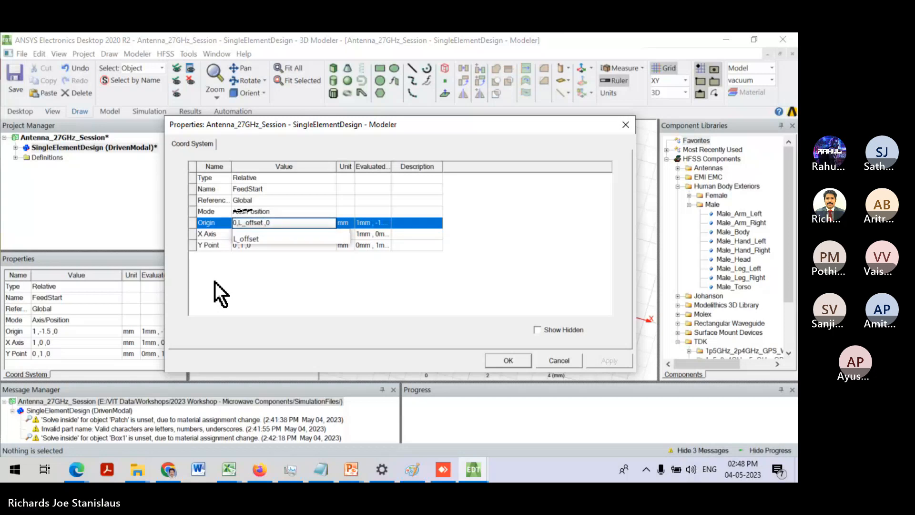
pyautogui.write('*')
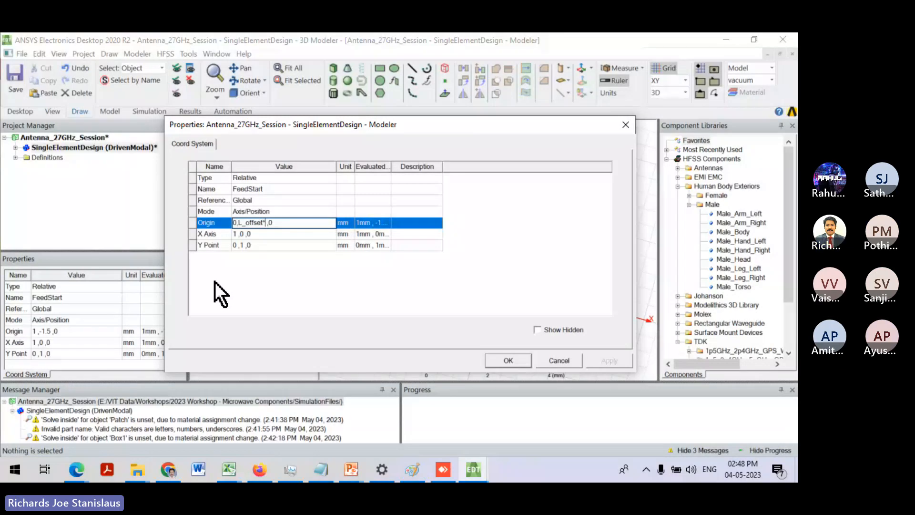
pyautogui.write('-L')
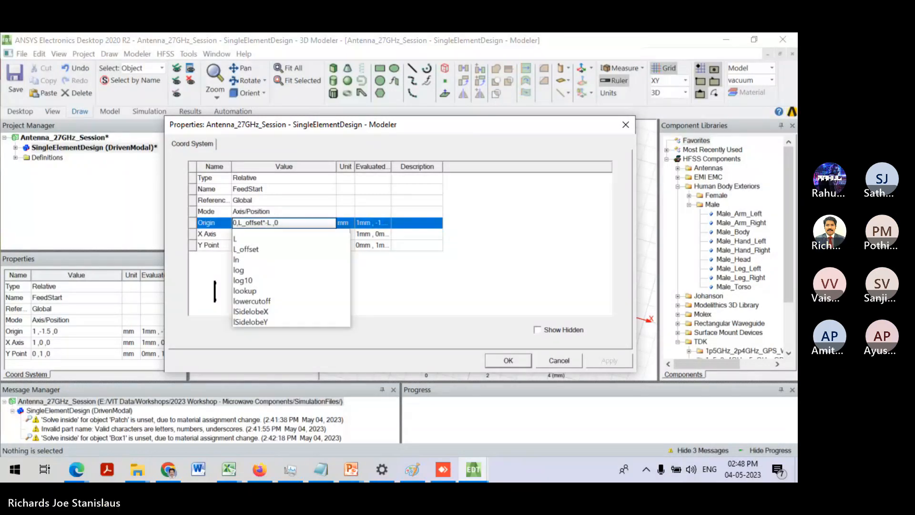
pyautogui.write('/2')
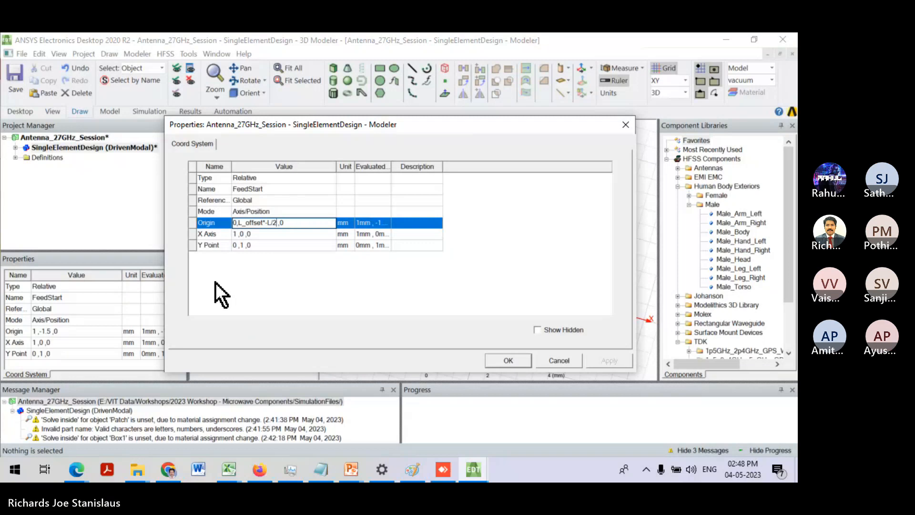
pyautogui.click(216, 282)
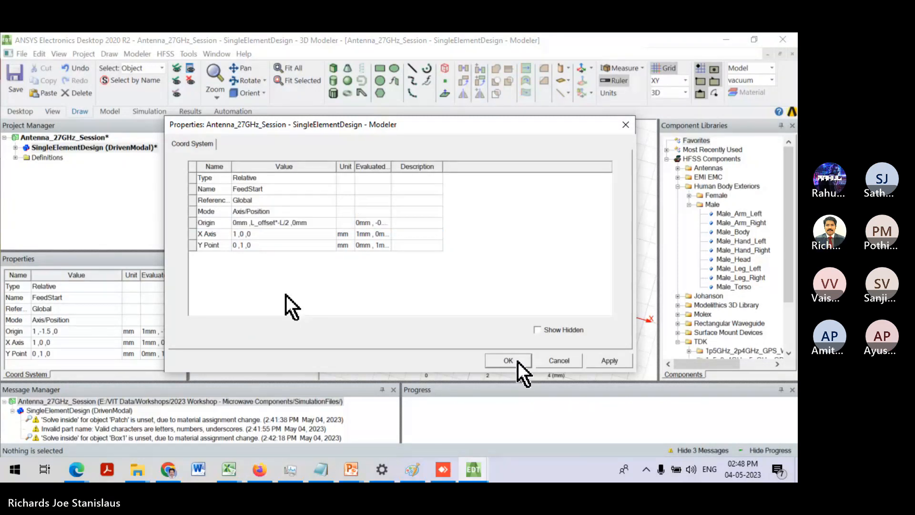
pyautogui.click(508, 360)
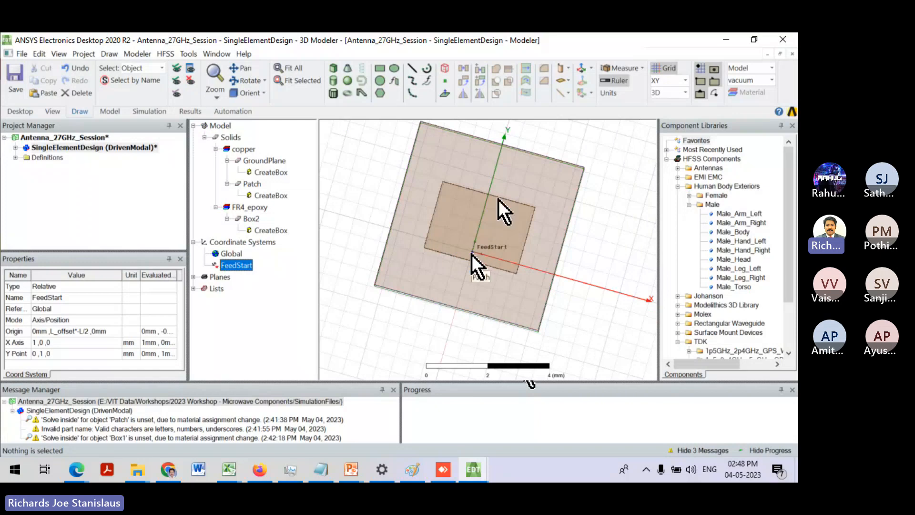
# - Examine where the FeedStart origin sits relative to the patch, substrate and ground plane, and recheck its origin expression
pyautogui.scroll(3, 471, 254)
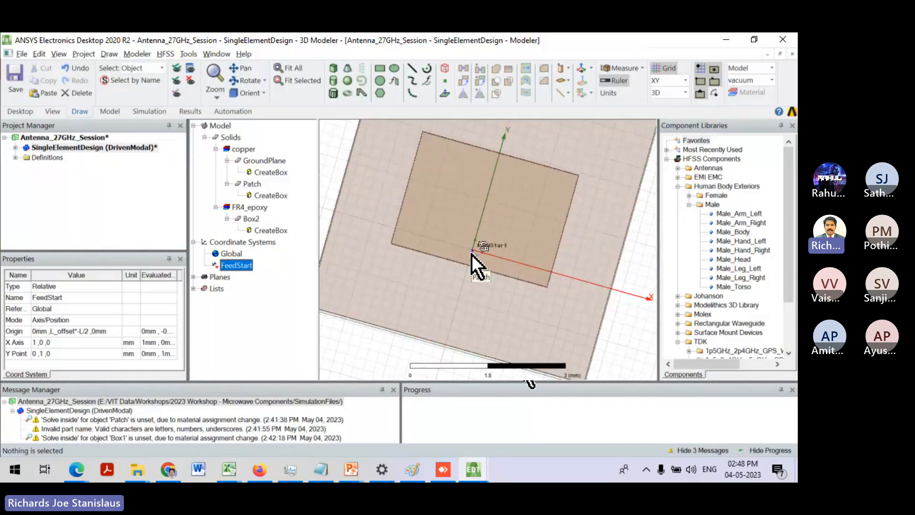
pyautogui.moveTo(490, 242)
pyautogui.keyDown('alt'); pyautogui.mouseDown()
pyautogui.moveTo(488, 164)
pyautogui.moveTo(494, 224)
pyautogui.mouseUp(); pyautogui.keyUp('alt')
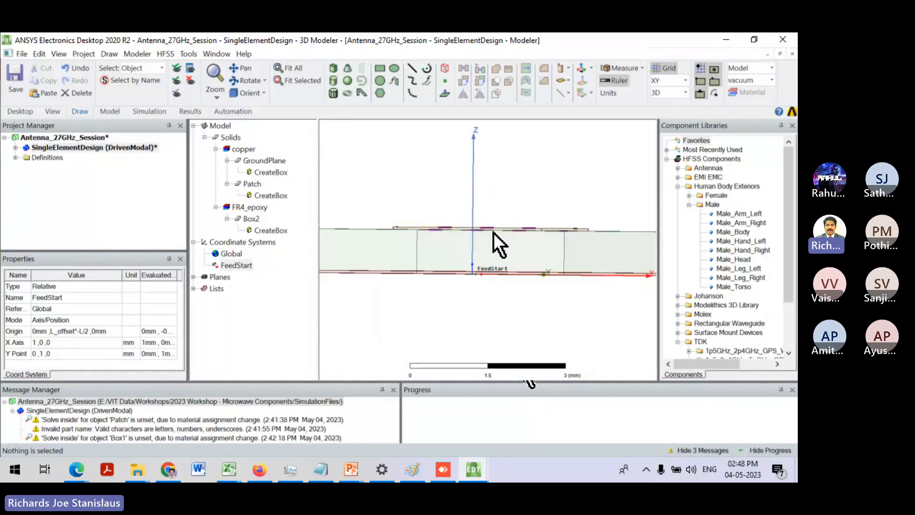
pyautogui.scroll(1, 491, 257)
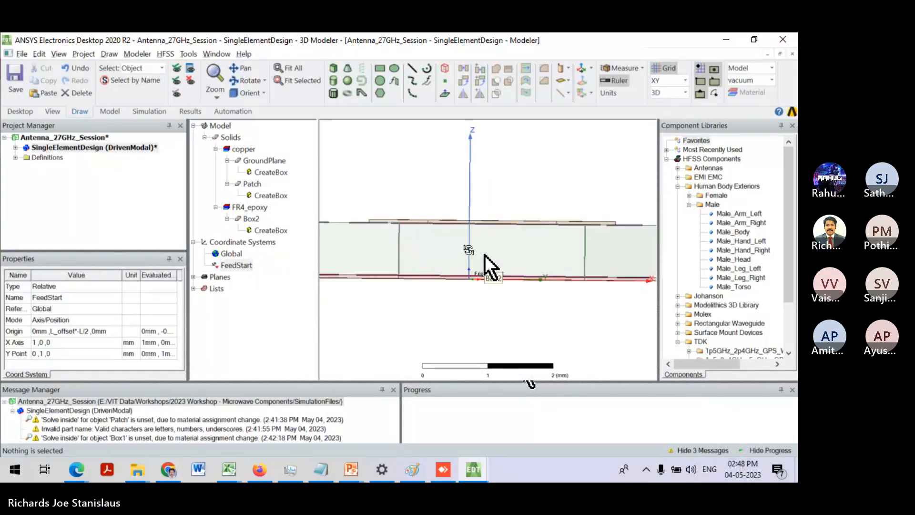
pyautogui.keyDown('alt'); pyautogui.moveTo(468, 250); pyautogui.dragTo(508, 292); pyautogui.keyUp('alt')
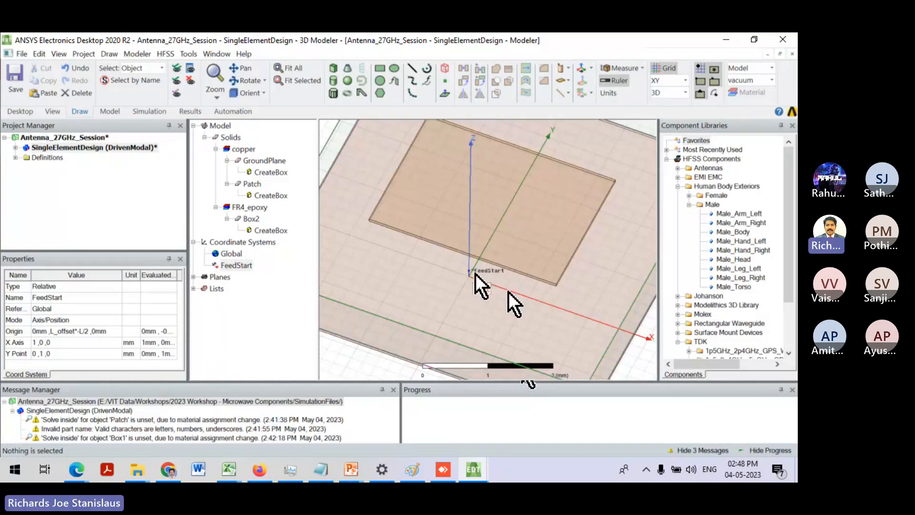
pyautogui.keyDown('alt'); pyautogui.moveTo(509, 292); pyautogui.dragTo(462, 297); pyautogui.keyUp('alt')
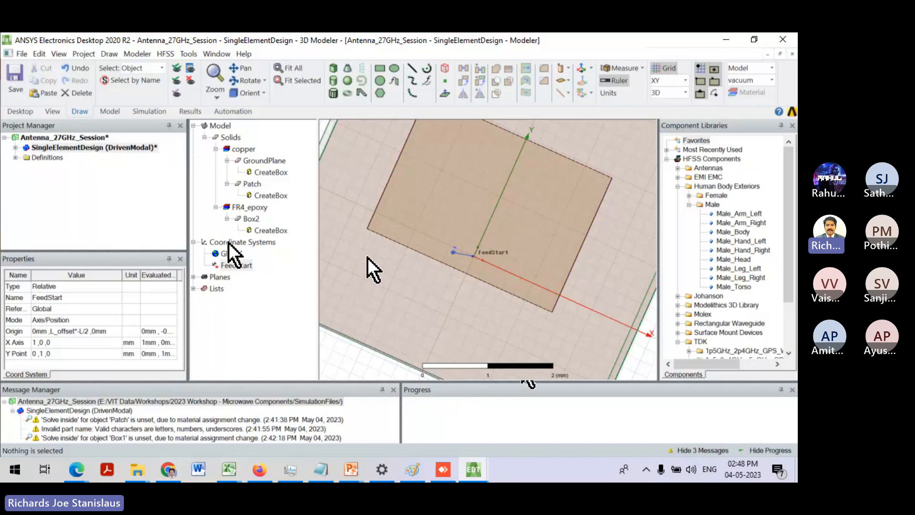
pyautogui.doubleClick(233, 265)
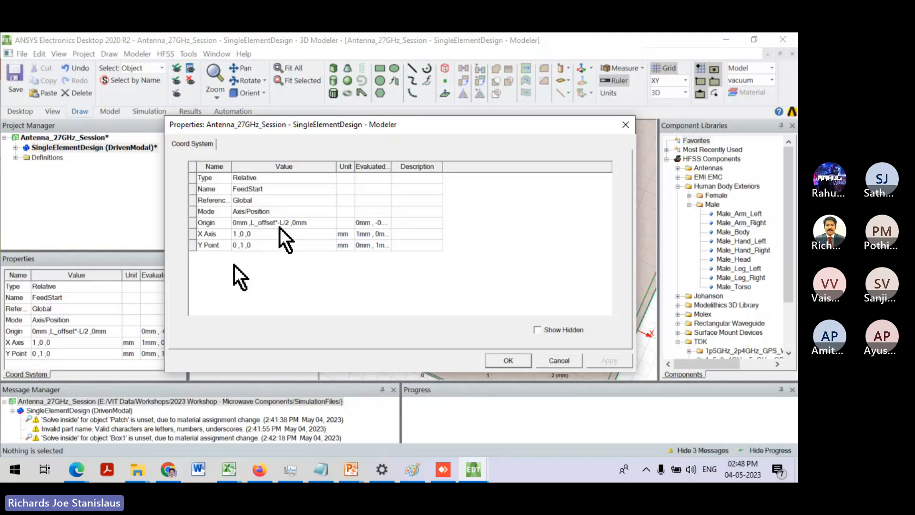
pyautogui.click(516, 358)
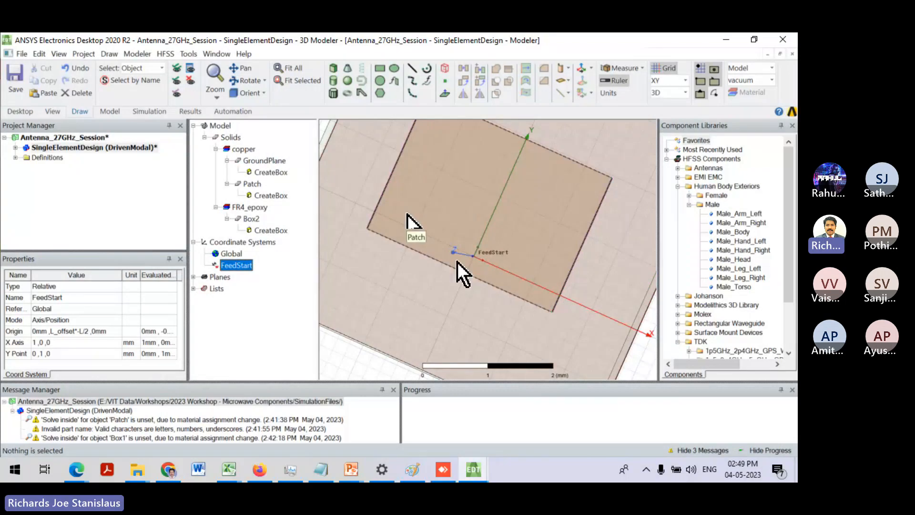
pyautogui.scroll(3, 467, 261)
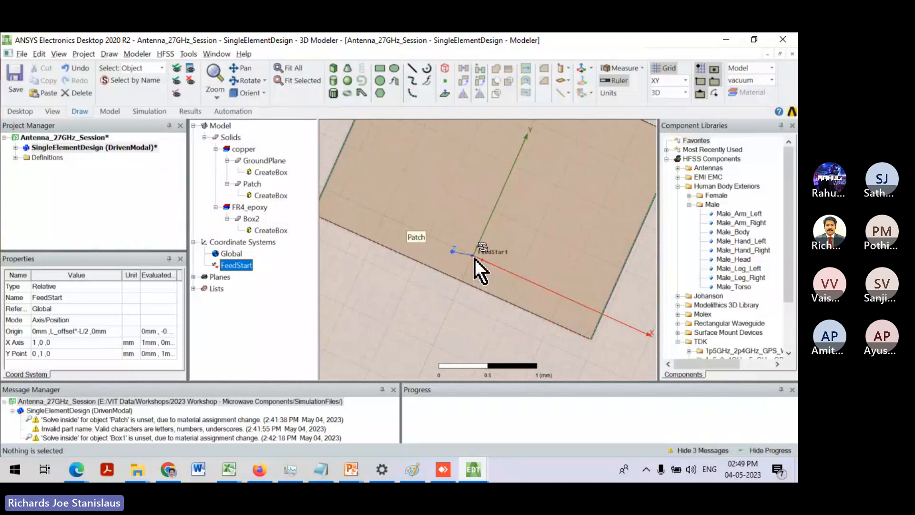
pyautogui.keyDown('alt'); pyautogui.moveTo(475, 259); pyautogui.dragTo(515, 172); pyautogui.keyUp('alt')
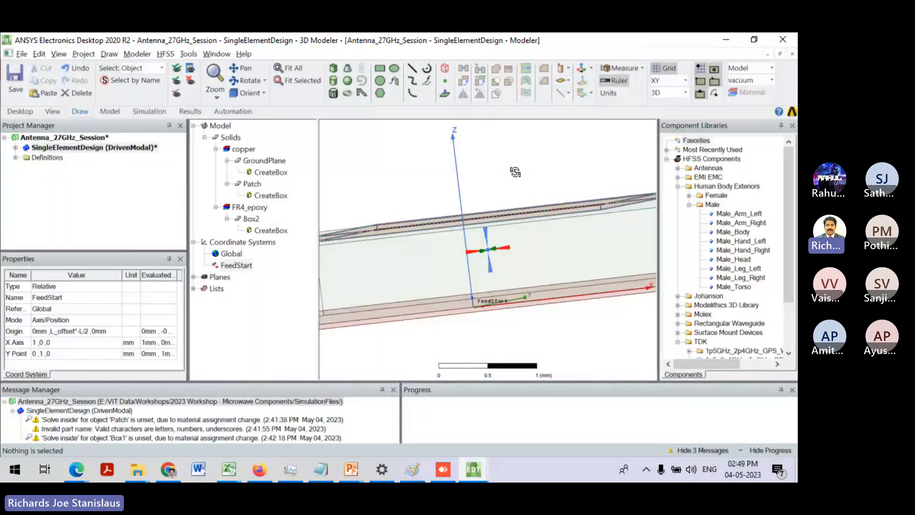
pyautogui.doubleClick(270, 230)
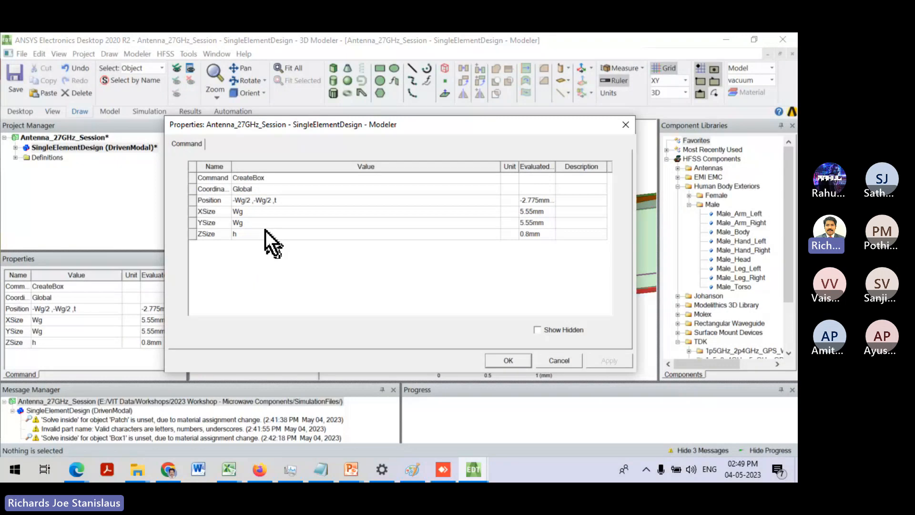
pyautogui.click(265, 231)
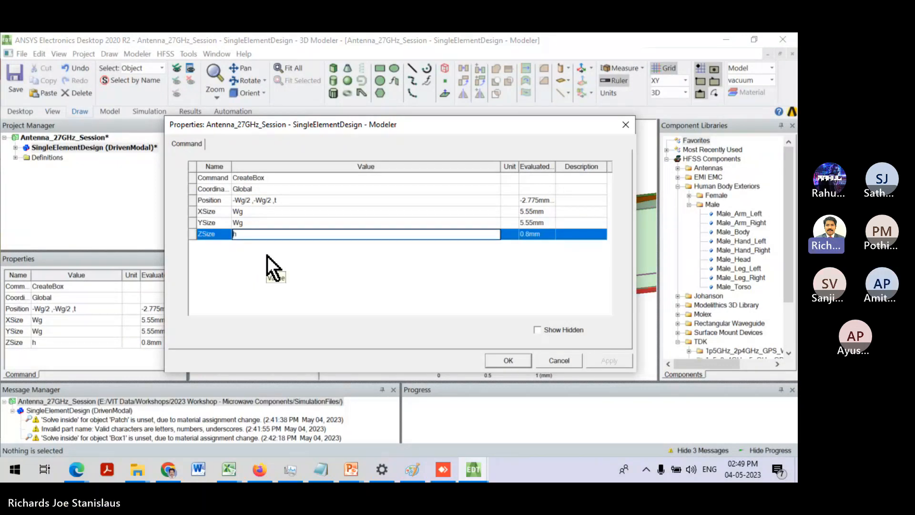
pyautogui.press('Delete')
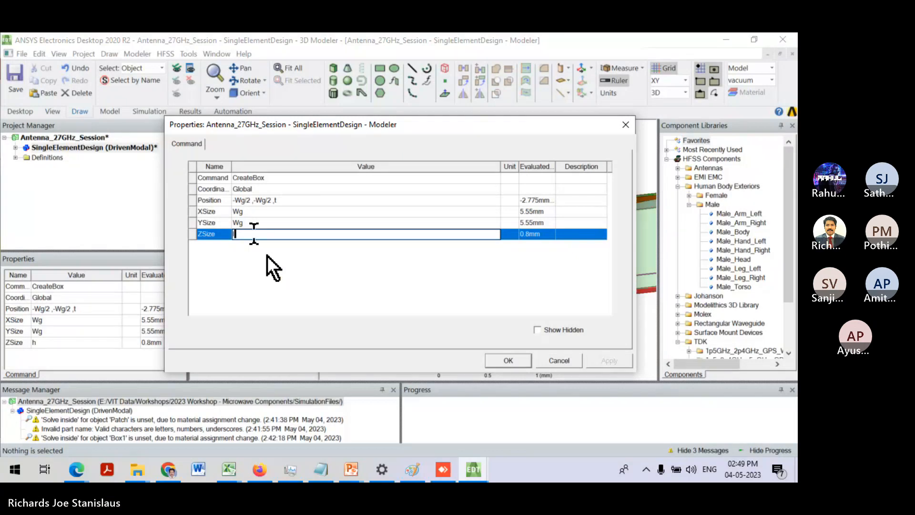
pyautogui.press('Escape')
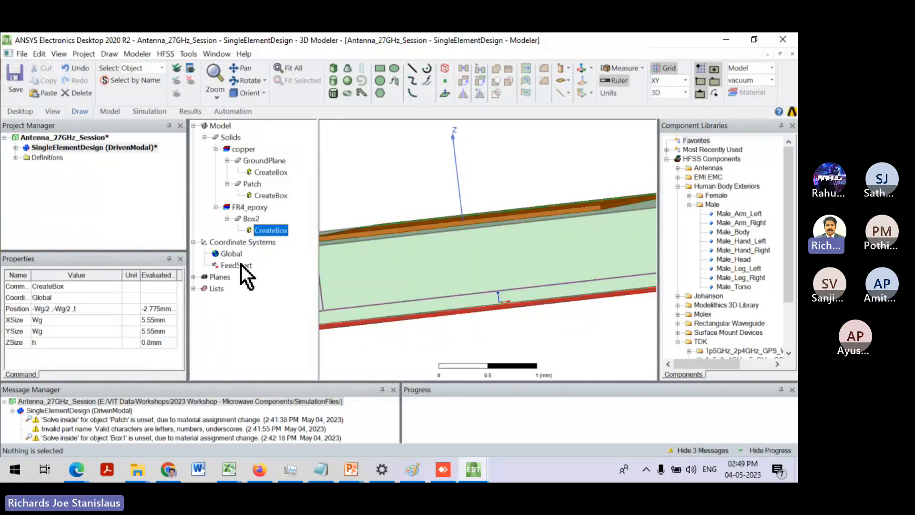
# - Set the Z coordinate of the FeedStart origin to -z_feed and confirm the properties
pyautogui.doubleClick(241, 264)
pyautogui.click(261, 233)
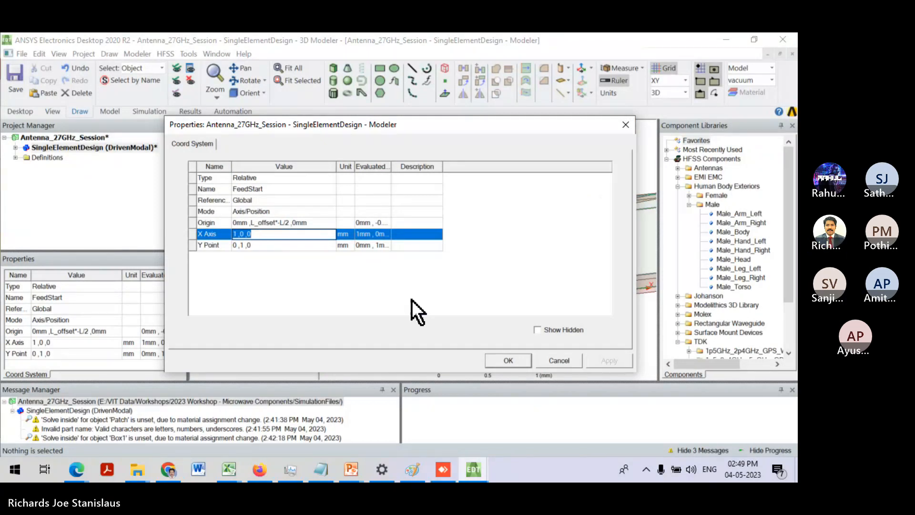
pyautogui.click(295, 222)
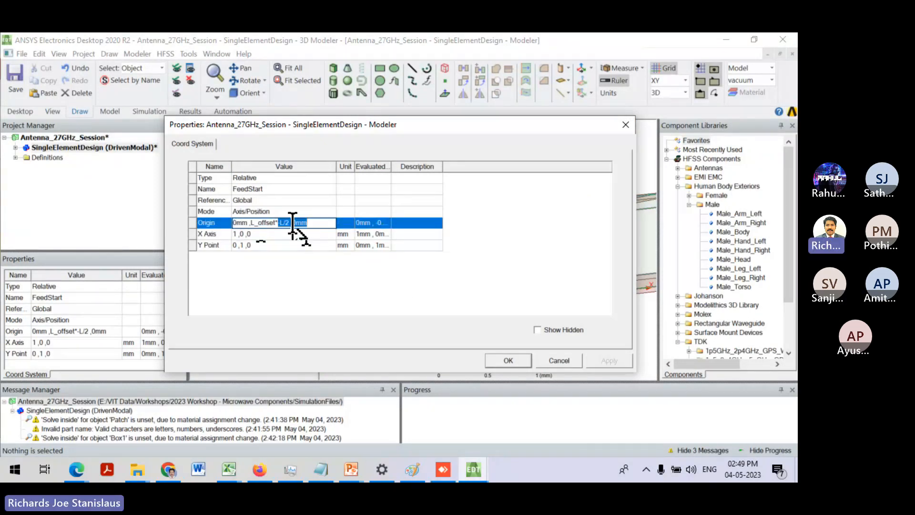
pyautogui.moveTo(293, 223); pyautogui.dragTo(317, 223)
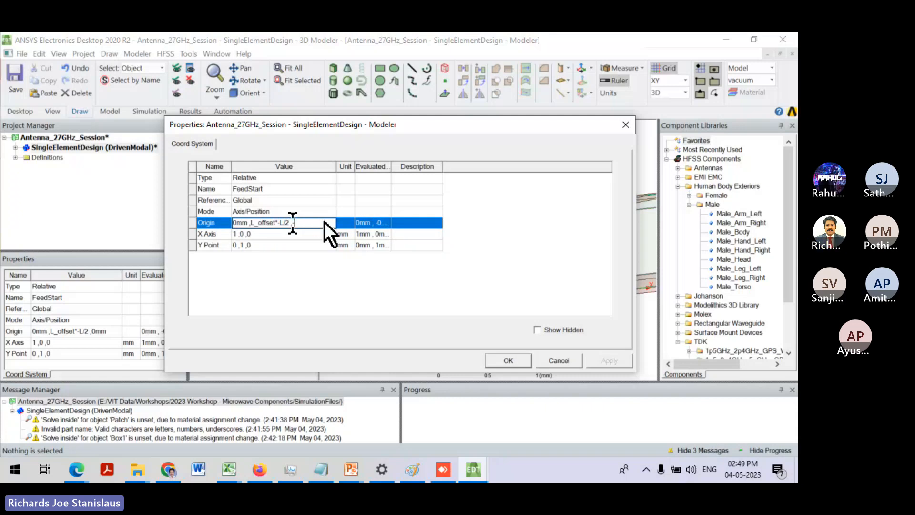
pyautogui.write('-z_feed')
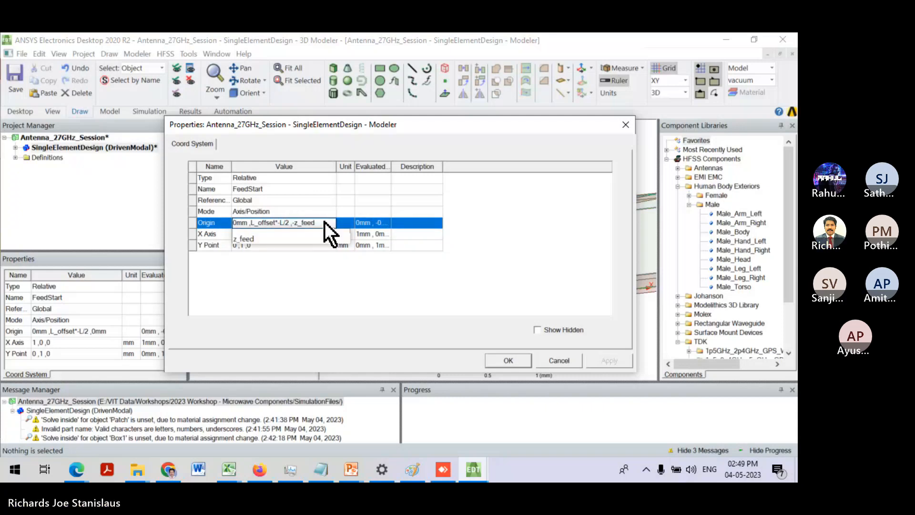
pyautogui.press('Tab')
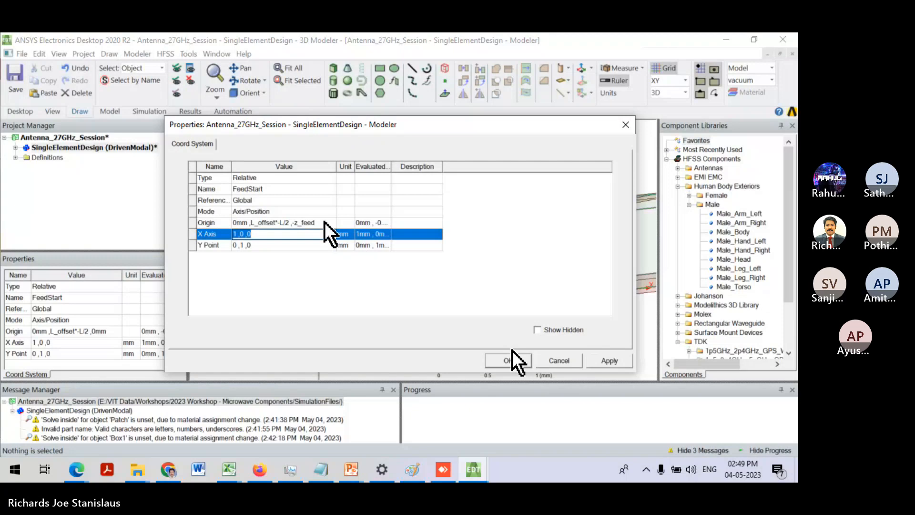
pyautogui.click(512, 357)
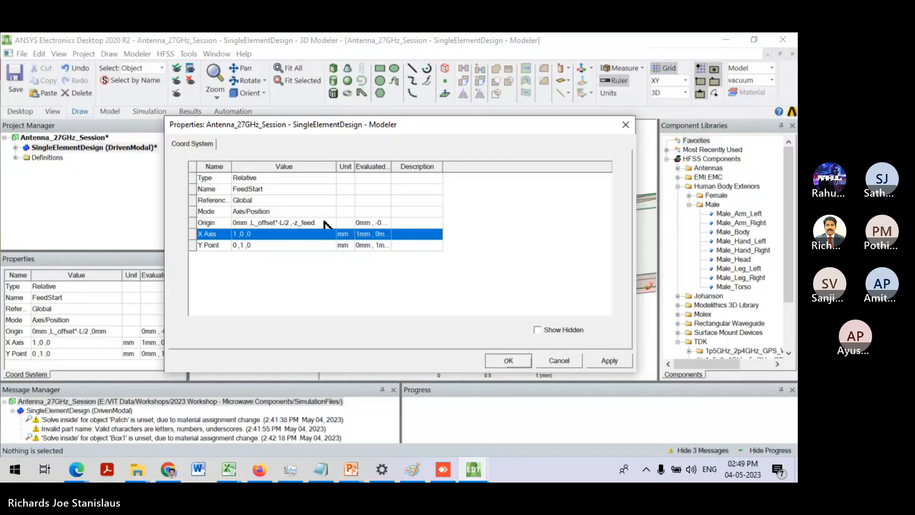
# - Draw a cylinder at the FeedStart origin below the ground plane, about 0.4 mm in radius and 0.8 mm tall
pyautogui.scroll(-4, 480, 231)
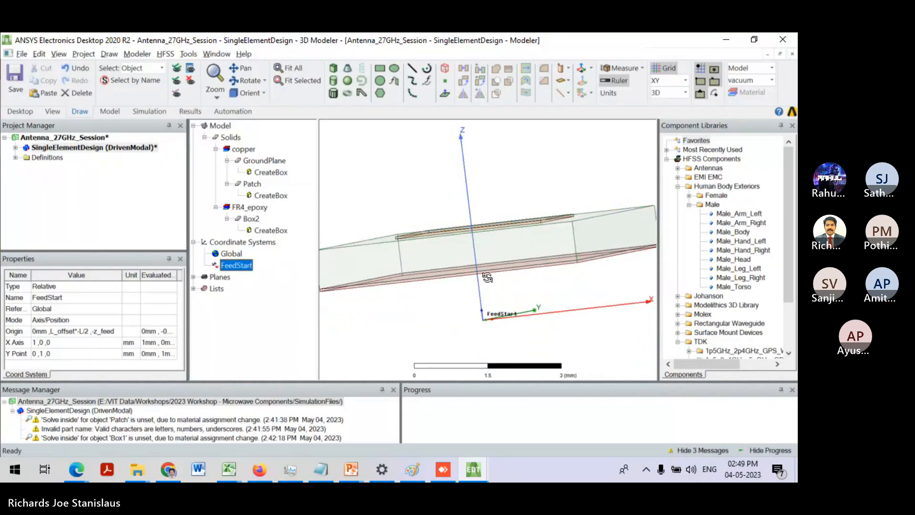
pyautogui.moveTo(486, 276)
pyautogui.keyDown('alt'); pyautogui.mouseDown()
pyautogui.moveTo(460, 244)
pyautogui.moveTo(468, 275)
pyautogui.mouseUp(); pyautogui.keyUp('alt')
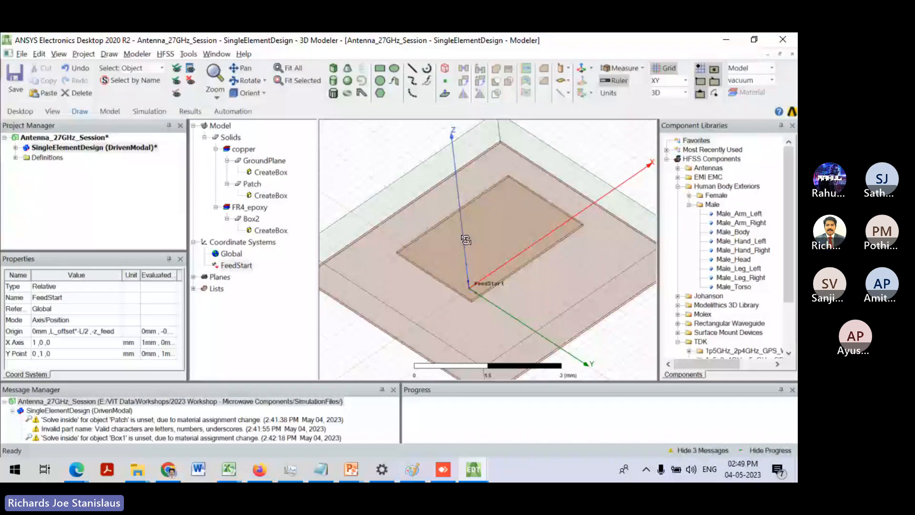
pyautogui.keyDown('alt'); pyautogui.moveTo(466, 239); pyautogui.dragTo(471, 263); pyautogui.keyUp('alt')
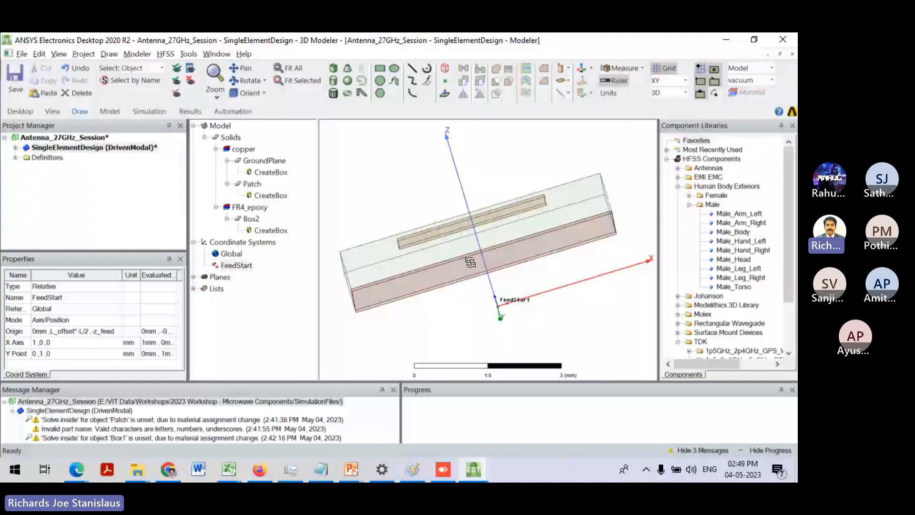
pyautogui.keyDown('alt'); pyautogui.moveTo(470, 262); pyautogui.dragTo(499, 272); pyautogui.keyUp('alt')
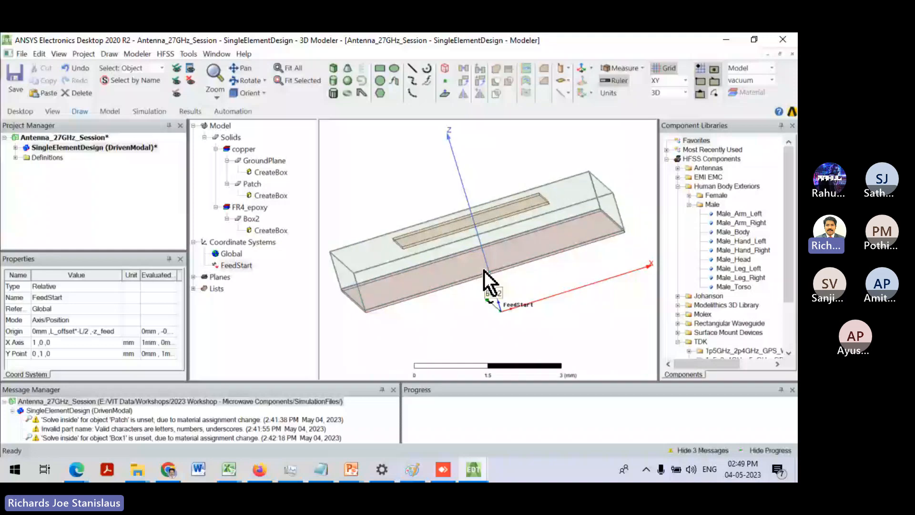
pyautogui.click(335, 80)
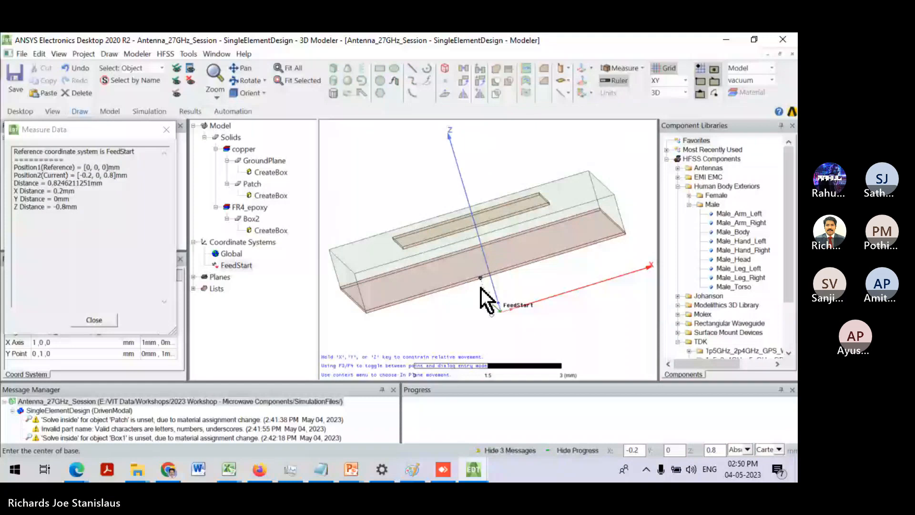
pyautogui.click(499, 305)
pyautogui.click(519, 303)
pyautogui.click(530, 330)
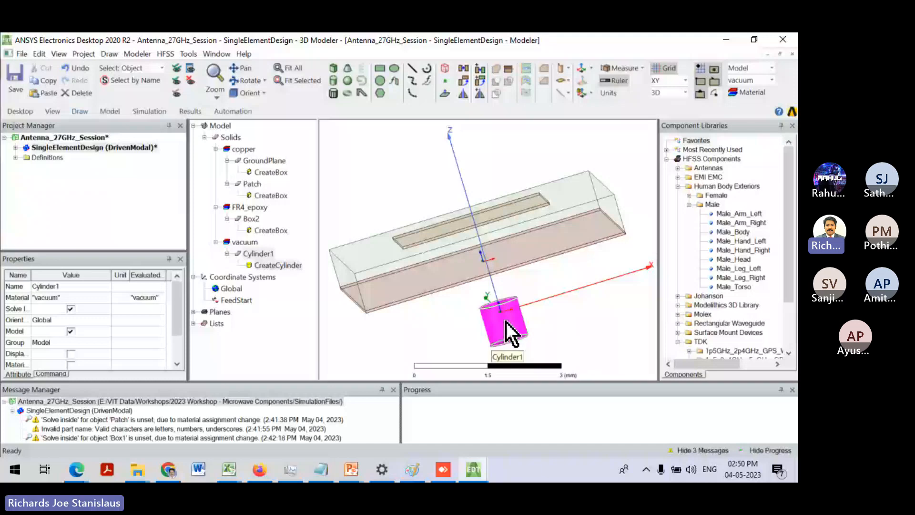
pyautogui.scroll(-1, 506, 322)
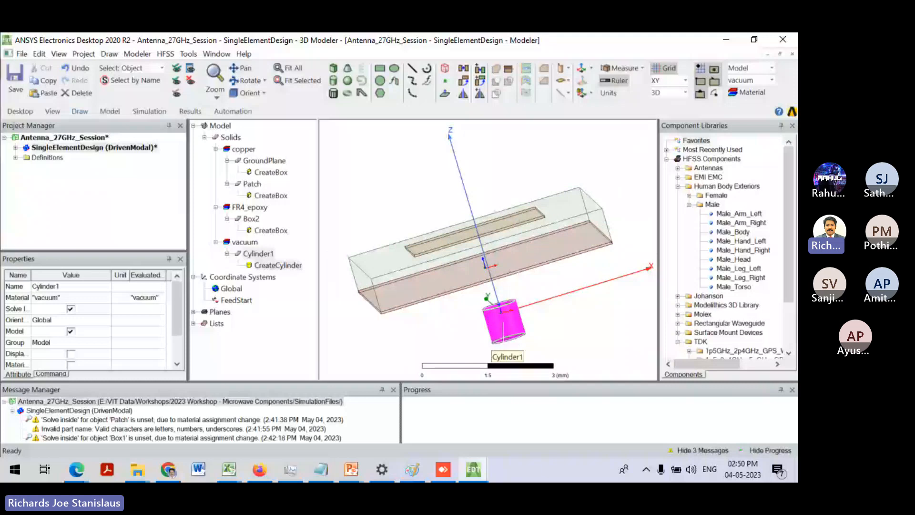
pyautogui.moveTo(504, 329); pyautogui.dragTo(554, 348, button='middle')
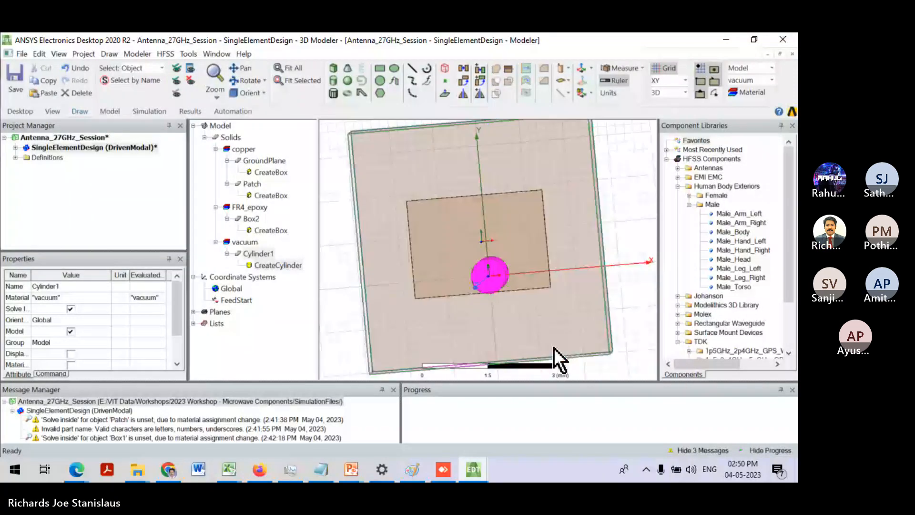
pyautogui.doubleClick(267, 266)
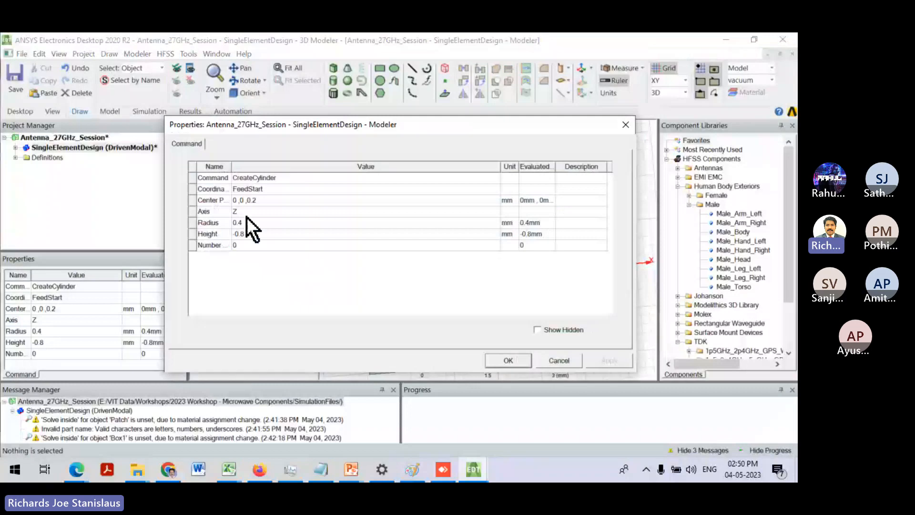
pyautogui.click(263, 200)
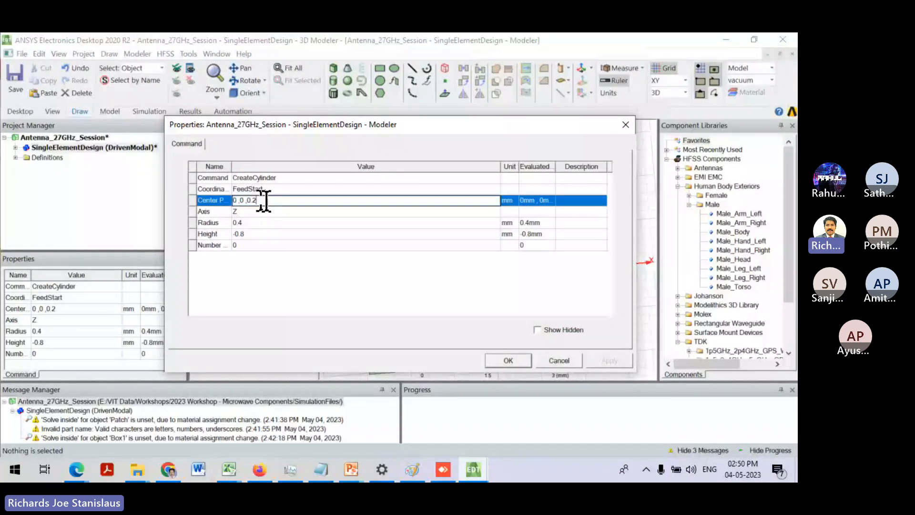
pyautogui.moveTo(258, 200); pyautogui.dragTo(253, 200)
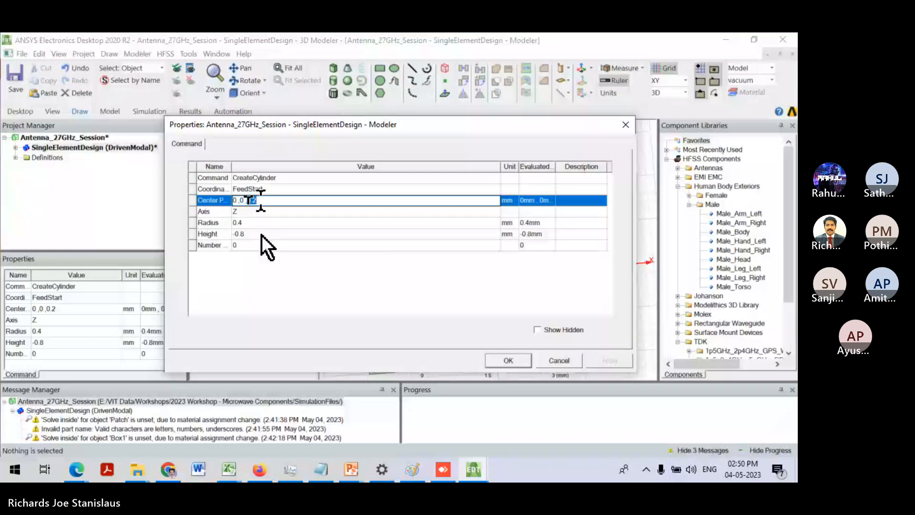
pyautogui.write('r_o')
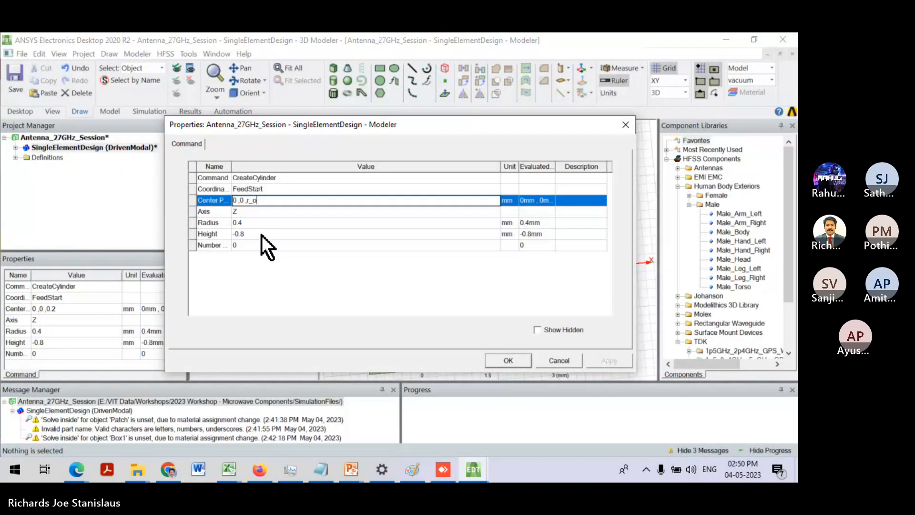
pyautogui.press('BackSpace')
pyautogui.write('i')
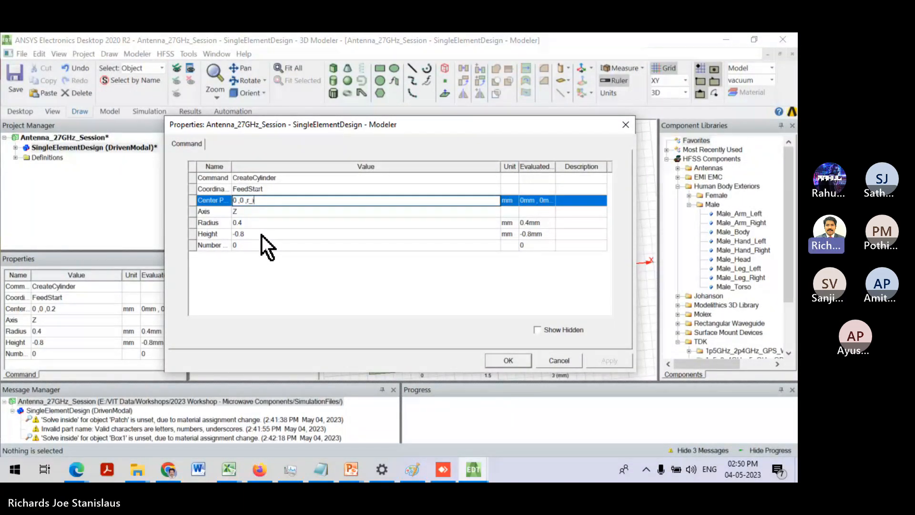
pyautogui.write('nnerCond')
pyautogui.moveTo(286, 202); pyautogui.dragTo(247, 202)
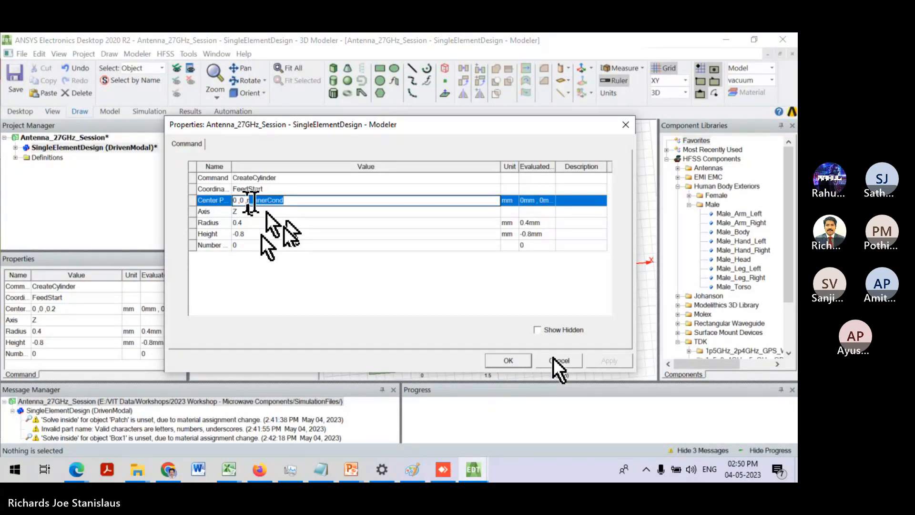
pyautogui.press('BackSpace')
pyautogui.click(554, 362)
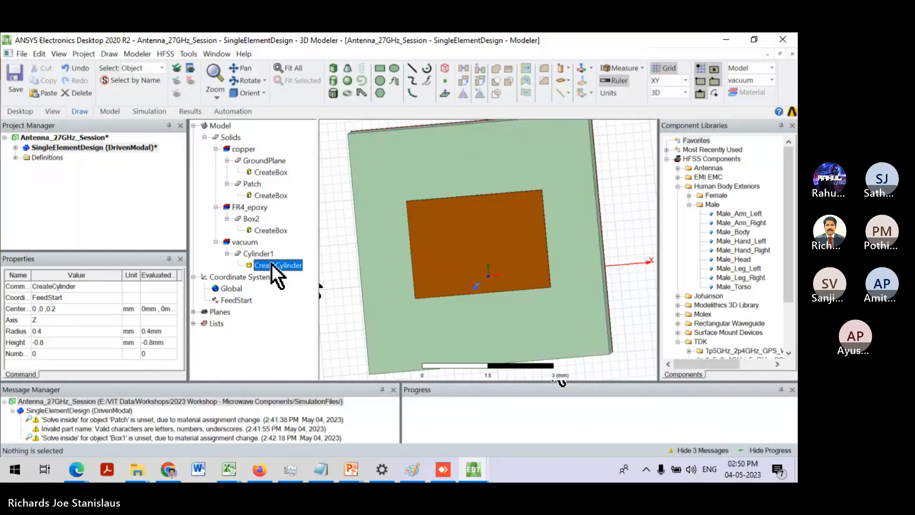
# - Set the feed cylinder's center position to 0, 0, 0 in the FeedStart coordinate system
pyautogui.doubleClick(264, 264)
pyautogui.click(264, 200)
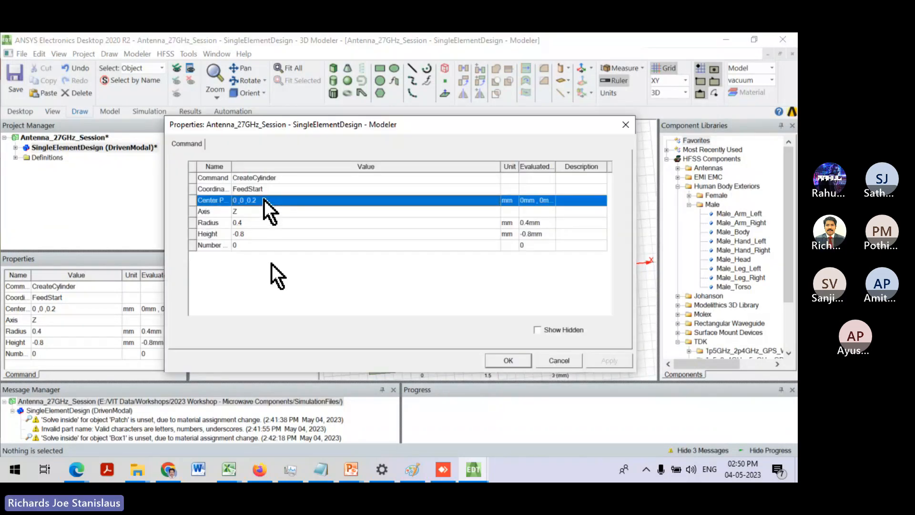
pyautogui.click(264, 200)
pyautogui.press('BackSpace')
pyautogui.press('BackSpace')
pyautogui.press('BackSpace')
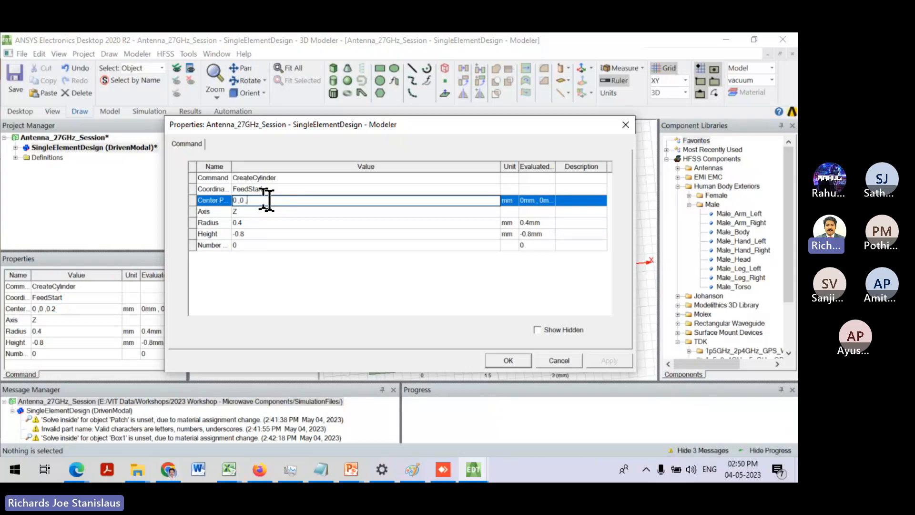
pyautogui.write('0')
pyautogui.press('Return')
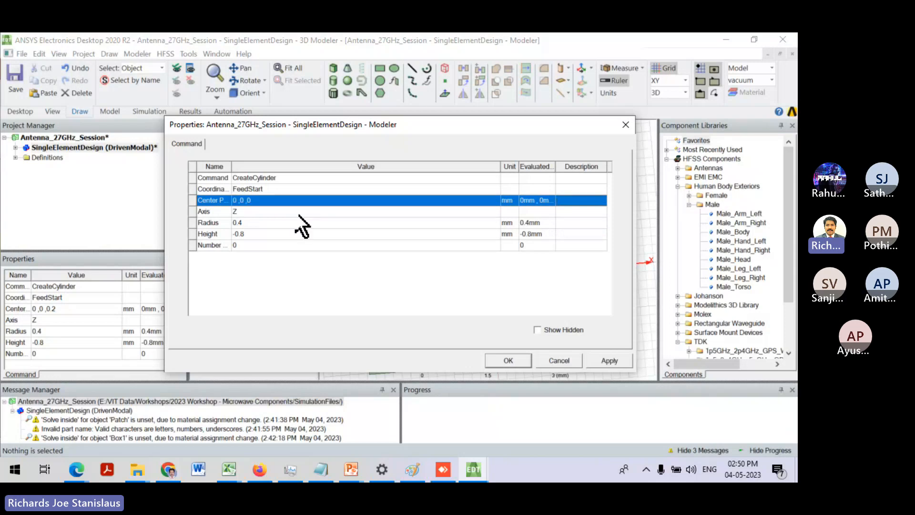
# - Set the feed cylinder's radius to 0.2 mm
pyautogui.click(273, 214)
pyautogui.click(288, 223)
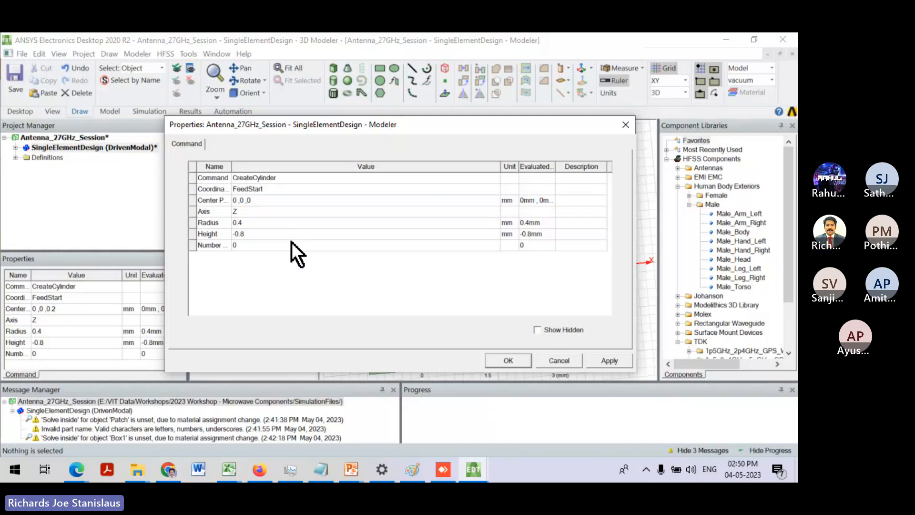
pyautogui.click(271, 234)
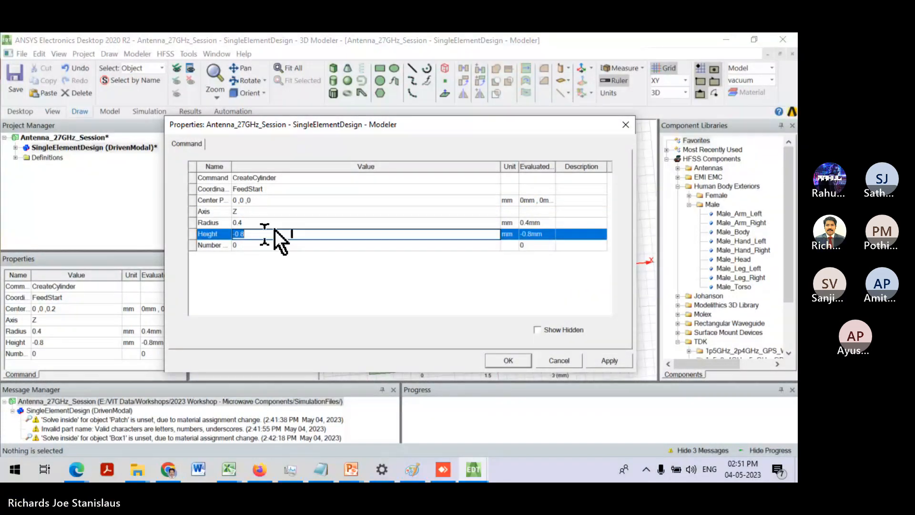
pyautogui.click(265, 223)
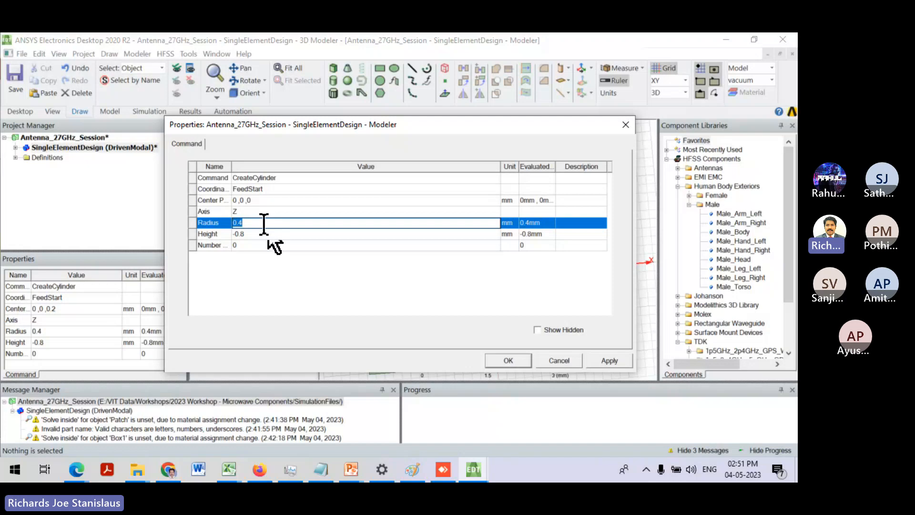
pyautogui.write('0.2')
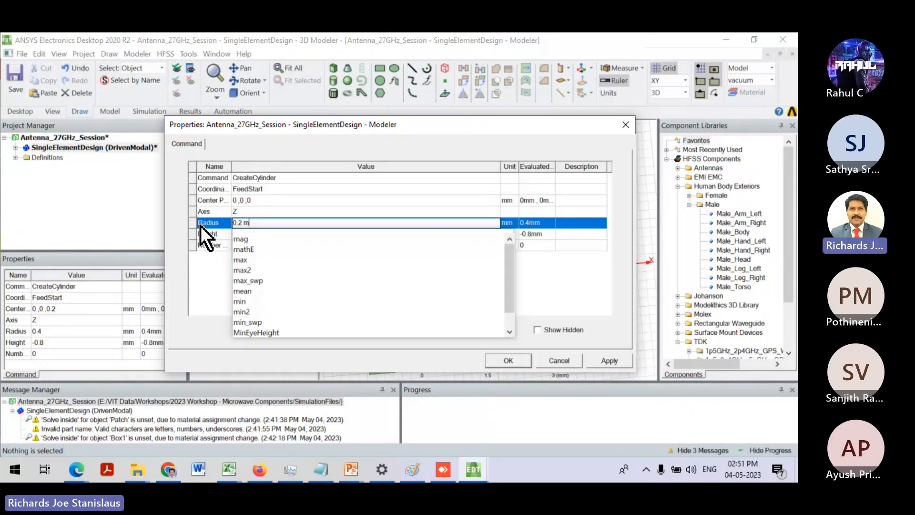
pyautogui.press('Return')
# - Set the feed cylinder's height to the expression z_feed+t+h+t and confirm its properties
pyautogui.click(251, 234)
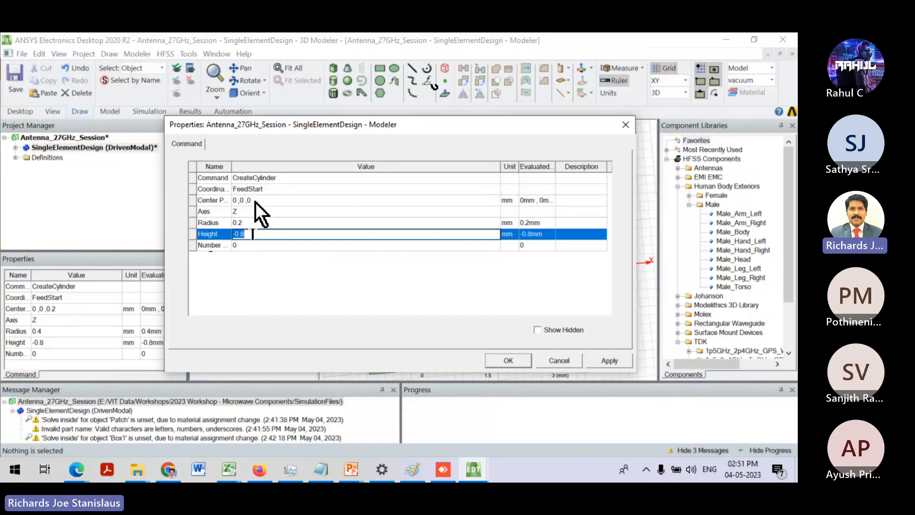
pyautogui.press('BackSpace')
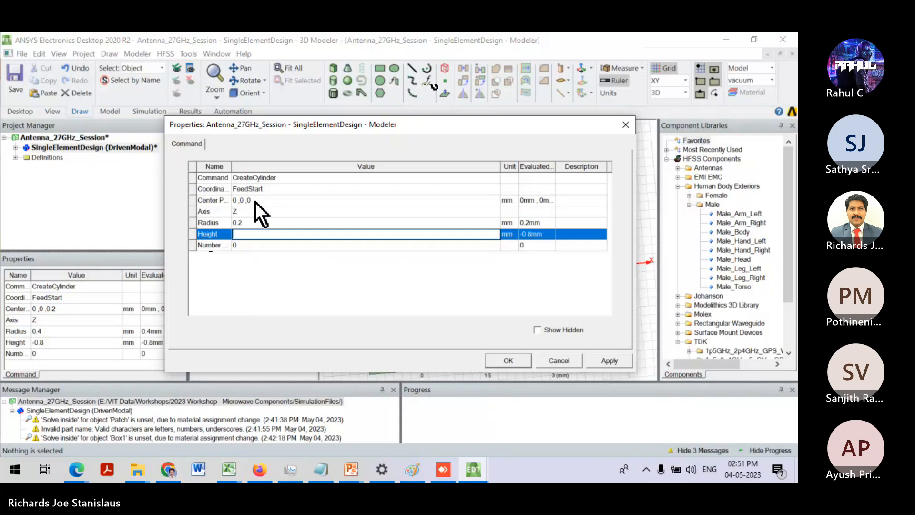
pyautogui.write('z_')
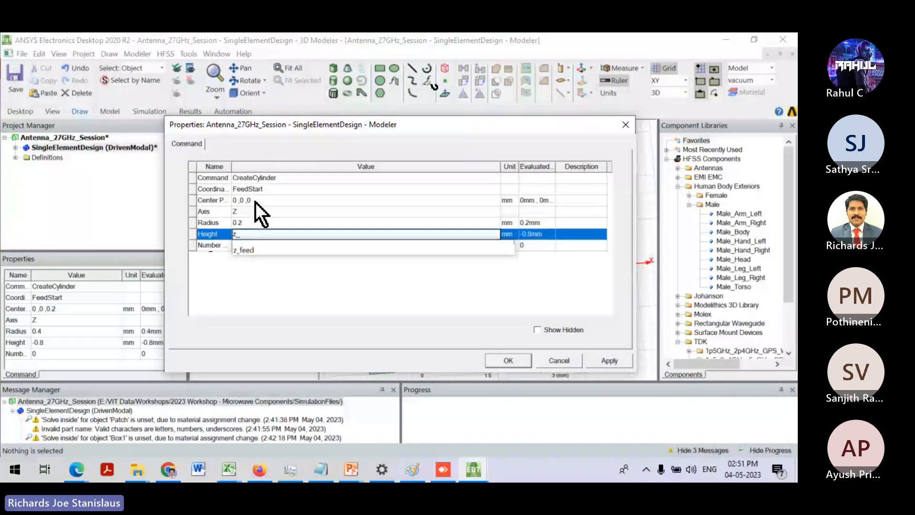
pyautogui.write('feed+')
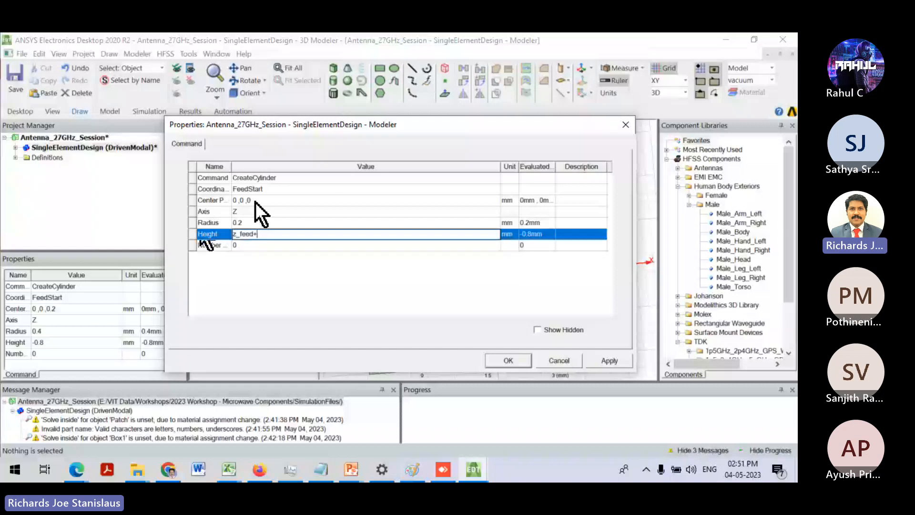
pyautogui.write('t+h')
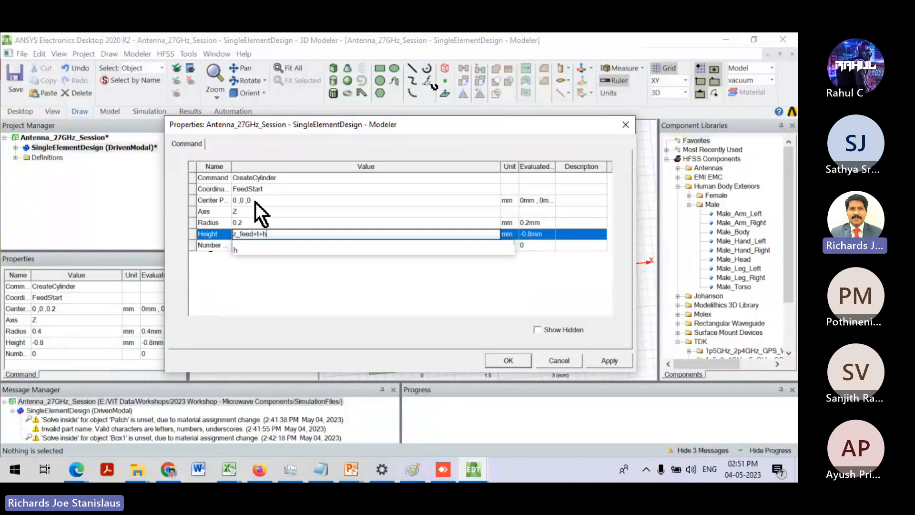
pyautogui.write(',t')
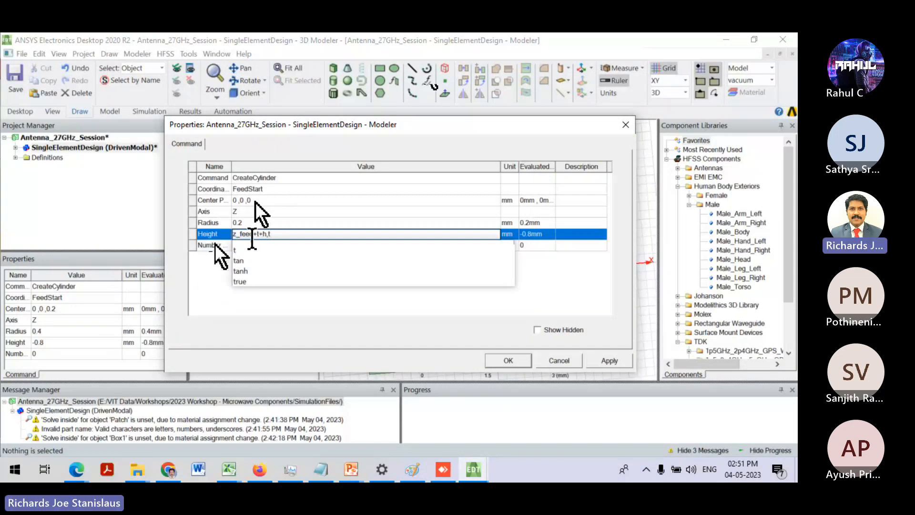
pyautogui.moveTo(263, 234); pyautogui.dragTo(257, 234)
pyautogui.click(257, 234)
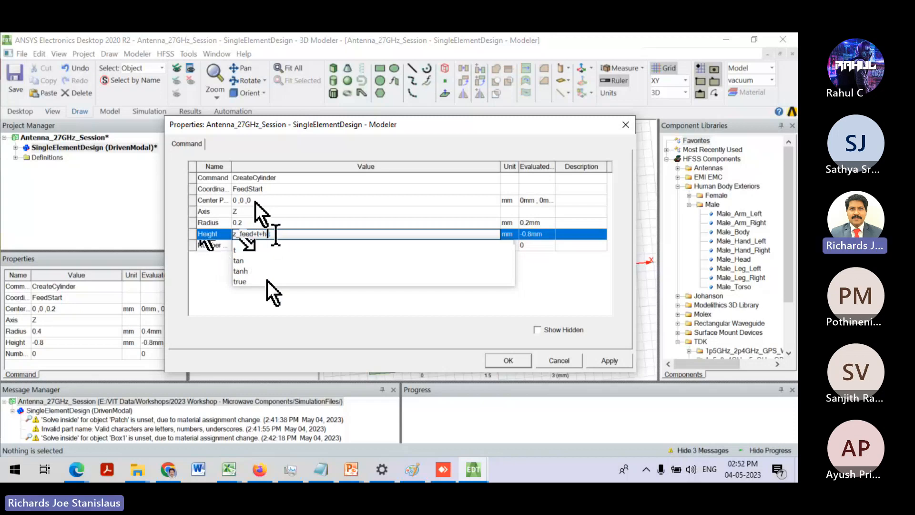
pyautogui.press('BackSpace')
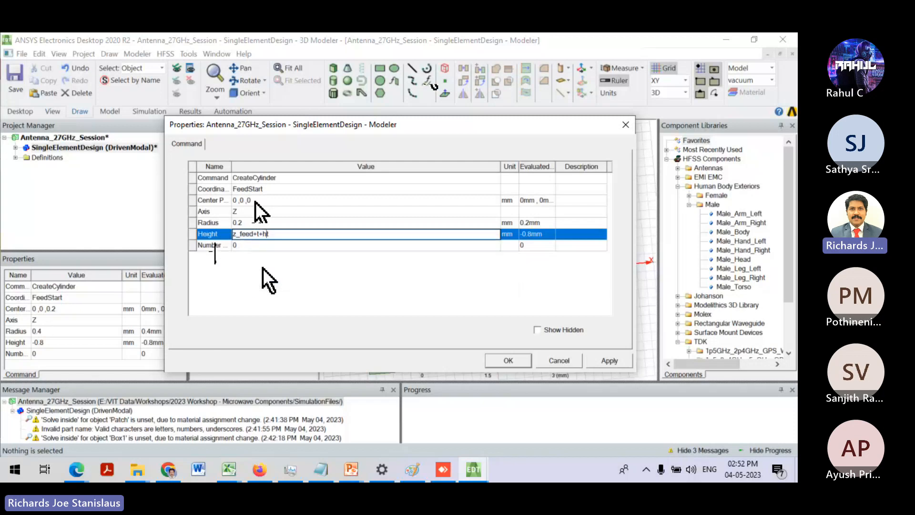
pyautogui.write('+')
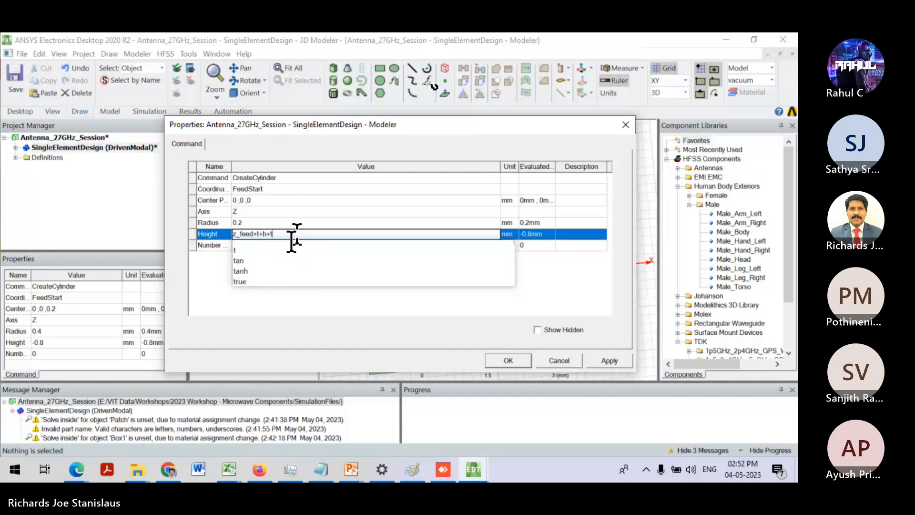
pyautogui.click(321, 249)
pyautogui.click(500, 362)
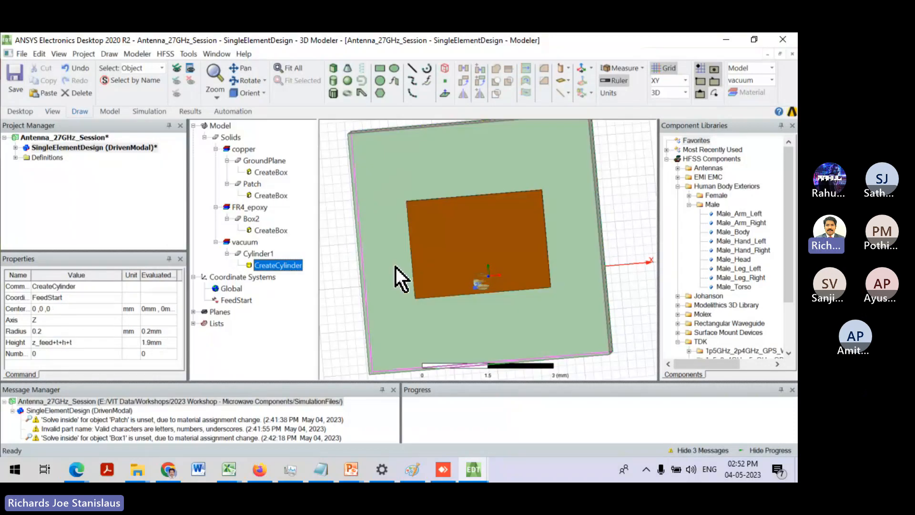
pyautogui.keyDown('alt'); pyautogui.moveTo(483, 281); pyautogui.dragTo(442, 281); pyautogui.keyUp('alt')
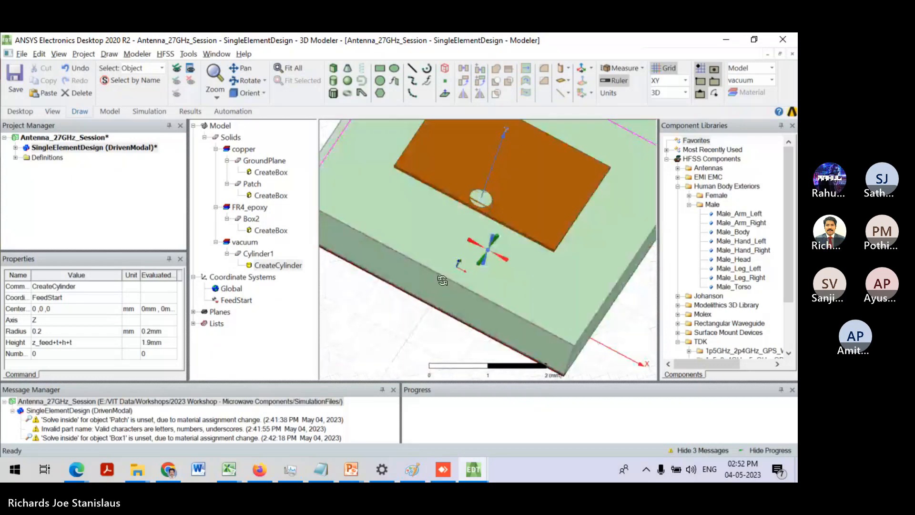
pyautogui.click(254, 254)
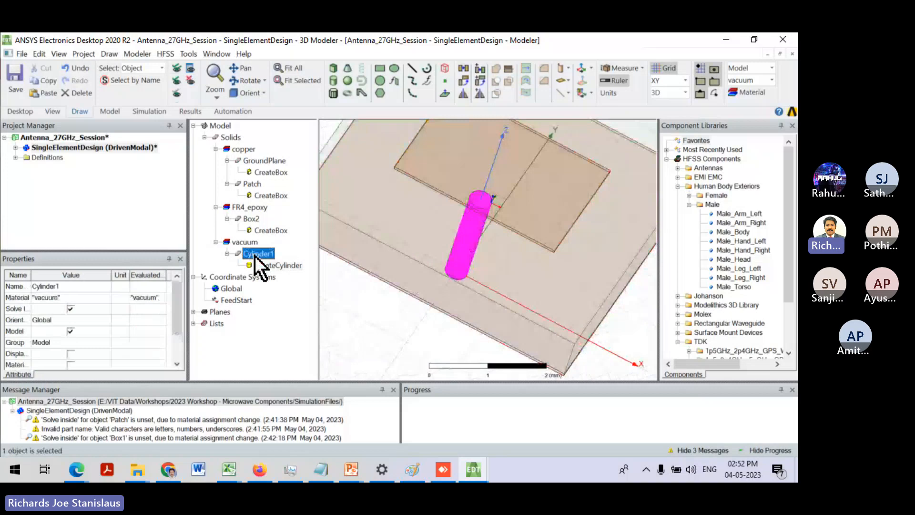
pyautogui.rightClick(255, 256)
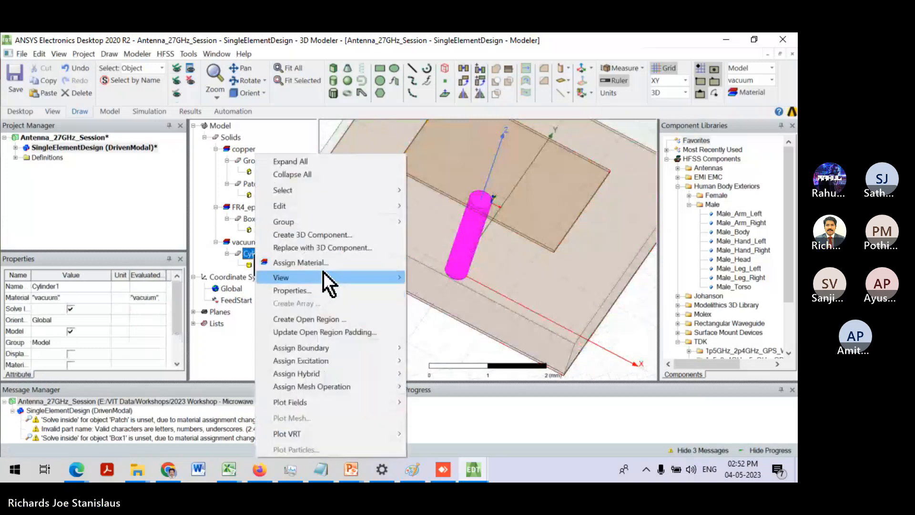
pyautogui.click(322, 262)
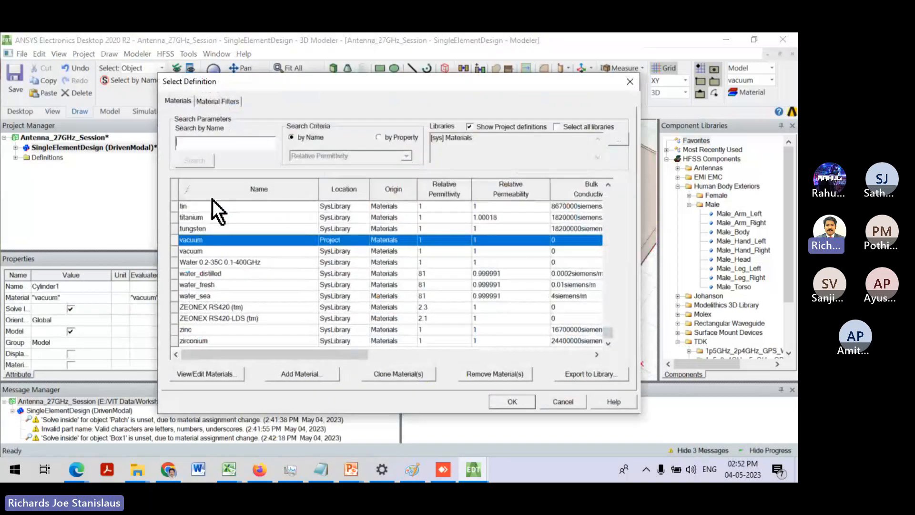
pyautogui.write('materia')
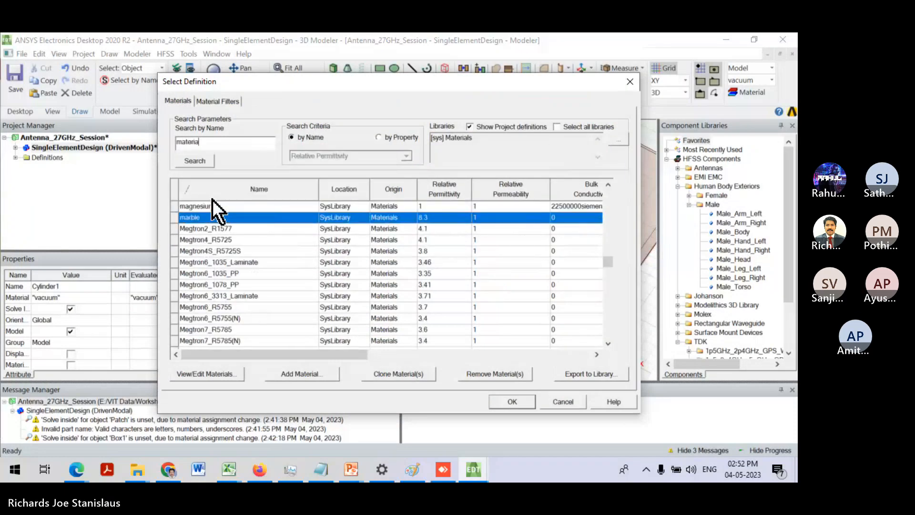
pyautogui.press('BackSpace')
pyautogui.press('BackSpace')
pyautogui.press('BackSpace')
pyautogui.press('BackSpace')
pyautogui.press('BackSpace')
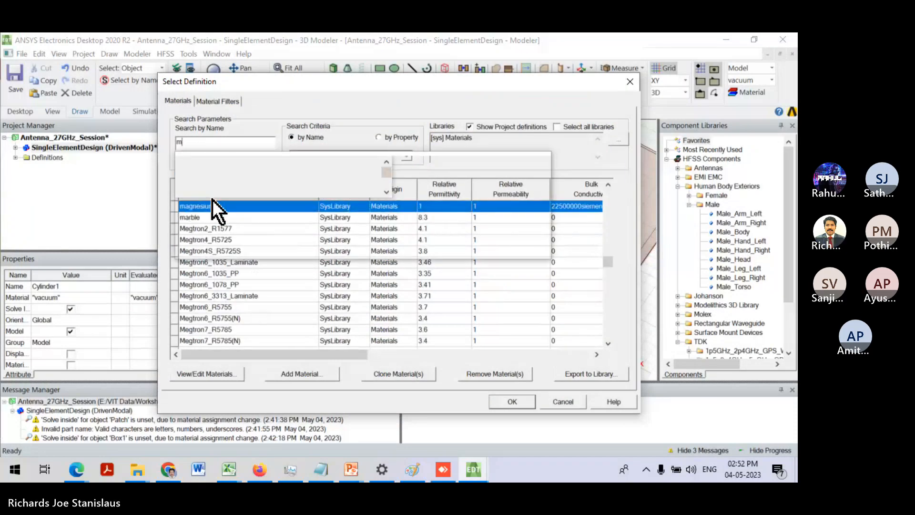
pyautogui.press('Escape')
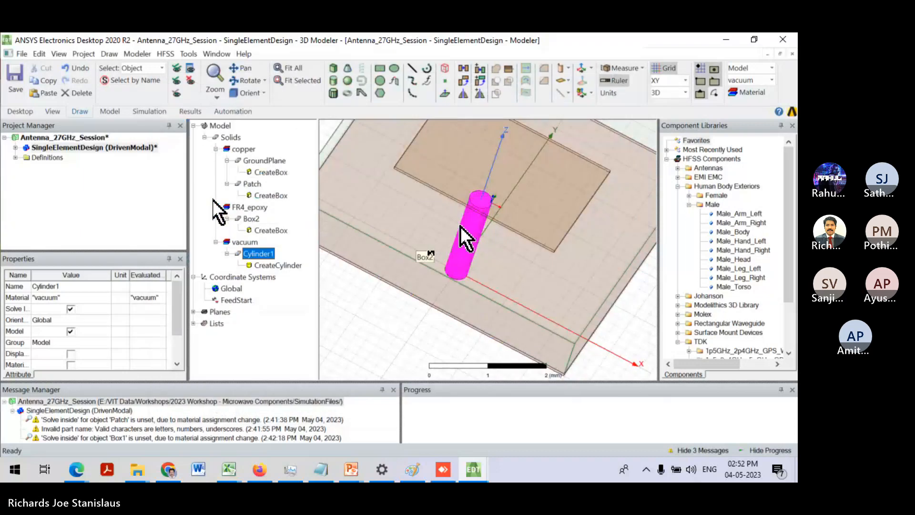
# - Assign the pec material to the feed's inner cylinder, Cylinder1
pyautogui.keyDown('alt'); pyautogui.moveTo(491, 220); pyautogui.dragTo(433, 246); pyautogui.keyUp('alt')
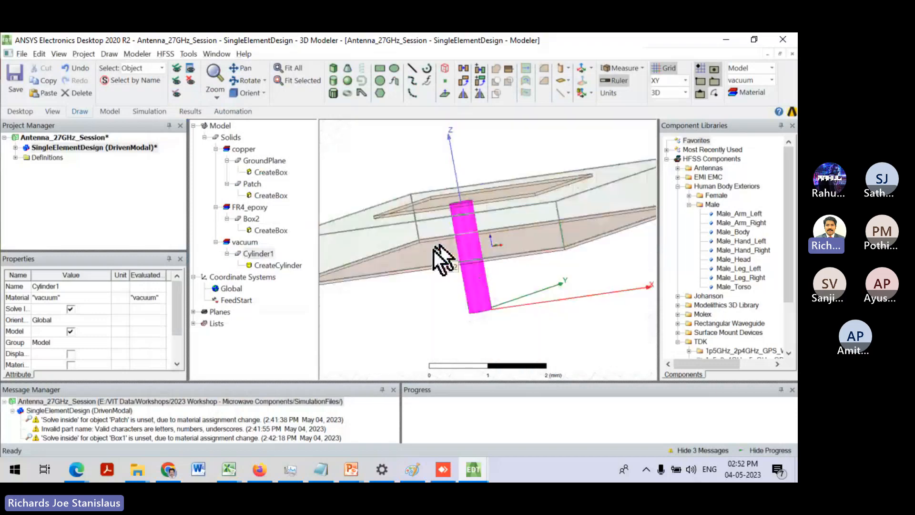
pyautogui.rightClick(267, 253)
pyautogui.moveTo(334, 206)
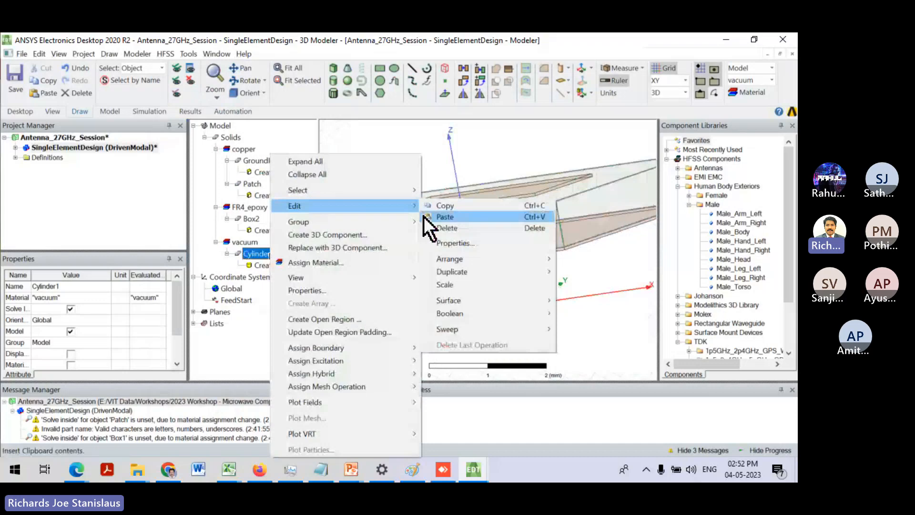
pyautogui.click(361, 263)
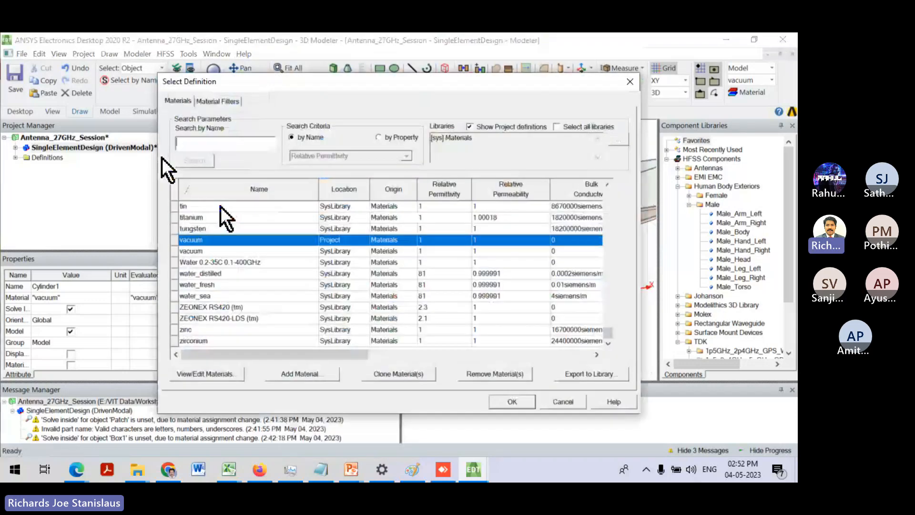
pyautogui.click(198, 142)
pyautogui.write('pec')
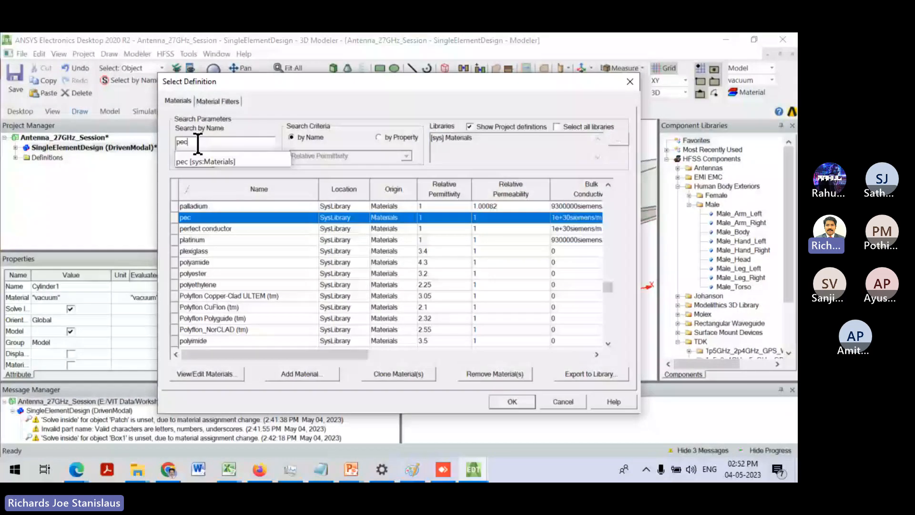
pyautogui.press('Return')
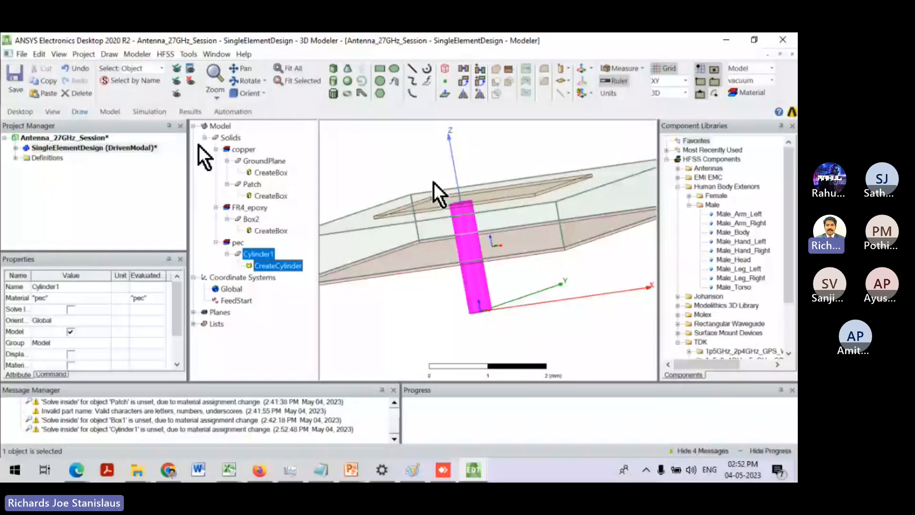
# - Draw a second cylinder in the feed area, about 0.98 mm in radius and 0.95 mm tall, and collapse Cylinder1's history
pyautogui.click(334, 68)
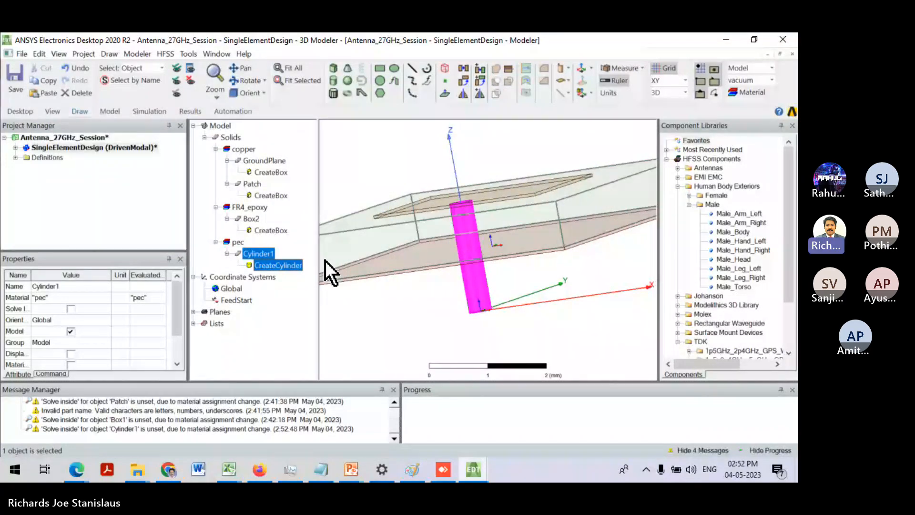
pyautogui.click(260, 265)
pyautogui.click(257, 254)
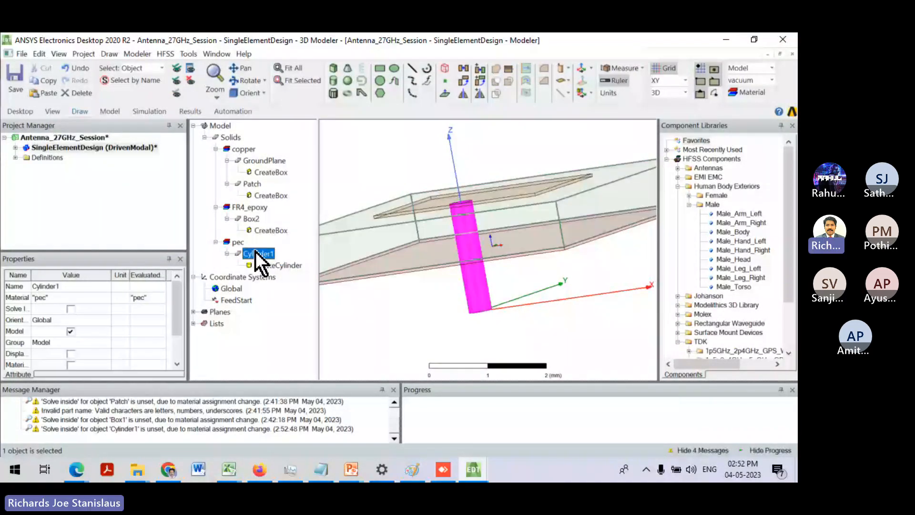
pyautogui.click(227, 254)
pyautogui.keyDown('alt'); pyautogui.moveTo(482, 224); pyautogui.dragTo(507, 260); pyautogui.keyUp('alt')
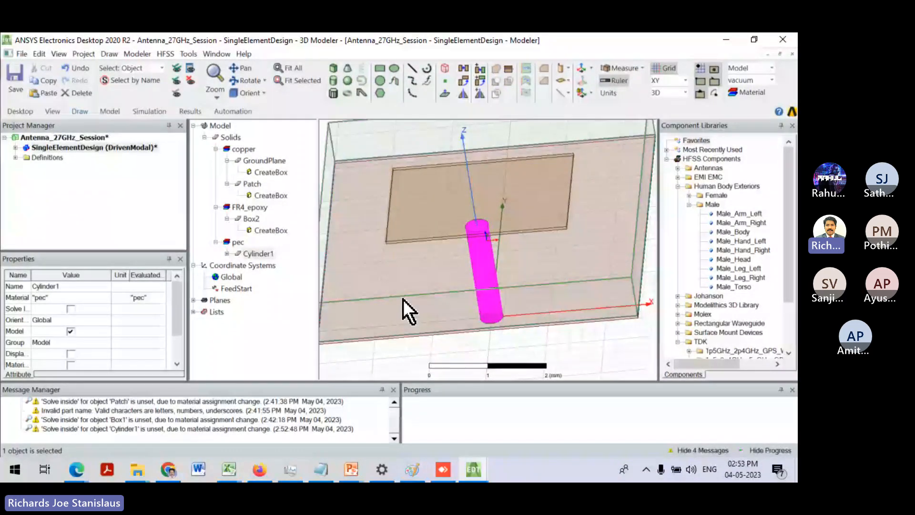
pyautogui.click(331, 82)
pyautogui.click(472, 290)
pyautogui.click(487, 318)
pyautogui.click(465, 245)
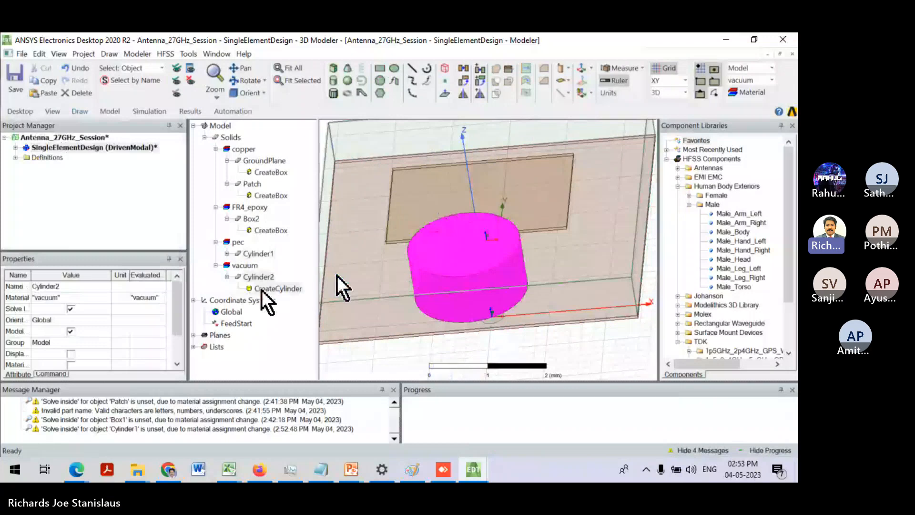
# - Set the second cylinder's center position to 0, 0, 0 in the FeedStart coordinate system
pyautogui.doubleClick(262, 289)
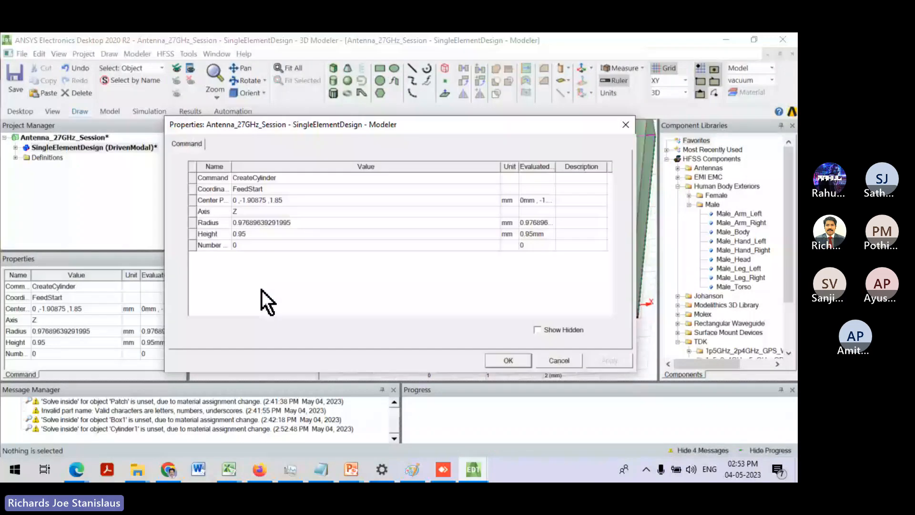
pyautogui.moveTo(282, 202); pyautogui.dragTo(242, 202)
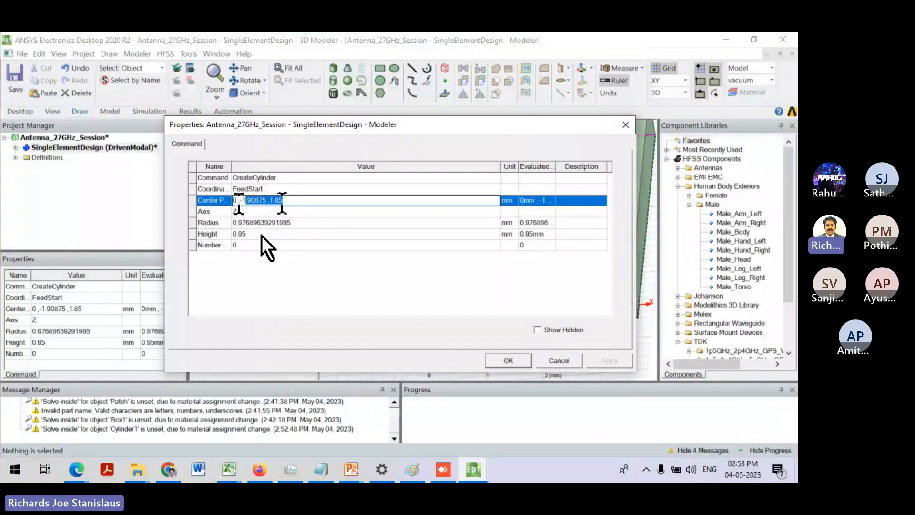
pyautogui.press('BackSpace')
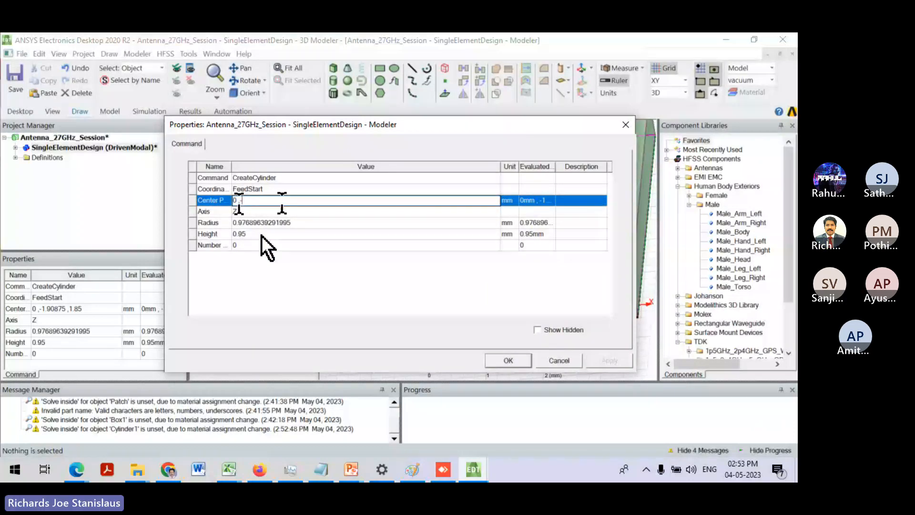
pyautogui.press('BackSpace')
pyautogui.press('BackSpace')
pyautogui.press('BackSpace')
pyautogui.press('BackSpace')
pyautogui.write('0,0,0')
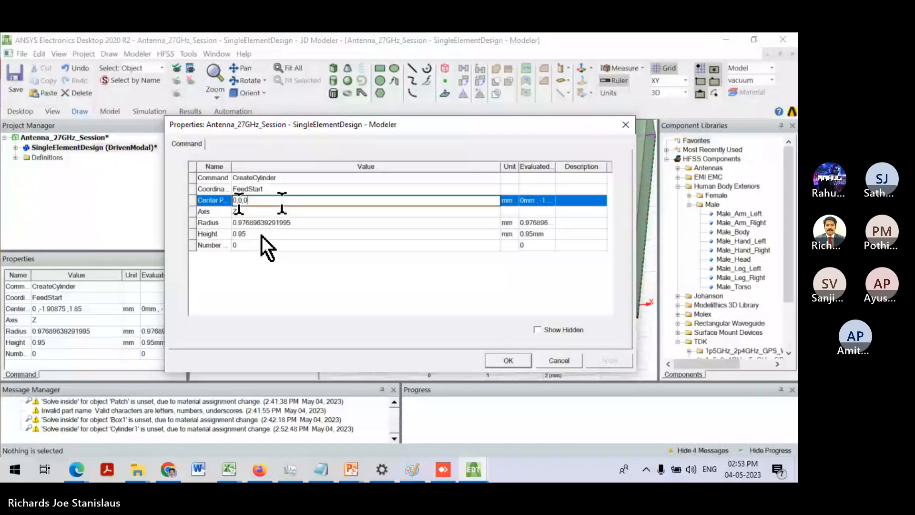
pyautogui.press('Return')
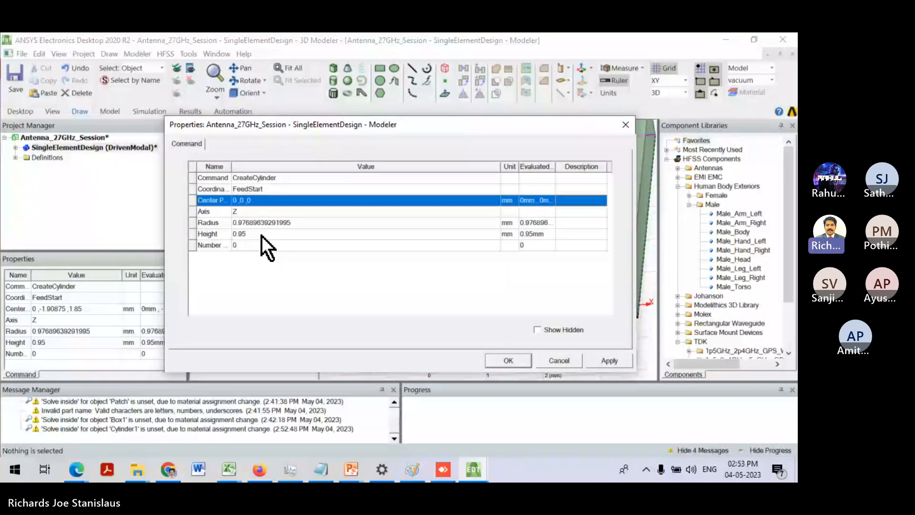
pyautogui.press('Down')
pyautogui.press('Down')
pyautogui.write('r_')
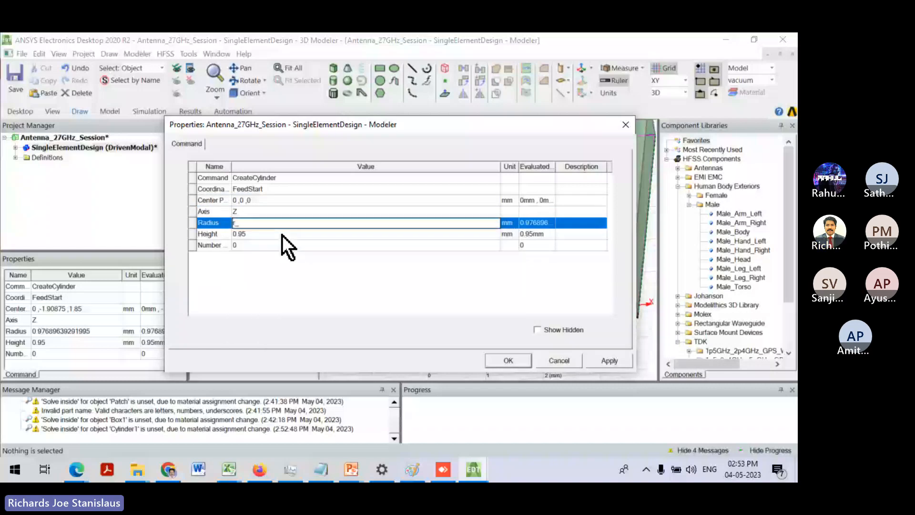
pyautogui.write('o')
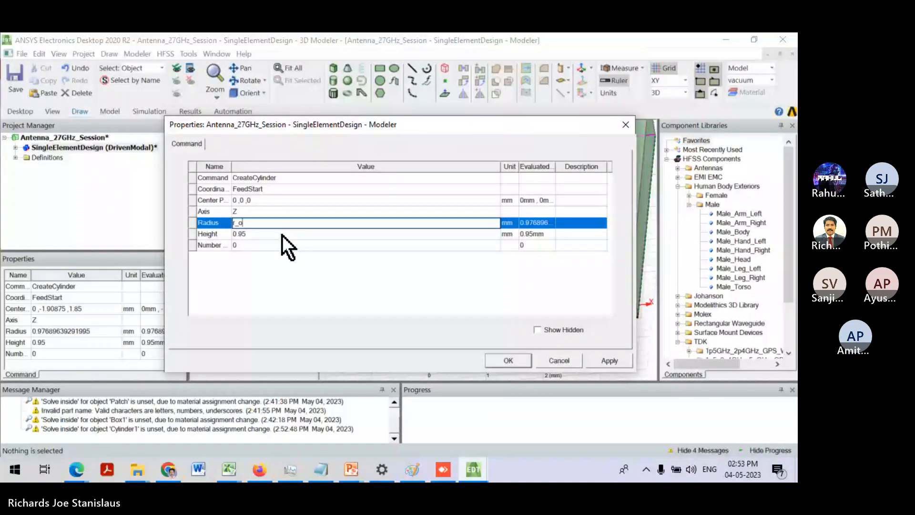
pyautogui.write('uter')
pyautogui.press('Return')
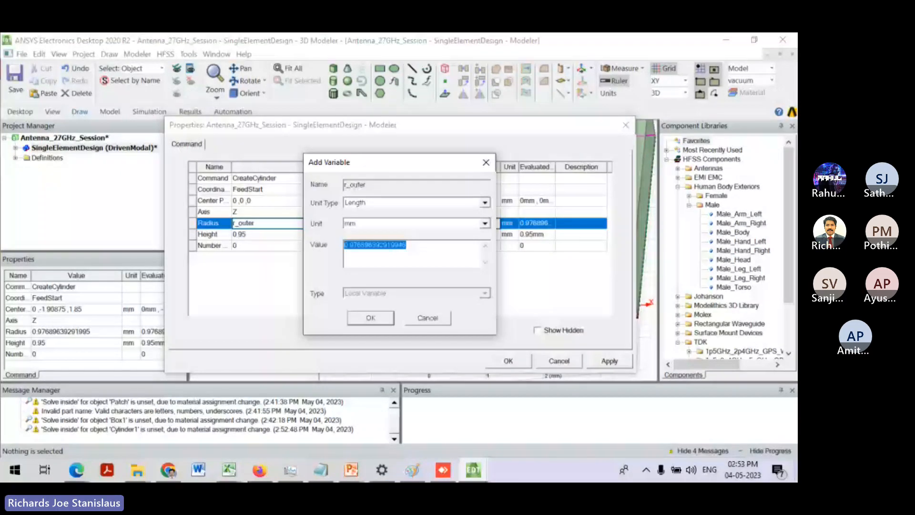
pyautogui.click(422, 315)
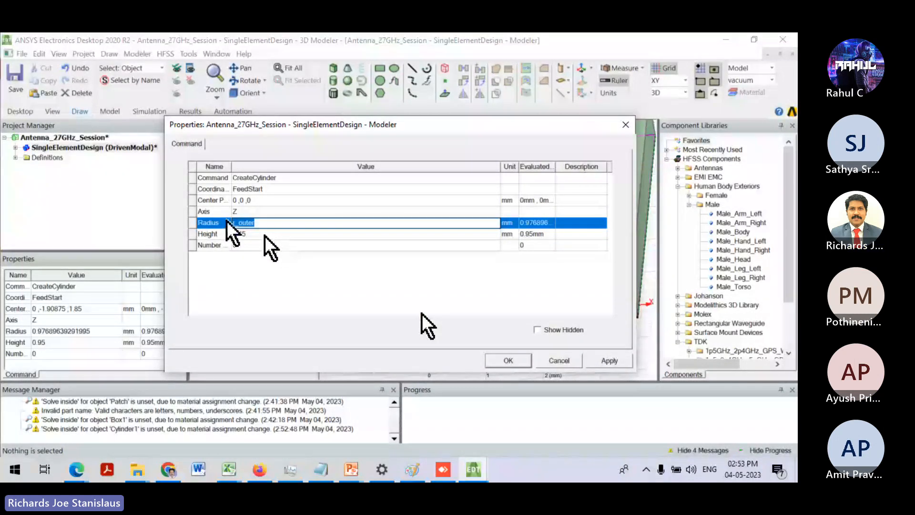
# - Set the second cylinder's radius to 0.7 mm and its height to the expression z_feed+t, and confirm its properties
pyautogui.write('0.7')
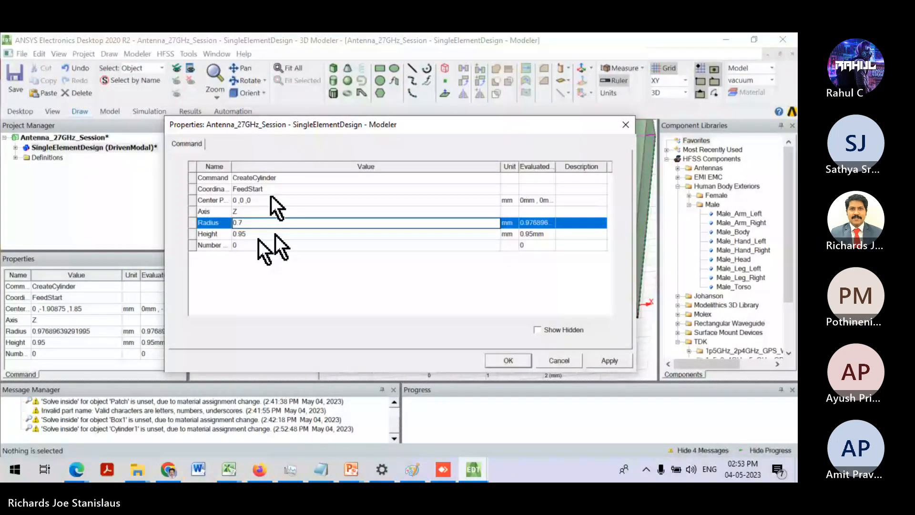
pyautogui.click(248, 234)
pyautogui.moveTo(248, 234); pyautogui.dragTo(237, 235)
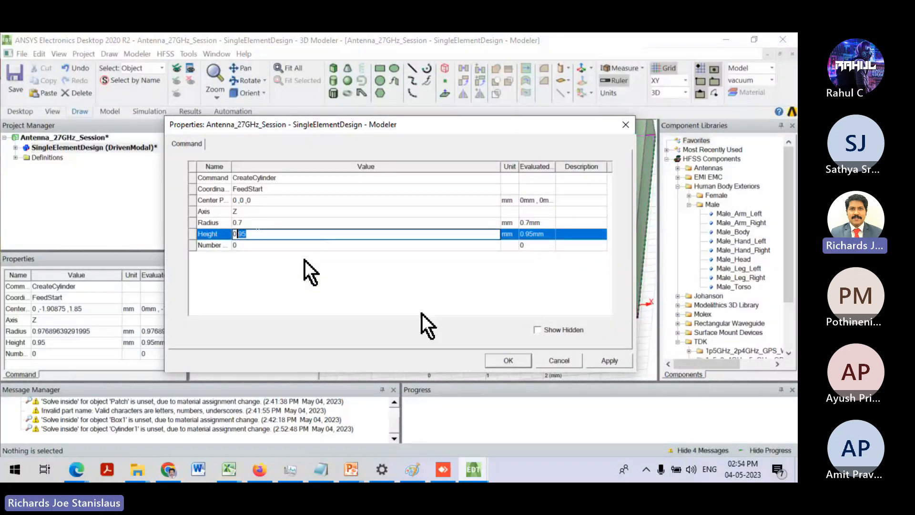
pyautogui.press('BackSpace')
pyautogui.press('BackSpace')
pyautogui.press('BackSpace')
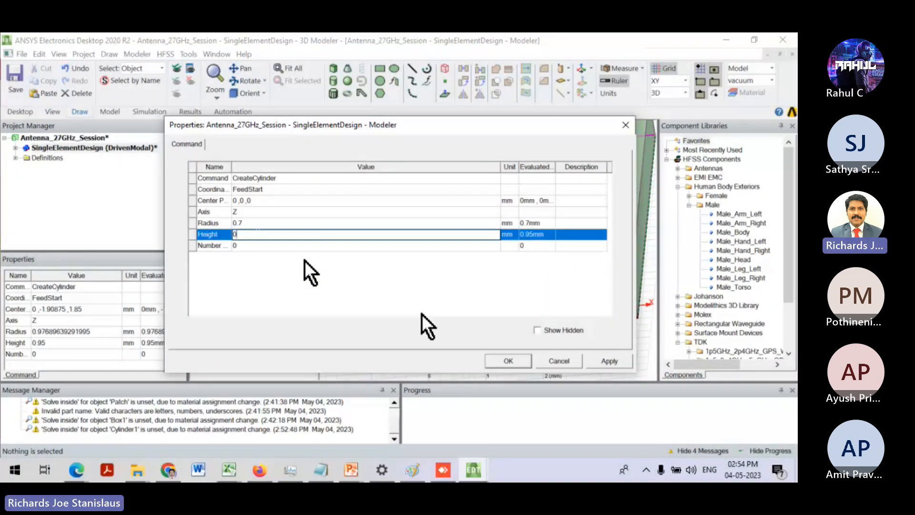
pyautogui.write('z')
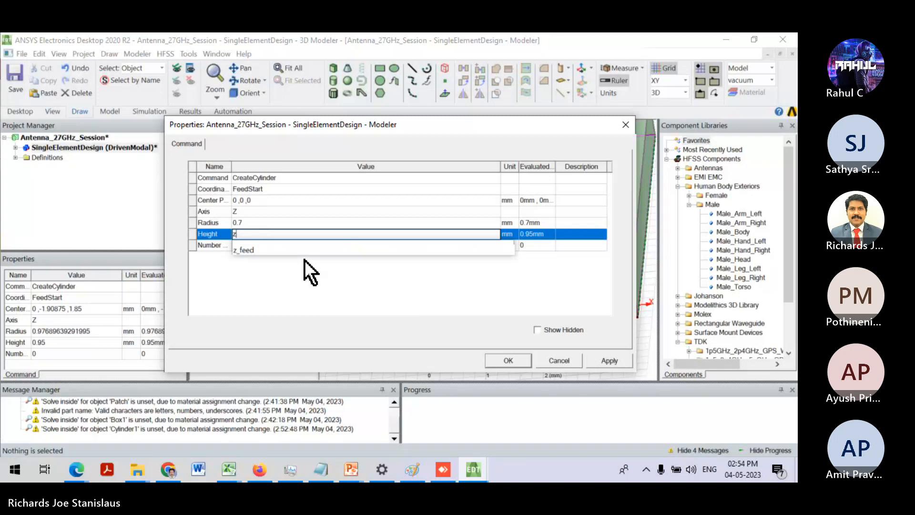
pyautogui.write('_feed+1')
pyautogui.click(506, 361)
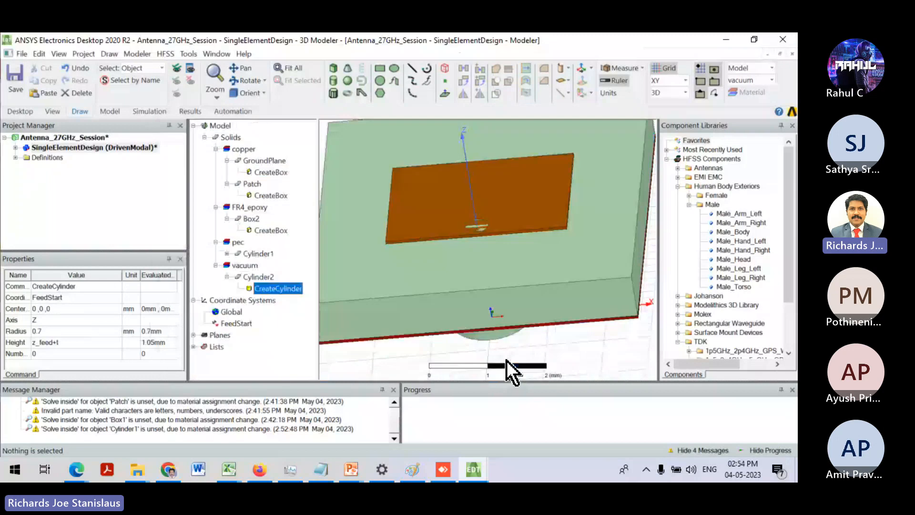
# - Inspect the vacuum feed cylinder Cylinder2 and the pec cylinder Cylinder1 inside it from the side and from below
pyautogui.keyDown('alt'); pyautogui.moveTo(527, 210); pyautogui.dragTo(501, 258); pyautogui.keyUp('alt')
pyautogui.click(247, 273)
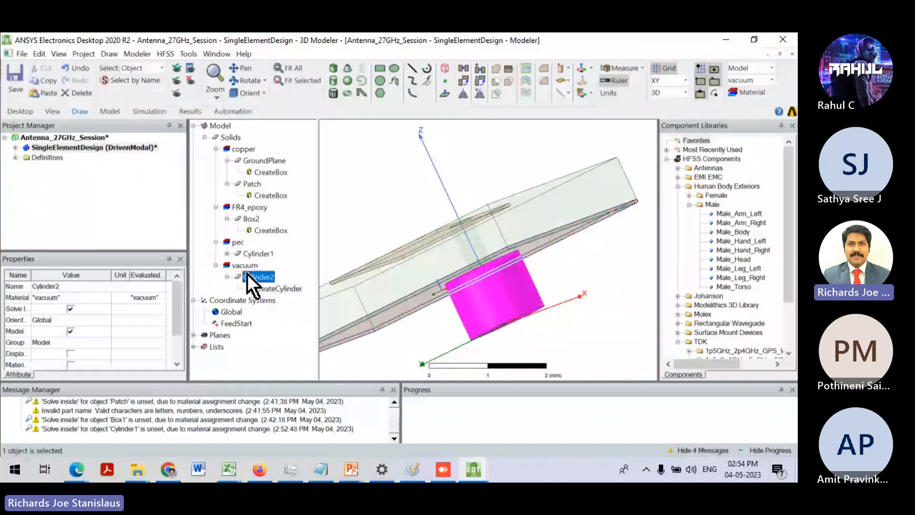
pyautogui.keyDown('alt'); pyautogui.moveTo(573, 312); pyautogui.dragTo(522, 281); pyautogui.keyUp('alt')
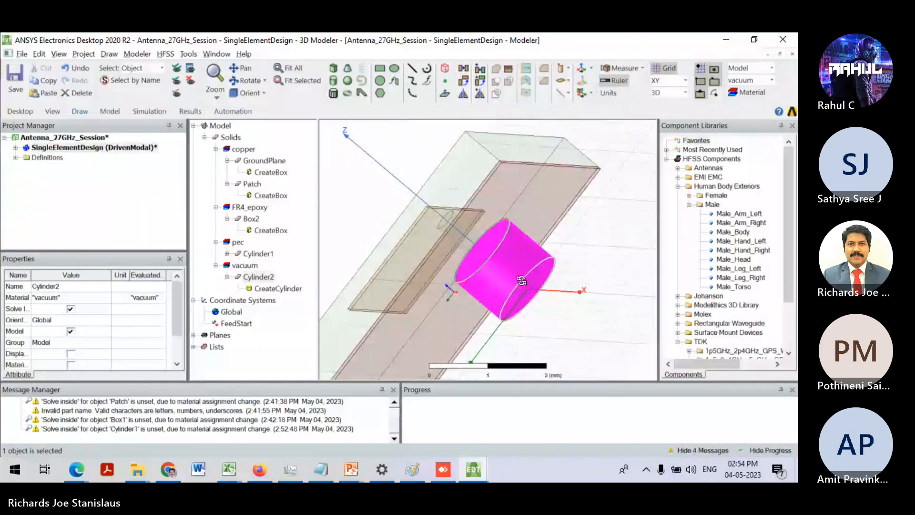
pyautogui.click(264, 161)
pyautogui.click(242, 253)
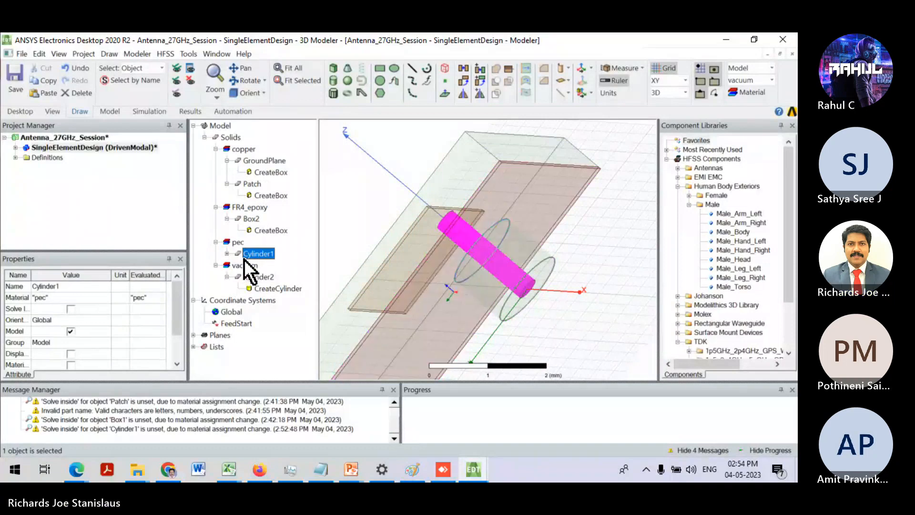
pyautogui.moveTo(548, 229); pyautogui.dragTo(487, 245, button='middle')
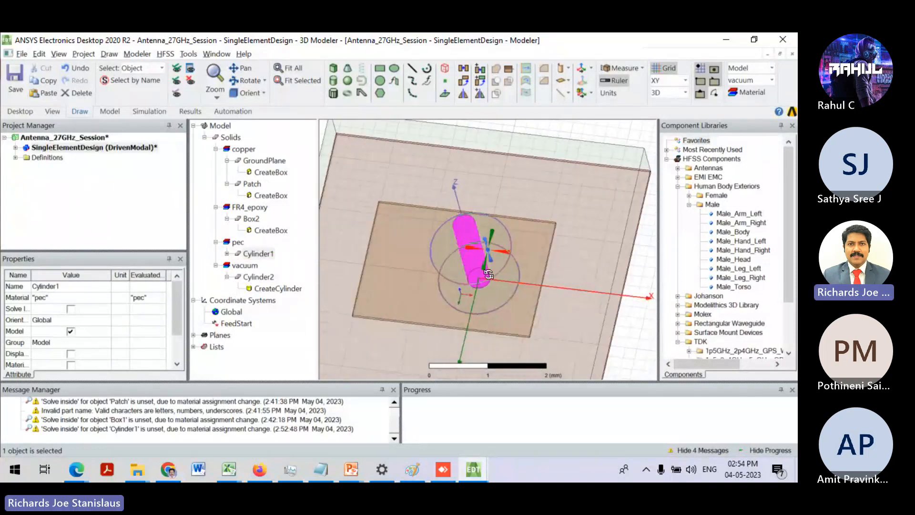
pyautogui.click(260, 277)
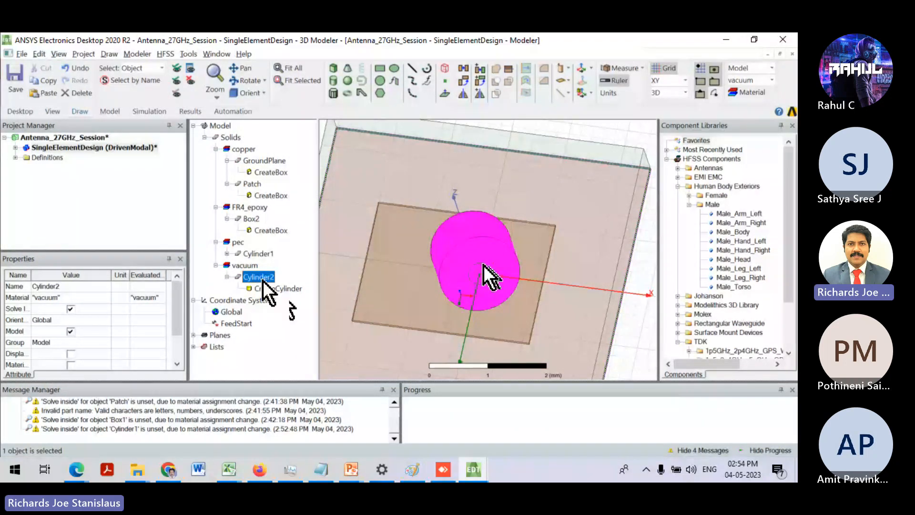
# - Draw another vacuum cylinder centred on the FeedStart origin along Z, about 0.57 mm in radius and 2.2 mm high
pyautogui.click(334, 80)
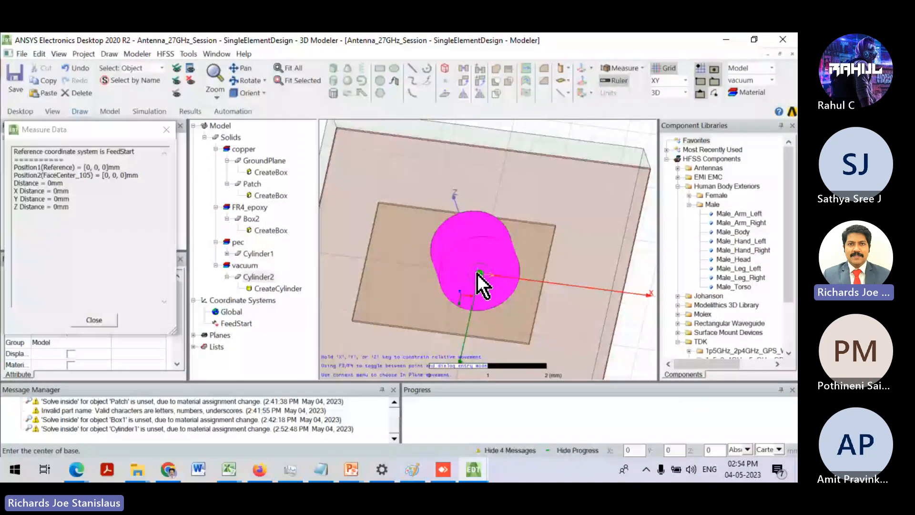
pyautogui.click(478, 273)
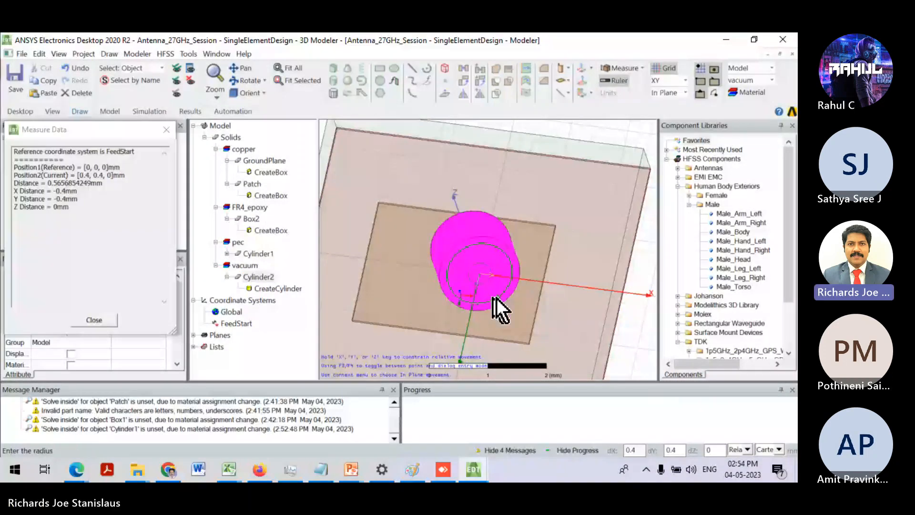
pyautogui.click(493, 297)
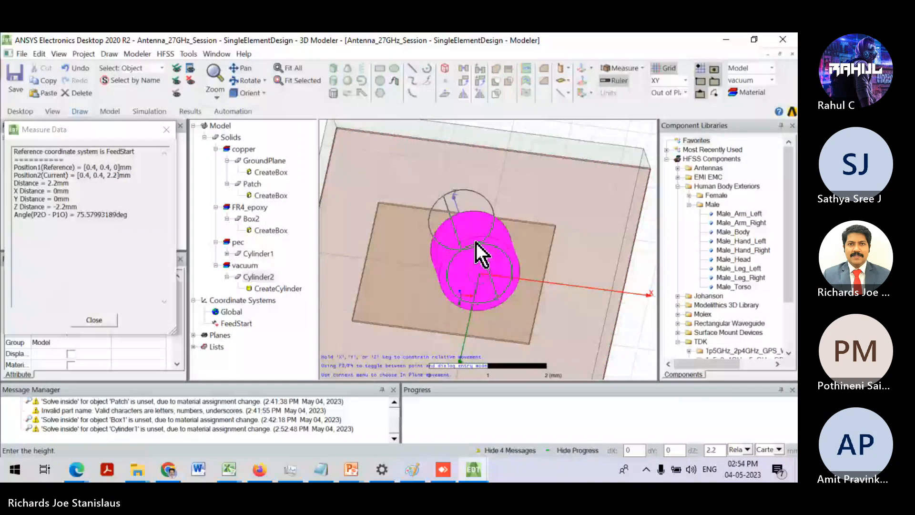
pyautogui.click(475, 242)
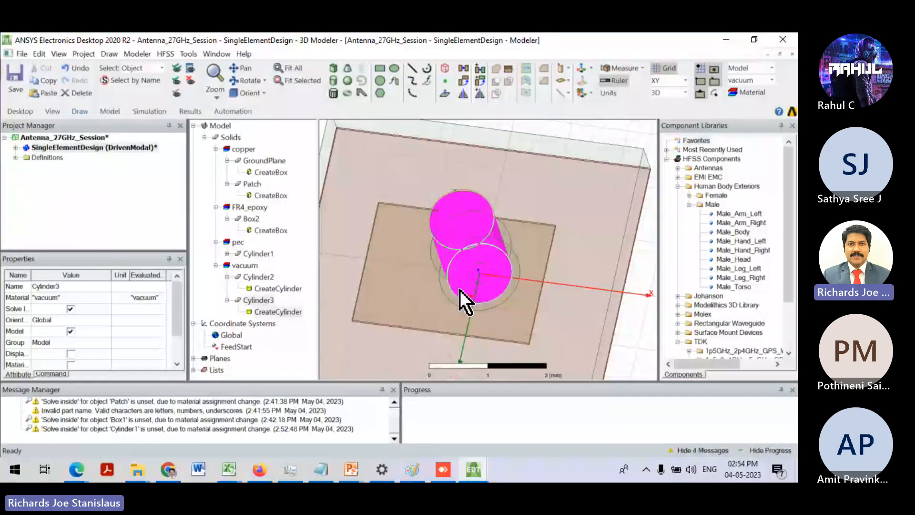
pyautogui.keyDown('alt'); pyautogui.moveTo(459, 289); pyautogui.dragTo(433, 252); pyautogui.keyUp('alt')
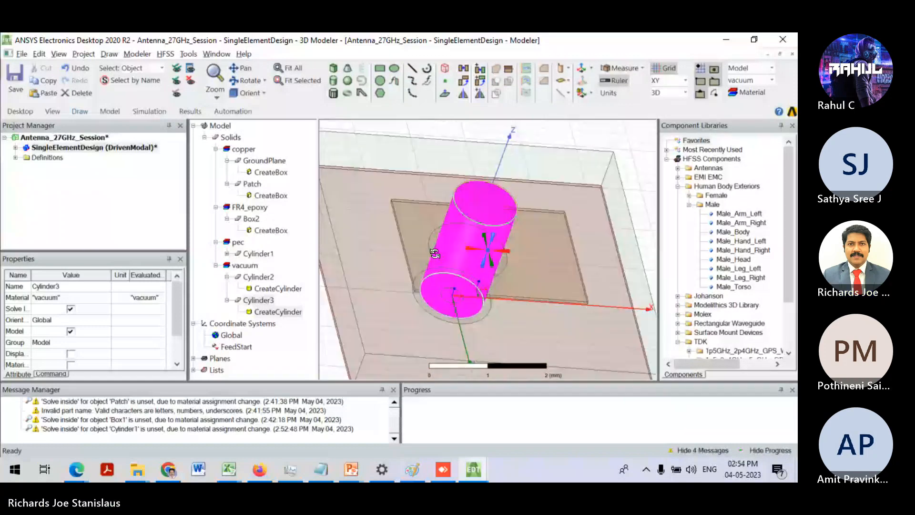
# - Check the creation parameters of Cylinder3 and examine how it passes through the ground plane, substrate and patch
pyautogui.doubleClick(271, 312)
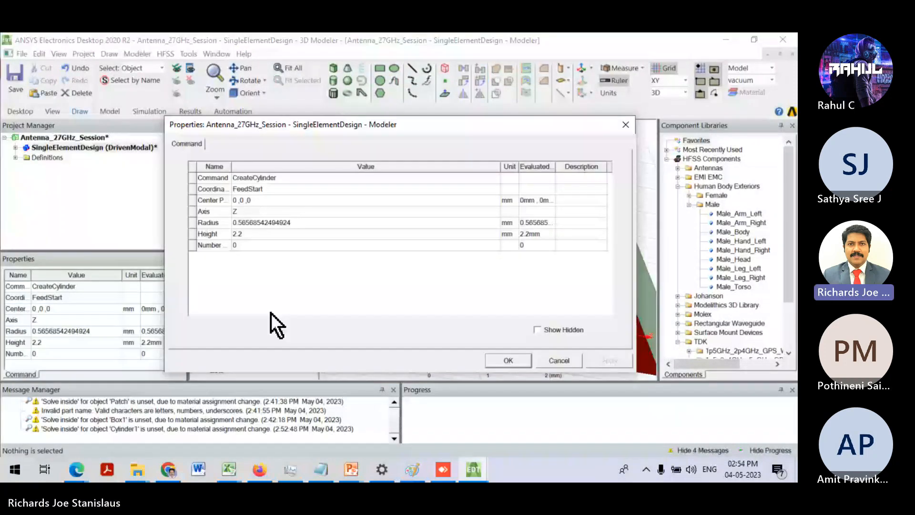
pyautogui.press('Escape')
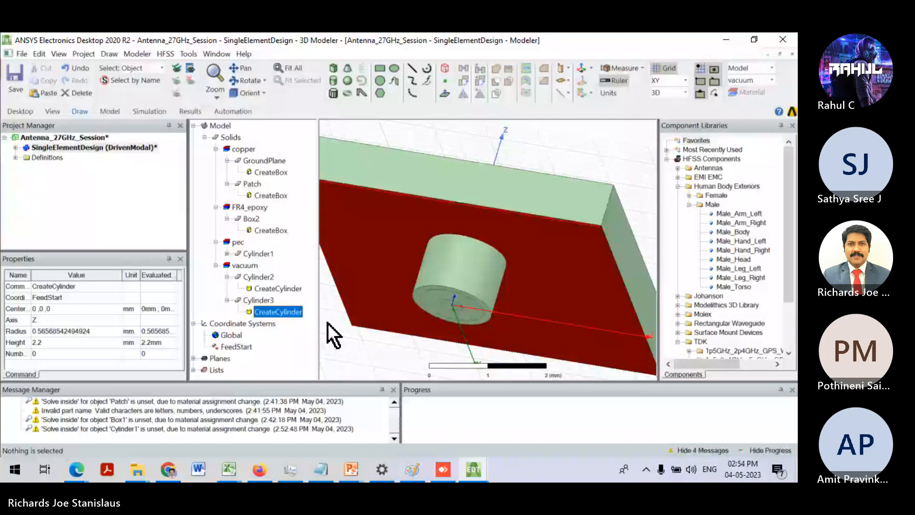
pyautogui.click(269, 303)
pyautogui.click(288, 309)
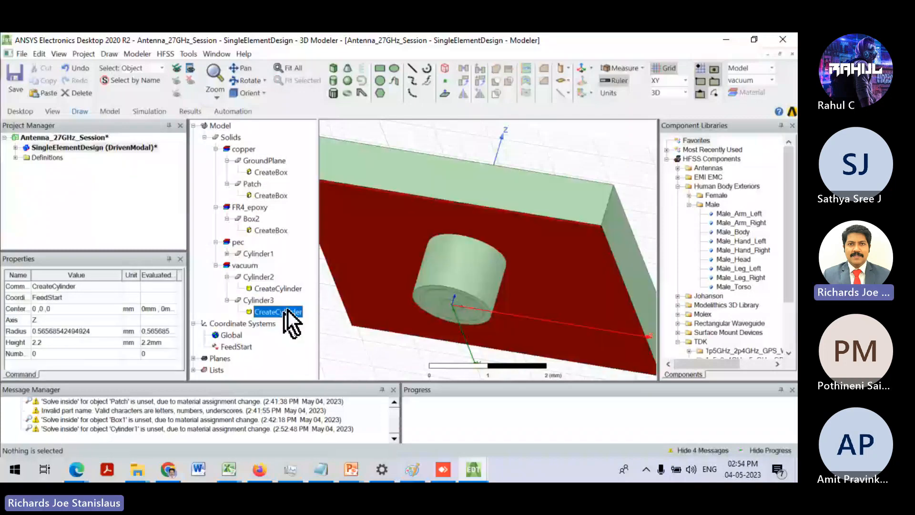
pyautogui.click(262, 300)
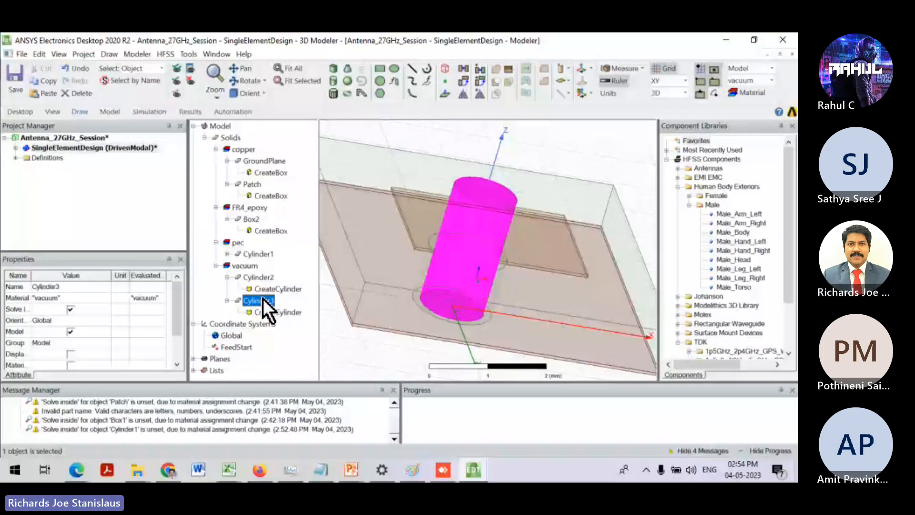
pyautogui.keyDown('alt'); pyautogui.moveTo(513, 310); pyautogui.dragTo(531, 261); pyautogui.keyUp('alt')
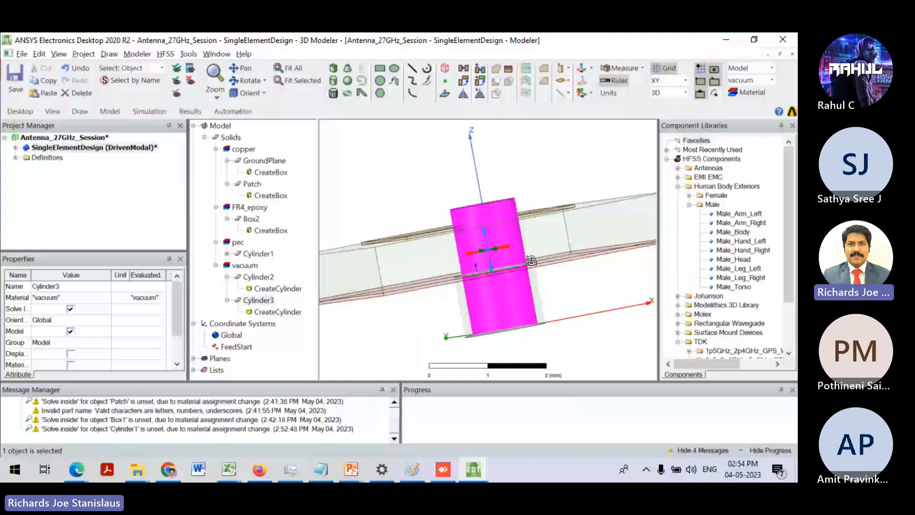
pyautogui.keyDown('alt'); pyautogui.moveTo(532, 261); pyautogui.dragTo(495, 225); pyautogui.keyUp('alt')
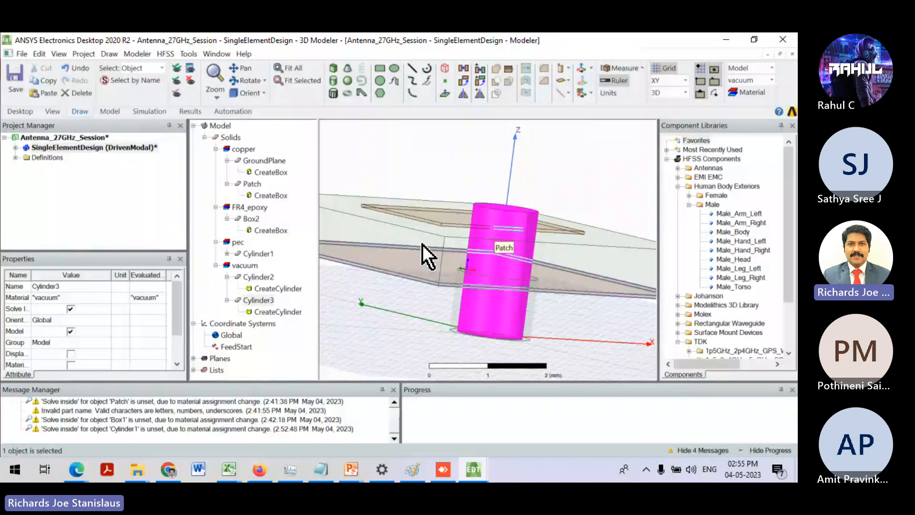
# - Compare the extents of Cylinder1, Cylinder2 and Cylinder3, and review Cylinder3's radius and height parameters
pyautogui.click(266, 254)
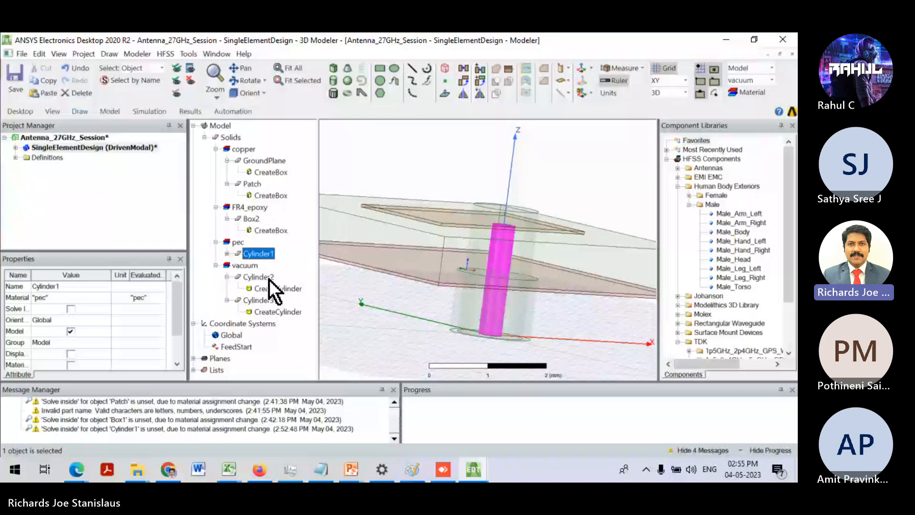
pyautogui.click(268, 278)
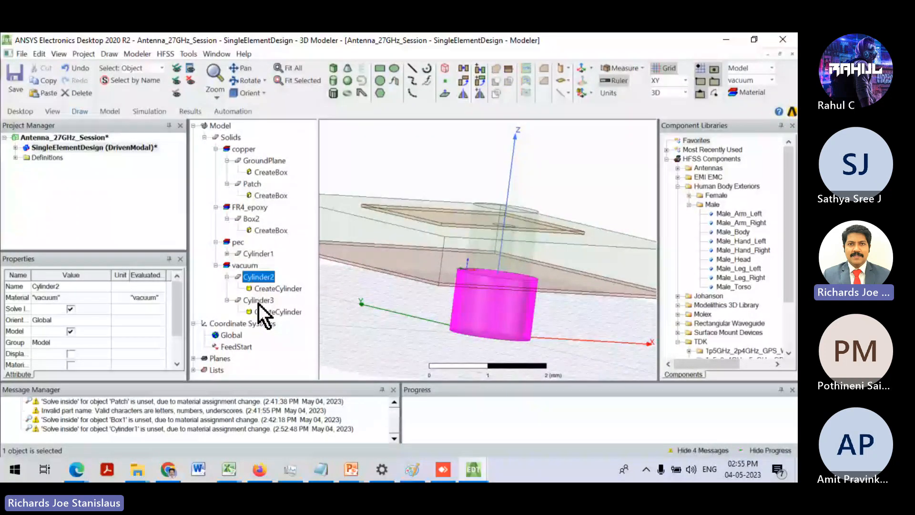
pyautogui.click(279, 312)
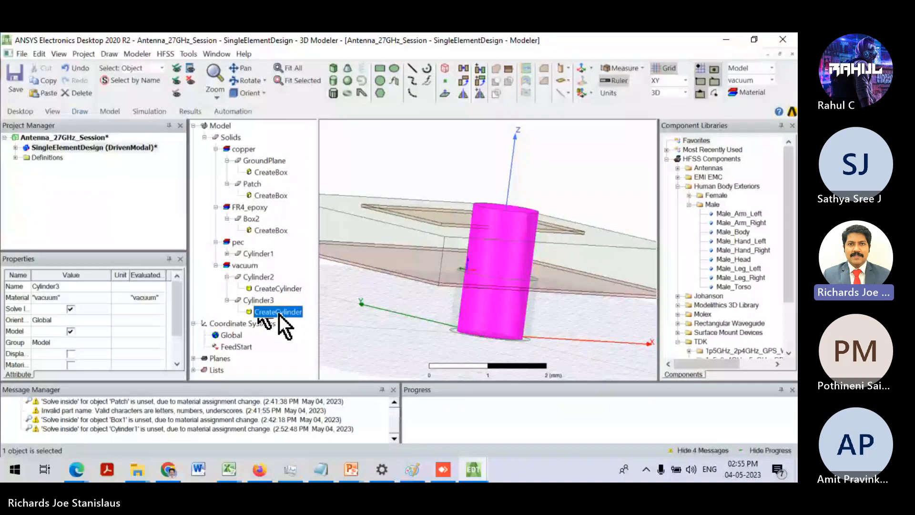
pyautogui.doubleClick(279, 314)
pyautogui.click(557, 360)
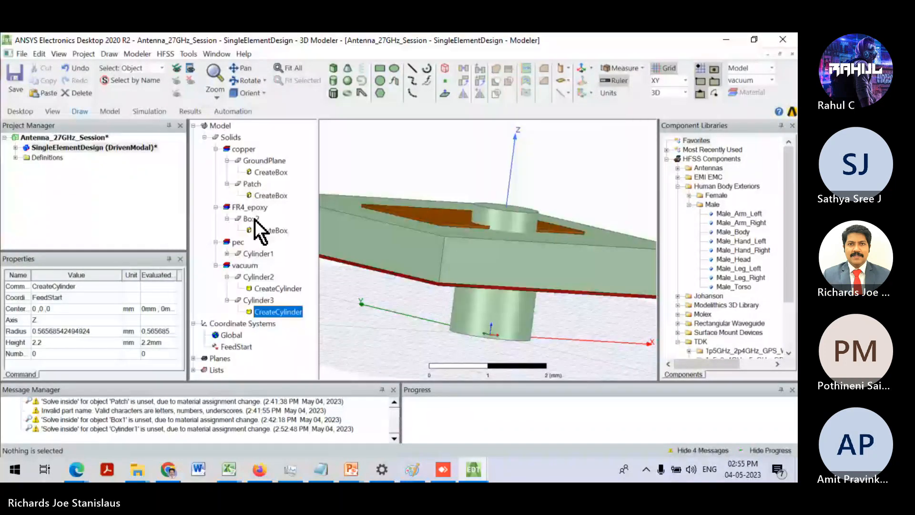
pyautogui.click(263, 230)
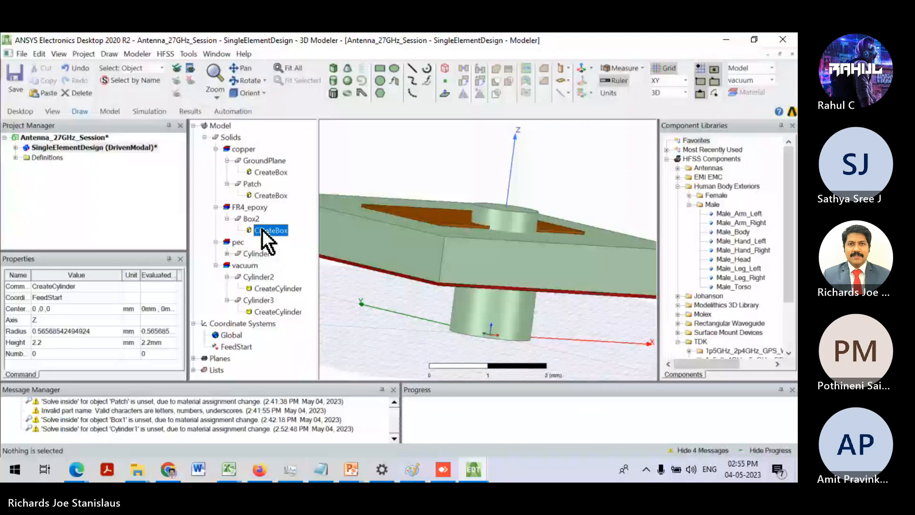
pyautogui.doubleClick(288, 313)
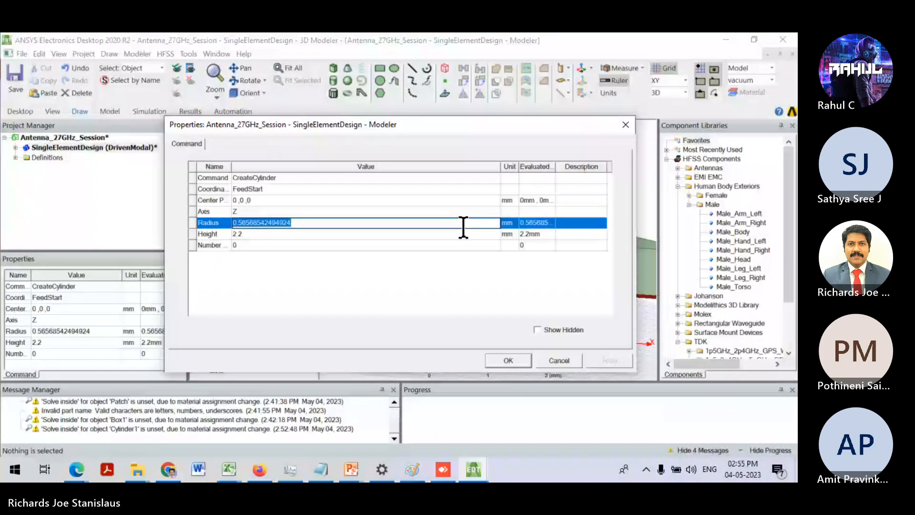
pyautogui.click(558, 366)
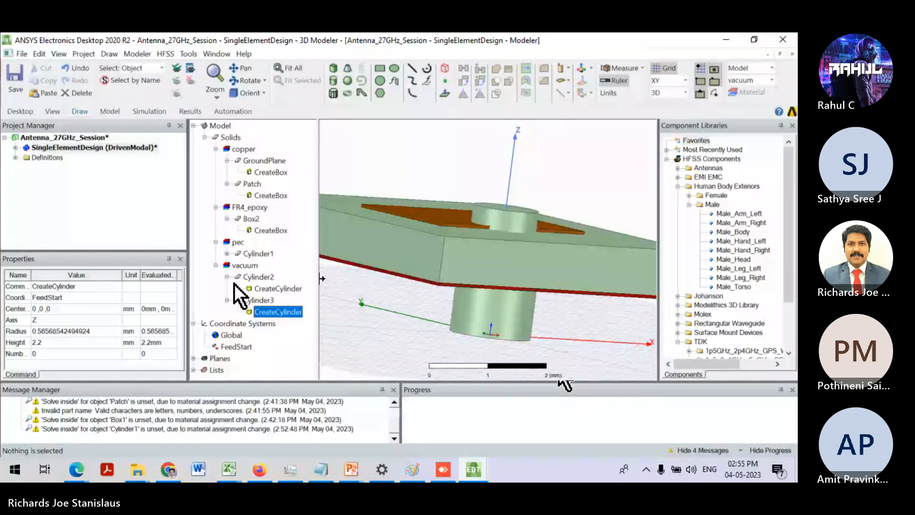
# - Set the radius of Cylinder2 to a new length variable r_diel with a value of 0.7 mm
pyautogui.click(264, 277)
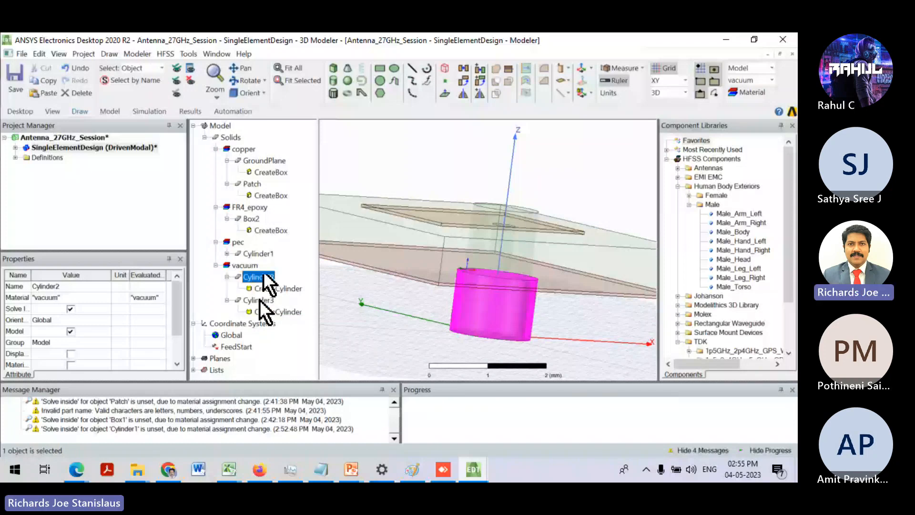
pyautogui.click(260, 290)
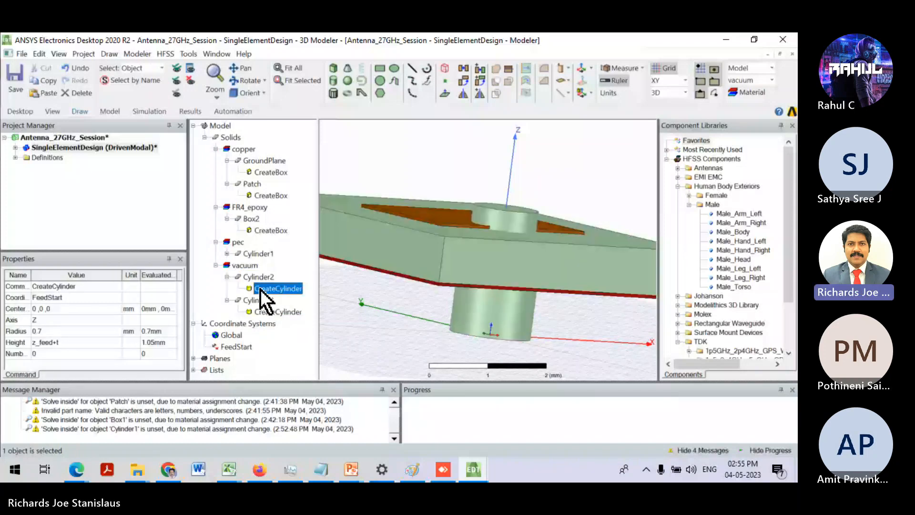
pyautogui.doubleClick(260, 290)
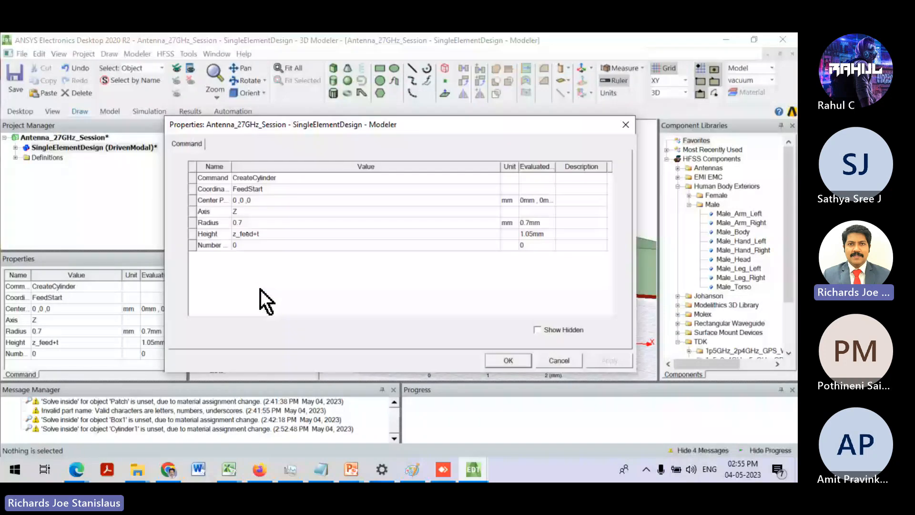
pyautogui.click(243, 224)
pyautogui.write('r')
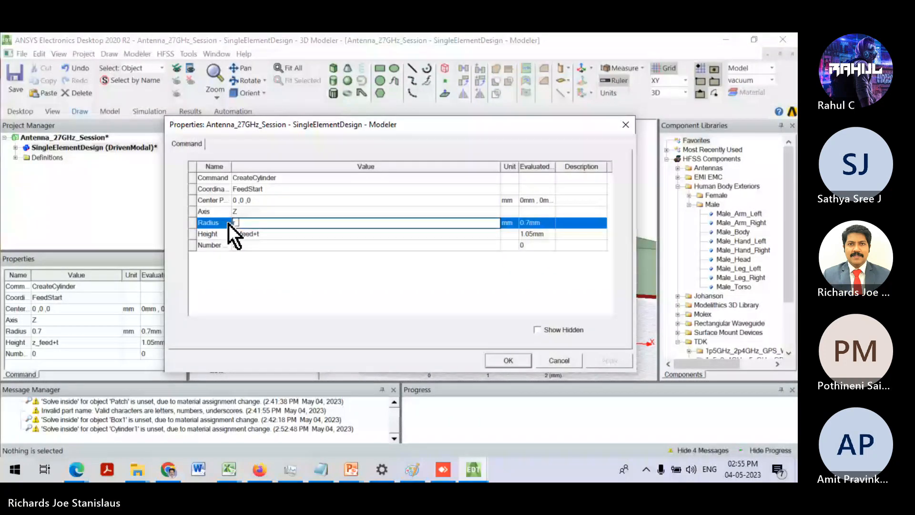
pyautogui.write('_diel')
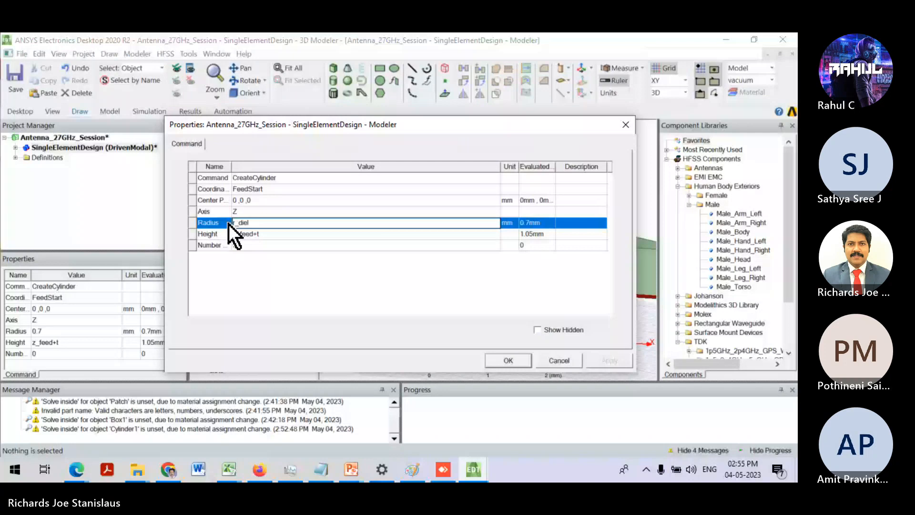
pyautogui.click(506, 360)
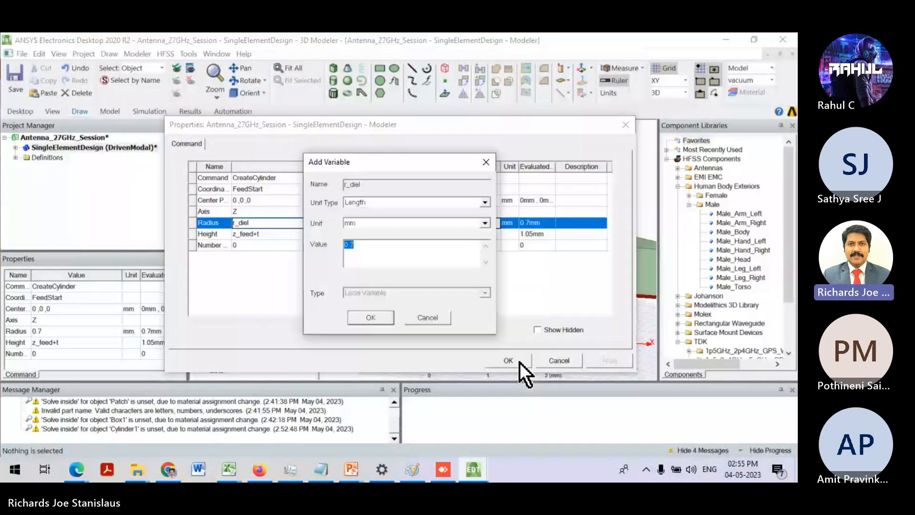
pyautogui.click(371, 253)
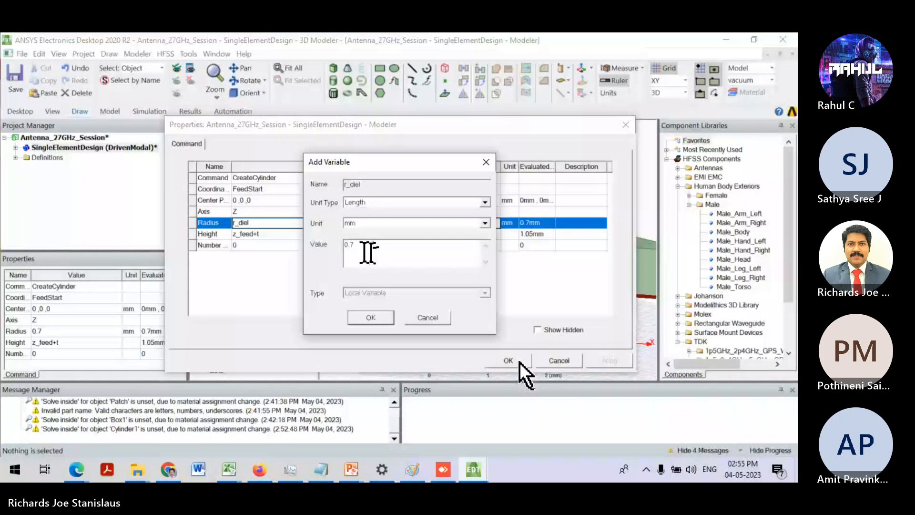
pyautogui.click(363, 316)
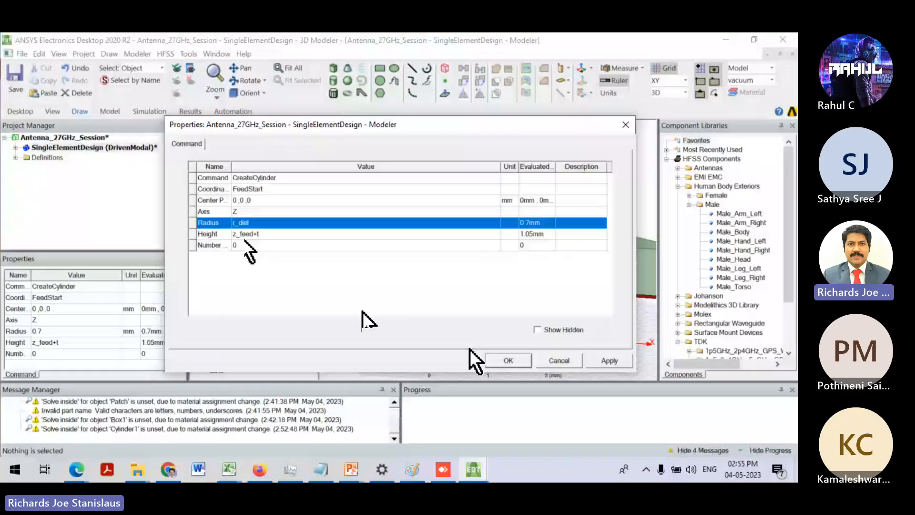
pyautogui.click(499, 361)
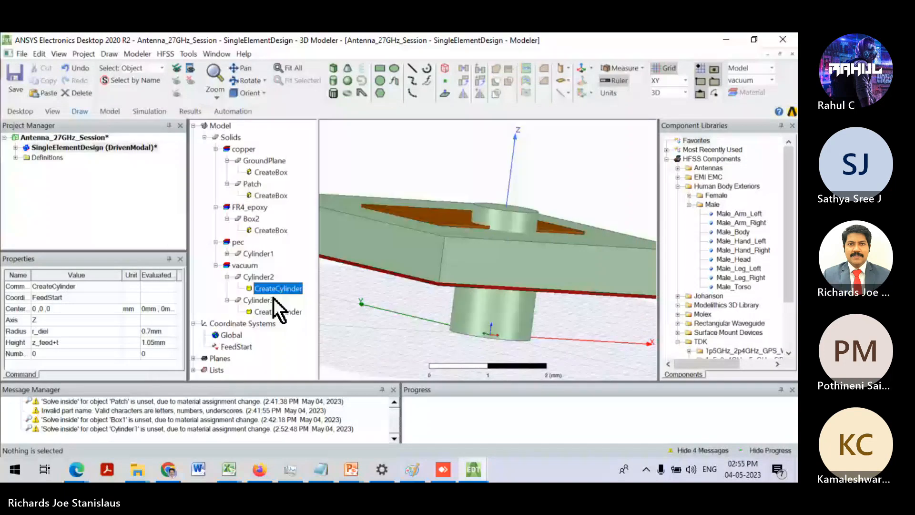
# - Assign the pec material to Cylinder2
pyautogui.click(264, 279)
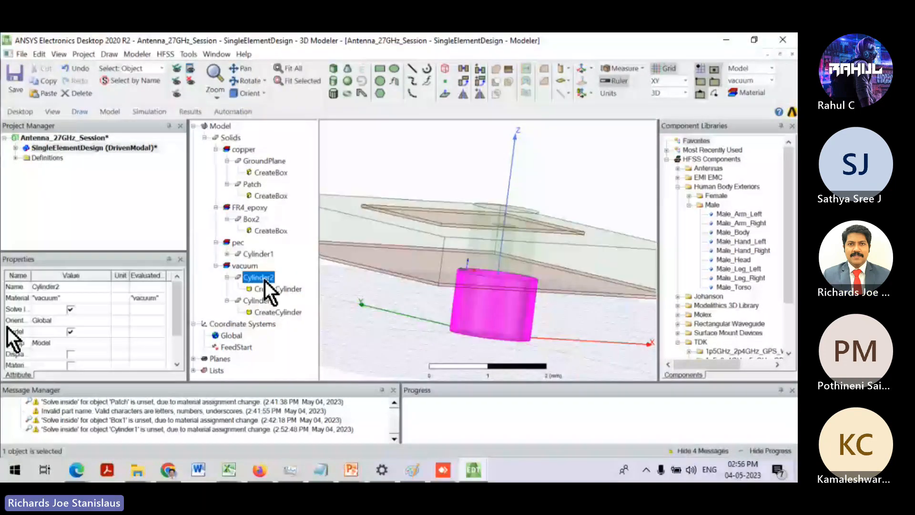
pyautogui.scroll(-1, 30, 347)
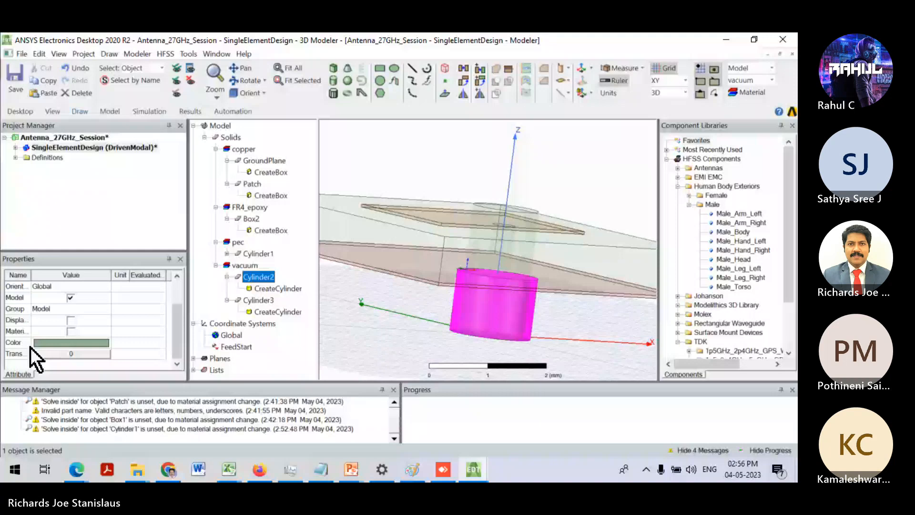
pyautogui.scroll(1, 30, 347)
pyautogui.click(67, 297)
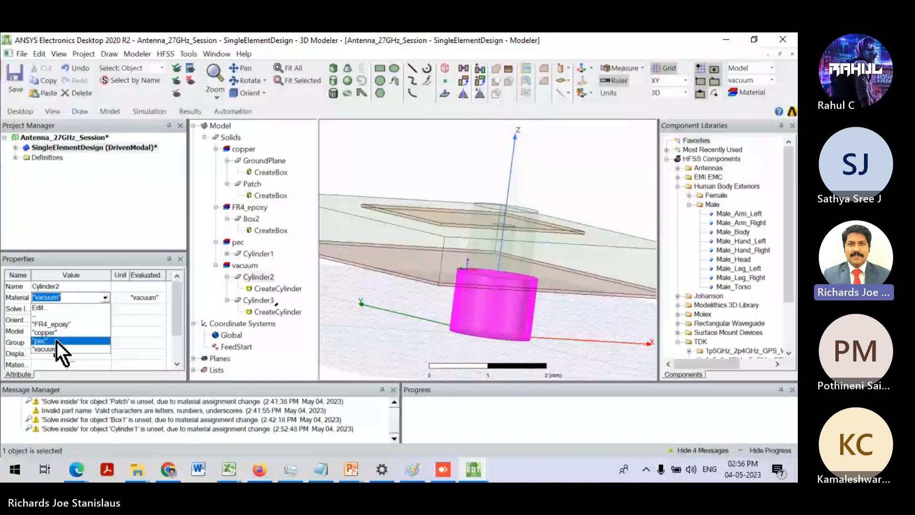
pyautogui.click(57, 341)
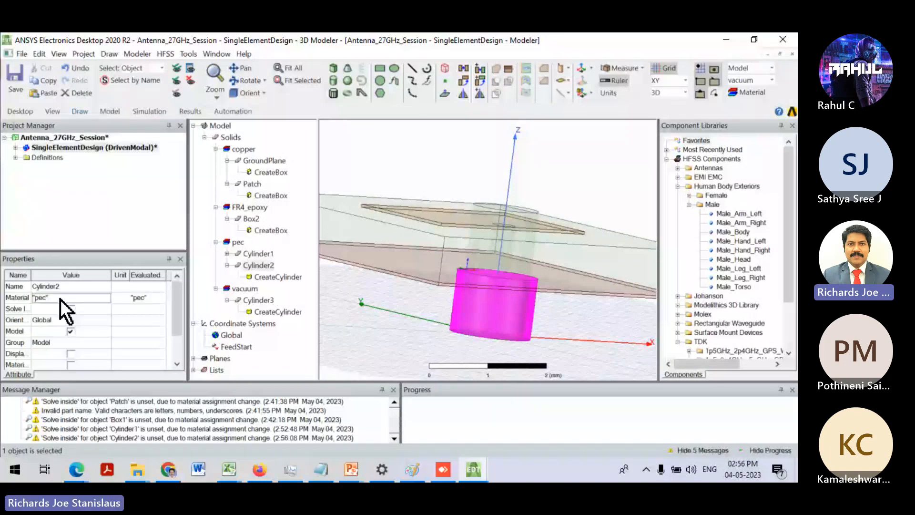
# - Compare the extents of the three feed cylinders and review the creation parameters of Cylinder2 and Cylinder3
pyautogui.keyDown('alt'); pyautogui.moveTo(460, 324); pyautogui.dragTo(430, 245); pyautogui.keyUp('alt')
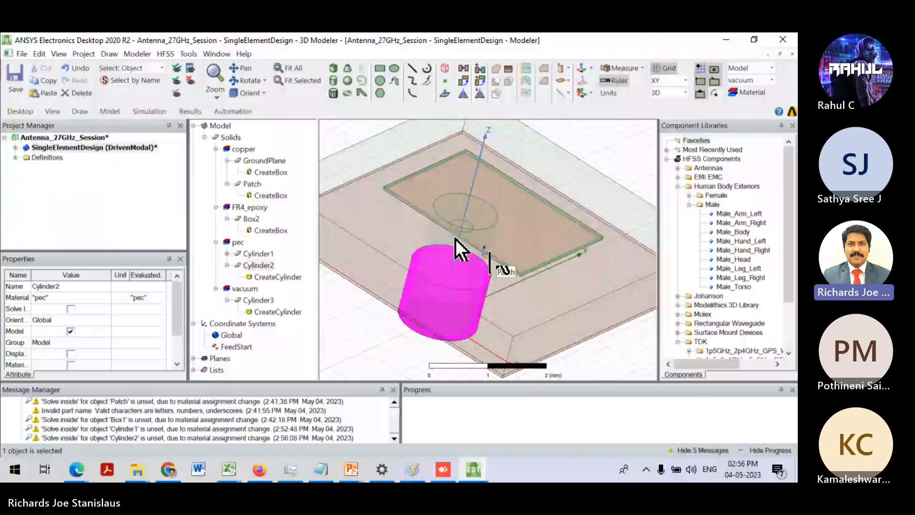
pyautogui.click(264, 299)
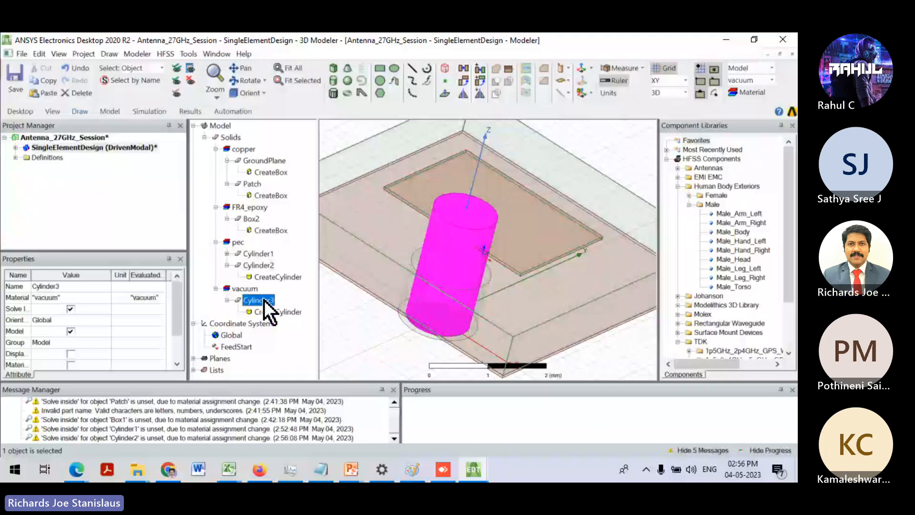
pyautogui.click(271, 278)
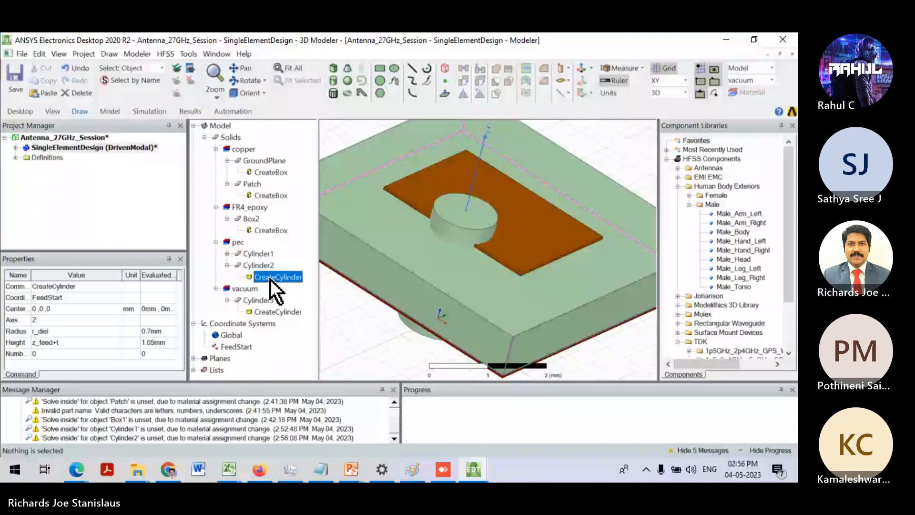
pyautogui.doubleClick(271, 278)
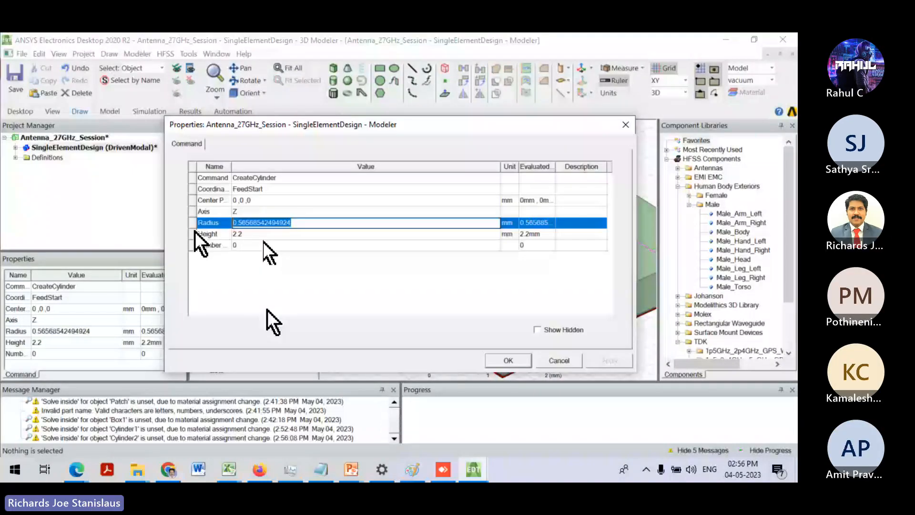
pyautogui.press('Escape')
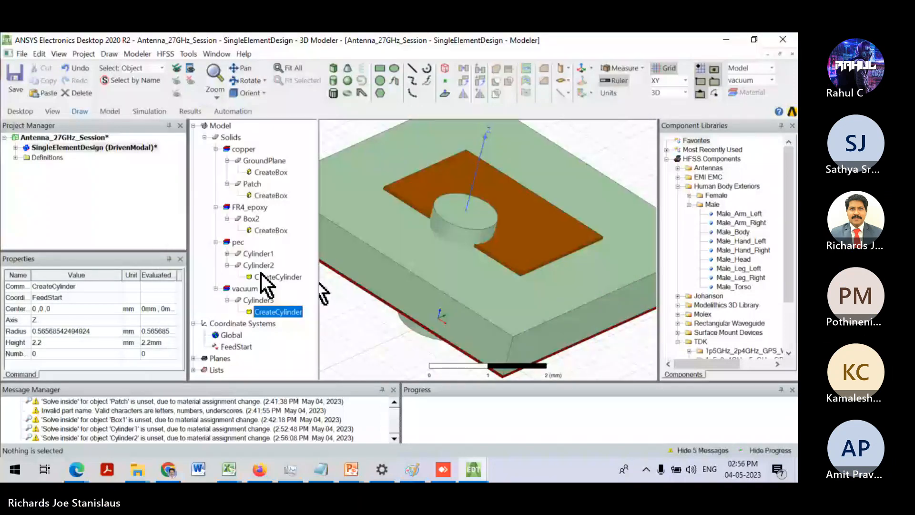
pyautogui.click(260, 254)
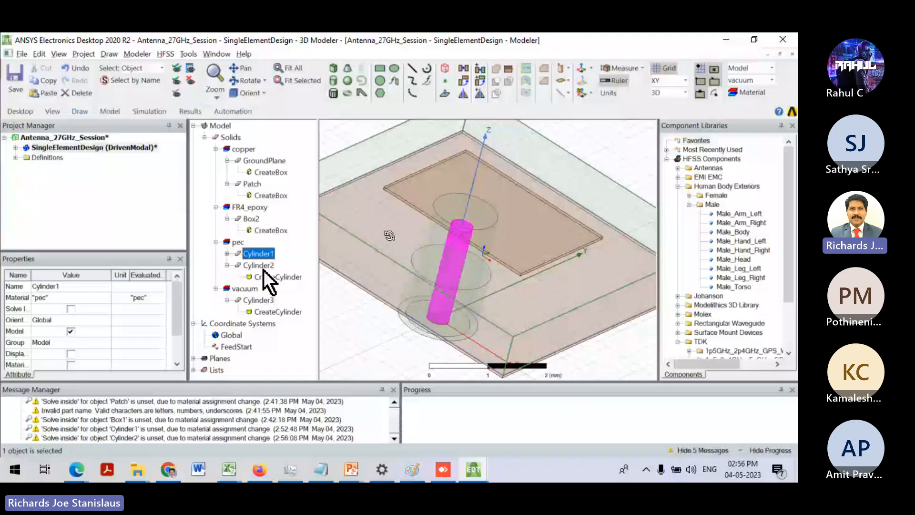
pyautogui.click(260, 300)
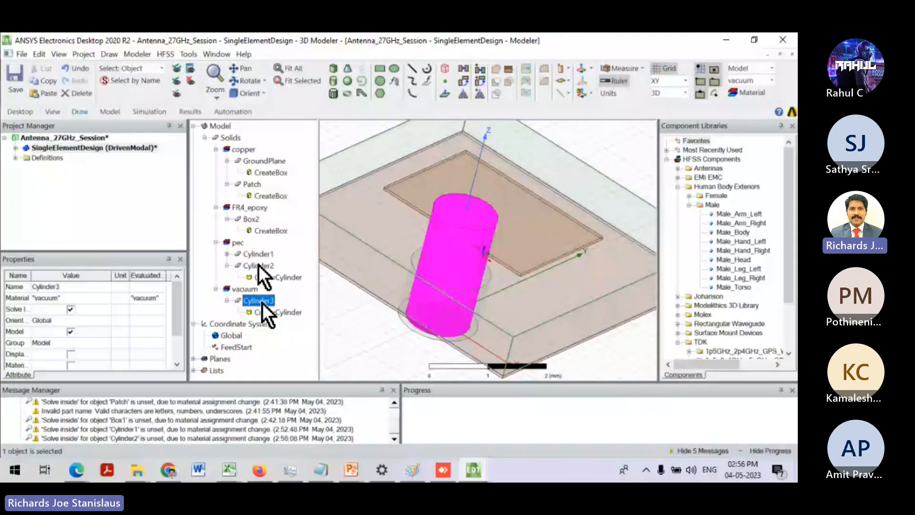
pyautogui.click(259, 265)
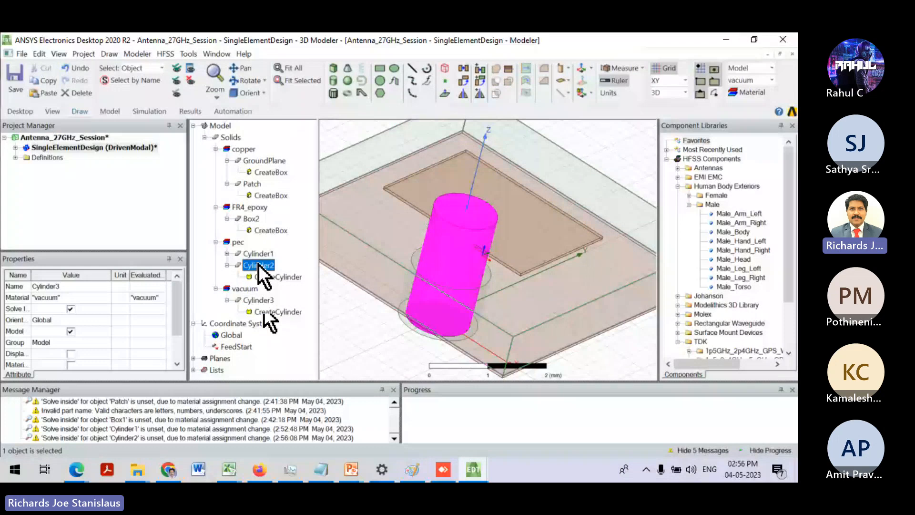
pyautogui.click(278, 277)
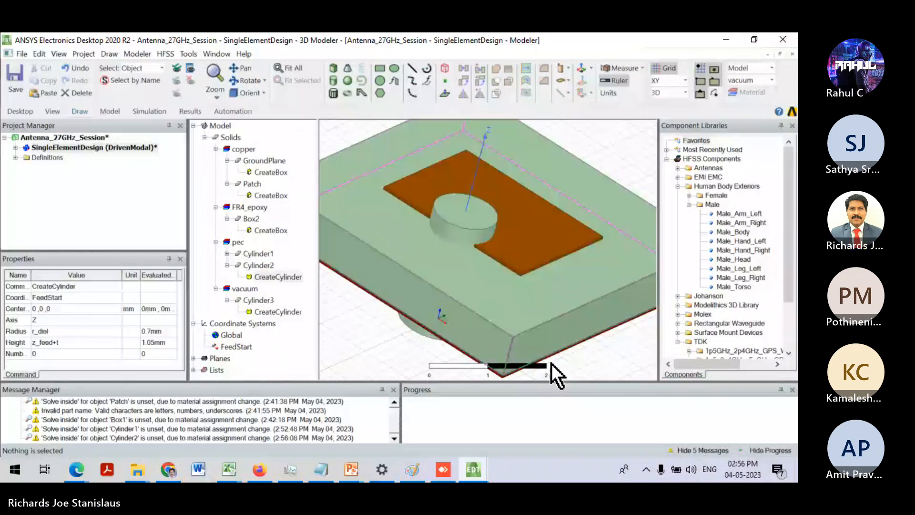
# - Set the radius of Cylinder3 to 0.8 mm in its creation parameters
pyautogui.click(259, 300)
pyautogui.doubleClick(278, 312)
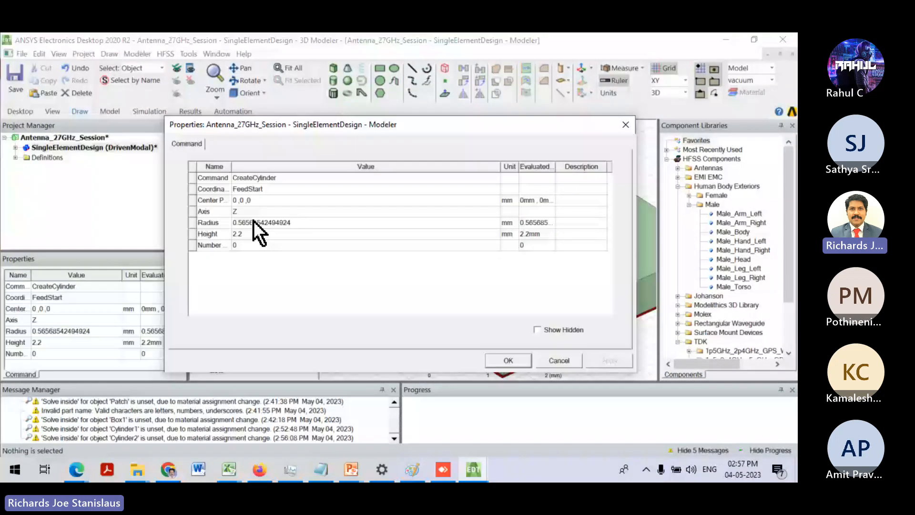
pyautogui.click(249, 201)
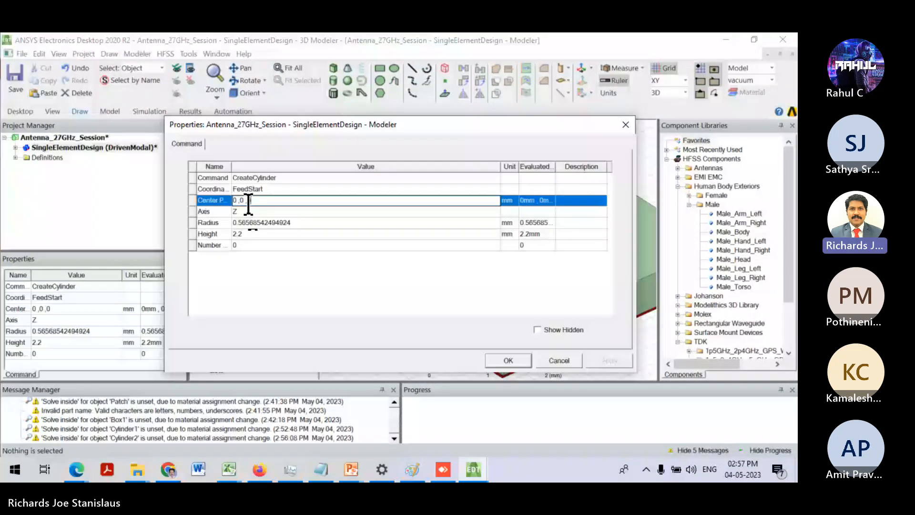
pyautogui.click(277, 222)
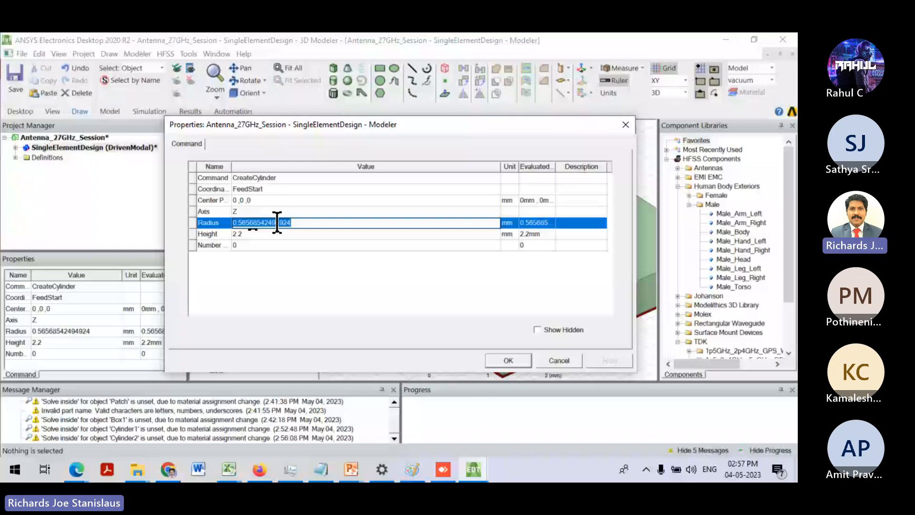
pyautogui.write('0.8')
# - Set the height of Cylinder3 to the expression z_feed+t+h+t
pyautogui.click(278, 233)
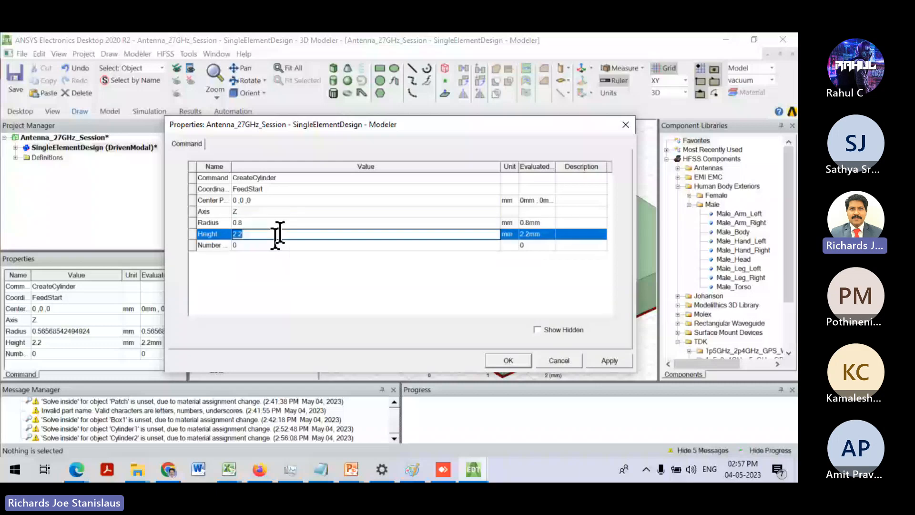
pyautogui.write('z_fee+')
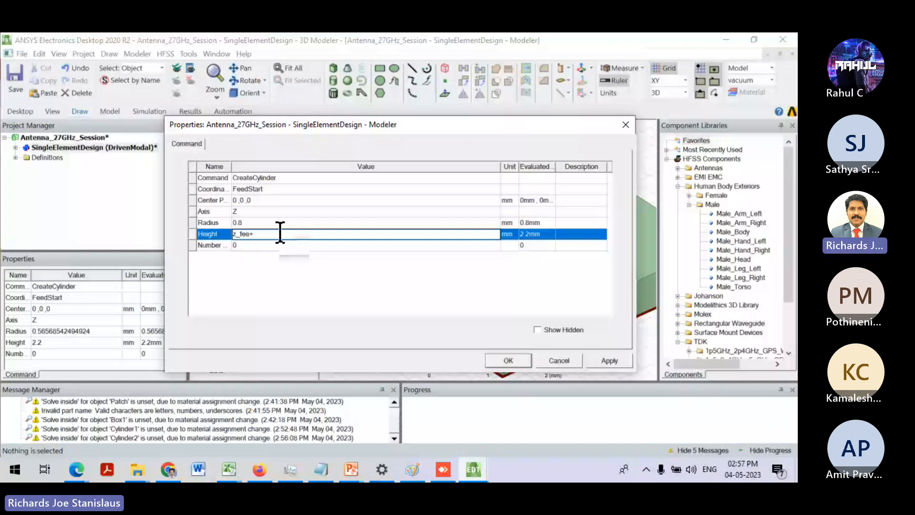
pyautogui.write('t+h+t')
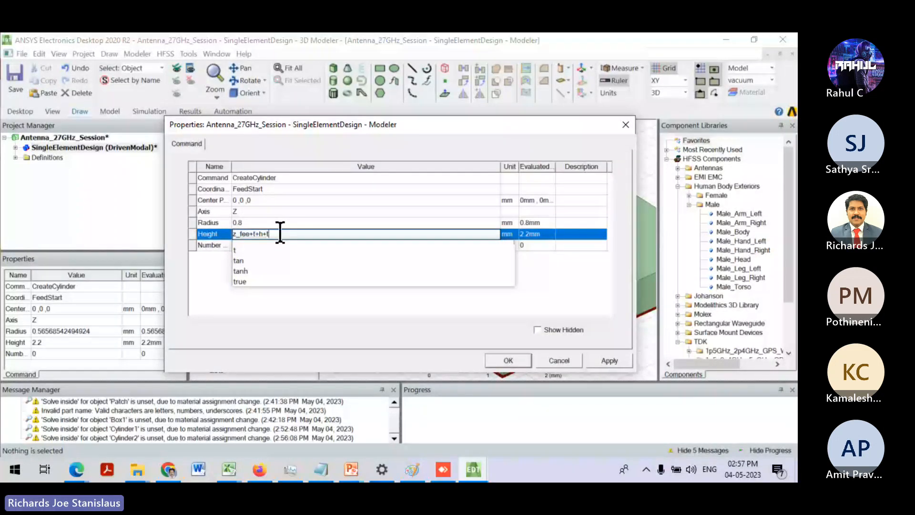
pyautogui.press('Return')
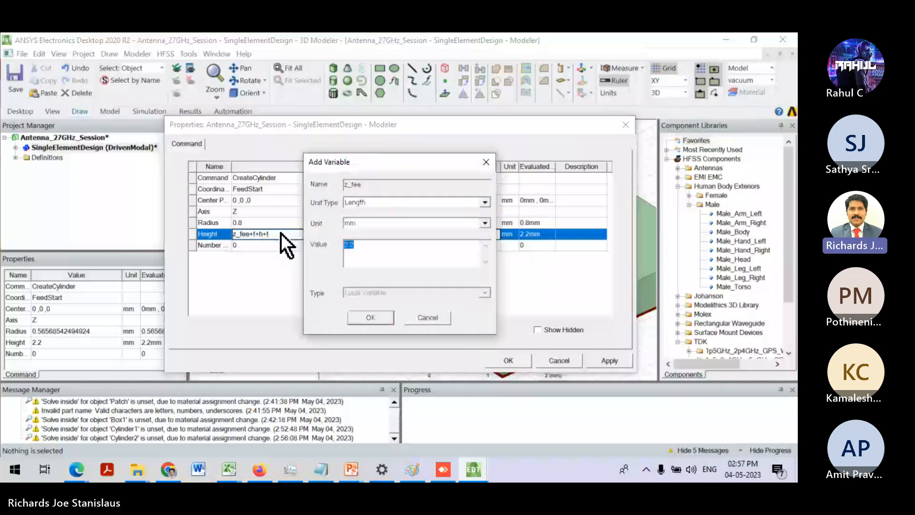
pyautogui.press('Return')
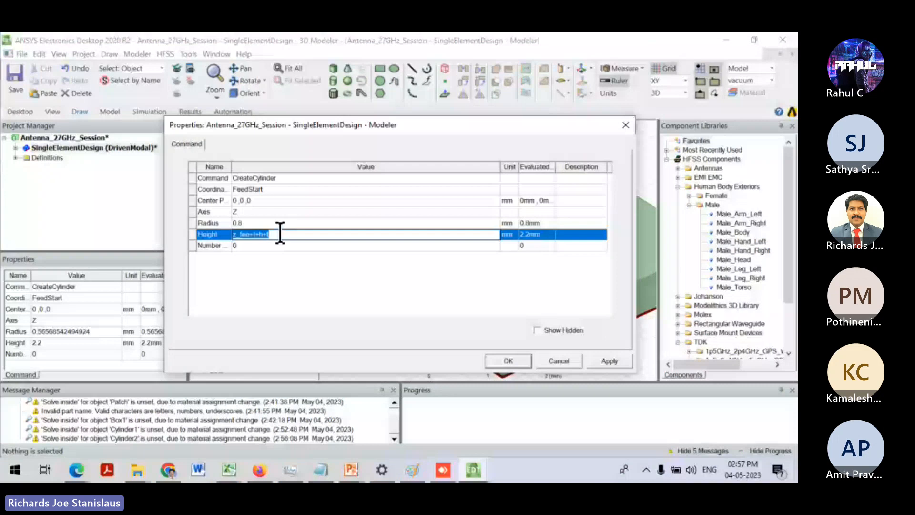
pyautogui.click(251, 234)
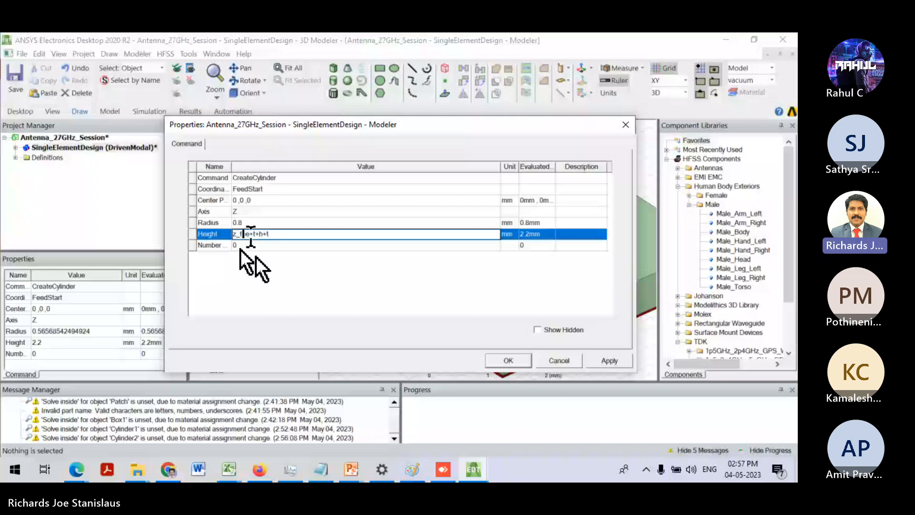
pyautogui.press('Return')
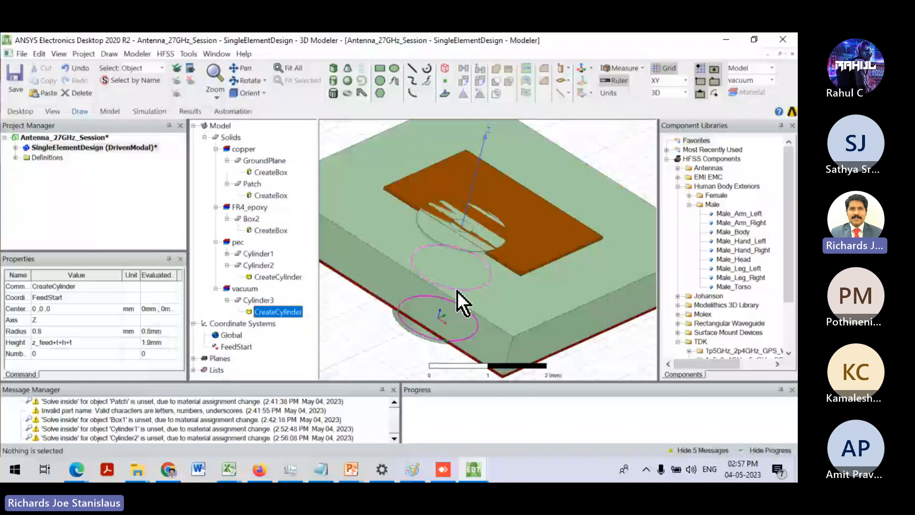
# - Shorten the height expression of Cylinder3 to z_feed+t
pyautogui.keyDown('alt'); pyautogui.moveTo(456, 291); pyautogui.dragTo(449, 278); pyautogui.keyUp('alt')
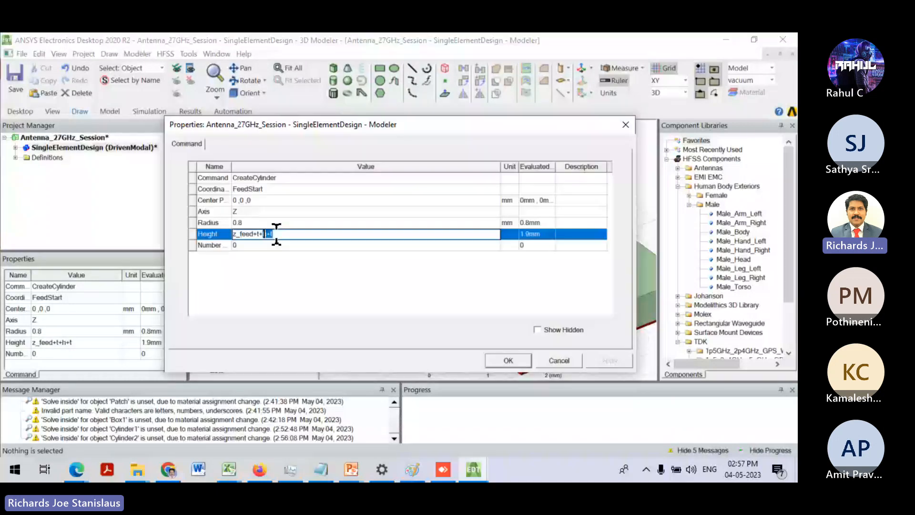
pyautogui.press('BackSpace')
pyautogui.press('BackSpace')
pyautogui.press('Tab')
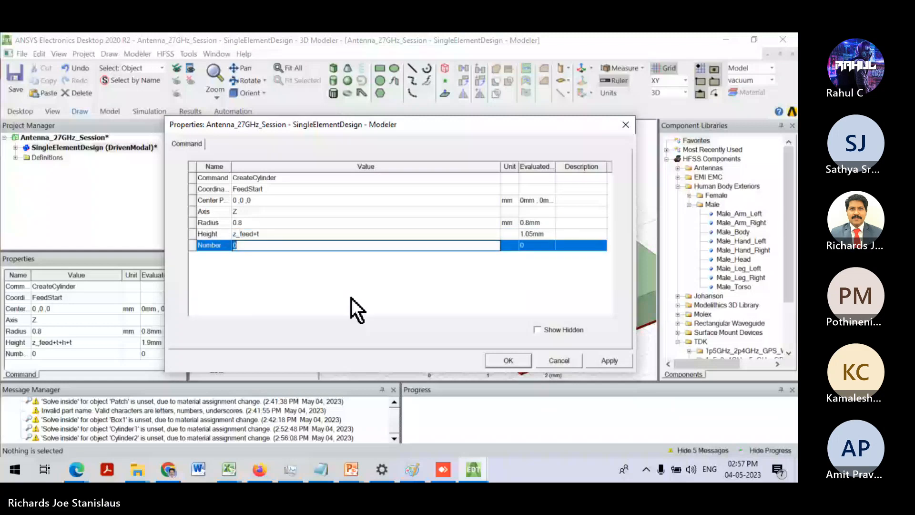
pyautogui.press('Return')
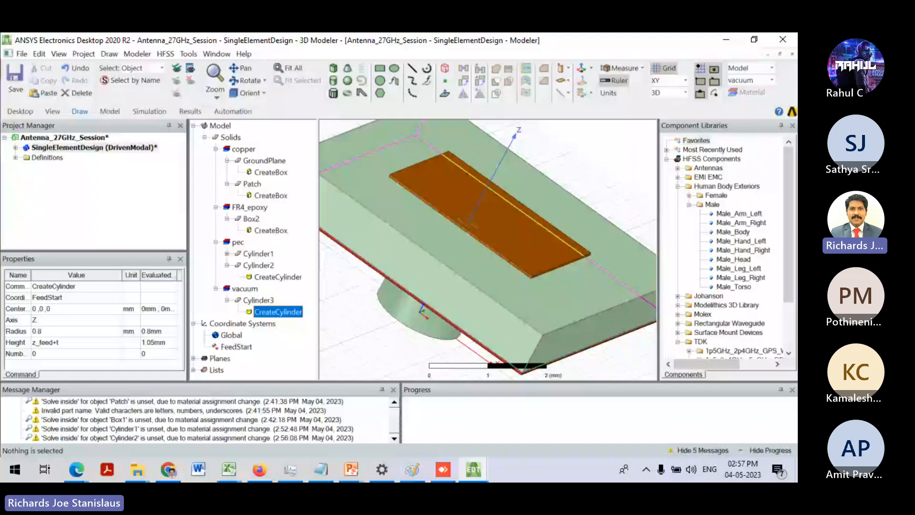
# - Compare Cylinder3 with Cylinder2 below the substrate and check Cylinder2's radius and height parameters
pyautogui.click(476, 279)
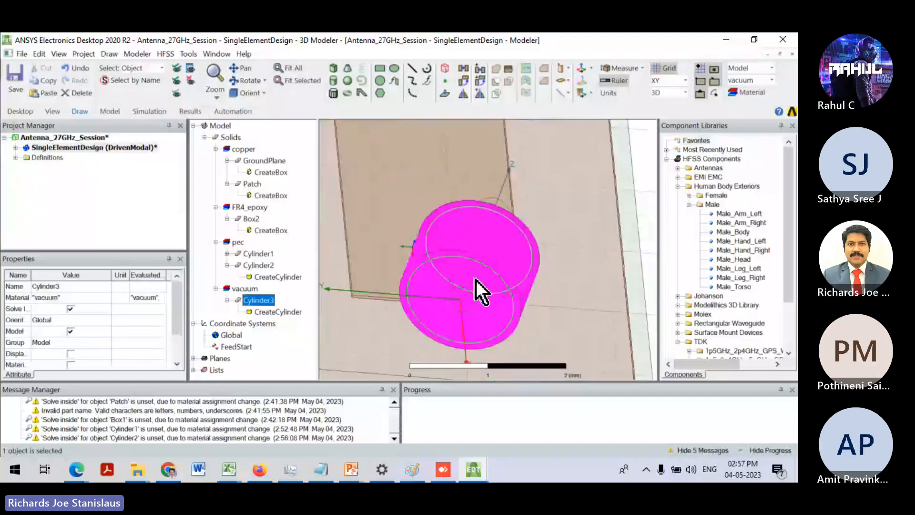
pyautogui.moveTo(476, 279); pyautogui.dragTo(265, 288, button='middle')
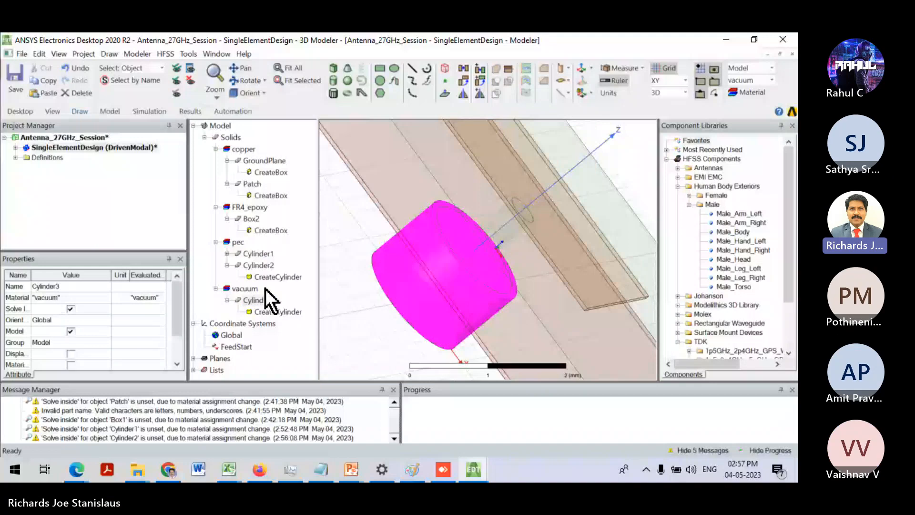
pyautogui.click(260, 265)
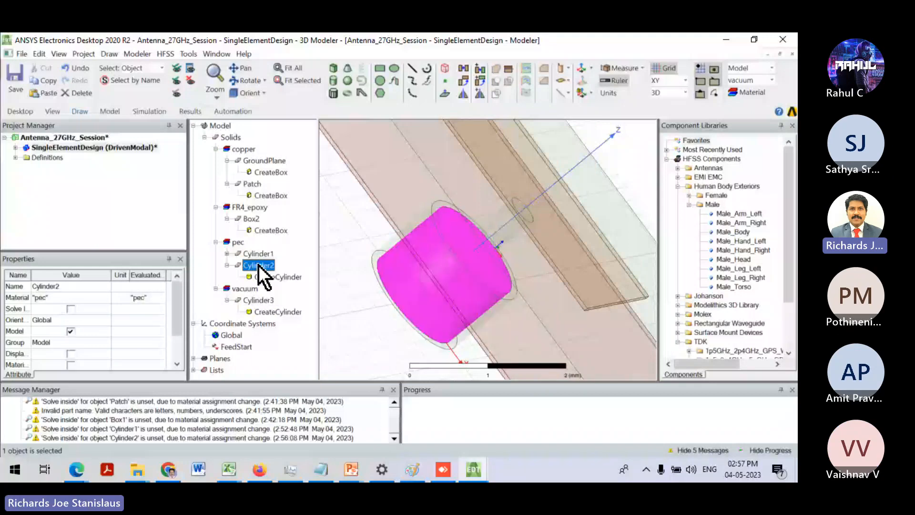
pyautogui.doubleClick(273, 276)
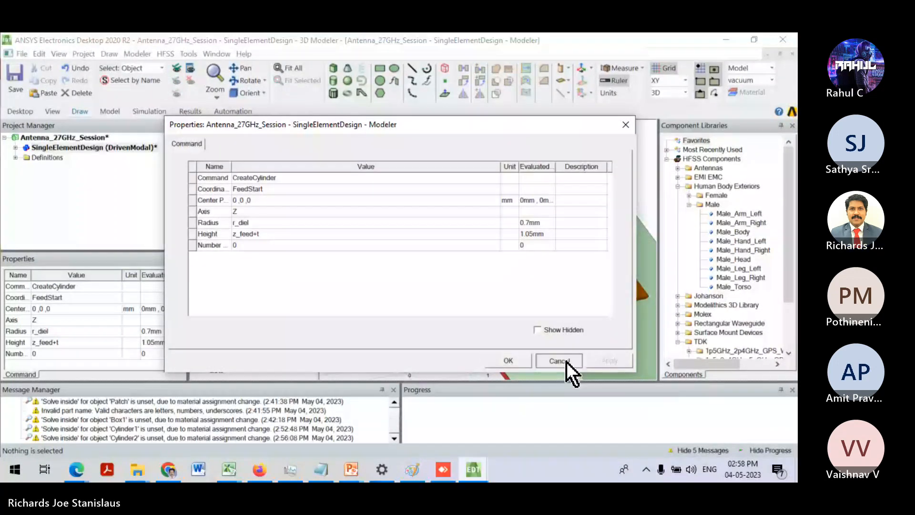
pyautogui.click(567, 361)
# - Rename Cylinder1, the thin central pin, as InnerConductor
pyautogui.click(253, 254)
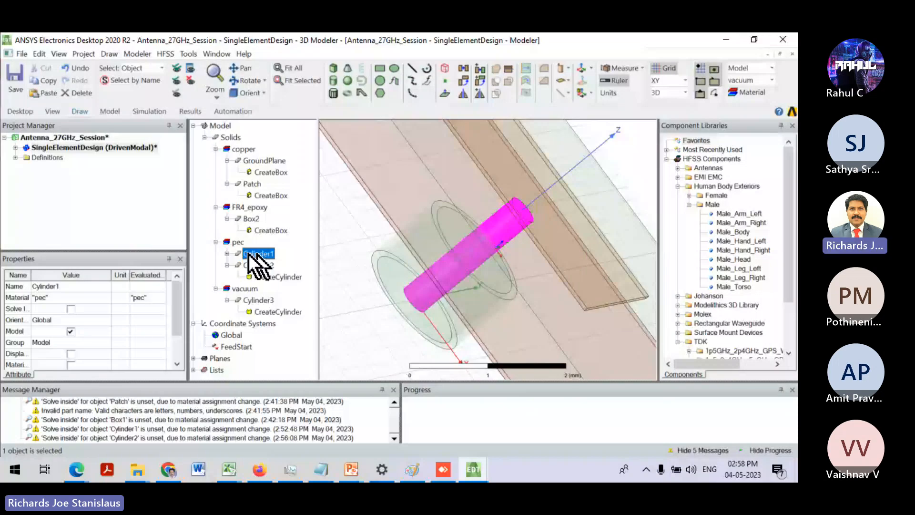
pyautogui.click(71, 286)
pyautogui.write('Inno')
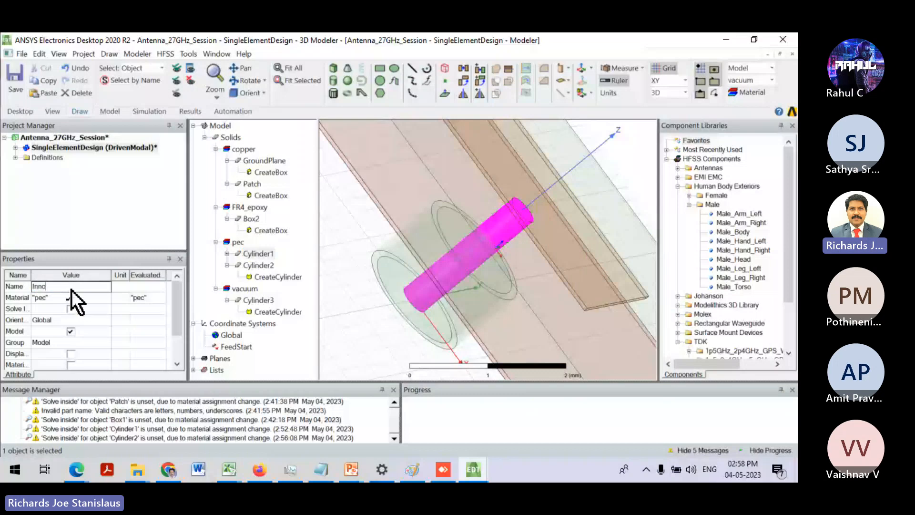
pyautogui.write('rConductor')
pyautogui.press('Return')
# - Change the display color of InnerConductor to yellow (255, 255, 0)
pyautogui.scroll(-1, 84, 322)
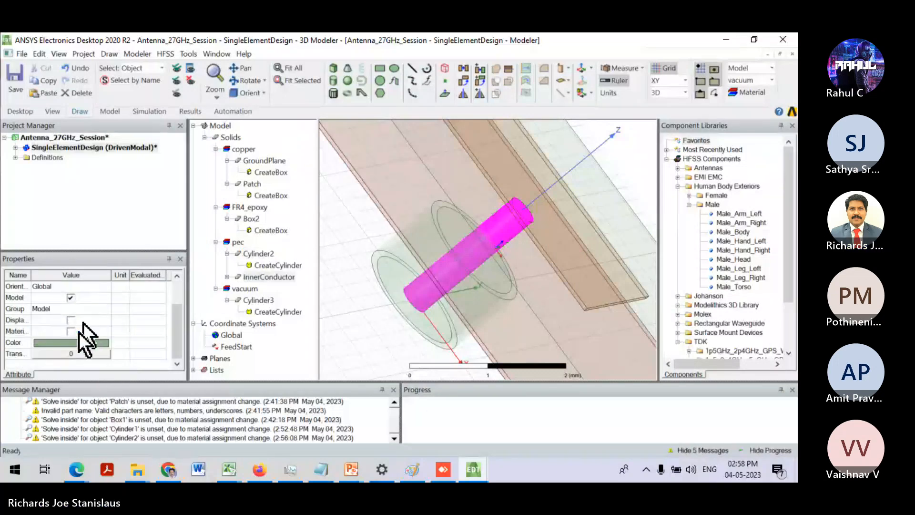
pyautogui.click(78, 339)
pyautogui.click(288, 192)
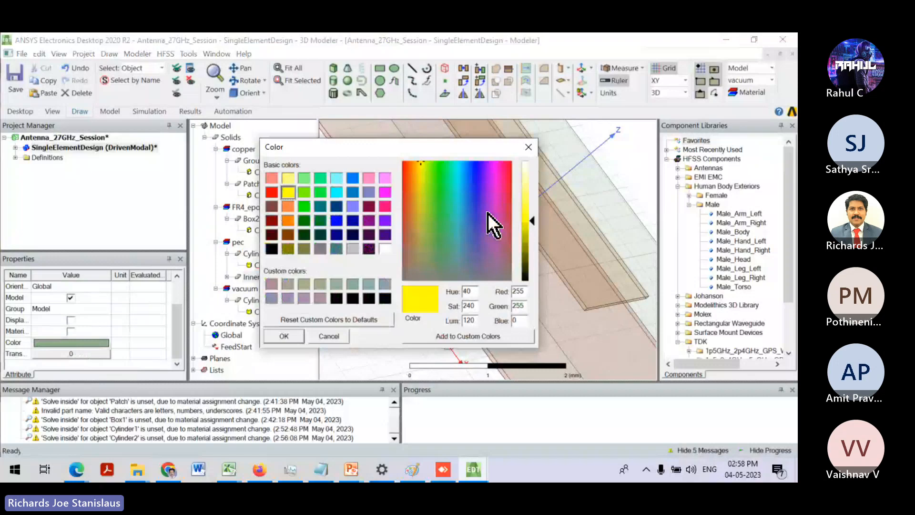
pyautogui.click(295, 336)
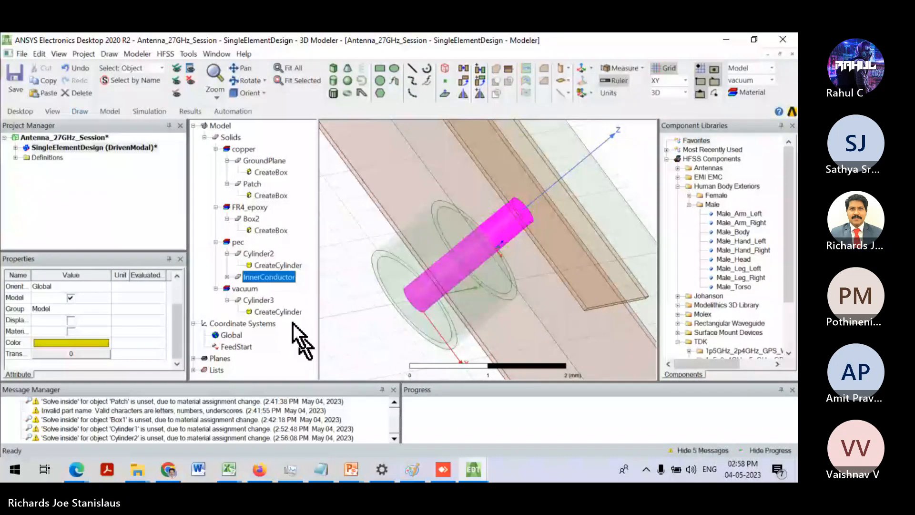
pyautogui.click(257, 300)
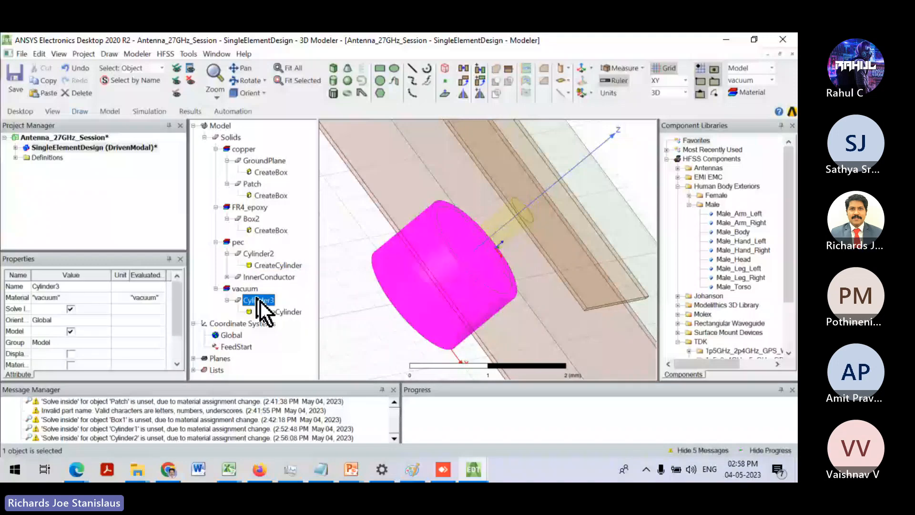
pyautogui.rightClick(258, 300)
pyautogui.moveTo(299, 405)
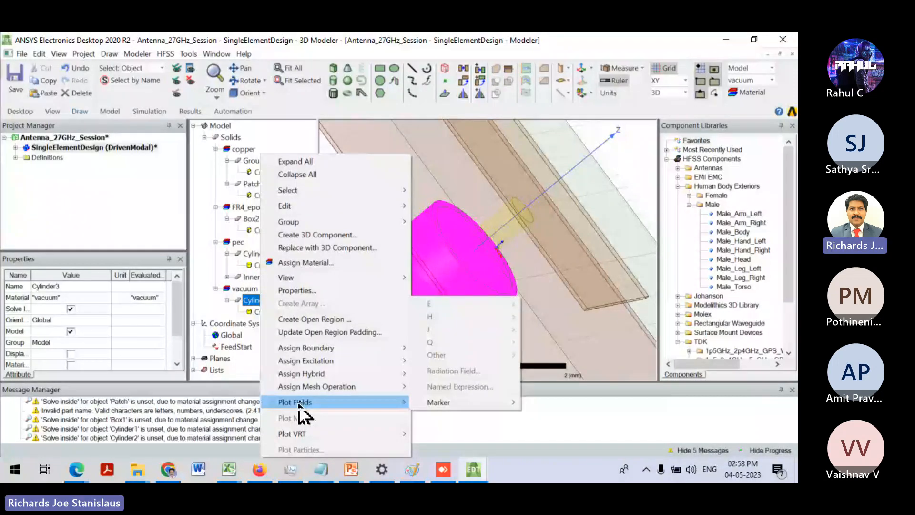
pyautogui.click(259, 318)
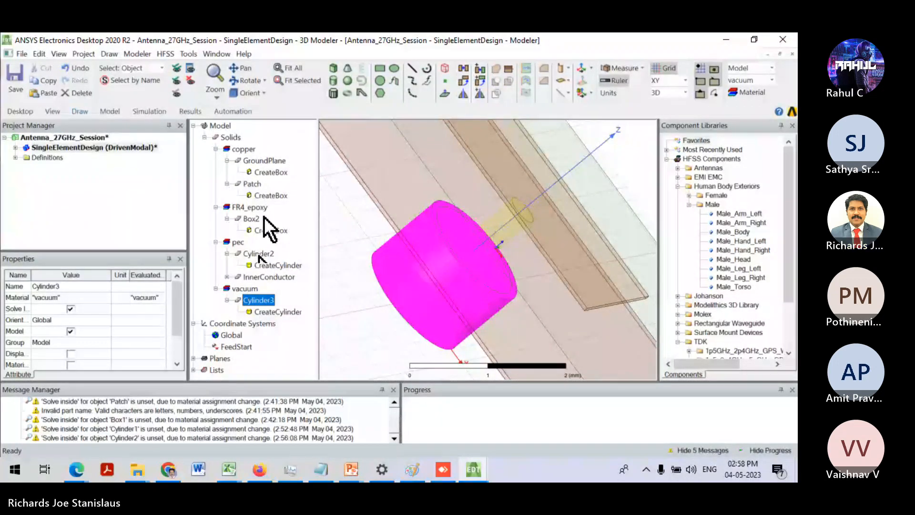
pyautogui.click(261, 277)
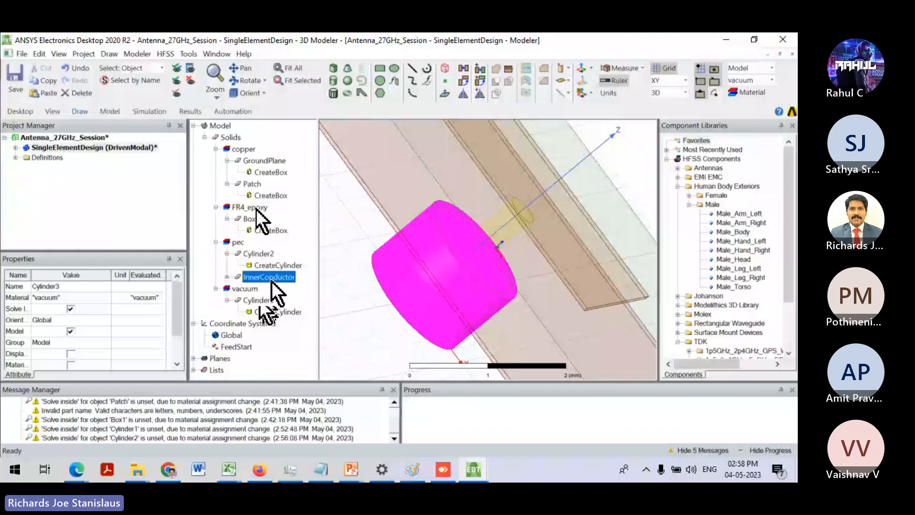
pyautogui.click(260, 308)
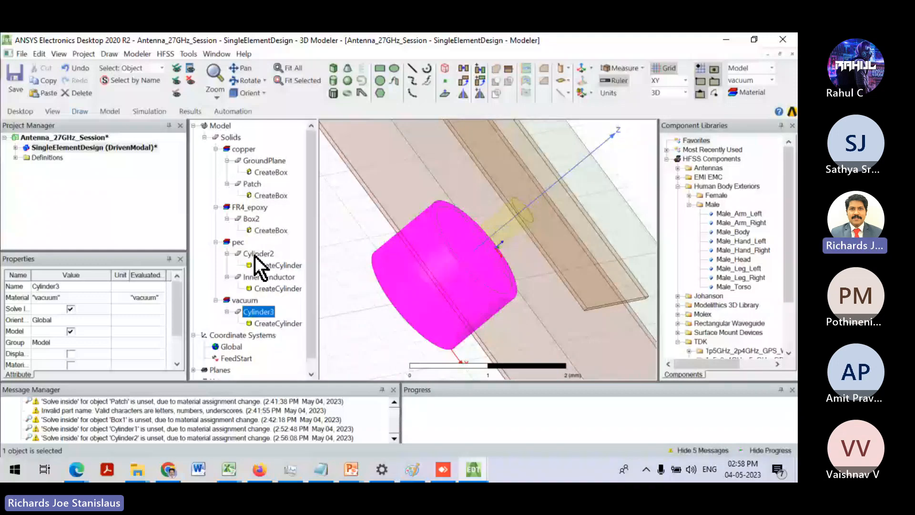
# - Assign the Teflon (tm) material to Cylinder2, the middle cylinder of the coaxial feed
pyautogui.click(256, 254)
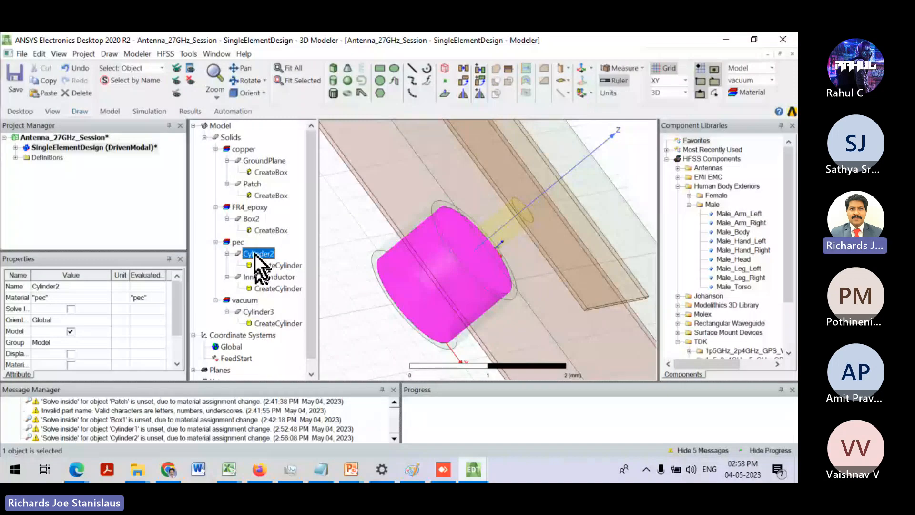
pyautogui.rightClick(256, 261)
pyautogui.click(300, 262)
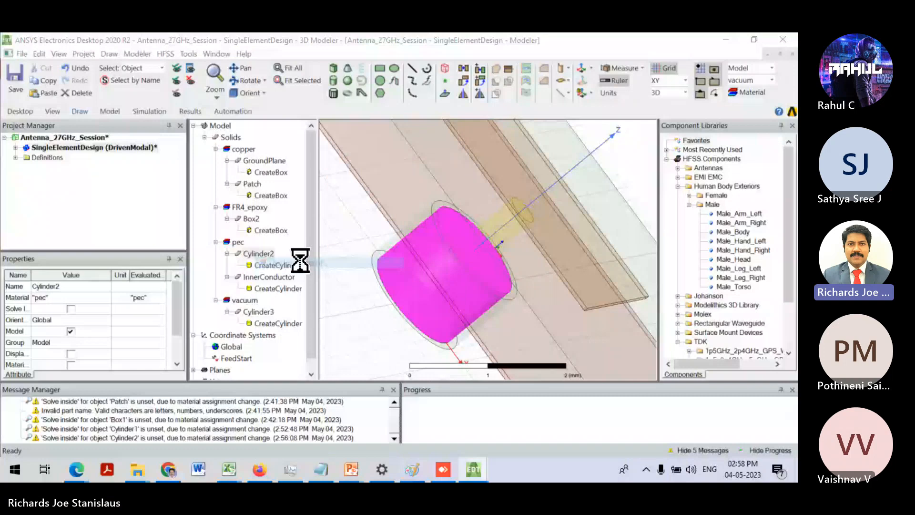
pyautogui.write('tef')
pyautogui.click(256, 165)
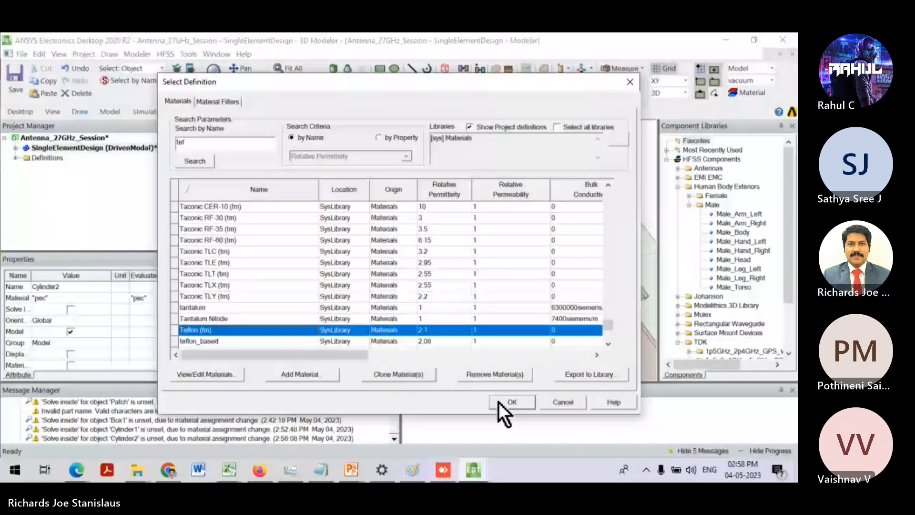
pyautogui.click(499, 402)
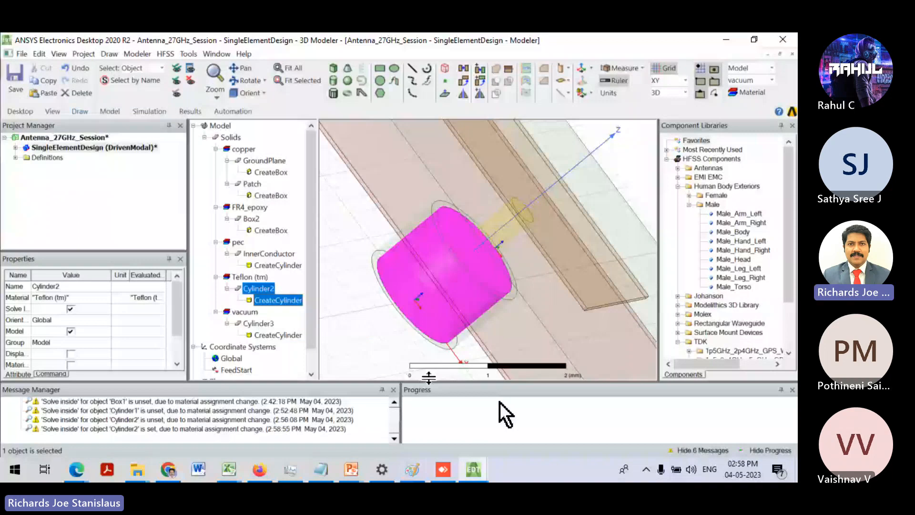
# - Change the material of Cylinder3, the outermost feed cylinder, to pec
pyautogui.click(252, 323)
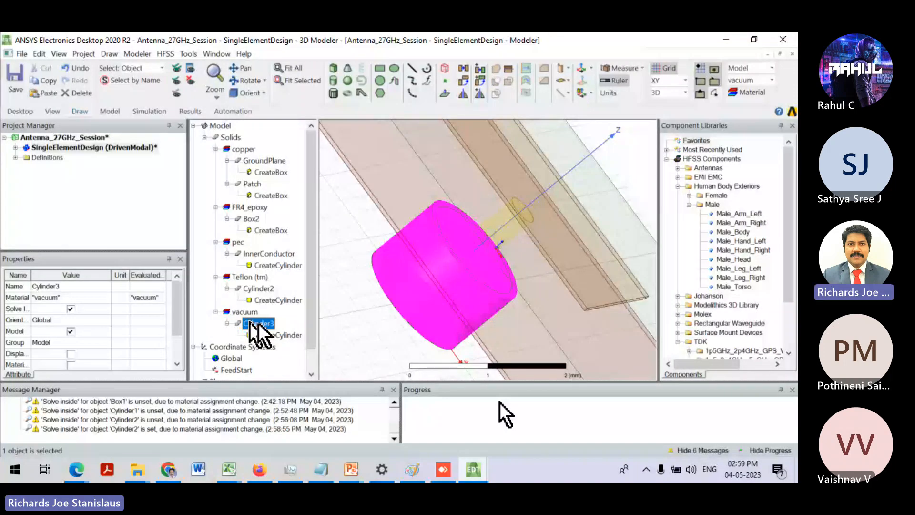
pyautogui.keyDown('alt'); pyautogui.moveTo(480, 281); pyautogui.dragTo(417, 297); pyautogui.keyUp('alt')
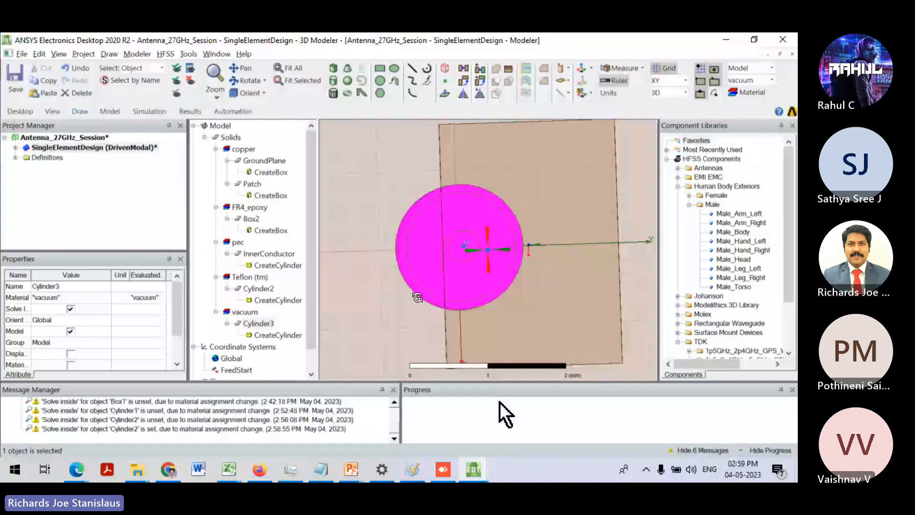
pyautogui.rightClick(261, 323)
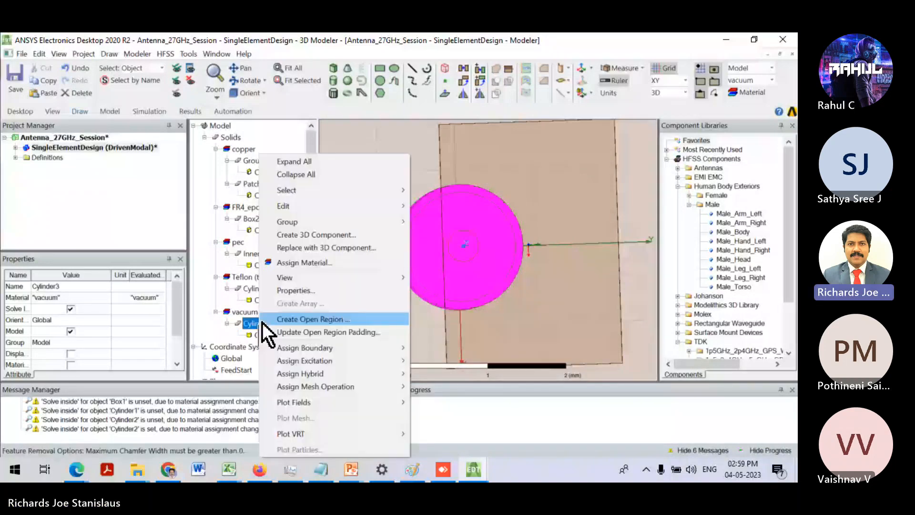
pyautogui.click(209, 292)
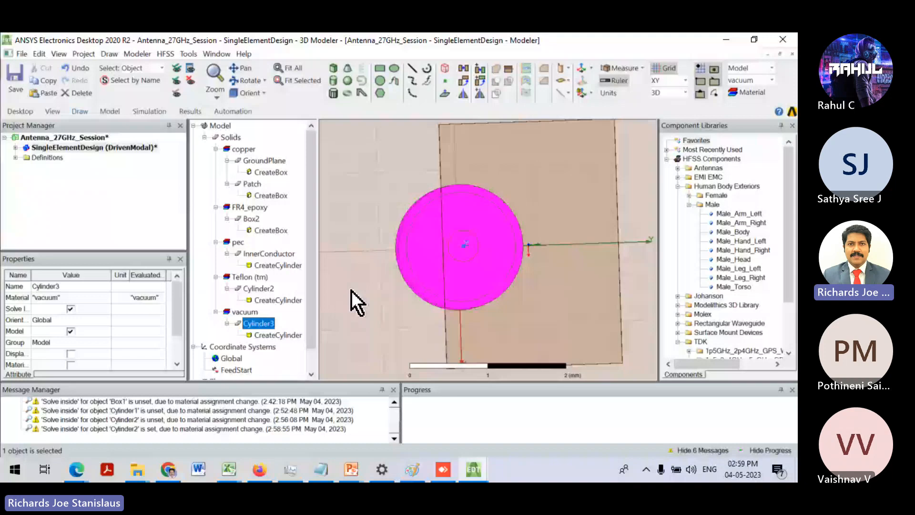
# - Rename Cylinder3, the outermost feed cylinder, as OuterConductor
pyautogui.click(72, 287)
pyautogui.write('O')
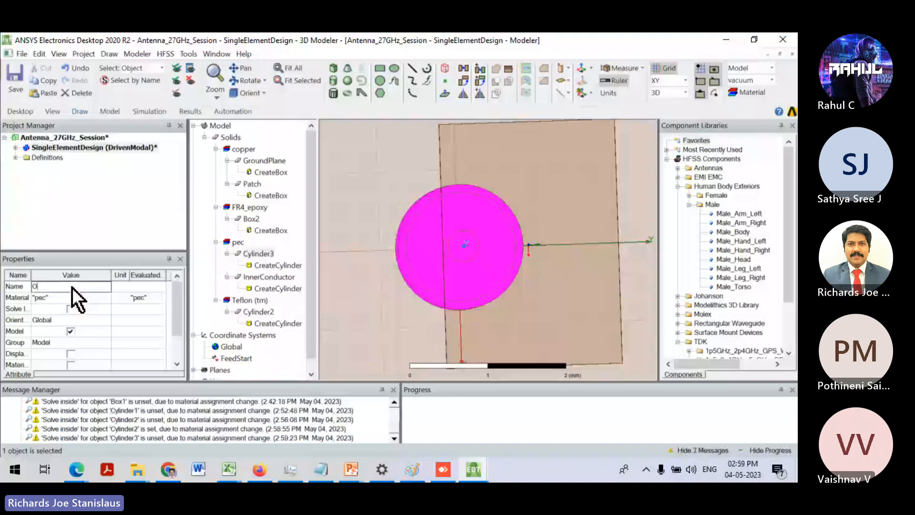
pyautogui.write('ut')
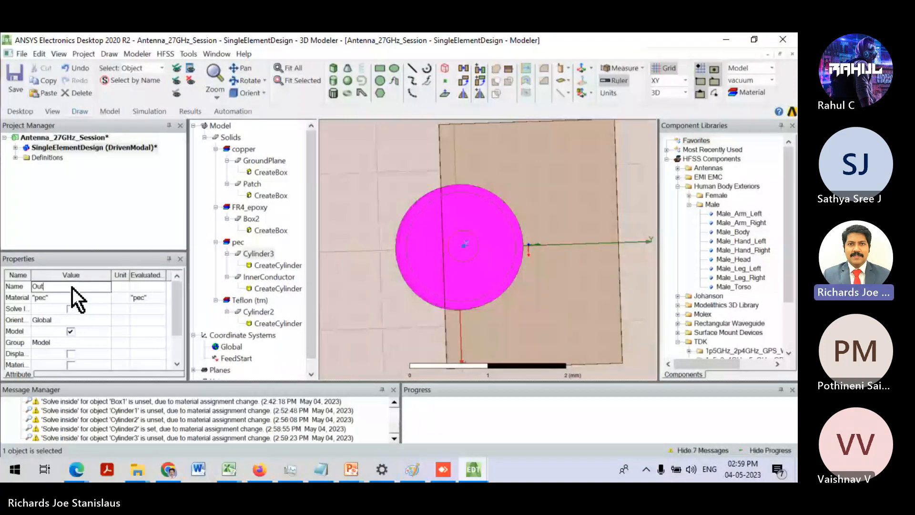
pyautogui.write('erCondu')
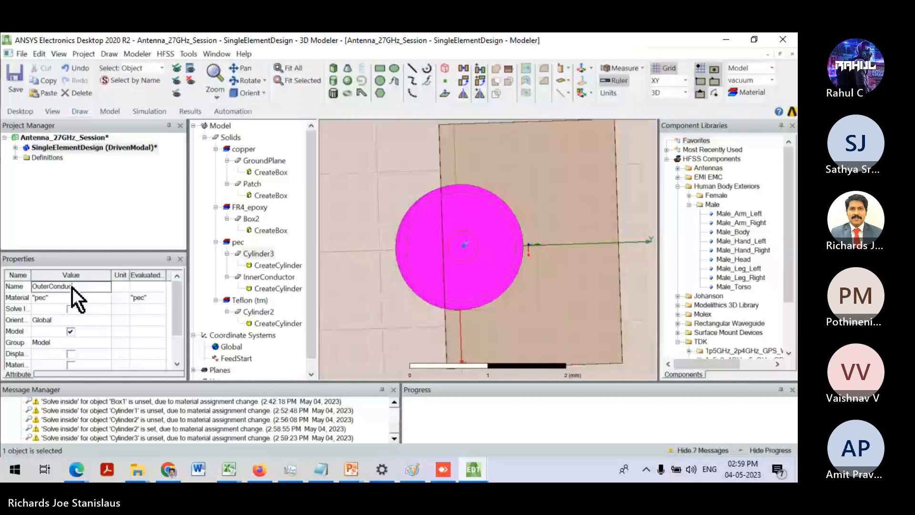
pyautogui.write('ctor')
pyautogui.press('Return')
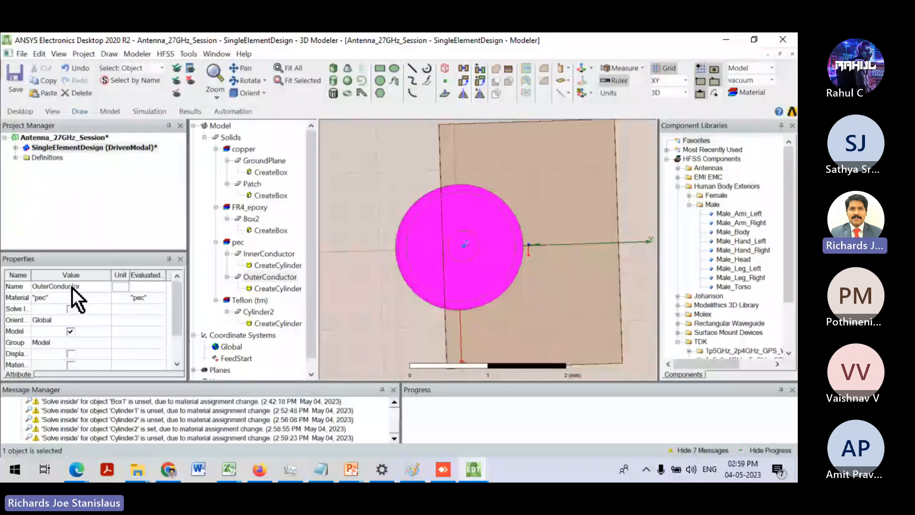
# - Rename Cylinder2, the dielectric cylinder inside the outer conductor, as Teflon
pyautogui.click(258, 312)
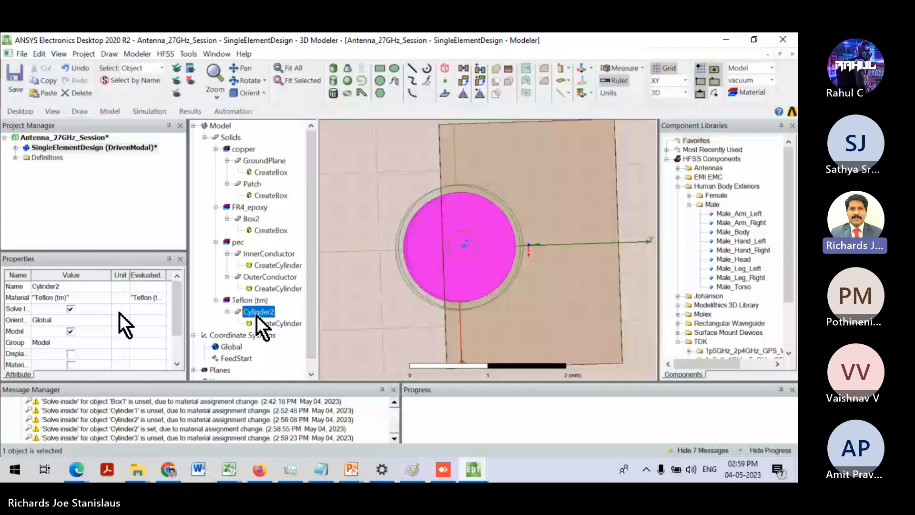
pyautogui.click(67, 286)
pyautogui.write('T')
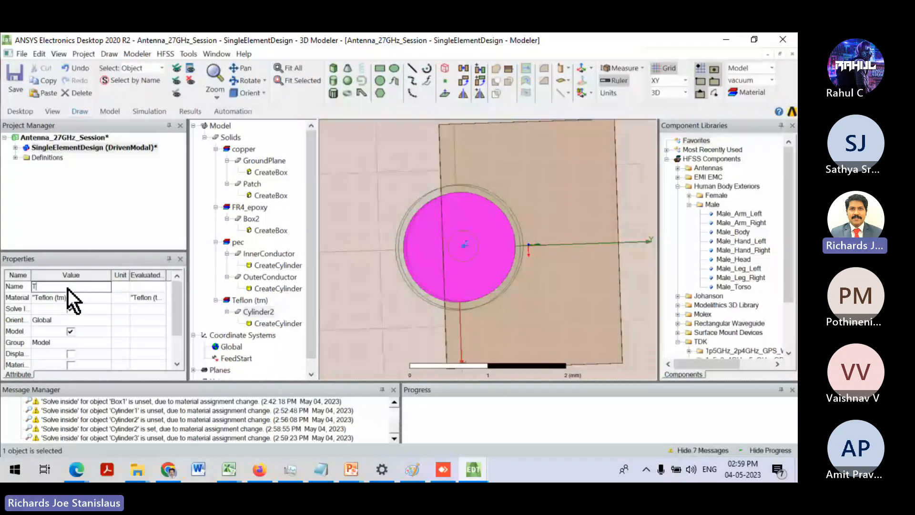
pyautogui.write('eflon')
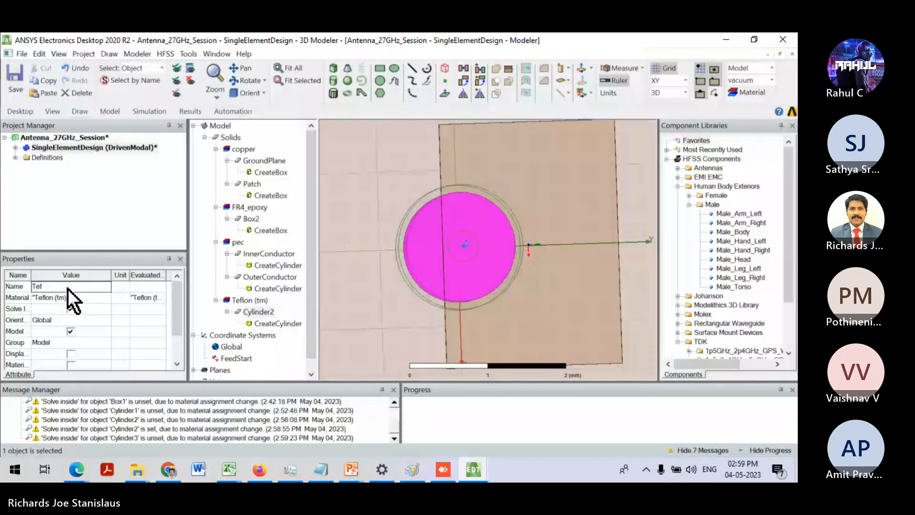
pyautogui.press('Tab')
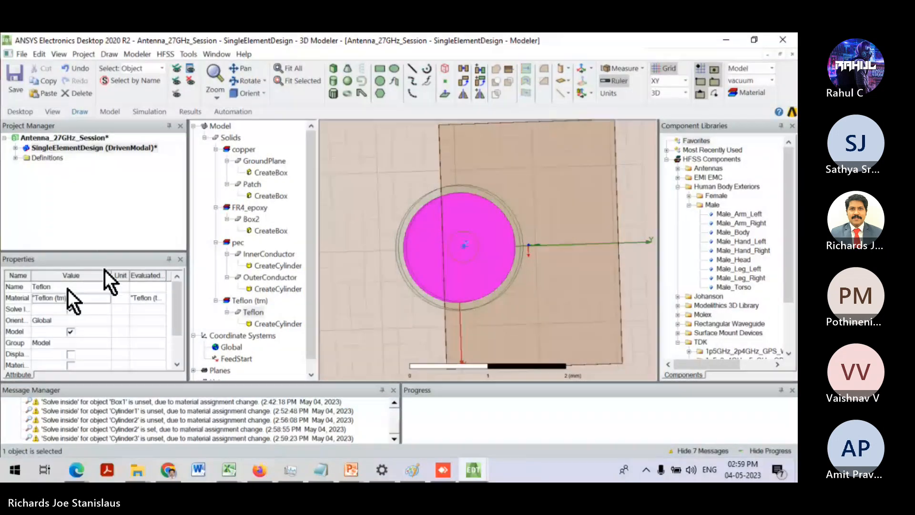
# - Examine how the OuterConductor, Teflon and InnerConductor cylinders overlap beneath the patch substrate
pyautogui.click(255, 313)
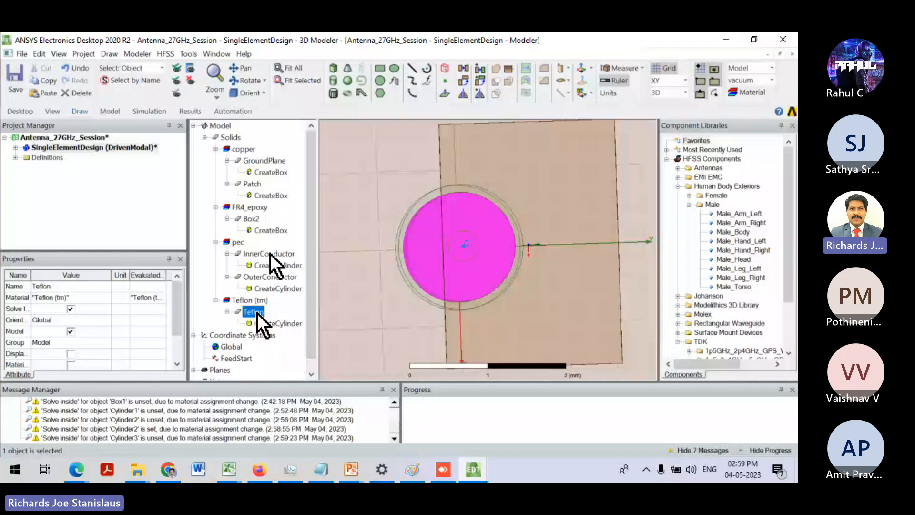
pyautogui.scroll(-2, 351, 268)
pyautogui.keyDown('alt'); pyautogui.moveTo(351, 267); pyautogui.dragTo(439, 229); pyautogui.keyUp('alt')
pyautogui.click(455, 202)
pyautogui.click(388, 233)
pyautogui.click(440, 229)
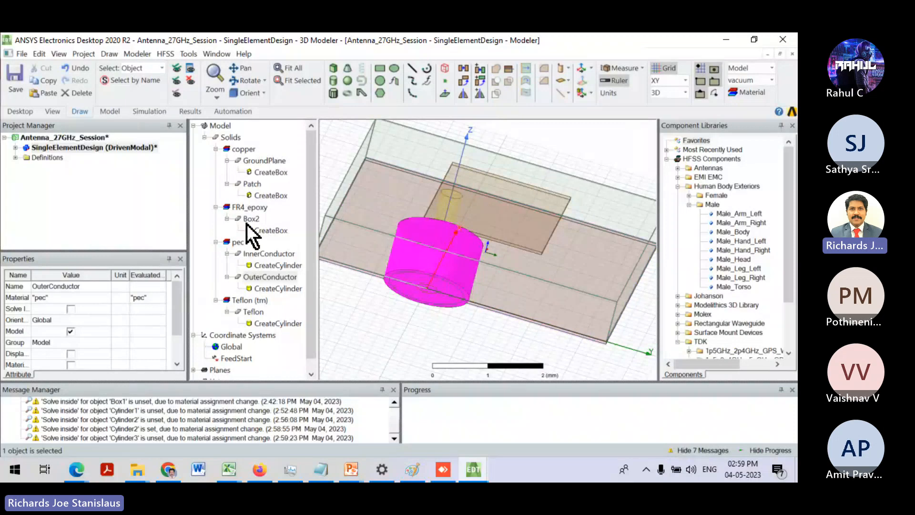
# - Duplicate the InnerConductor and Teflon cylinders around the Z axis with an angle of 360 degrees and a total number of 2
pyautogui.click(252, 312)
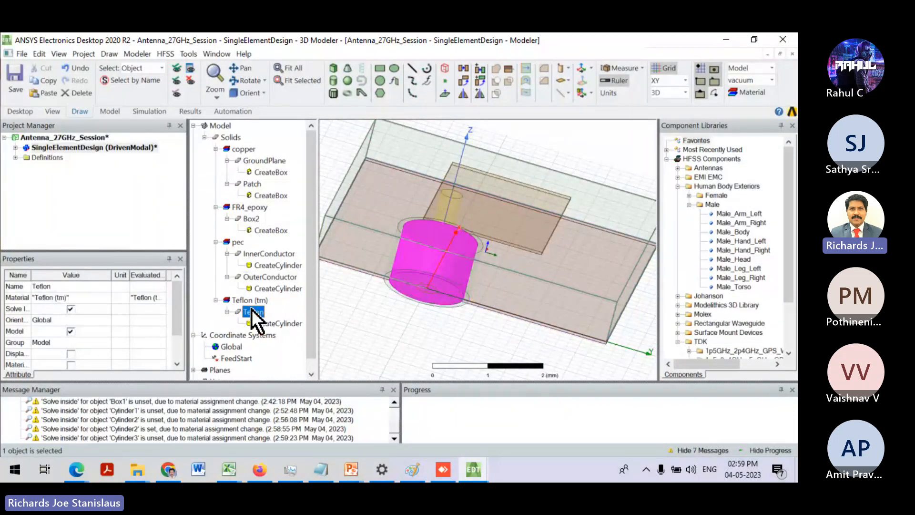
pyautogui.keyDown('ctrl'); pyautogui.click(265, 254); pyautogui.keyUp('ctrl')
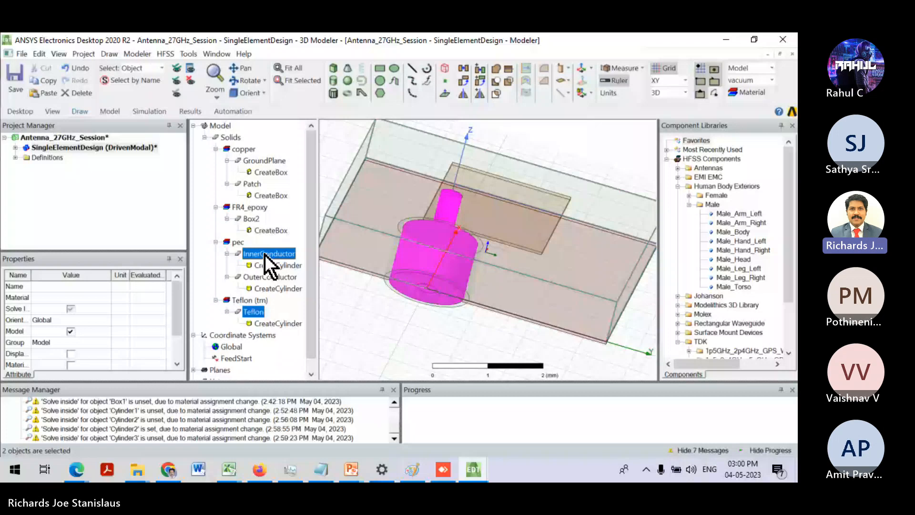
pyautogui.rightClick(265, 254)
pyautogui.moveTo(334, 206)
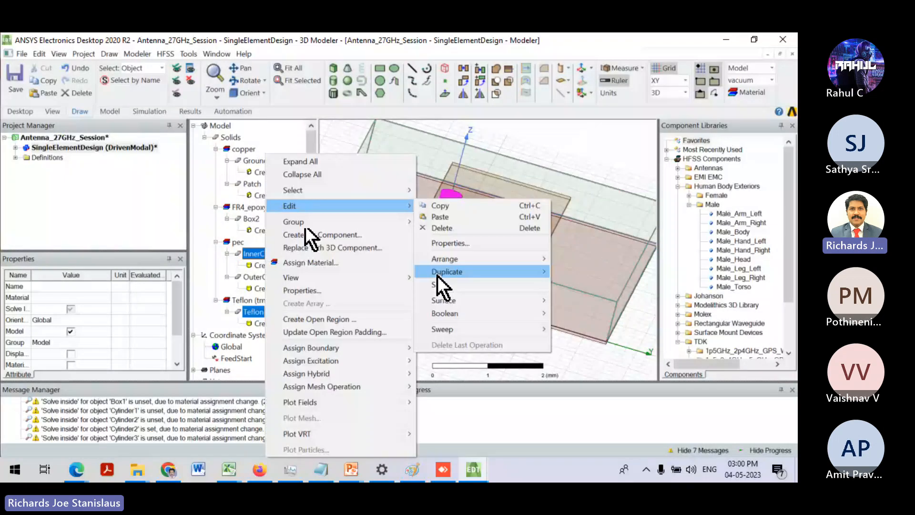
pyautogui.moveTo(437, 275)
pyautogui.click(579, 281)
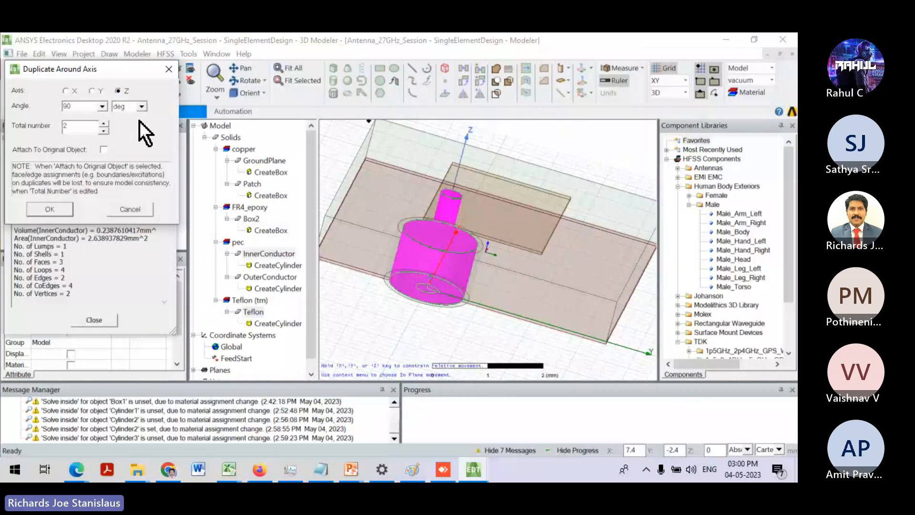
pyautogui.doubleClick(88, 106)
pyautogui.write('360')
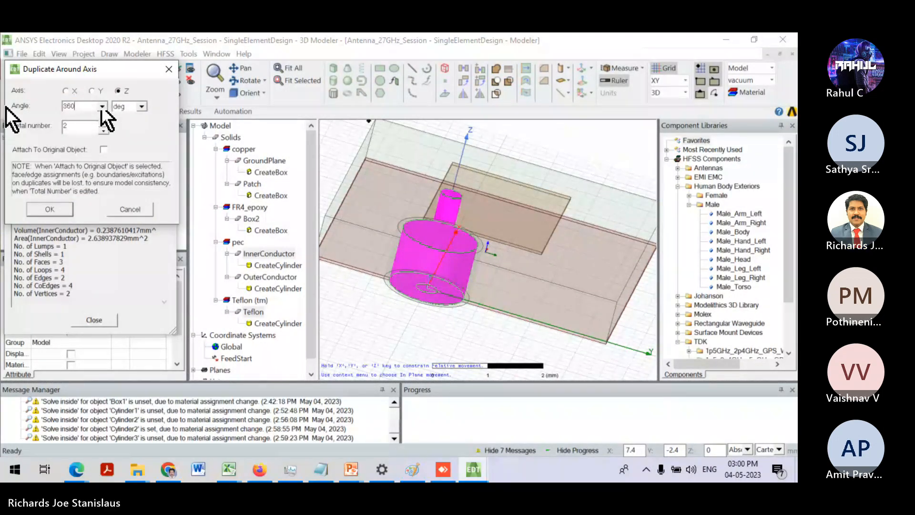
pyautogui.press('Tab')
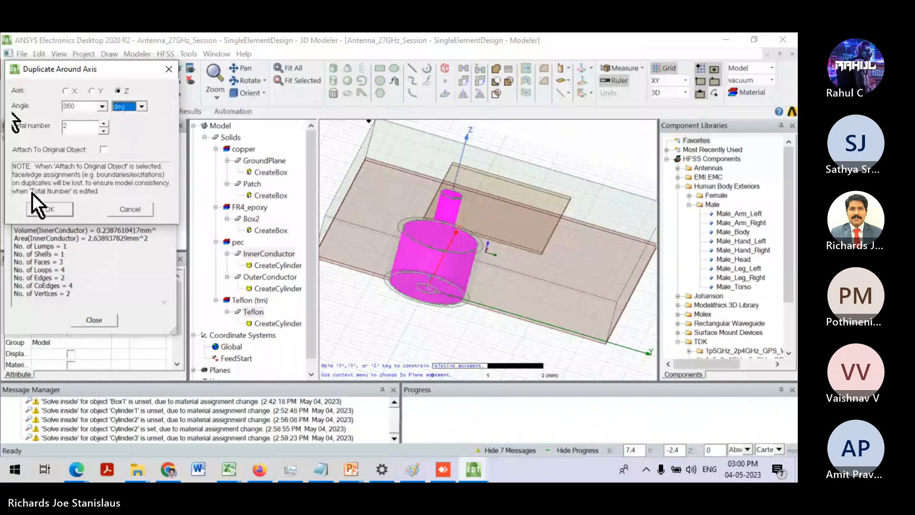
pyautogui.click(53, 211)
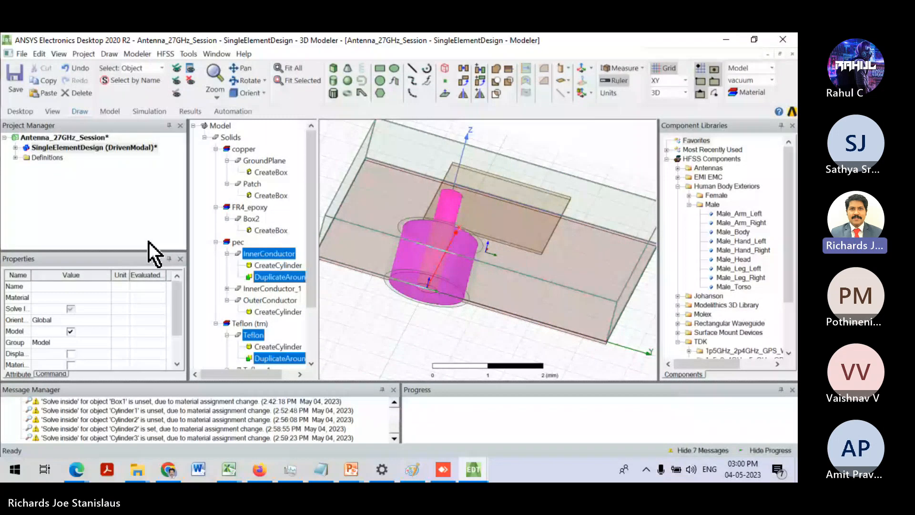
# - Examine the duplicated inner conductor against the original, its duplication settings and its position through the substrate
pyautogui.click(453, 204)
pyautogui.keyDown('alt'); pyautogui.moveTo(453, 204); pyautogui.dragTo(538, 282); pyautogui.keyUp('alt')
pyautogui.click(475, 245)
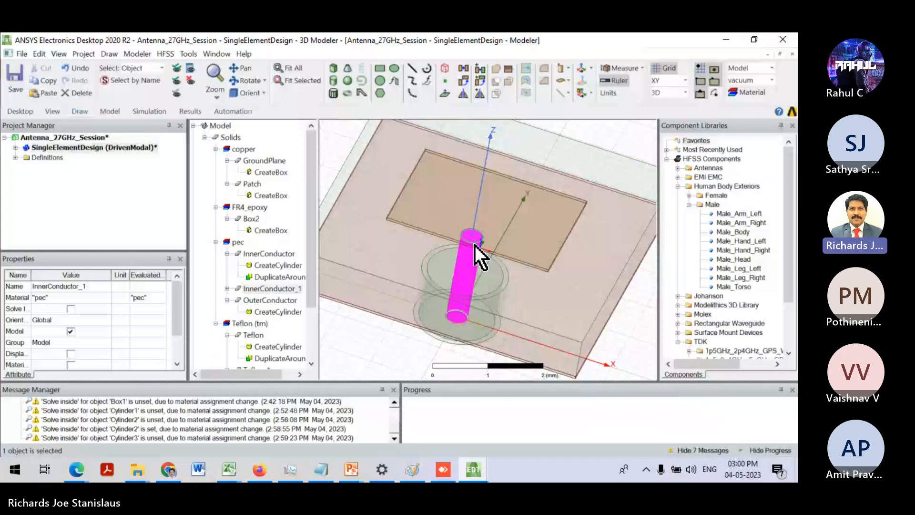
pyautogui.click(279, 276)
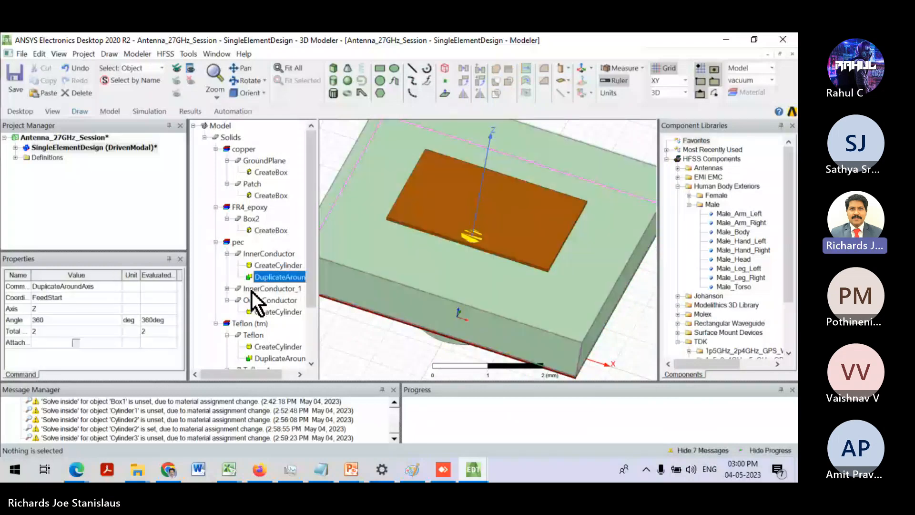
pyautogui.click(269, 288)
pyautogui.keyDown('alt'); pyautogui.moveTo(536, 232); pyautogui.dragTo(442, 236); pyautogui.keyUp('alt')
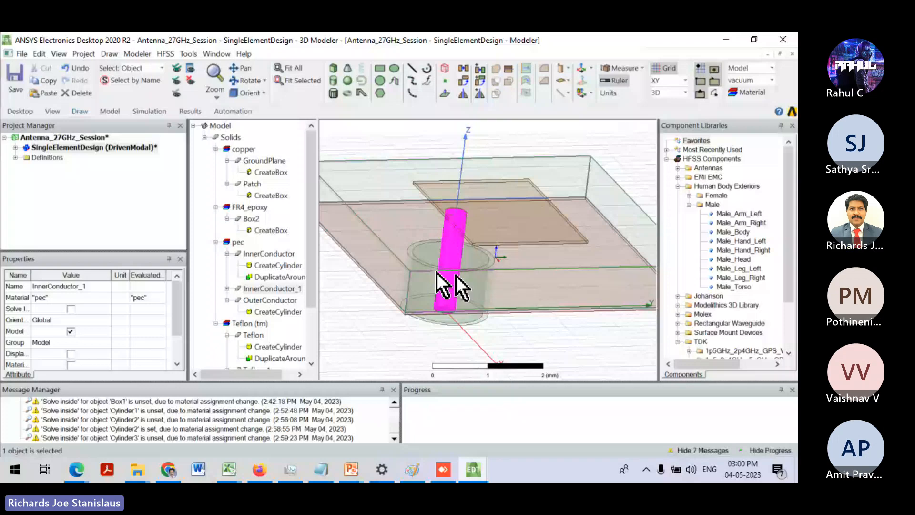
pyautogui.press('alt')
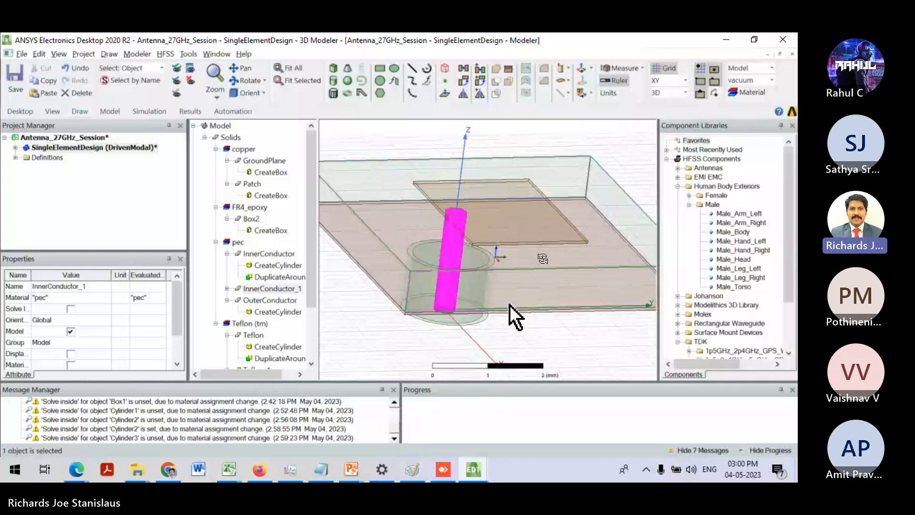
pyautogui.keyDown('alt'); pyautogui.moveTo(510, 305); pyautogui.dragTo(282, 302); pyautogui.keyUp('alt')
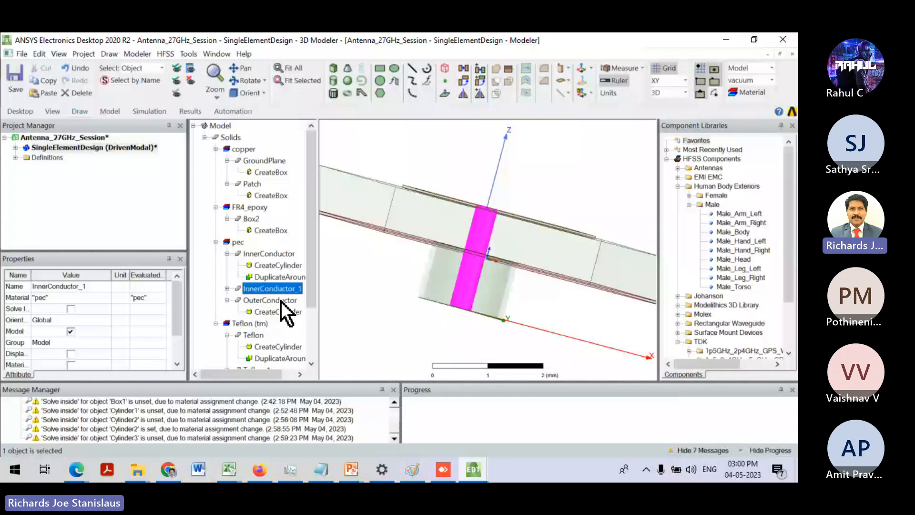
# - Examine the Teflon cylinder beneath the patch, its around-axis duplication option and the duplicated Teflon_1 body
pyautogui.scroll(-1, 274, 308)
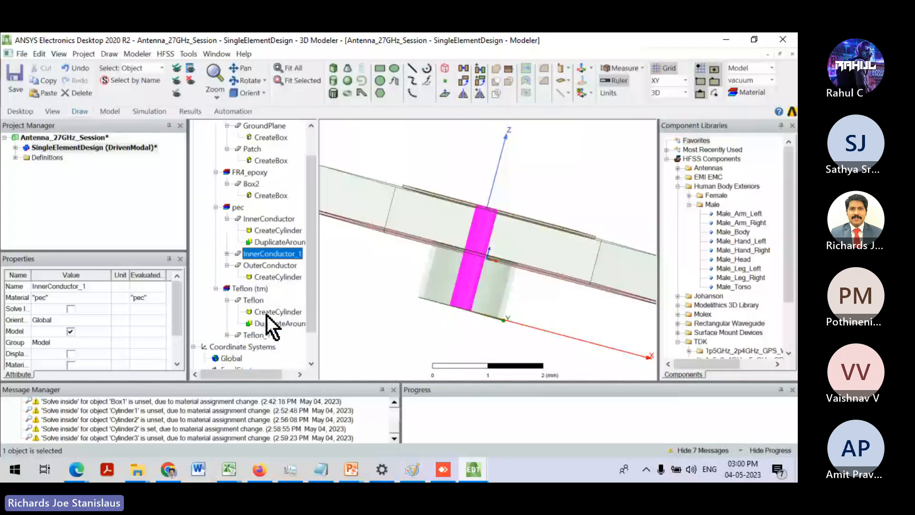
pyautogui.click(253, 300)
pyautogui.press('alt')
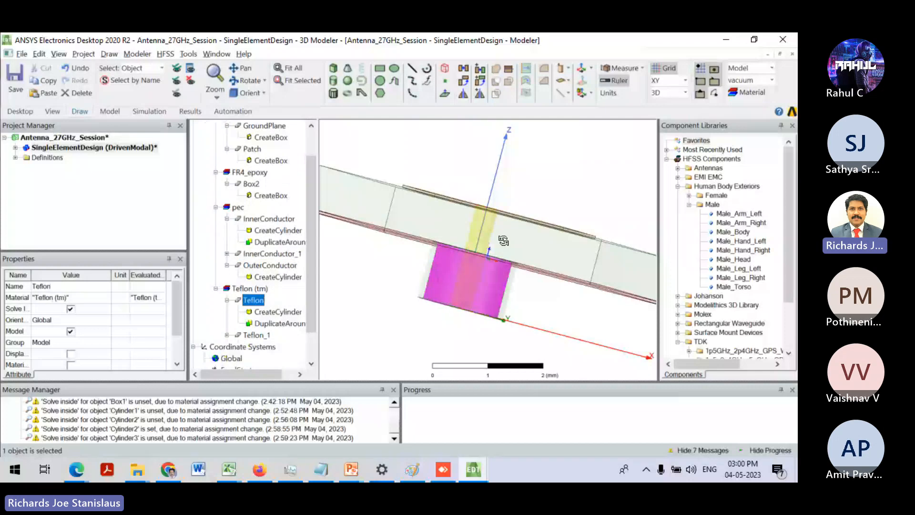
pyautogui.keyDown('alt'); pyautogui.moveTo(486, 242); pyautogui.dragTo(485, 253); pyautogui.keyUp('alt')
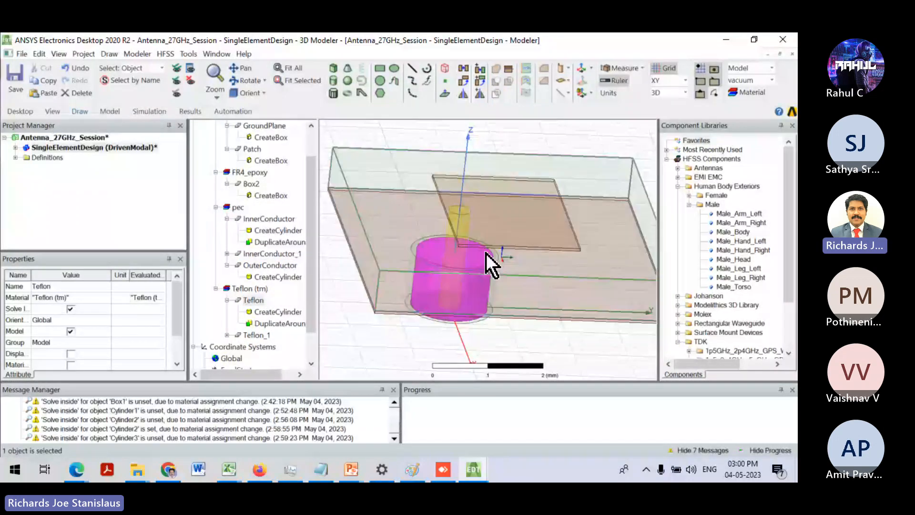
pyautogui.rightClick(258, 300)
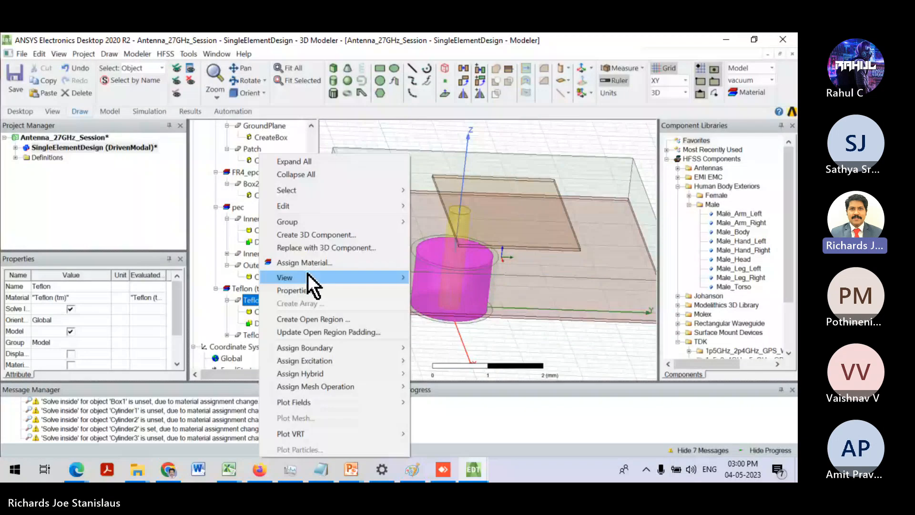
pyautogui.moveTo(316, 210)
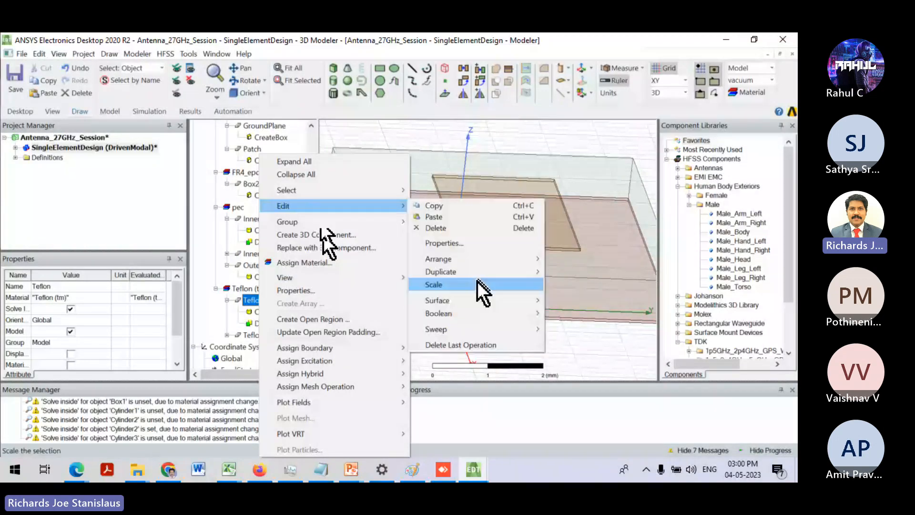
pyautogui.moveTo(490, 260)
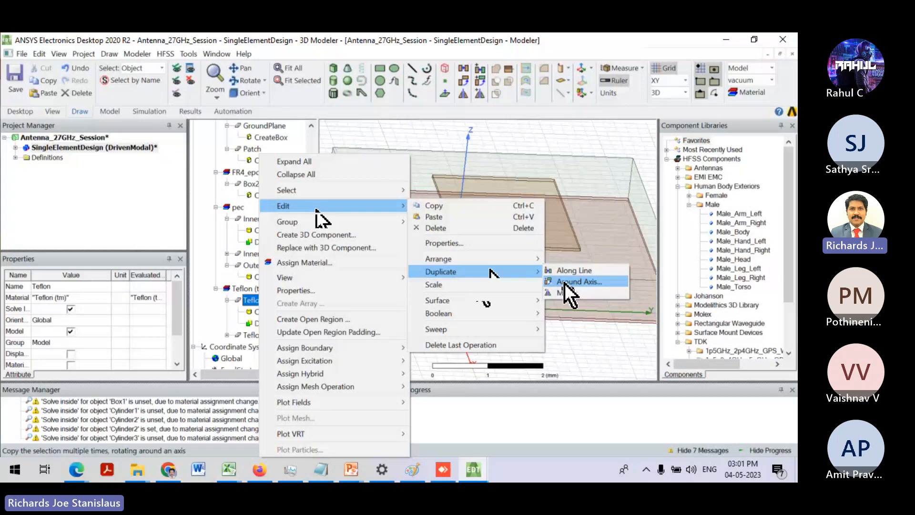
pyautogui.click(565, 284)
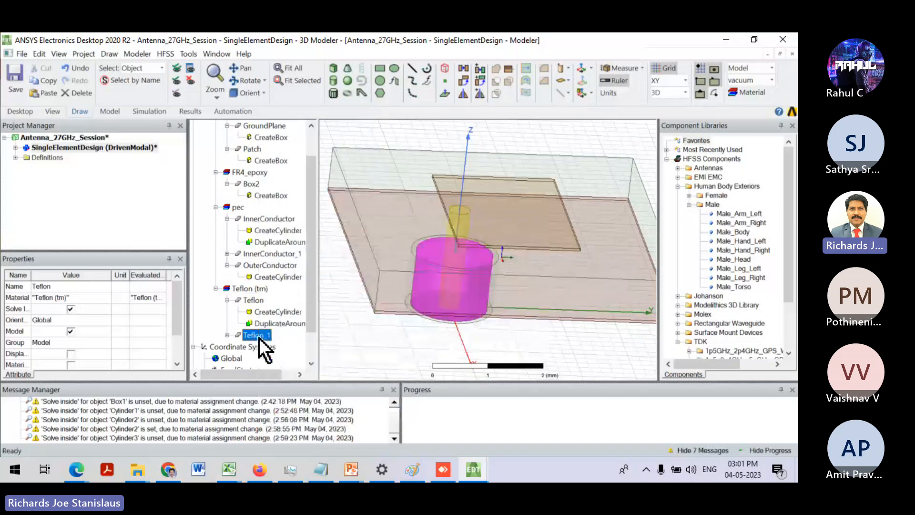
pyautogui.click(228, 336)
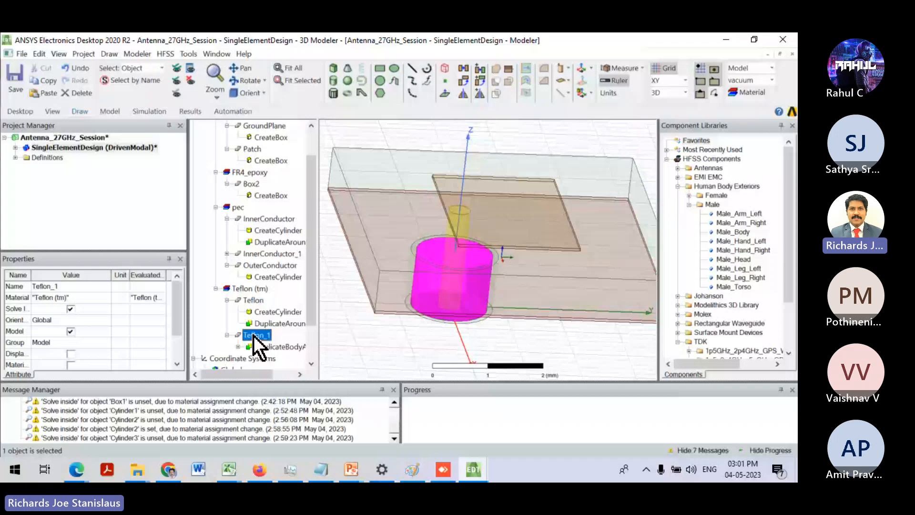
# - Unite the OuterConductor cylinder with the GroundPlane box
pyautogui.click(260, 276)
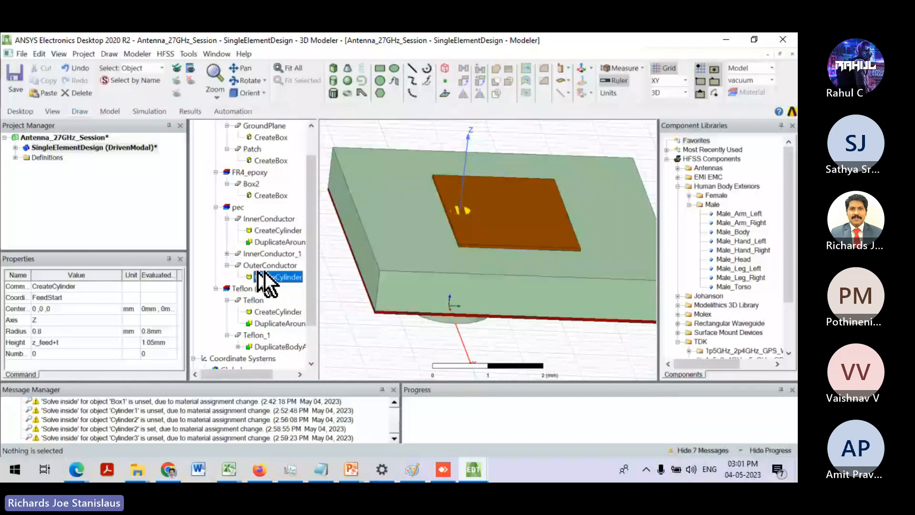
pyautogui.click(261, 266)
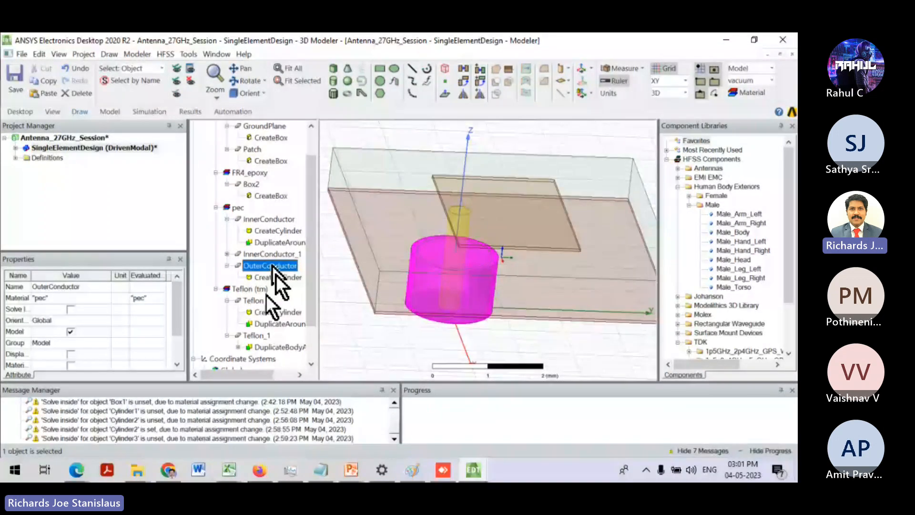
pyautogui.scroll(1, 269, 267)
pyautogui.keyDown('ctrl'); pyautogui.click(260, 162); pyautogui.keyUp('ctrl')
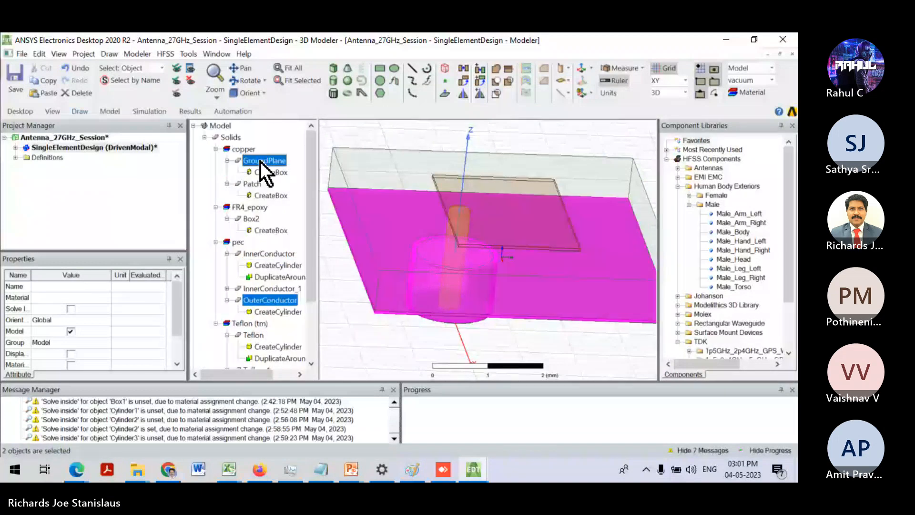
pyautogui.rightClick(260, 162)
pyautogui.moveTo(305, 210)
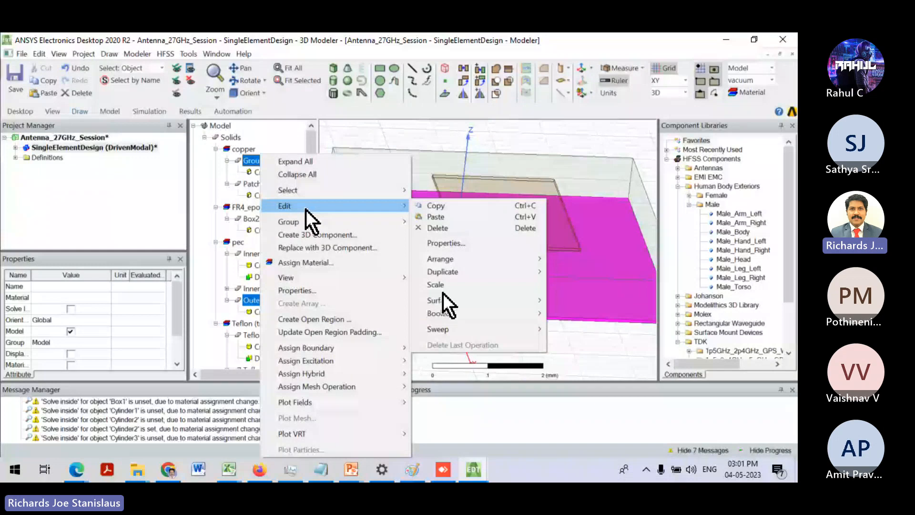
pyautogui.moveTo(449, 306)
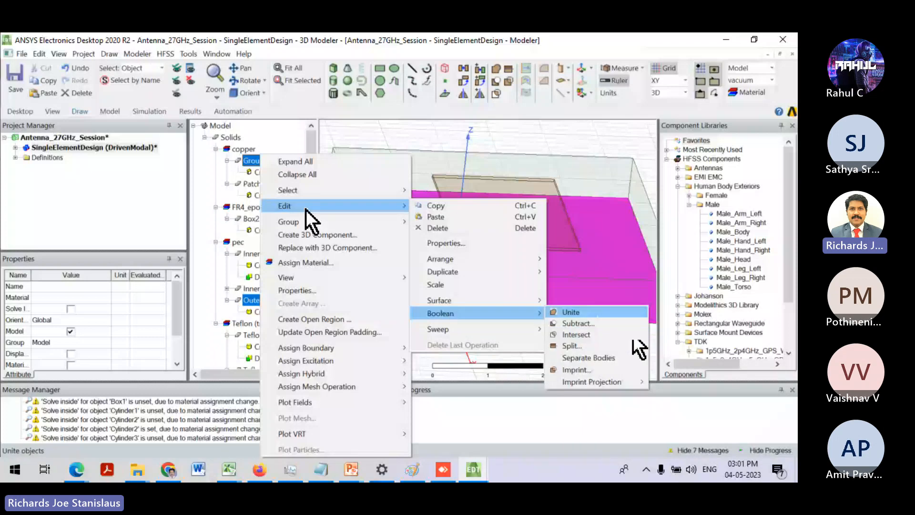
pyautogui.click(572, 312)
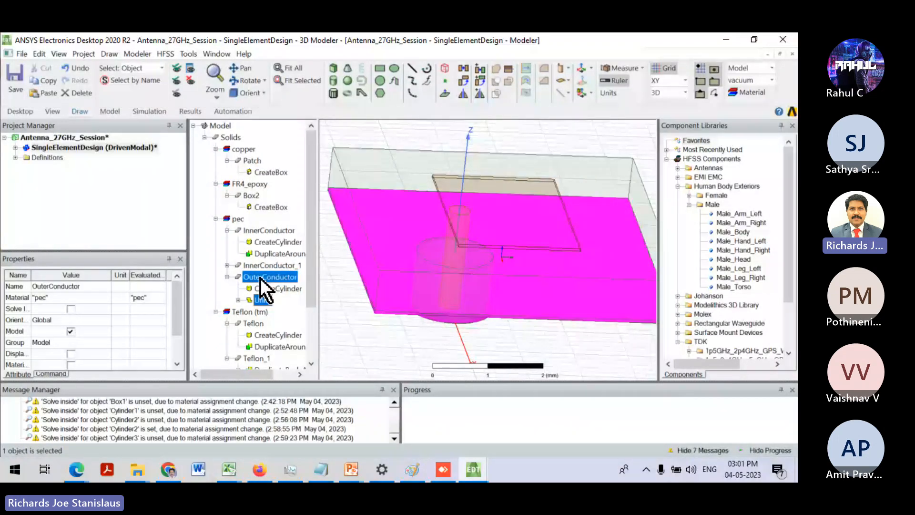
# - Inspect the Unite operation and the GroundPlane nested under OuterConductor, and undo the union
pyautogui.click(254, 302)
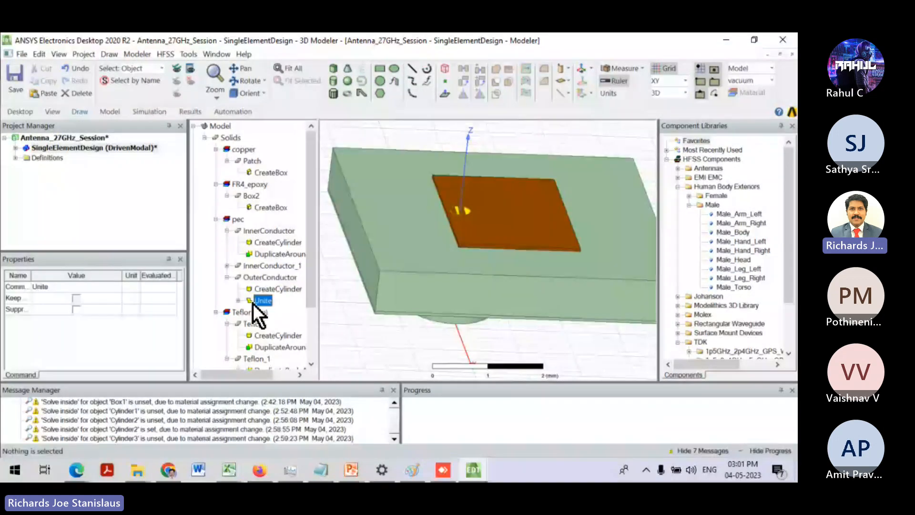
pyautogui.click(238, 300)
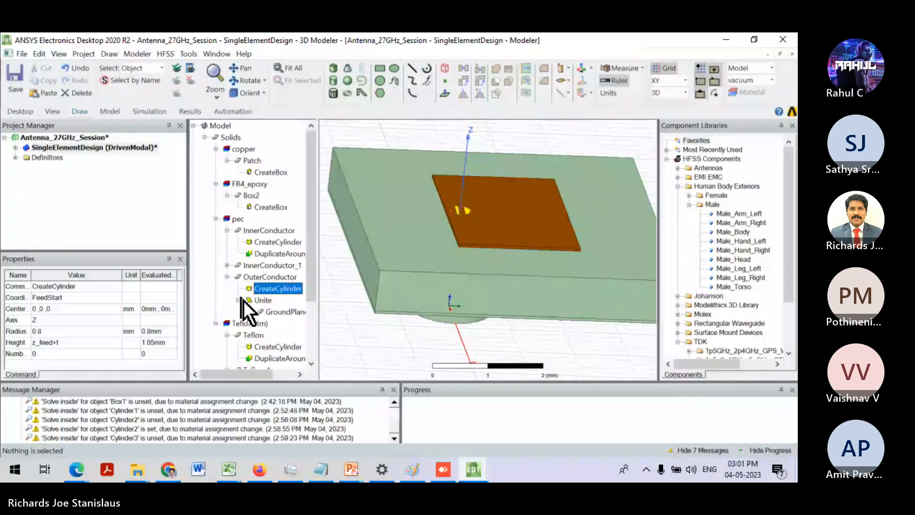
pyautogui.click(261, 312)
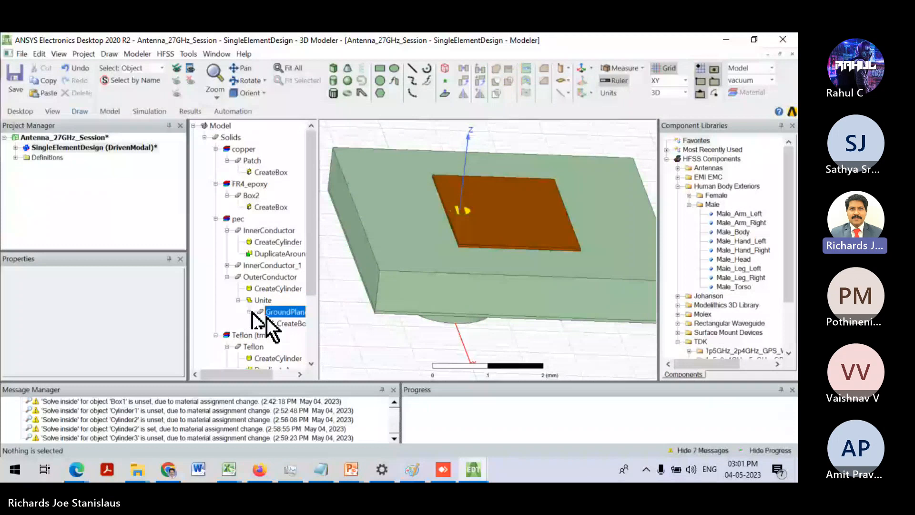
pyautogui.click(268, 316)
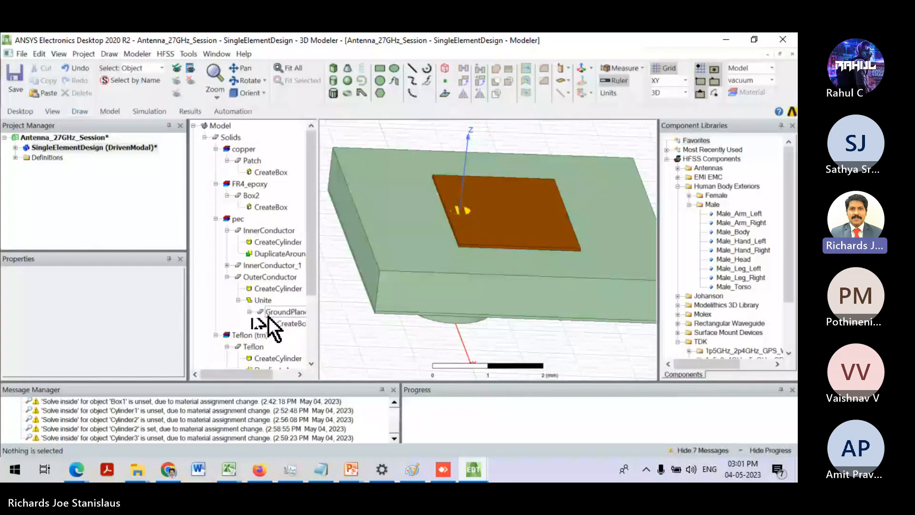
pyautogui.click(270, 277)
pyautogui.scroll(-2, 269, 277)
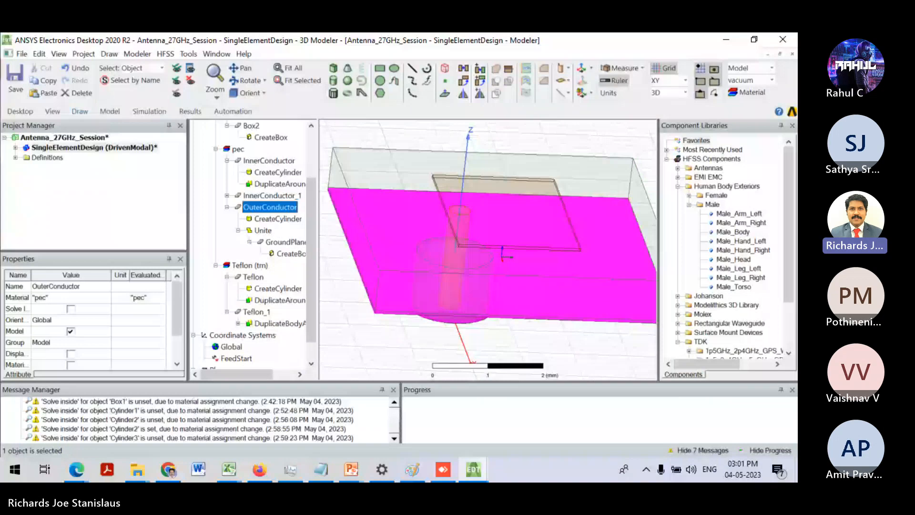
pyautogui.hotkey('ctrl', 'z')
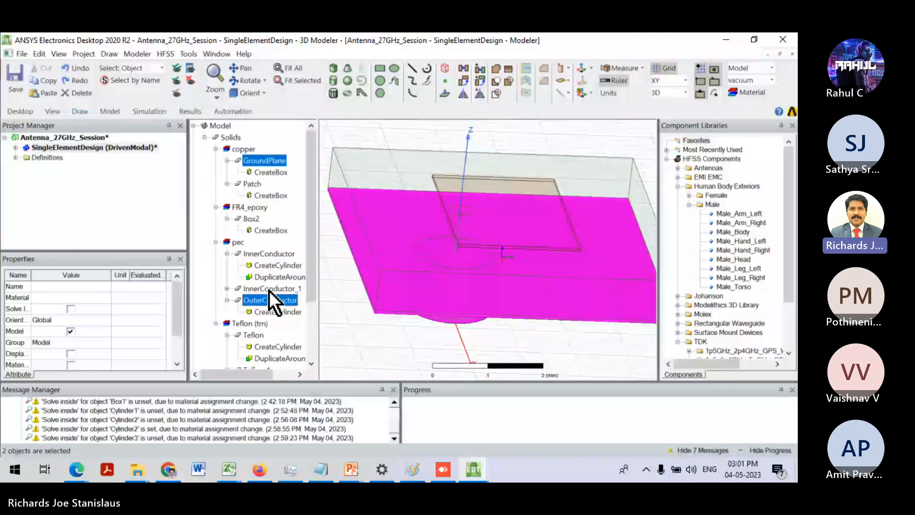
# - Subtract OuterConductor and Teflon_1 from GroundPlane without cloning the tool objects
pyautogui.scroll(-2, 266, 298)
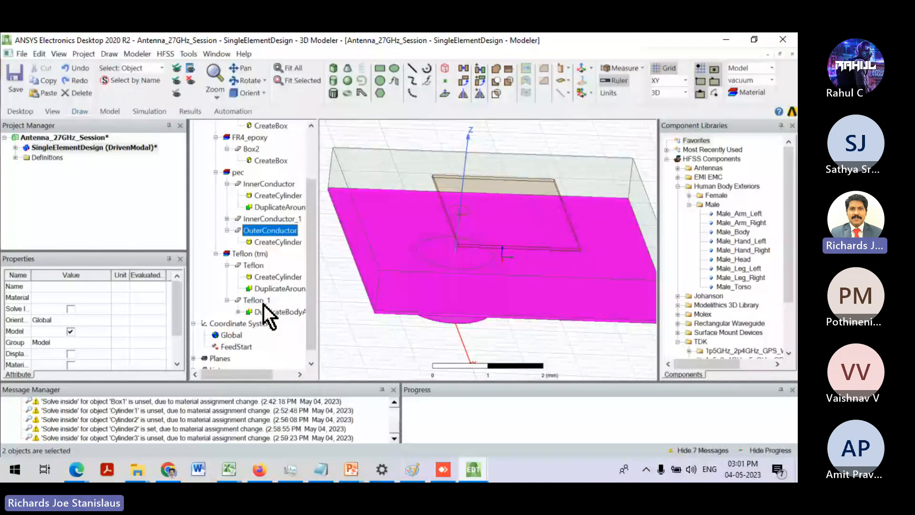
pyautogui.keyDown('ctrl'); pyautogui.click(261, 302); pyautogui.keyUp('ctrl')
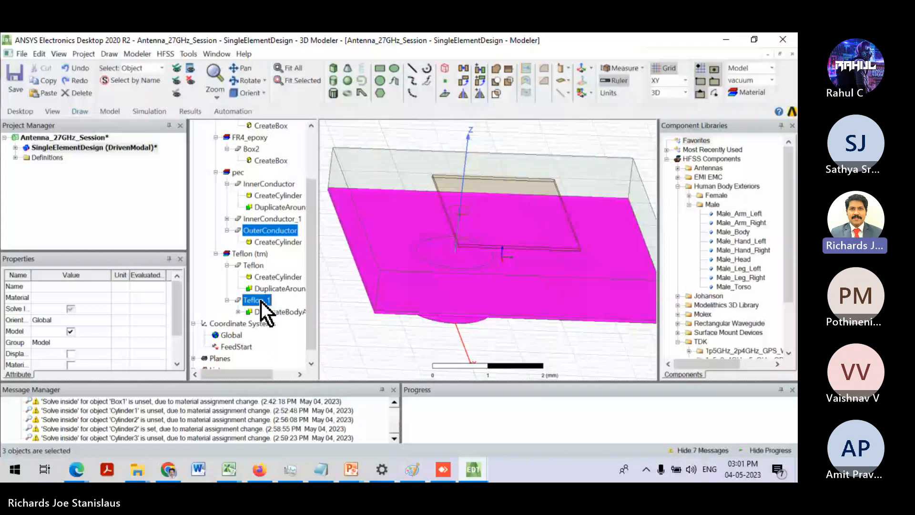
pyautogui.rightClick(261, 302)
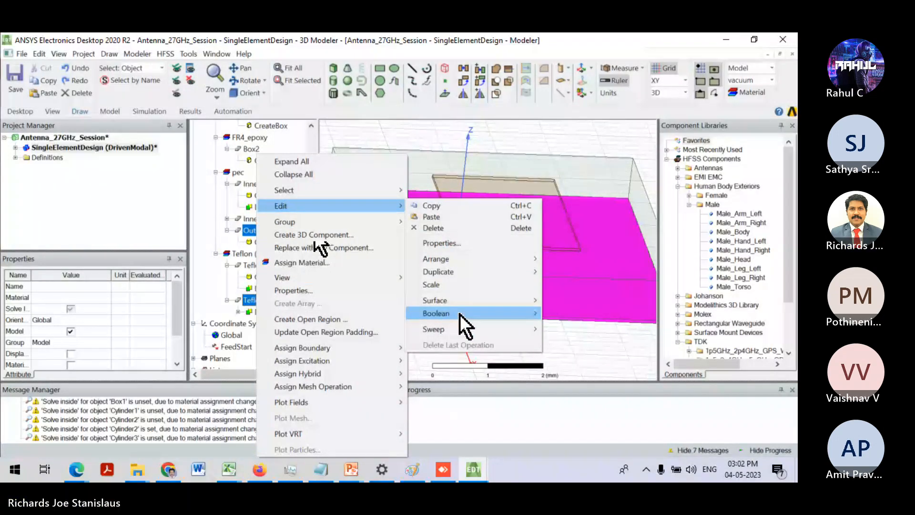
pyautogui.click(569, 325)
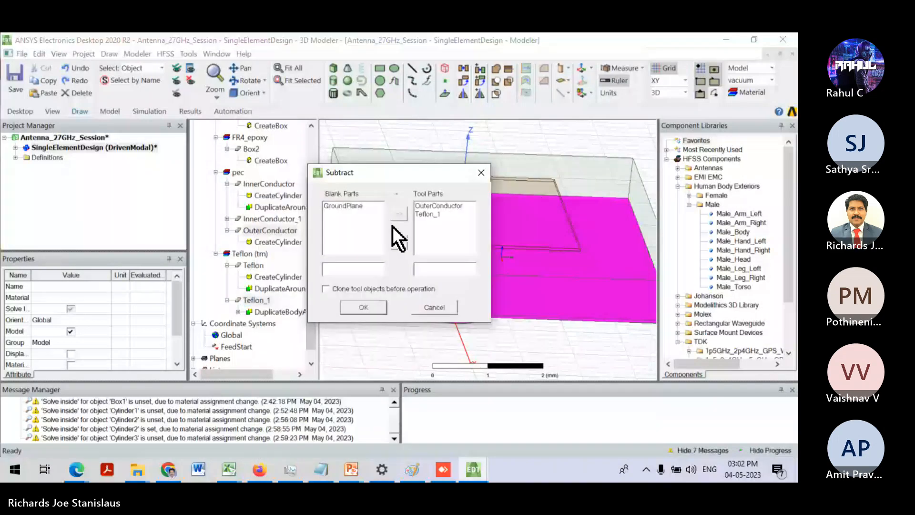
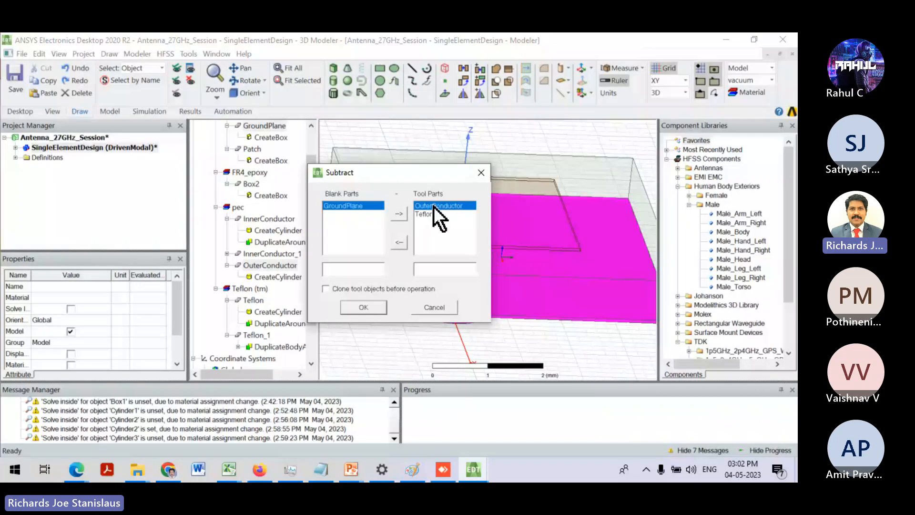
pyautogui.keyDown('ctrl'); pyautogui.click(431, 213); pyautogui.keyUp('ctrl')
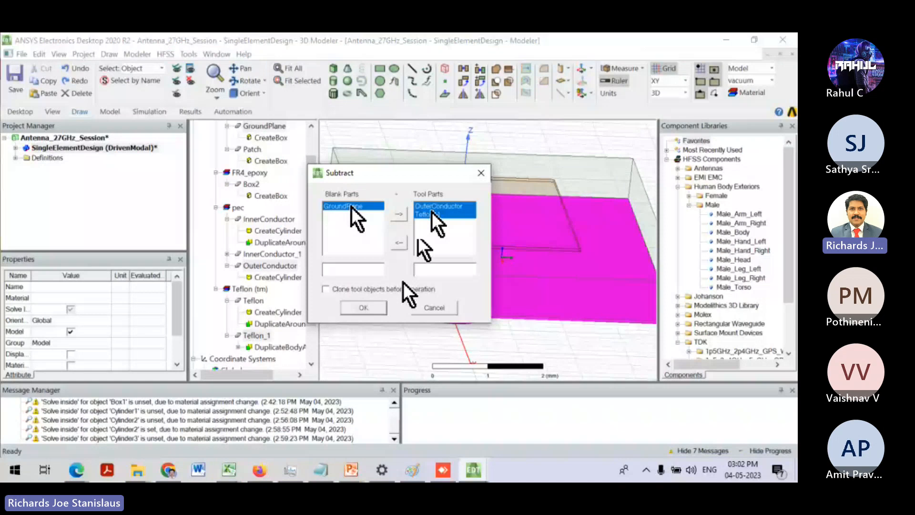
pyautogui.click(377, 308)
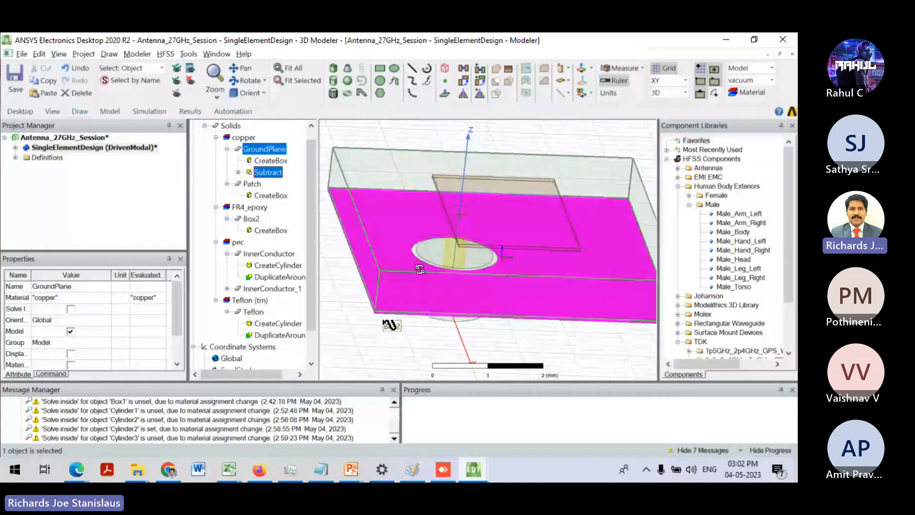
# - Examine the subtracted GroundPlane and its opening against the Teflon and InnerConductor cylinders from different angles
pyautogui.moveTo(419, 270)
pyautogui.mouseDown()
pyautogui.moveTo(432, 277)
pyautogui.moveTo(403, 265)
pyautogui.mouseUp()
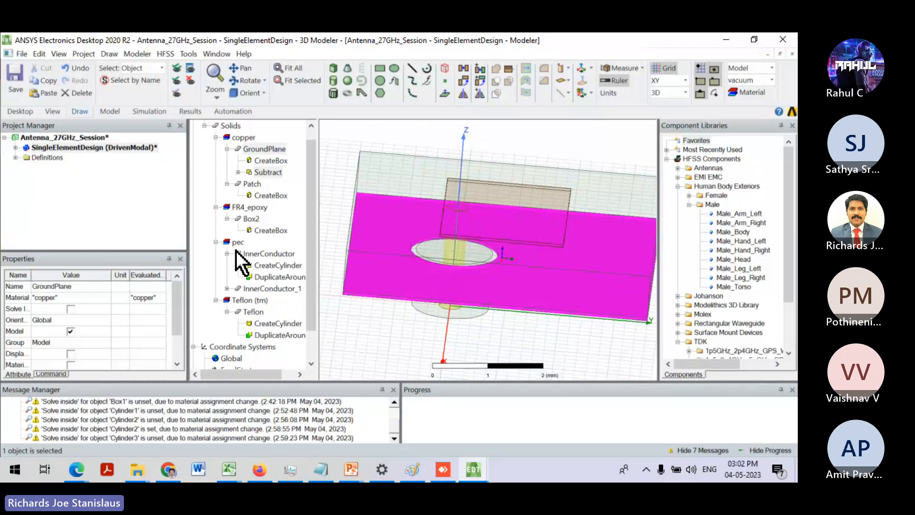
pyautogui.click(260, 150)
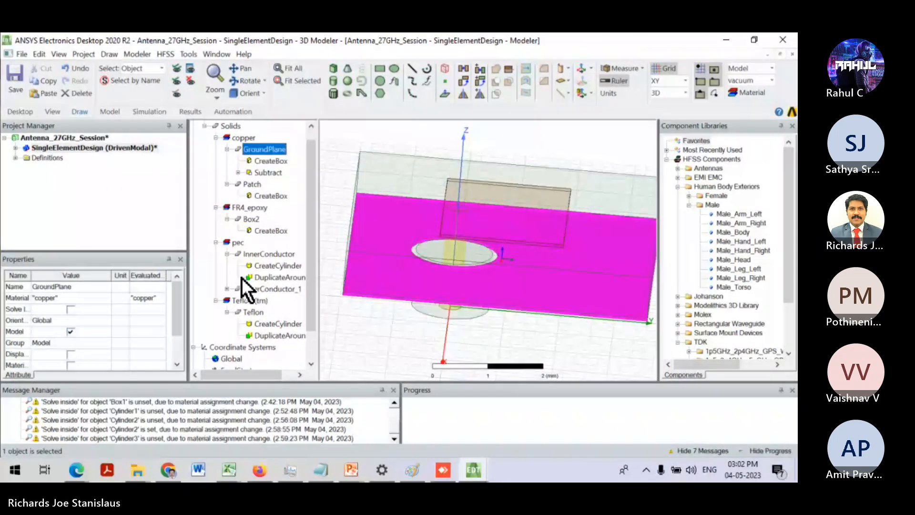
pyautogui.scroll(-1, 248, 281)
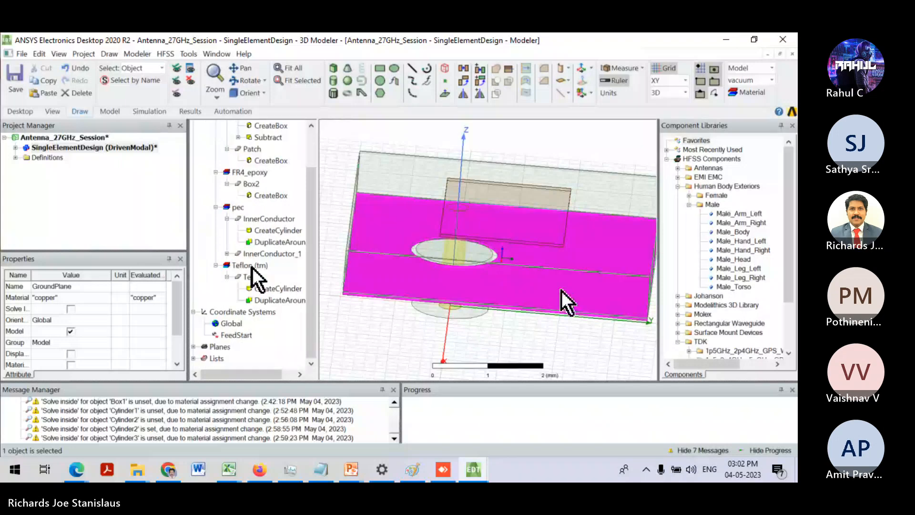
pyautogui.click(251, 277)
pyautogui.moveTo(460, 264); pyautogui.dragTo(465, 148, button='middle')
pyautogui.click(251, 220)
pyautogui.scroll(2, 251, 219)
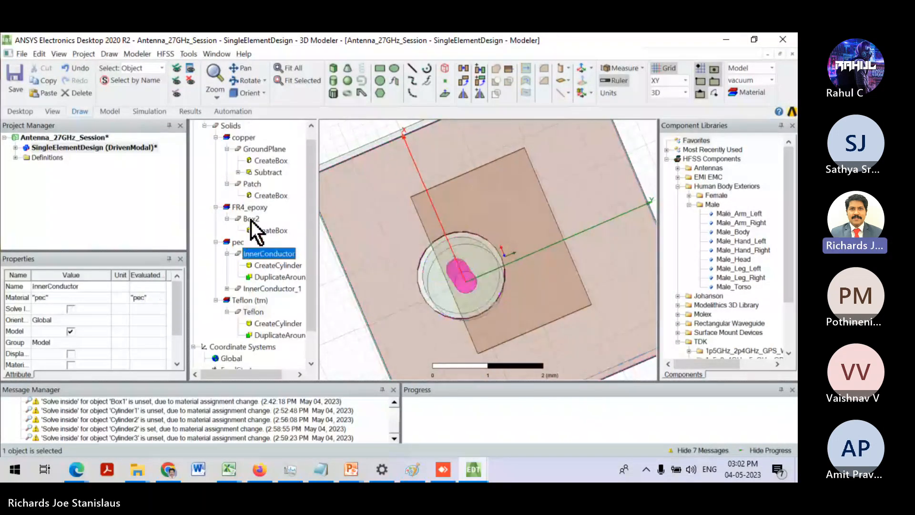
pyautogui.click(259, 164)
pyautogui.scroll(-2, 253, 225)
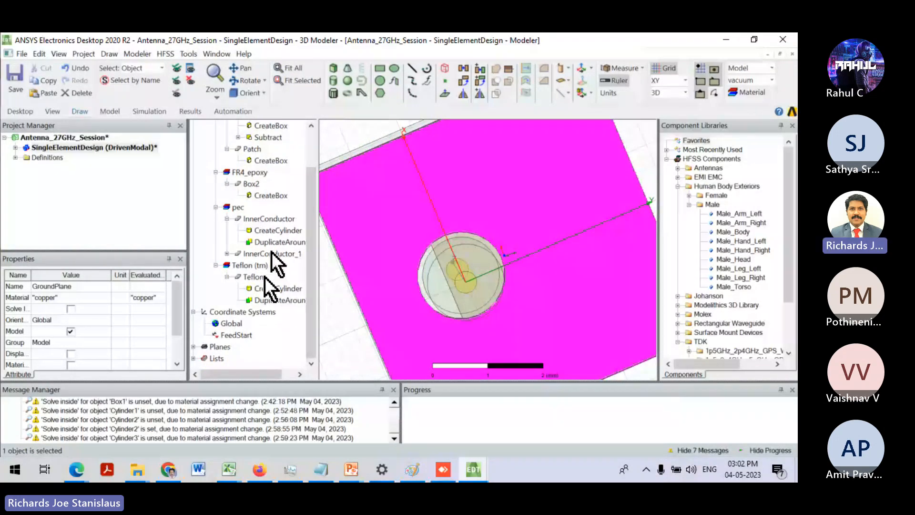
pyautogui.scroll(2, 265, 258)
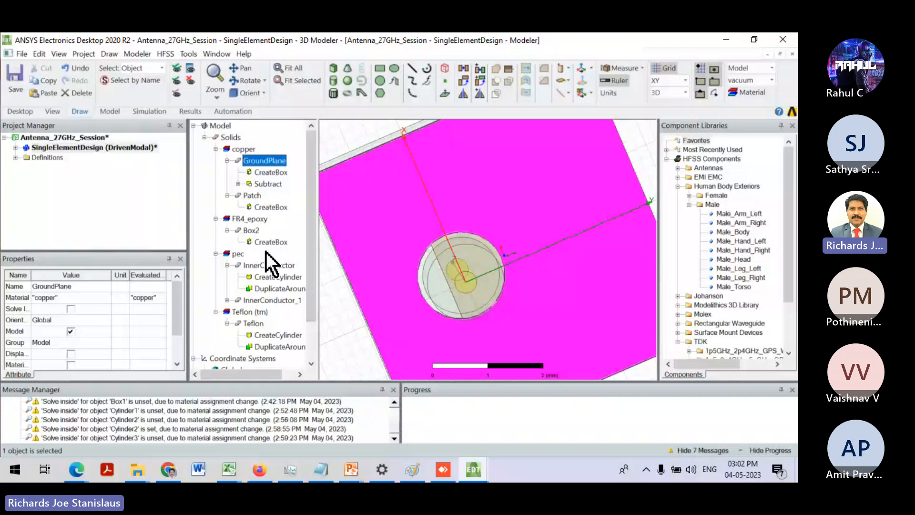
# - Undo the subtraction from GroundPlane and inspect the OuterConductor cylinder from below the patch
pyautogui.scroll(-2, 266, 258)
pyautogui.click(268, 277)
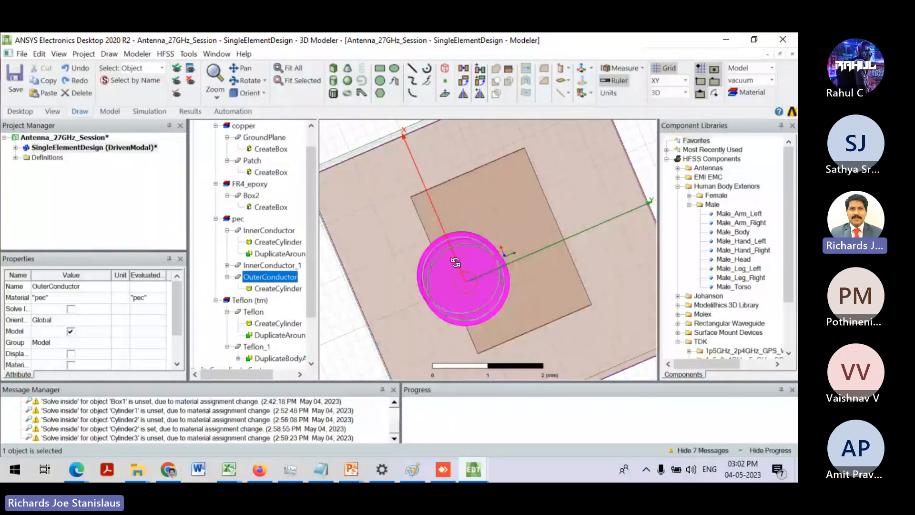
pyautogui.keyDown('alt'); pyautogui.moveTo(456, 262); pyautogui.dragTo(431, 267); pyautogui.keyUp('alt')
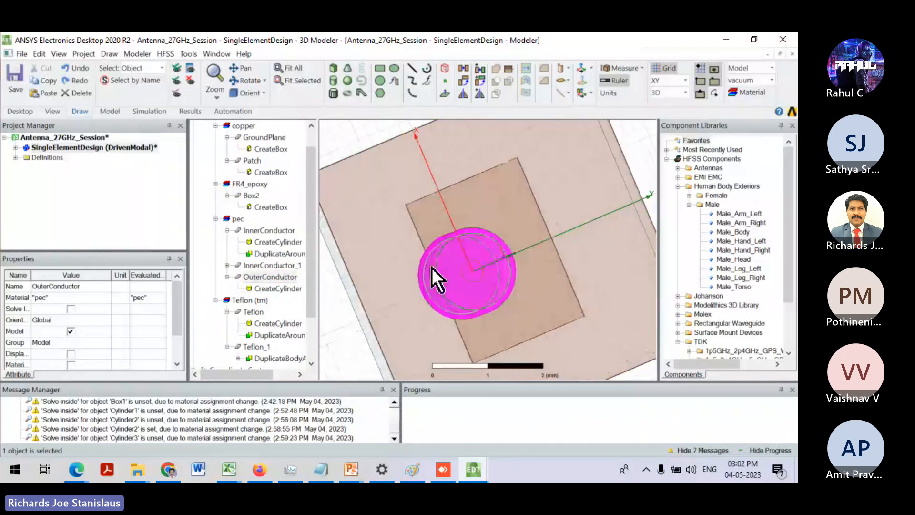
# - Unite OuterConductor with GroundPlane, keeping OuterConductor as the resulting body, after checking the Teflon_1 and OuterConductor cylinders
pyautogui.click(432, 269)
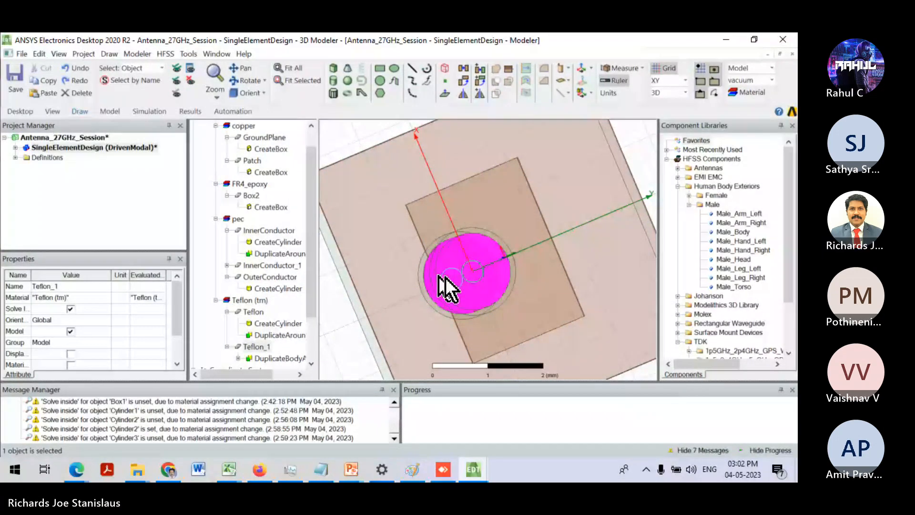
pyautogui.keyDown('alt'); pyautogui.moveTo(443, 278); pyautogui.dragTo(415, 282); pyautogui.keyUp('alt')
pyautogui.click(262, 278)
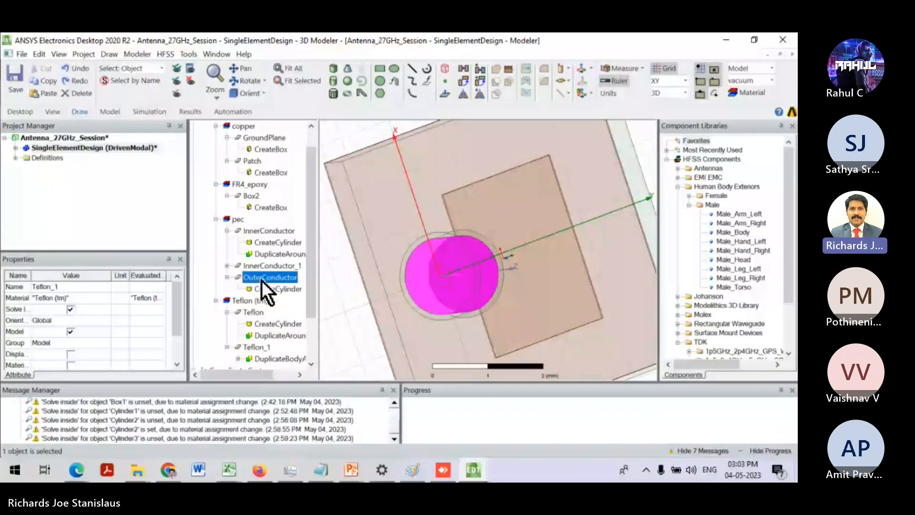
pyautogui.keyDown('alt'); pyautogui.moveTo(431, 281); pyautogui.dragTo(472, 262); pyautogui.keyUp('alt')
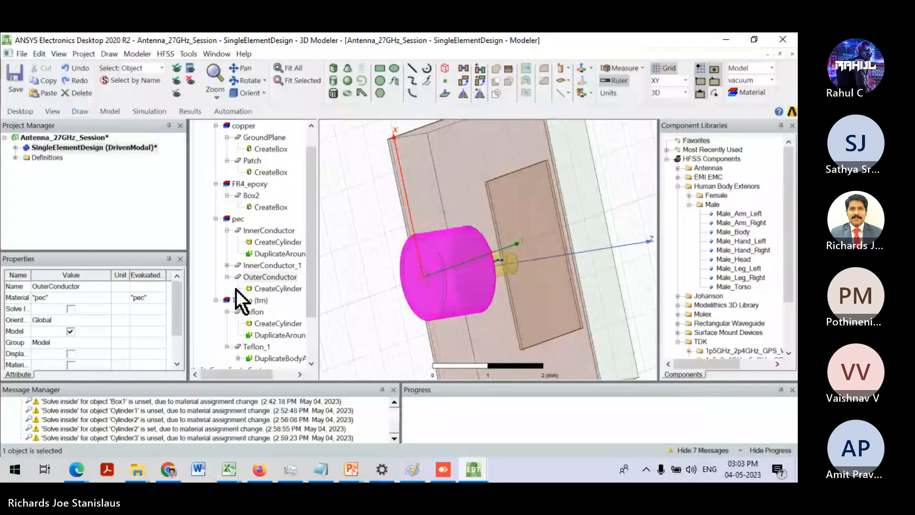
pyautogui.click(262, 281)
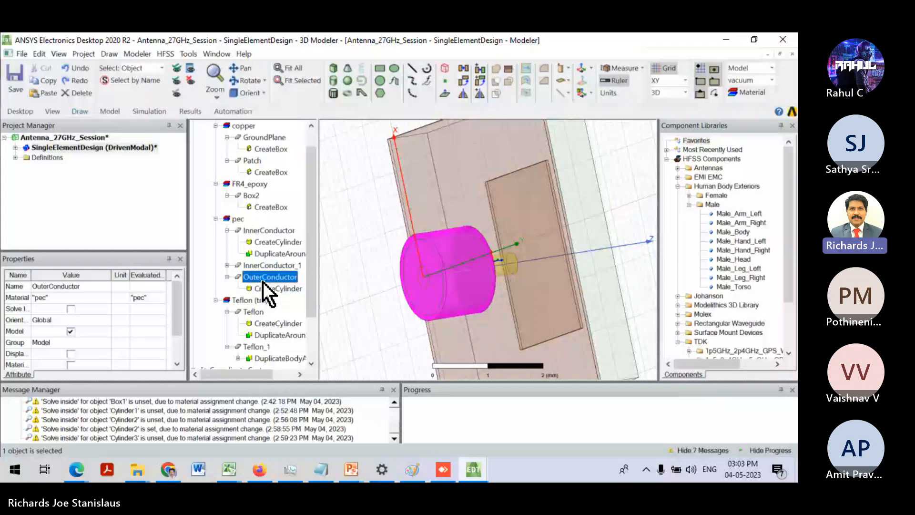
pyautogui.scroll(1, 279, 277)
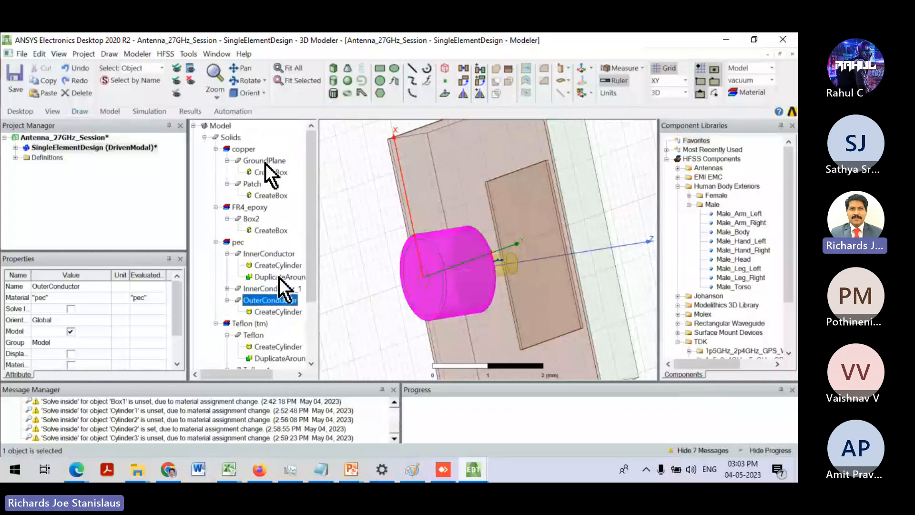
pyautogui.keyDown('ctrl'); pyautogui.click(265, 161); pyautogui.keyUp('ctrl')
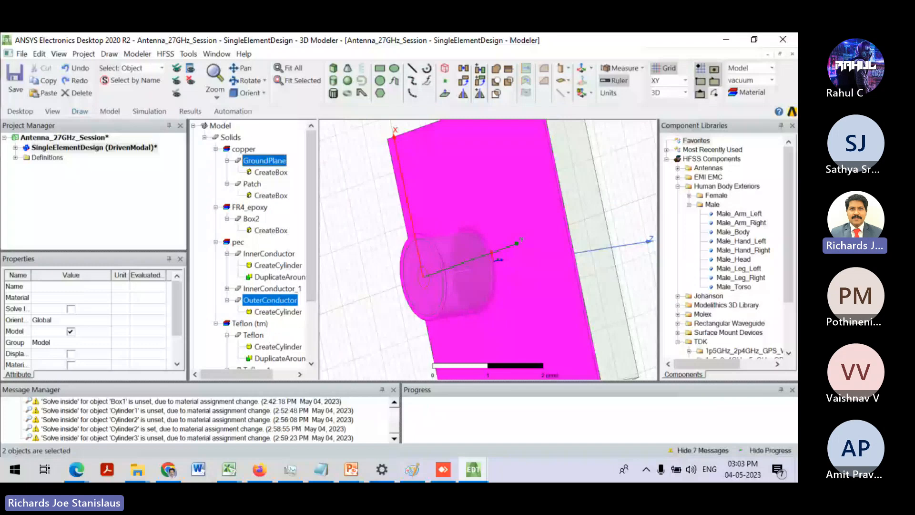
pyautogui.rightClick(272, 154)
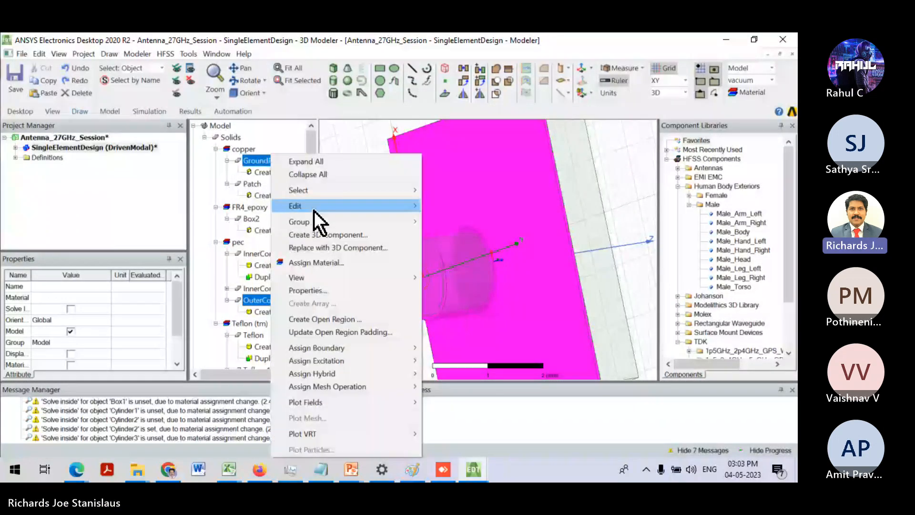
pyautogui.click(496, 68)
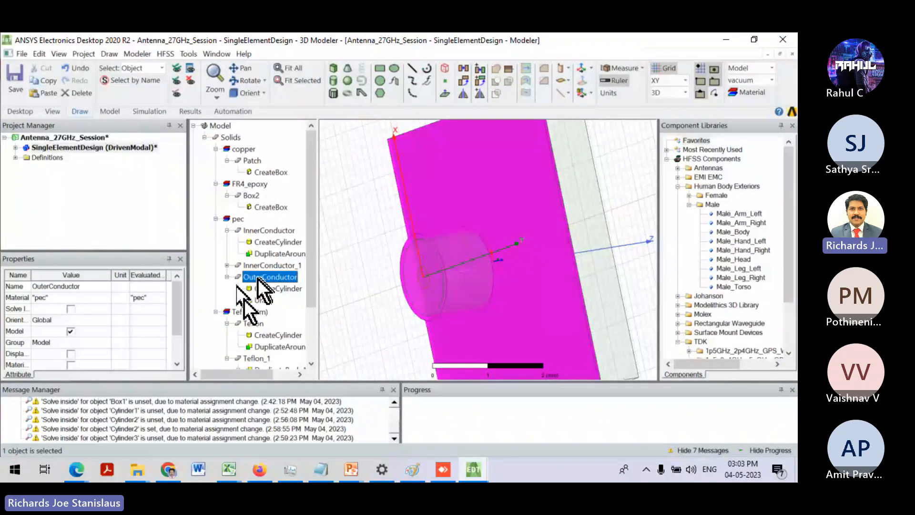
# - Subtract Teflon_1 from the united OuterConductor body without cloning the tool object
pyautogui.scroll(-1, 257, 350)
pyautogui.click(266, 252)
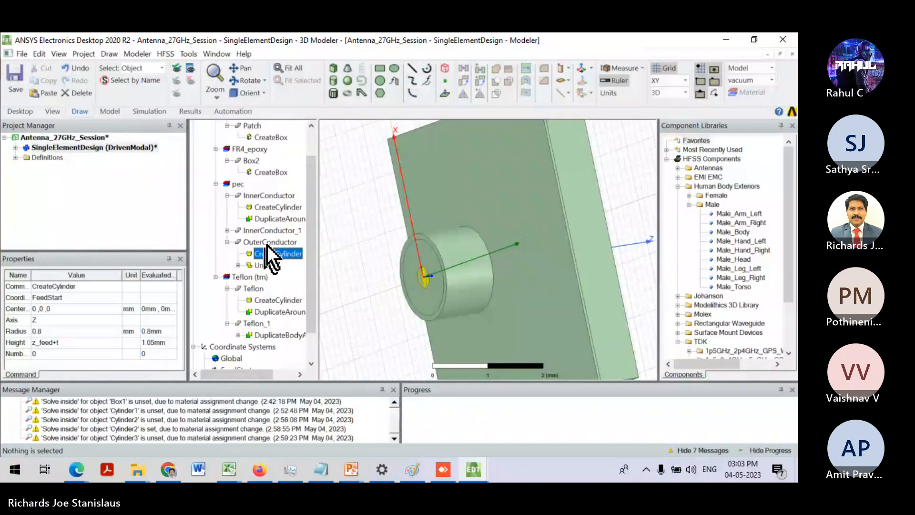
pyautogui.click(267, 243)
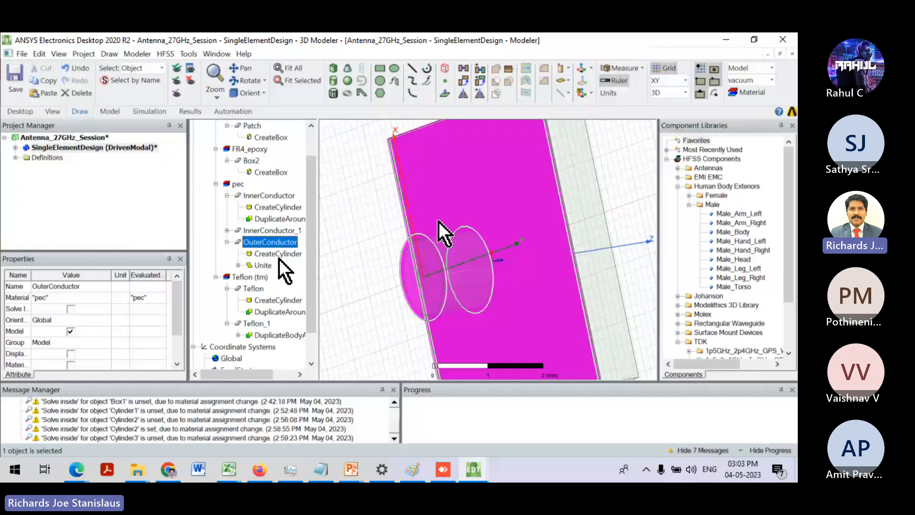
pyautogui.keyDown('ctrl'); pyautogui.click(265, 323); pyautogui.keyUp('ctrl')
pyautogui.rightClick(265, 323)
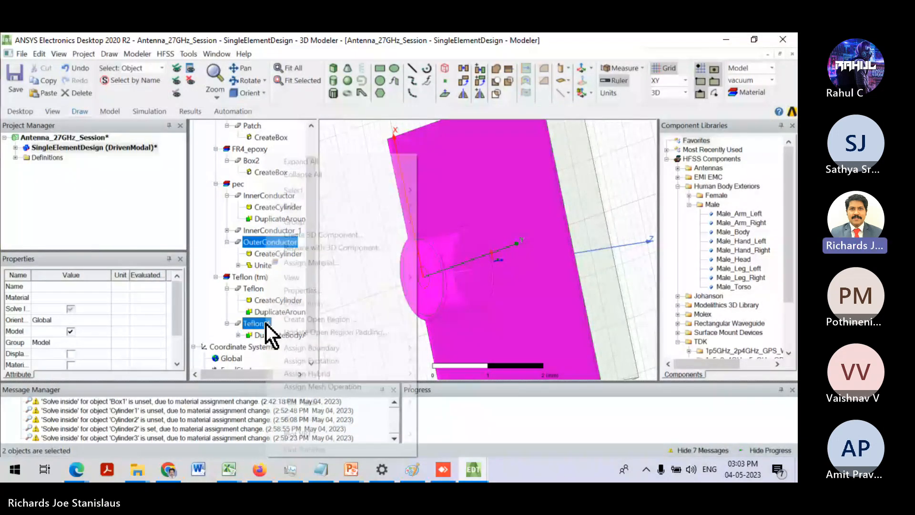
pyautogui.moveTo(382, 210)
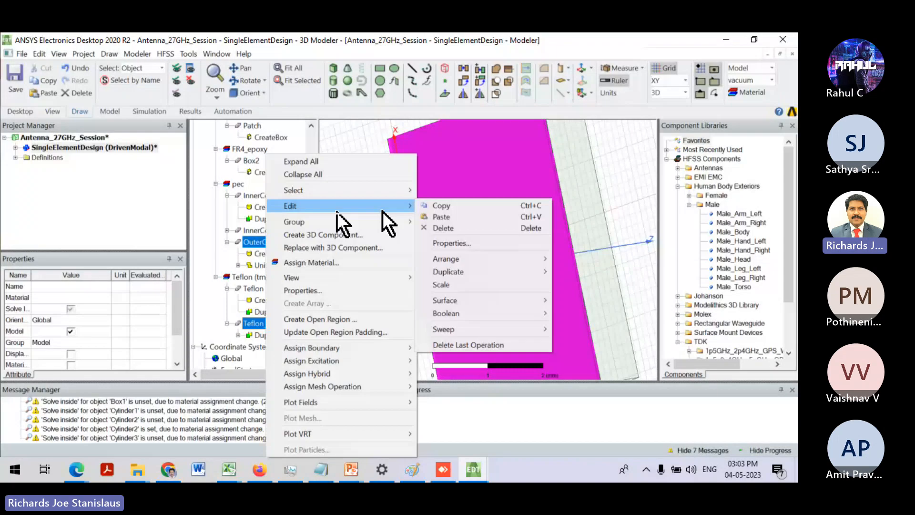
pyautogui.click(579, 326)
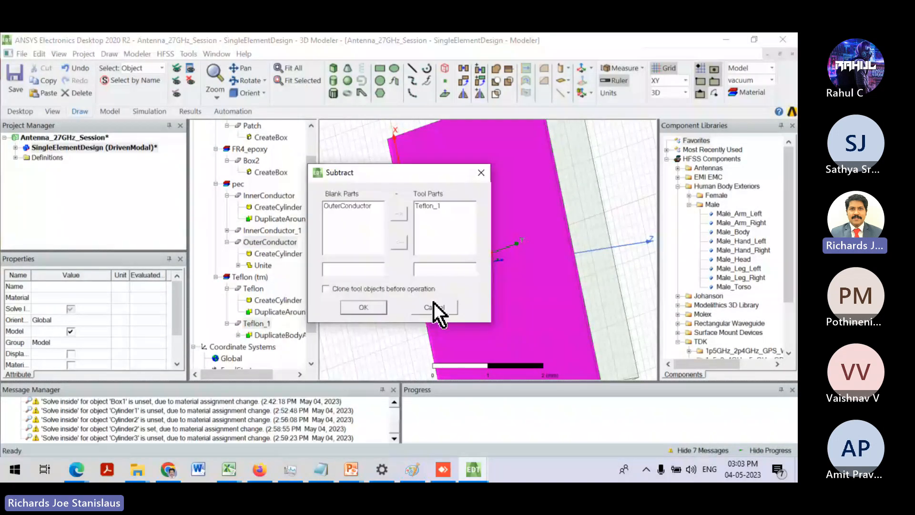
pyautogui.click(361, 206)
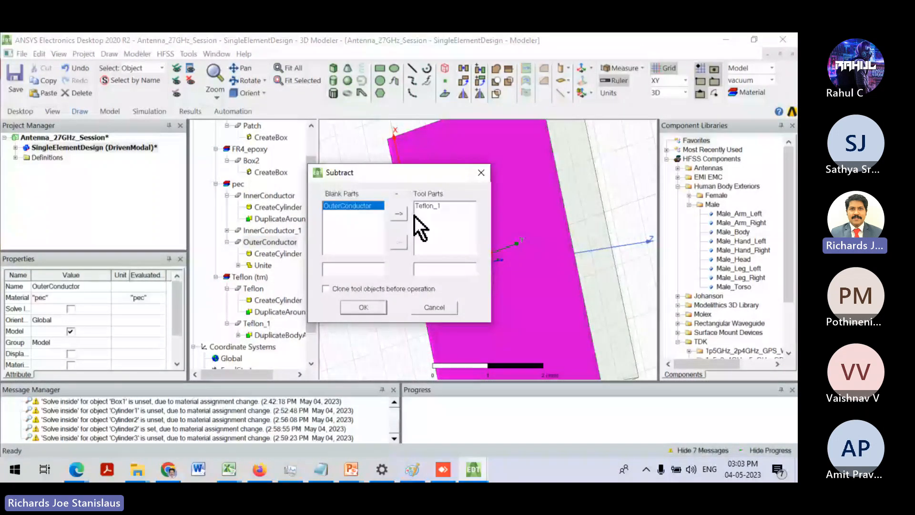
pyautogui.click(363, 308)
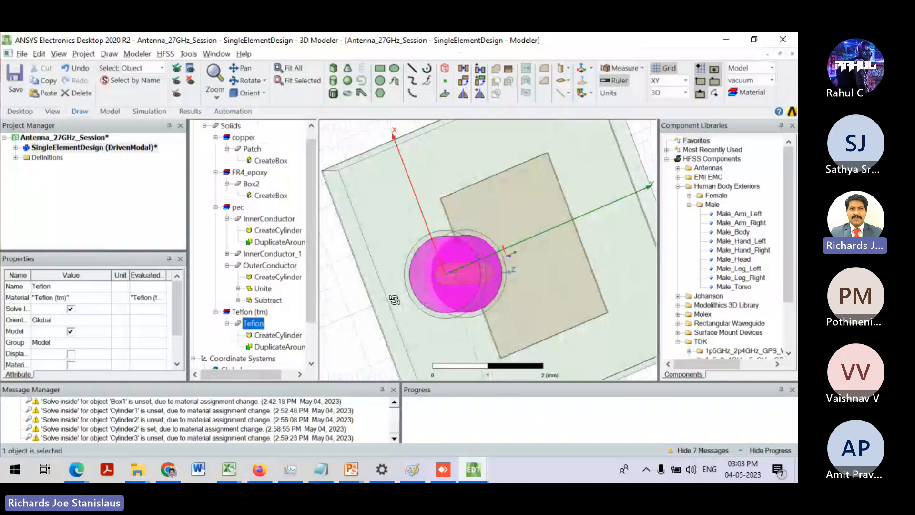
# - Examine how the Teflon, OuterConductor and InnerConductor_1 cylinders overlap from several angles, and expand InnerConductor_1's history
pyautogui.moveTo(395, 300); pyautogui.dragTo(380, 314, button='middle')
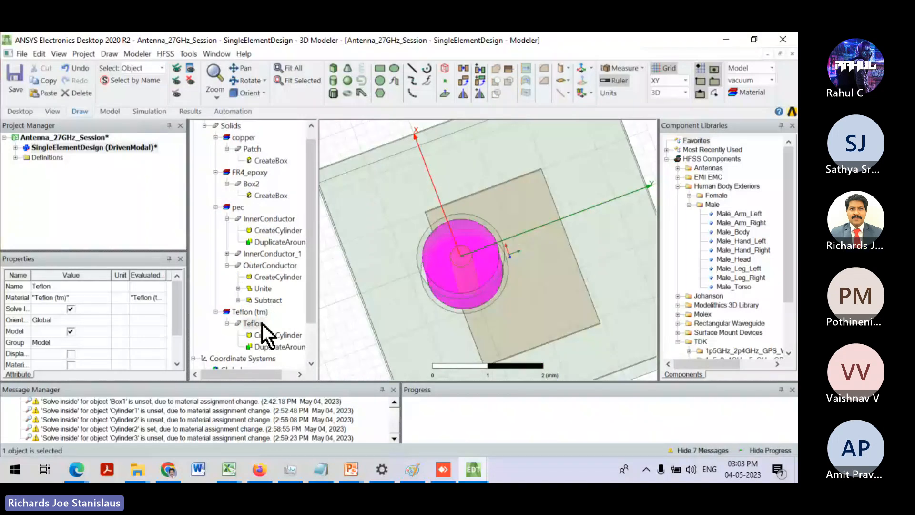
pyautogui.scroll(-1, 280, 317)
pyautogui.click(273, 242)
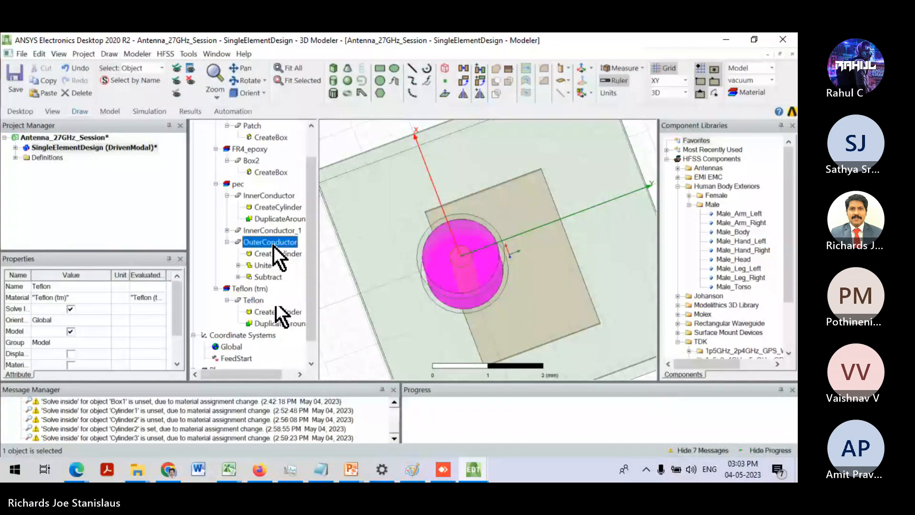
pyautogui.click(271, 233)
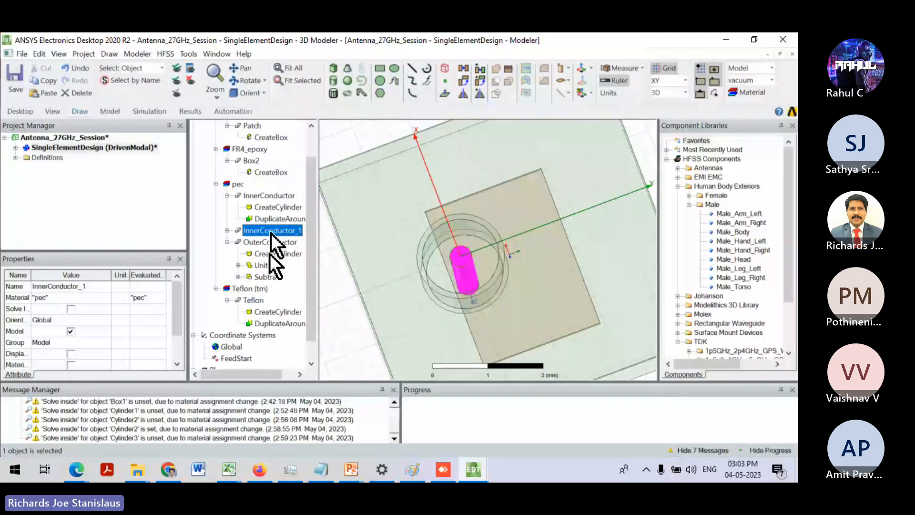
pyautogui.keyDown('alt'); pyautogui.moveTo(539, 253); pyautogui.dragTo(424, 271); pyautogui.keyUp('alt')
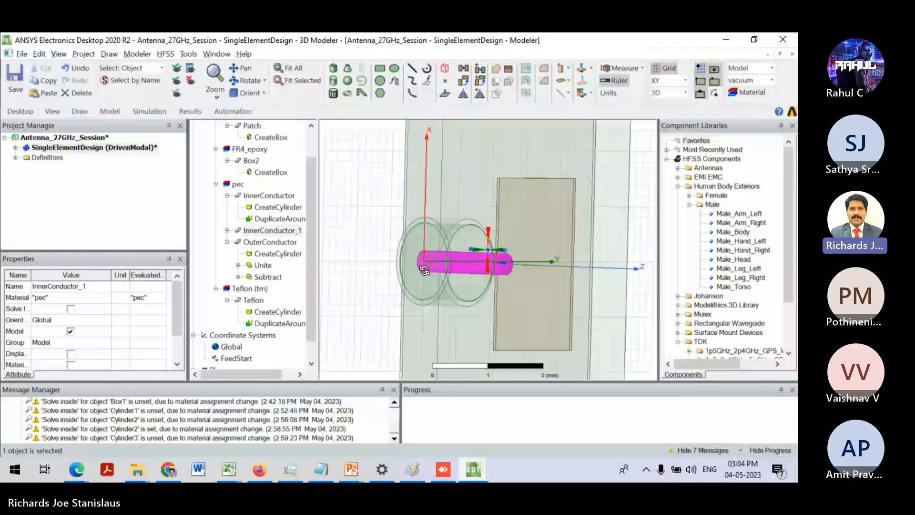
pyautogui.keyDown('alt'); pyautogui.moveTo(424, 270); pyautogui.dragTo(519, 267); pyautogui.keyUp('alt')
pyautogui.click(279, 233)
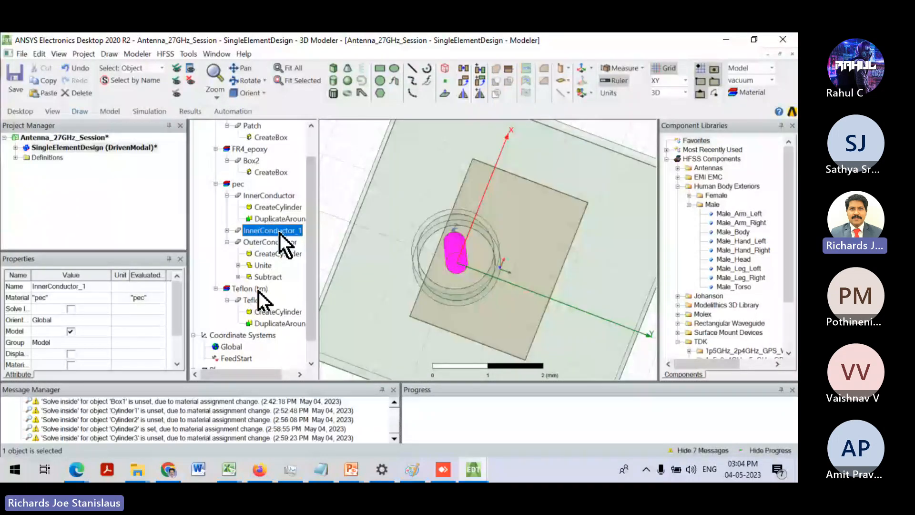
pyautogui.click(252, 300)
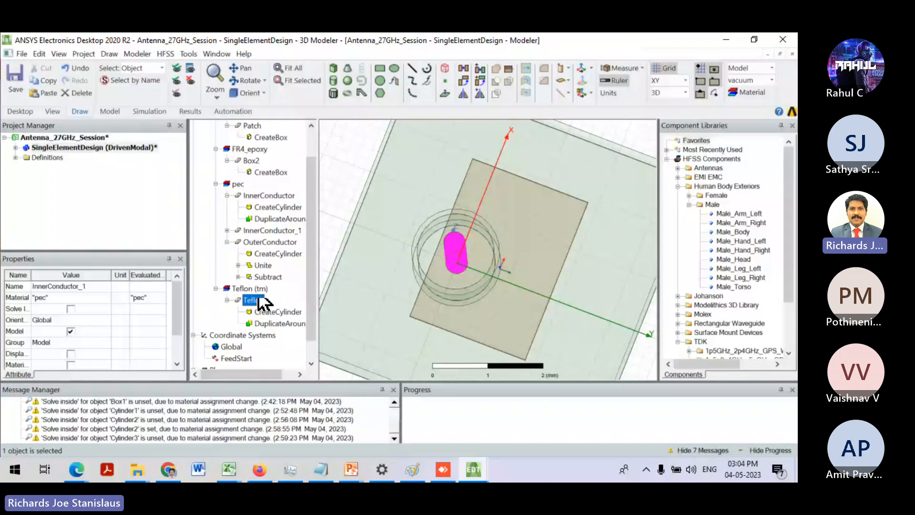
pyautogui.click(272, 230)
pyautogui.moveTo(272, 231)
pyautogui.mouseDown()
pyautogui.moveTo(261, 238)
pyautogui.moveTo(281, 305)
pyautogui.mouseUp()
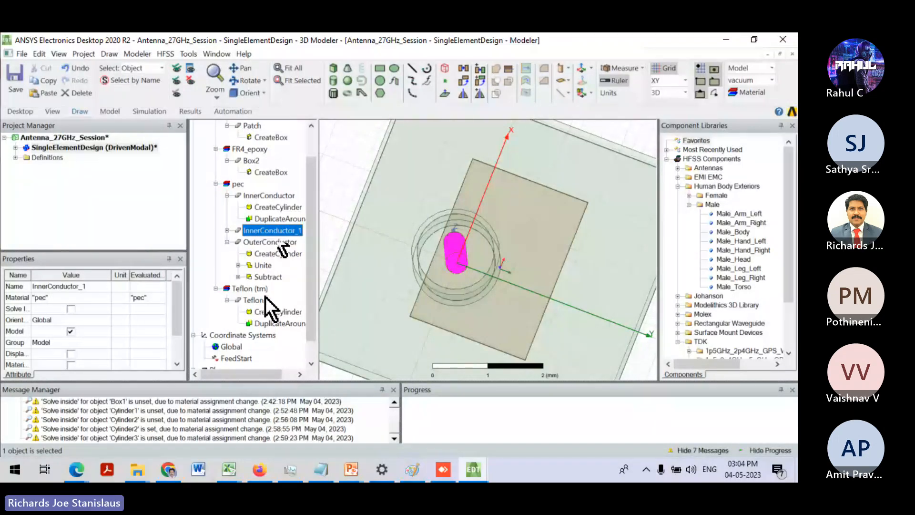
pyautogui.click(227, 231)
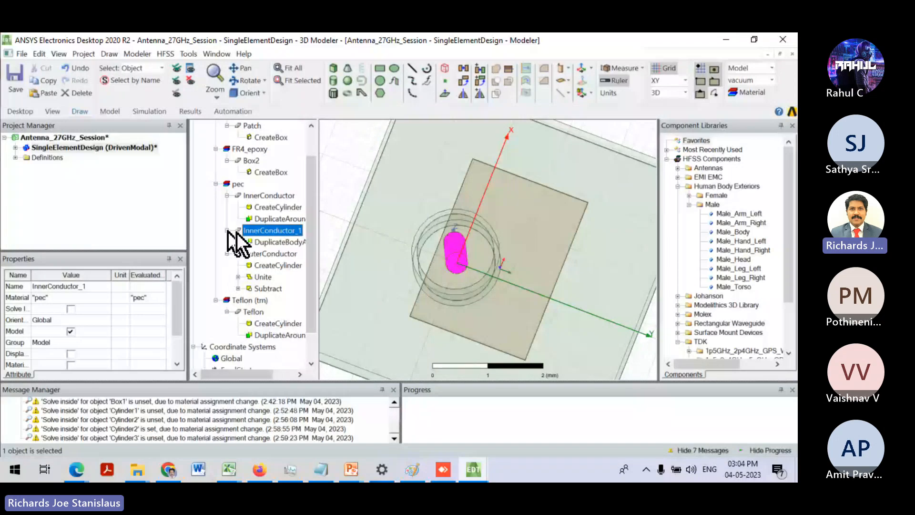
# - Subtract InnerConductor_1 from the Teflon cylinder without cloning the tool object
pyautogui.click(253, 312)
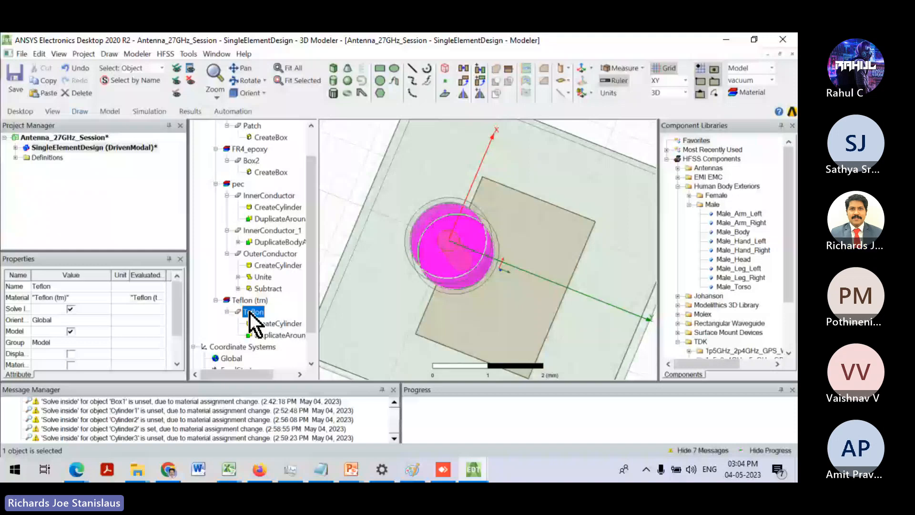
pyautogui.click(268, 230)
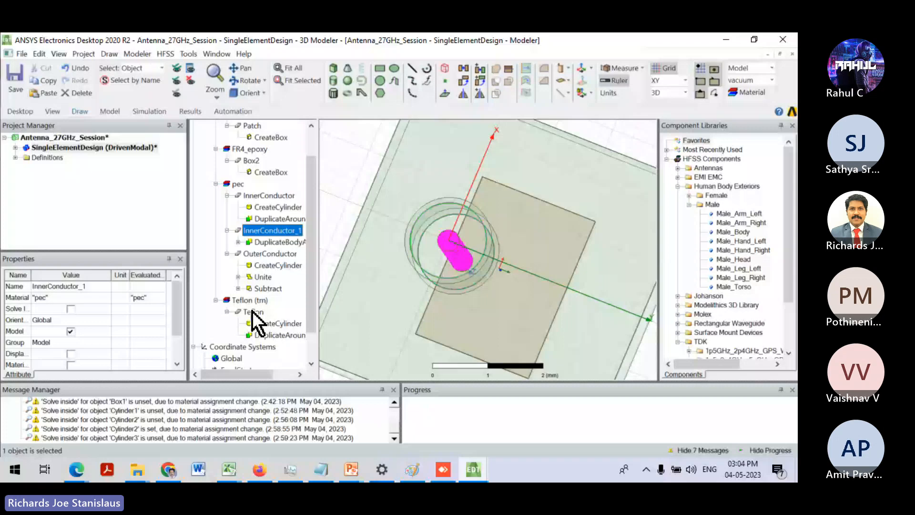
pyautogui.rightClick(253, 311)
pyautogui.moveTo(286, 206)
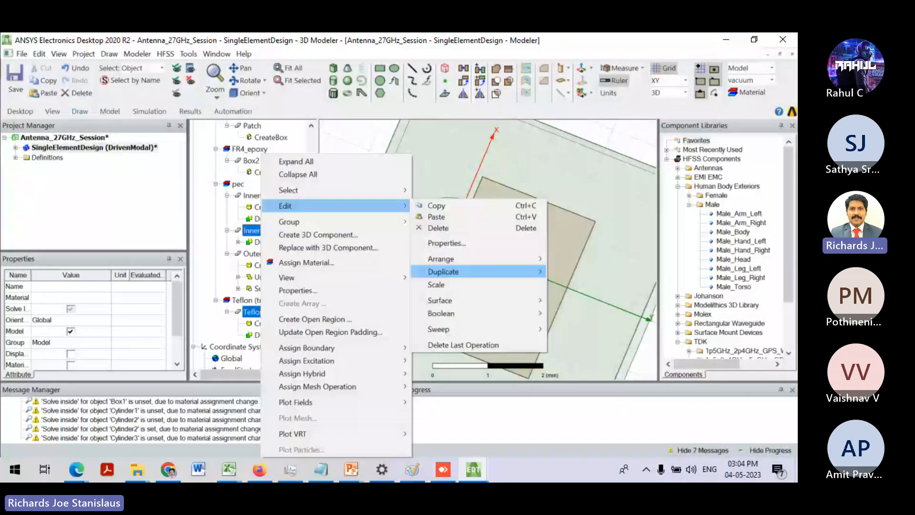
pyautogui.moveTo(451, 313)
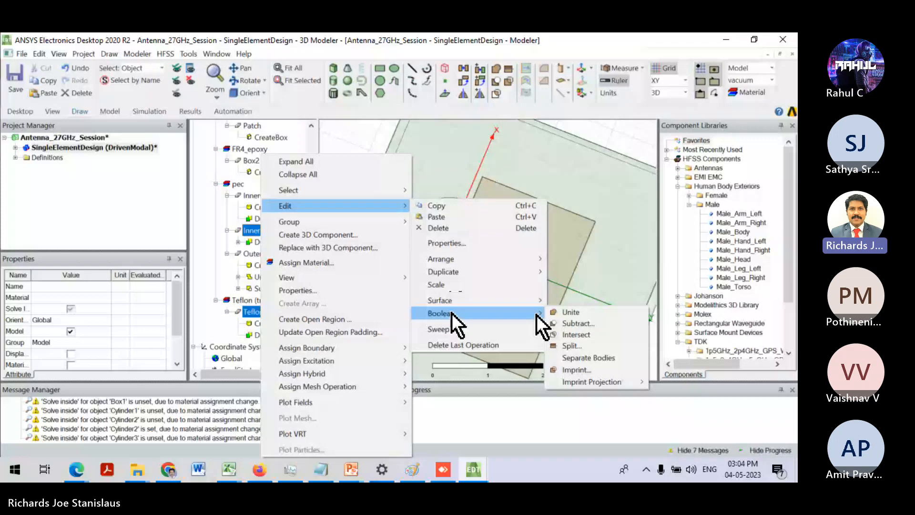
pyautogui.click(578, 323)
pyautogui.click(315, 316)
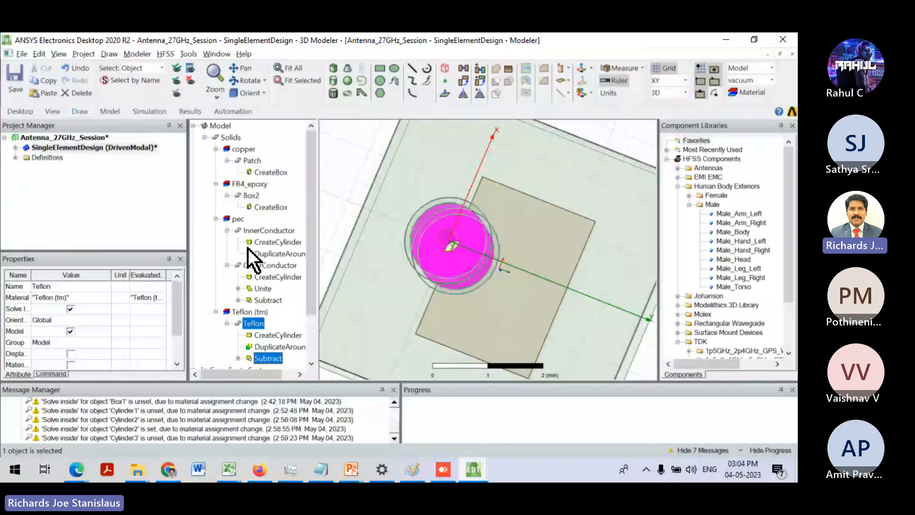
# - Inspect InnerConductor, OuterConductor, Box2 and Patch from several angles, and save the project
pyautogui.click(267, 231)
pyautogui.moveTo(414, 233); pyautogui.dragTo(497, 292, button='middle')
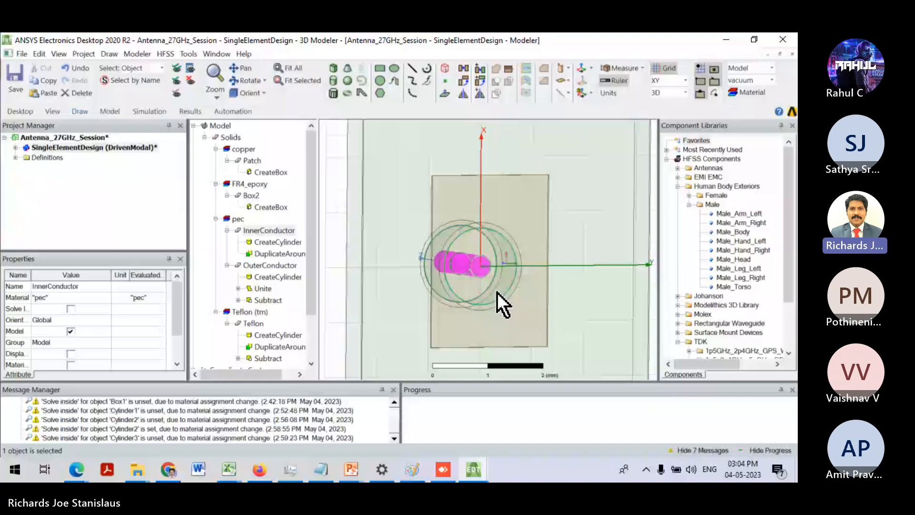
pyautogui.click(253, 266)
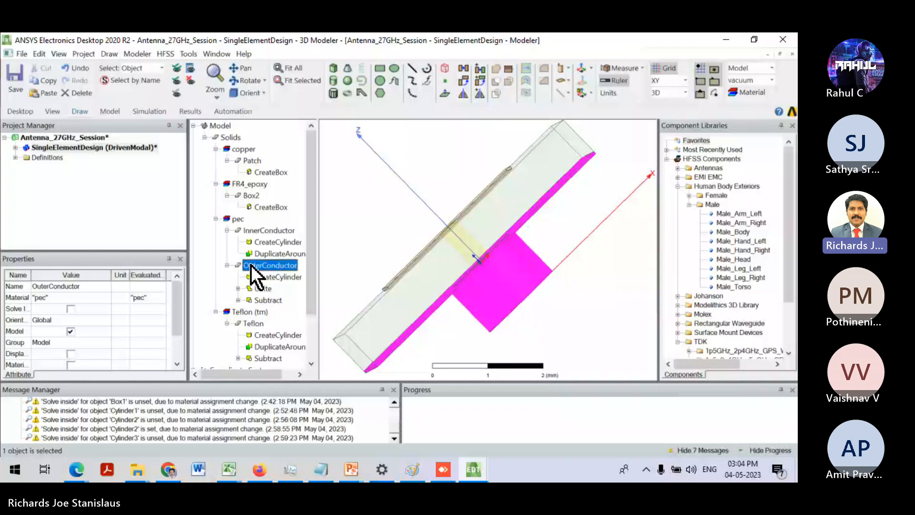
pyautogui.click(399, 231)
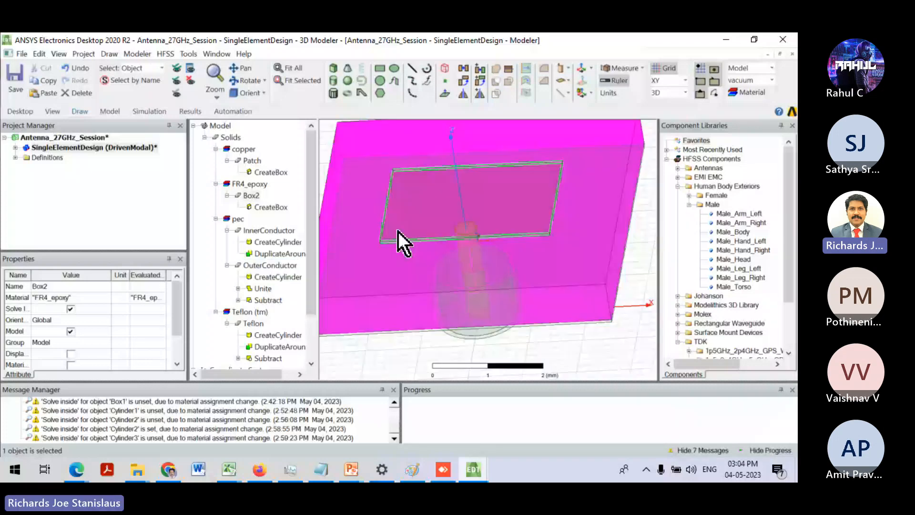
pyautogui.click(398, 231)
pyautogui.keyDown('alt'); pyautogui.moveTo(399, 231); pyautogui.dragTo(522, 290); pyautogui.keyUp('alt')
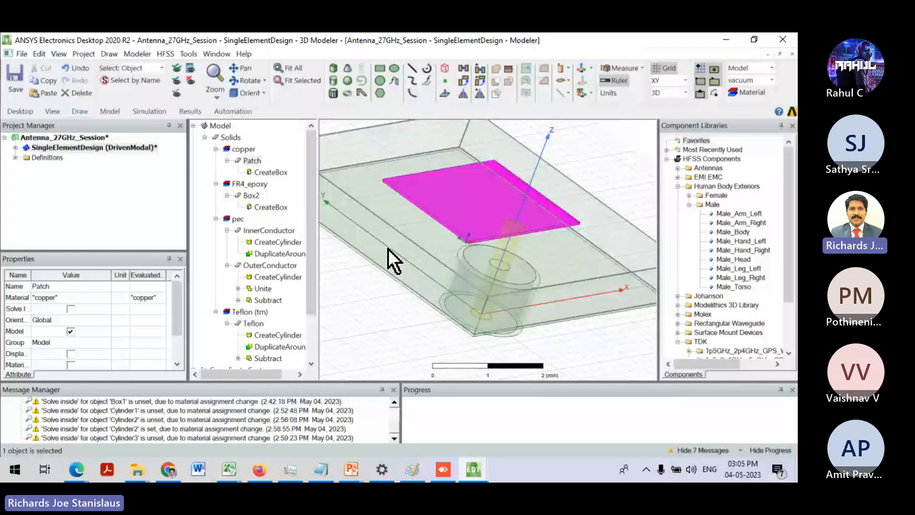
pyautogui.hotkey('ctrl', 's')
pyautogui.keyDown('alt'); pyautogui.moveTo(448, 261); pyautogui.dragTo(497, 274); pyautogui.keyUp('alt')
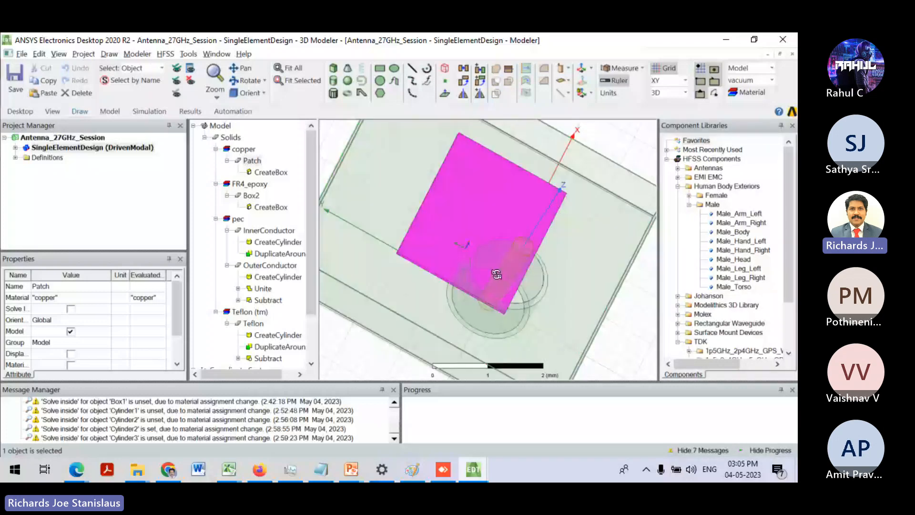
# - Review the design variables of SingleElementDesign, including h, W, L, z_feed and r_diel, and expand the design's project tree
pyautogui.click(72, 148)
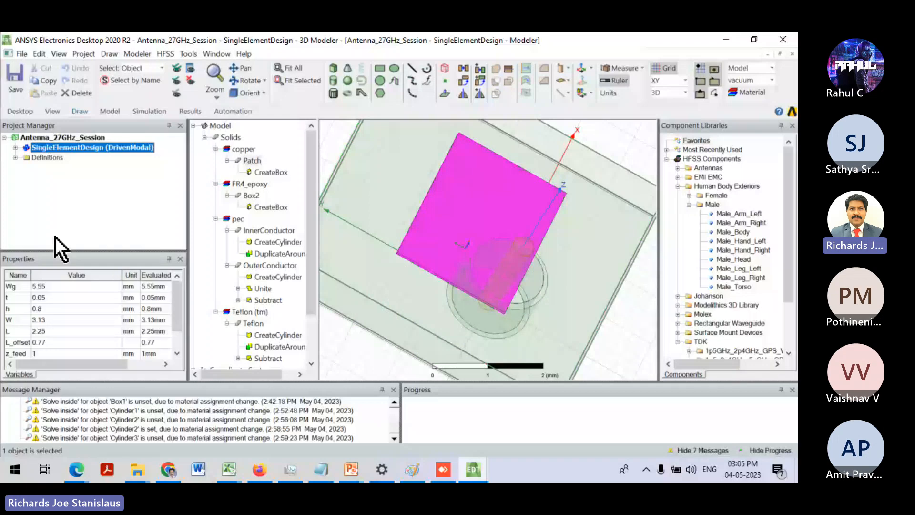
pyautogui.scroll(-1, 45, 340)
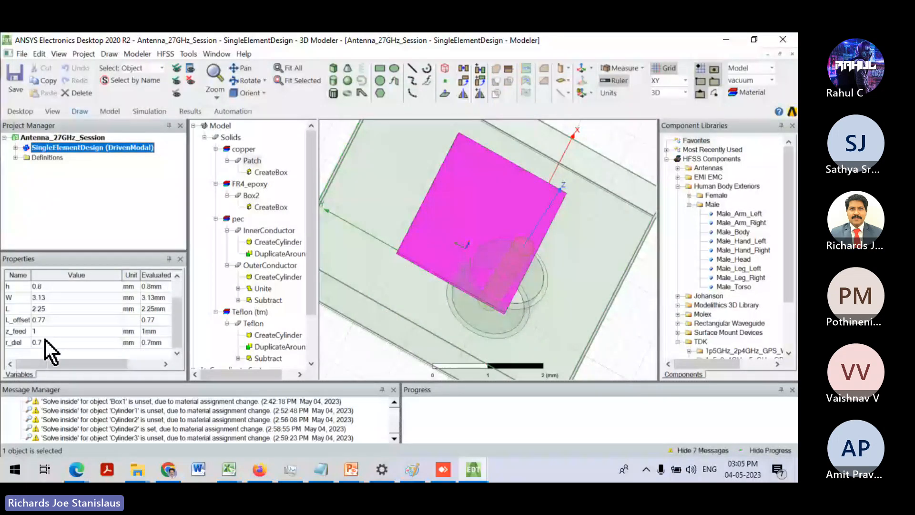
pyautogui.click(73, 147)
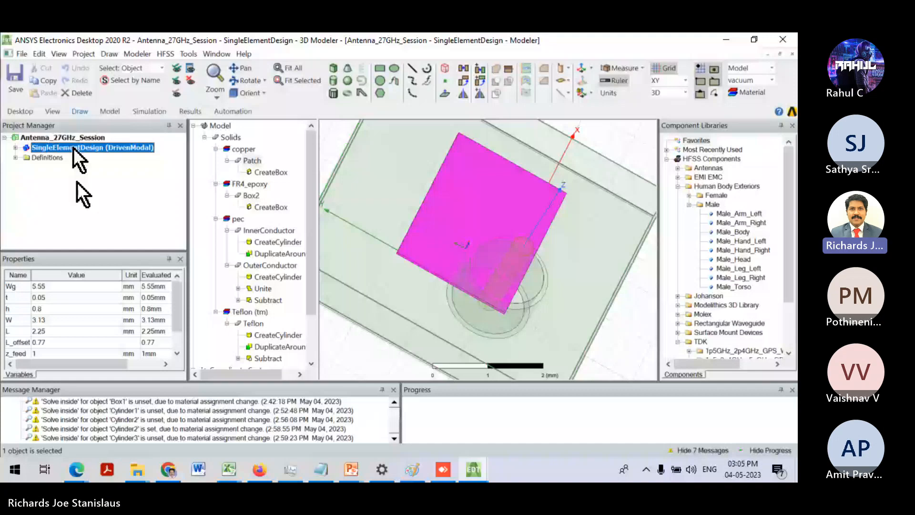
pyautogui.doubleClick(73, 147)
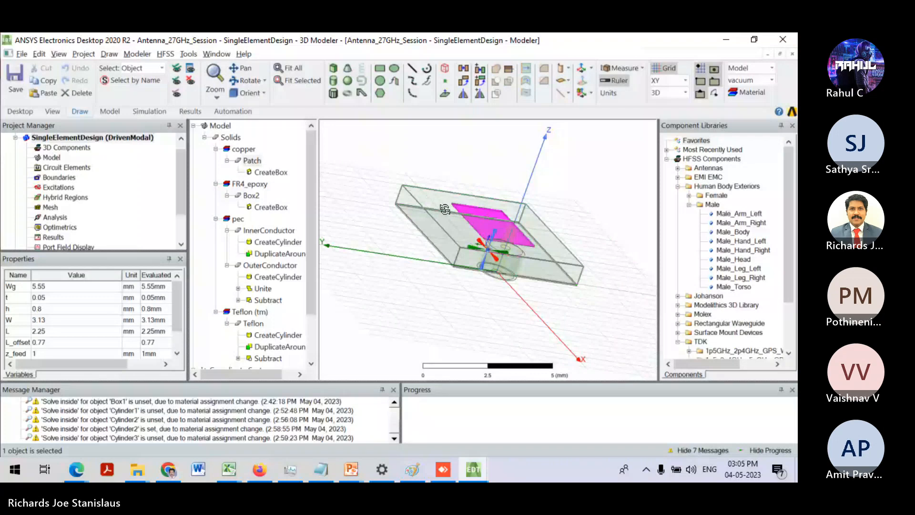
# - Create an open region with a Radiation boundary, entering the antenna's operating frequency in GHz
pyautogui.moveTo(445, 209); pyautogui.dragTo(515, 250)
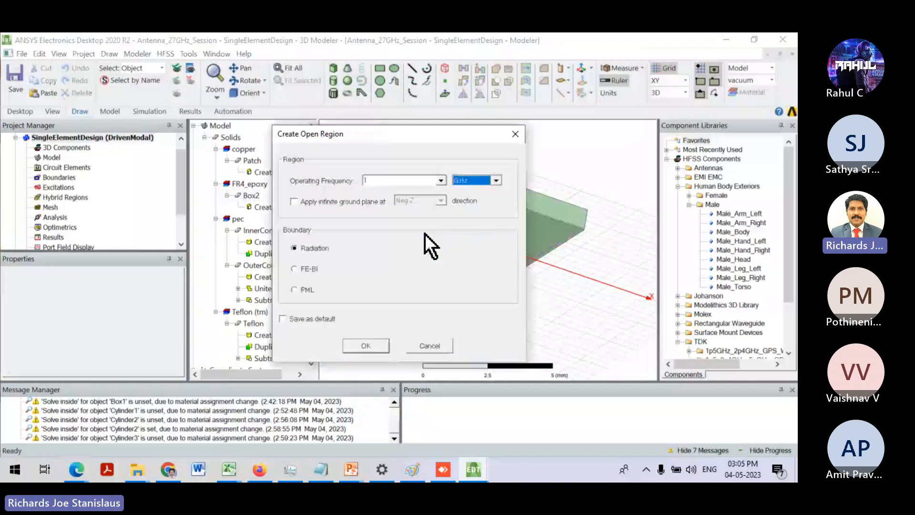
pyautogui.doubleClick(369, 180)
pyautogui.write('28')
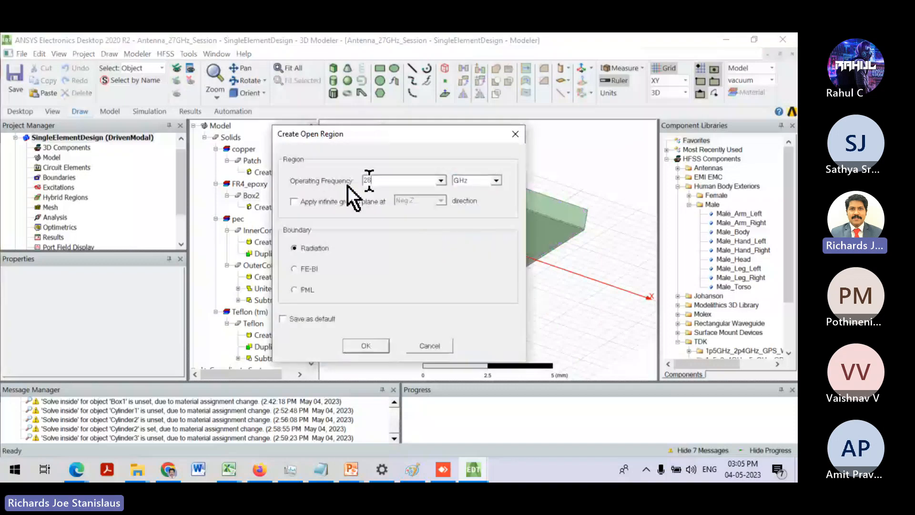
pyautogui.press('BackSpace')
pyautogui.click(359, 347)
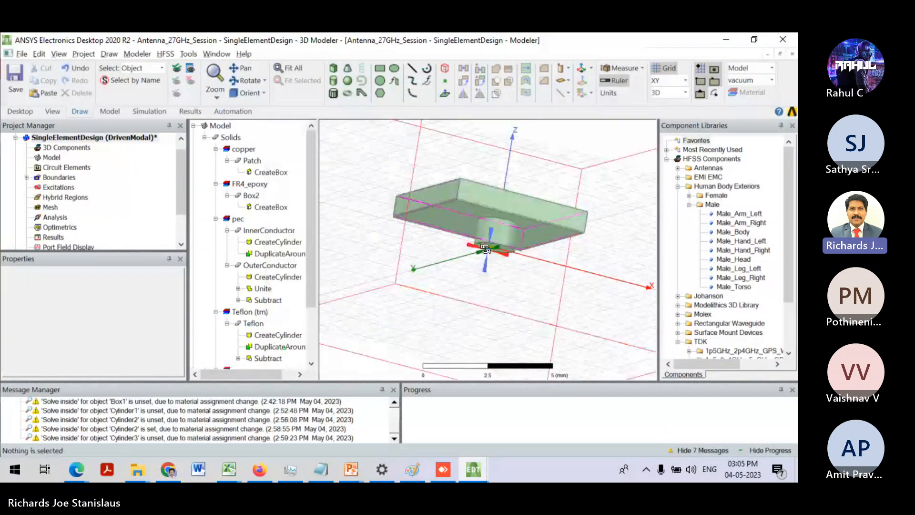
# - Inspect the open region box around the antenna from several angles, and save the project
pyautogui.moveTo(485, 248); pyautogui.dragTo(439, 313)
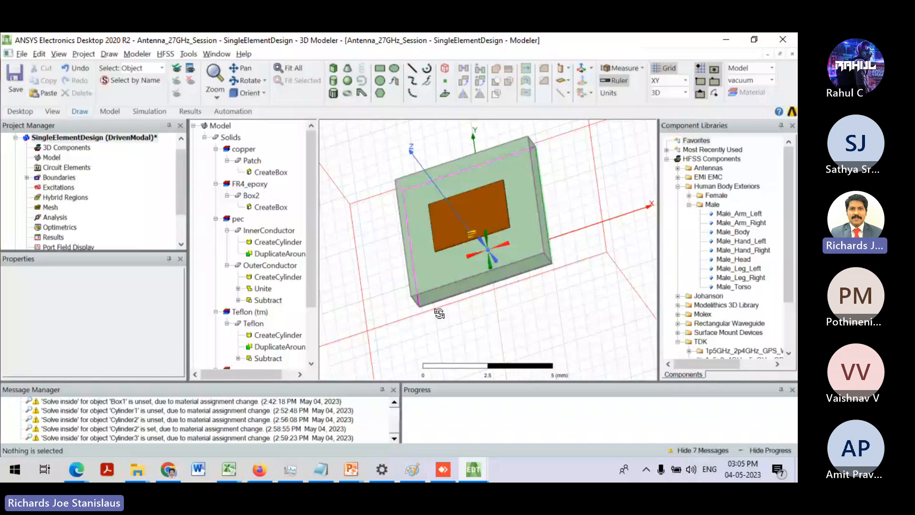
pyautogui.scroll(-4, 439, 313)
pyautogui.moveTo(439, 313); pyautogui.dragTo(457, 200, button='middle')
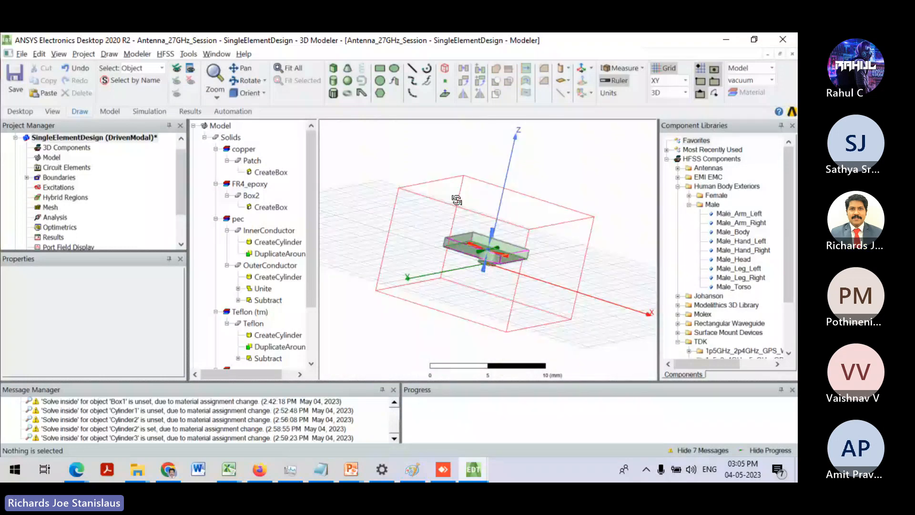
pyautogui.moveTo(457, 200); pyautogui.dragTo(420, 232)
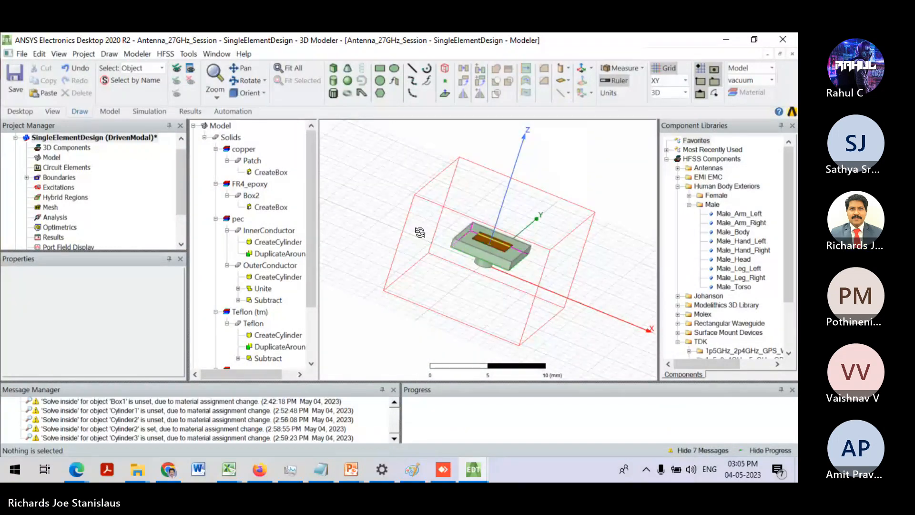
pyautogui.hotkey('ctrl', 's')
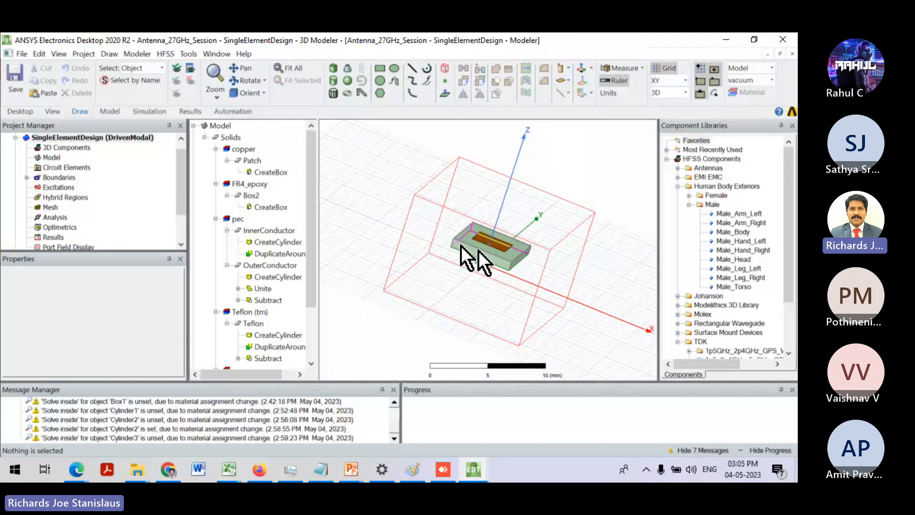
# - Expand the design's boundaries and highlight Open1 to check which faces of the region it covers
pyautogui.keyDown('alt'); pyautogui.moveTo(479, 251); pyautogui.dragTo(424, 257); pyautogui.keyUp('alt')
pyautogui.doubleClick(44, 181)
pyautogui.click(49, 190)
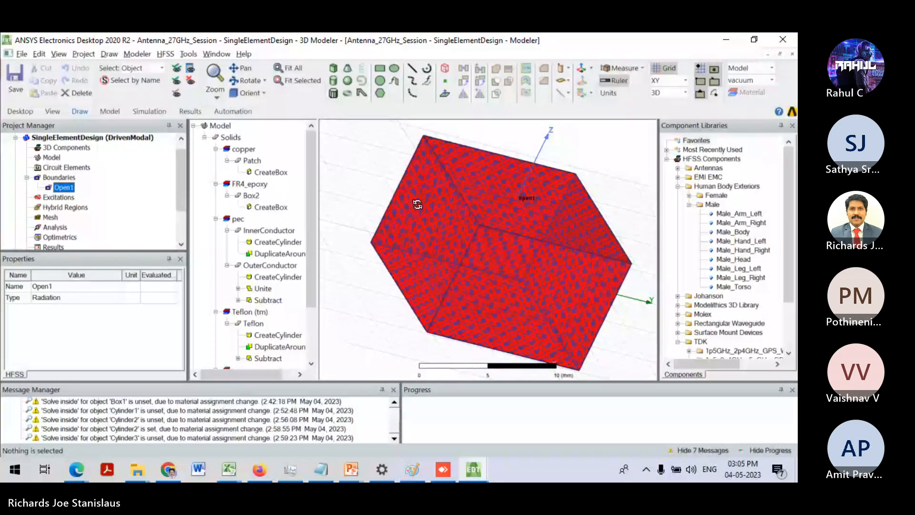
pyautogui.click(388, 167)
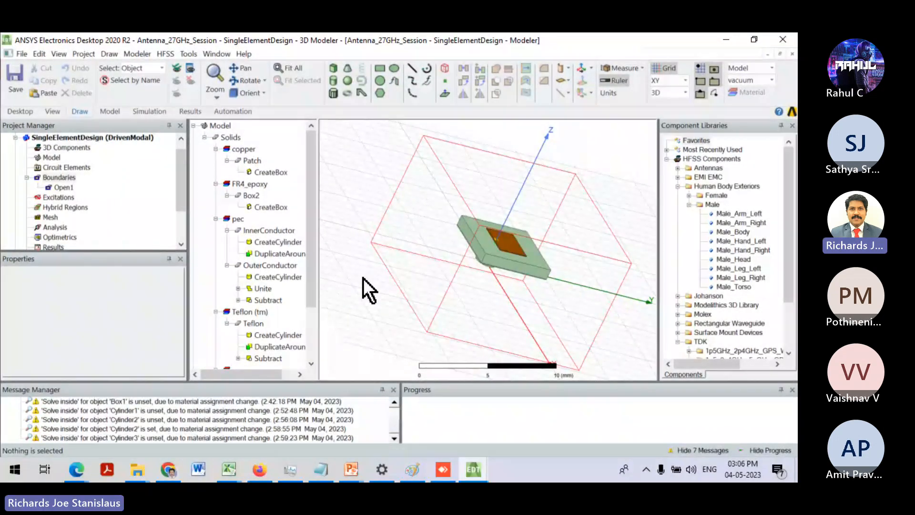
# - Examine OuterConductor and InnerConductor at the antenna's underside, selecting each to see how the feed meets the ground
pyautogui.scroll(-1, 293, 299)
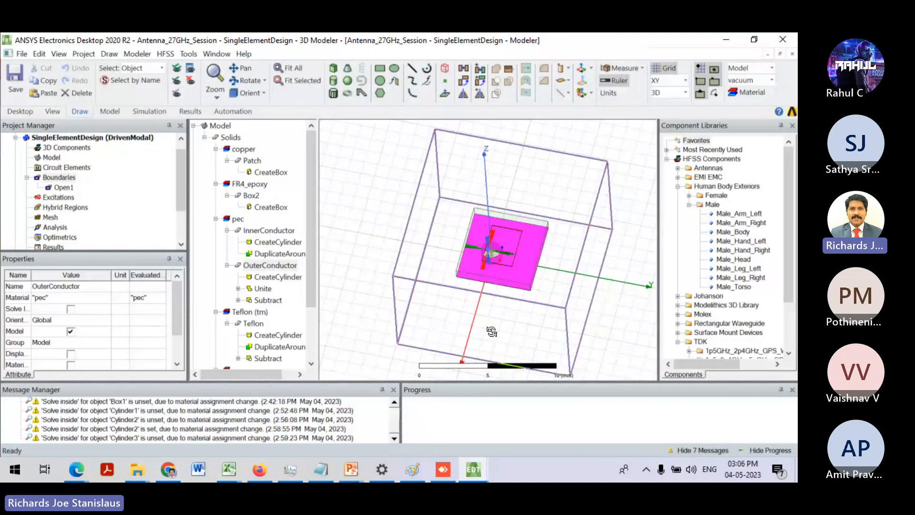
pyautogui.moveTo(491, 332); pyautogui.dragTo(483, 292)
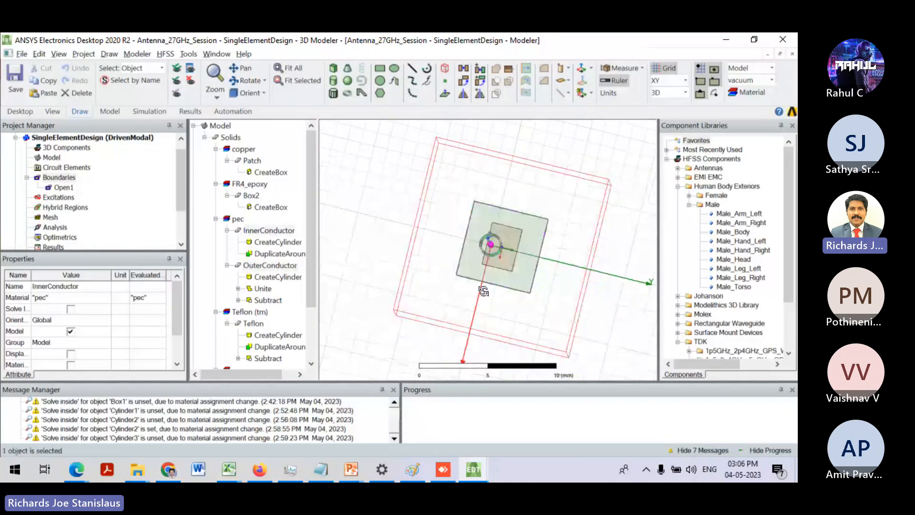
pyautogui.click(270, 266)
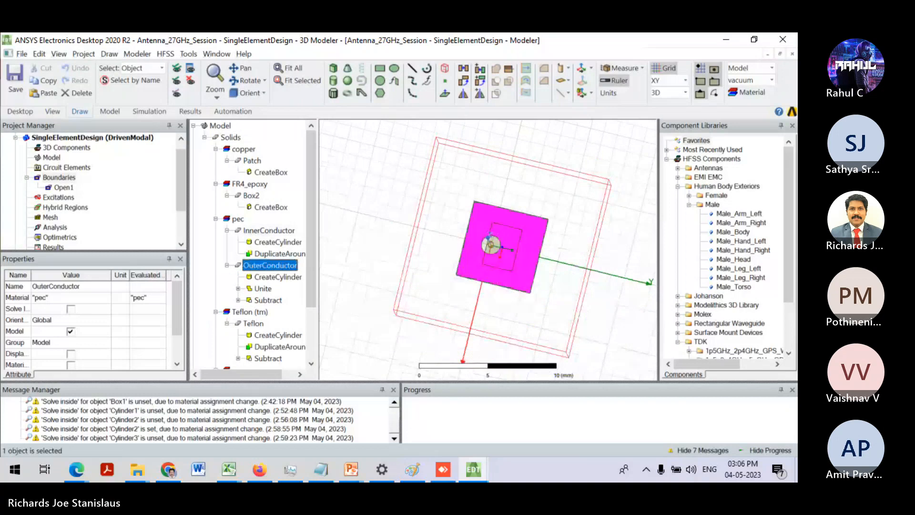
pyautogui.keyDown('alt'); pyautogui.moveTo(520, 217); pyautogui.dragTo(519, 237); pyautogui.keyUp('alt')
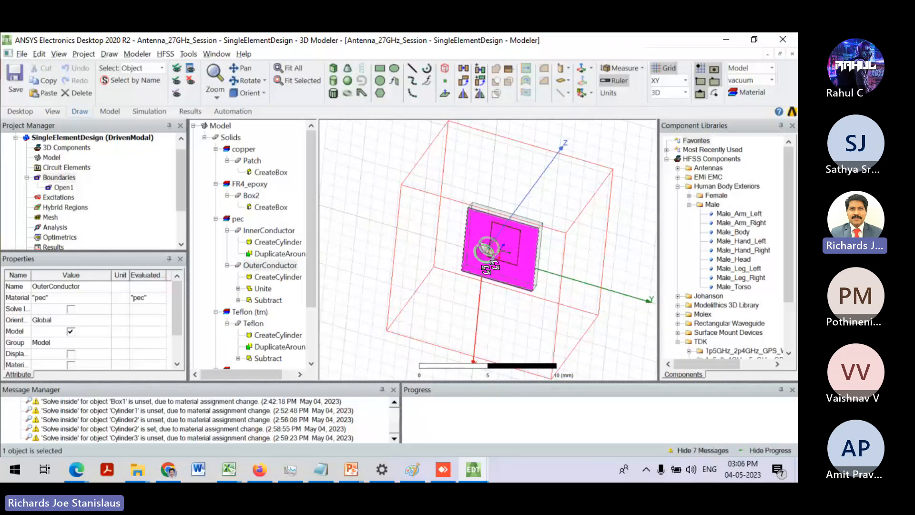
pyautogui.keyDown('alt'); pyautogui.moveTo(487, 250); pyautogui.dragTo(302, 283); pyautogui.keyUp('alt')
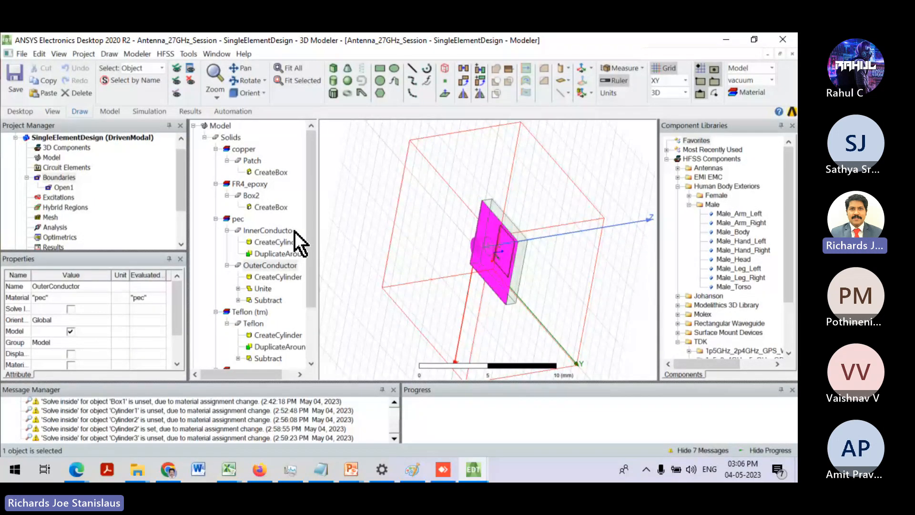
pyautogui.keyDown('alt'); pyautogui.moveTo(437, 250); pyautogui.dragTo(487, 251); pyautogui.keyUp('alt')
pyautogui.scroll(3, 484, 249)
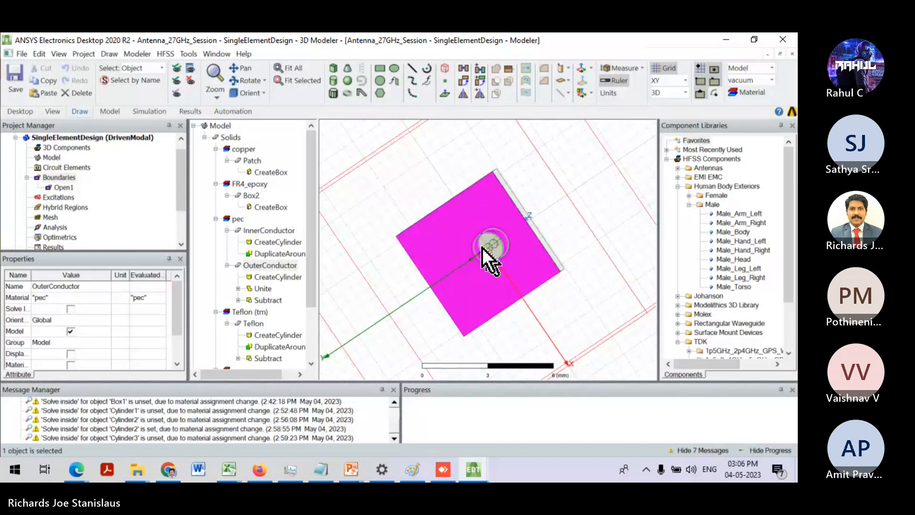
pyautogui.scroll(6, 482, 247)
pyautogui.click(496, 259)
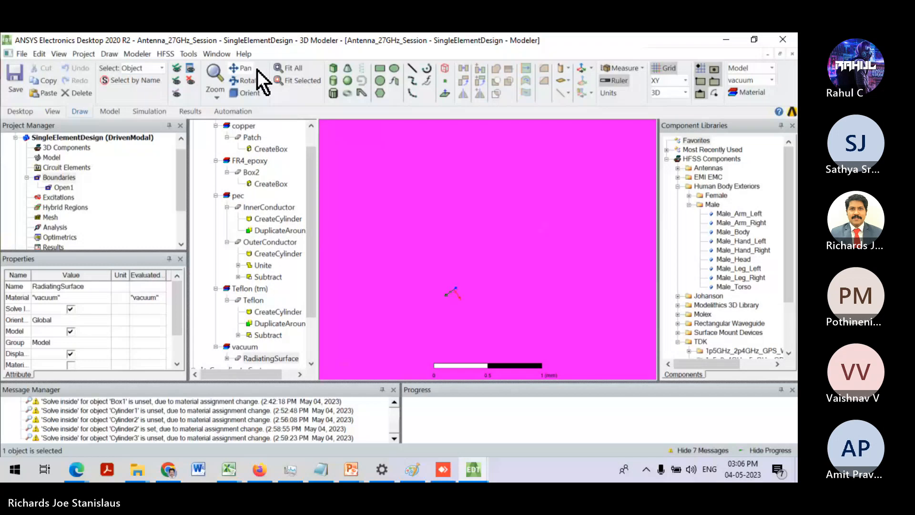
pyautogui.rightClick(439, 185)
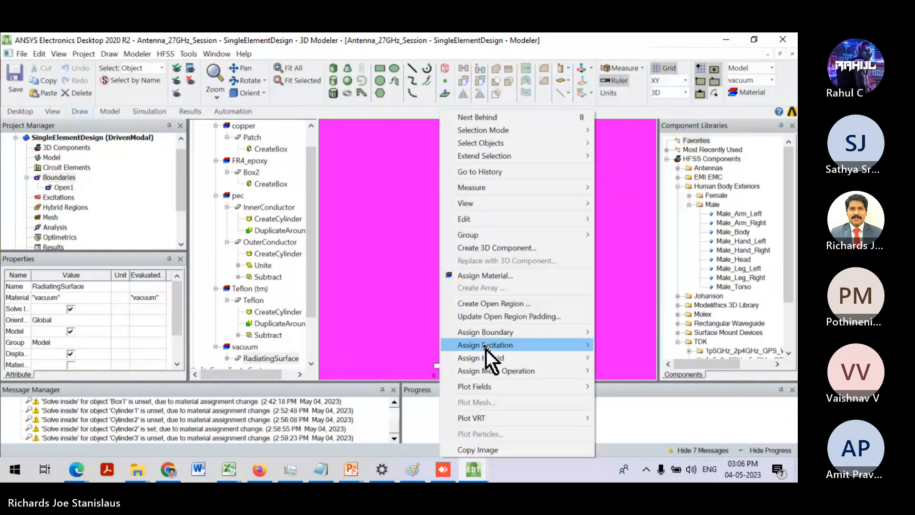
pyautogui.moveTo(519, 207)
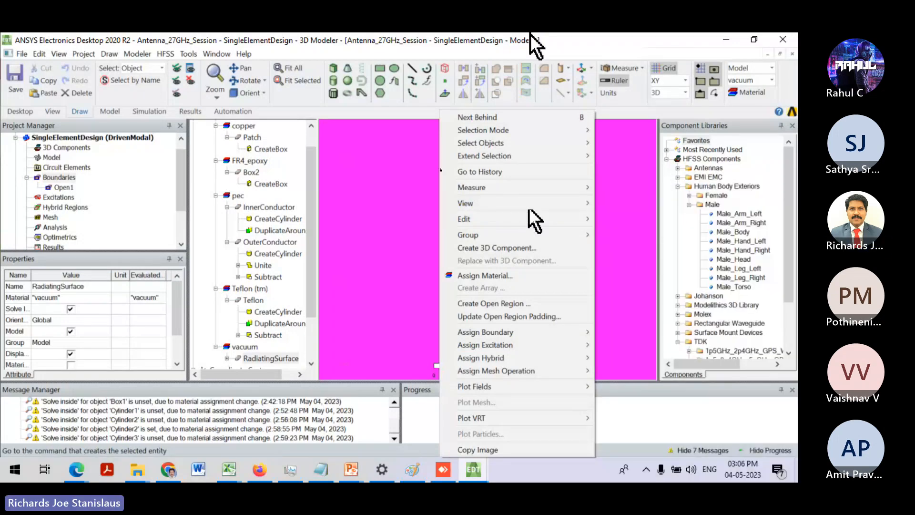
pyautogui.click(388, 278)
pyautogui.scroll(-3, 388, 279)
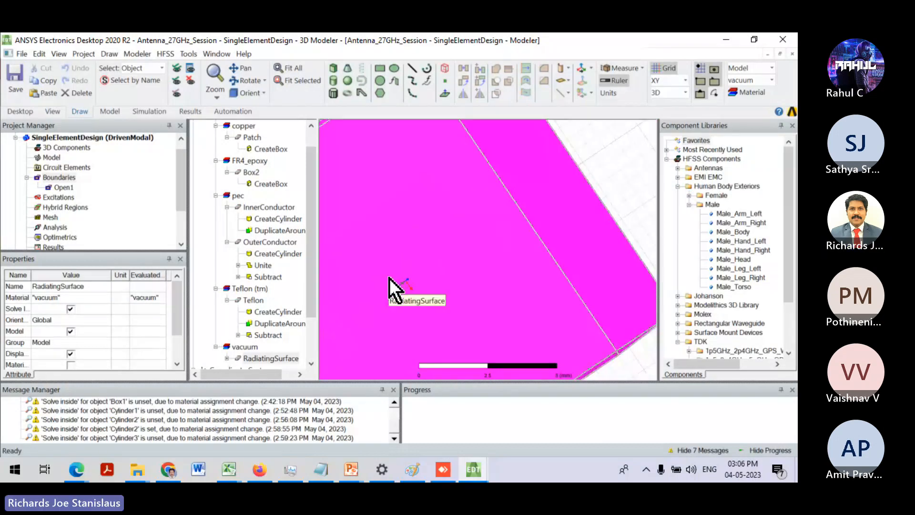
pyautogui.scroll(-5, 389, 278)
pyautogui.click(501, 310)
pyautogui.moveTo(501, 310); pyautogui.dragTo(512, 341, button='middle')
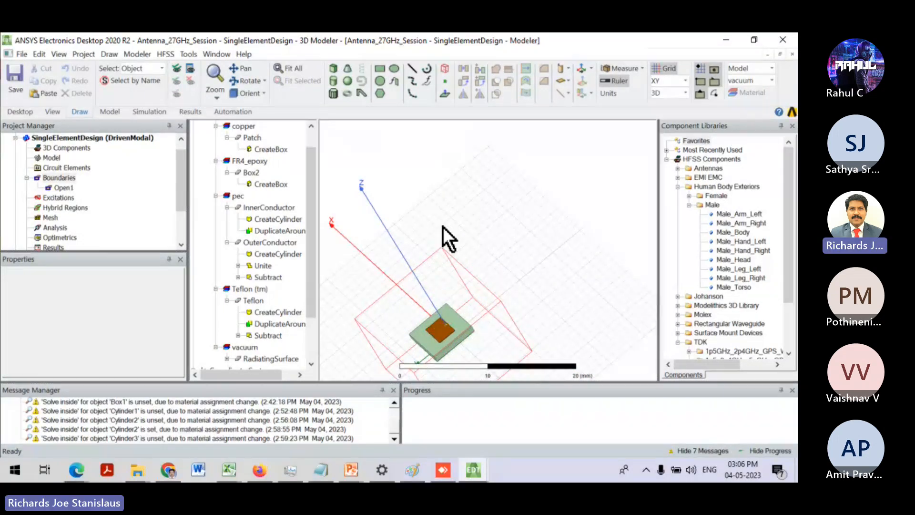
pyautogui.scroll(-1, 443, 226)
# - Select the design's Excitations entry and switch the modeler's selection mode from objects to faces
pyautogui.click(69, 197)
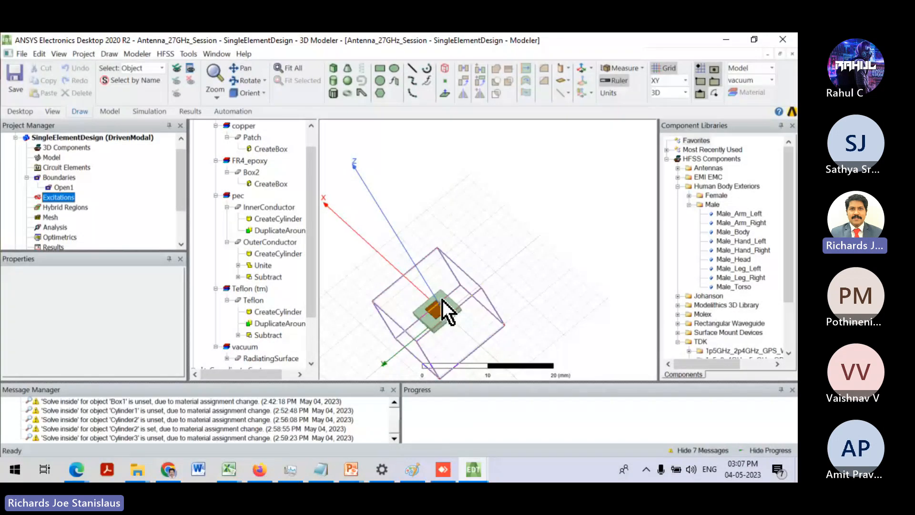
pyautogui.keyDown('alt'); pyautogui.moveTo(442, 299); pyautogui.dragTo(409, 194); pyautogui.keyUp('alt')
pyautogui.scroll(8, 444, 229)
pyautogui.scroll(2, 444, 229)
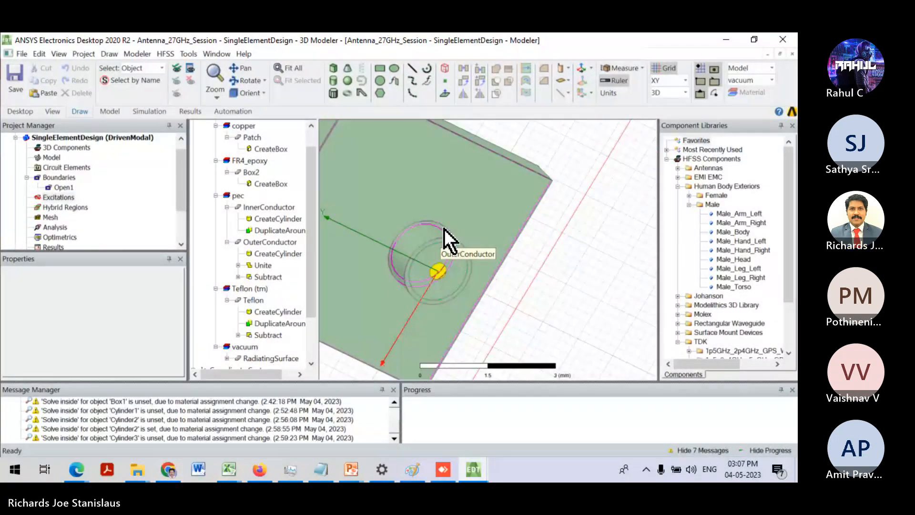
pyautogui.scroll(2, 445, 229)
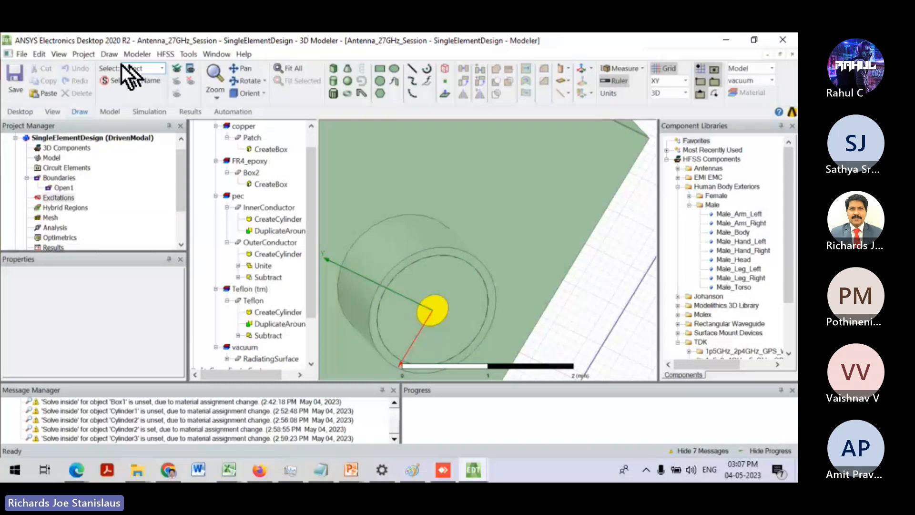
pyautogui.click(93, 54)
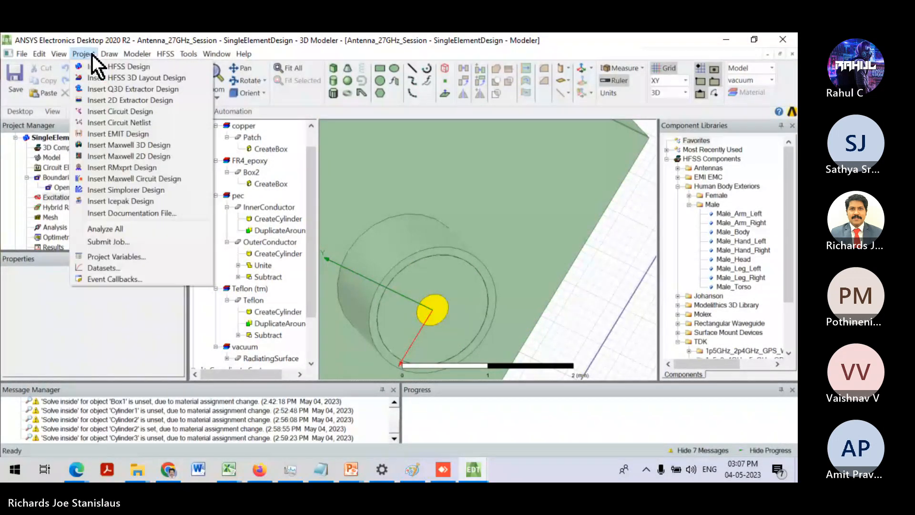
pyautogui.click(109, 54)
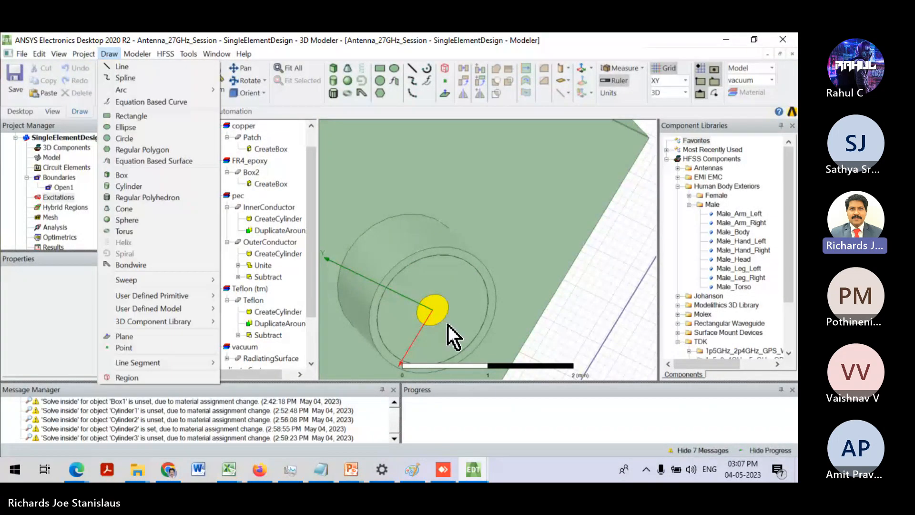
pyautogui.click(448, 325)
pyautogui.click(132, 71)
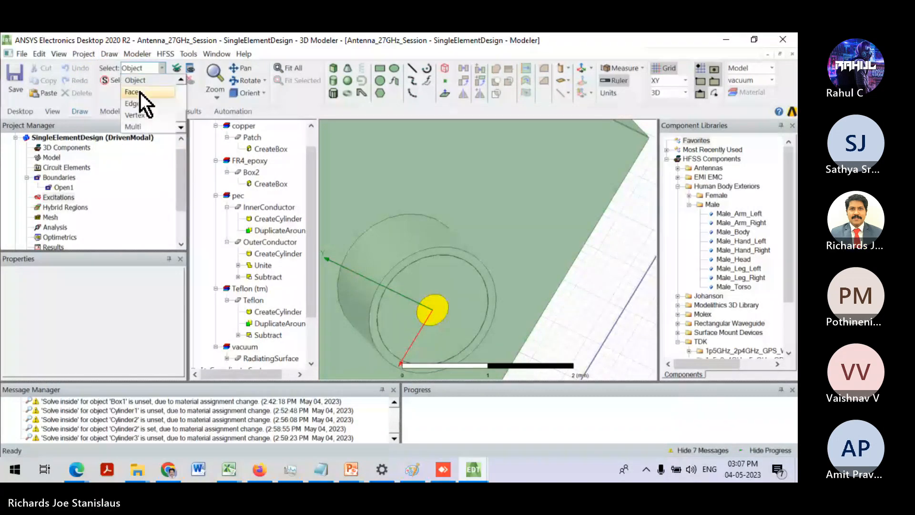
pyautogui.click(133, 92)
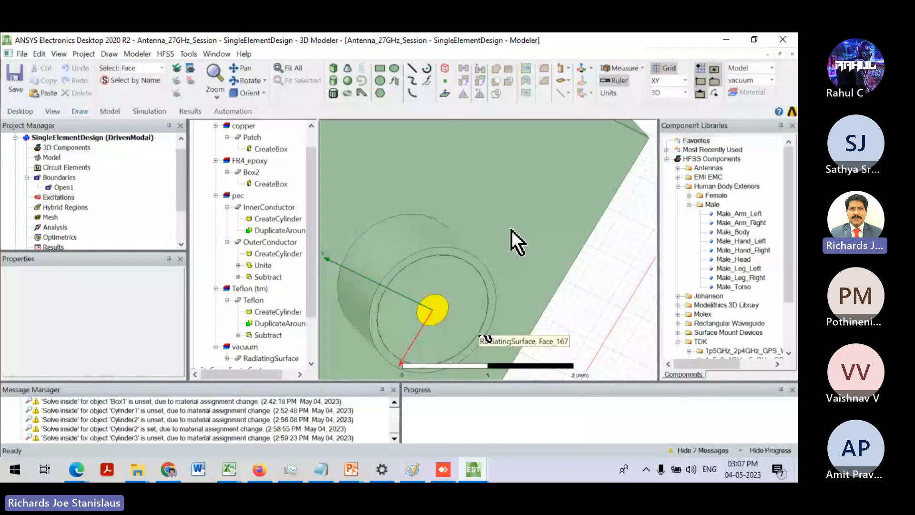
pyautogui.keyDown('alt'); pyautogui.moveTo(511, 230); pyautogui.dragTo(526, 207); pyautogui.keyUp('alt')
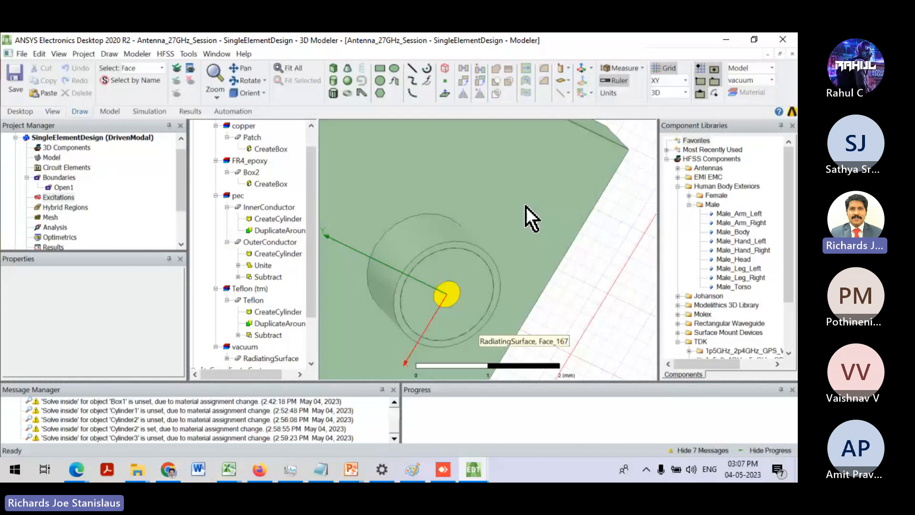
pyautogui.scroll(2, 456, 307)
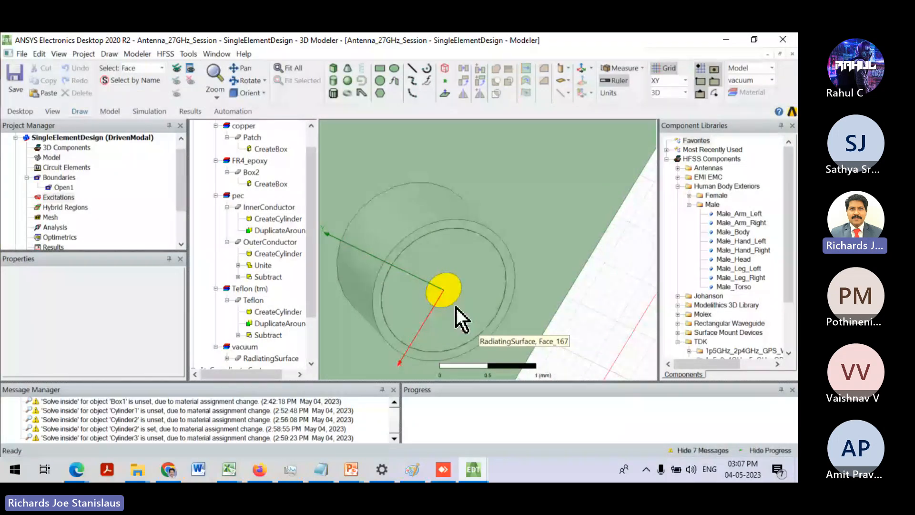
pyautogui.click(445, 273)
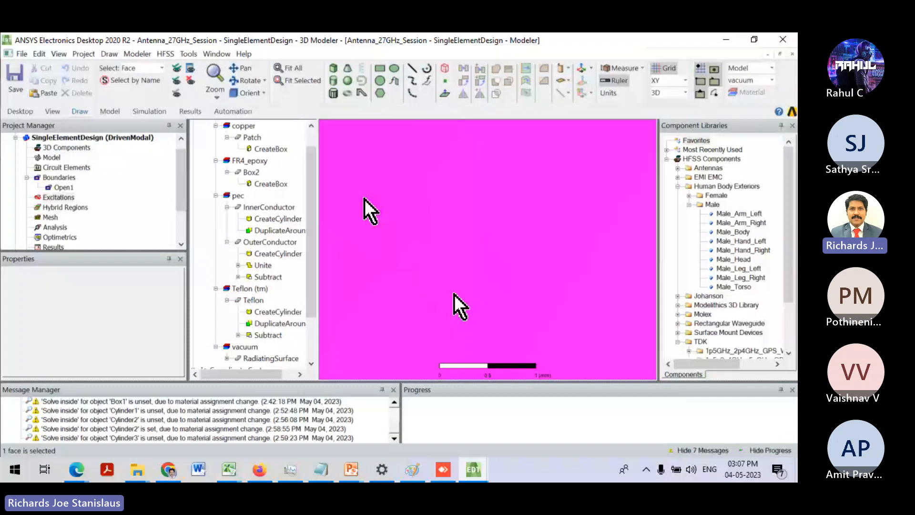
pyautogui.hotkey('ctrl', 'a')
pyautogui.scroll(-10, 382, 227)
pyautogui.scroll(-4, 431, 243)
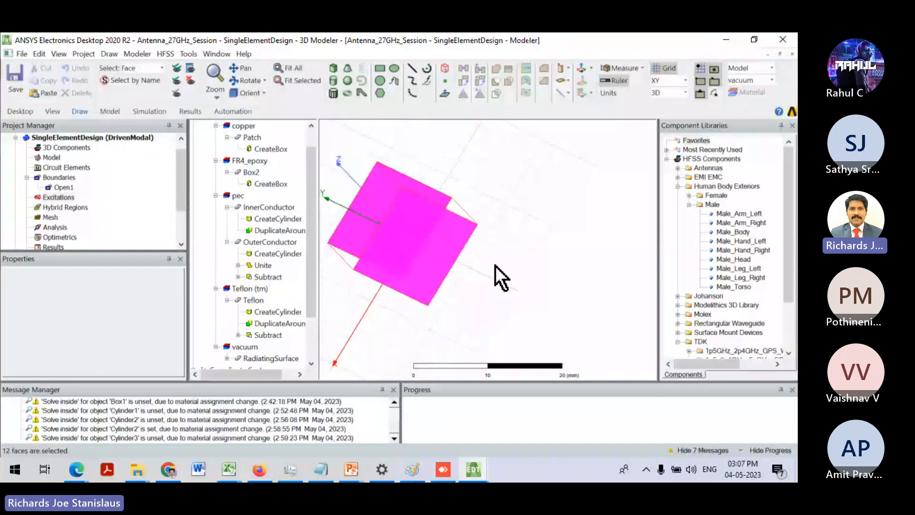
pyautogui.scroll(-2, 495, 265)
pyautogui.scroll(6, 432, 234)
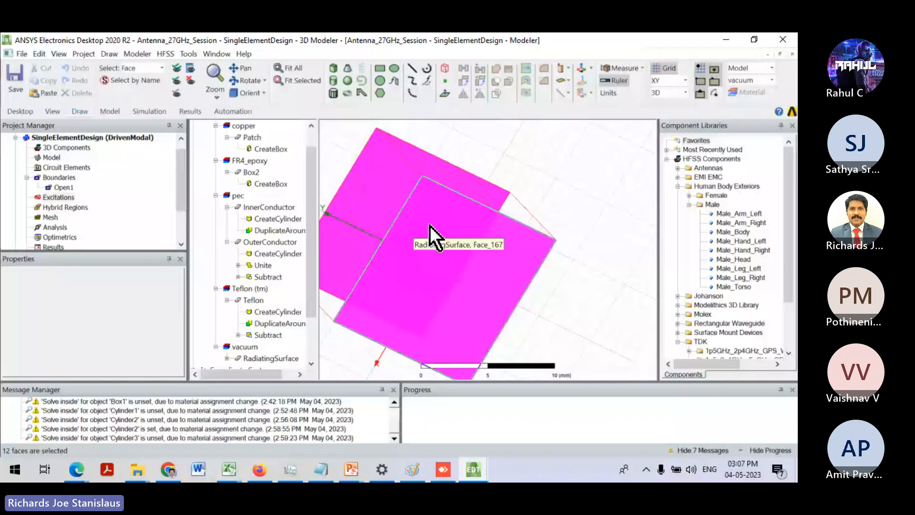
pyautogui.click(487, 200)
pyautogui.rightClick(486, 199)
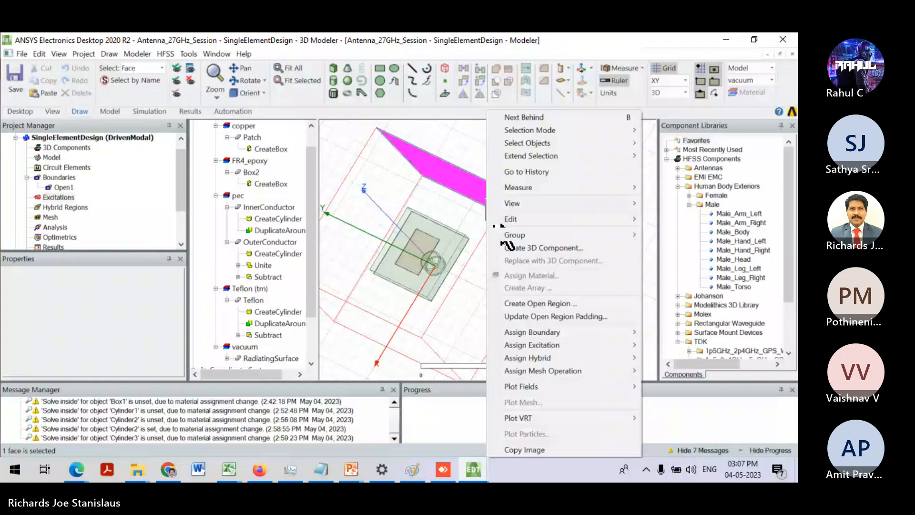
pyautogui.click(483, 227)
# - Hide RadiatingSurface in all views so that the feed's end faces can be picked
pyautogui.keyDown('alt'); pyautogui.moveTo(508, 245); pyautogui.dragTo(436, 249); pyautogui.keyUp('alt')
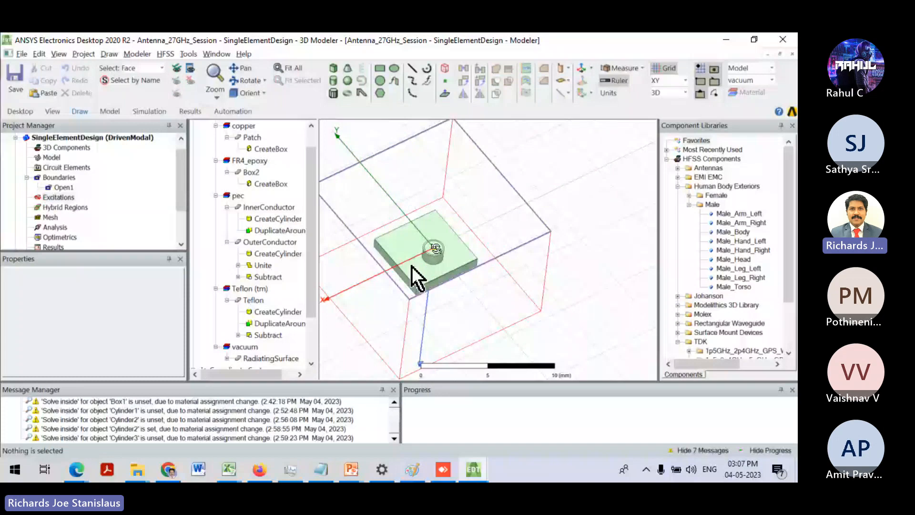
pyautogui.scroll(5, 434, 248)
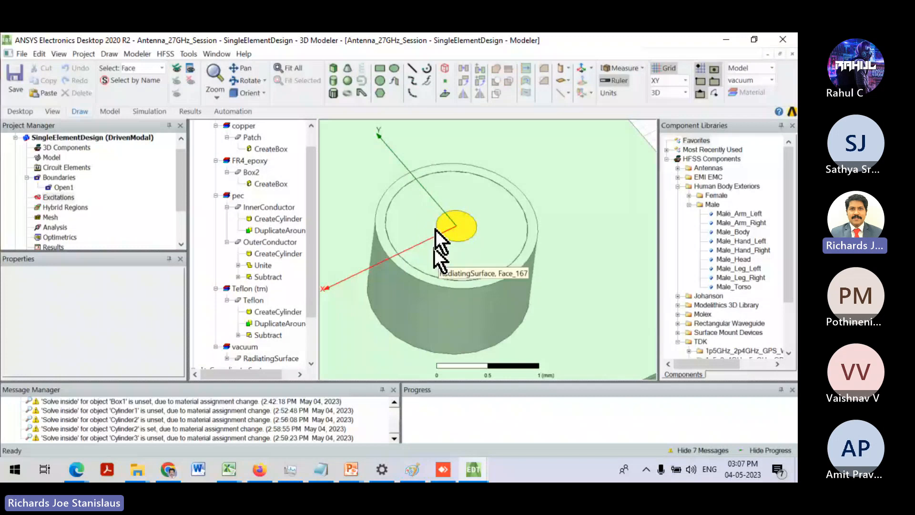
pyautogui.rightClick(255, 300)
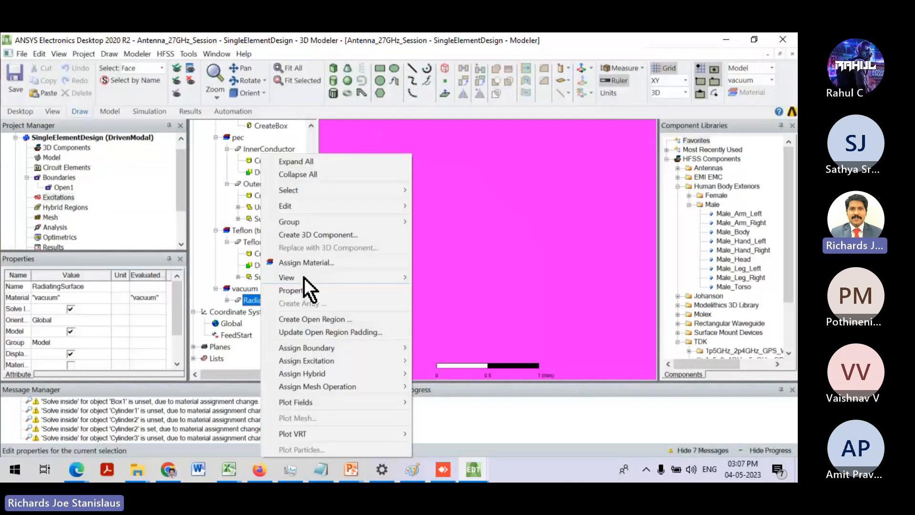
pyautogui.click(304, 277)
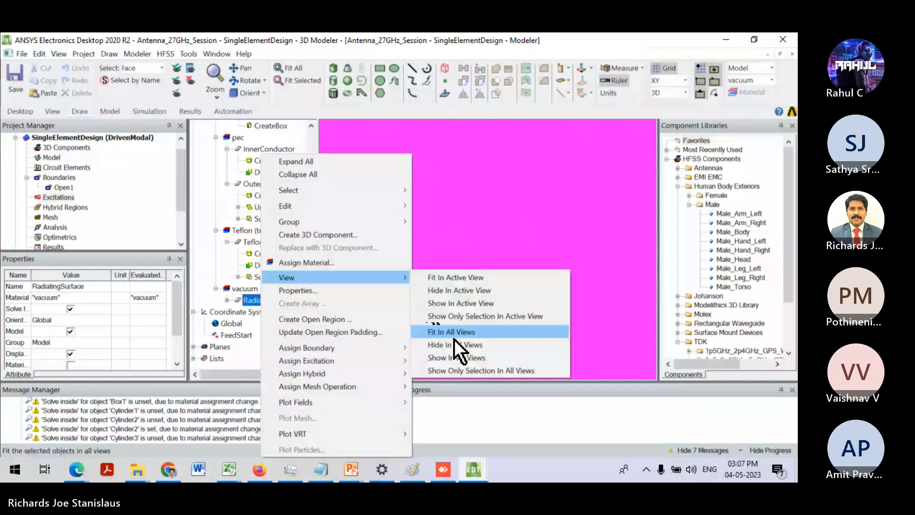
pyautogui.click(454, 337)
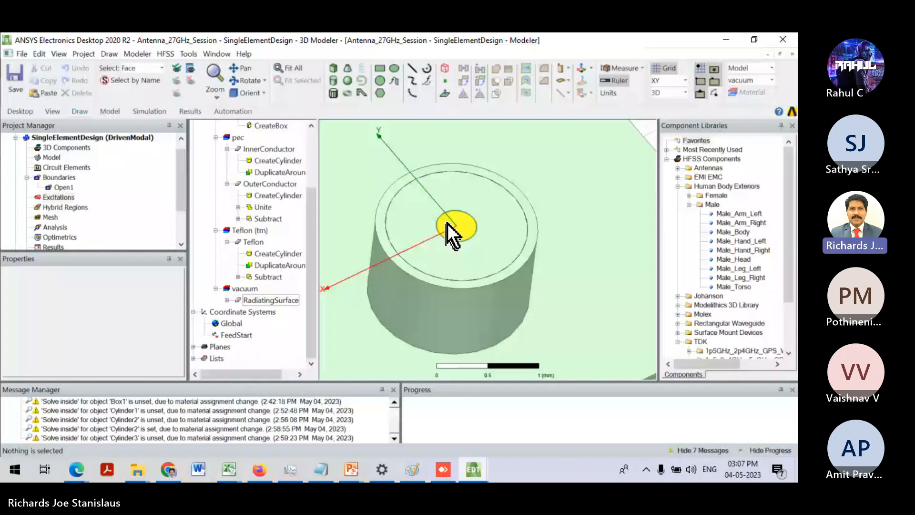
# - Select the faces at the coaxial feed's open end, clear the selection, and inspect the antenna from the side
pyautogui.click(453, 221)
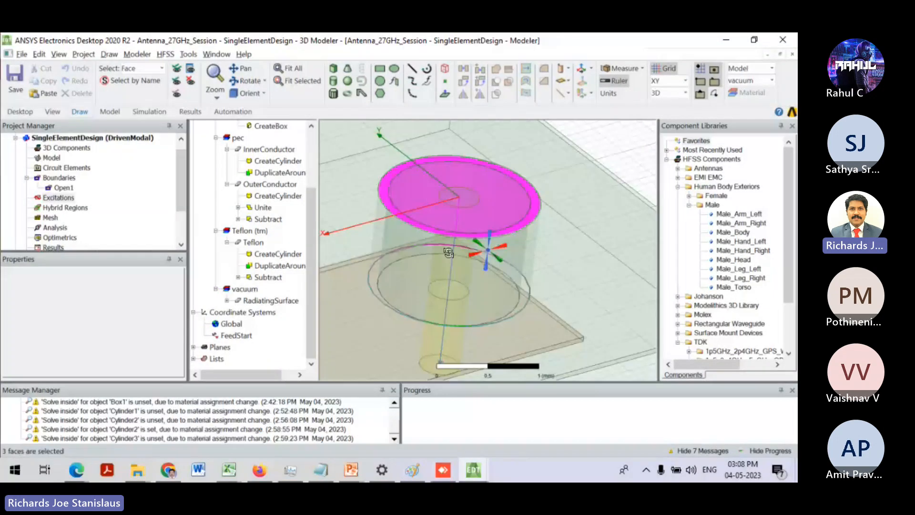
pyautogui.moveTo(448, 253); pyautogui.dragTo(562, 101)
pyautogui.click(560, 143)
pyautogui.keyDown('alt'); pyautogui.moveTo(560, 143); pyautogui.dragTo(548, 281); pyautogui.keyUp('alt')
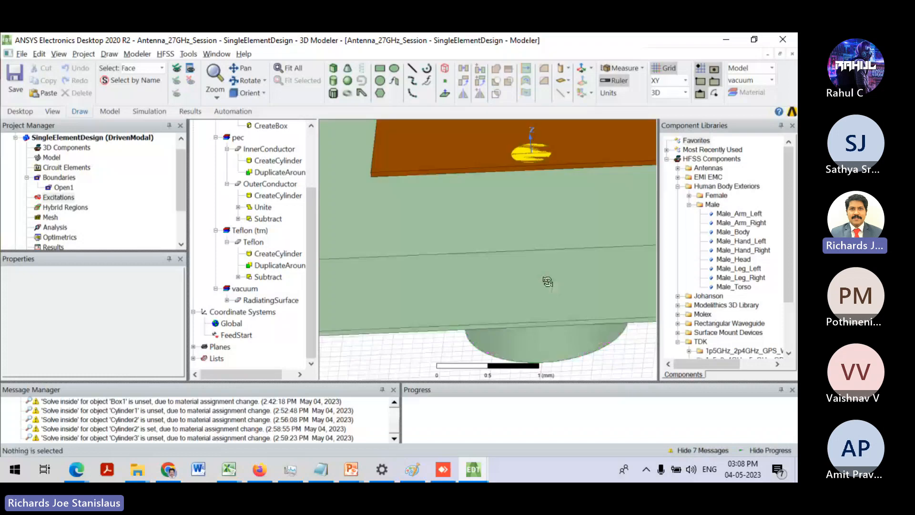
# - Try to select the feed's circular end faces together from the antenna's underside
pyautogui.keyDown('alt'); pyautogui.moveTo(585, 348); pyautogui.dragTo(512, 244); pyautogui.keyUp('alt')
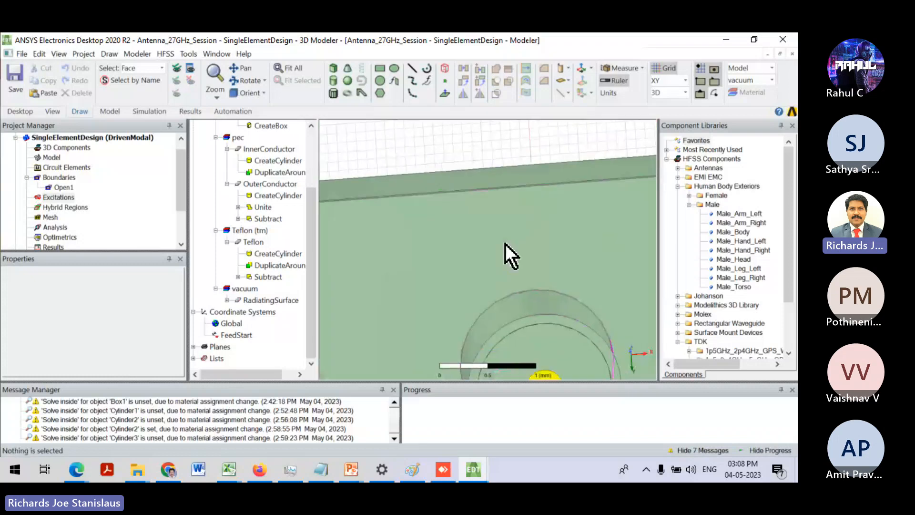
pyautogui.scroll(-2, 505, 244)
pyautogui.click(533, 344)
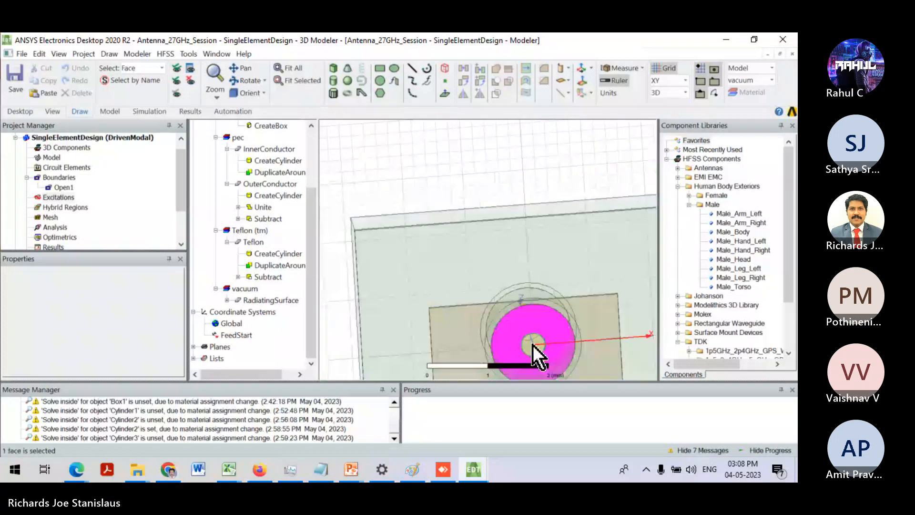
pyautogui.click(541, 306)
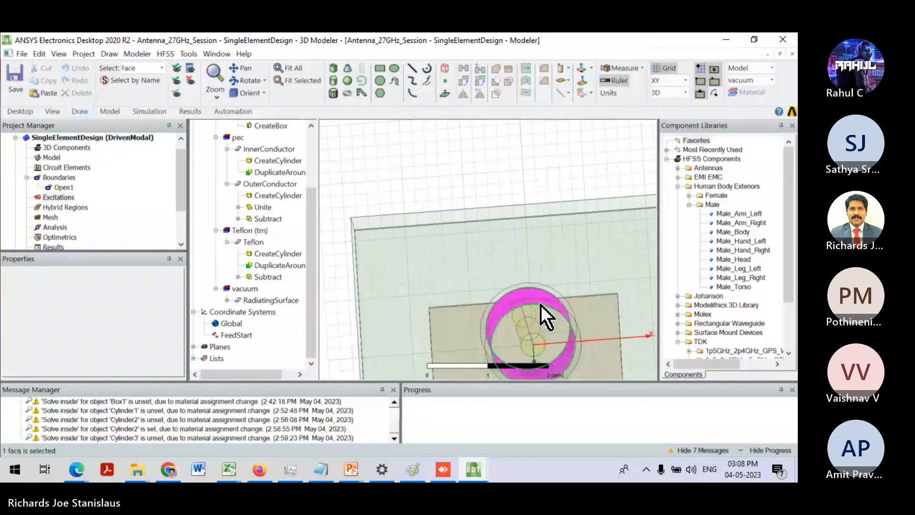
pyautogui.scroll(3, 543, 308)
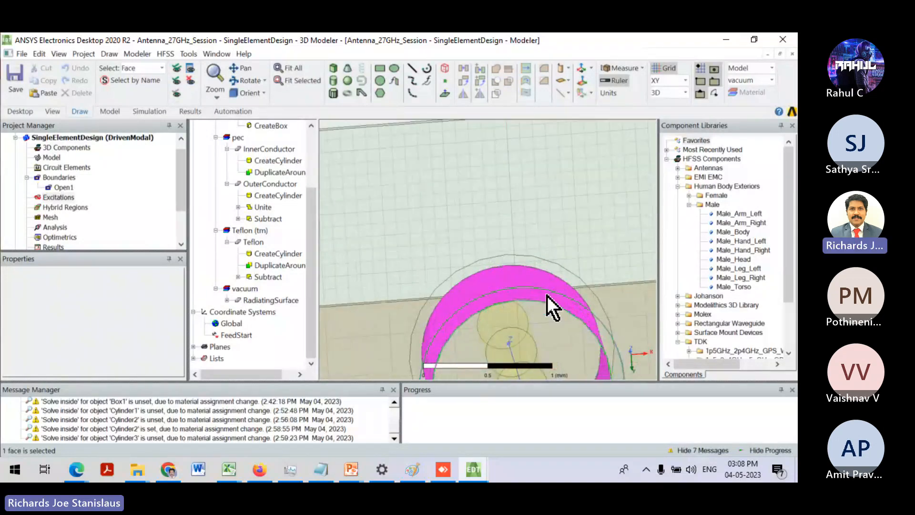
pyautogui.keyDown('ctrl'); pyautogui.click(547, 296); pyautogui.keyUp('ctrl')
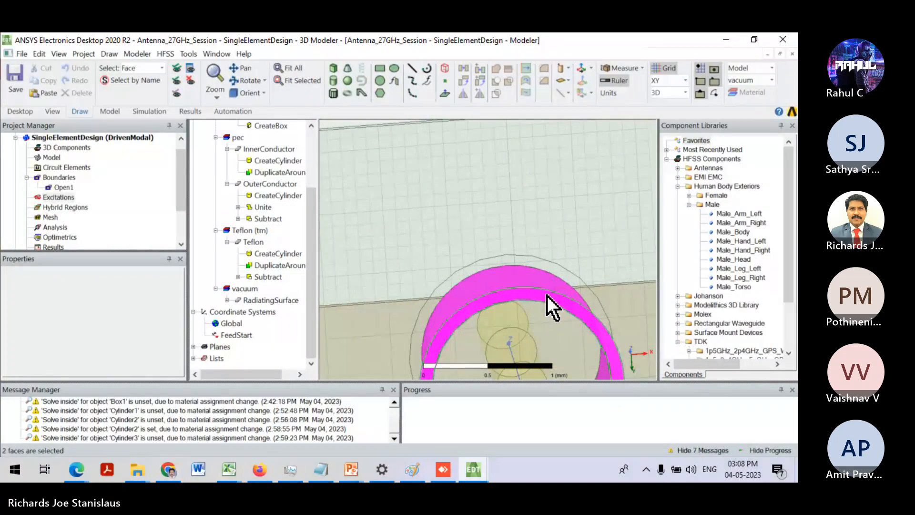
# - Select the end faces of Teflon, InnerConductor and OuterConductor together at the feed's open end
pyautogui.keyDown('alt'); pyautogui.moveTo(561, 307); pyautogui.dragTo(504, 306); pyautogui.keyUp('alt')
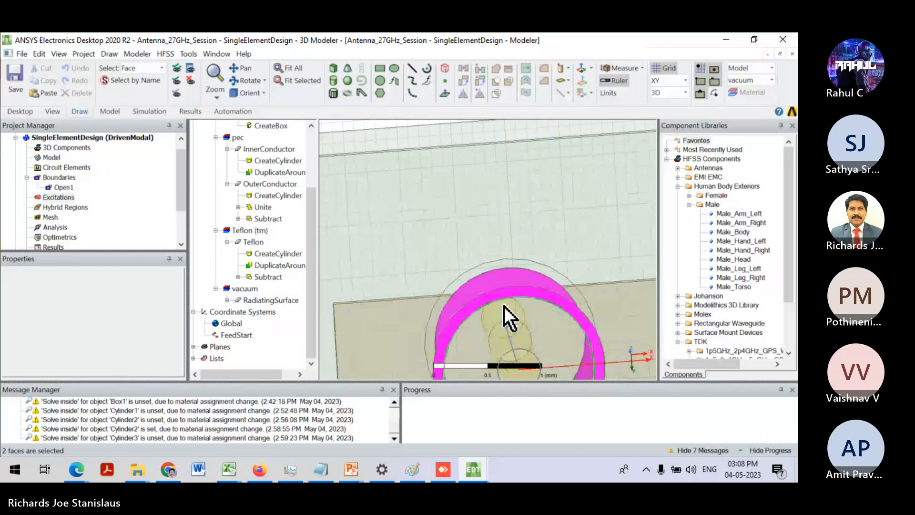
pyautogui.scroll(-3, 496, 238)
pyautogui.keyDown('alt'); pyautogui.moveTo(495, 238); pyautogui.dragTo(536, 258); pyautogui.keyUp('alt')
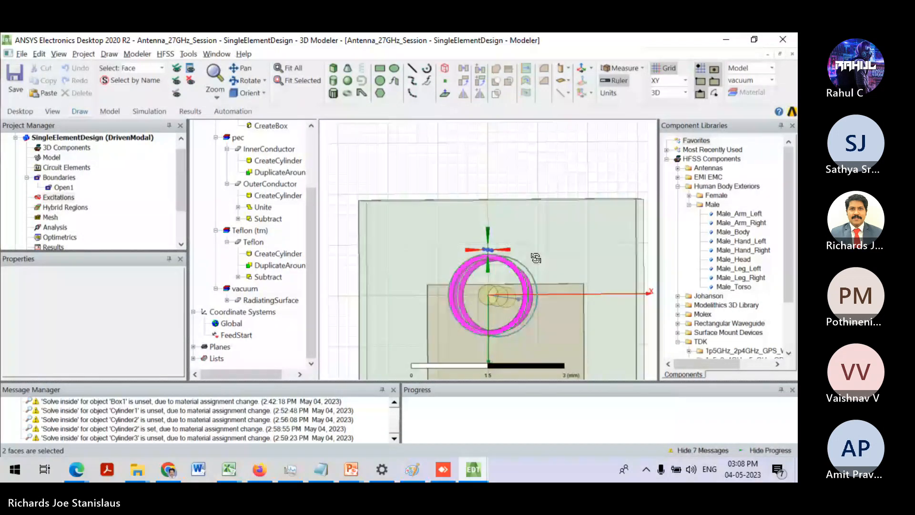
pyautogui.keyDown('alt'); pyautogui.moveTo(536, 258); pyautogui.dragTo(464, 365); pyautogui.keyUp('alt')
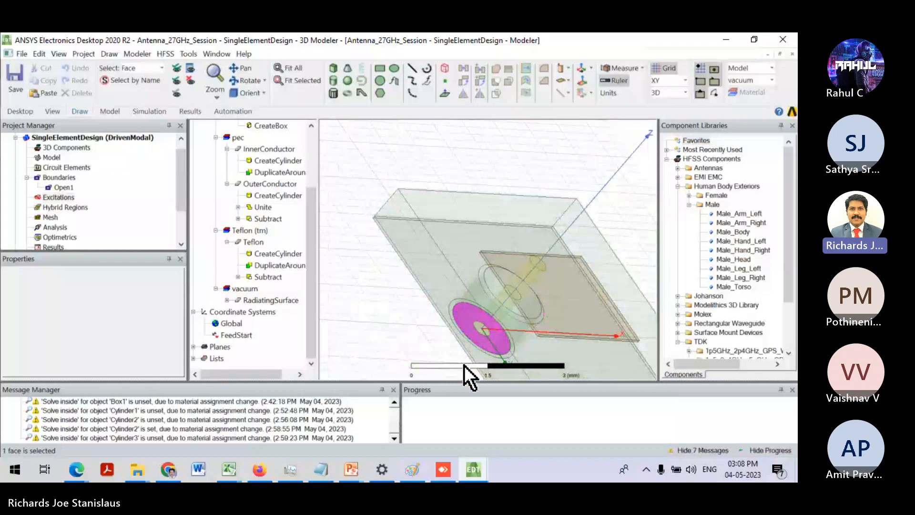
pyautogui.keyDown('ctrl'); pyautogui.click(482, 333); pyautogui.keyUp('ctrl')
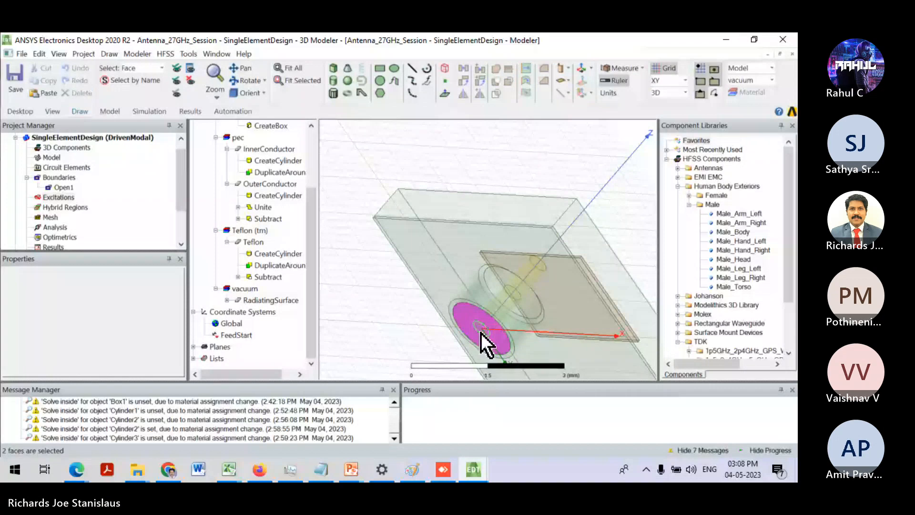
pyautogui.keyDown('alt'); pyautogui.moveTo(481, 332); pyautogui.dragTo(461, 289); pyautogui.keyUp('alt')
pyautogui.keyDown('ctrl'); pyautogui.click(464, 329); pyautogui.keyUp('ctrl')
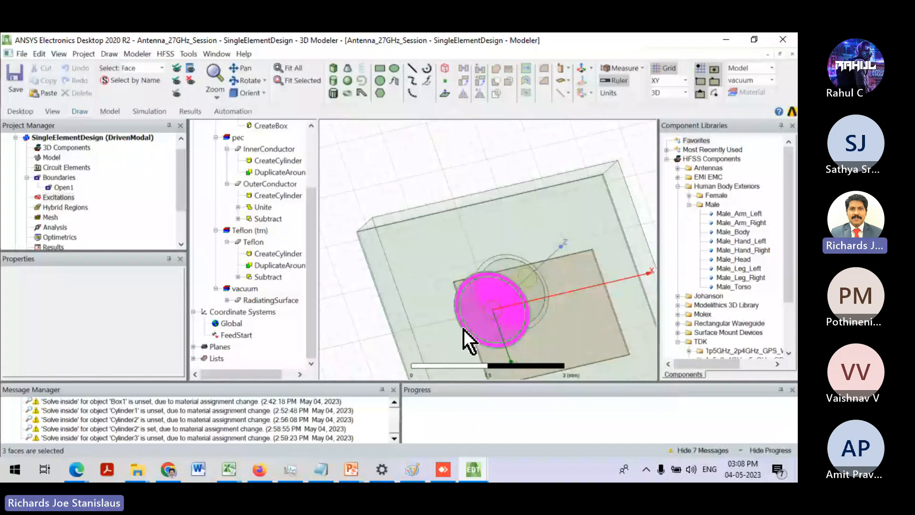
pyautogui.scroll(3, 519, 301)
# - Assign a wave port to the selected faces, drawing its integration line from the FeedStart origin to the outer conductor's edge at 0.8, 0, 0 mm
pyautogui.rightClick(516, 292)
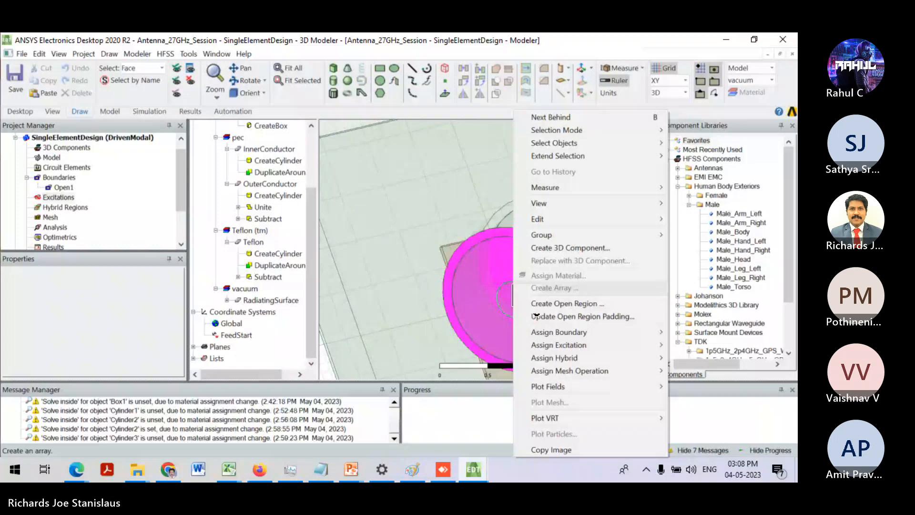
pyautogui.click(558, 345)
pyautogui.click(340, 186)
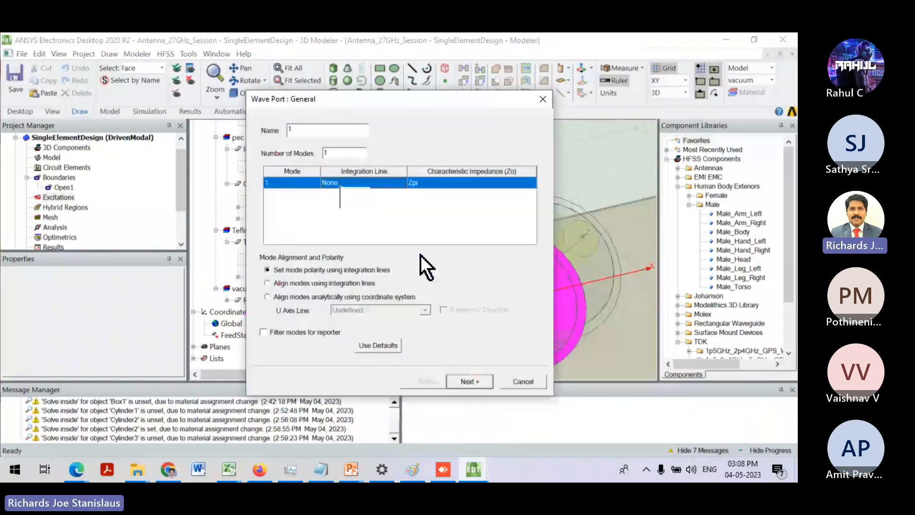
pyautogui.click(346, 204)
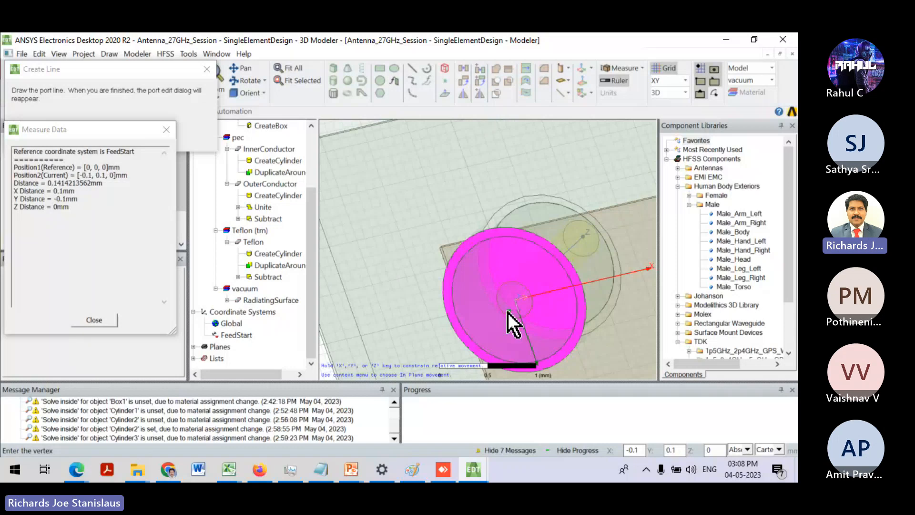
pyautogui.scroll(2, 507, 312)
pyautogui.click(515, 302)
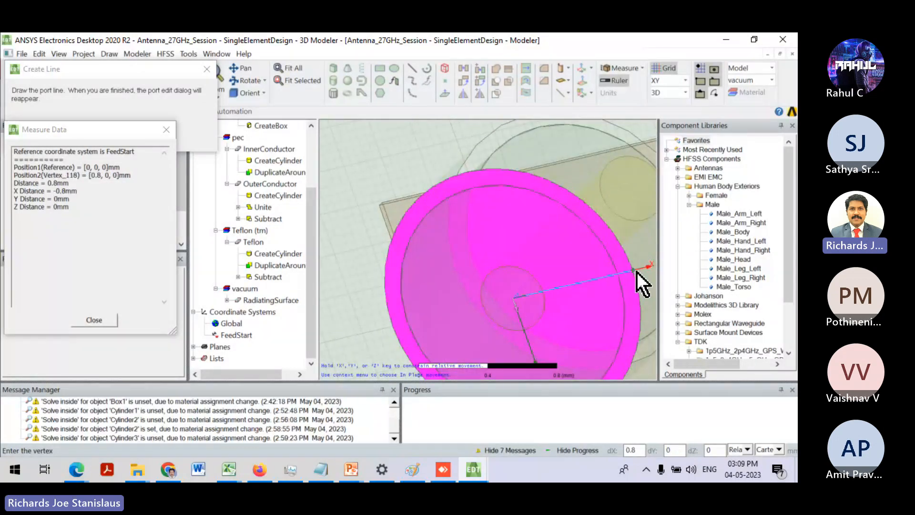
pyautogui.scroll(1, 633, 273)
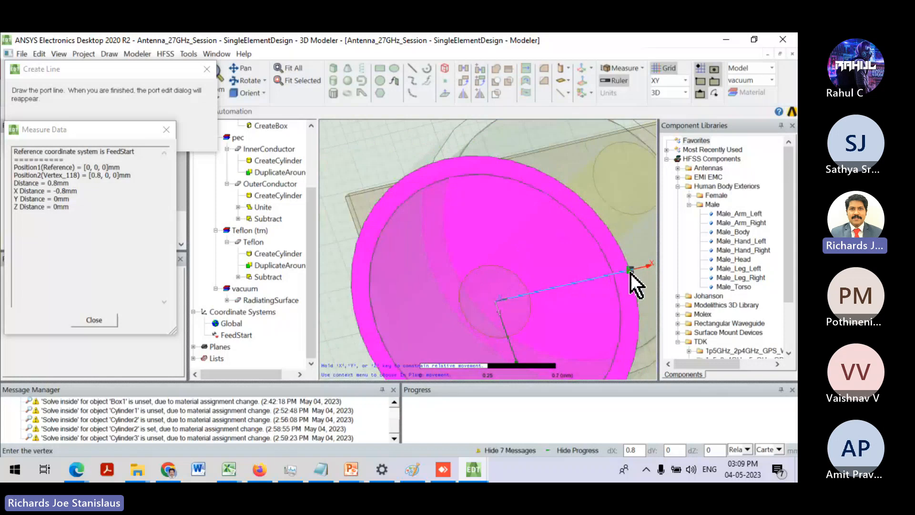
pyautogui.click(631, 274)
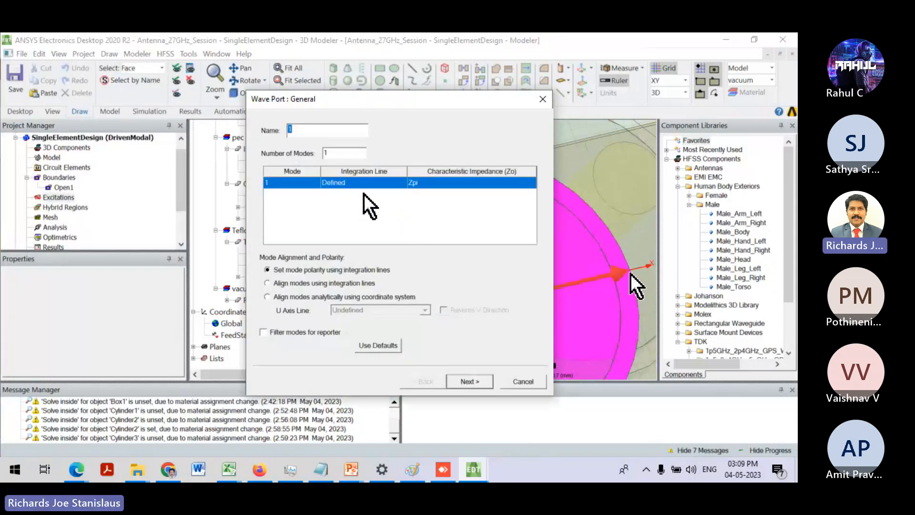
# - Keep the integration line as defined, renormalize all modes to a 50 ohm full port impedance, and finish the wave port
pyautogui.click(345, 182)
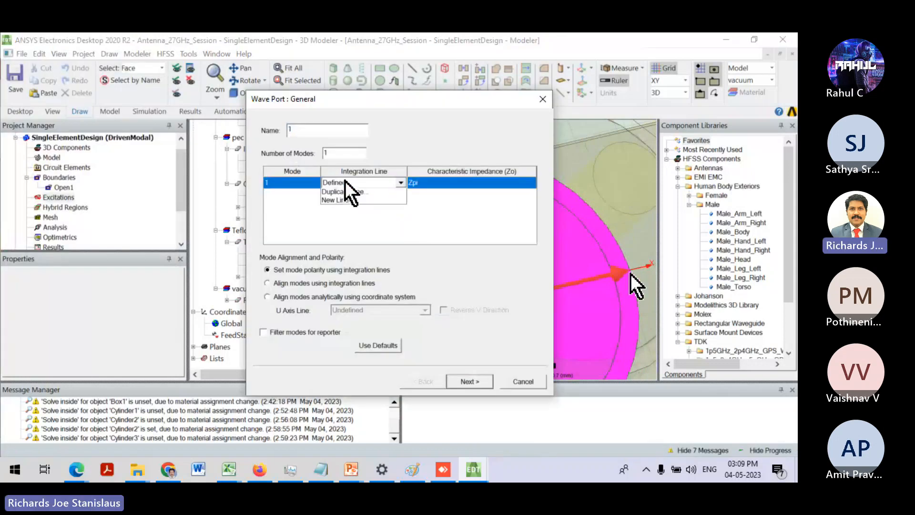
pyautogui.click(345, 181)
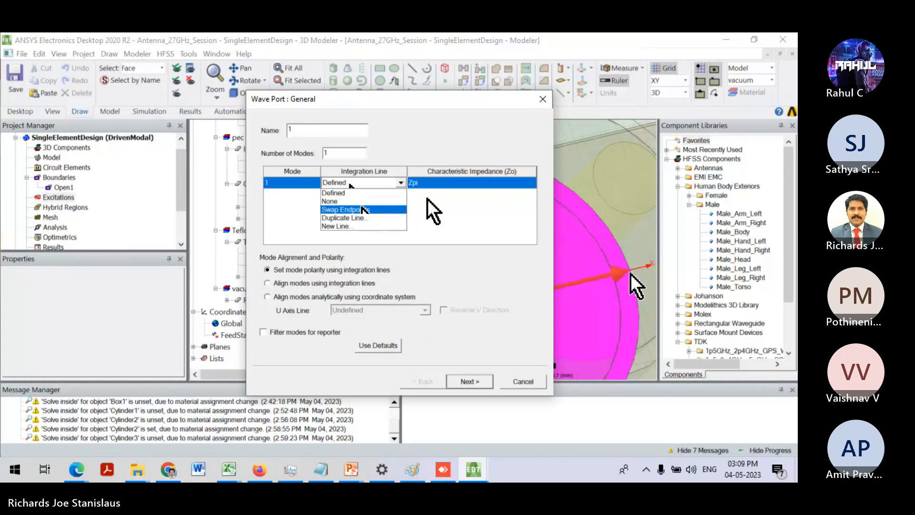
pyautogui.click(338, 281)
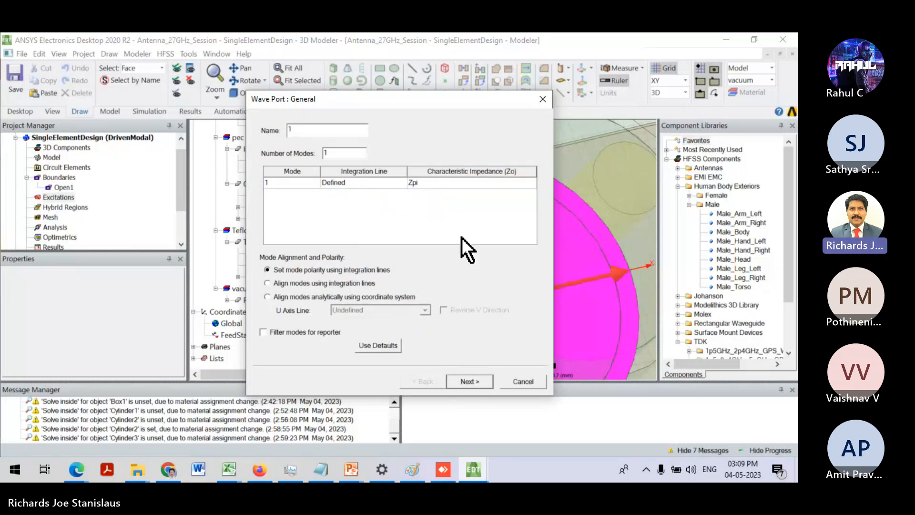
pyautogui.click(470, 381)
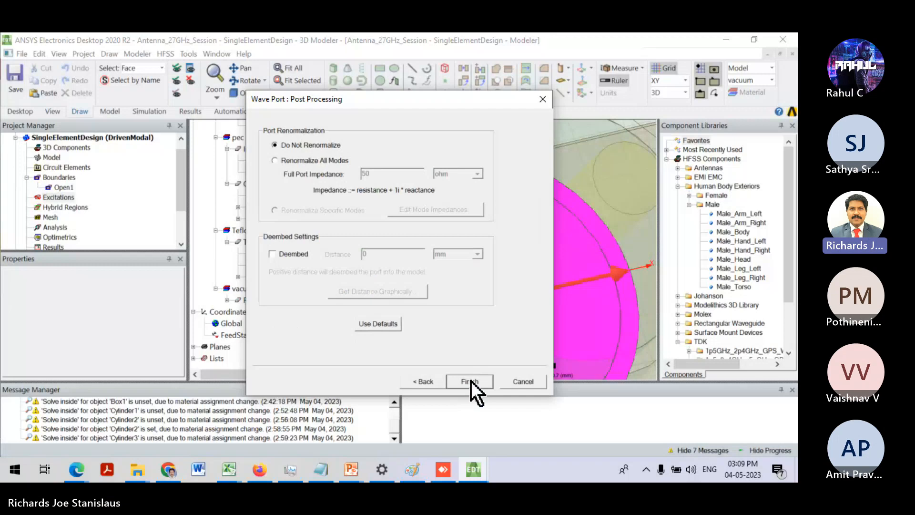
pyautogui.click(312, 162)
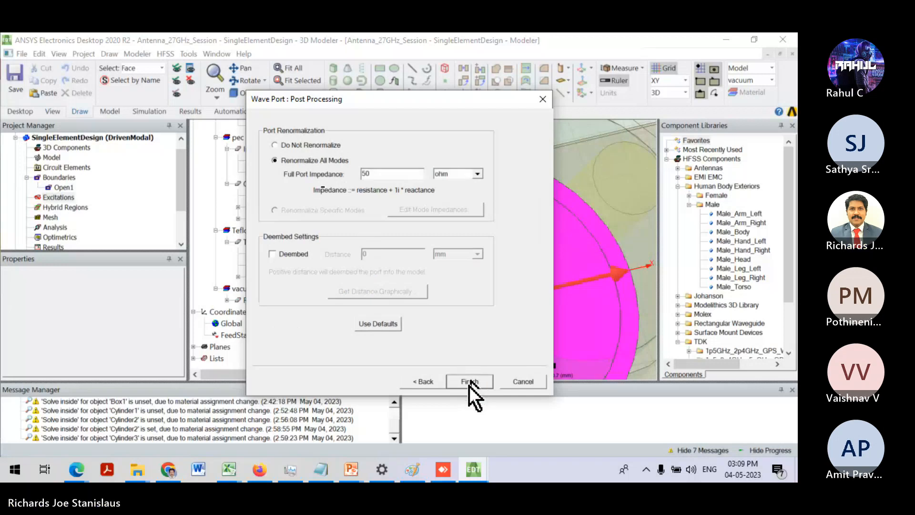
pyautogui.click(470, 382)
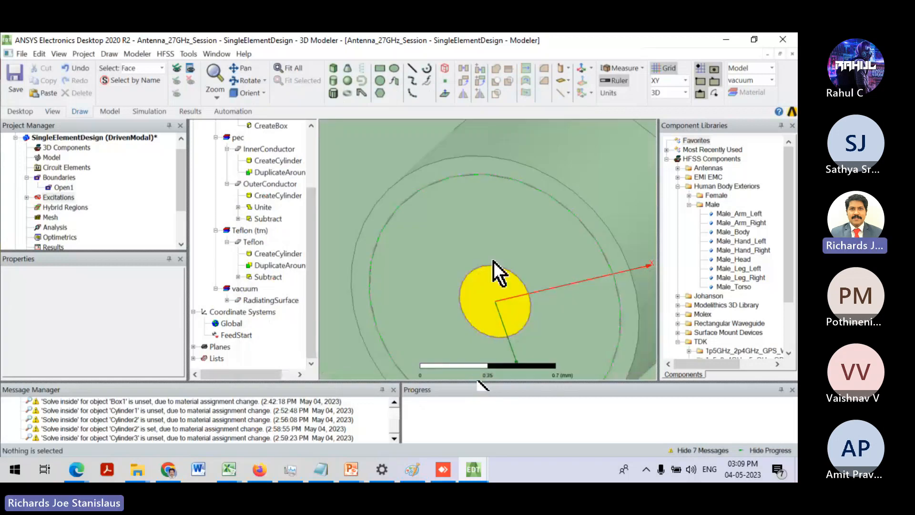
# - Inspect the assigned wave port on the feed's end face, including its integration line, from close up and from a distance
pyautogui.click(28, 196)
pyautogui.click(55, 208)
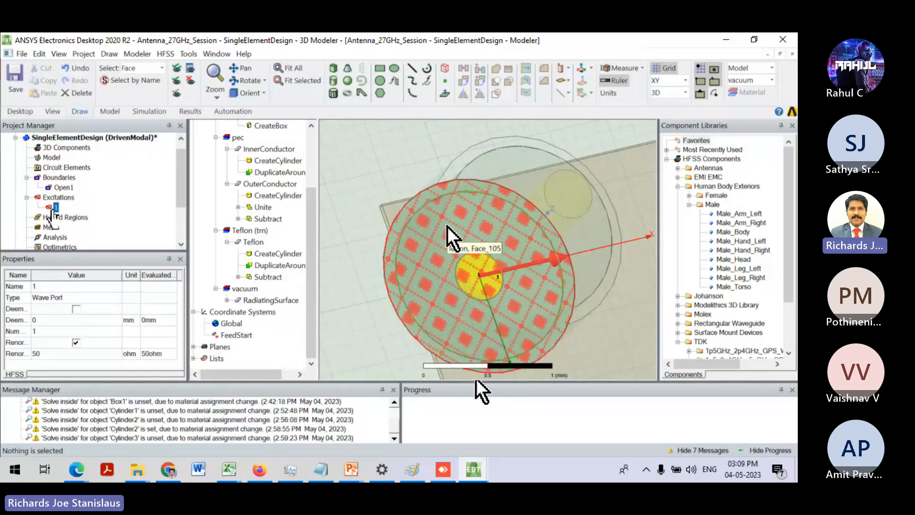
pyautogui.scroll(-5, 447, 227)
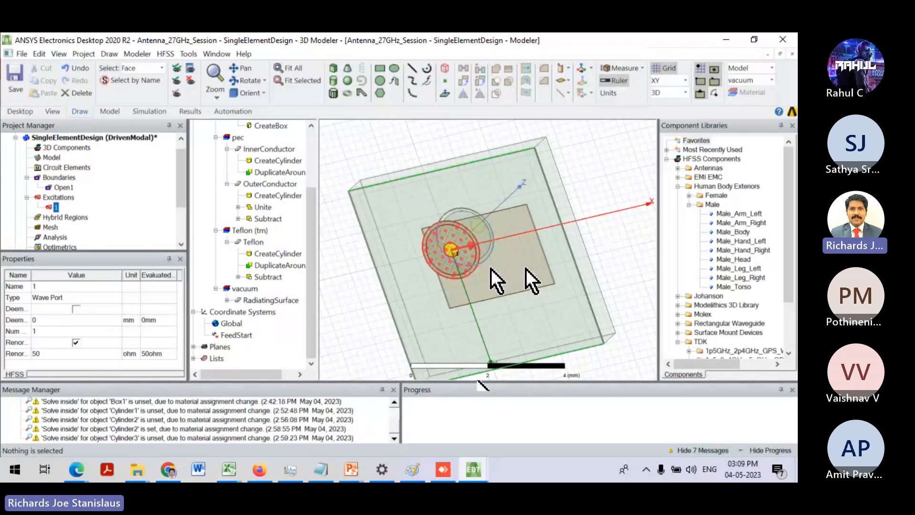
pyautogui.keyDown('alt'); pyautogui.moveTo(491, 269); pyautogui.dragTo(405, 279); pyautogui.keyUp('alt')
pyautogui.scroll(-6, 455, 206)
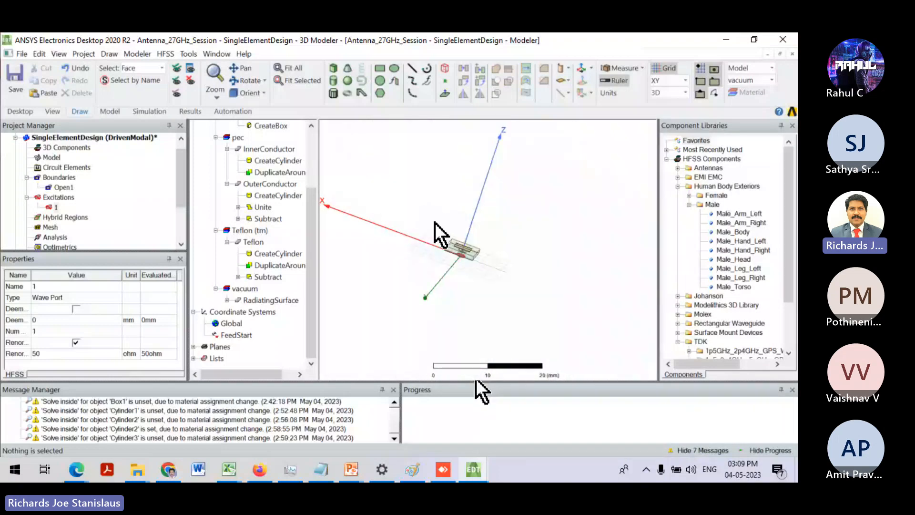
pyautogui.rightClick(266, 300)
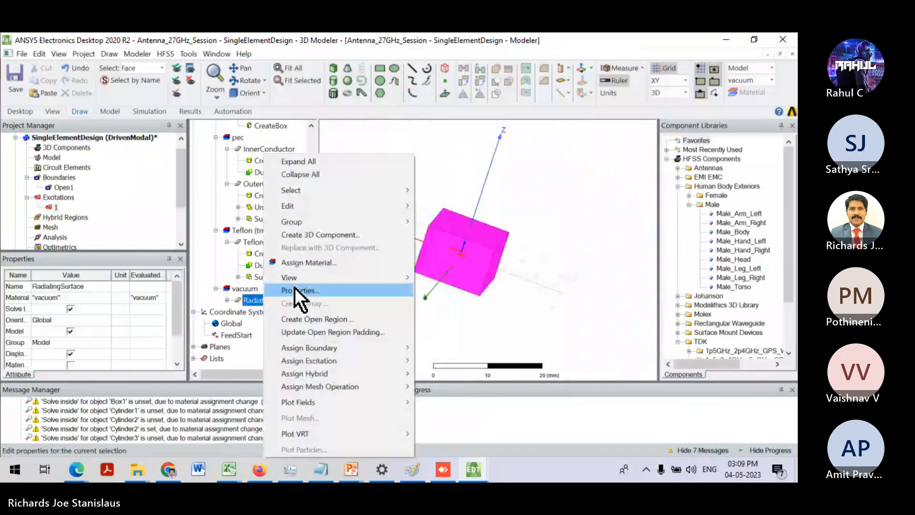
pyautogui.click(296, 289)
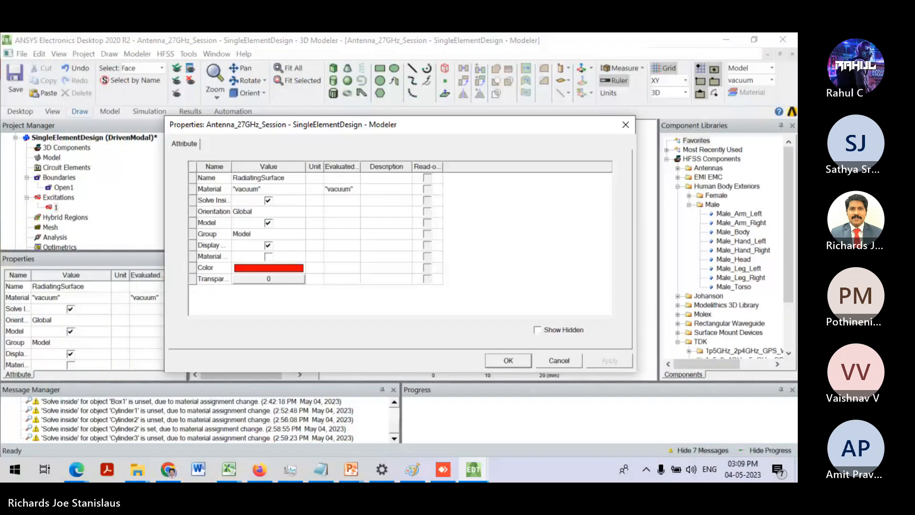
pyautogui.click(555, 361)
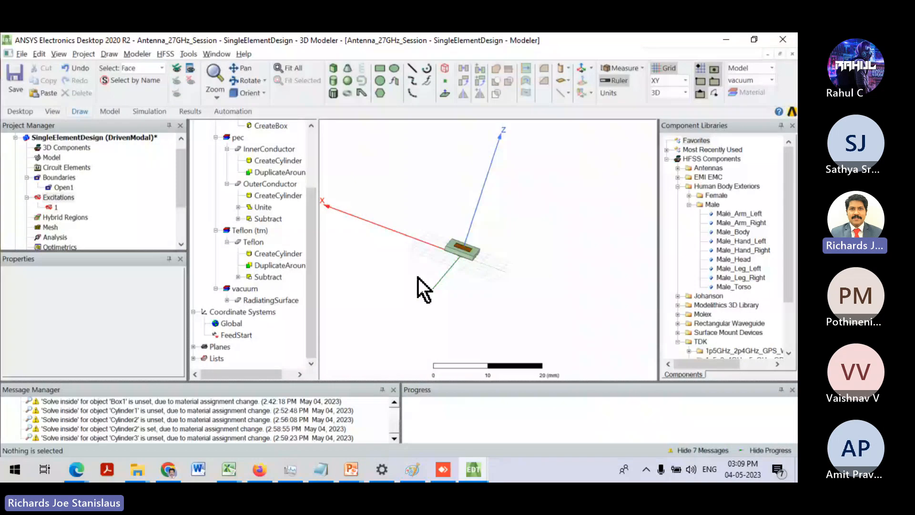
# - Add an advanced driven solution setup to the design's analysis
pyautogui.rightClick(52, 237)
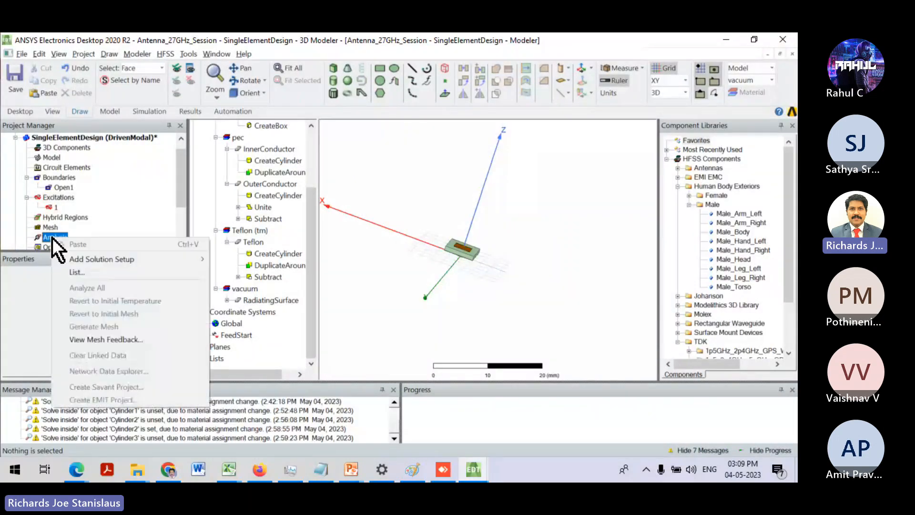
pyautogui.moveTo(136, 257)
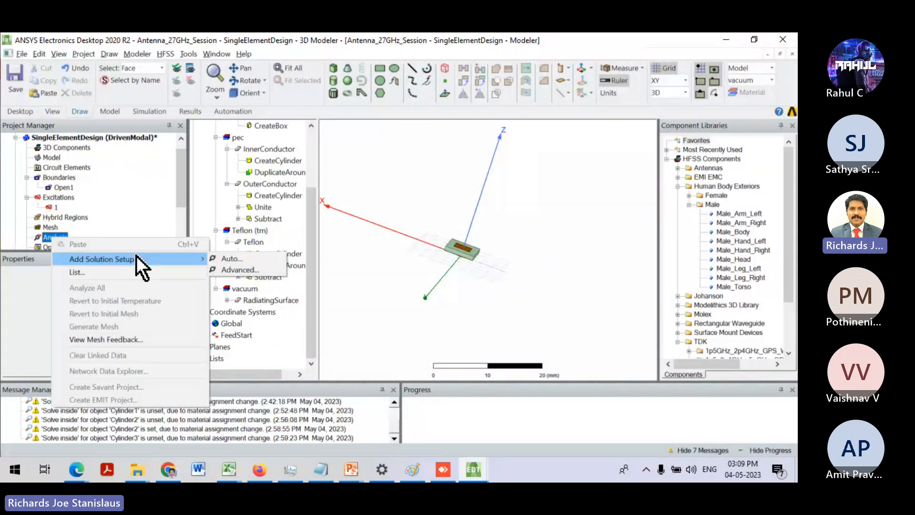
pyautogui.click(240, 270)
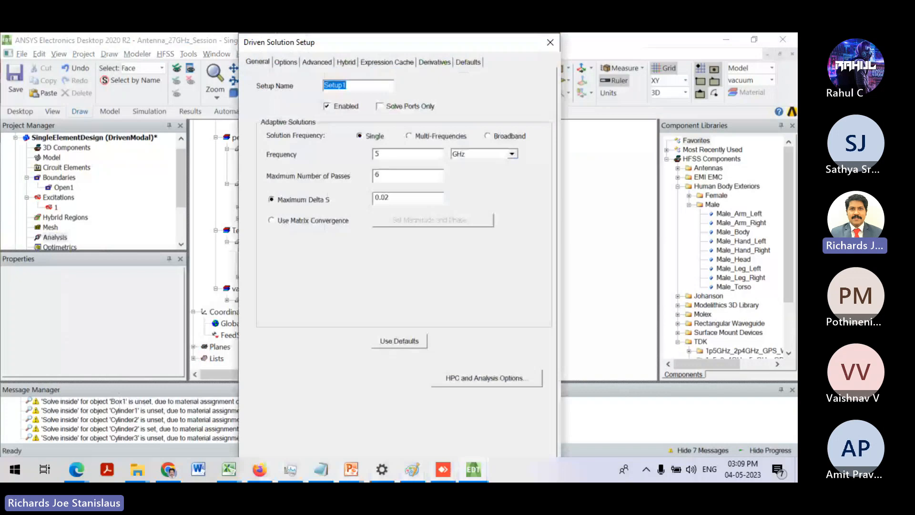
# - Define the adaptive solution as multi-frequency at 26, 27 and 28 GHz
pyautogui.click(409, 135)
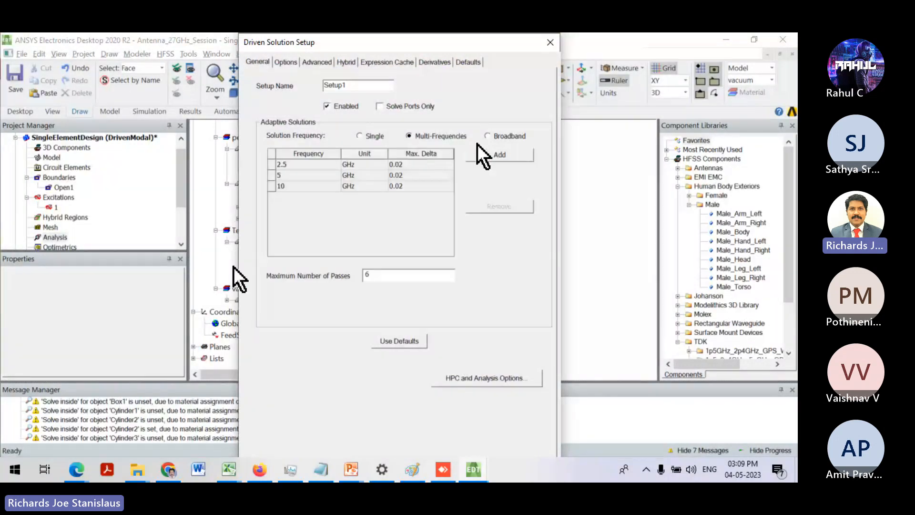
pyautogui.click(306, 164)
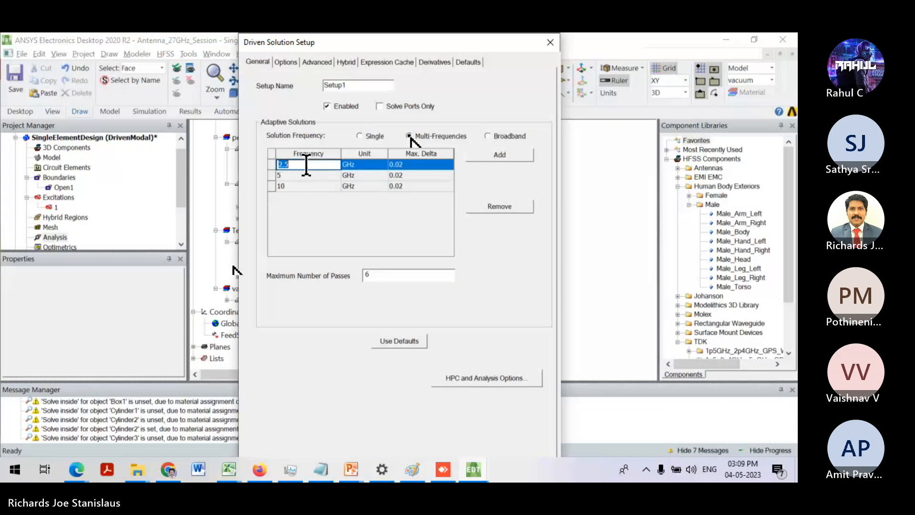
pyautogui.write('26')
pyautogui.press('Tab')
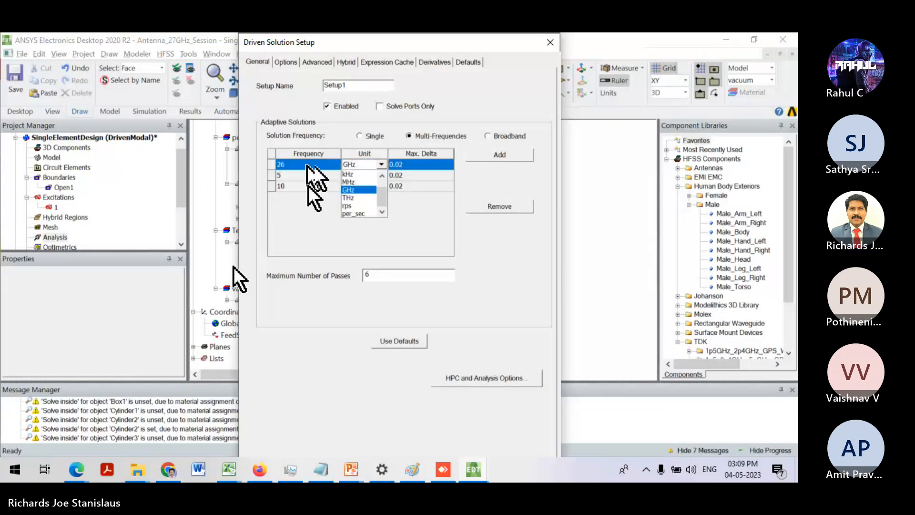
pyautogui.click(307, 174)
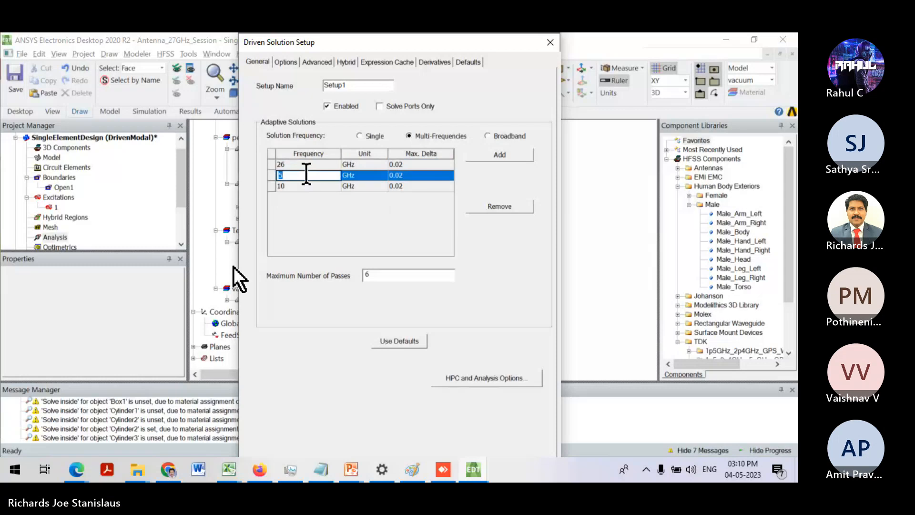
pyautogui.write('27')
pyautogui.click(298, 187)
pyautogui.click(296, 189)
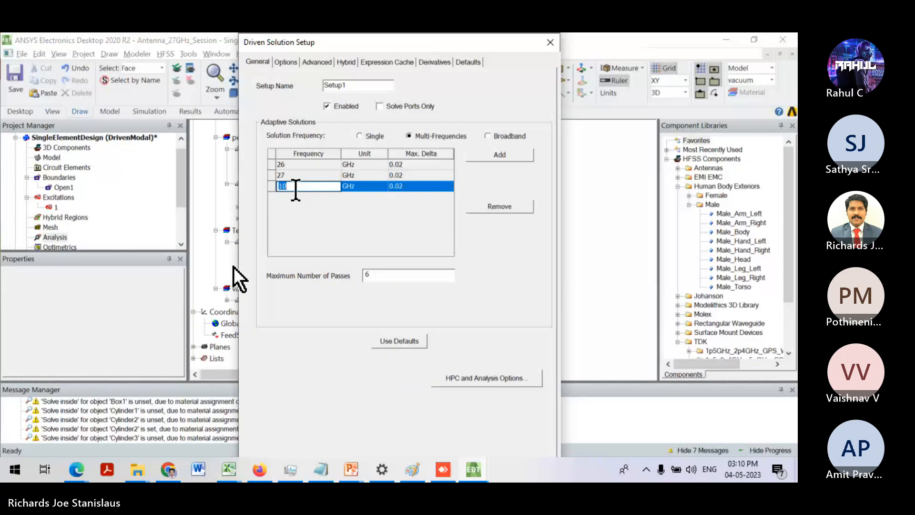
pyautogui.write('28')
pyautogui.press('Return')
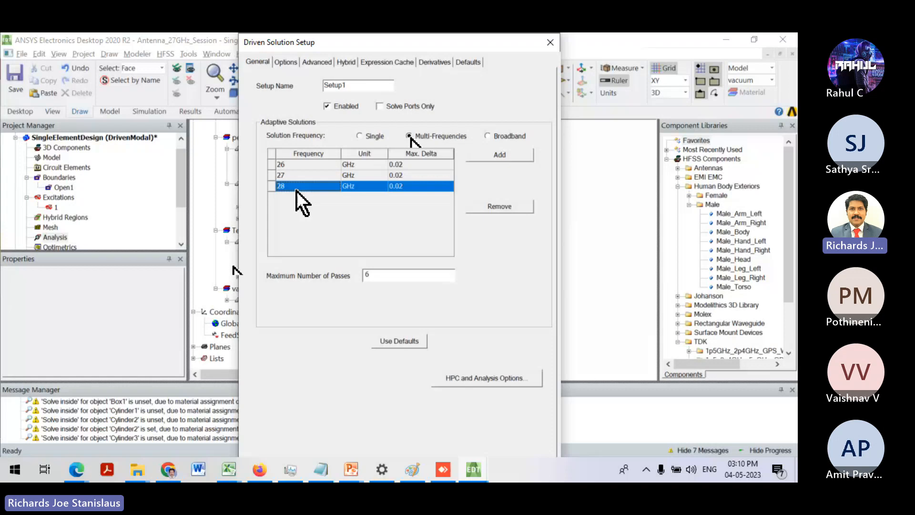
# - Switch the adaptive solution to broadband with a low frequency of 24 GHz and a high frequency of 30 GHz, and accept the setup
pyautogui.click(498, 136)
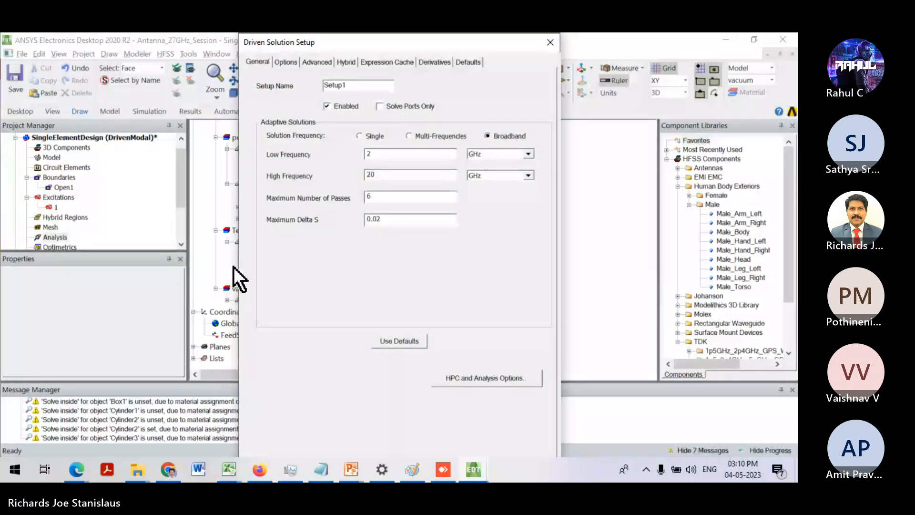
pyautogui.doubleClick(369, 154)
pyautogui.write('10')
pyautogui.press('Tab')
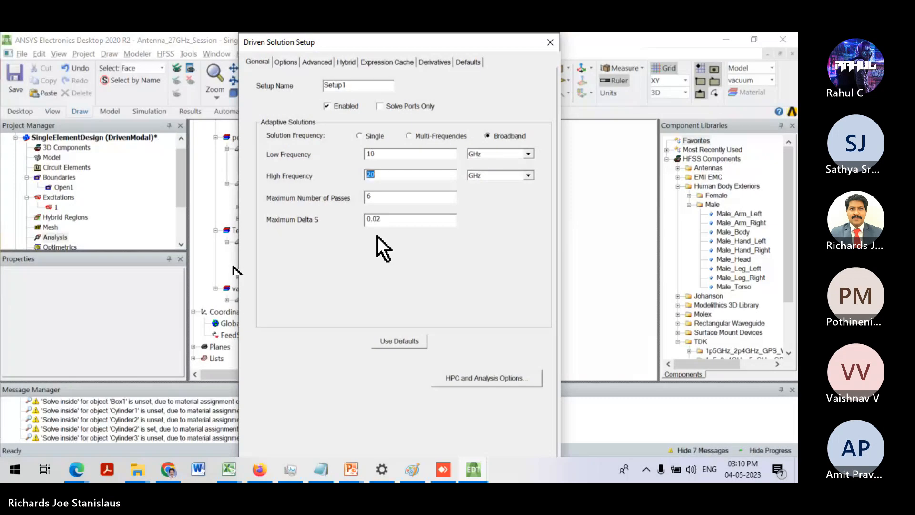
pyautogui.write('30')
pyautogui.press('Tab')
pyautogui.moveTo(381, 155); pyautogui.dragTo(363, 155)
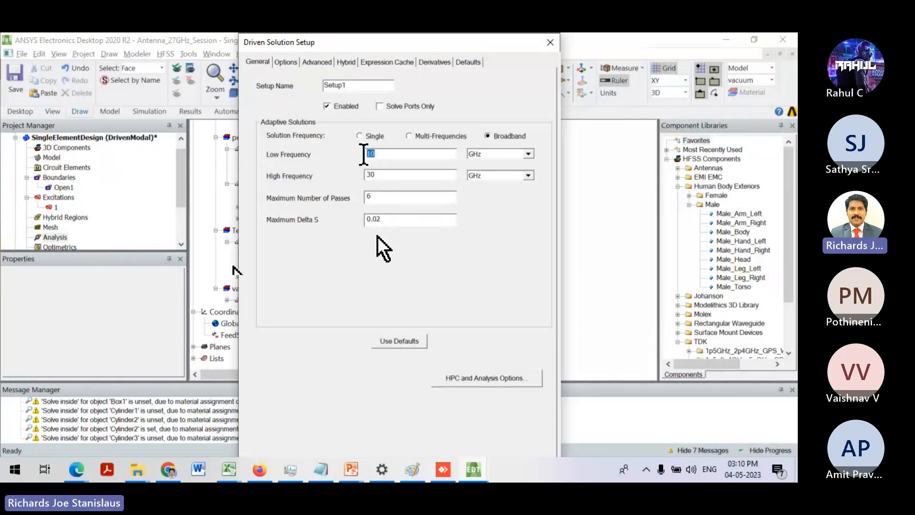
pyautogui.write('2')
pyautogui.write('30')
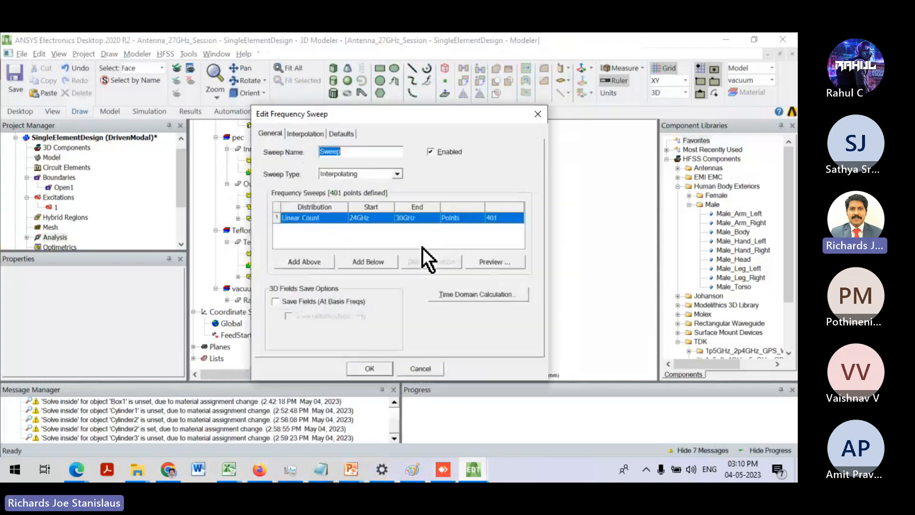
# - Set the interpolating frequency sweep to 201 points, save only radiated fields at the basis frequencies, and finish the sweep
pyautogui.click(489, 218)
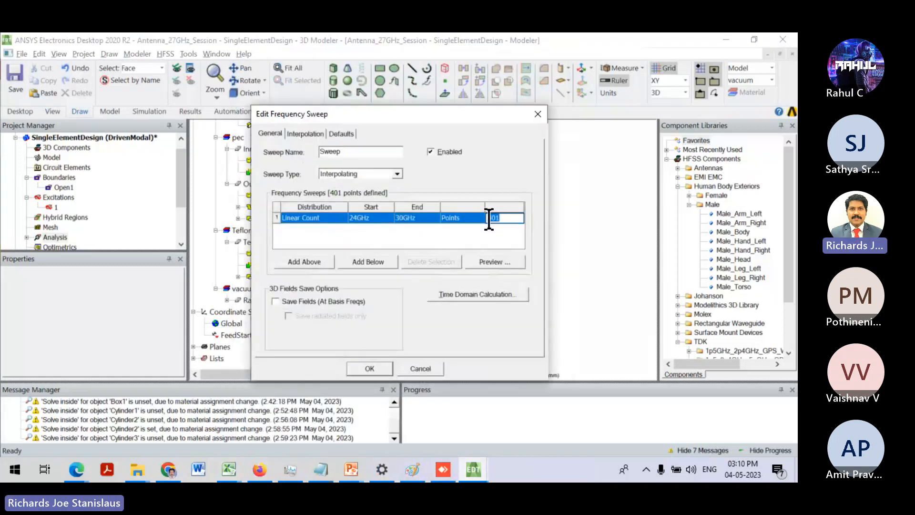
pyautogui.click(493, 219)
pyautogui.press('BackSpace')
pyautogui.write('2')
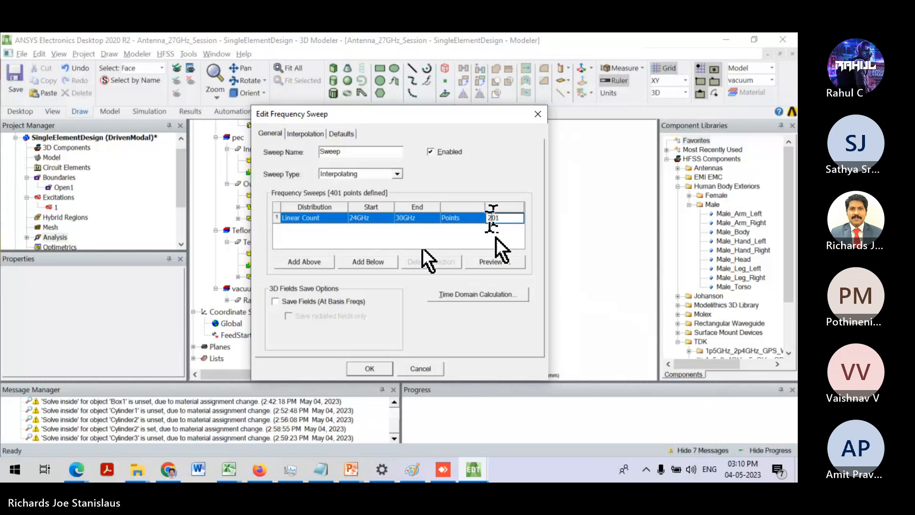
pyautogui.click(345, 245)
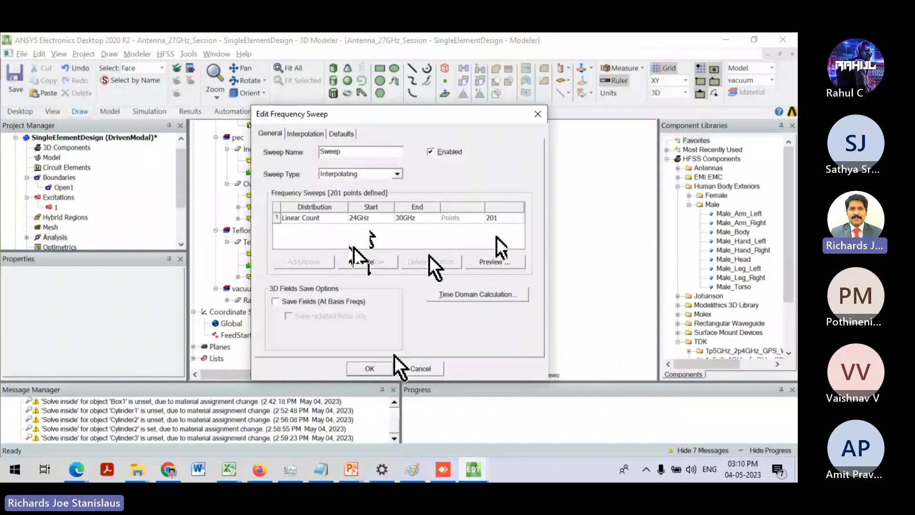
pyautogui.click(299, 305)
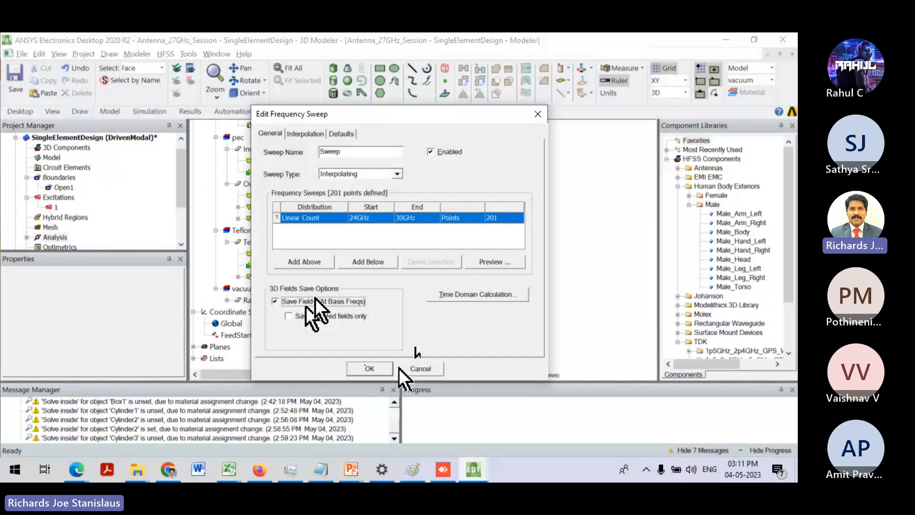
pyautogui.click(307, 316)
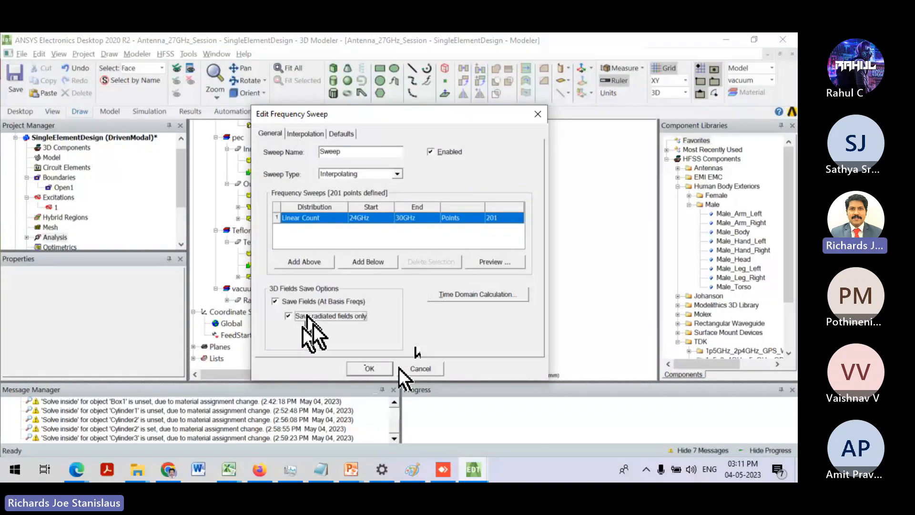
pyautogui.click(400, 368)
# - Display the variables of SingleElementDesign and save the project
pyautogui.click(47, 137)
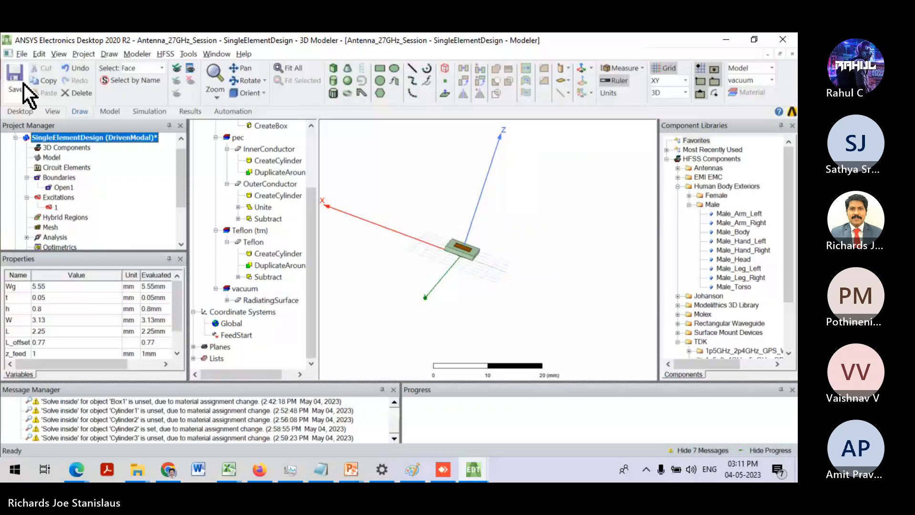
pyautogui.click(23, 84)
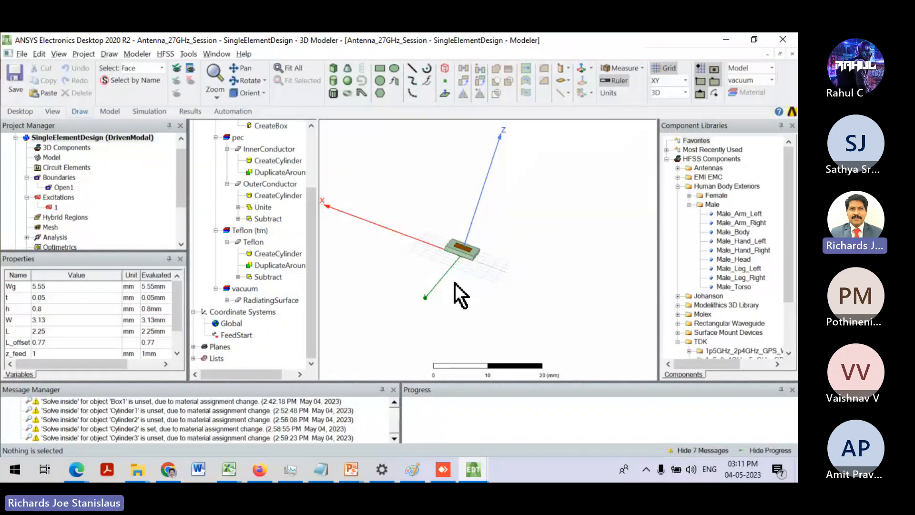
# - Examine the patch and its feed position from above and consult the design variable list in Notepad
pyautogui.scroll(3, 455, 283)
pyautogui.moveTo(455, 283); pyautogui.dragTo(492, 243, button='middle')
pyautogui.scroll(5, 500, 227)
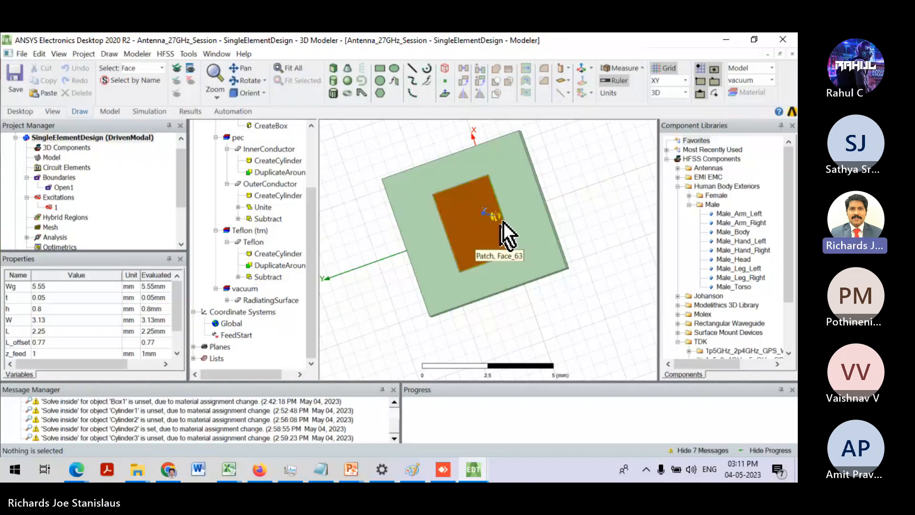
pyautogui.scroll(1, 509, 222)
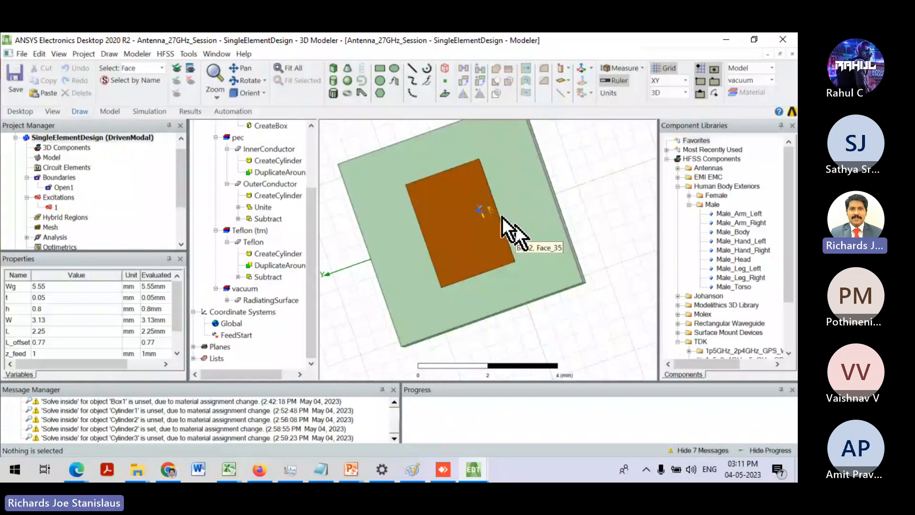
pyautogui.scroll(1, 468, 223)
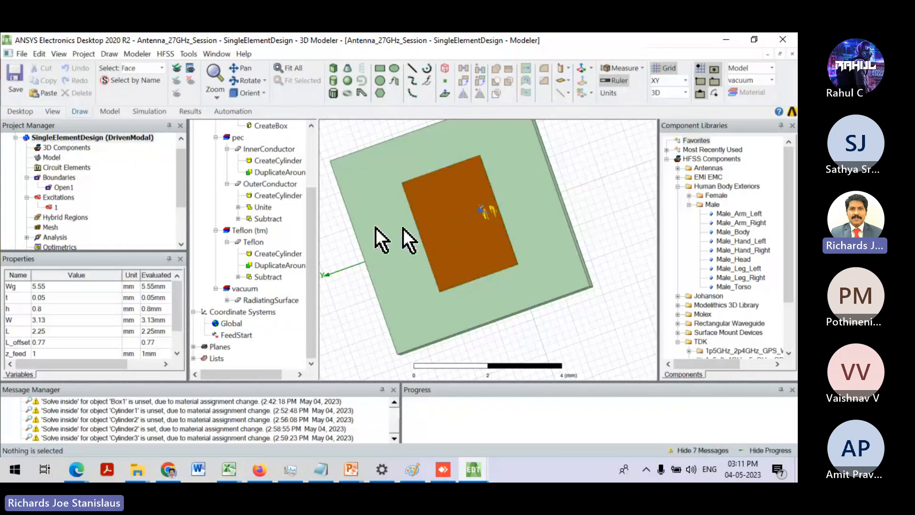
pyautogui.hotkey('alt', 'Tab')
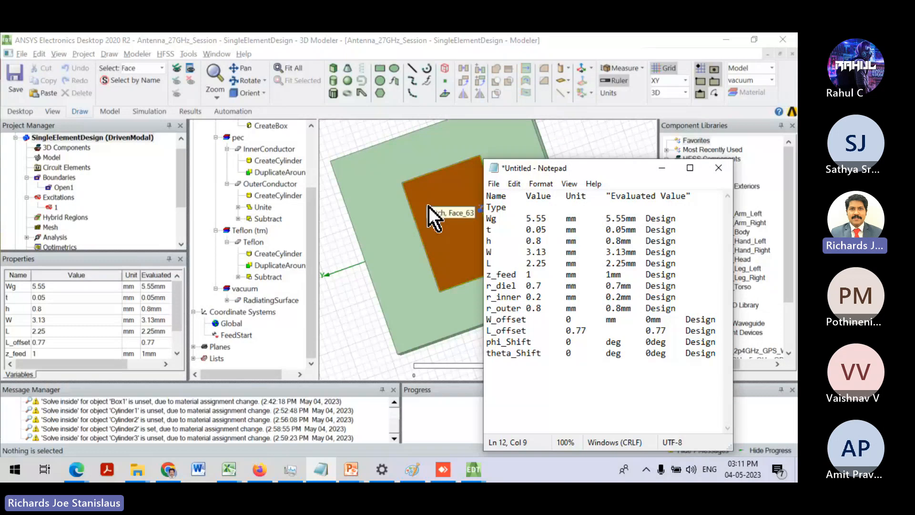
pyautogui.hotkey('alt', 'Tab')
pyautogui.click(560, 242)
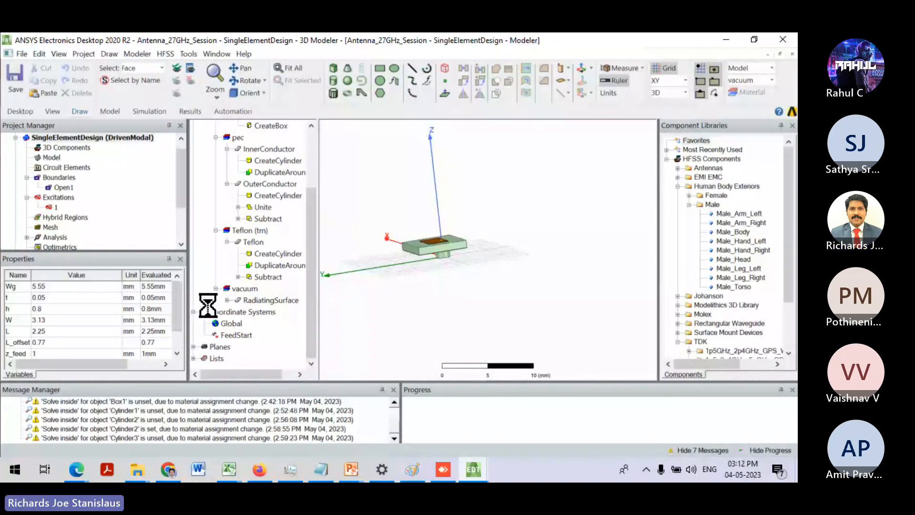
# - Hide the RadiatingSurface object in the active view
pyautogui.rightClick(254, 302)
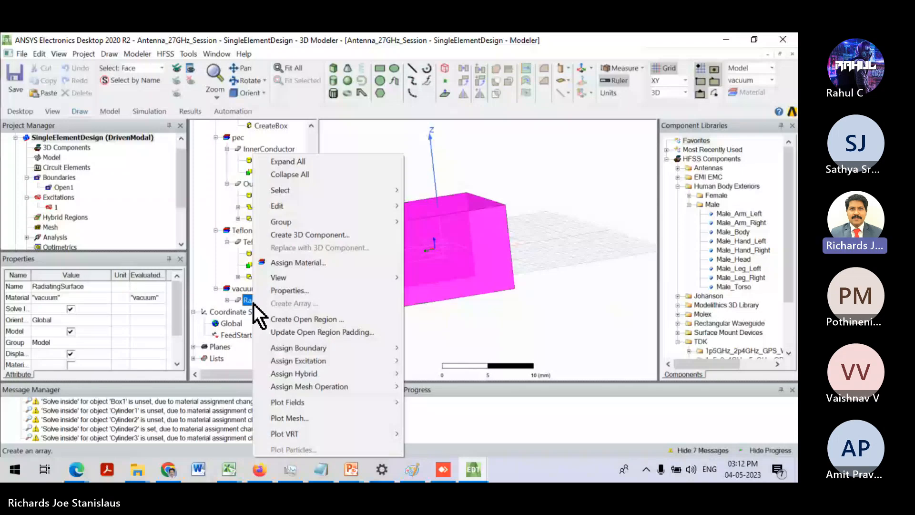
pyautogui.moveTo(334, 277)
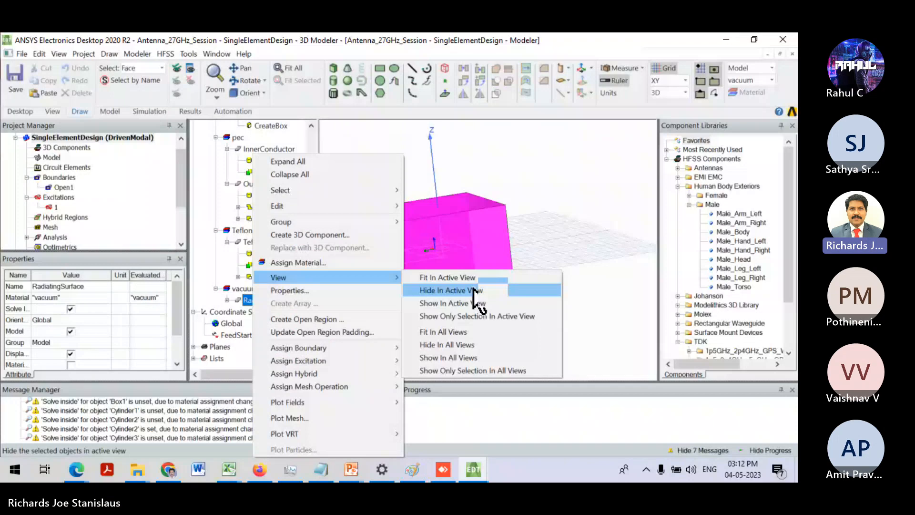
pyautogui.click(475, 290)
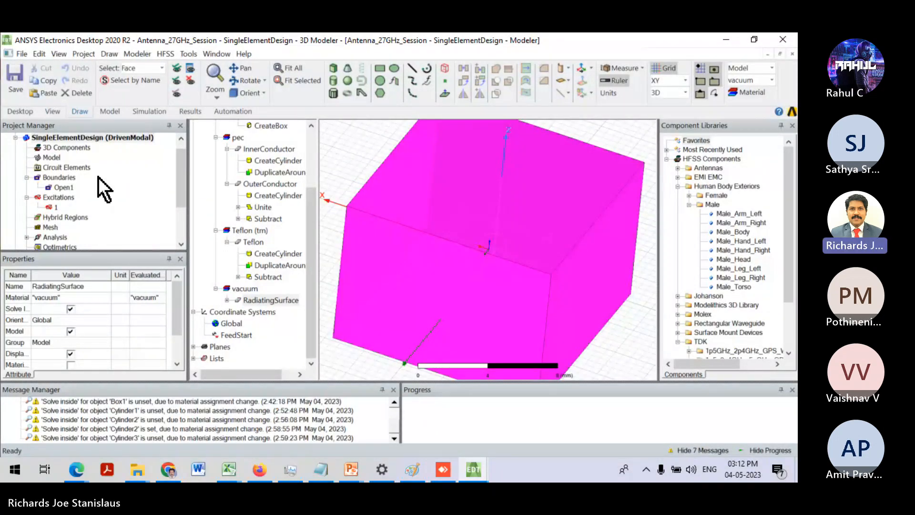
pyautogui.click(72, 137)
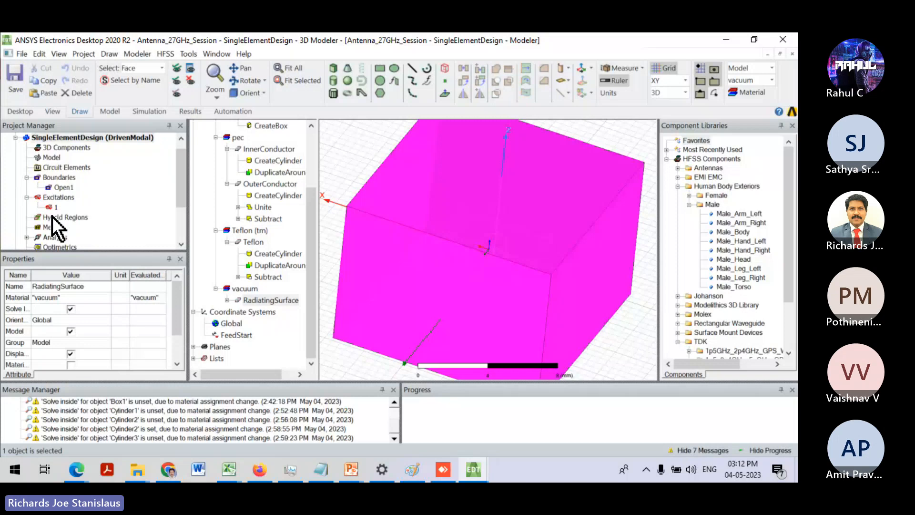
# - Look through the report types available for the design's results and expand the analysis setups in the project
pyautogui.click(50, 237)
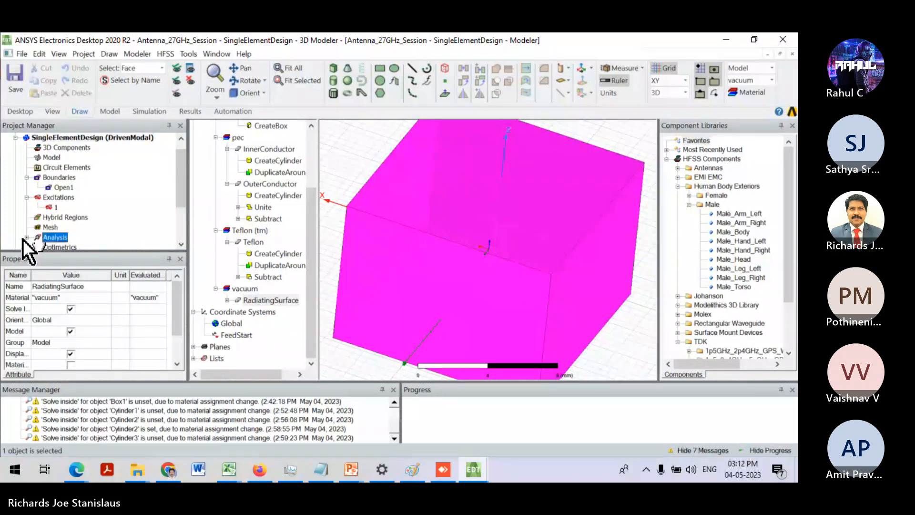
pyautogui.scroll(-2, 22, 239)
pyautogui.click(58, 189)
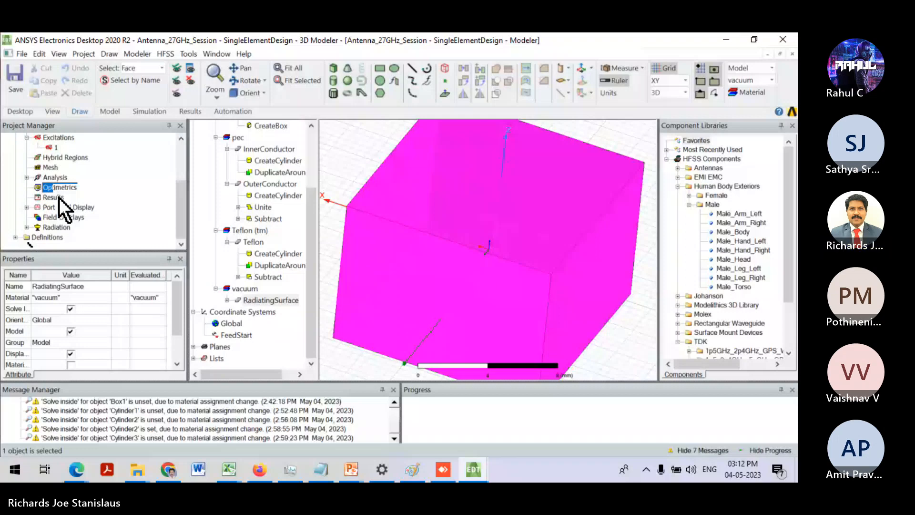
pyautogui.rightClick(59, 198)
pyautogui.moveTo(115, 123)
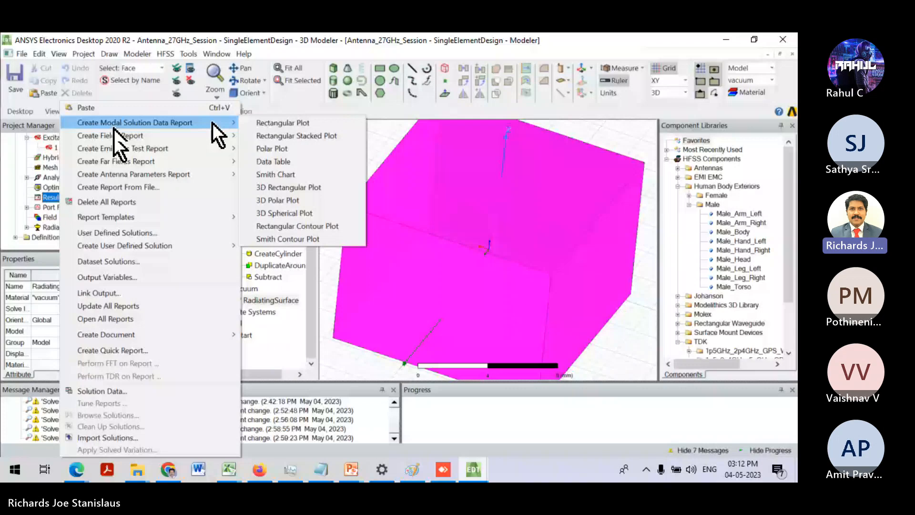
pyautogui.press('Escape')
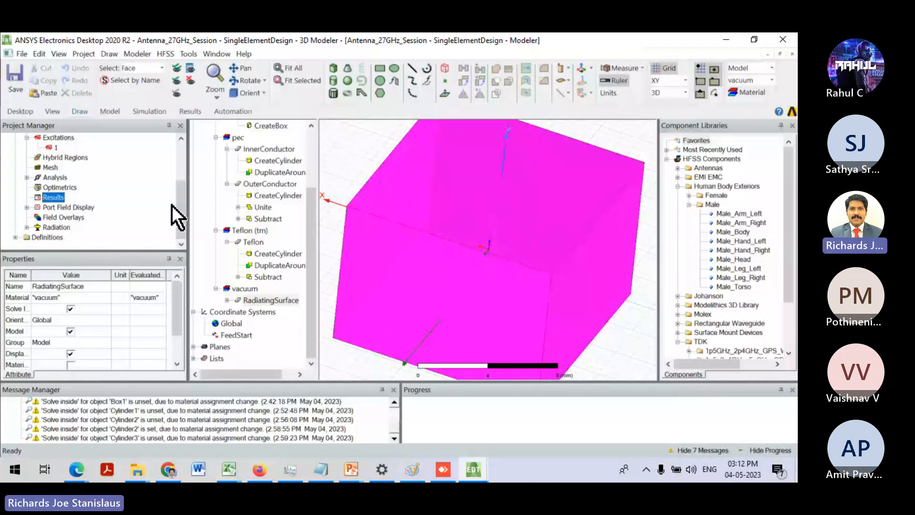
pyautogui.rightClick(54, 198)
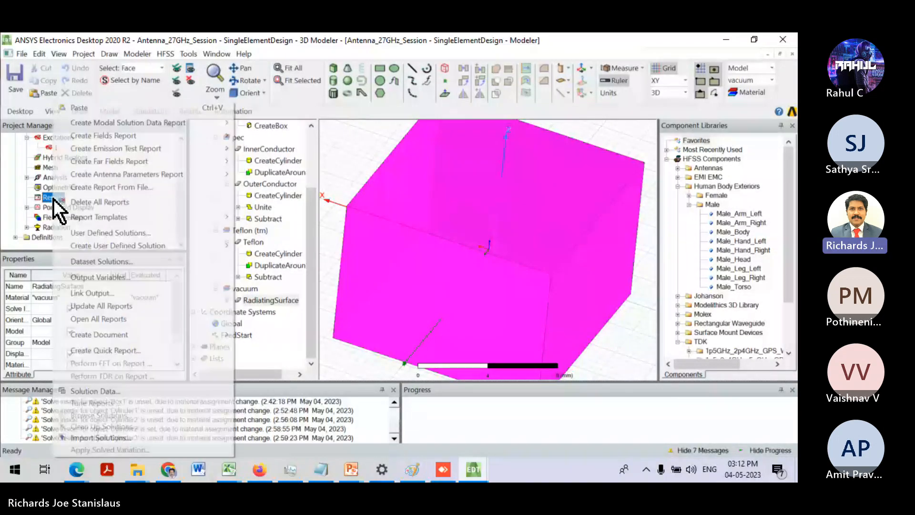
pyautogui.press('Escape')
pyautogui.click(26, 178)
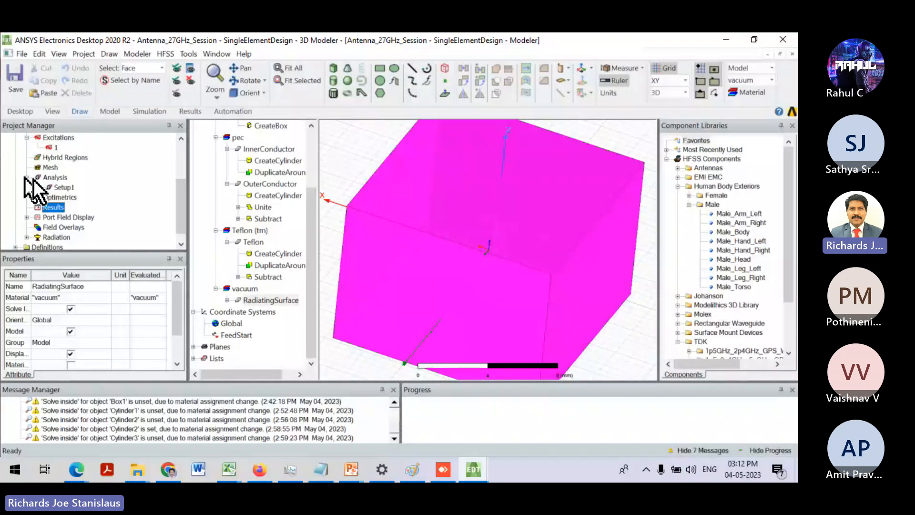
# - Run a validation check on SingleElementDesign and compare the reported messages with the objects in the model tree
pyautogui.click(165, 54)
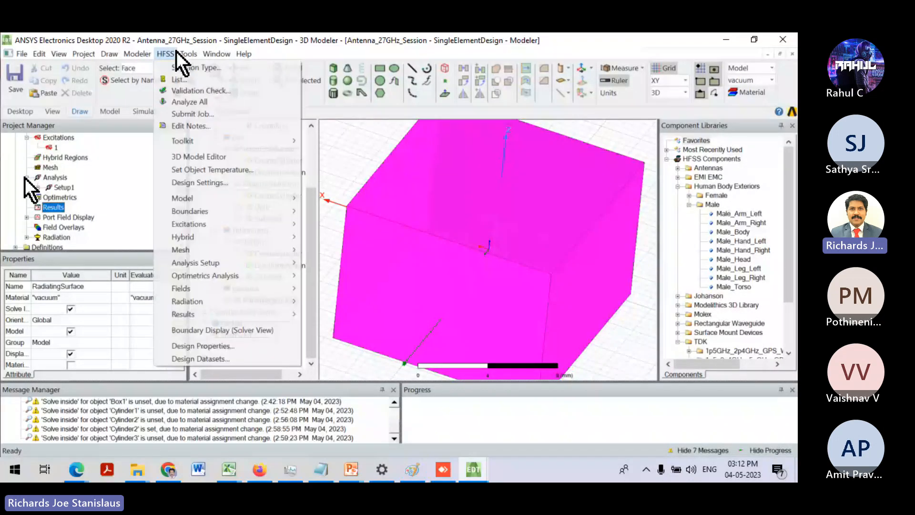
pyautogui.click(200, 91)
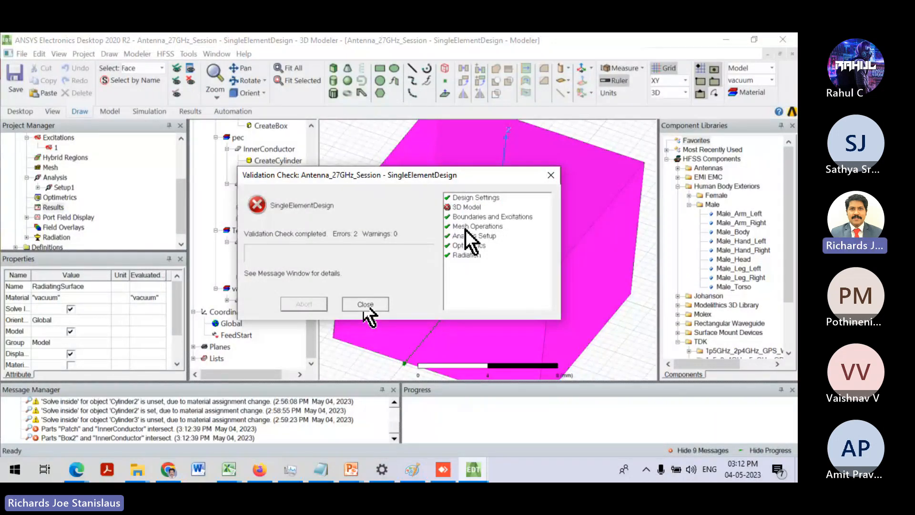
pyautogui.click(365, 305)
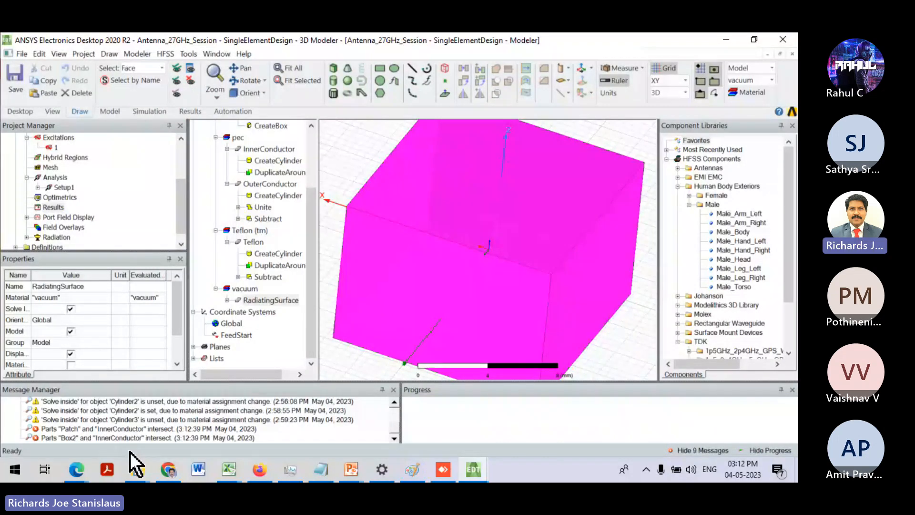
pyautogui.click(123, 431)
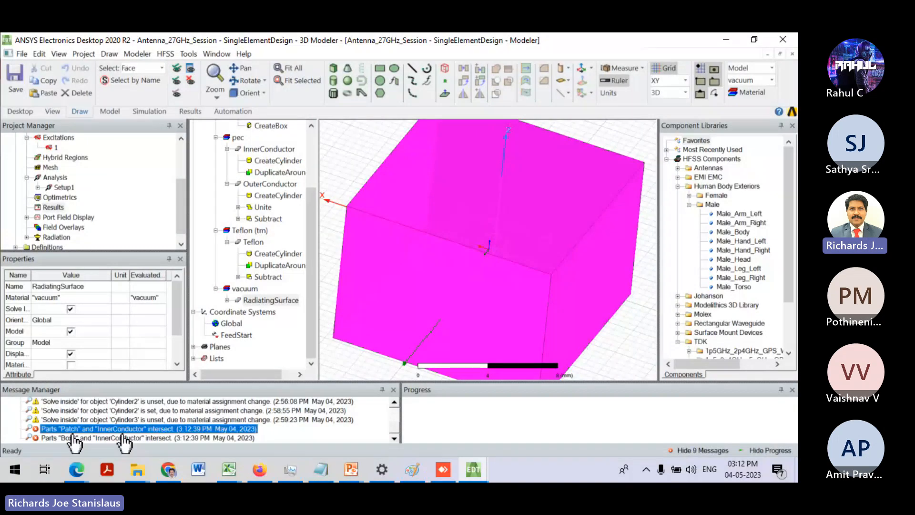
pyautogui.click(124, 437)
pyautogui.scroll(2, 209, 288)
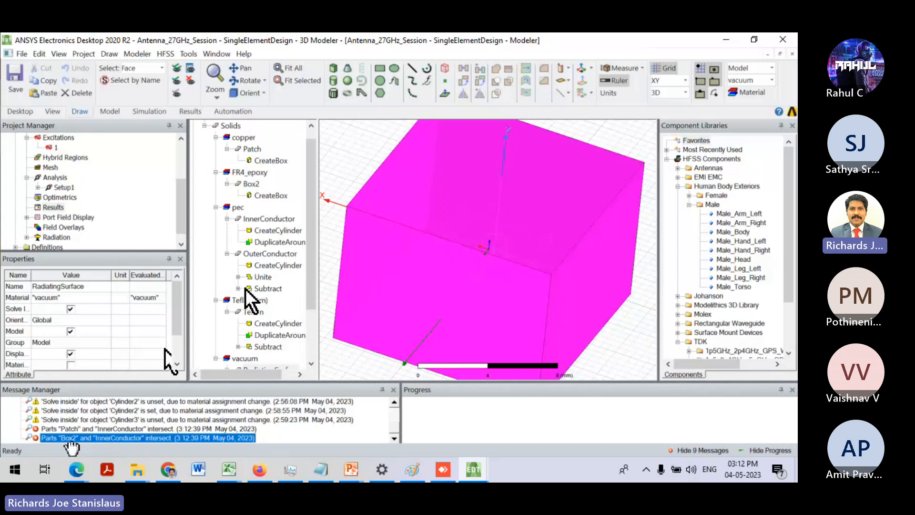
pyautogui.scroll(1, 245, 300)
pyautogui.scroll(-2, 245, 305)
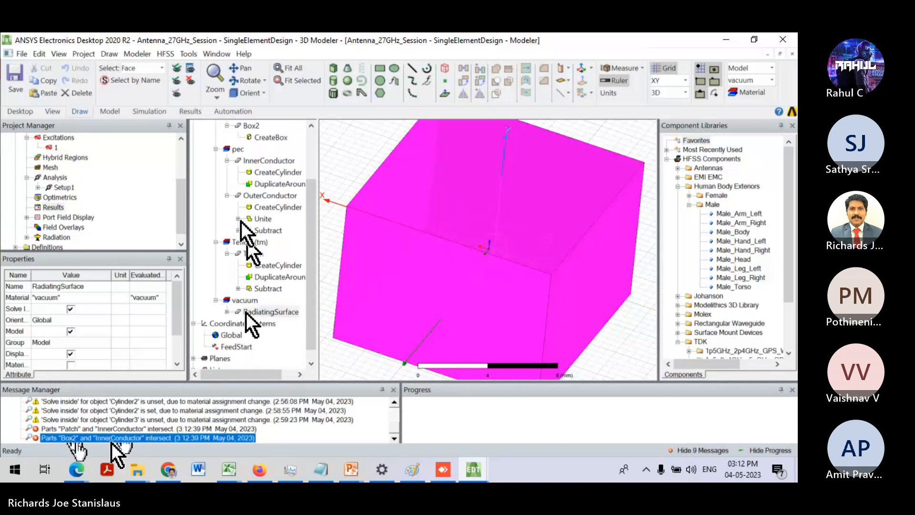
pyautogui.scroll(1, 245, 238)
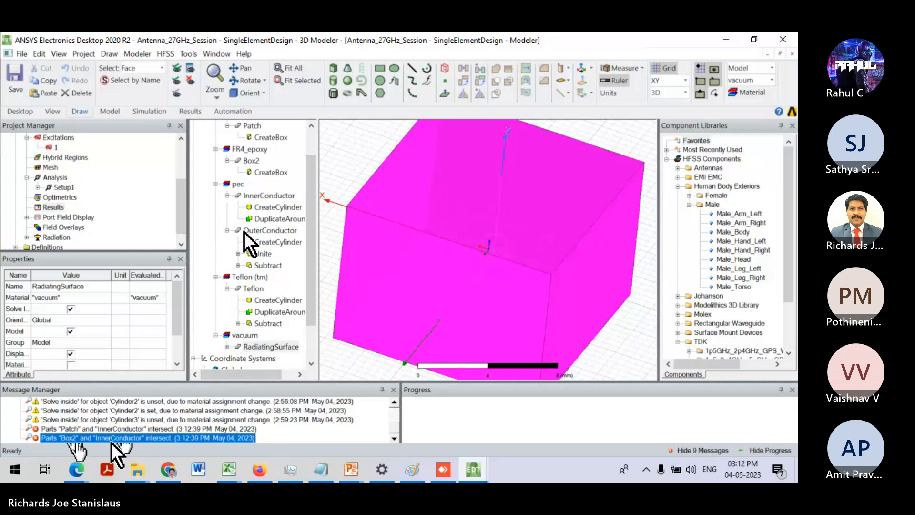
# - Enable material override in the HFSS design settings
pyautogui.click(174, 52)
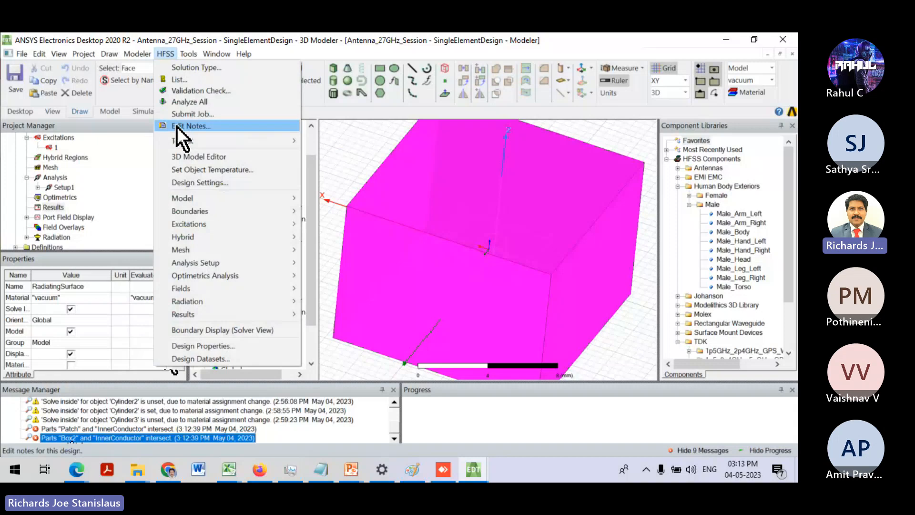
pyautogui.click(190, 182)
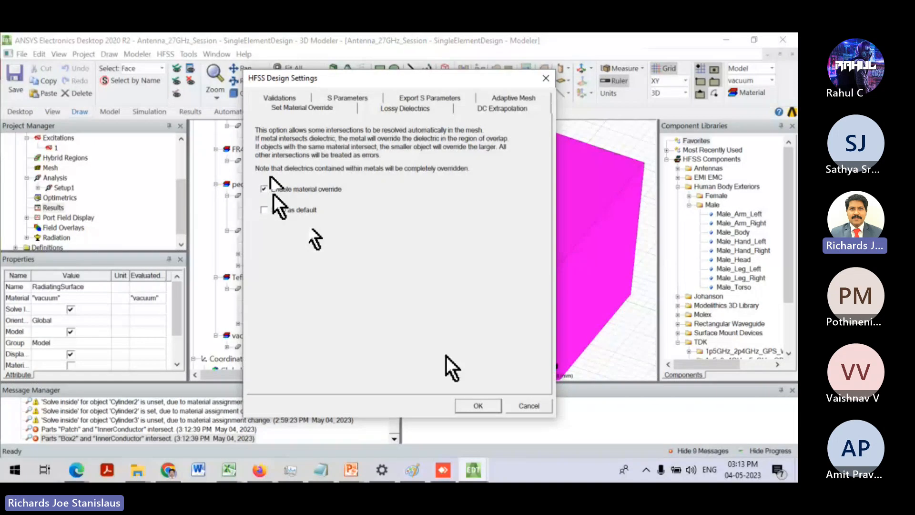
pyautogui.click(475, 405)
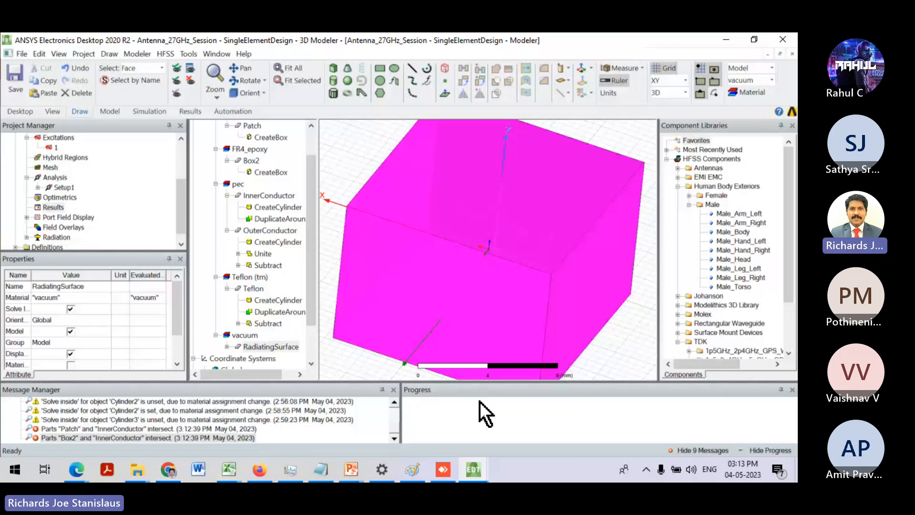
# - Validate SingleElementDesign again with material override enabled and close the check
pyautogui.click(175, 53)
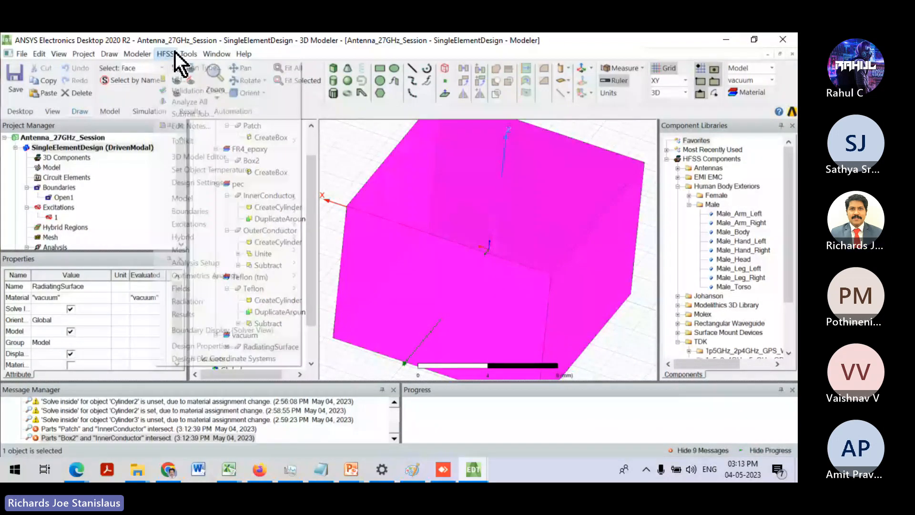
pyautogui.click(189, 90)
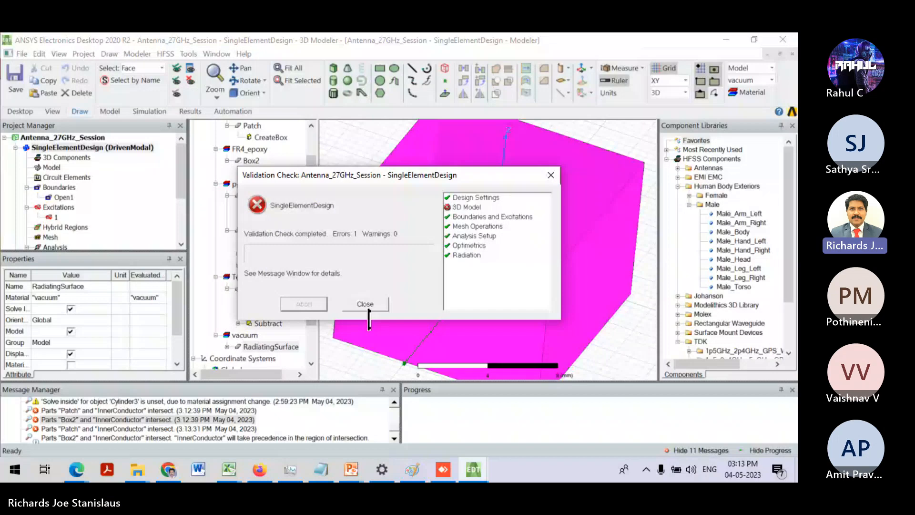
pyautogui.click(367, 305)
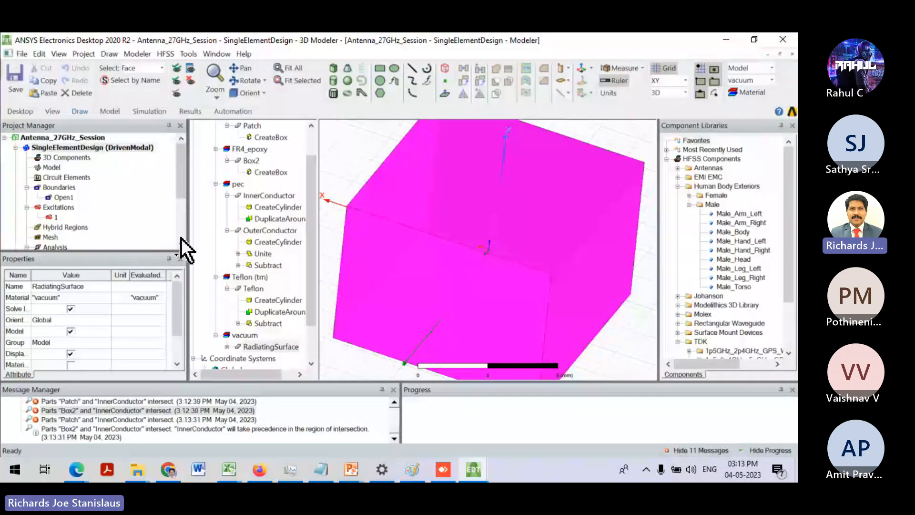
# - Change the material of the Patch object to pec
pyautogui.scroll(1, 260, 183)
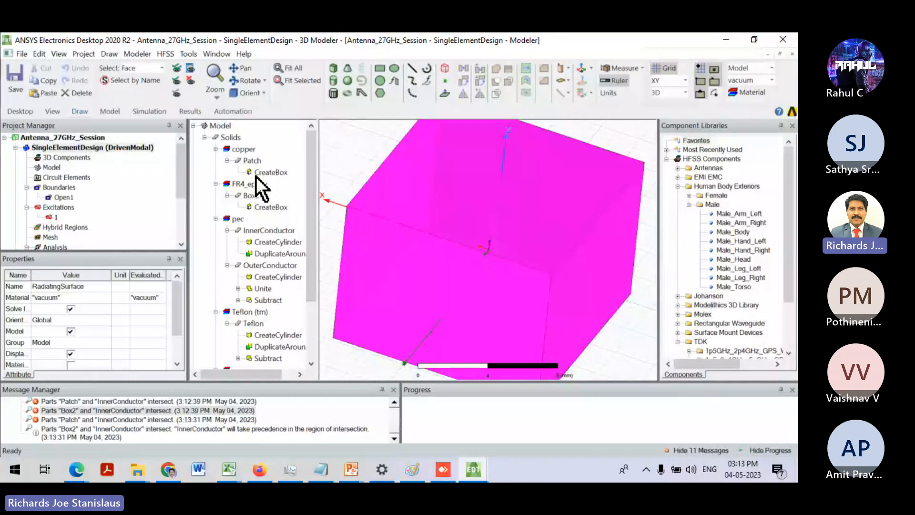
pyautogui.rightClick(248, 160)
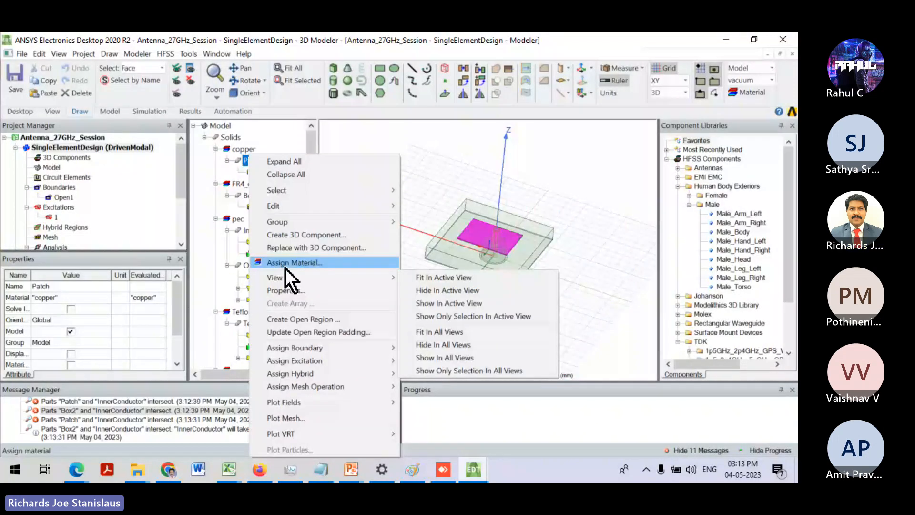
pyautogui.click(285, 263)
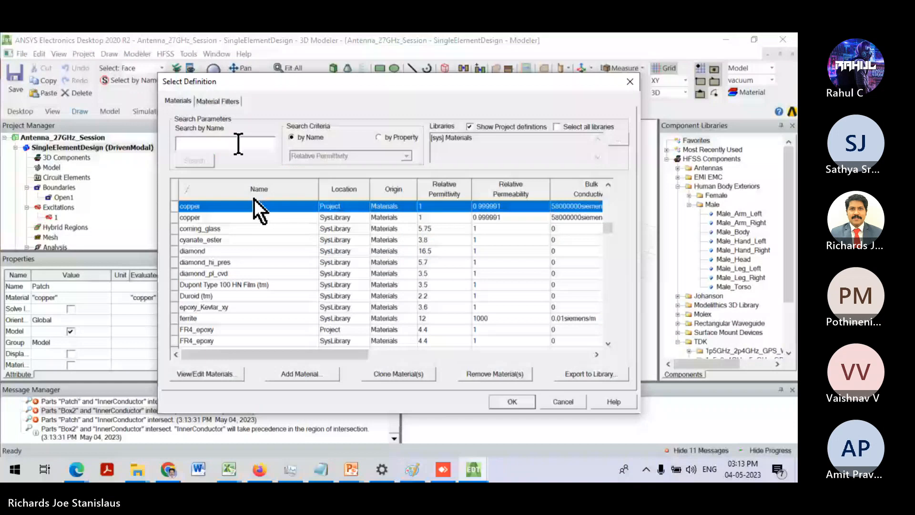
pyautogui.click(238, 143)
pyautogui.write('pec')
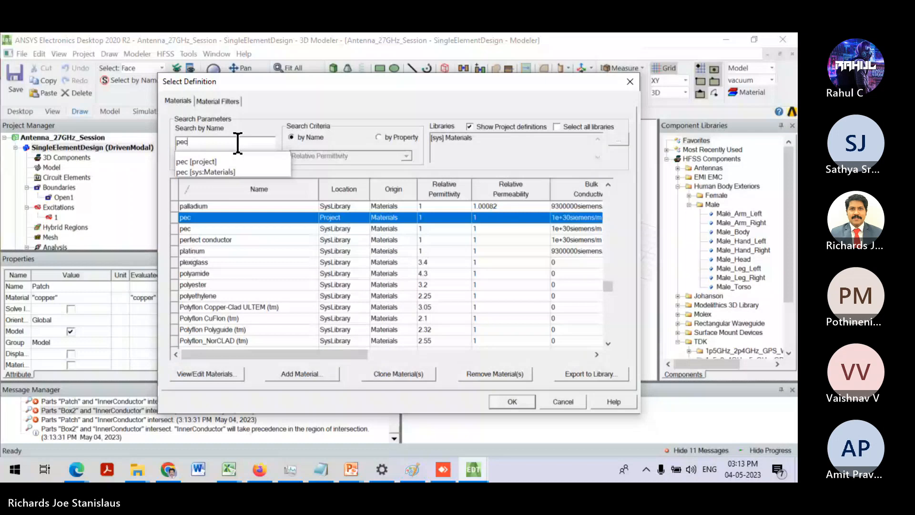
pyautogui.press('Return')
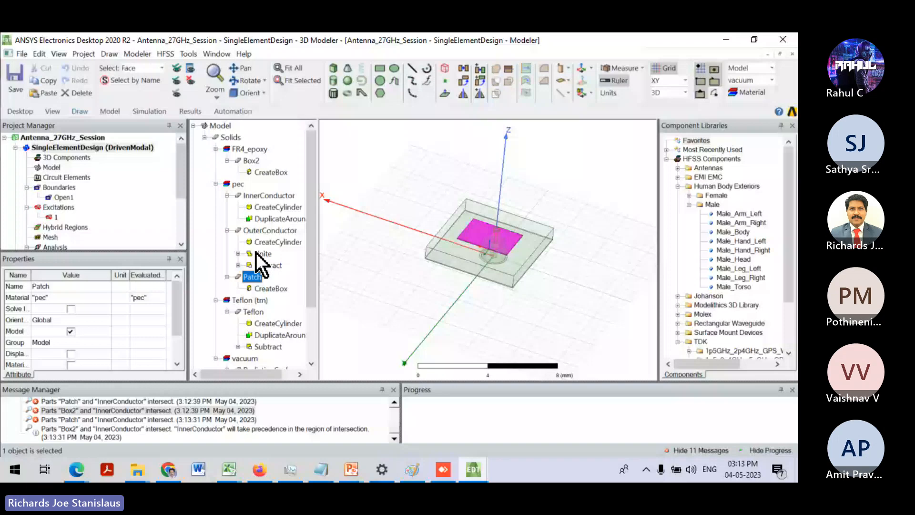
# - Review the Box2 and InnerConductor precedence message and examine how the inner conductor passes through the substrate
pyautogui.click(101, 434)
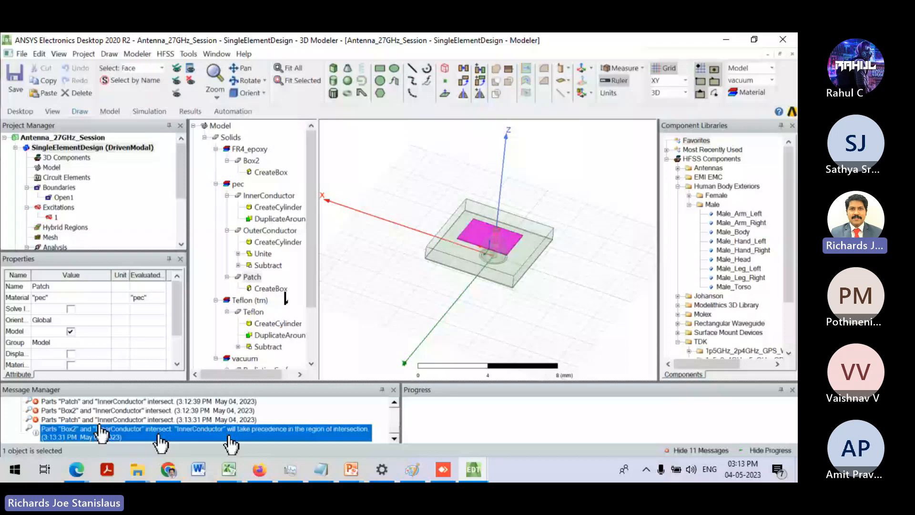
pyautogui.click(252, 161)
pyautogui.scroll(-1, 240, 333)
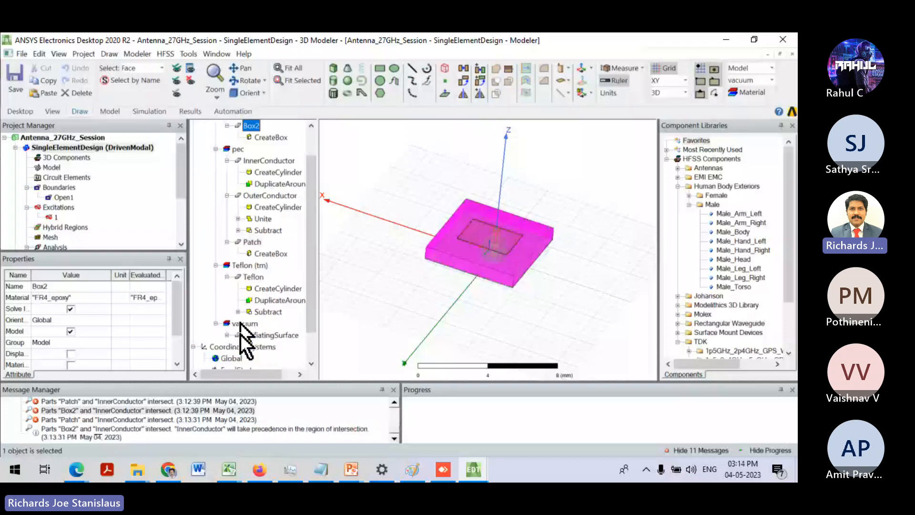
pyautogui.scroll(1, 240, 334)
pyautogui.click(266, 196)
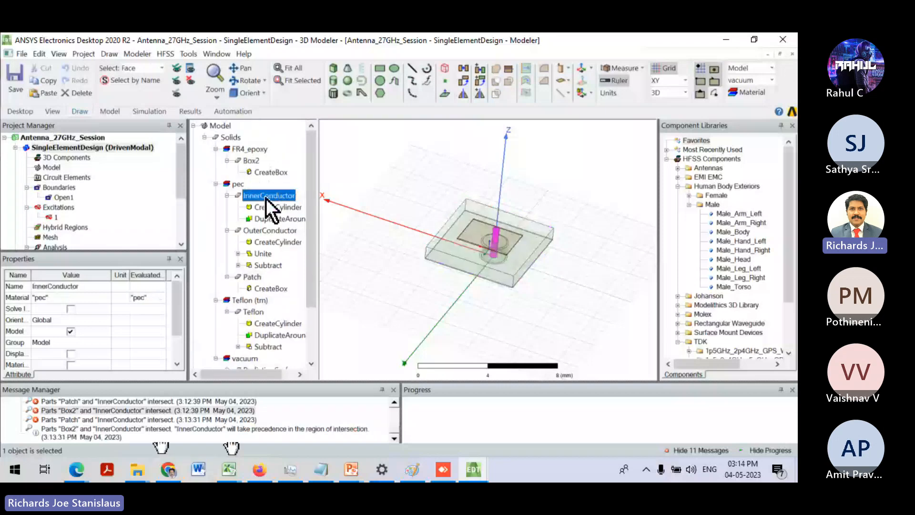
pyautogui.scroll(2, 519, 261)
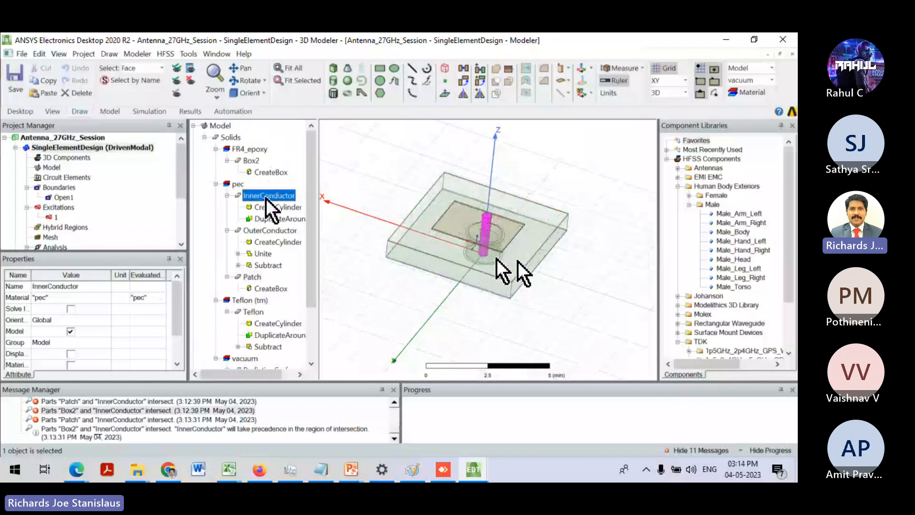
pyautogui.keyDown('alt'); pyautogui.moveTo(518, 261); pyautogui.dragTo(518, 214); pyautogui.keyUp('alt')
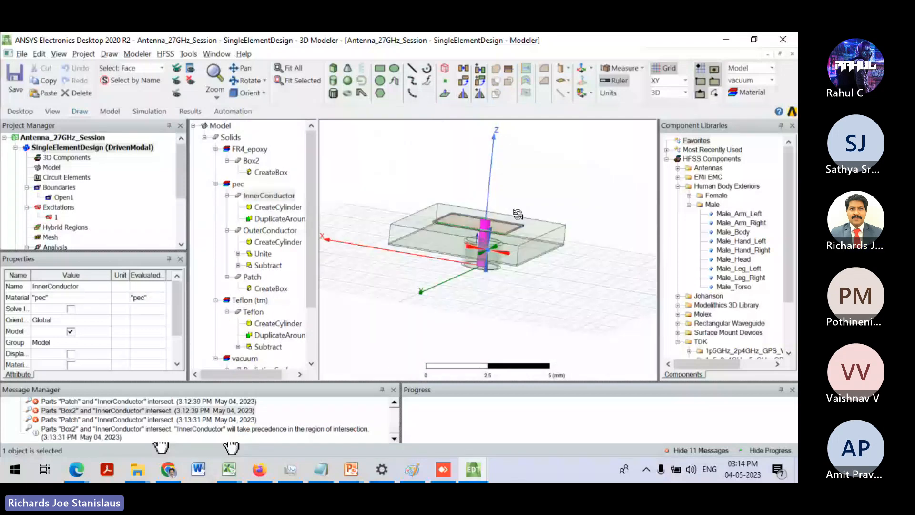
pyautogui.keyDown('alt'); pyautogui.moveTo(518, 214); pyautogui.dragTo(492, 233); pyautogui.keyUp('alt')
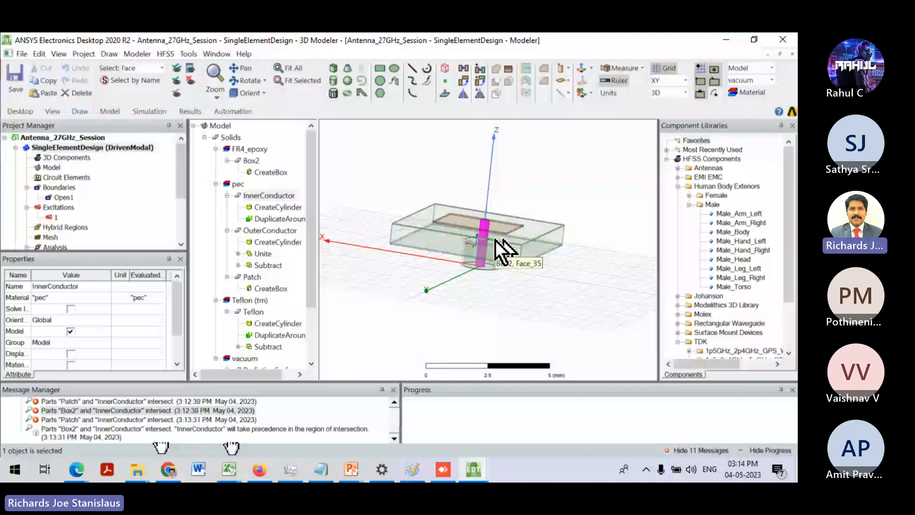
# - Make a copy of the InnerConductor object at its existing position
pyautogui.click(267, 196)
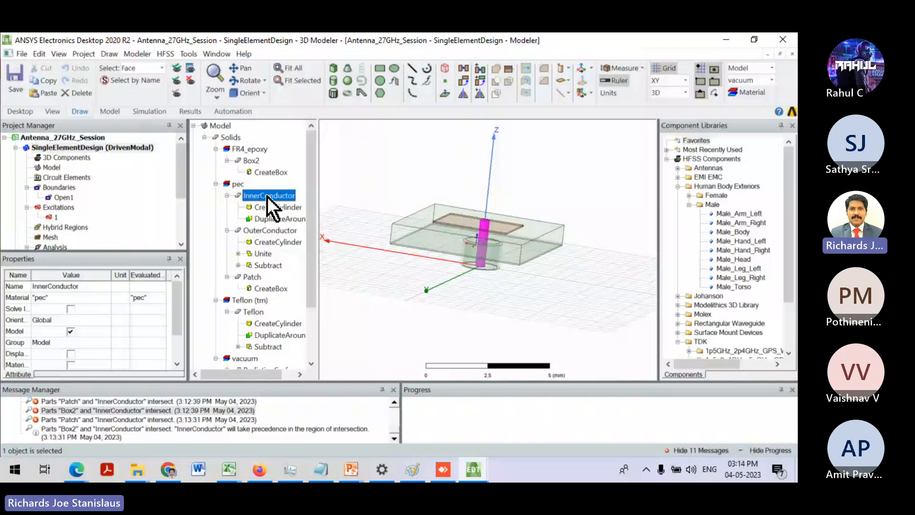
pyautogui.hotkey('ctrl', 'c')
pyautogui.hotkey('ctrl', 'v')
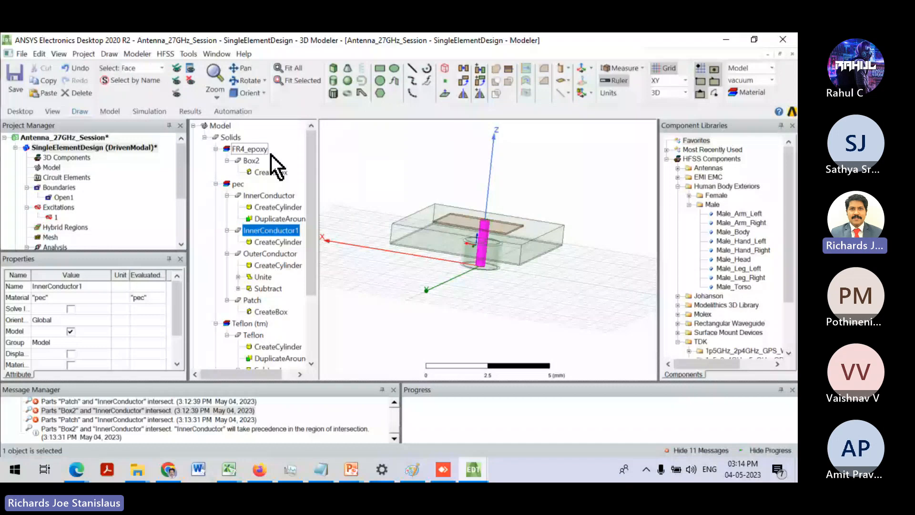
pyautogui.keyDown('ctrl'); pyautogui.click(267, 151); pyautogui.keyUp('ctrl')
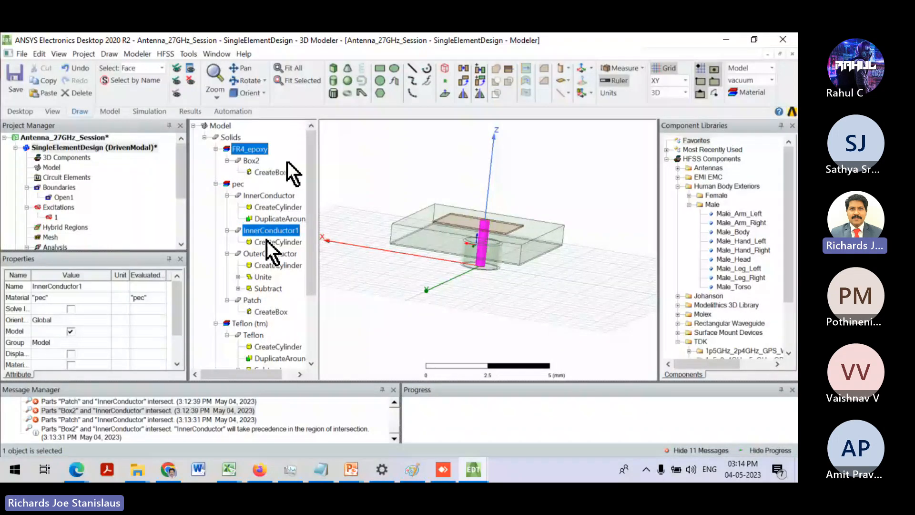
pyautogui.rightClick(287, 161)
pyautogui.moveTo(331, 210)
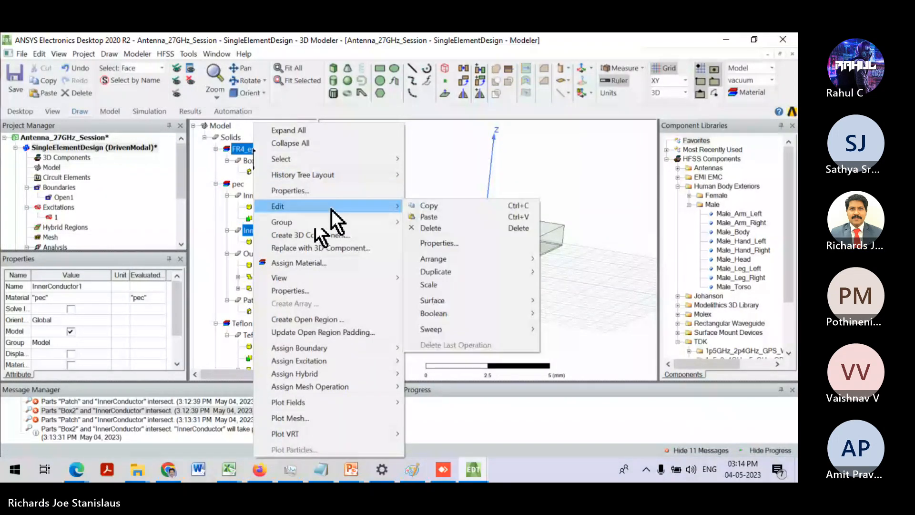
pyautogui.moveTo(467, 272)
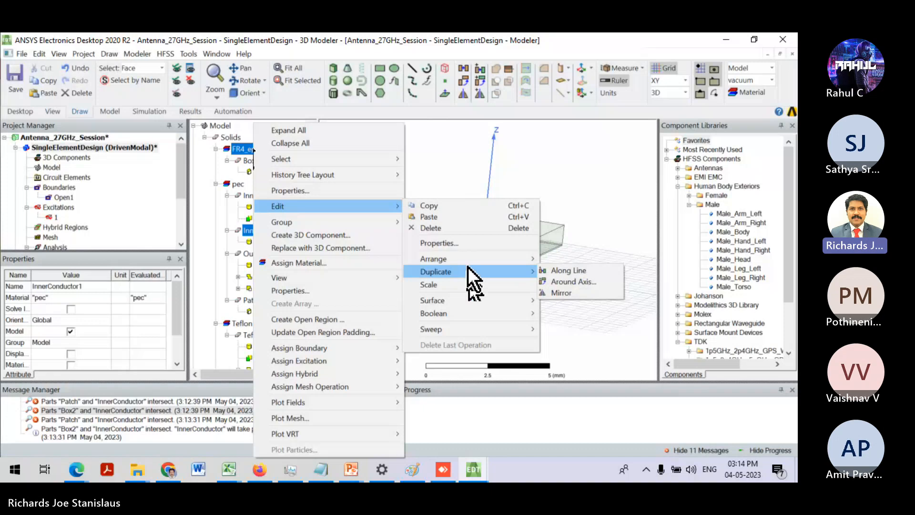
pyautogui.moveTo(468, 315)
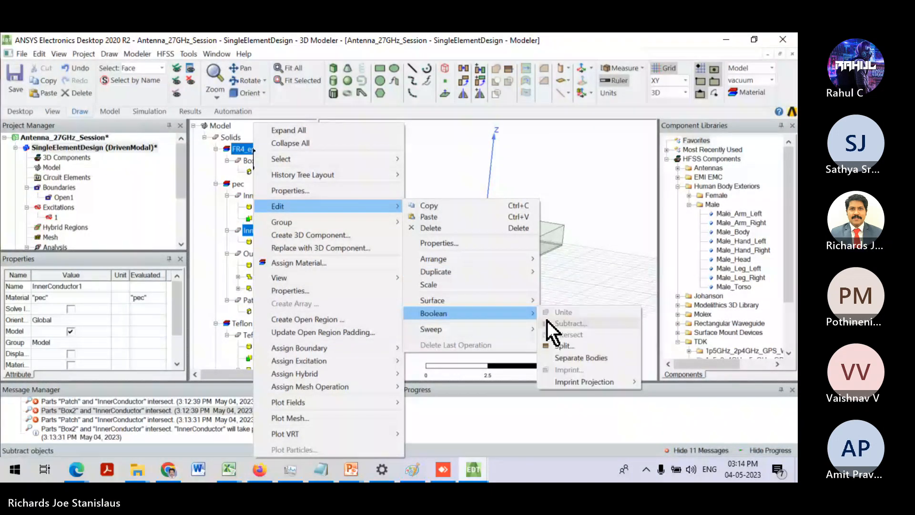
# - Subtract the InnerConductor1 copy from the substrate Box2, with Box2 as the blank part and no clone of the tool kept
pyautogui.click(251, 163)
pyautogui.keyDown('ctrl'); pyautogui.click(254, 161); pyautogui.keyUp('ctrl')
pyautogui.rightClick(256, 161)
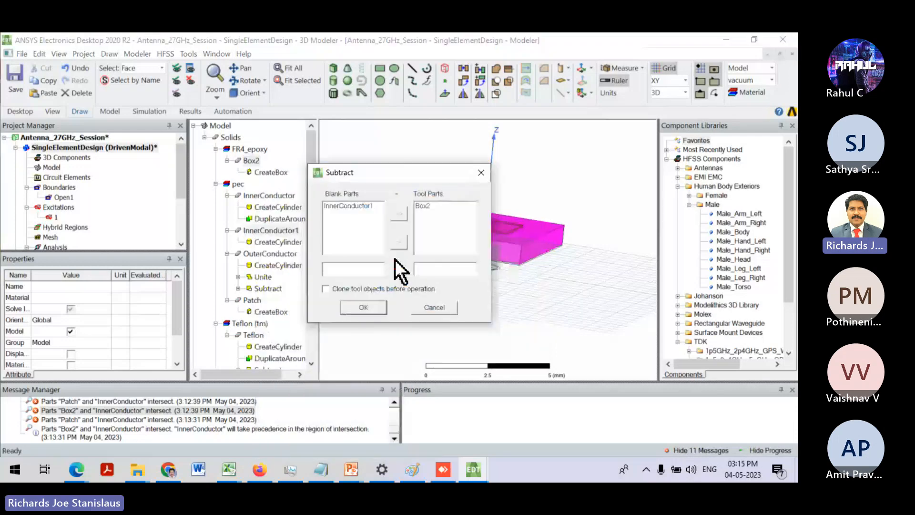
pyautogui.moveTo(395, 170); pyautogui.dragTo(424, 177)
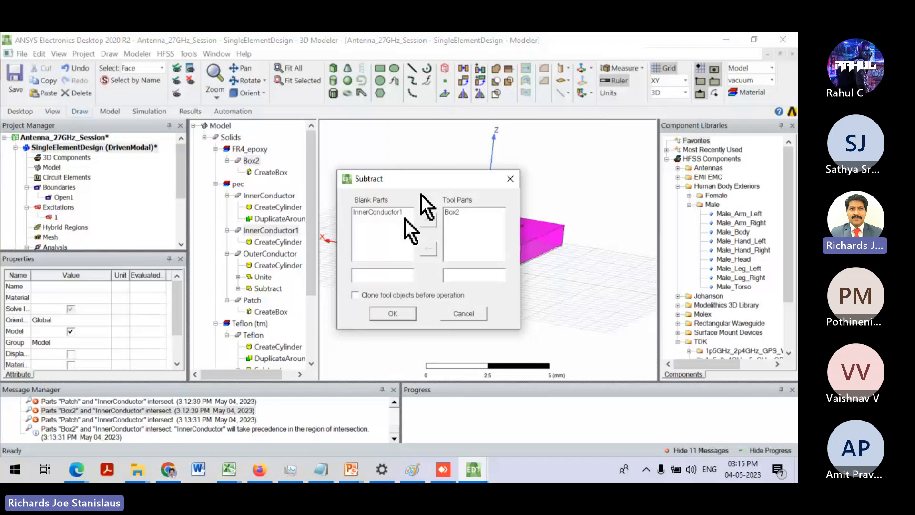
pyautogui.click(389, 212)
pyautogui.click(428, 220)
pyautogui.click(453, 212)
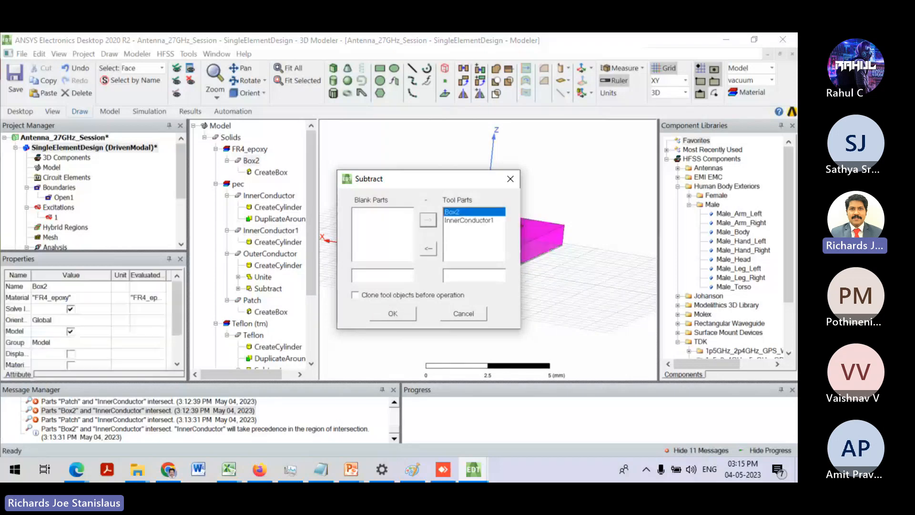
pyautogui.click(428, 249)
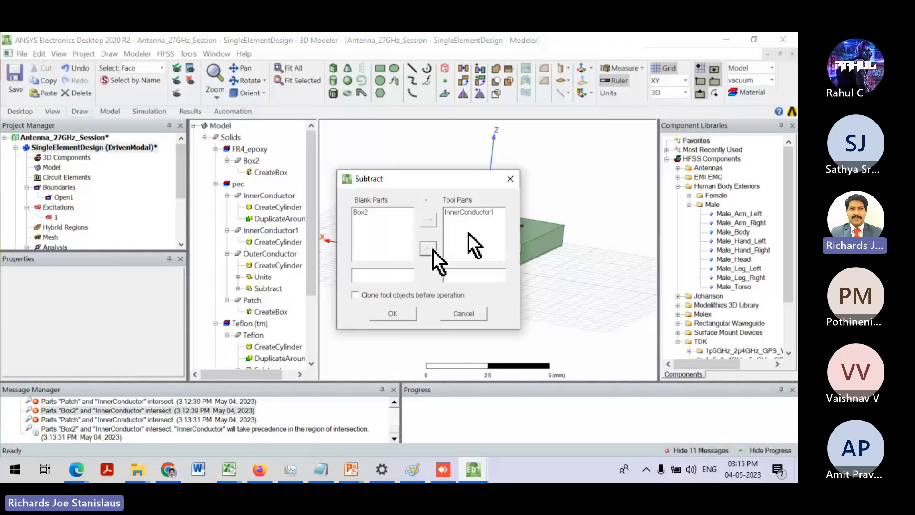
pyautogui.click(393, 314)
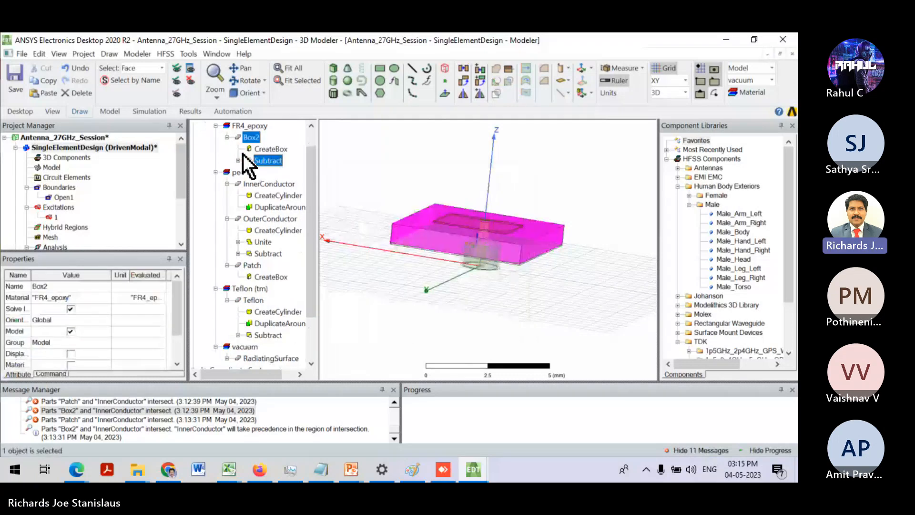
# - Examine the substrate and patch around the feed from above and below after the subtraction
pyautogui.click(429, 171)
pyautogui.moveTo(429, 171); pyautogui.dragTo(447, 300, button='middle')
pyautogui.scroll(3, 481, 194)
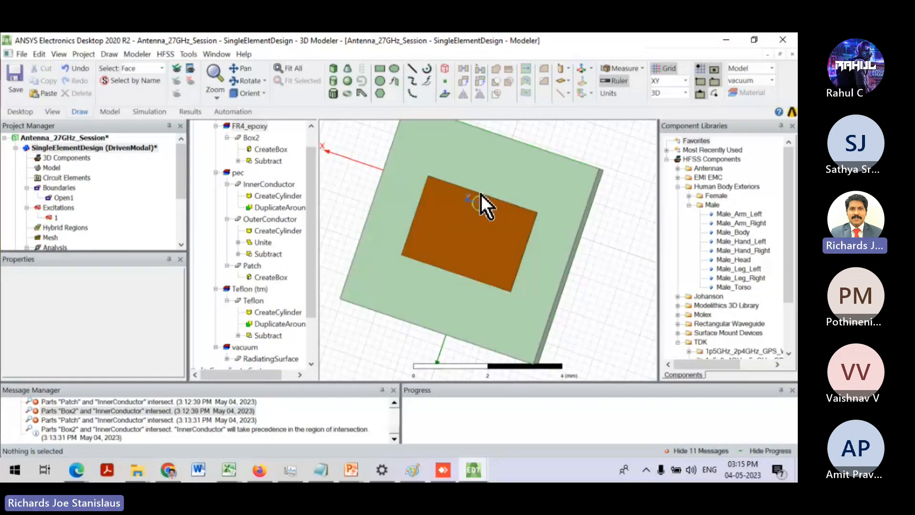
pyautogui.scroll(5, 481, 193)
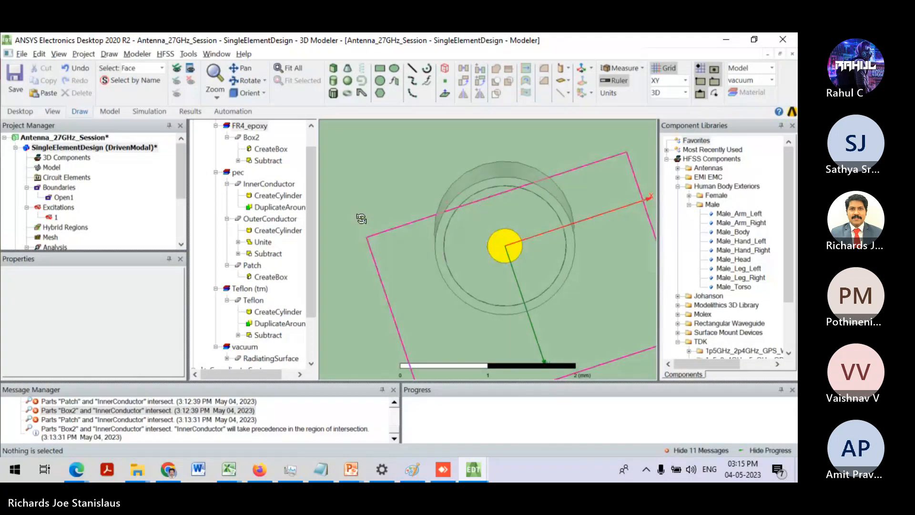
pyautogui.scroll(-5, 389, 235)
pyautogui.scroll(5, 389, 235)
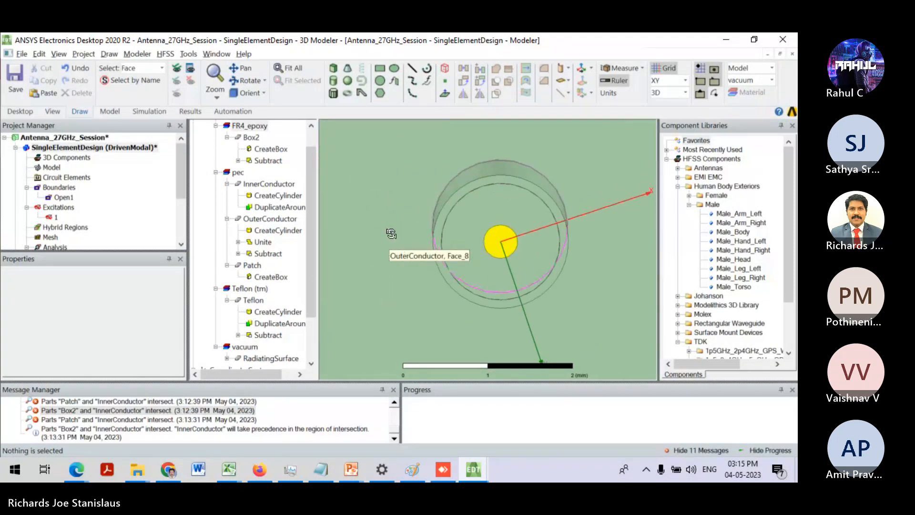
pyautogui.moveTo(391, 234); pyautogui.dragTo(506, 252, button='middle')
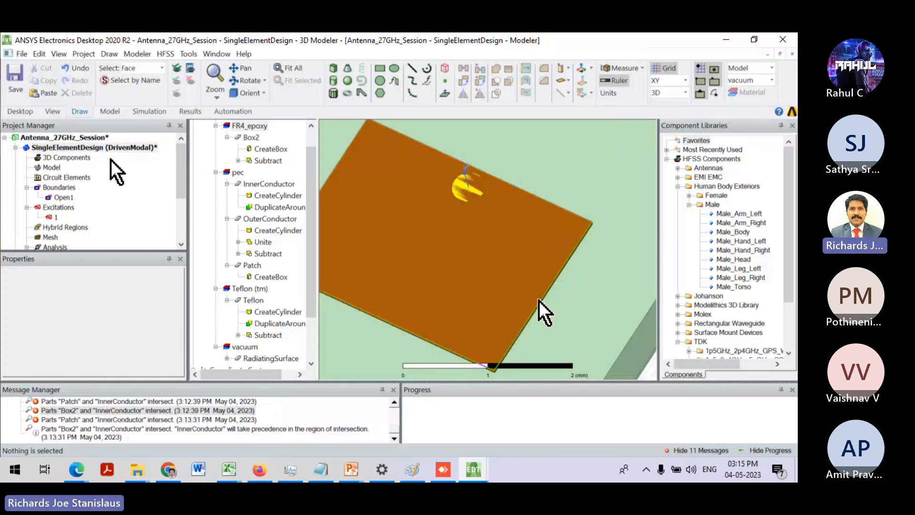
# - Save the project and run the validation check on SingleElementDesign
pyautogui.hotkey('ctrl', 's')
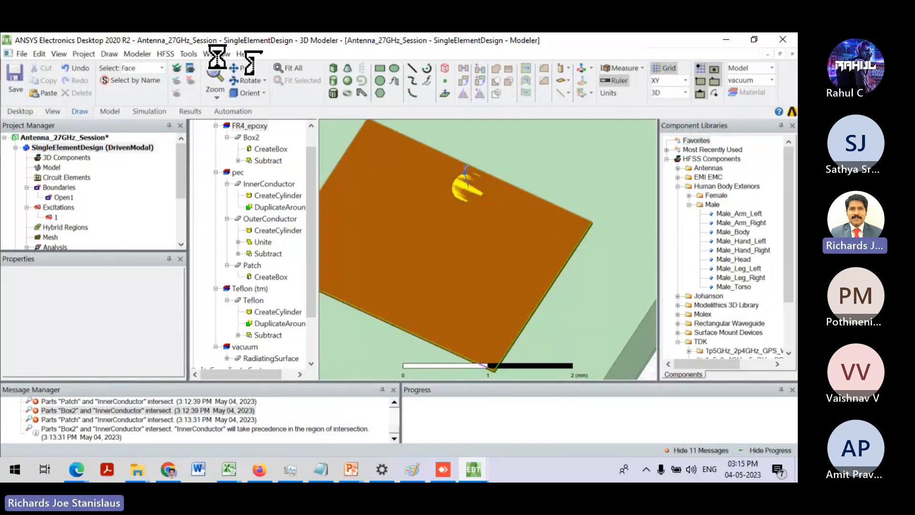
pyautogui.click(166, 53)
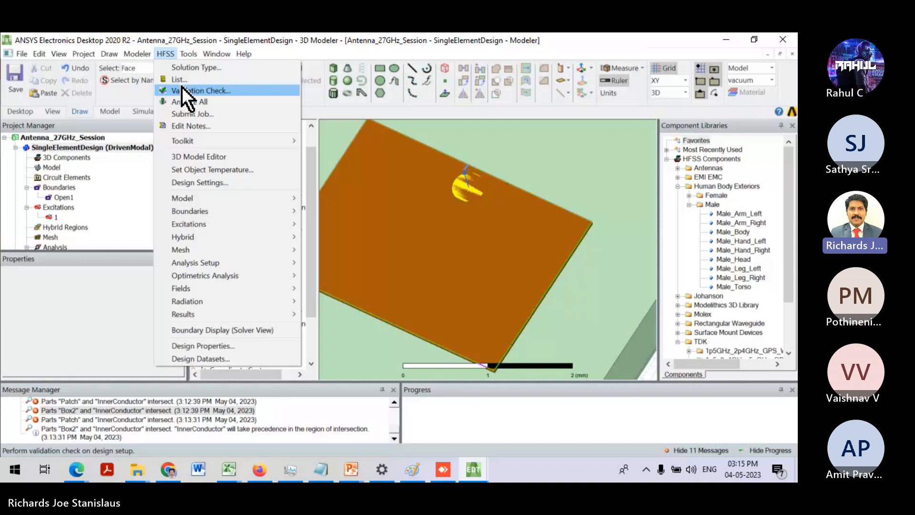
pyautogui.rightClick(75, 147)
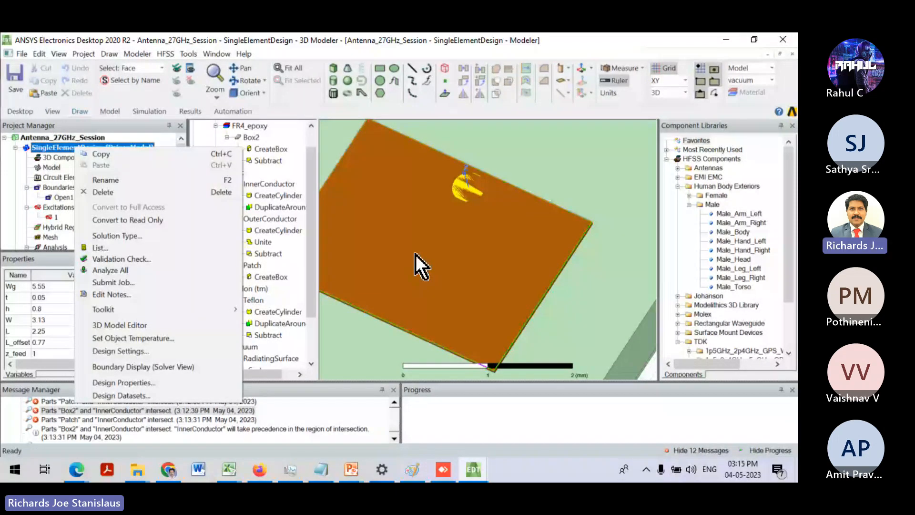
pyautogui.click(48, 148)
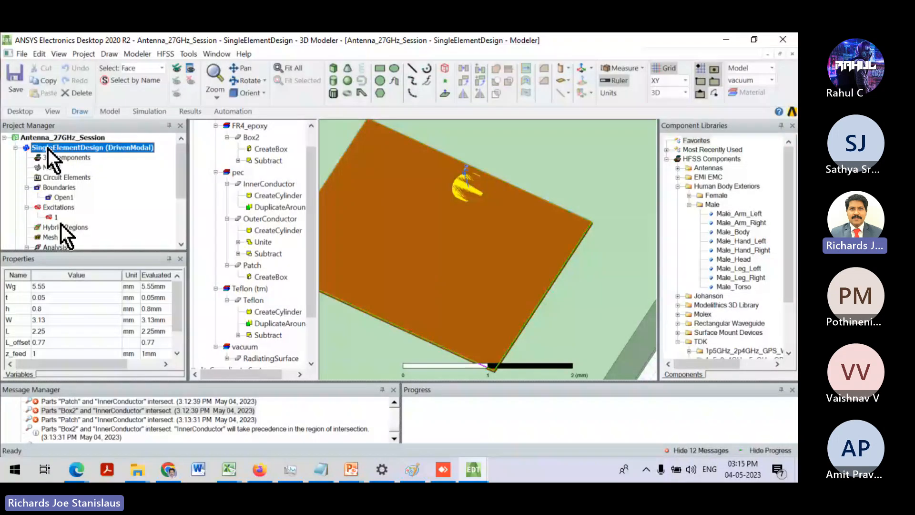
# - Run the analysis of the design's solution setup
pyautogui.scroll(-2, 61, 225)
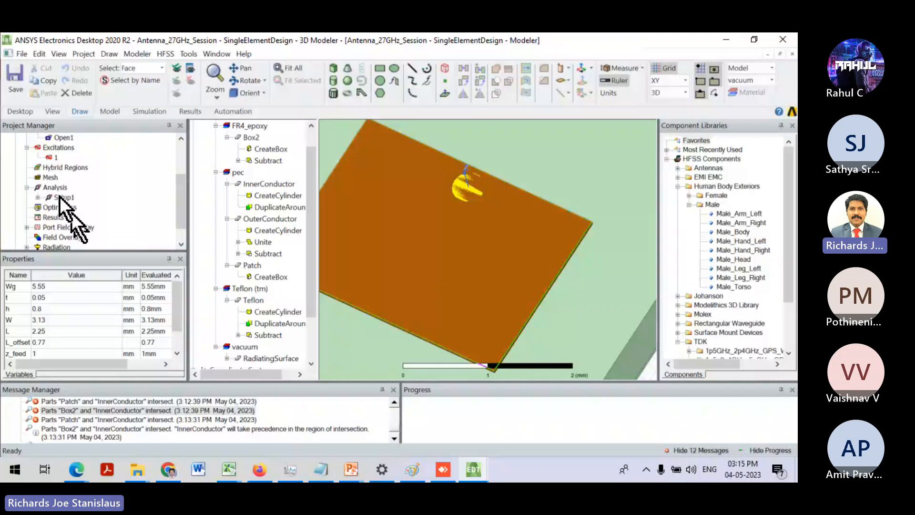
pyautogui.rightClick(62, 188)
pyautogui.click(87, 239)
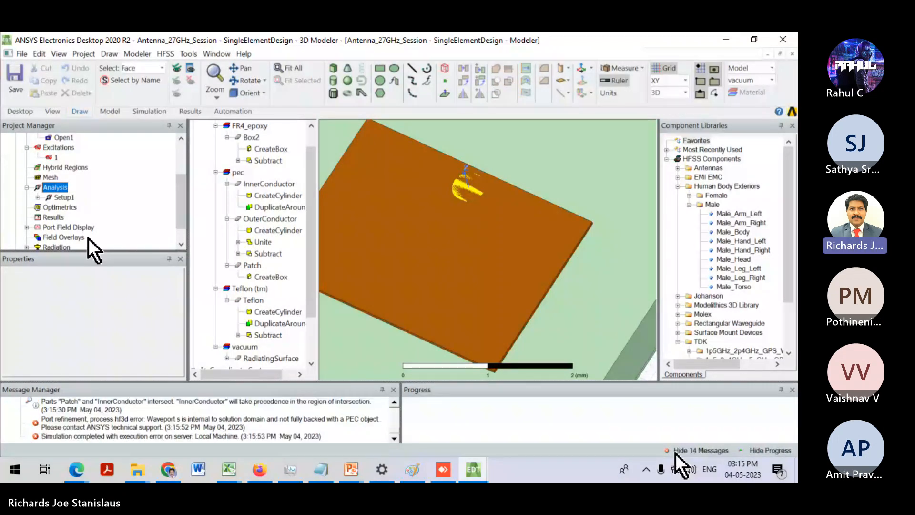
# - Review the port refinement error and check the integration line definition of wave port 1
pyautogui.click(185, 422)
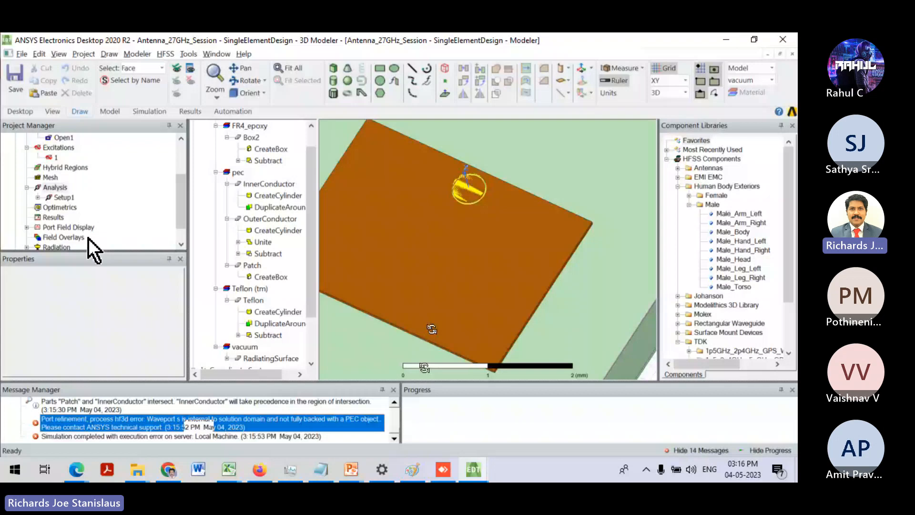
pyautogui.doubleClick(51, 158)
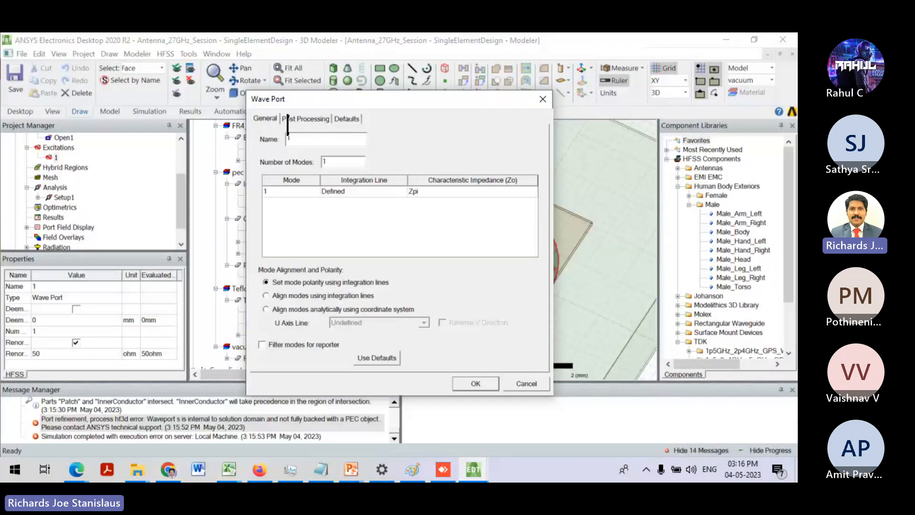
pyautogui.click(350, 191)
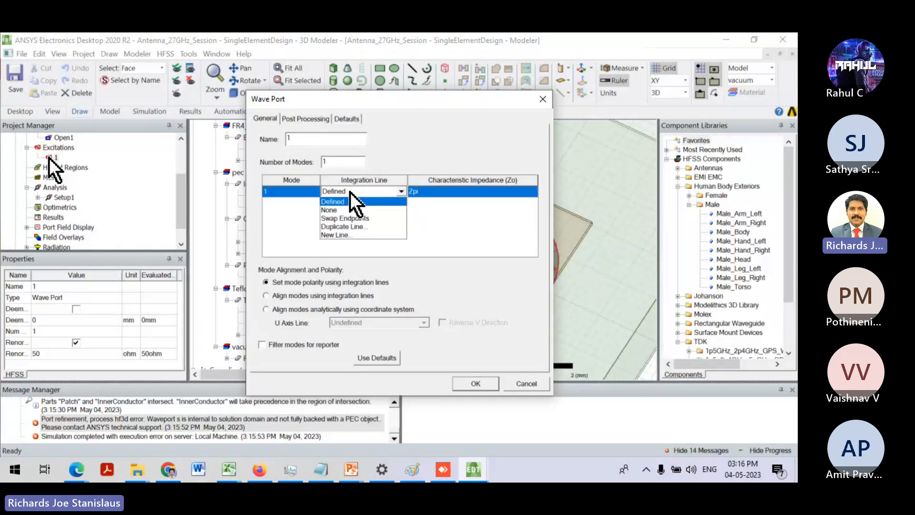
pyautogui.click(350, 192)
pyautogui.click(478, 385)
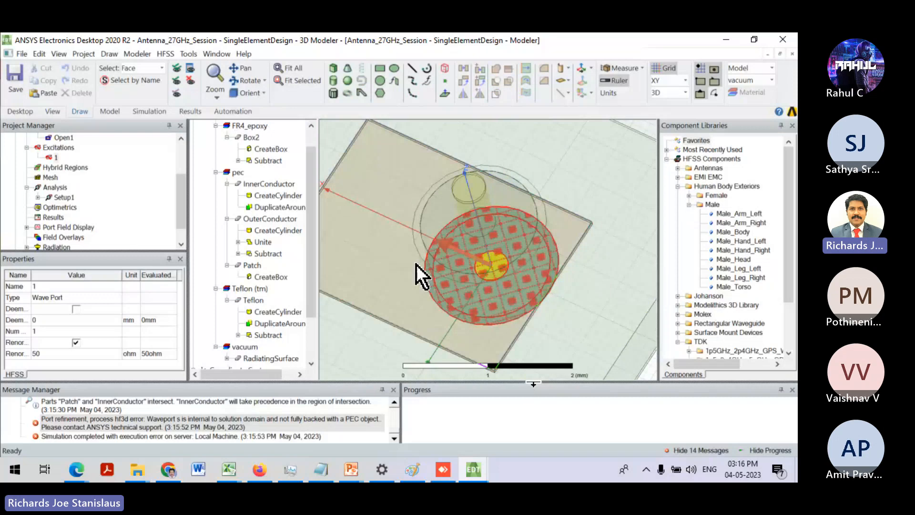
# - Draw a cylinder along Z centred on the FeedStart origin, about 0.89 mm in radius and covering the wave port face
pyautogui.scroll(1, 486, 267)
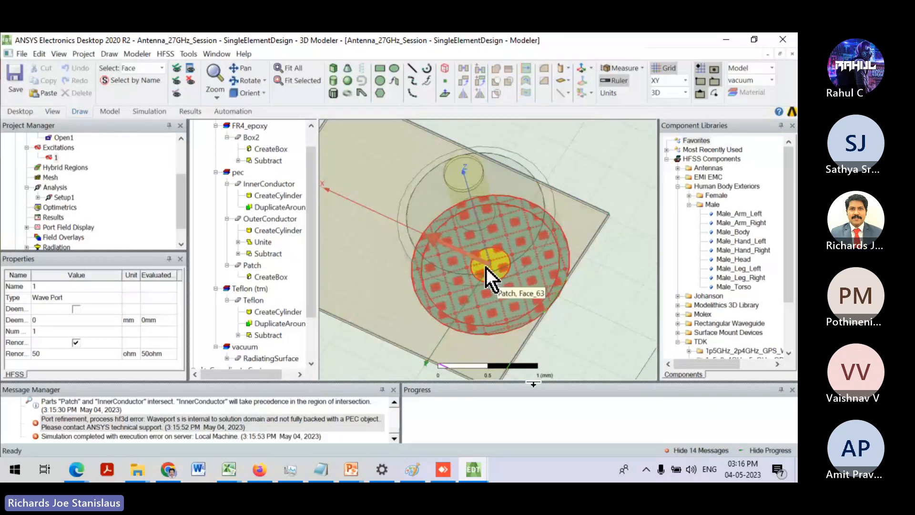
pyautogui.keyDown('alt'); pyautogui.doubleClick(480, 267); pyautogui.keyUp('alt')
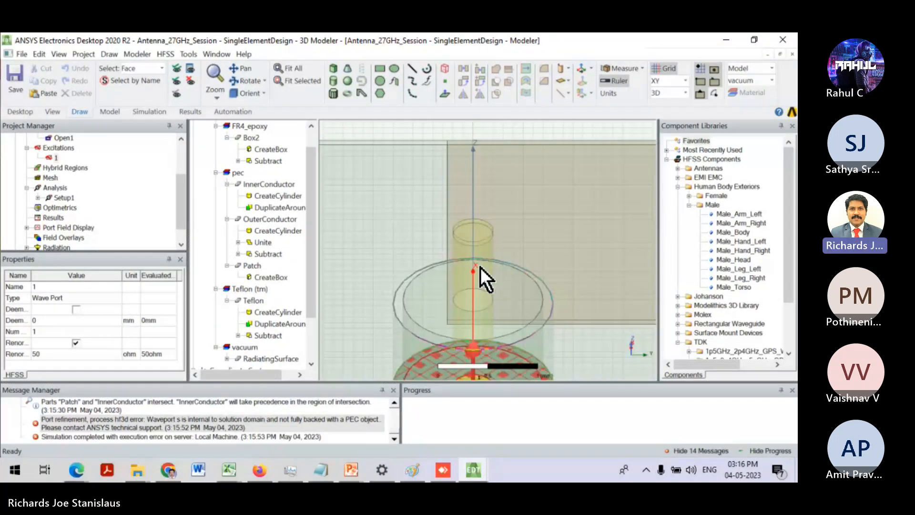
pyautogui.scroll(-2, 472, 264)
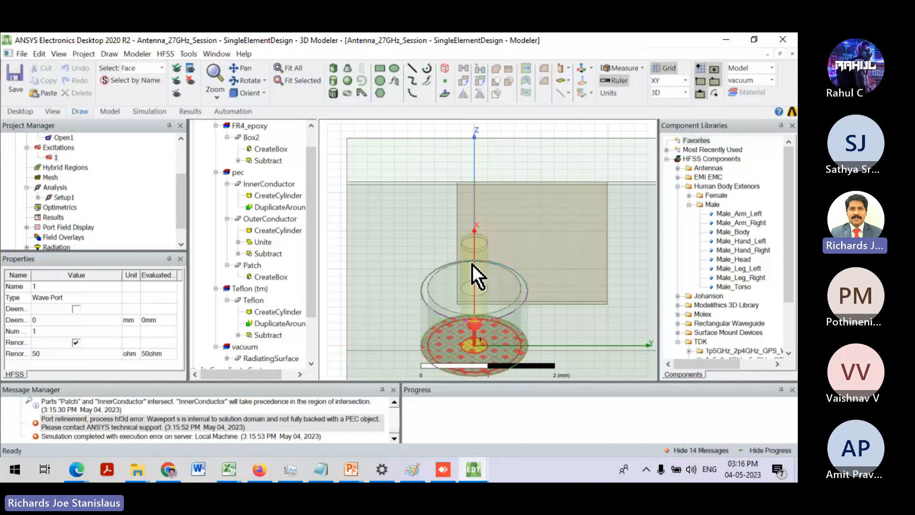
pyautogui.click(334, 80)
pyautogui.click(474, 345)
pyautogui.click(493, 378)
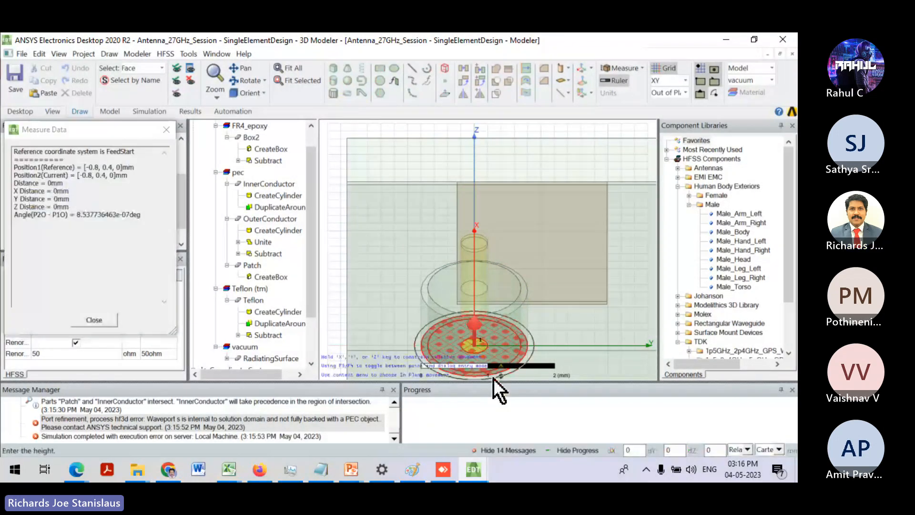
pyautogui.click(442, 331)
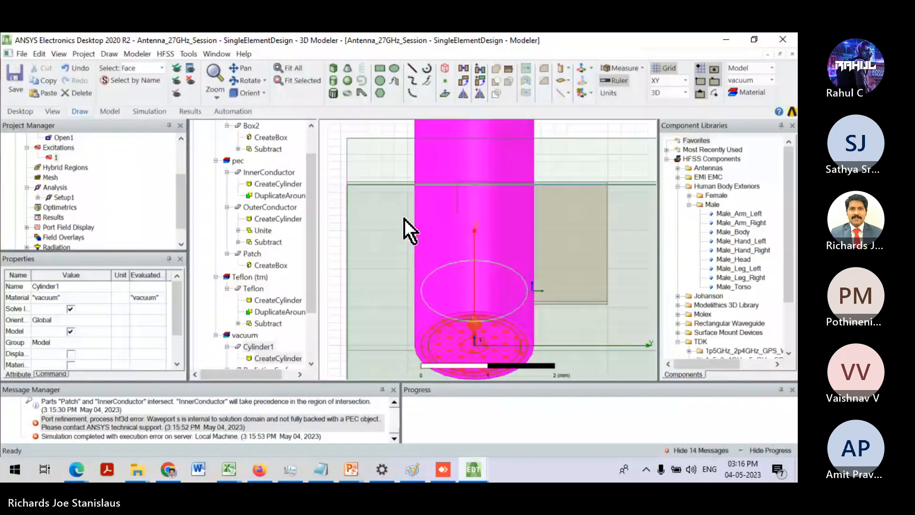
# - Assign the pec material to the new cylinder over the wave port
pyautogui.rightClick(260, 349)
pyautogui.click(319, 246)
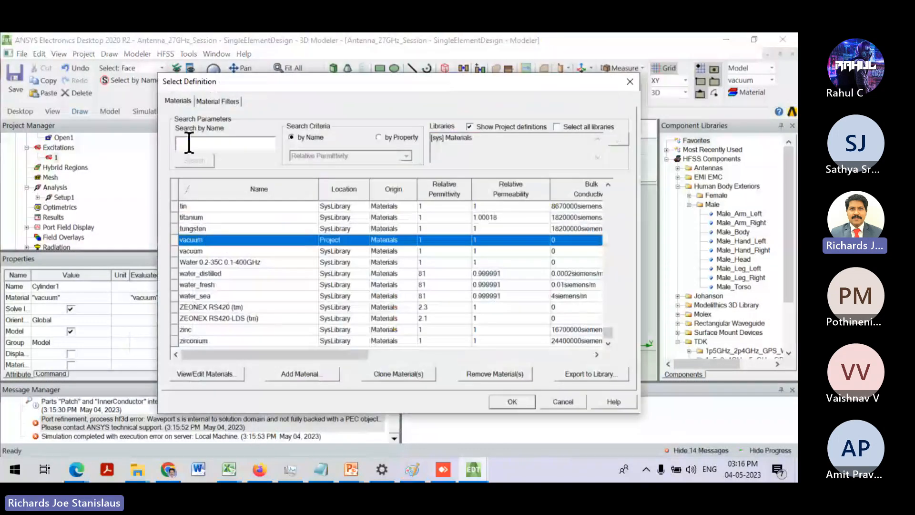
pyautogui.click(188, 143)
pyautogui.write('pec')
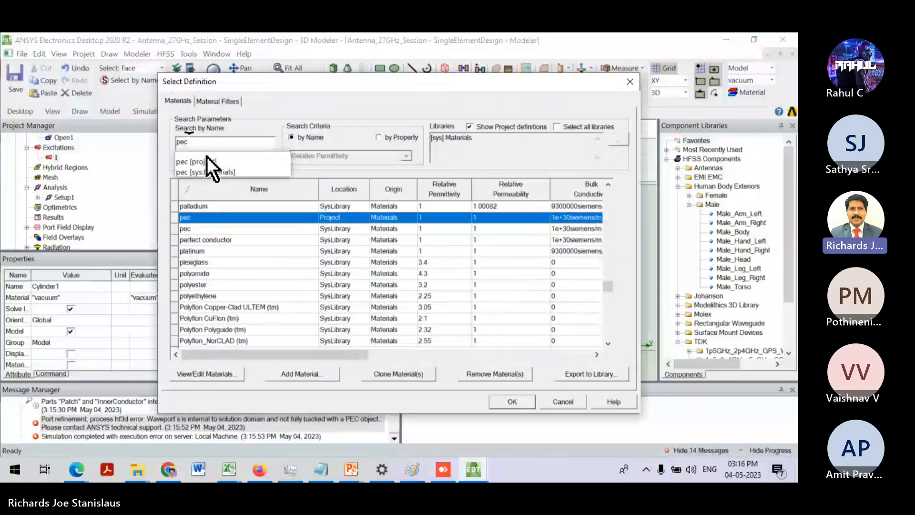
pyautogui.doubleClick(213, 170)
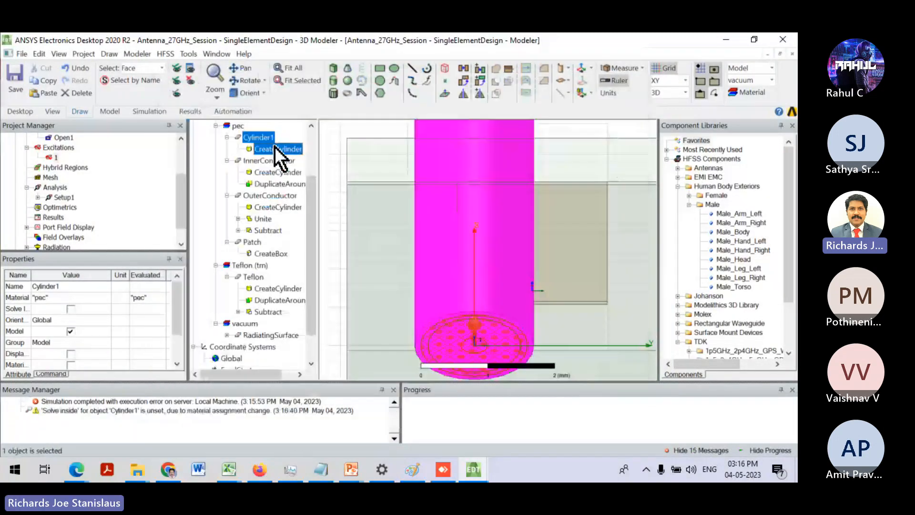
# - Set the radius of the PEC cylinder behind the wave port to 0.8 mm and its height to 0.2 mm
pyautogui.click(274, 149)
pyautogui.scroll(1, 270, 187)
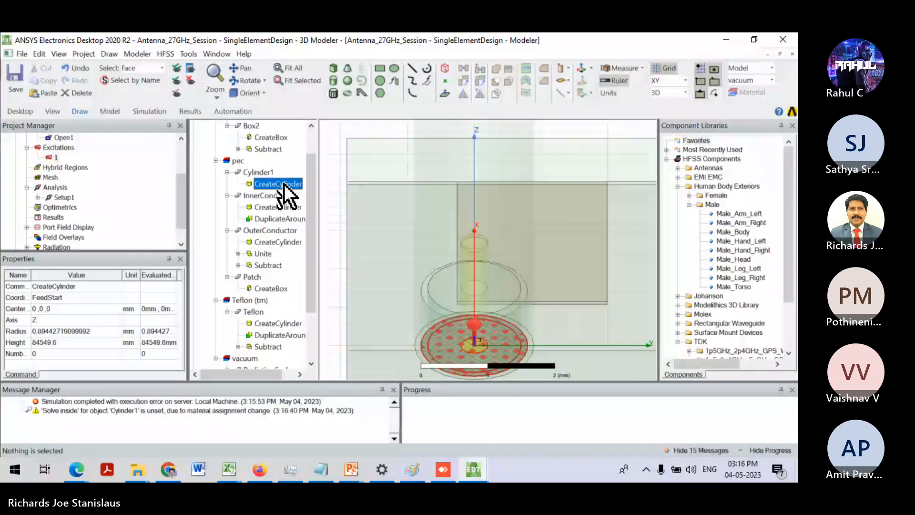
pyautogui.doubleClick(281, 184)
pyautogui.click(286, 223)
pyautogui.moveTo(313, 125); pyautogui.dragTo(353, 169)
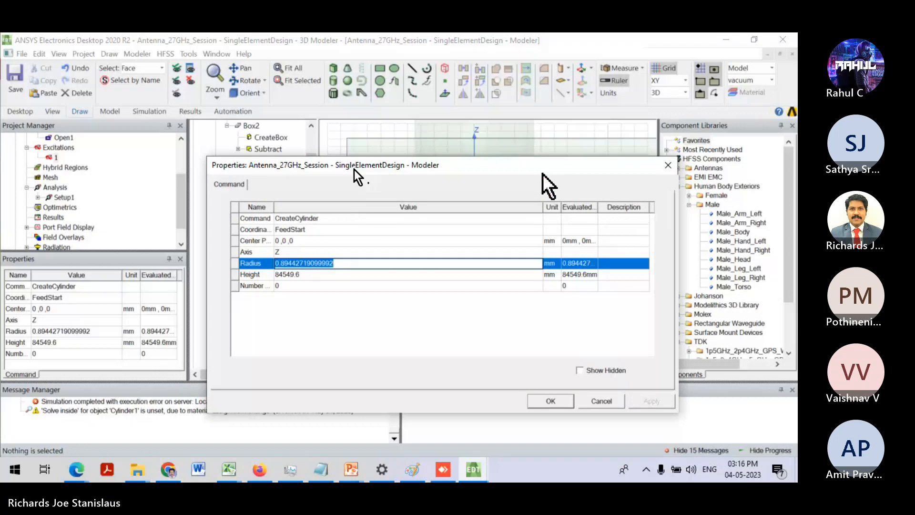
pyautogui.moveTo(542, 173); pyautogui.dragTo(524, 170)
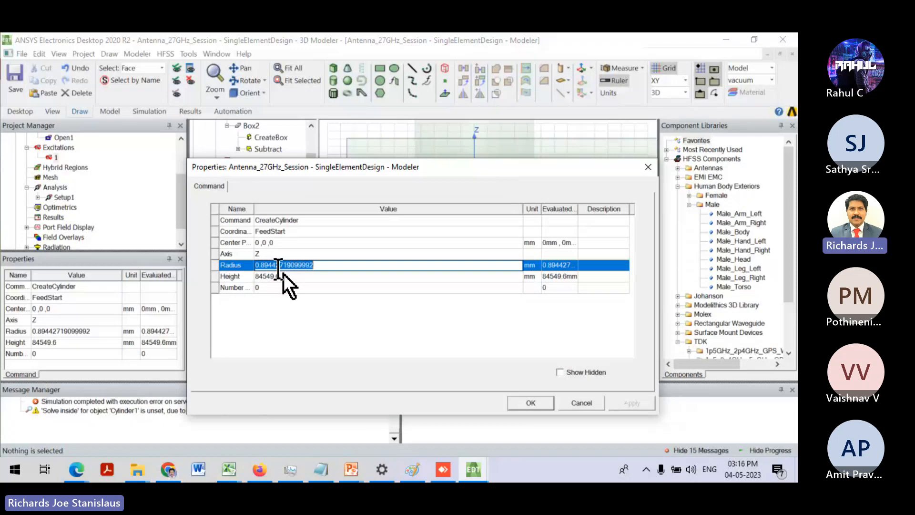
pyautogui.write('r_o')
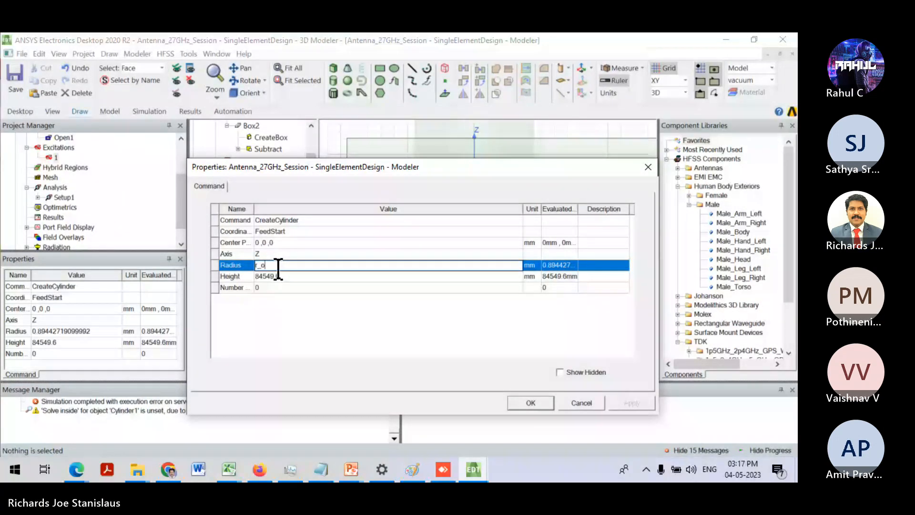
pyautogui.press('BackSpace')
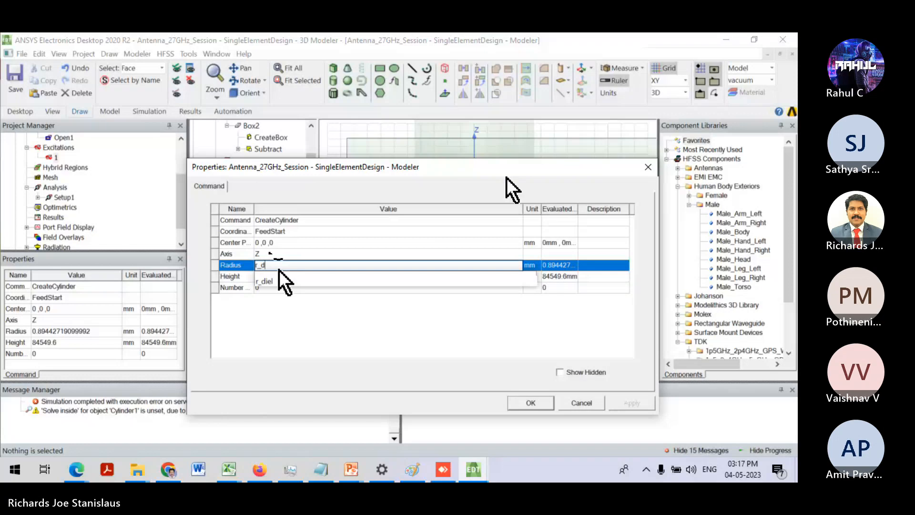
pyautogui.press('BackSpace')
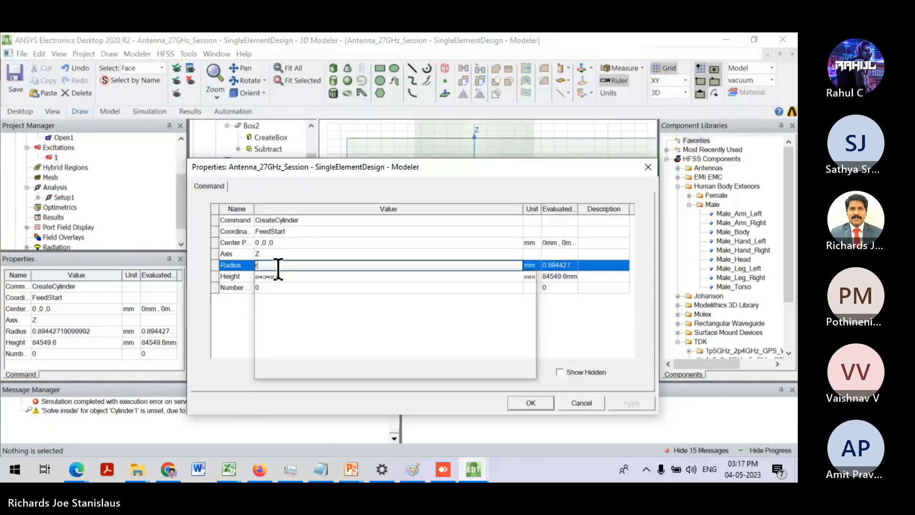
pyautogui.press('BackSpace')
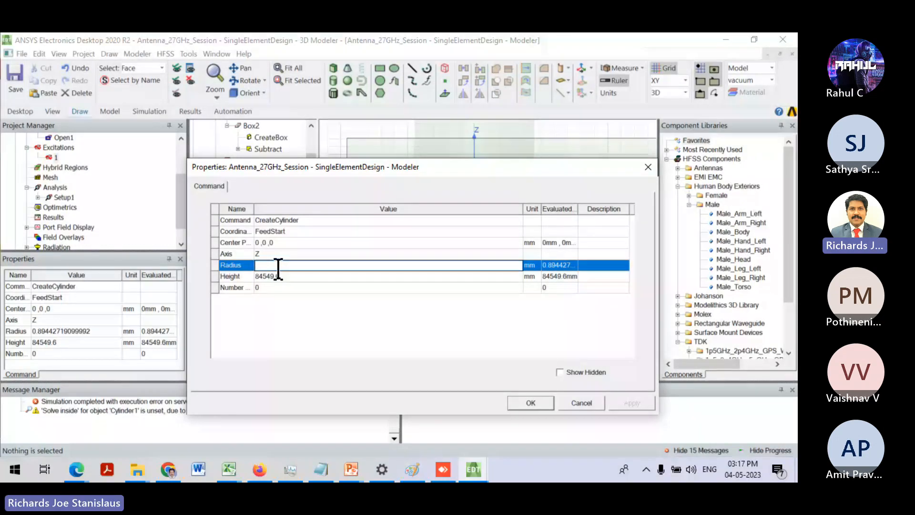
pyautogui.write('0.8')
pyautogui.click(278, 275)
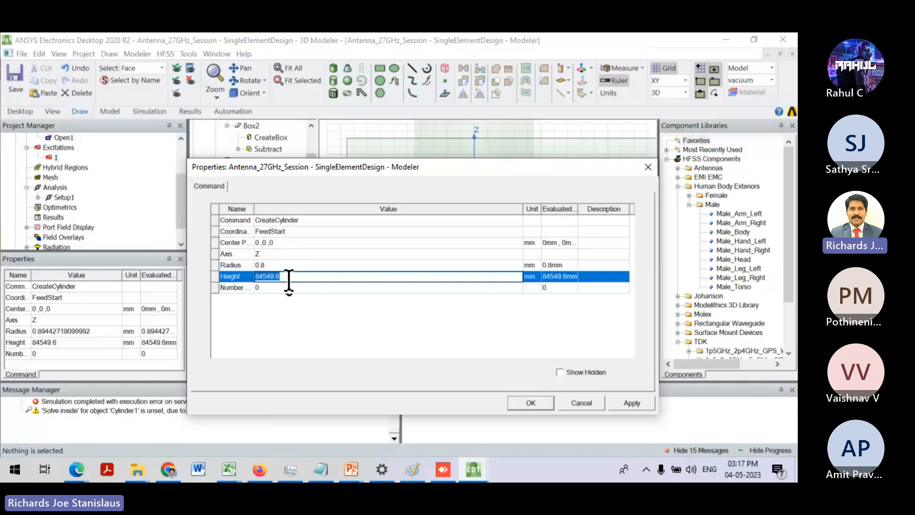
pyautogui.write('0.2')
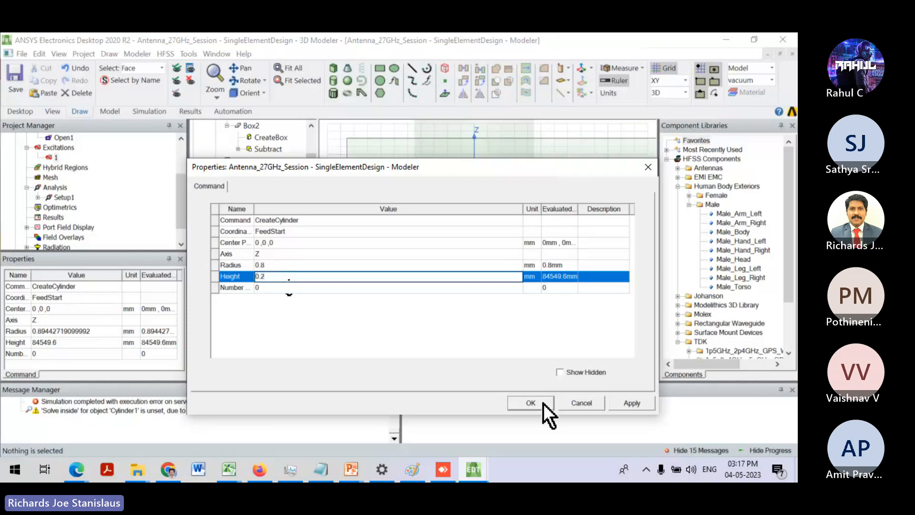
pyautogui.click(544, 403)
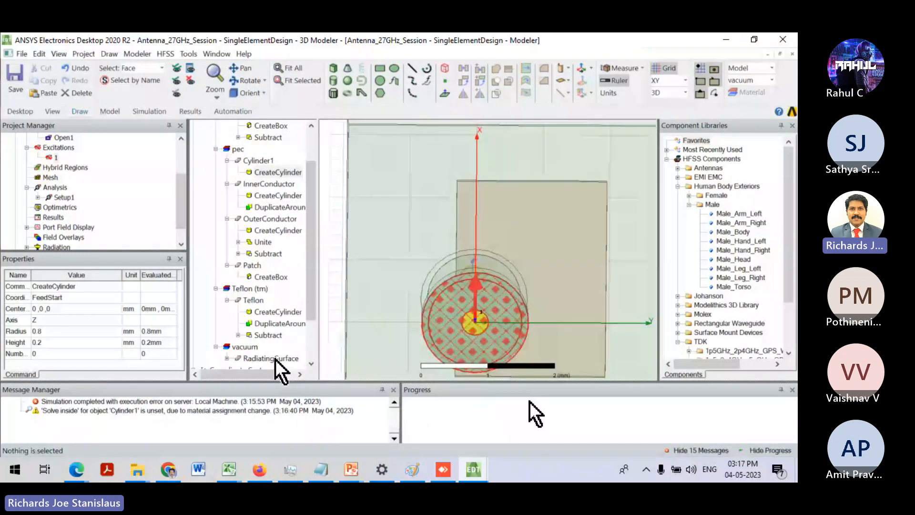
# - Set the PEC cylinder's height to -0.2 mm so it extends below the wave port, and check its placement in the model
pyautogui.scroll(-1, 265, 351)
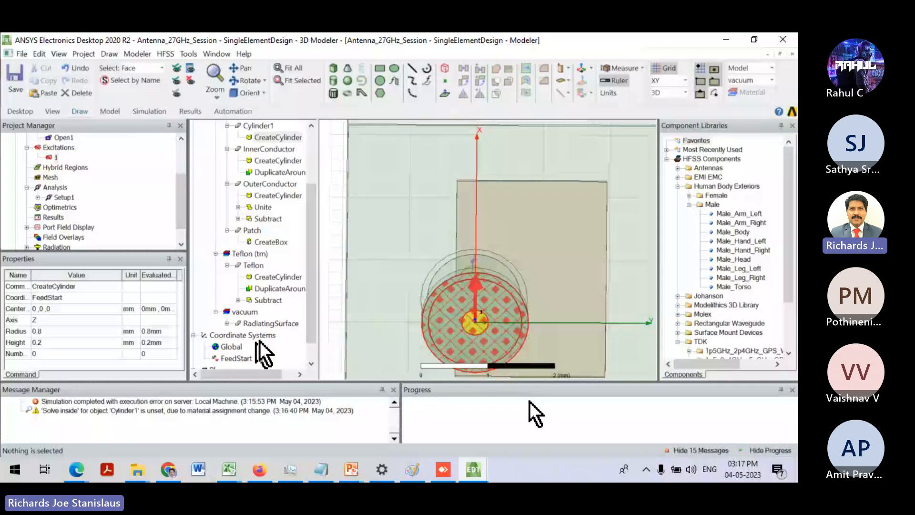
pyautogui.click(227, 323)
pyautogui.click(267, 336)
pyautogui.scroll(1, 264, 233)
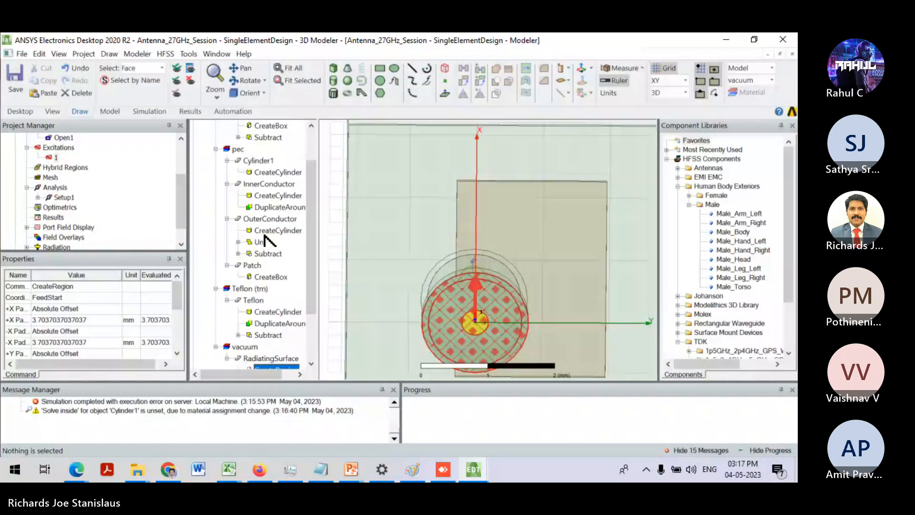
pyautogui.doubleClick(268, 173)
pyautogui.click(256, 278)
pyautogui.click(256, 277)
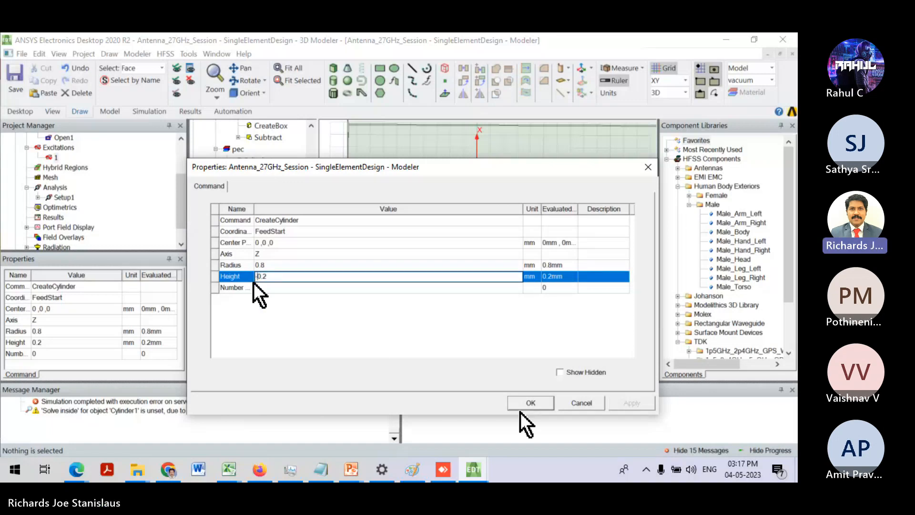
pyautogui.write('-')
pyautogui.click(520, 409)
pyautogui.keyDown('alt'); pyautogui.moveTo(505, 348); pyautogui.dragTo(482, 302); pyautogui.keyUp('alt')
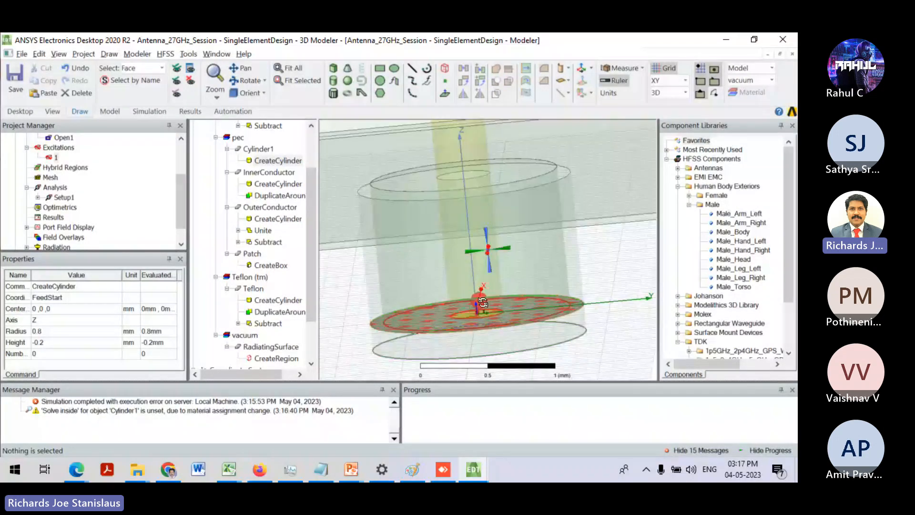
pyautogui.click(469, 342)
pyautogui.moveTo(468, 342)
pyautogui.keyDown('alt'); pyautogui.mouseDown()
pyautogui.moveTo(457, 331)
pyautogui.moveTo(466, 300)
pyautogui.moveTo(465, 329)
pyautogui.moveTo(479, 338)
pyautogui.mouseUp(); pyautogui.keyUp('alt')
pyautogui.click(496, 347)
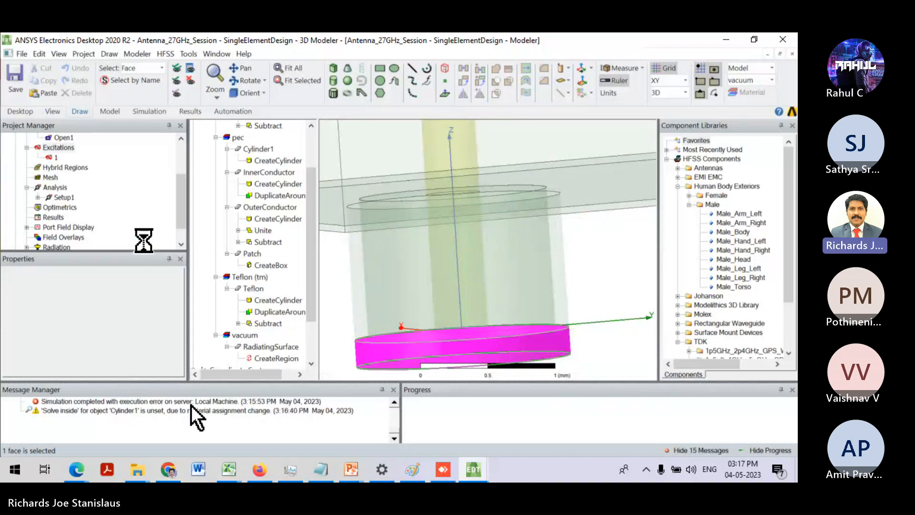
# - Run all analysis setups of the design with the PEC-backed port
pyautogui.scroll(1, 66, 230)
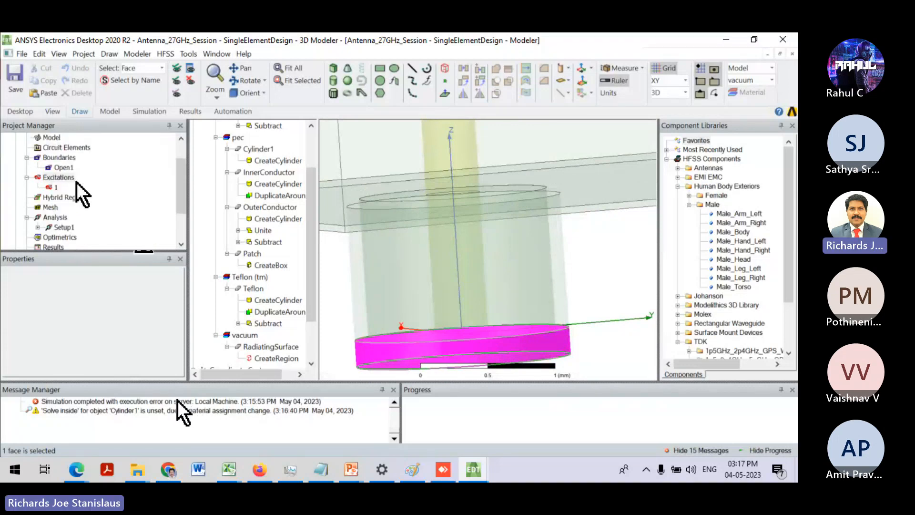
pyautogui.scroll(1, 76, 182)
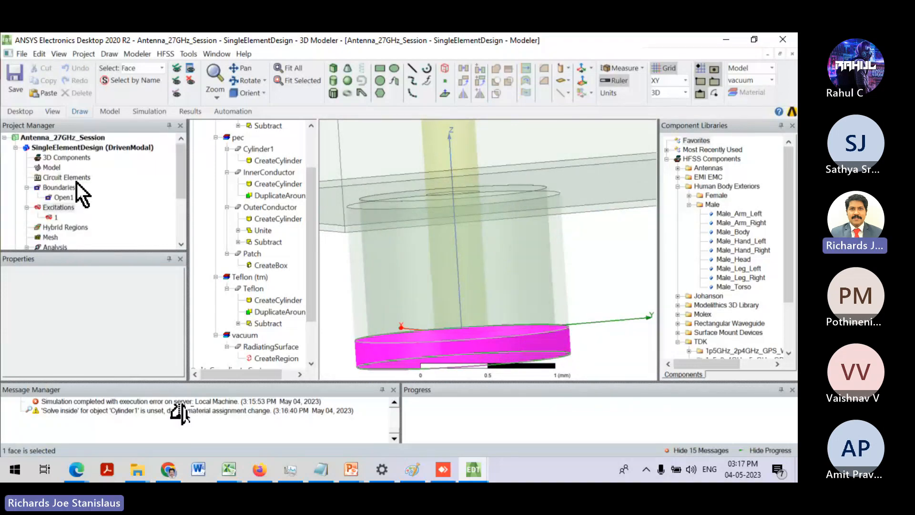
pyautogui.scroll(-1, 76, 182)
pyautogui.rightClick(57, 217)
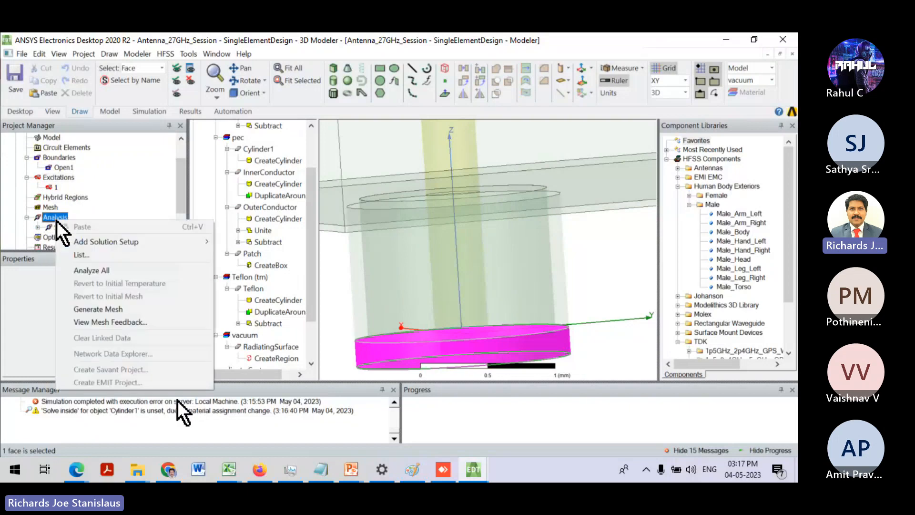
pyautogui.click(80, 271)
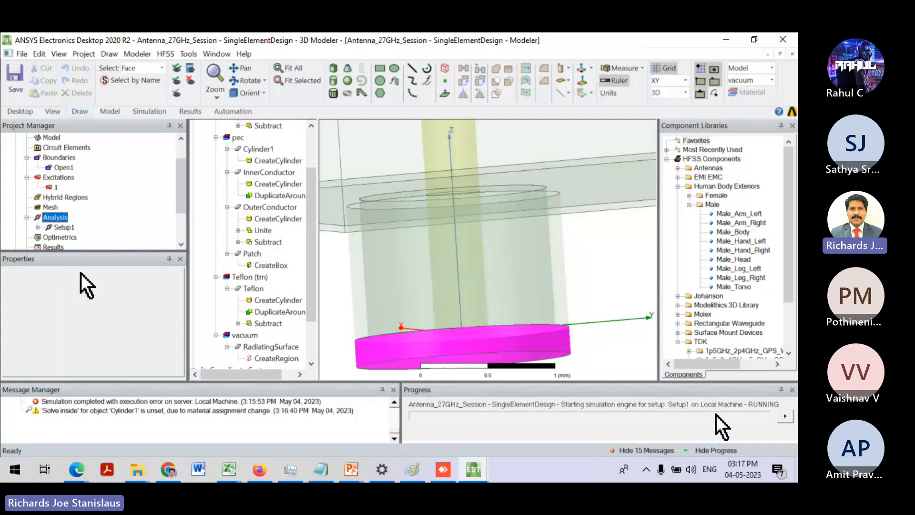
# - Review the frequency sweep settings under Setup1 without changing them
pyautogui.click(38, 227)
pyautogui.doubleClick(65, 237)
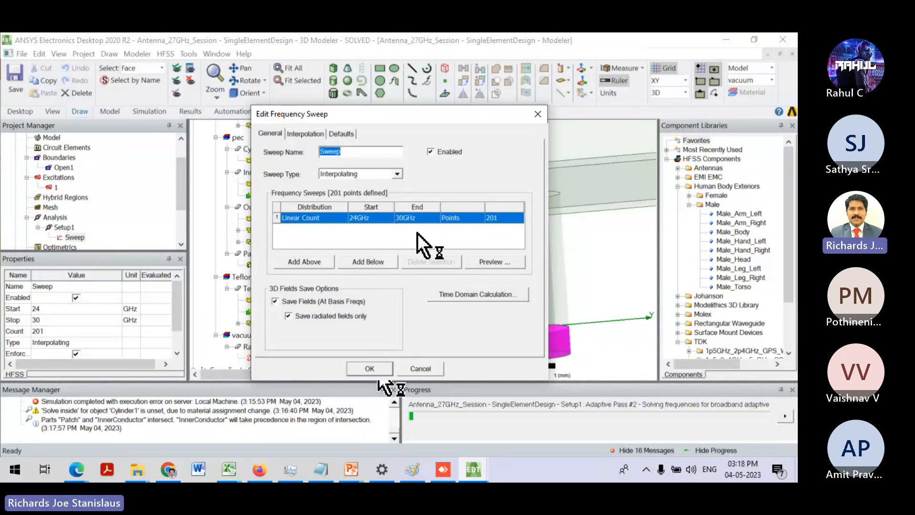
pyautogui.click(420, 370)
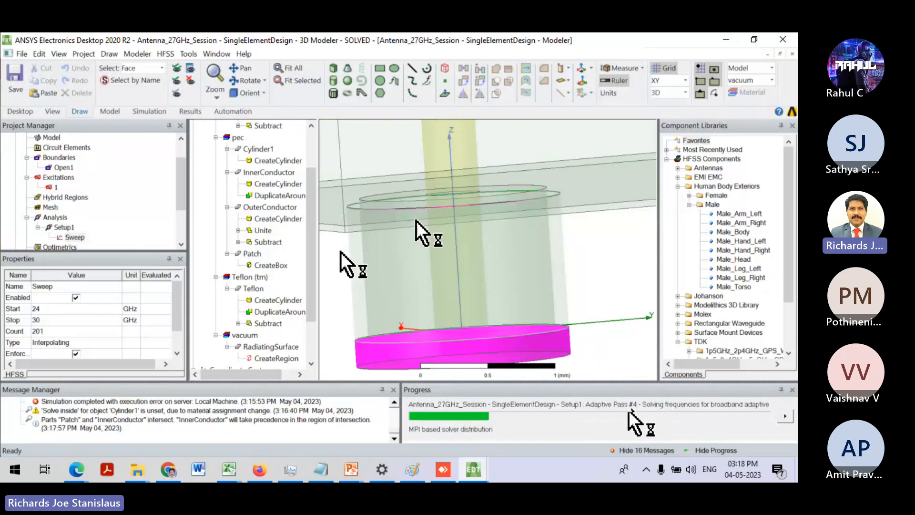
pyautogui.scroll(-2, 73, 227)
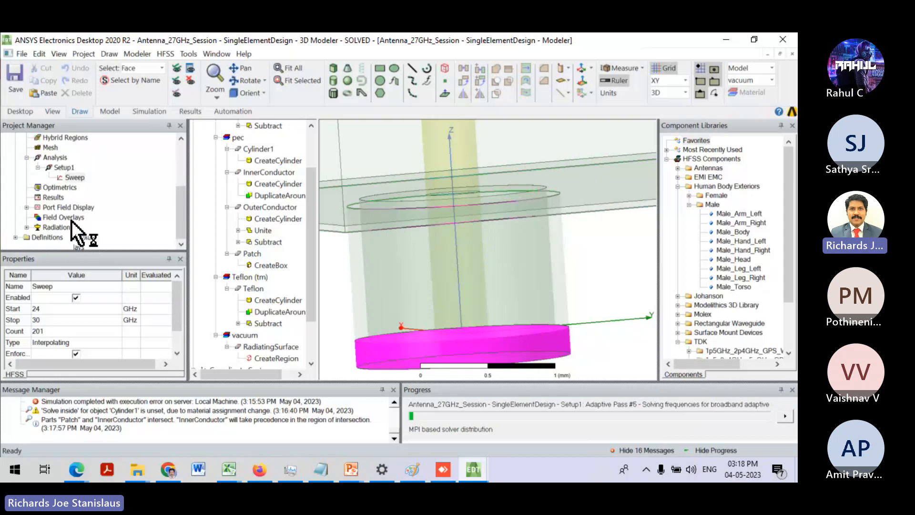
pyautogui.click(52, 197)
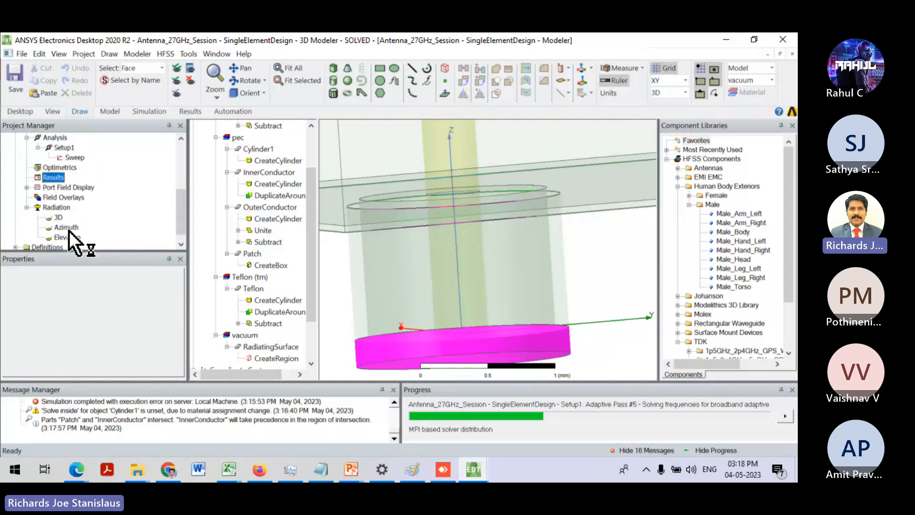
pyautogui.click(61, 197)
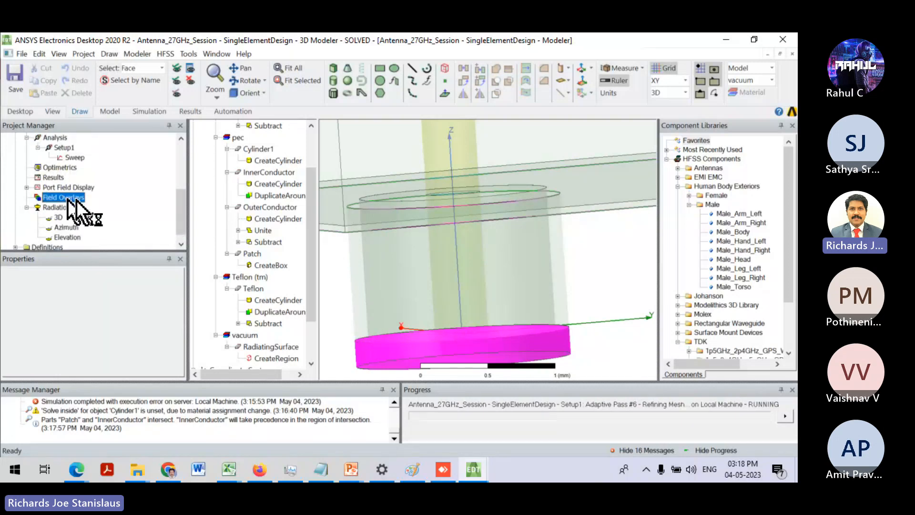
pyautogui.rightClick(52, 178)
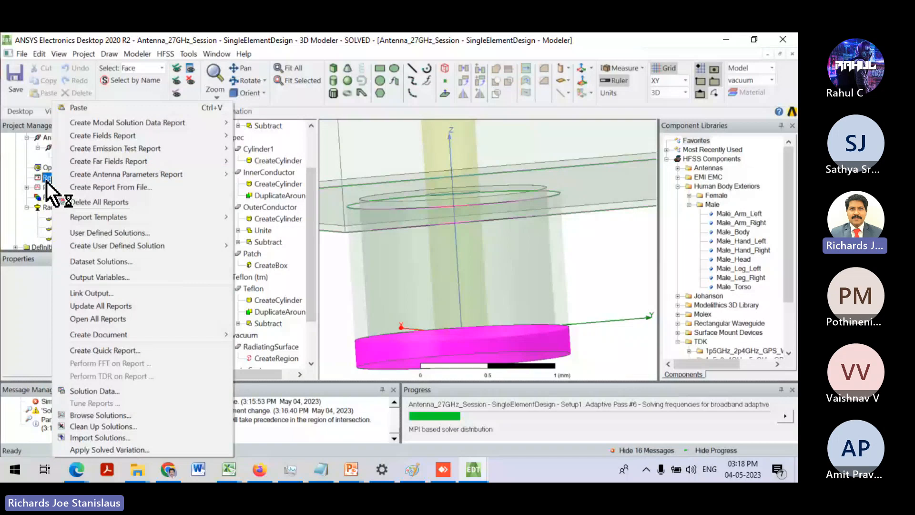
pyautogui.moveTo(184, 127)
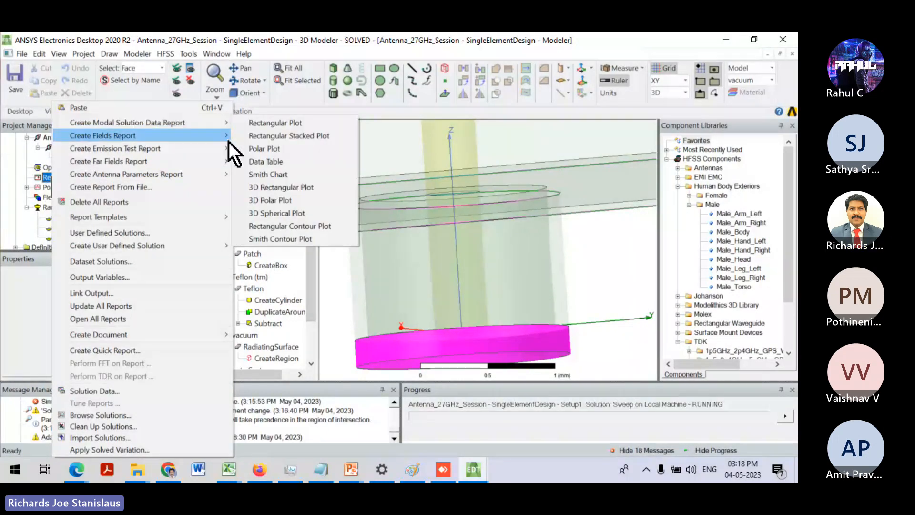
pyautogui.click(292, 203)
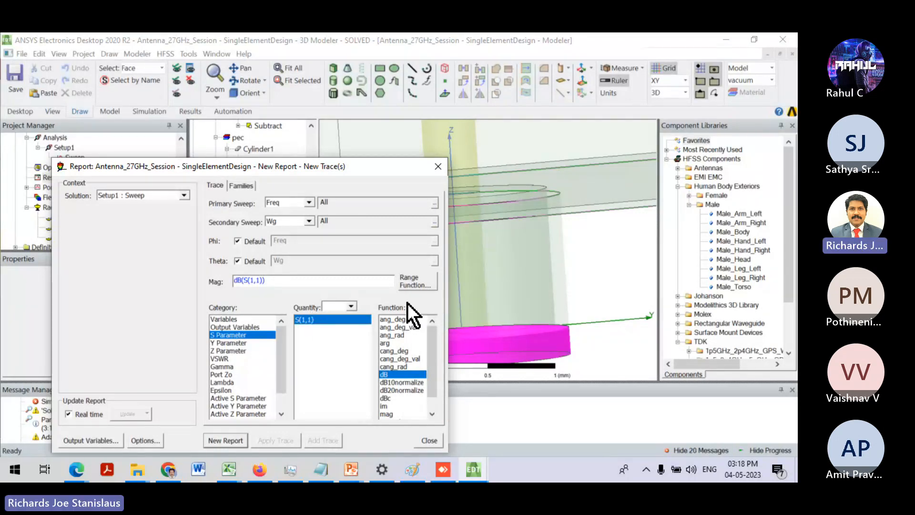
pyautogui.click(436, 167)
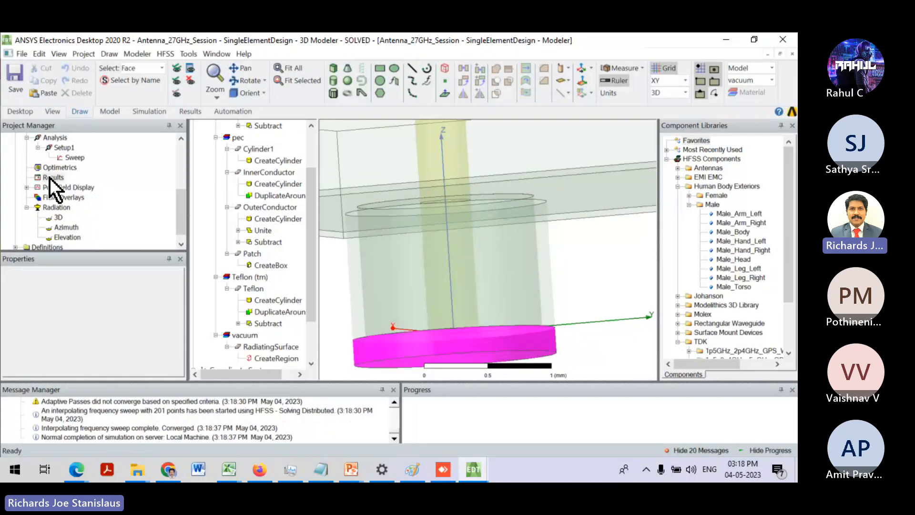
# - Create a rectangular modal solution data plot of dB(S(1,1)) against Freq for the Setup1 : Sweep solution
pyautogui.rightClick(47, 177)
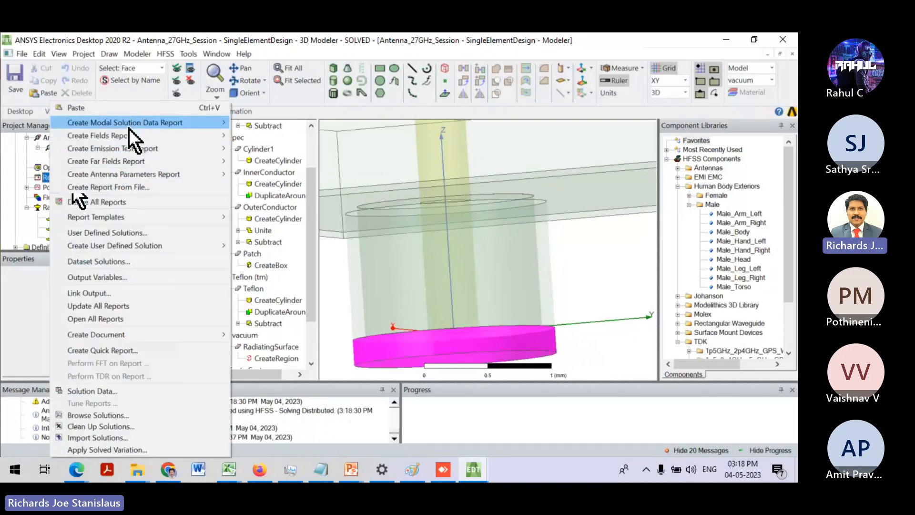
pyautogui.moveTo(128, 127)
pyautogui.click(257, 123)
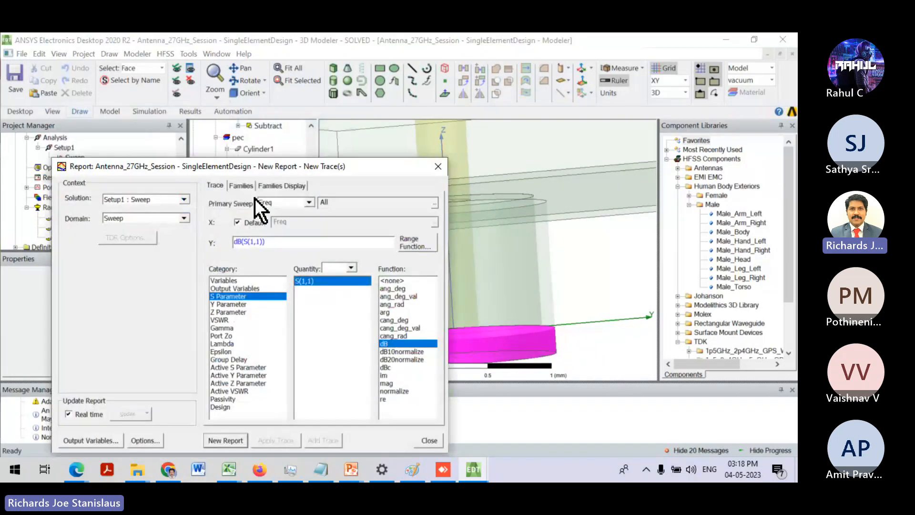
pyautogui.click(239, 186)
pyautogui.click(276, 187)
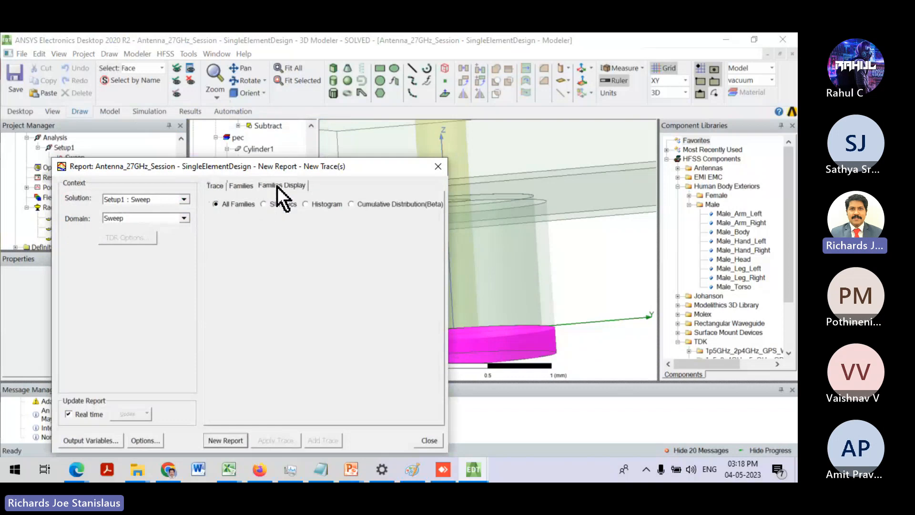
pyautogui.click(241, 186)
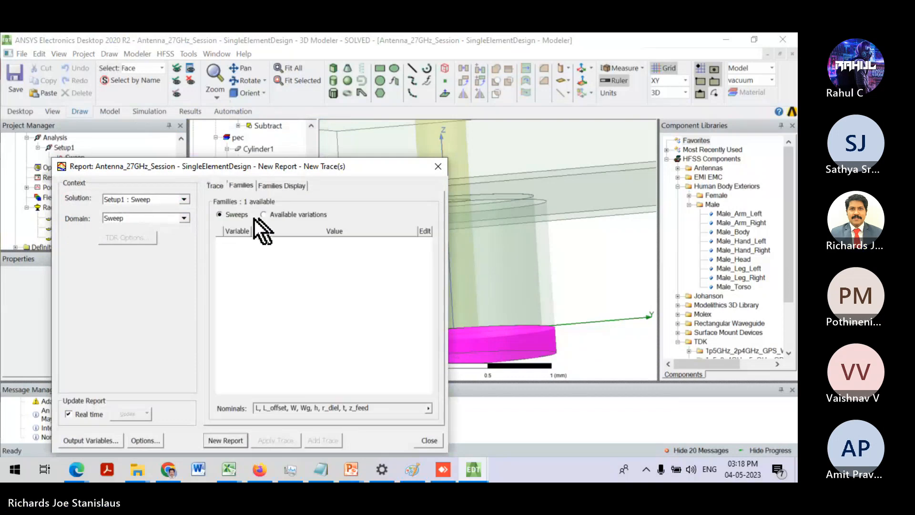
pyautogui.click(216, 186)
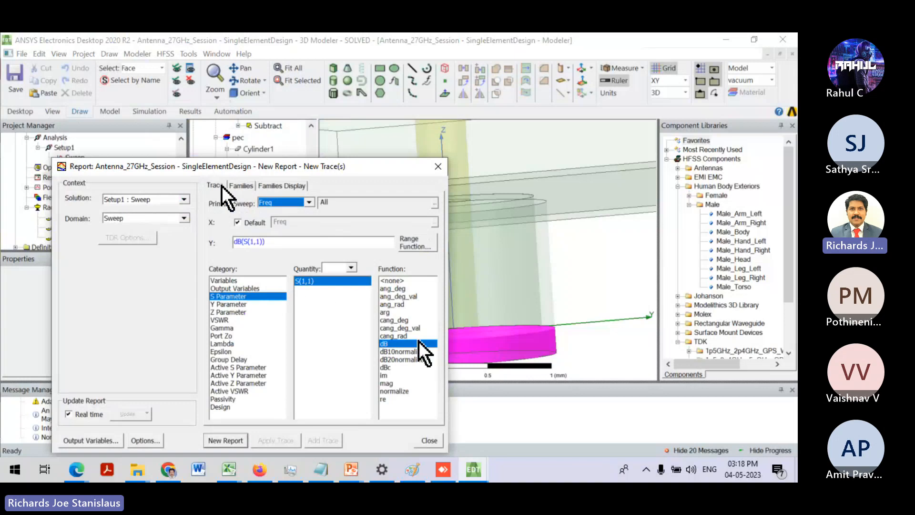
pyautogui.click(224, 441)
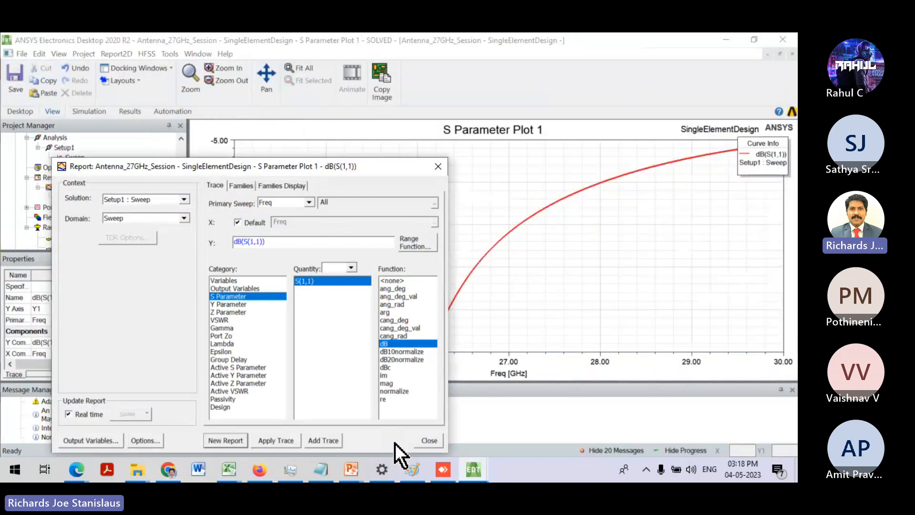
pyautogui.click(434, 442)
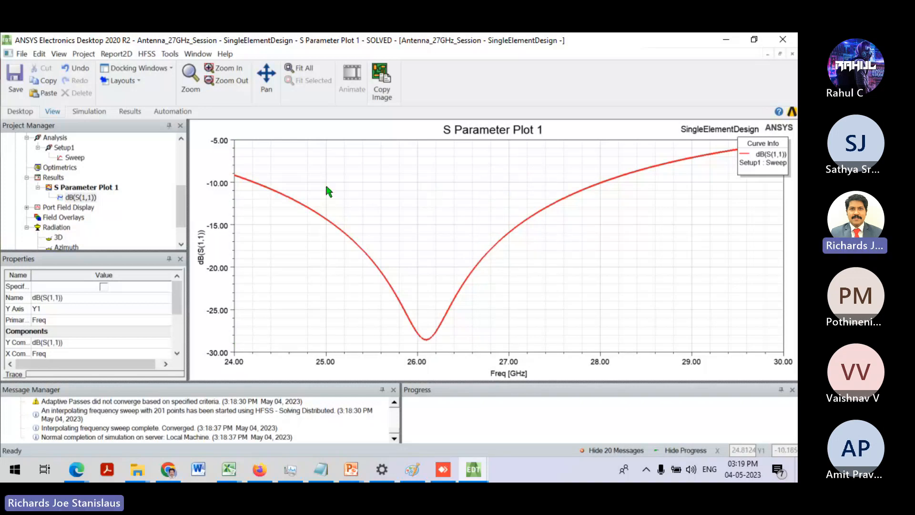
# - Add markers to the dB(S(1,1)) curve at its two -10 dB crossings, at about 24.21 GHz and 28.02 GHz
pyautogui.click(277, 195)
pyautogui.click(232, 133)
pyautogui.rightClick(342, 181)
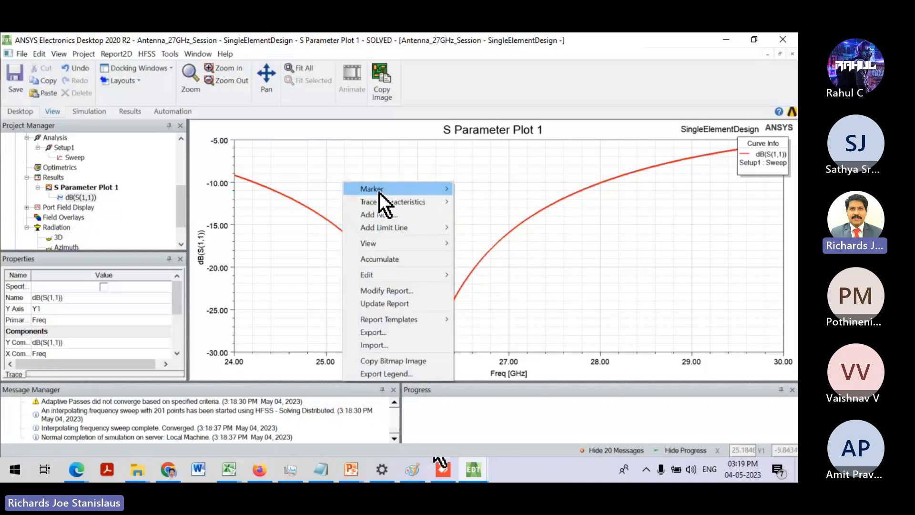
pyautogui.moveTo(379, 193)
pyautogui.click(509, 191)
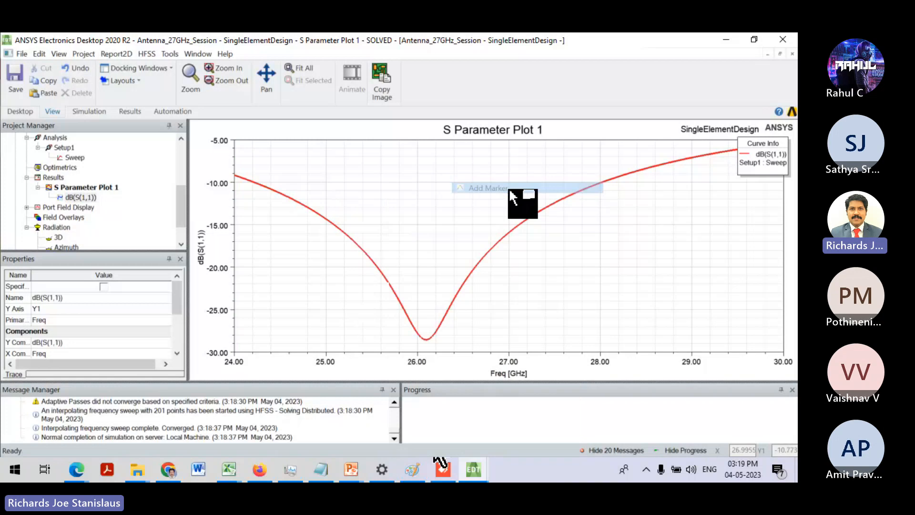
pyautogui.click(253, 182)
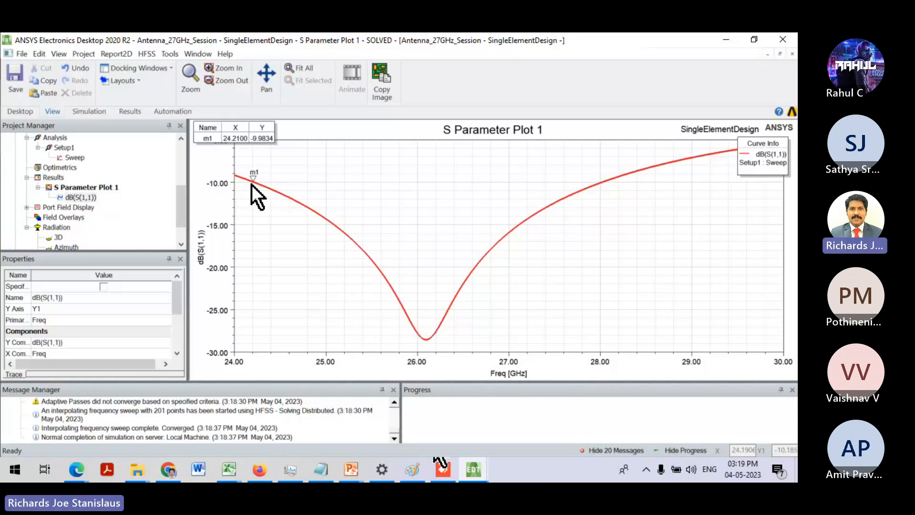
pyautogui.click(601, 181)
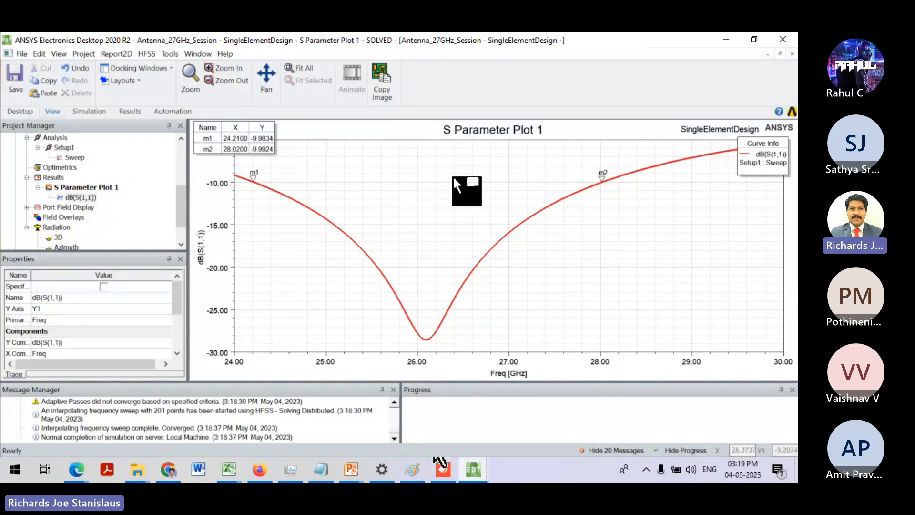
# - Add two more markers to the S11 curve, one near the resonance dip at about 26.01 GHz and one at 27 GHz
pyautogui.rightClick(471, 303)
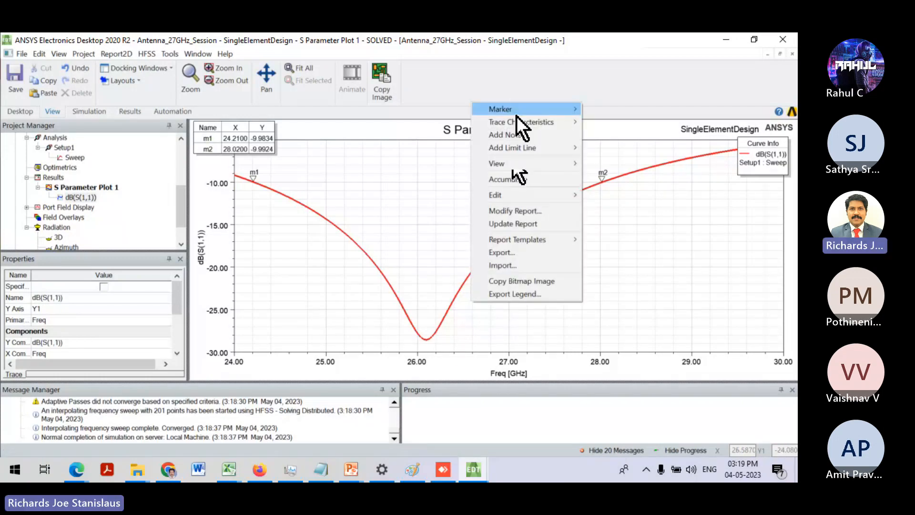
pyautogui.moveTo(516, 115)
pyautogui.click(618, 109)
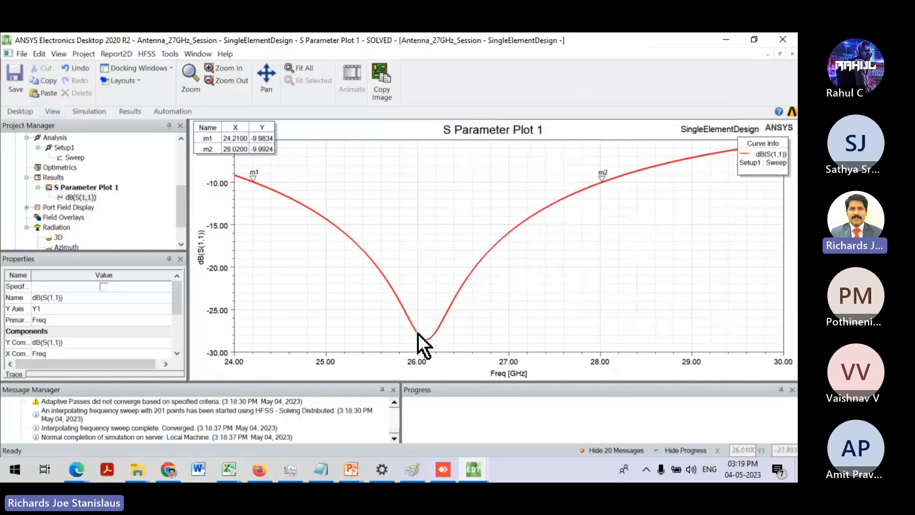
pyautogui.click(418, 335)
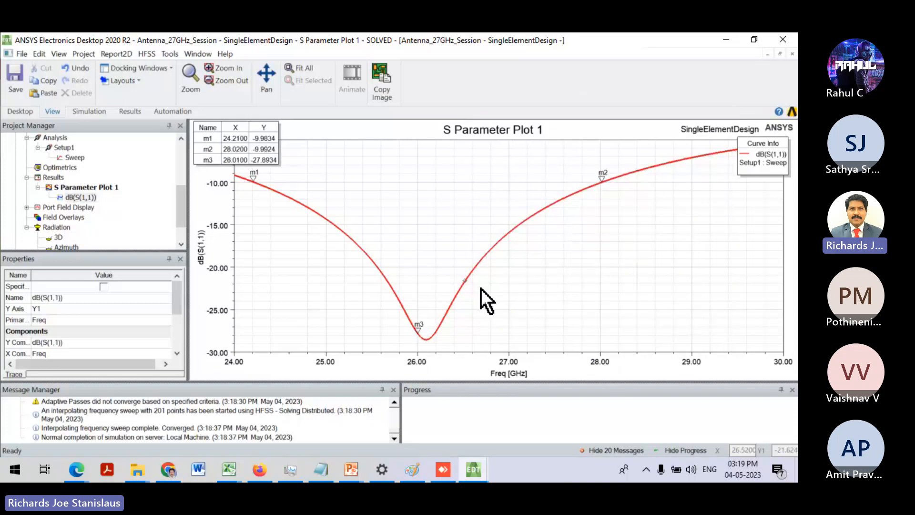
pyautogui.click(508, 231)
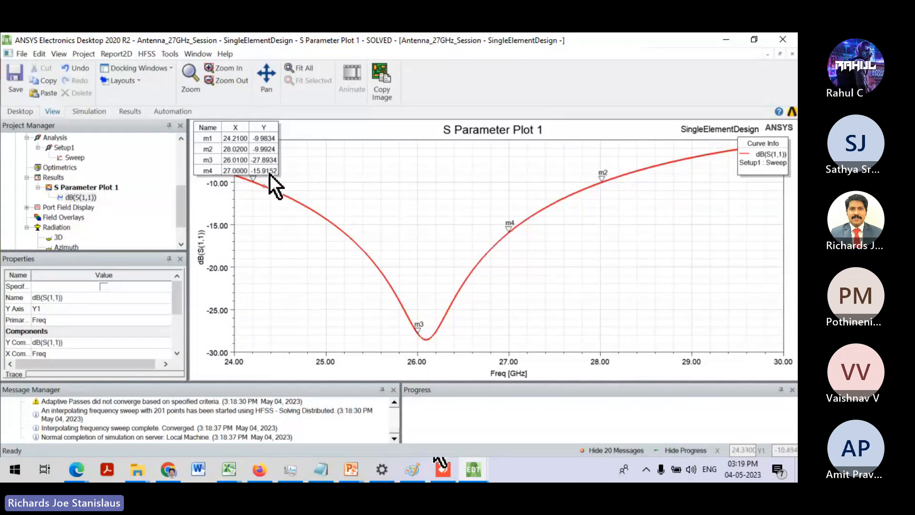
pyautogui.press('Escape')
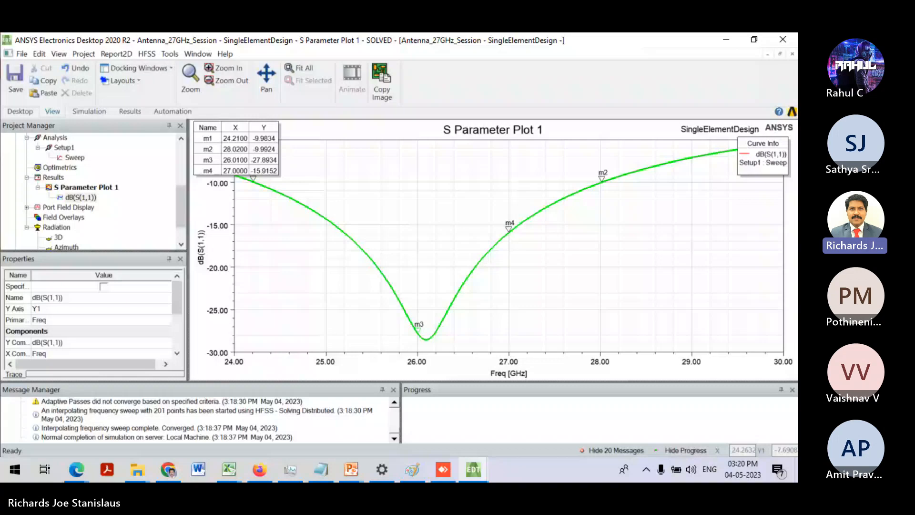
# - Return to the 3D model of SingleElementDesign and examine the patch, coaxial feed and PEC cylinder from several angles
pyautogui.click(90, 187)
pyautogui.scroll(4, 90, 172)
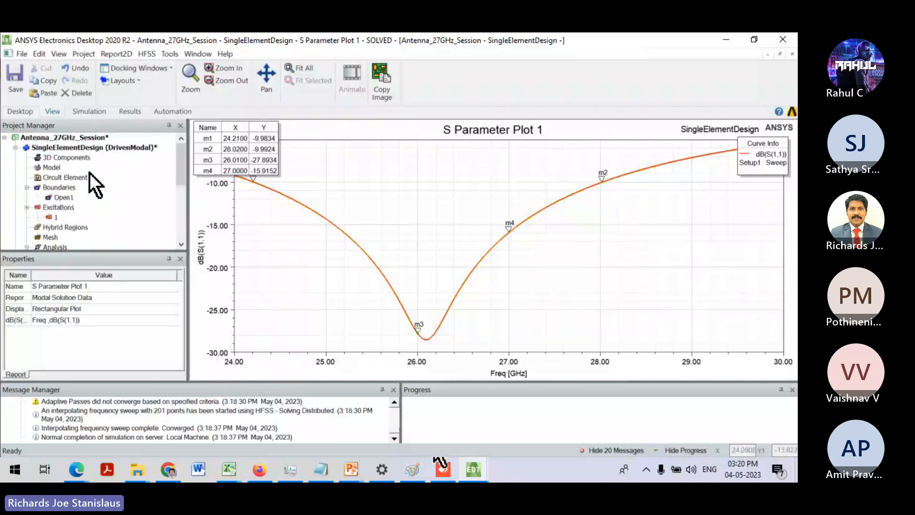
pyautogui.doubleClick(90, 148)
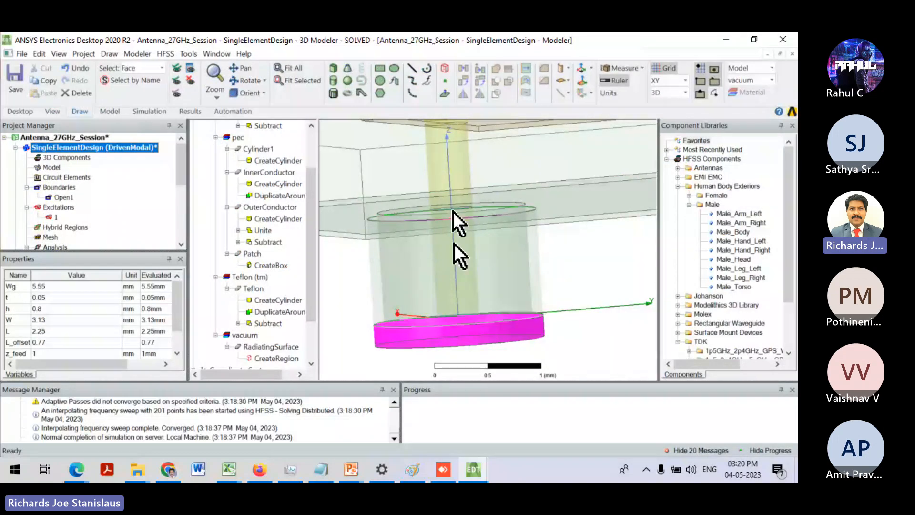
pyautogui.scroll(-4, 453, 211)
pyautogui.keyDown('alt'); pyautogui.moveTo(482, 217); pyautogui.dragTo(469, 217); pyautogui.keyUp('alt')
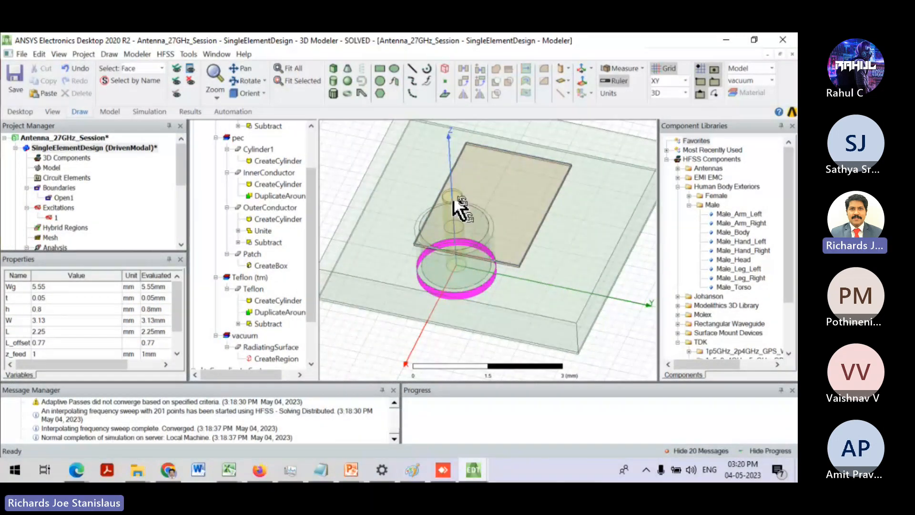
pyautogui.keyDown('alt'); pyautogui.moveTo(454, 200); pyautogui.dragTo(463, 169); pyautogui.keyUp('alt')
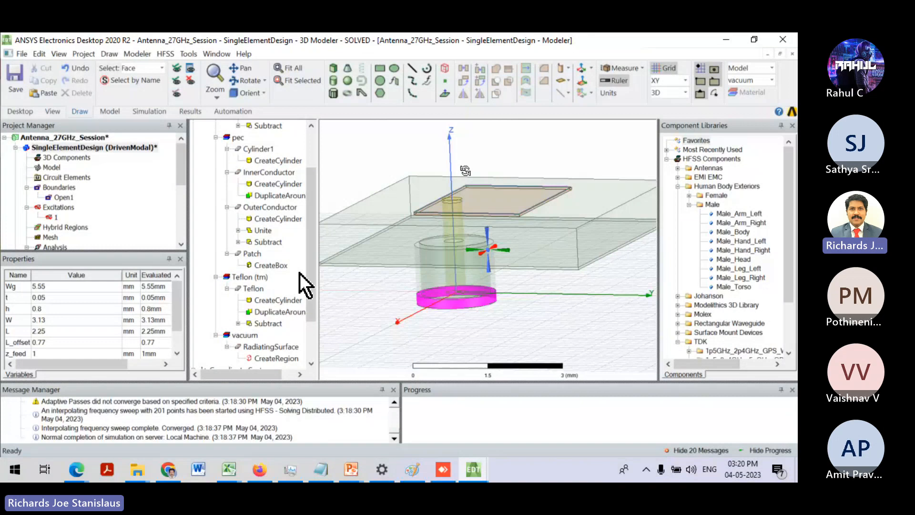
pyautogui.click(64, 148)
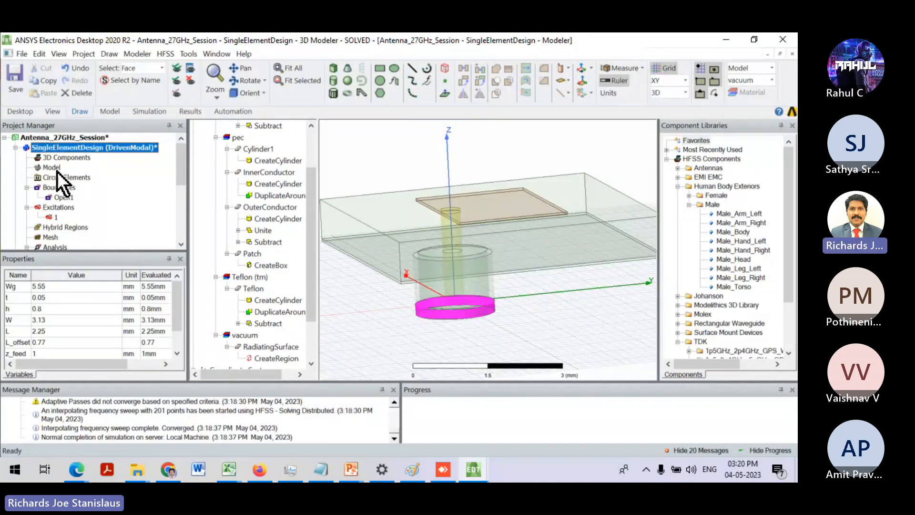
# - Create a 3D polar far-fields report of GainTotal at 27 GHz using the Setup1 : LastAdaptive solution and 3D geometry
pyautogui.scroll(-1, 56, 171)
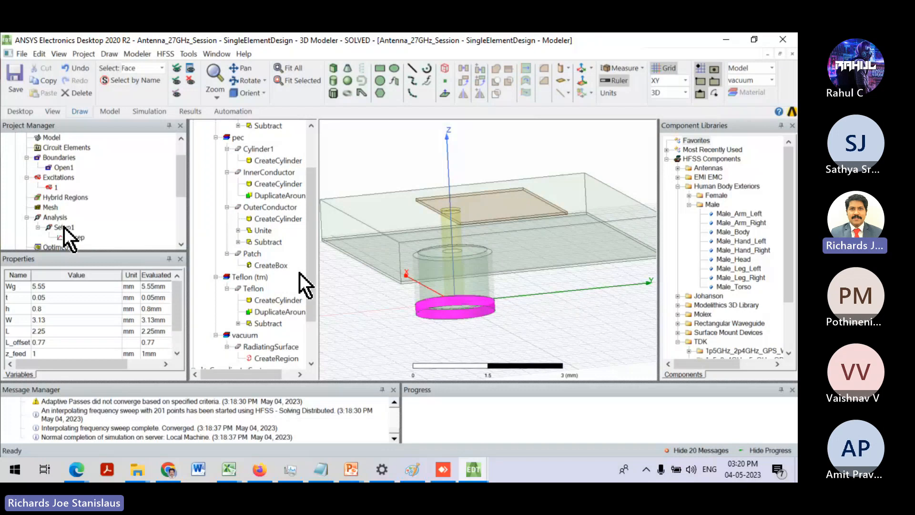
pyautogui.scroll(-1, 64, 228)
pyautogui.rightClick(58, 227)
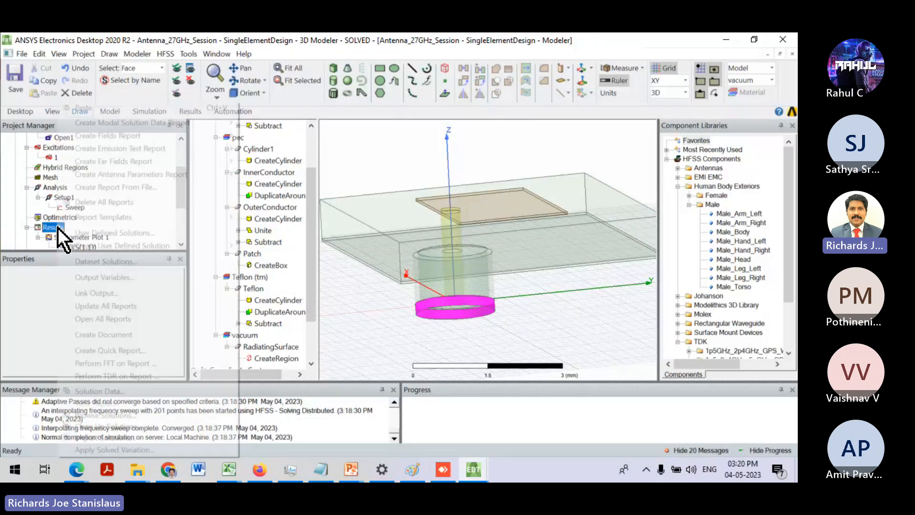
pyautogui.moveTo(125, 163)
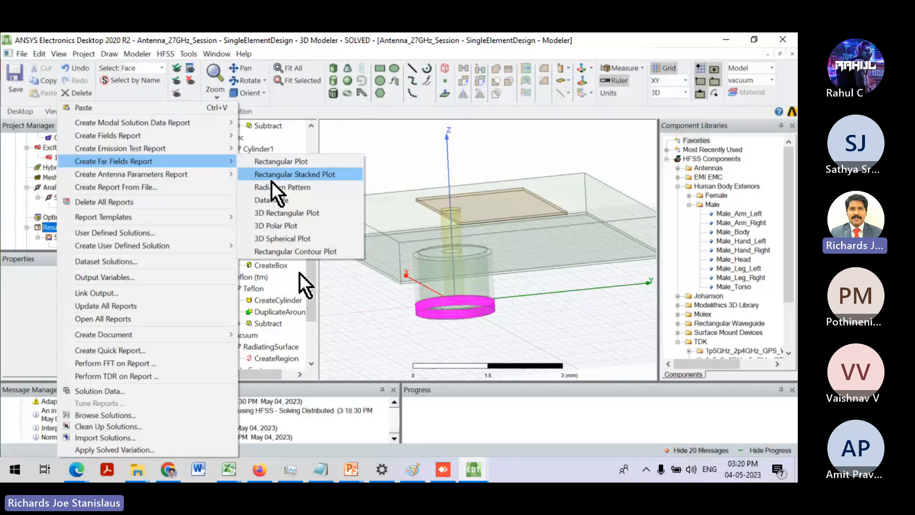
pyautogui.click(273, 226)
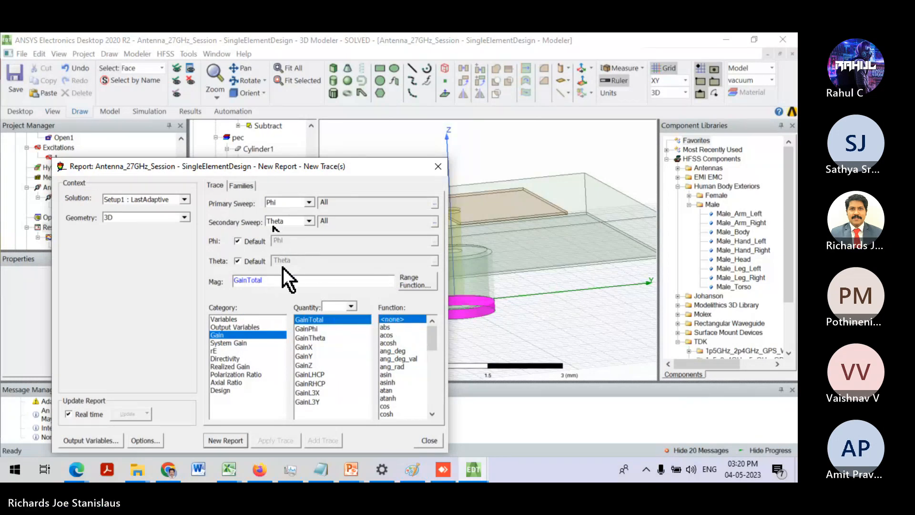
pyautogui.click(241, 185)
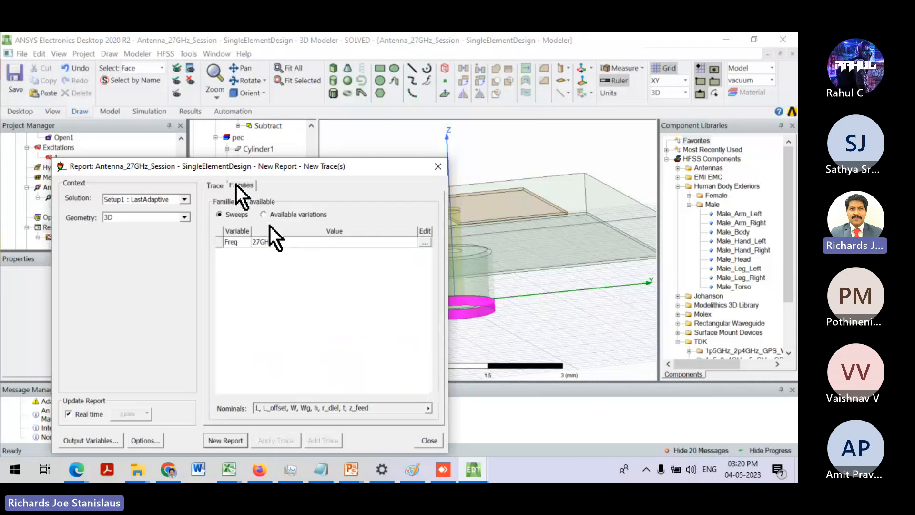
pyautogui.click(424, 243)
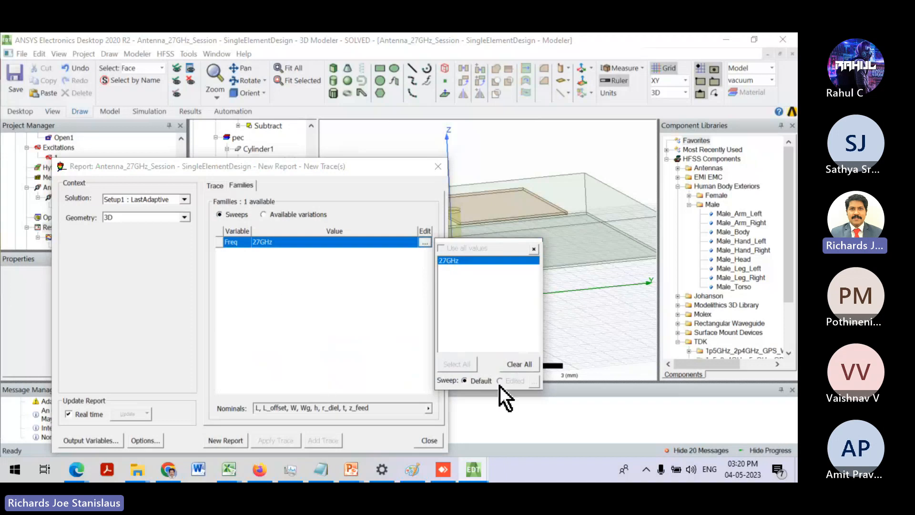
pyautogui.click(226, 441)
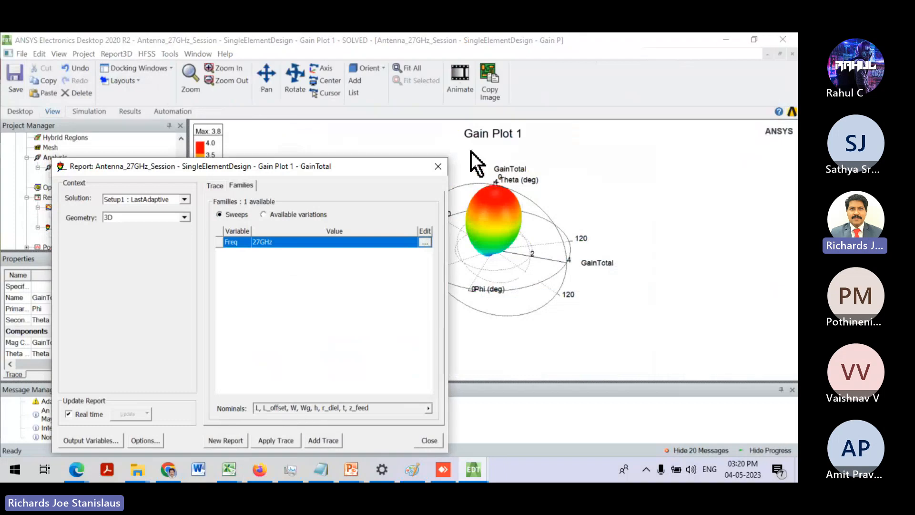
pyautogui.click(438, 167)
# - Return from the gain plot to the SingleElementDesign 3D model and save the project
pyautogui.moveTo(491, 235); pyautogui.dragTo(550, 195)
pyautogui.moveTo(482, 200); pyautogui.dragTo(539, 202)
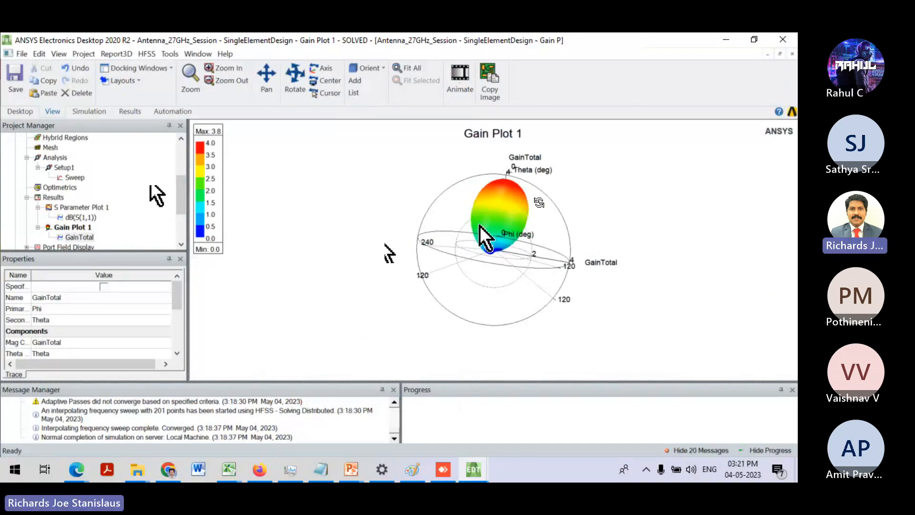
pyautogui.moveTo(519, 201); pyautogui.dragTo(442, 231)
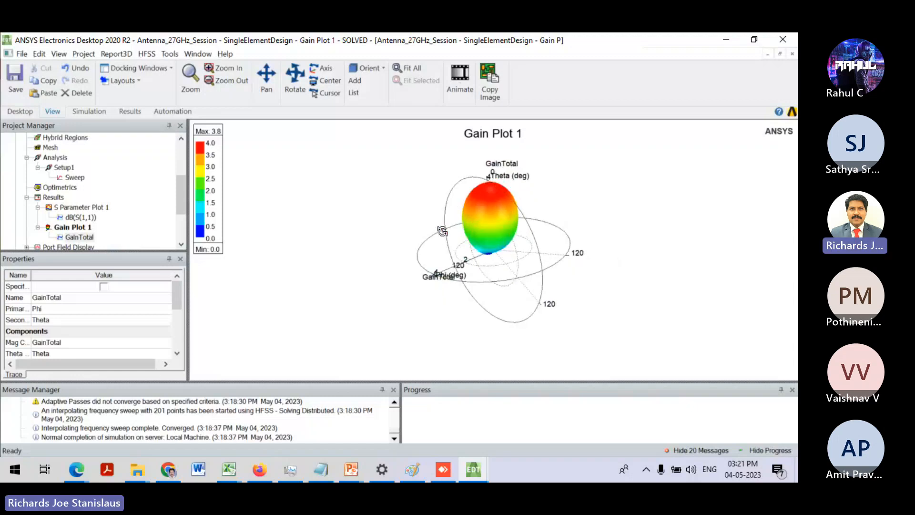
pyautogui.scroll(5, 91, 200)
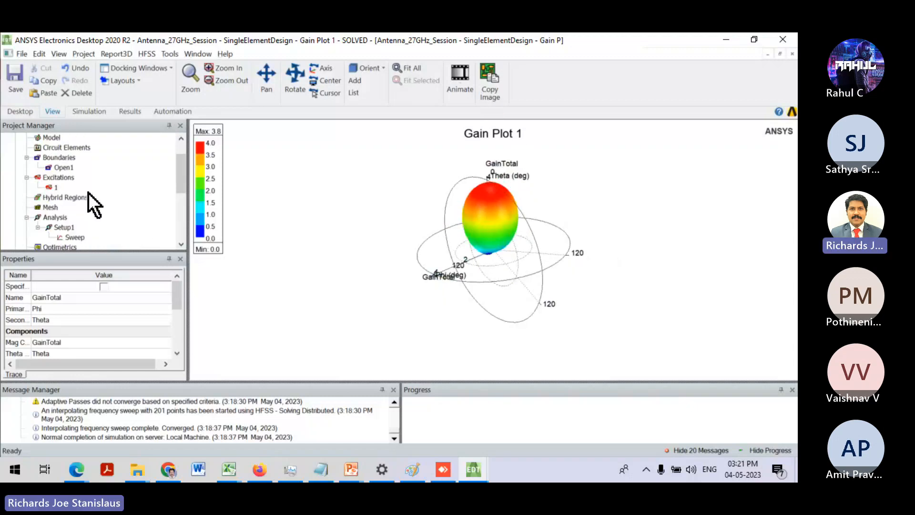
pyautogui.click(78, 147)
pyautogui.doubleClick(78, 148)
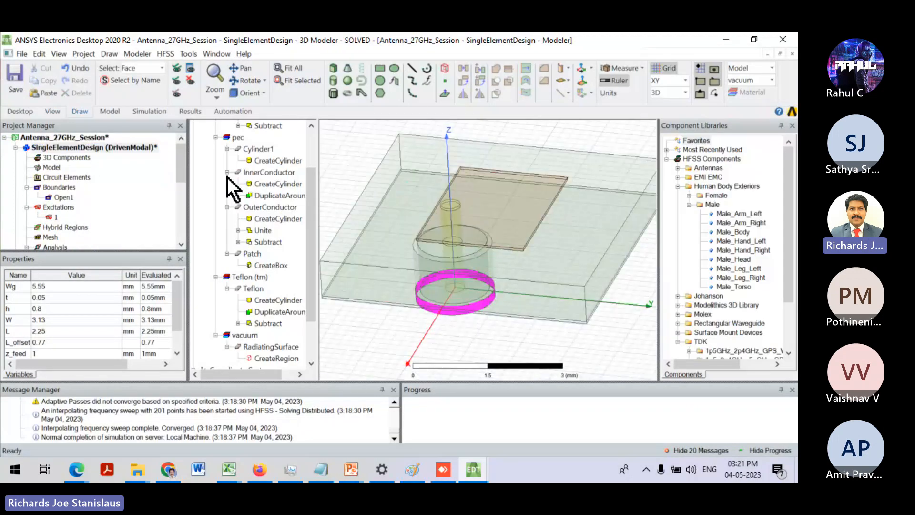
pyautogui.hotkey('ctrl', 's')
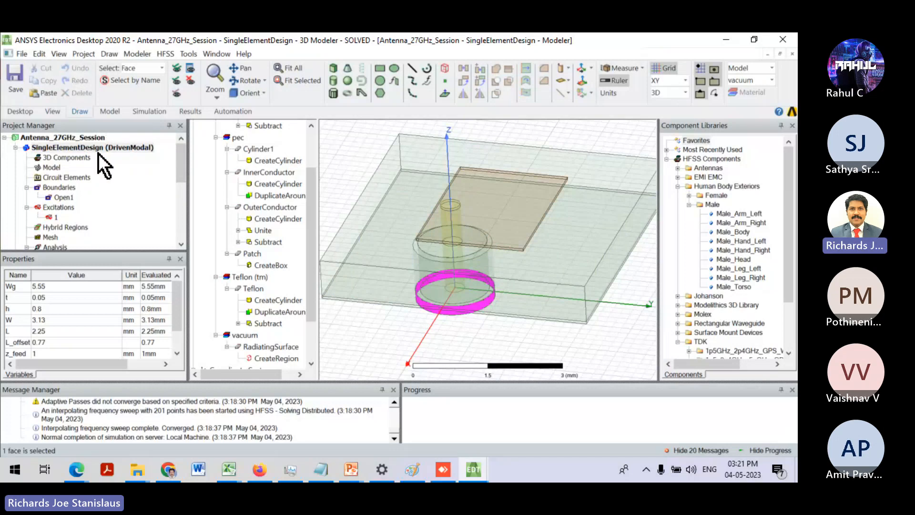
# - Create a second 3D polar far-fields report showing GainTotal with the dB function applied
pyautogui.scroll(-2, 98, 155)
pyautogui.scroll(-2, 97, 157)
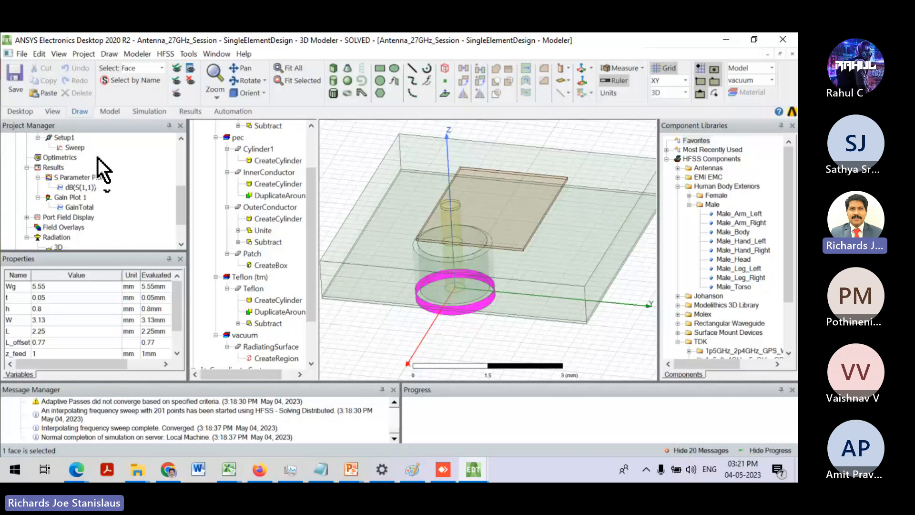
pyautogui.rightClick(61, 168)
pyautogui.moveTo(120, 174)
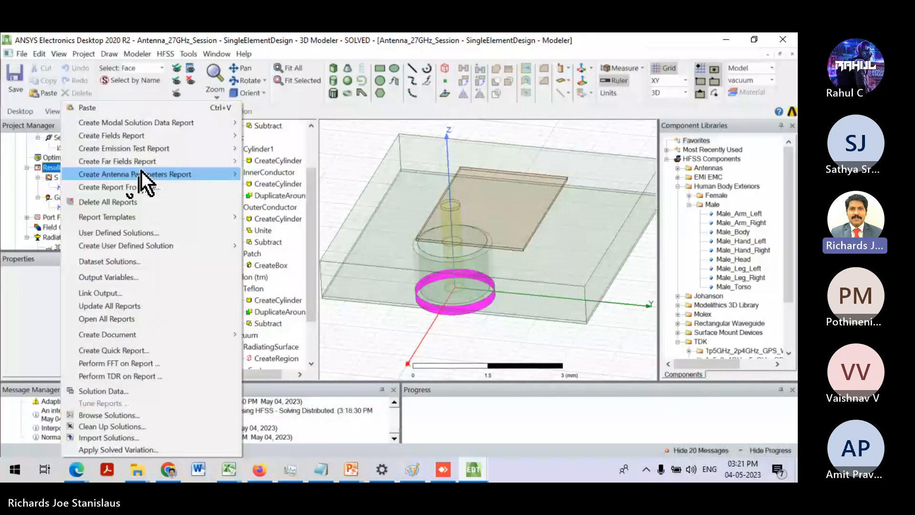
pyautogui.moveTo(143, 161)
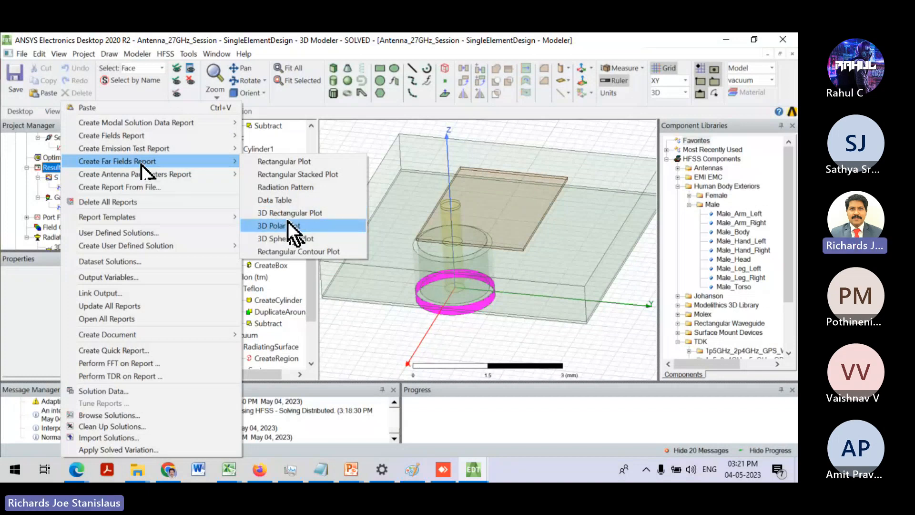
pyautogui.click(288, 225)
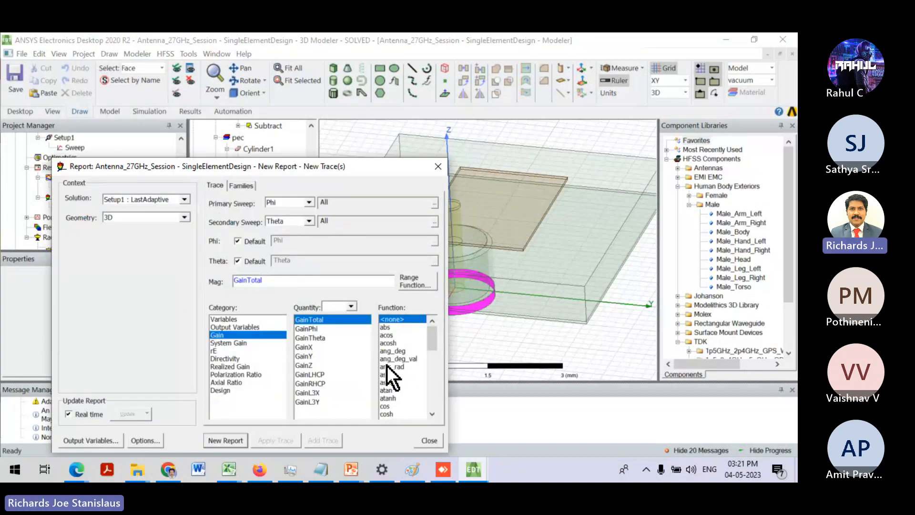
pyautogui.scroll(-3, 387, 365)
pyautogui.click(386, 366)
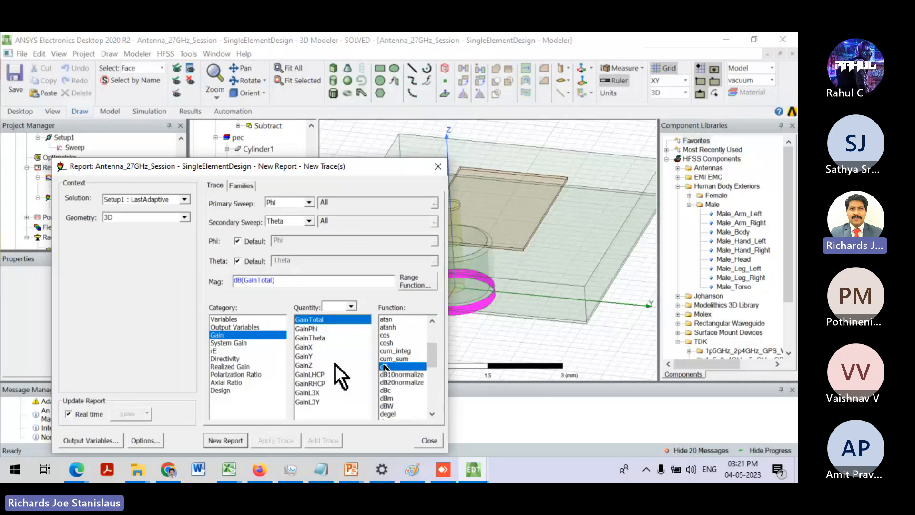
pyautogui.click(231, 441)
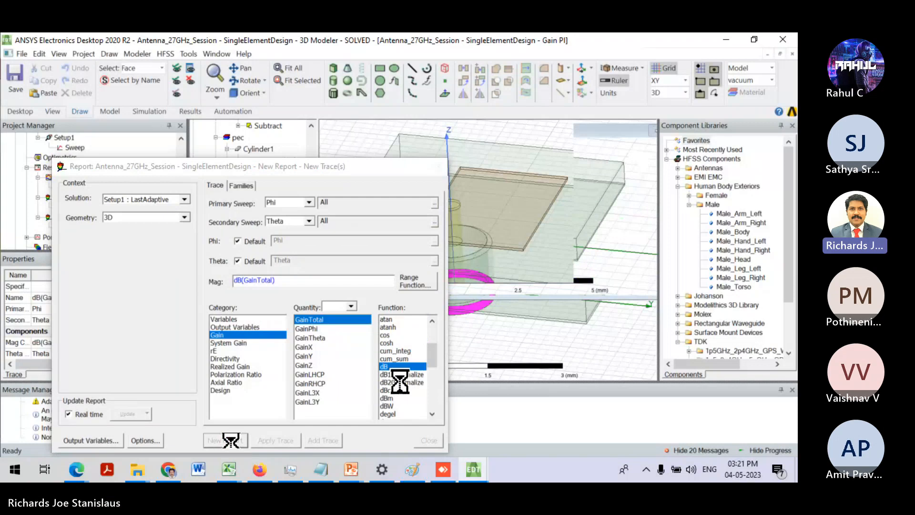
pyautogui.click(432, 442)
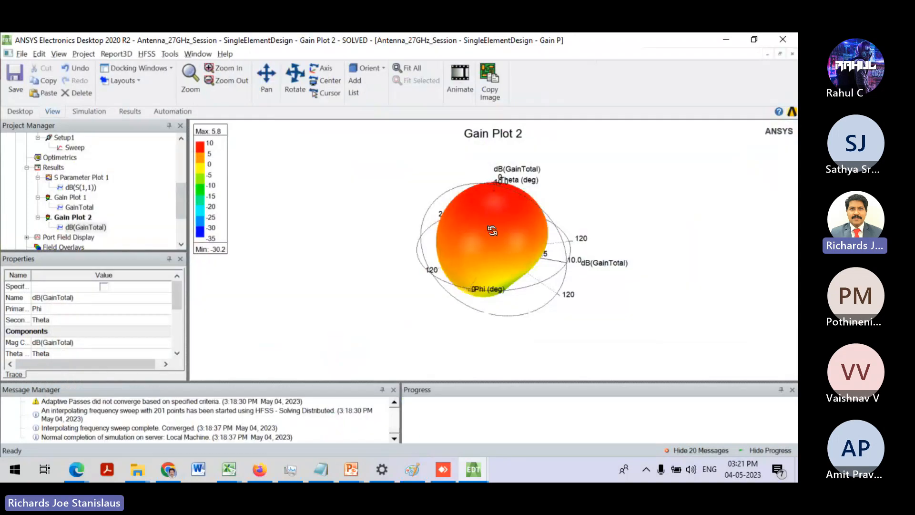
pyautogui.keyDown('alt'); pyautogui.moveTo(492, 230); pyautogui.dragTo(578, 192); pyautogui.keyUp('alt')
pyautogui.keyDown('alt'); pyautogui.doubleClick(257, 139); pyautogui.keyUp('alt')
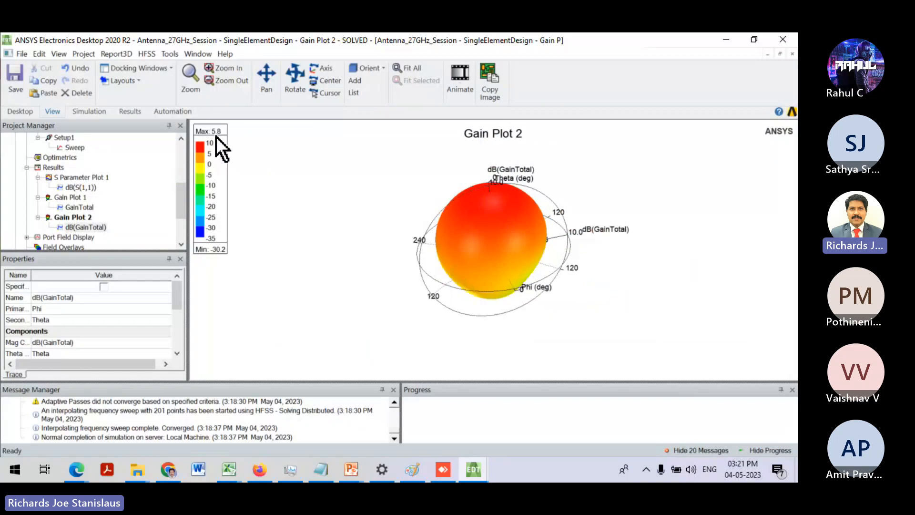
# - Switch to the AntennaWorkshop PowerPoint presentation and highlight the moderate directivity text on the Advantages and Disadvantages slide
pyautogui.moveTo(352, 470)
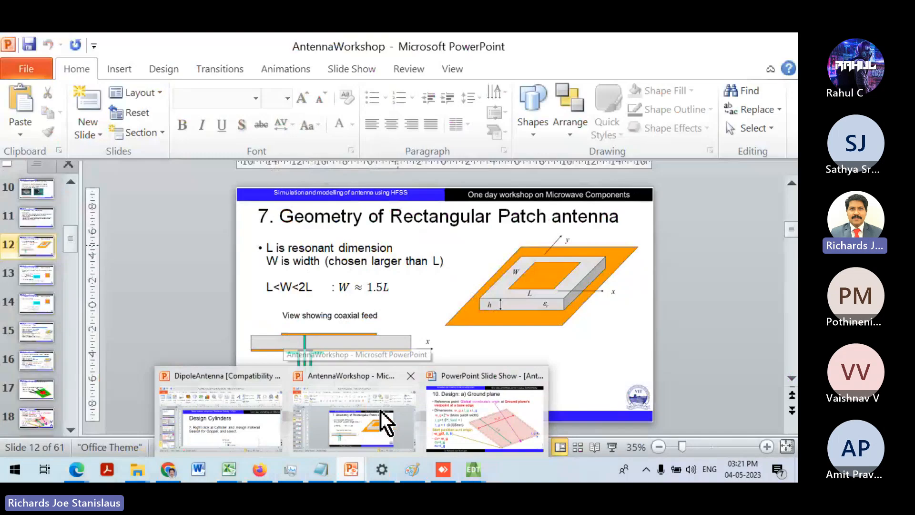
pyautogui.click(381, 414)
pyautogui.scroll(1, 399, 319)
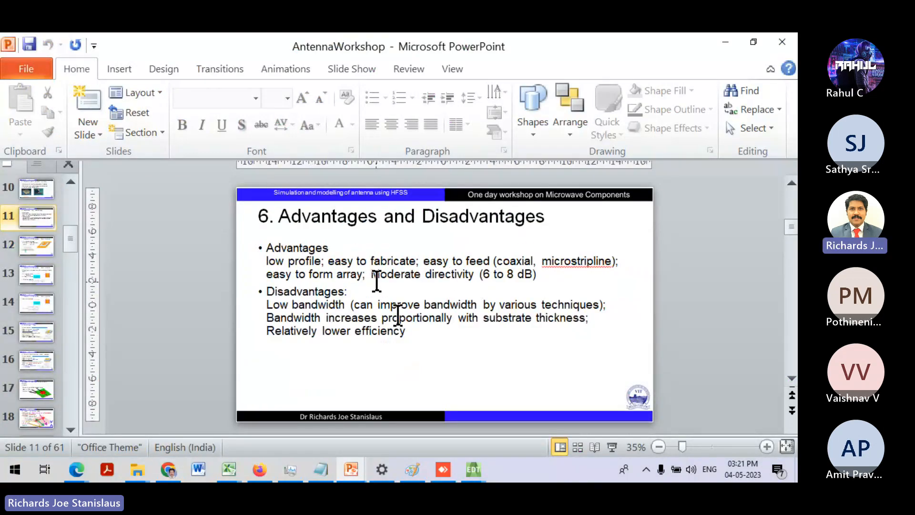
pyautogui.moveTo(372, 275); pyautogui.dragTo(539, 275)
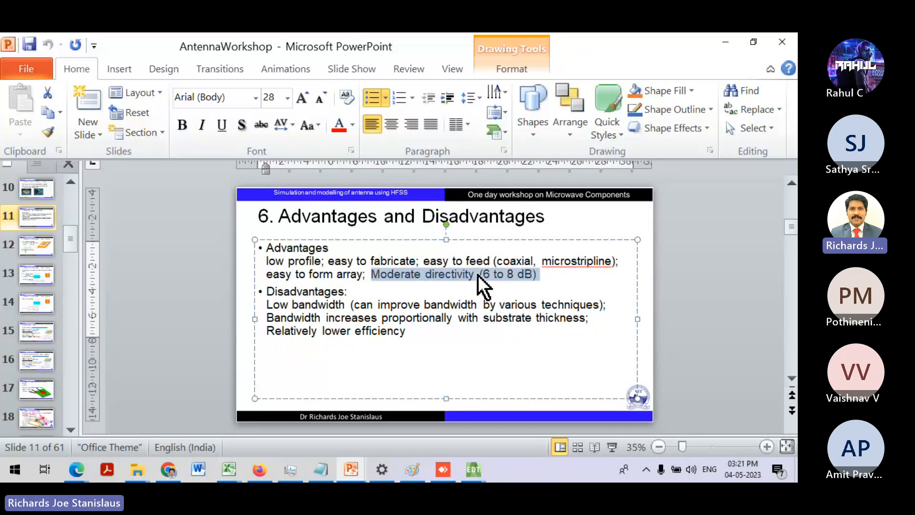
pyautogui.click(725, 42)
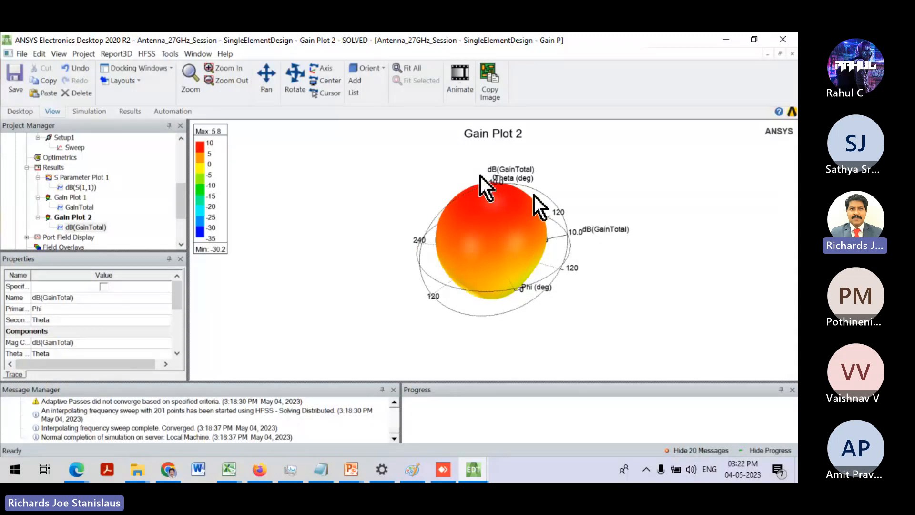
pyautogui.scroll(4, 124, 219)
pyautogui.click(99, 148)
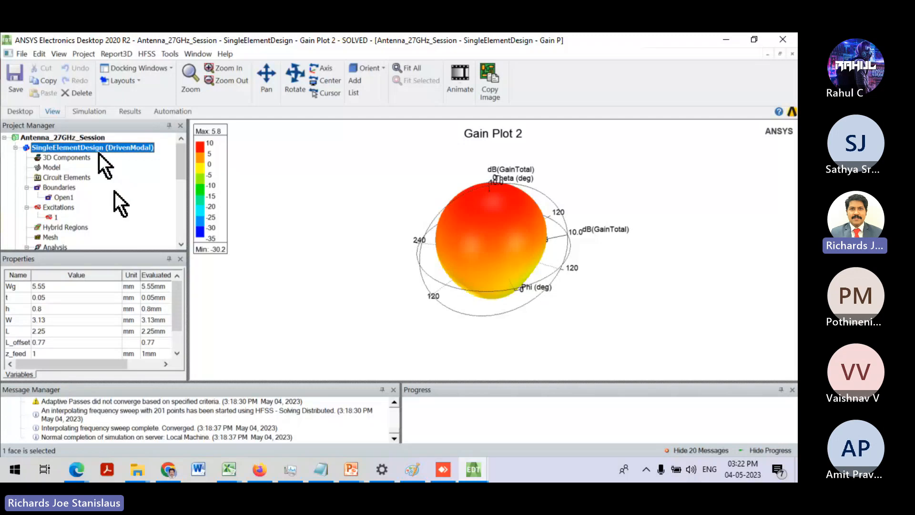
pyautogui.scroll(-1, 85, 229)
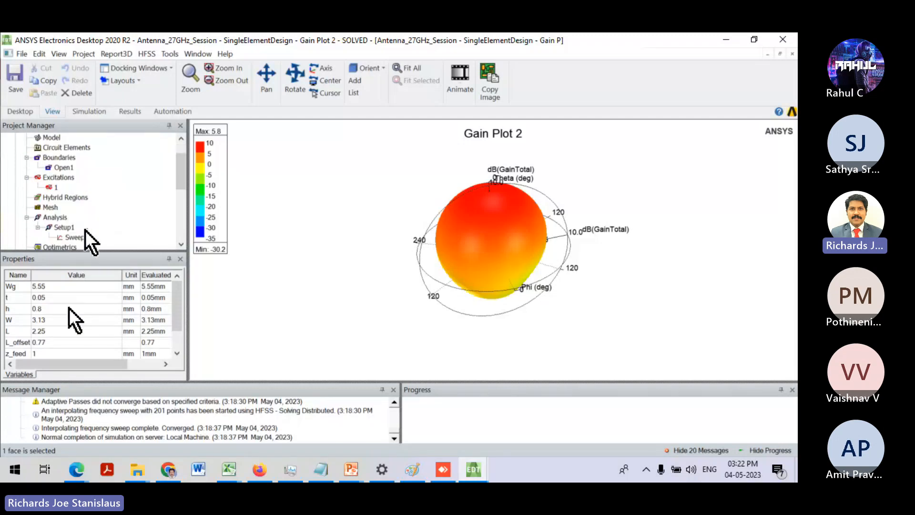
pyautogui.scroll(-1, 85, 230)
pyautogui.rightClick(53, 217)
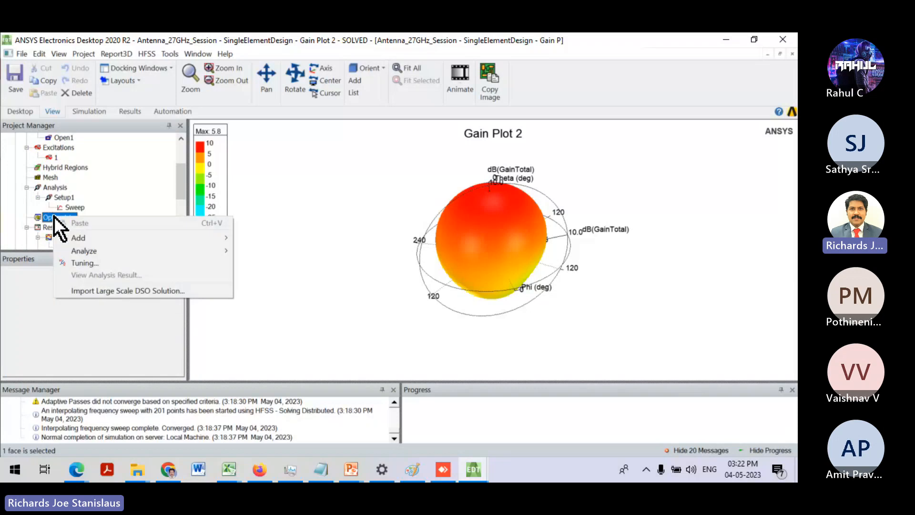
pyautogui.moveTo(67, 233)
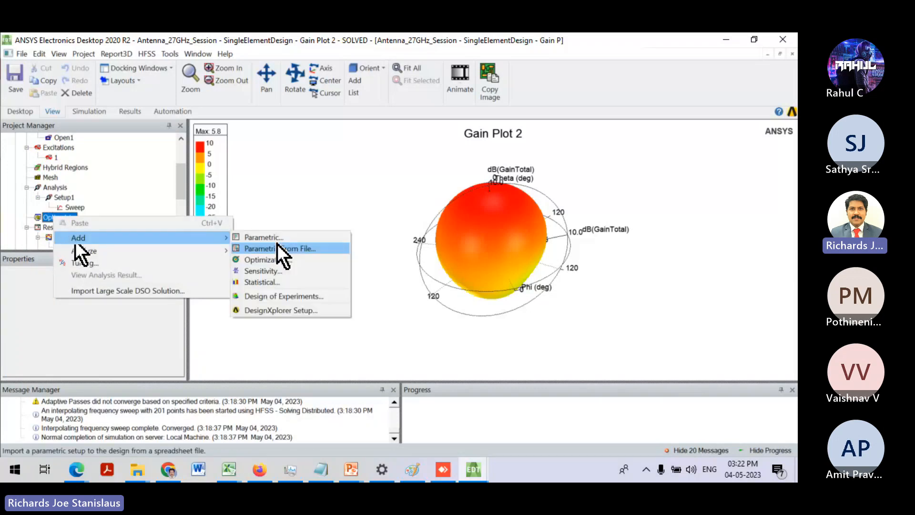
pyautogui.click(276, 238)
pyautogui.click(546, 142)
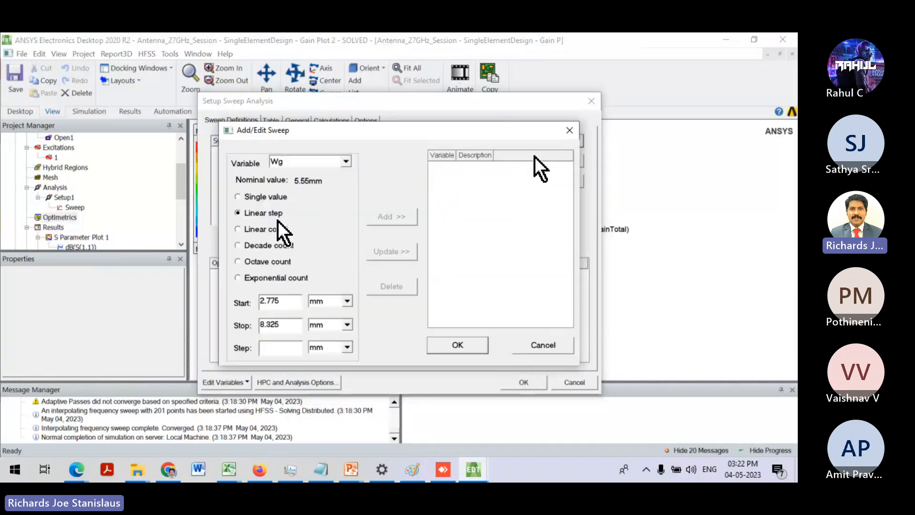
pyautogui.click(317, 162)
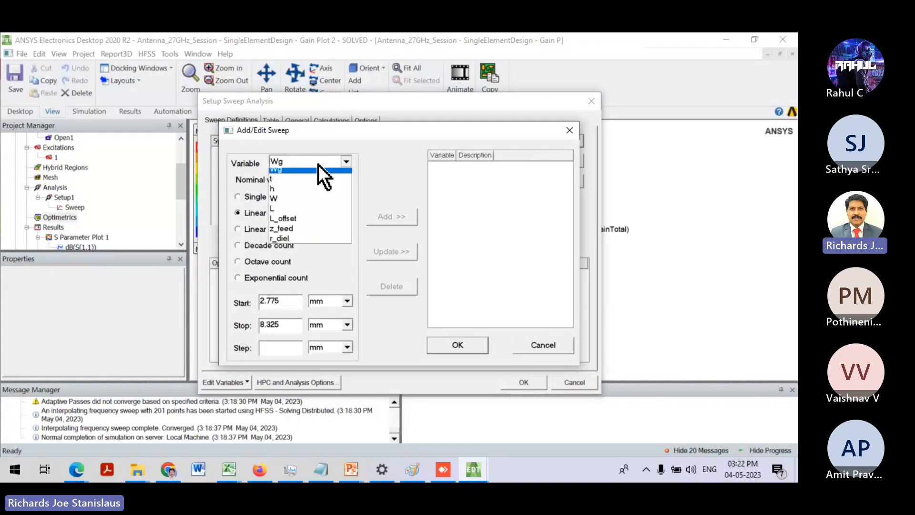
pyautogui.click(304, 225)
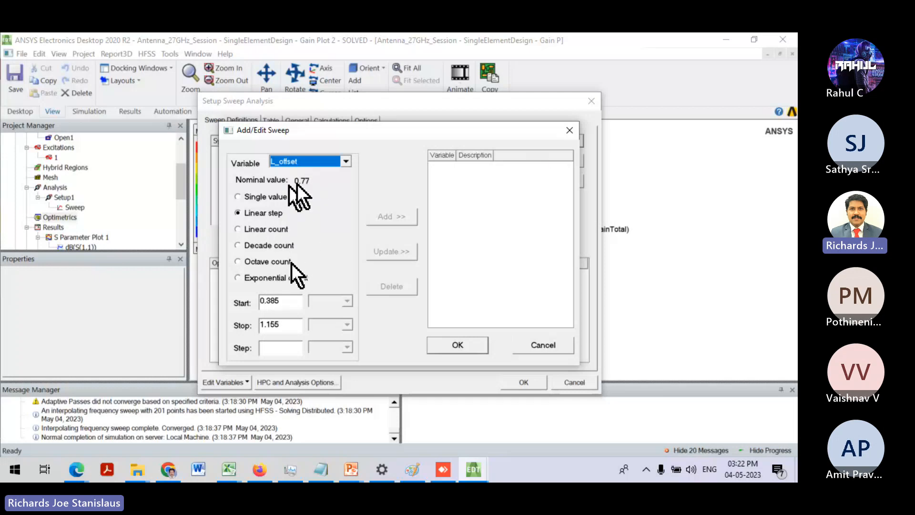
pyautogui.click(529, 350)
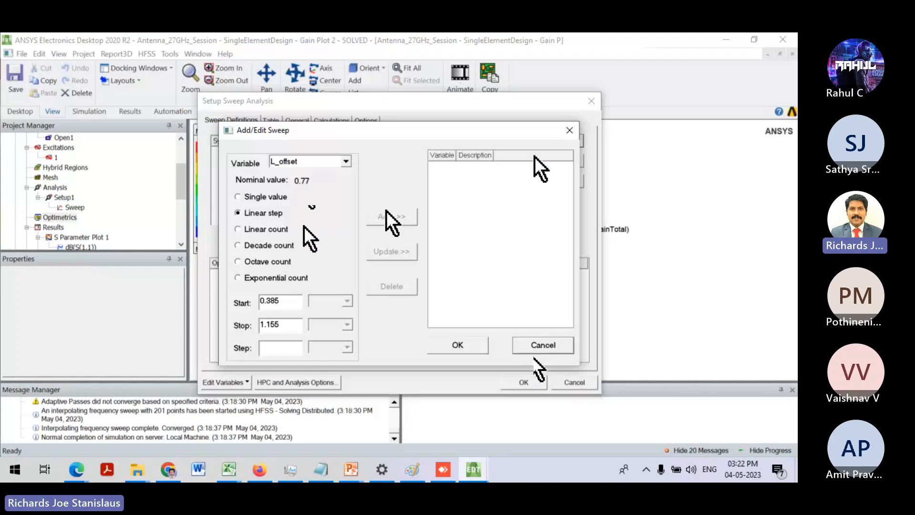
pyautogui.click(346, 162)
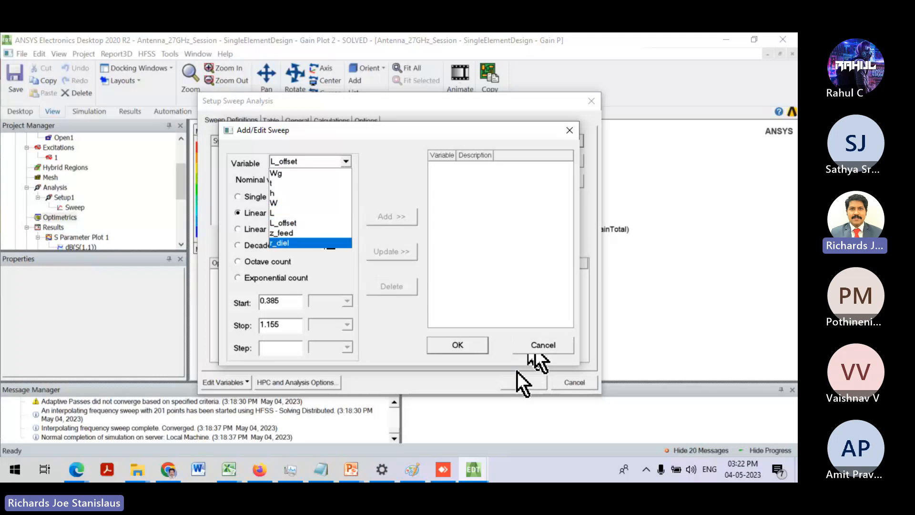
pyautogui.click(539, 353)
pyautogui.click(539, 348)
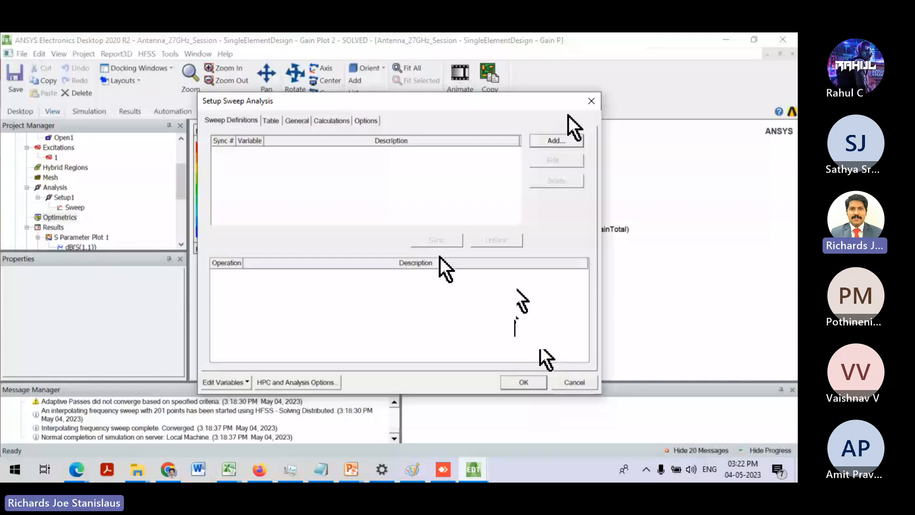
# - Set up a far-fields radiation pattern report of GainTotal with the dB function, using Setup1 : LastAdaptive and 3D geometry
pyautogui.click(85, 147)
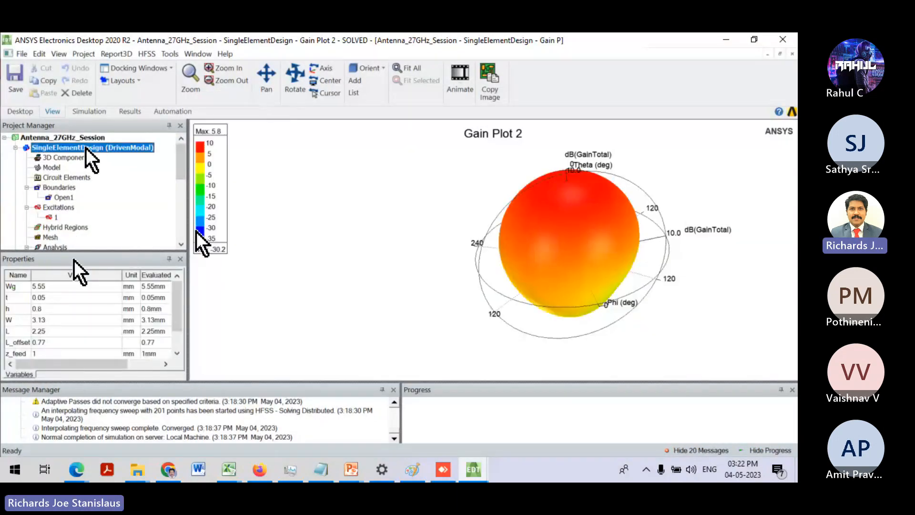
pyautogui.scroll(-4, 96, 222)
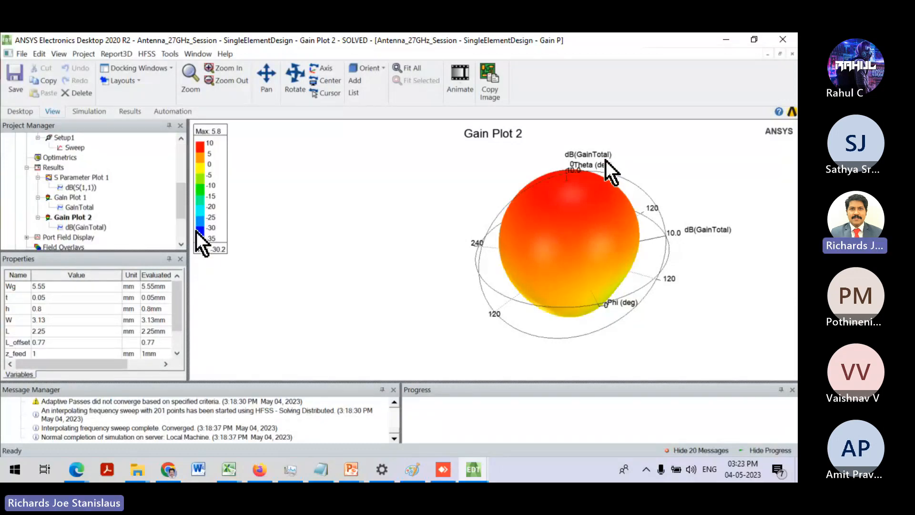
pyautogui.rightClick(51, 169)
pyautogui.moveTo(117, 136)
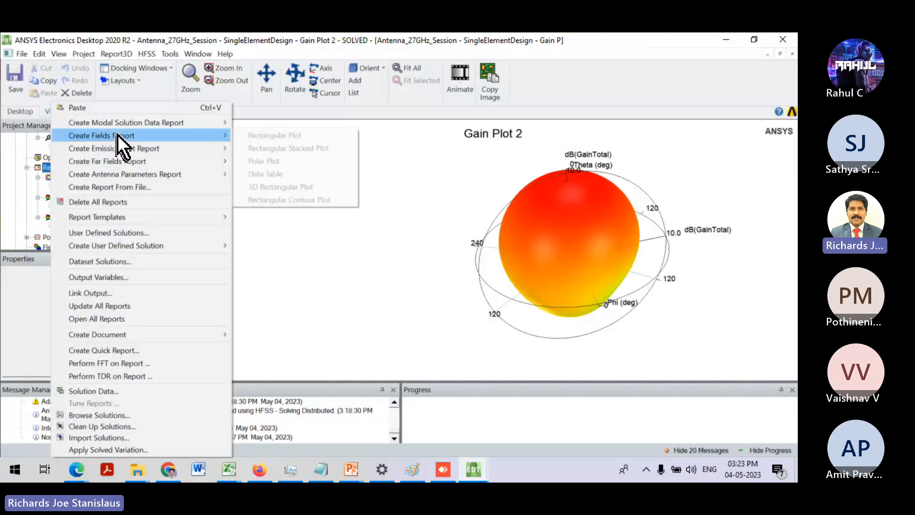
pyautogui.moveTo(123, 162)
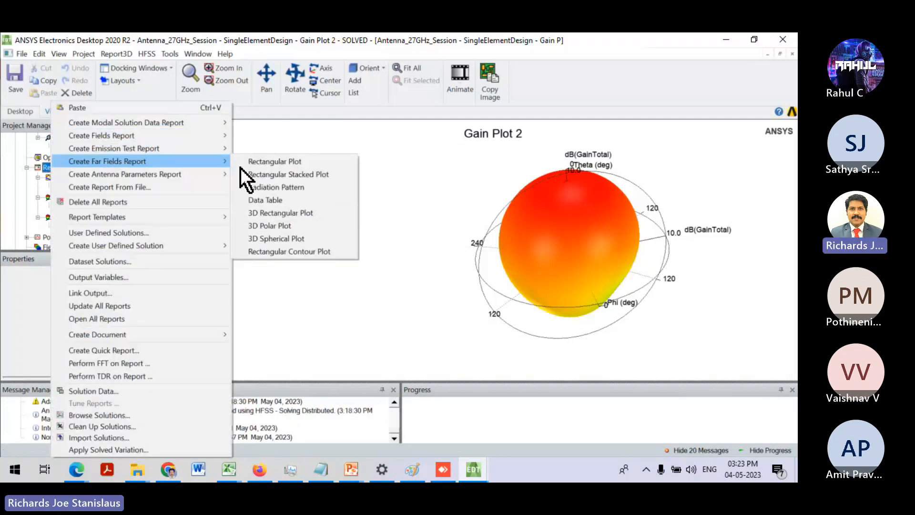
pyautogui.click(276, 188)
pyautogui.click(386, 399)
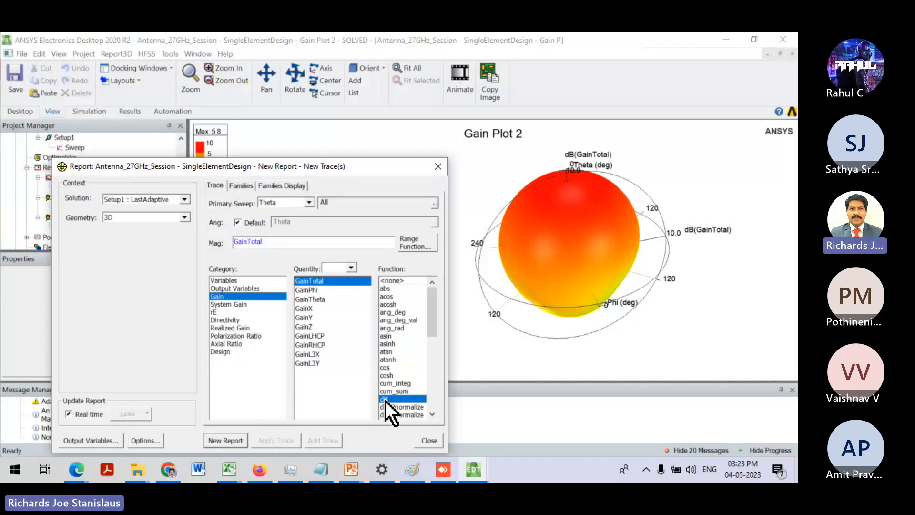
# - Restrict the Phi family of the radiation pattern report to 0deg and generate the plot
pyautogui.click(233, 186)
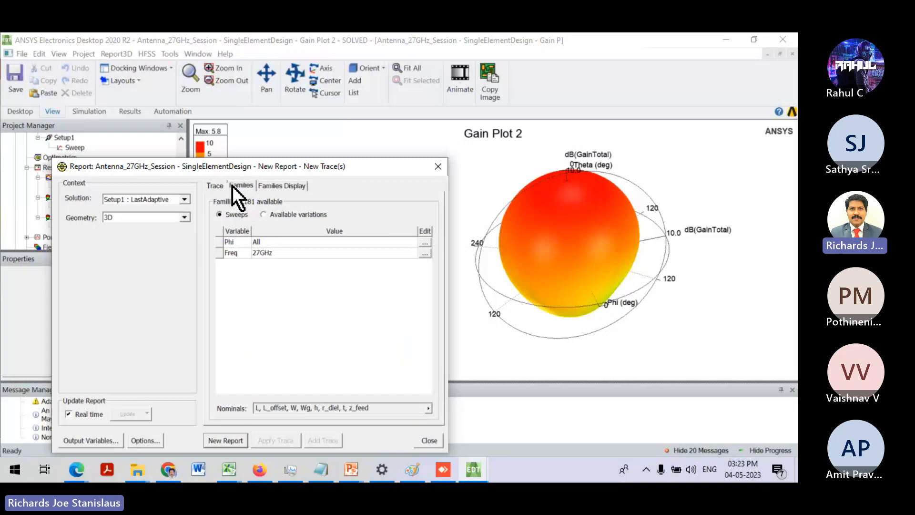
pyautogui.click(424, 243)
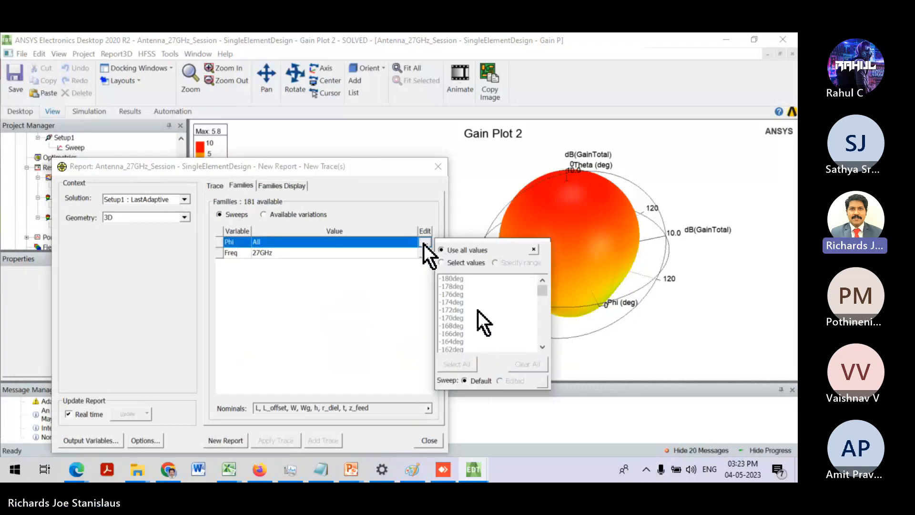
pyautogui.click(452, 326)
pyautogui.moveTo(542, 291); pyautogui.dragTo(542, 320)
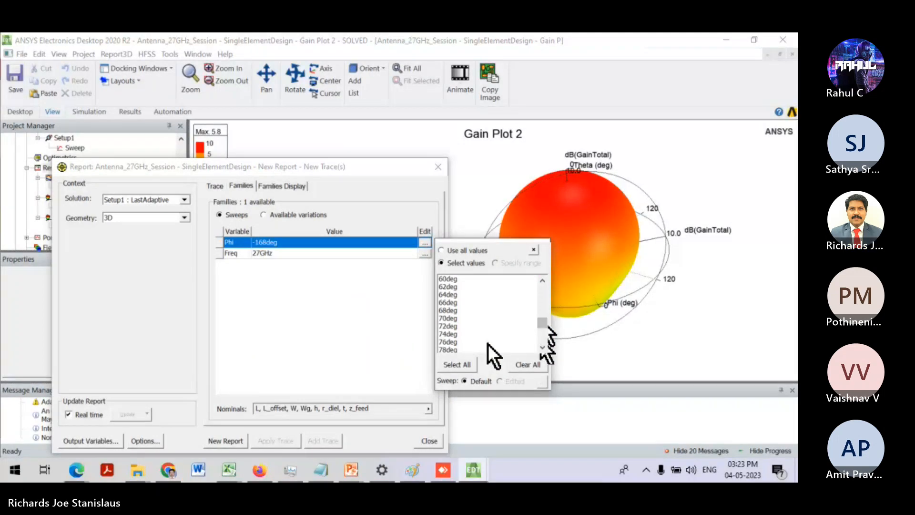
pyautogui.scroll(5, 487, 345)
pyautogui.scroll(-3, 488, 344)
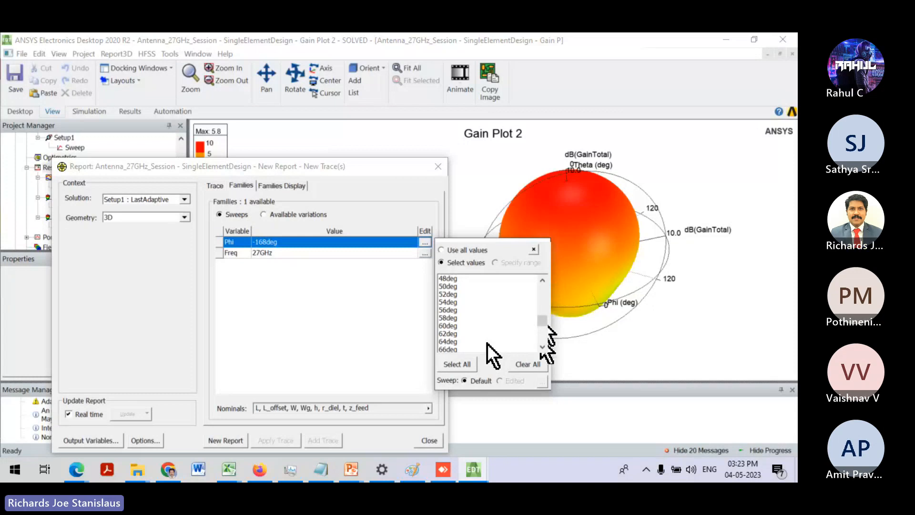
pyautogui.scroll(6, 487, 344)
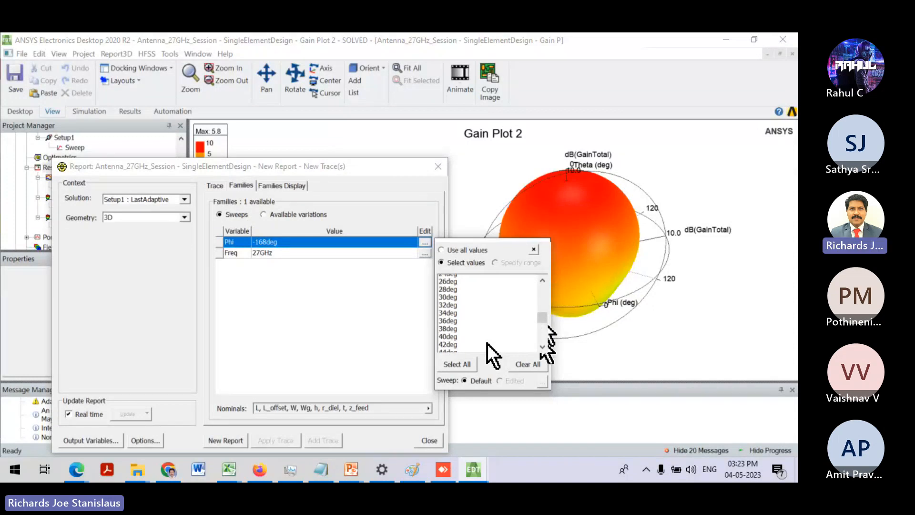
pyautogui.scroll(4, 487, 345)
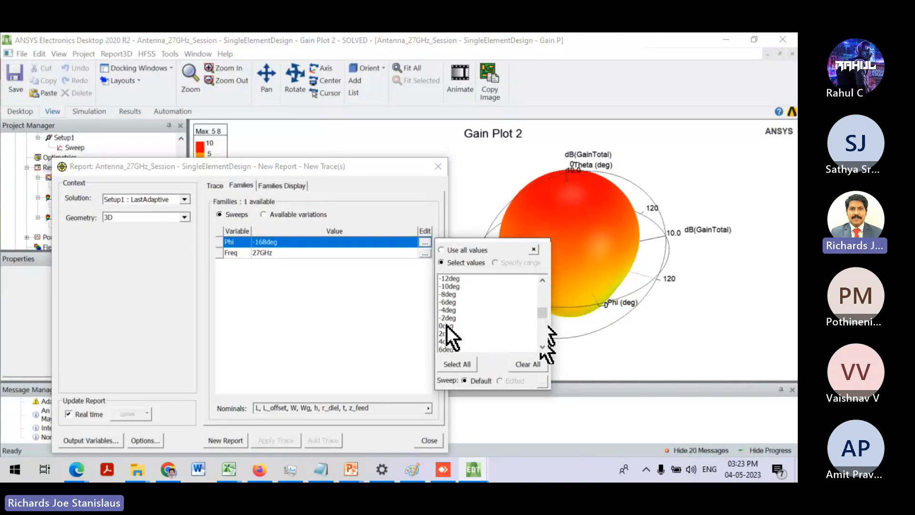
pyautogui.click(447, 326)
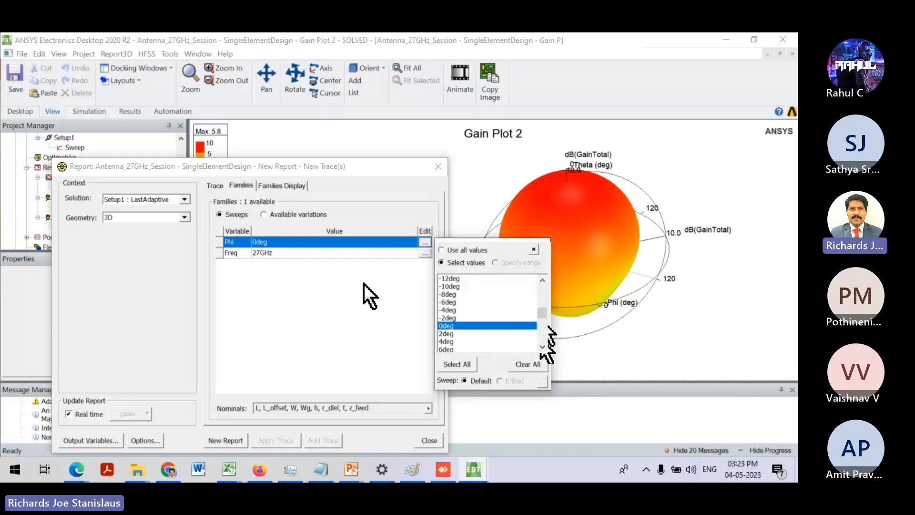
pyautogui.click(233, 442)
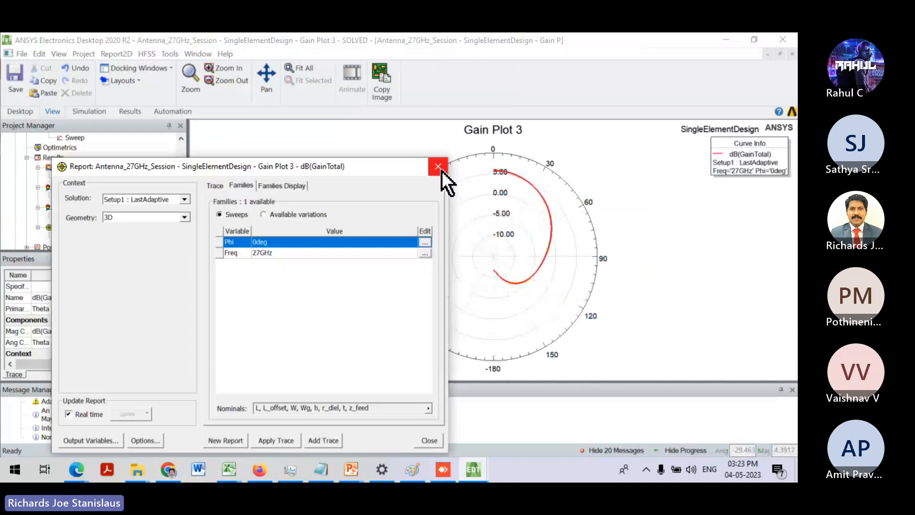
pyautogui.click(438, 168)
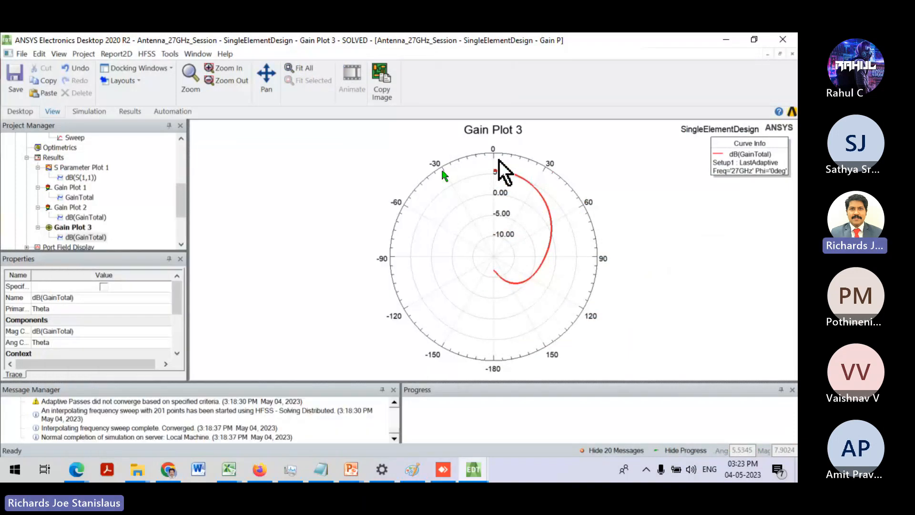
# - Set the Theta start of the 3D far-field radiation sphere to -180 deg
pyautogui.scroll(-2, 64, 243)
pyautogui.doubleClick(58, 207)
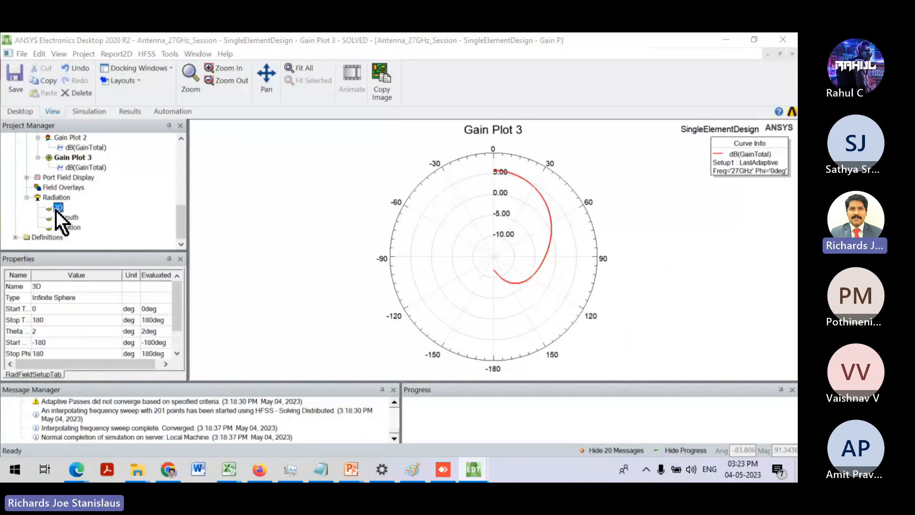
pyautogui.doubleClick(368, 277)
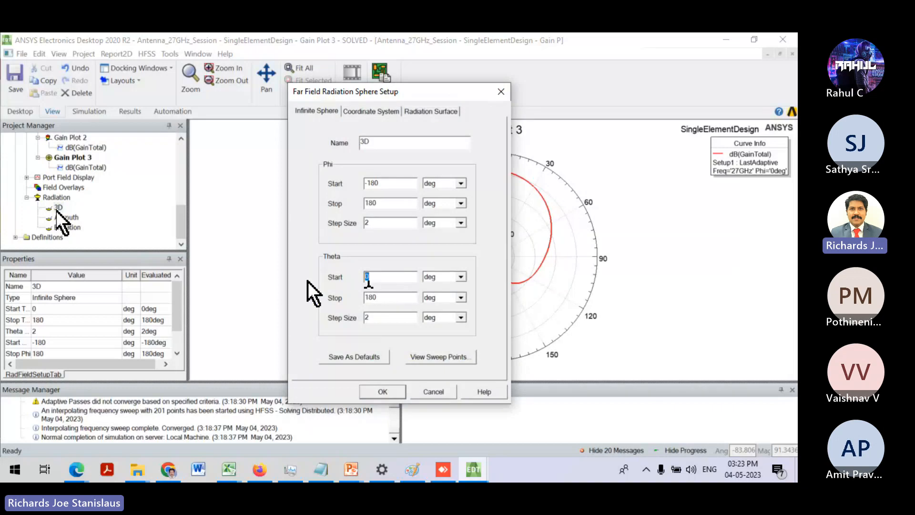
pyautogui.write('-180')
pyautogui.click(381, 392)
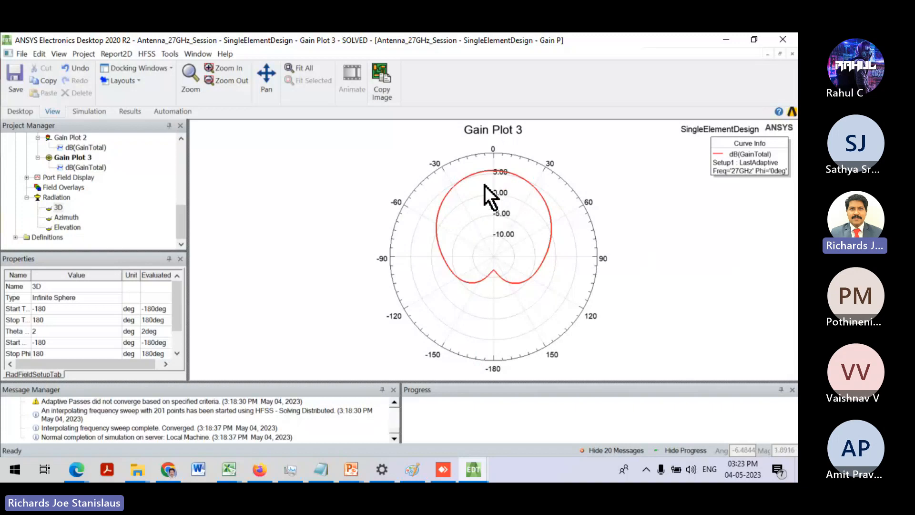
# - Place three markers on the dB(GainTotal) curve, at Theta 0, about -28 and about 44 degrees
pyautogui.rightClick(487, 168)
pyautogui.moveTo(504, 176)
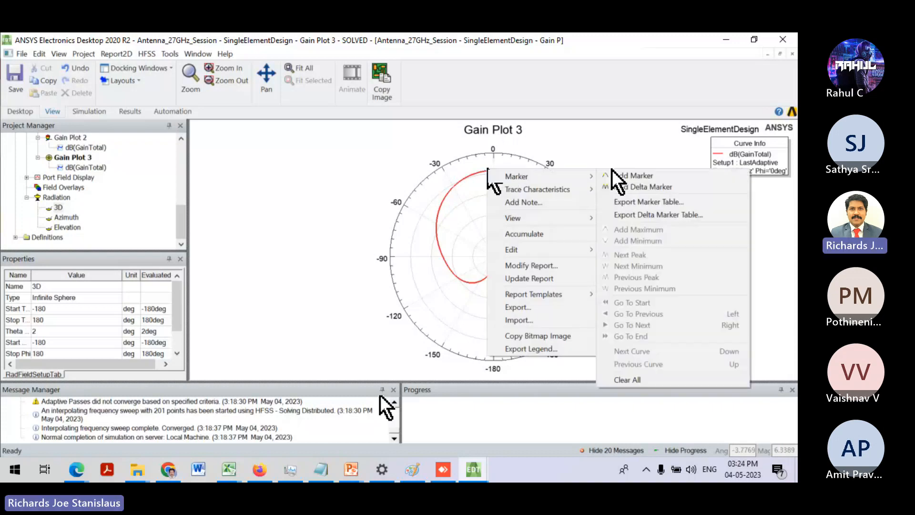
pyautogui.click(620, 177)
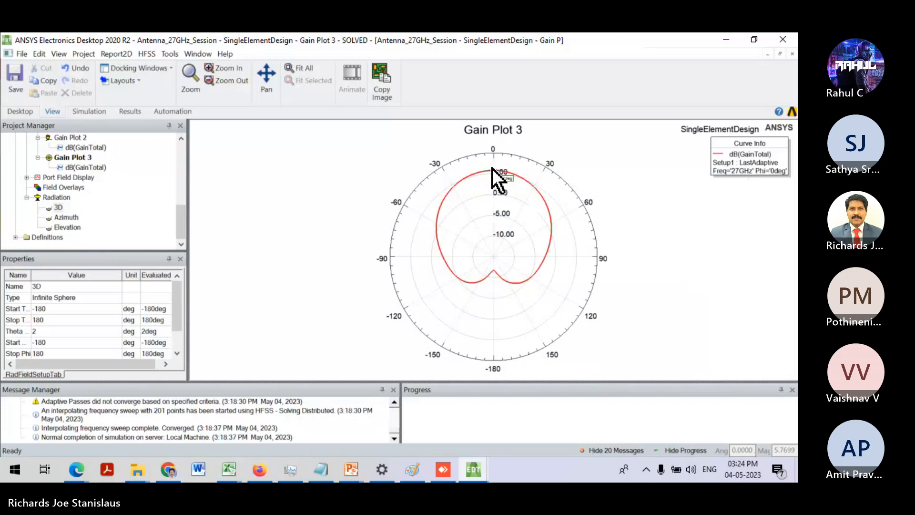
pyautogui.click(493, 169)
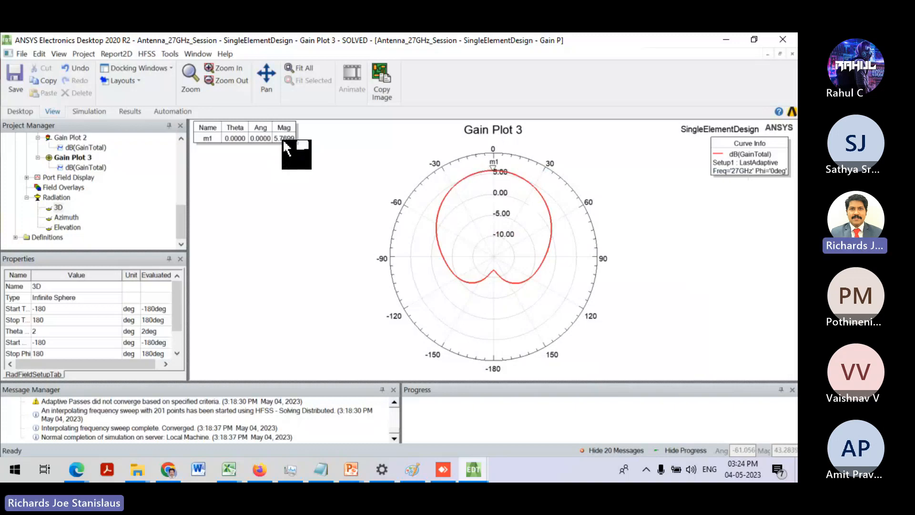
pyautogui.click(455, 185)
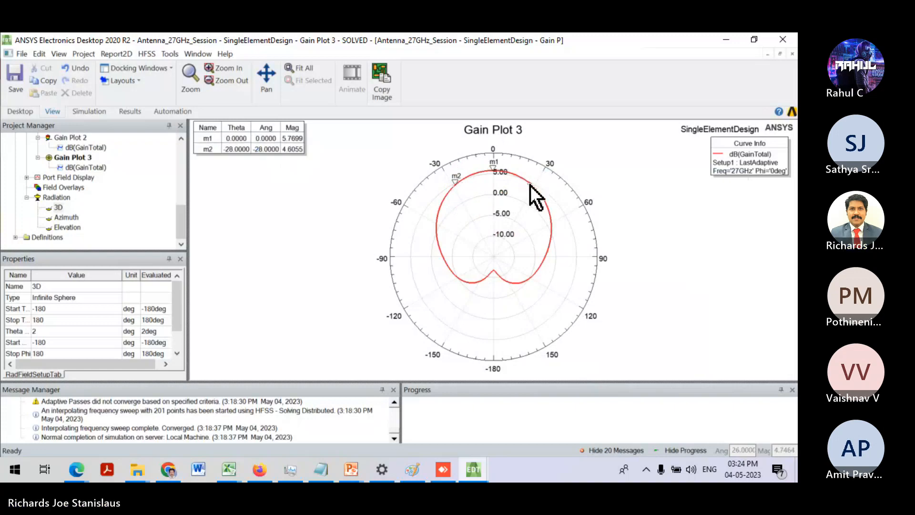
pyautogui.click(544, 201)
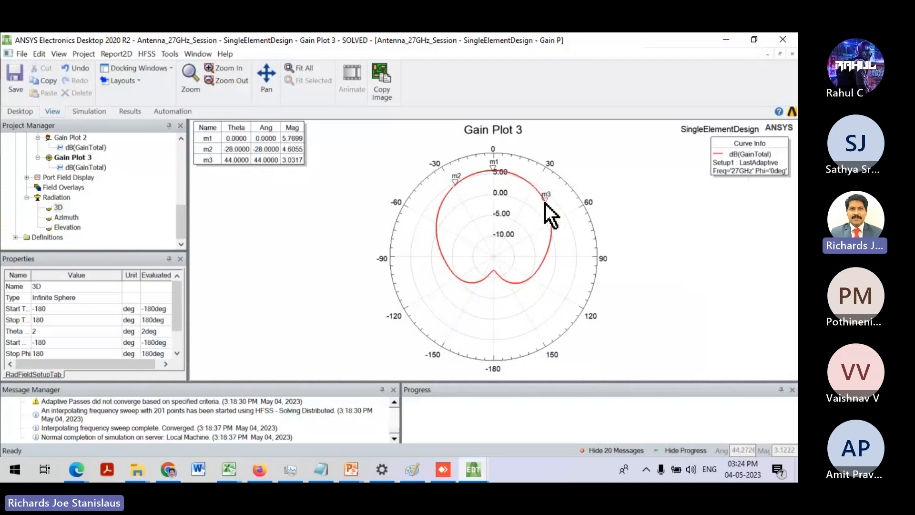
# - Move marker m2 along the gain curve to -46 degrees and marker m3 to 46 degrees
pyautogui.click(456, 180)
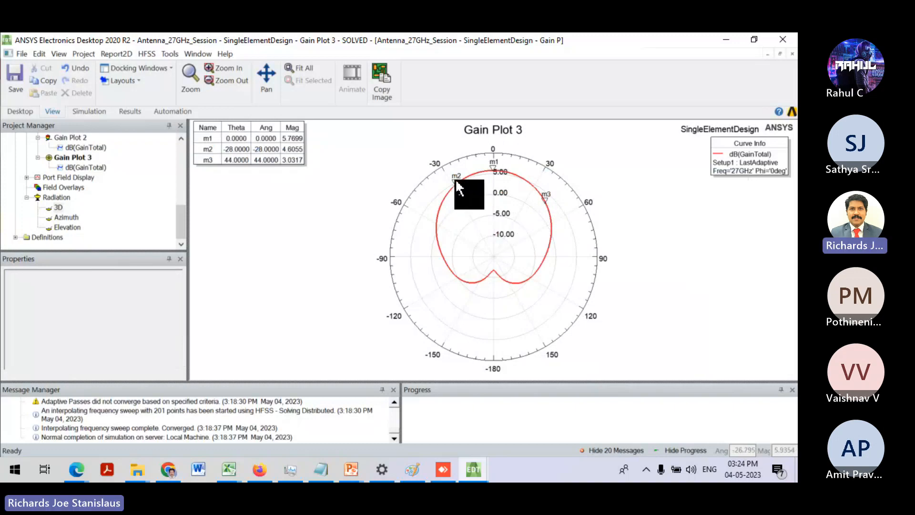
pyautogui.moveTo(456, 180); pyautogui.dragTo(443, 210)
pyautogui.moveTo(439, 208); pyautogui.dragTo(440, 208)
pyautogui.click(440, 207)
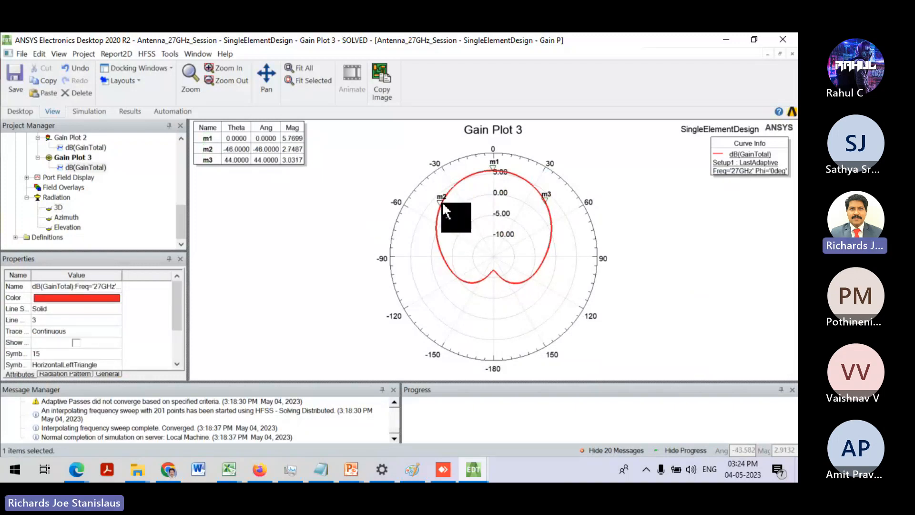
pyautogui.click(441, 203)
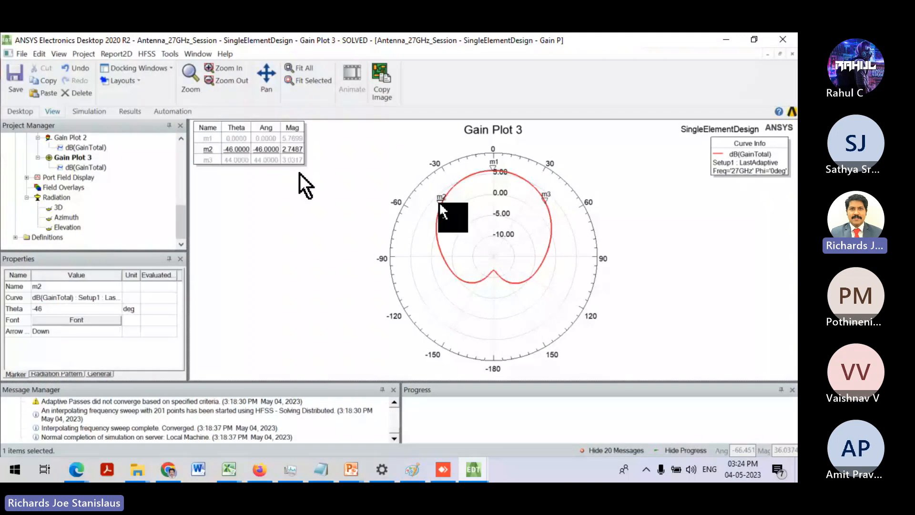
pyautogui.click(548, 199)
pyautogui.moveTo(548, 202); pyautogui.dragTo(550, 207)
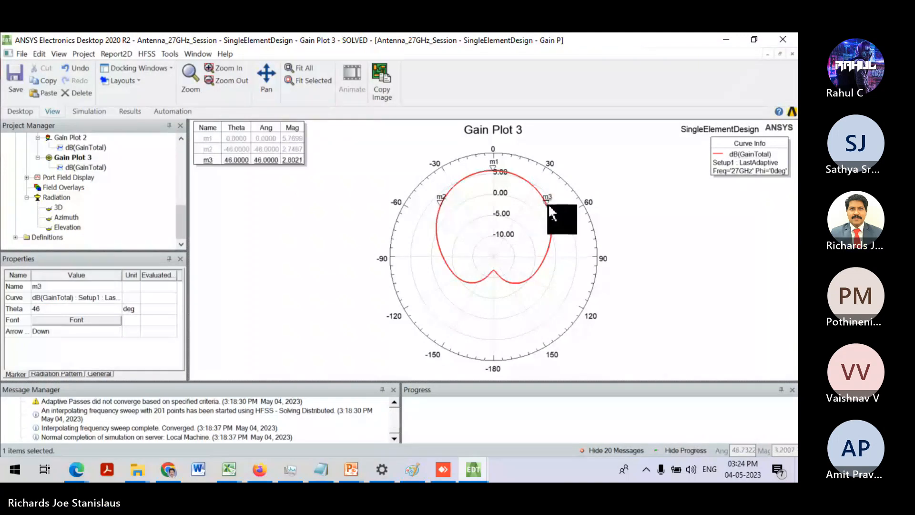
pyautogui.click(693, 238)
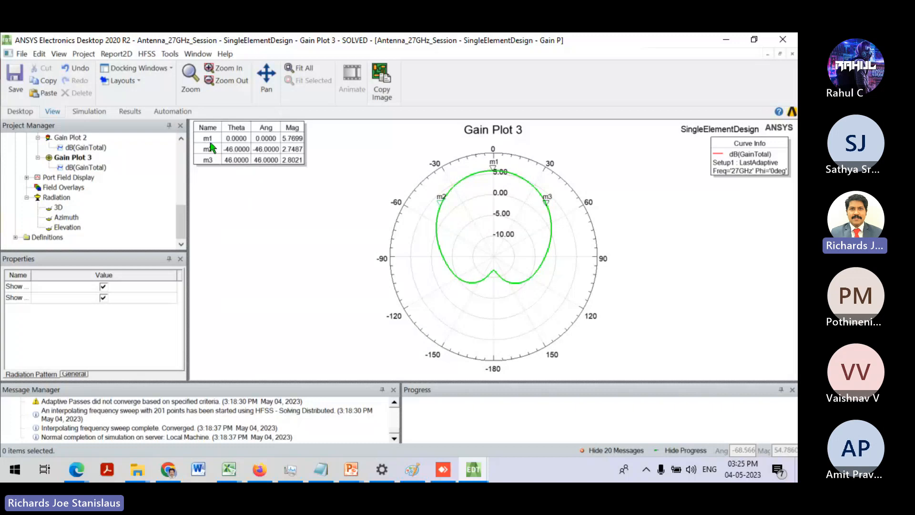
# - Select SingleElementDesign in the project tree and save the project
pyautogui.scroll(10, 102, 150)
pyautogui.click(102, 150)
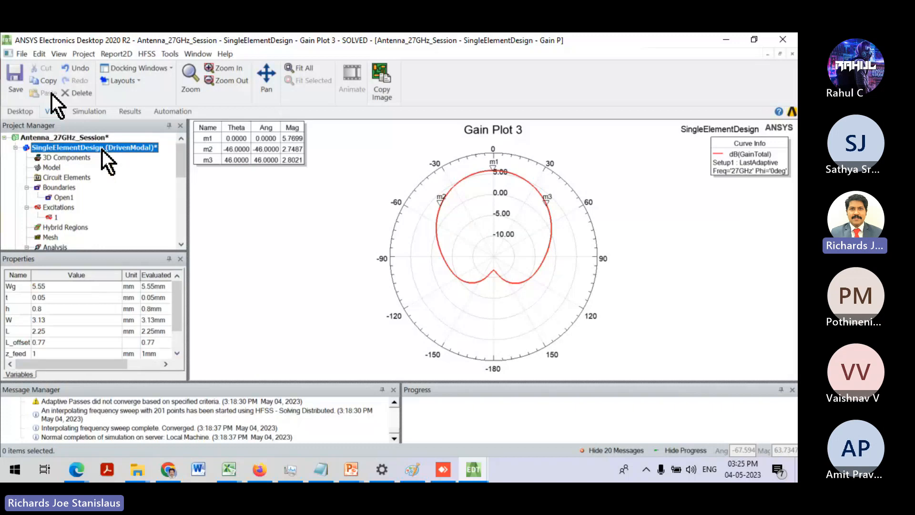
pyautogui.click(15, 76)
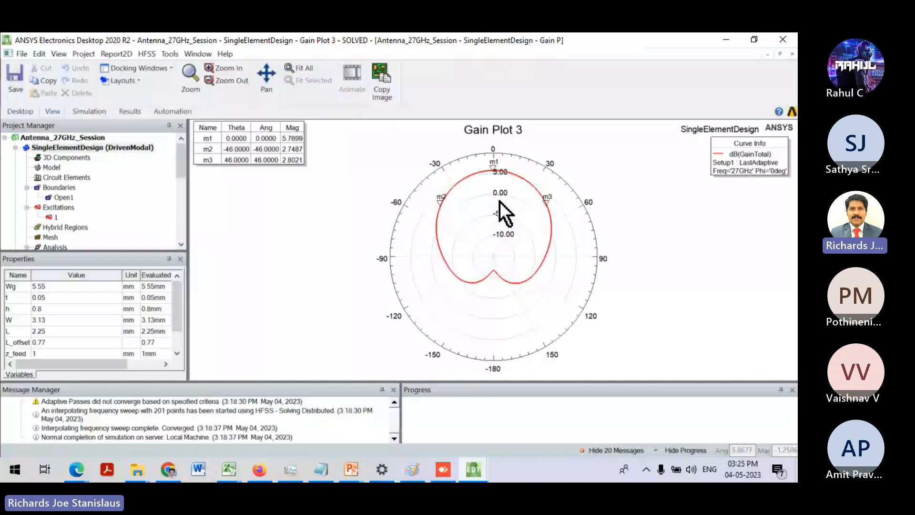
# - Duplicate SingleElementDesign within the Antenna_27GHz_Session project and expand the copy in the project tree
pyautogui.click(91, 137)
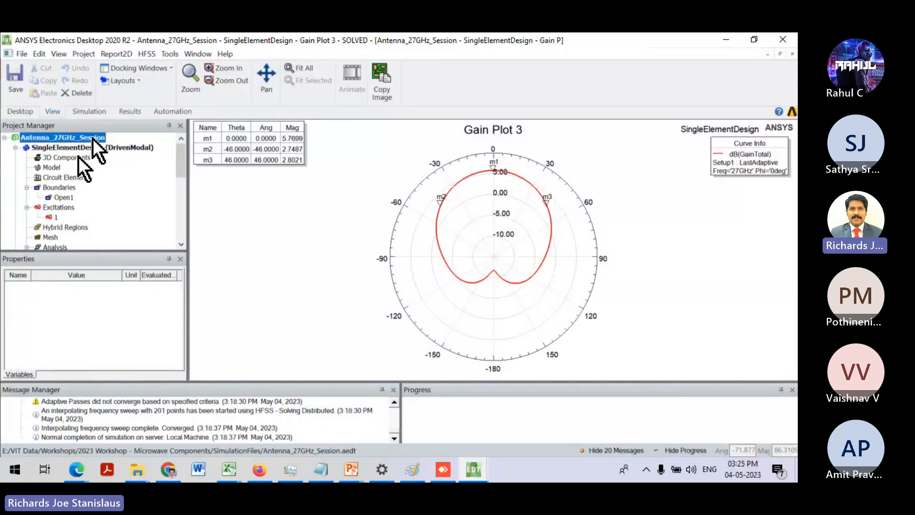
pyautogui.scroll(-5, 100, 167)
pyautogui.scroll(5, 102, 168)
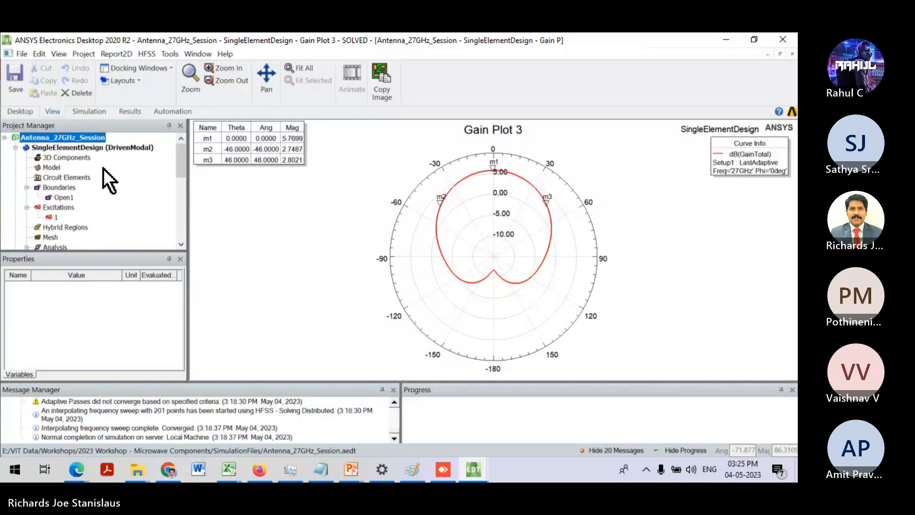
pyautogui.rightClick(111, 149)
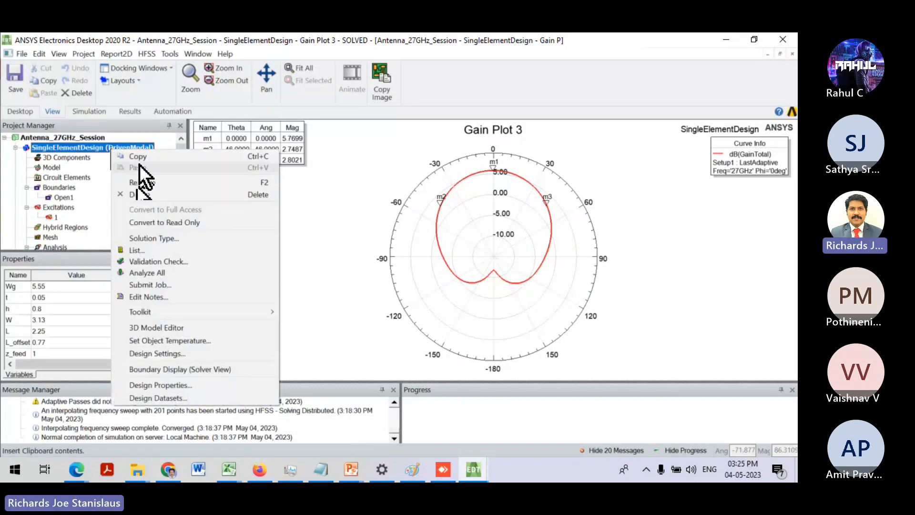
pyautogui.click(138, 157)
pyautogui.rightClick(83, 138)
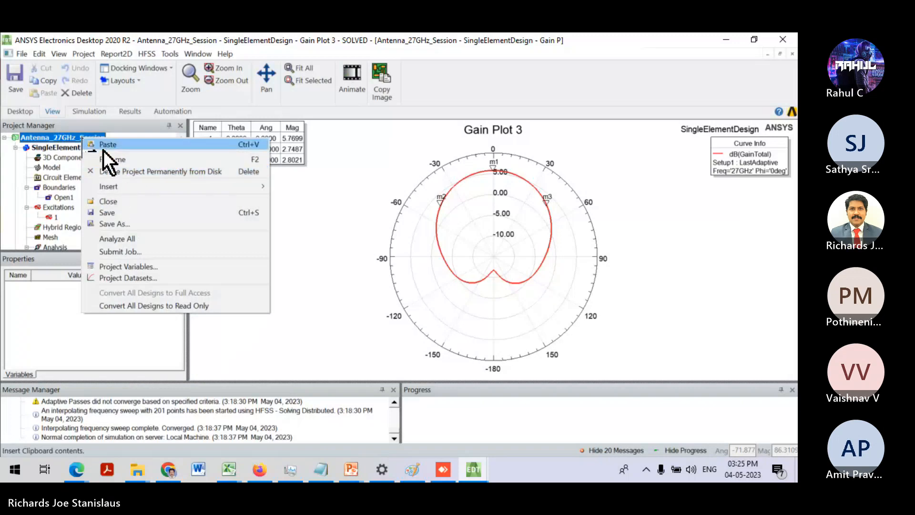
pyautogui.click(107, 145)
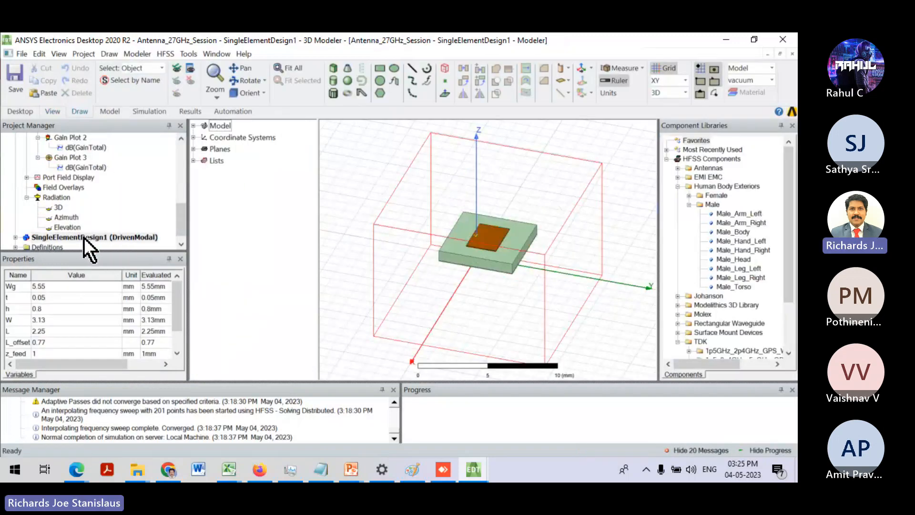
pyautogui.click(15, 237)
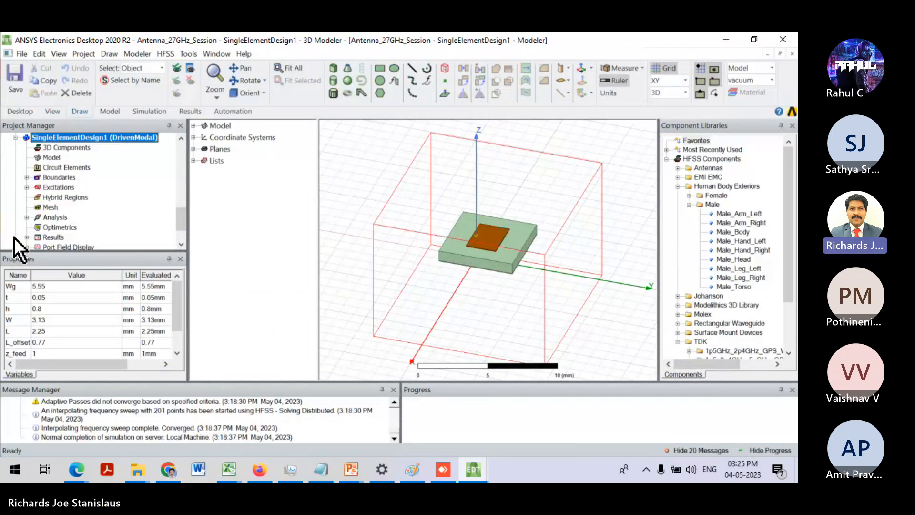
# - Rename the duplicated SingleElementDesign1 design to Array_antenna and save the project
pyautogui.scroll(7, 133, 182)
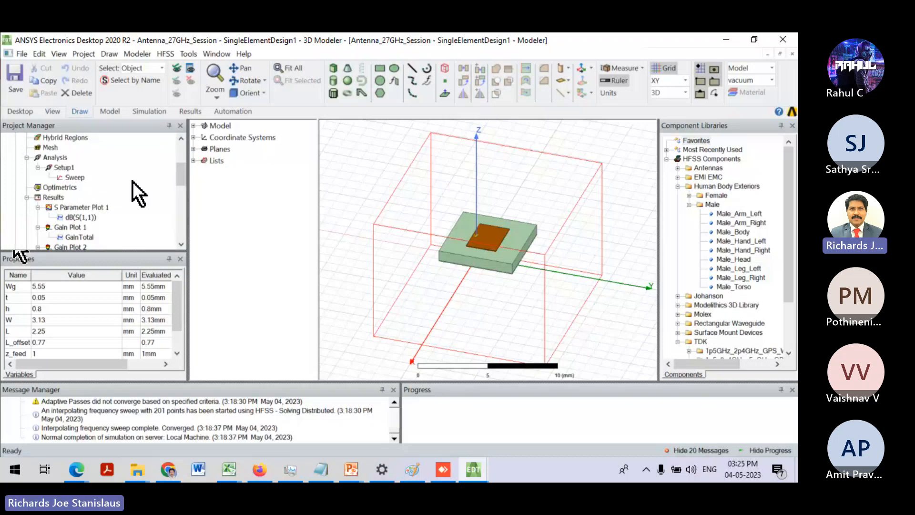
pyautogui.scroll(3, 130, 184)
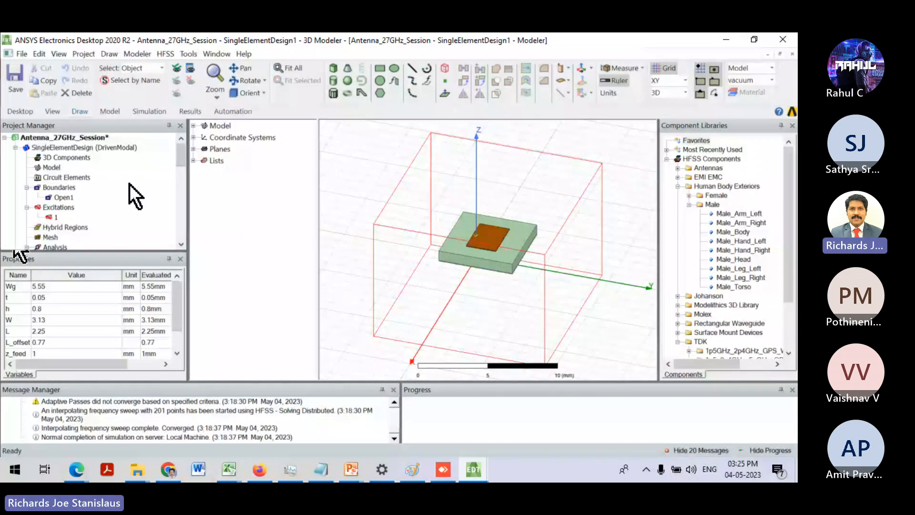
pyautogui.scroll(-4, 130, 184)
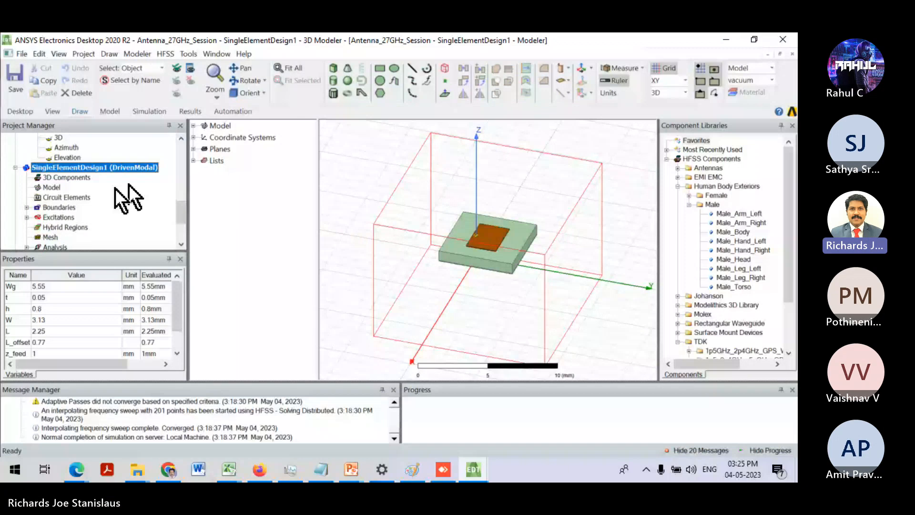
pyautogui.scroll(2, 114, 186)
pyautogui.click(102, 217)
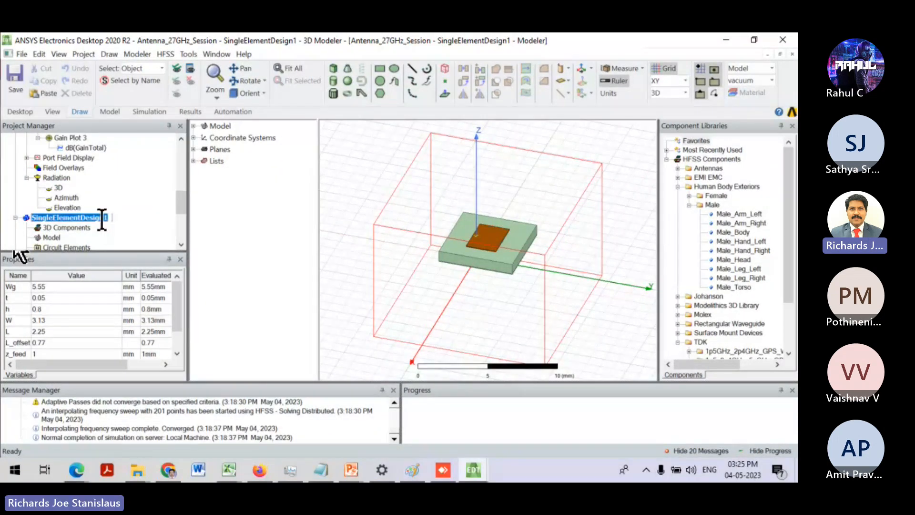
pyautogui.write('Array')
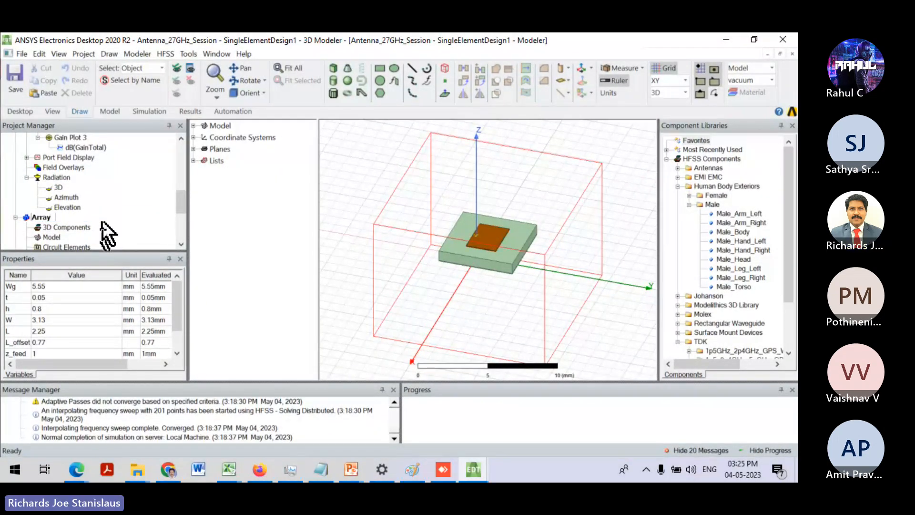
pyautogui.write('_ante')
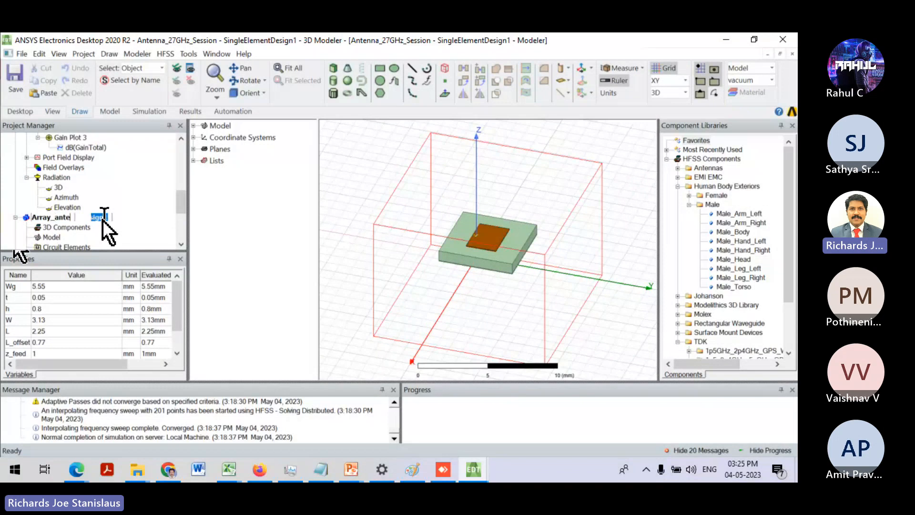
pyautogui.write('nna')
pyautogui.press('Return')
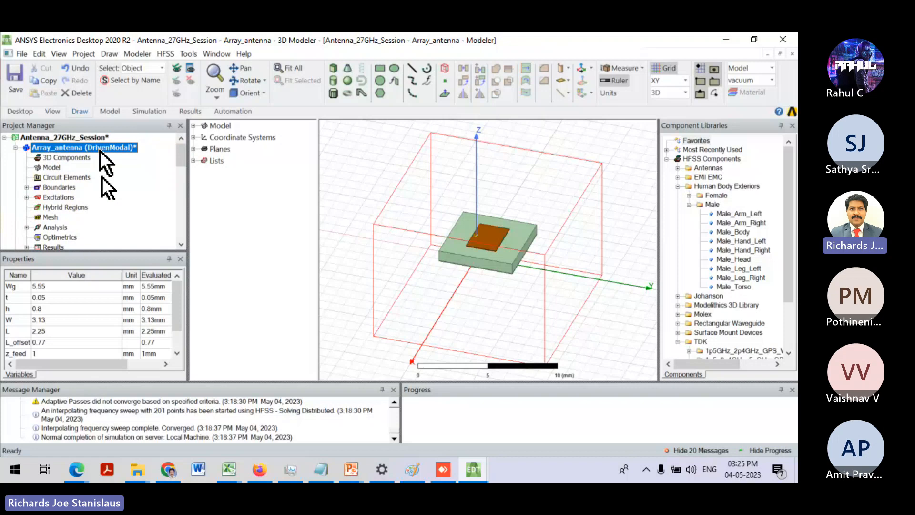
pyautogui.hotkey('ctrl', 's')
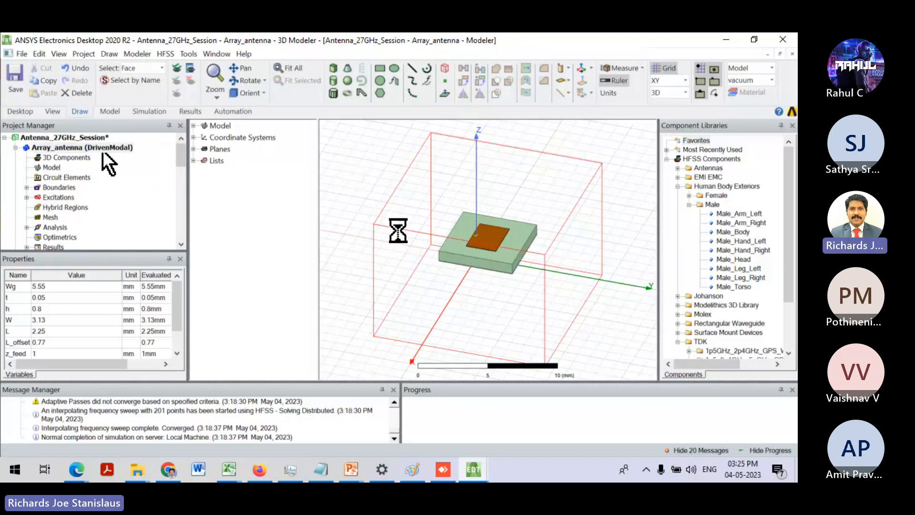
# - Examine the patch, substrate, coaxial feed and surrounding region from several angles and expand the model's solids by material
pyautogui.click(469, 267)
pyautogui.moveTo(469, 267)
pyautogui.mouseDown(button='middle')
pyautogui.moveTo(570, 222)
pyautogui.moveTo(562, 241)
pyautogui.moveTo(459, 261)
pyautogui.mouseUp(button='middle')
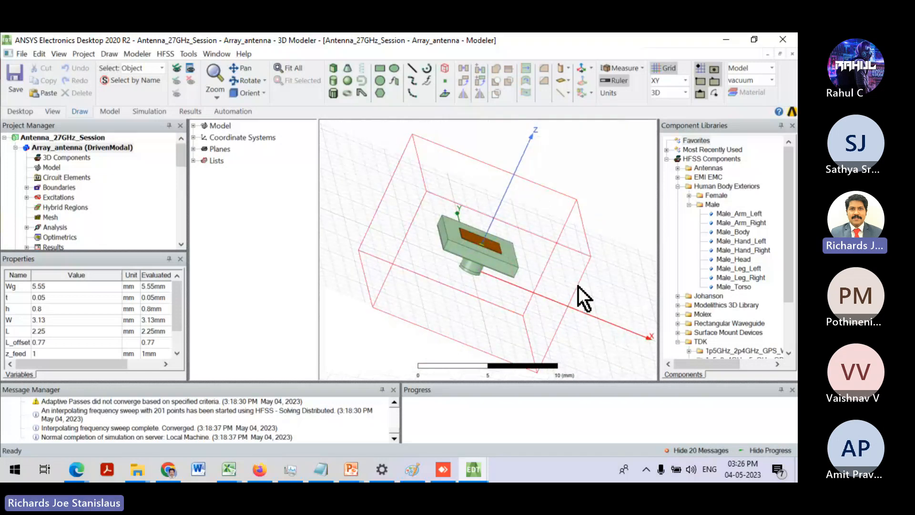
pyautogui.moveTo(528, 279); pyautogui.dragTo(459, 299, button='middle')
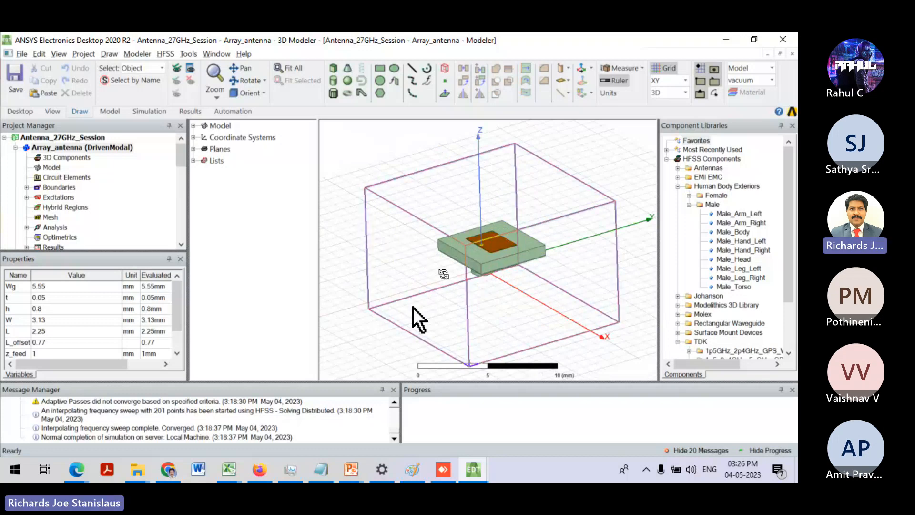
pyautogui.moveTo(444, 274); pyautogui.dragTo(525, 235, button='middle')
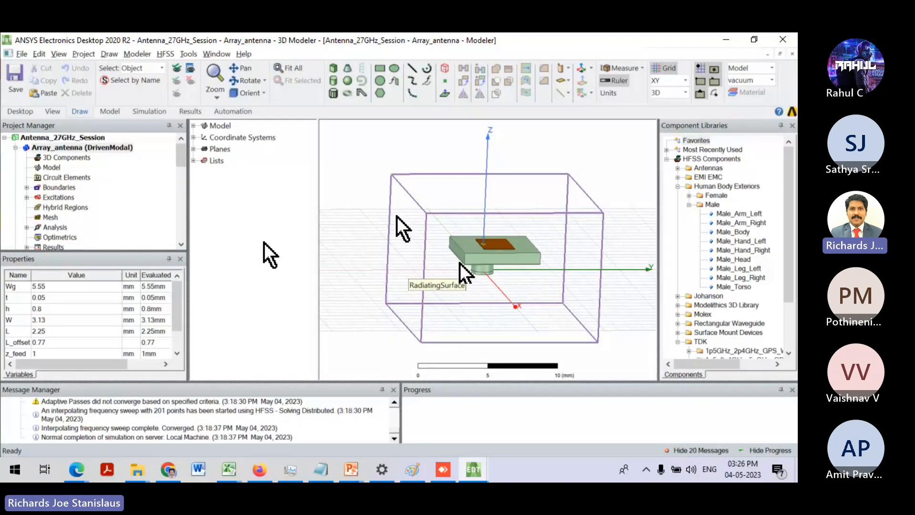
pyautogui.click(194, 126)
pyautogui.click(206, 138)
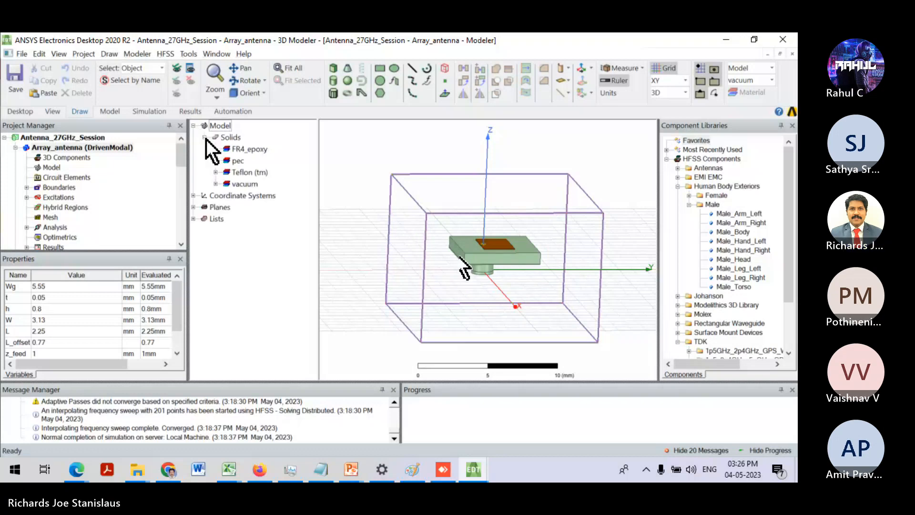
pyautogui.click(206, 138)
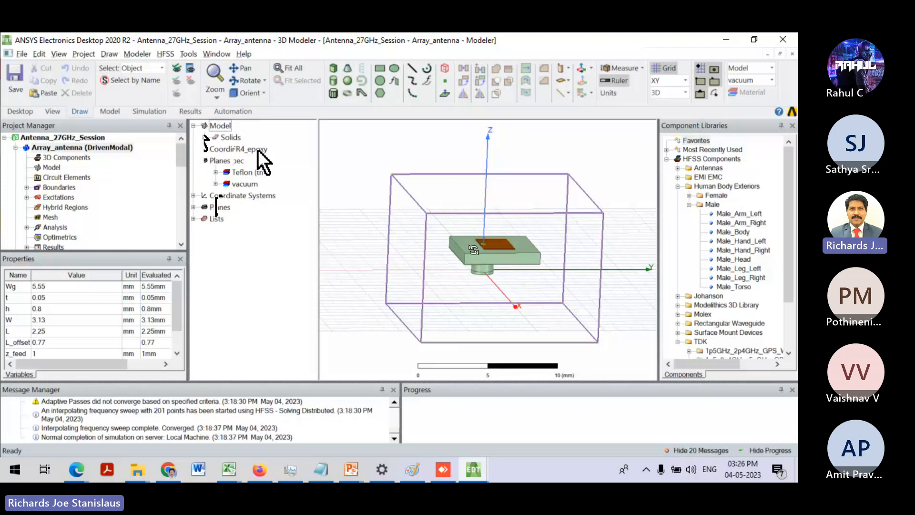
pyautogui.keyDown('alt'); pyautogui.moveTo(461, 238); pyautogui.dragTo(535, 246); pyautogui.keyUp('alt')
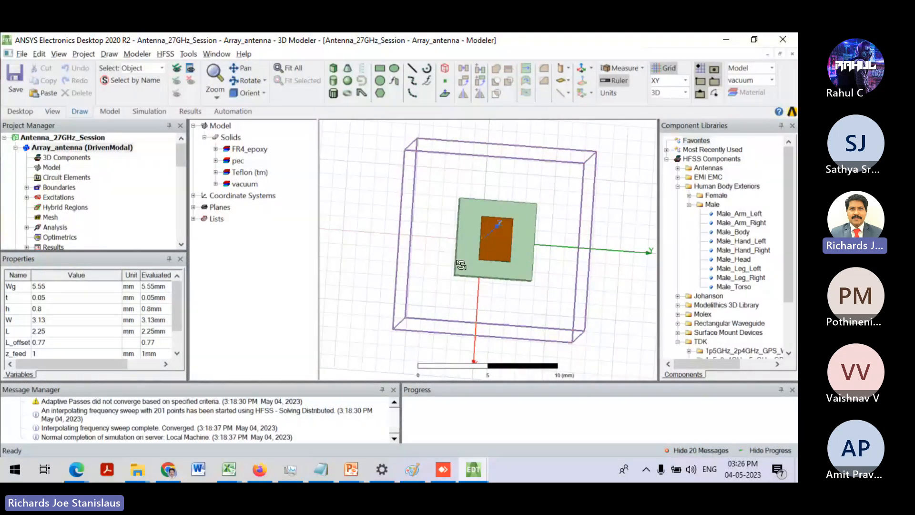
pyautogui.moveTo(461, 265); pyautogui.dragTo(486, 255)
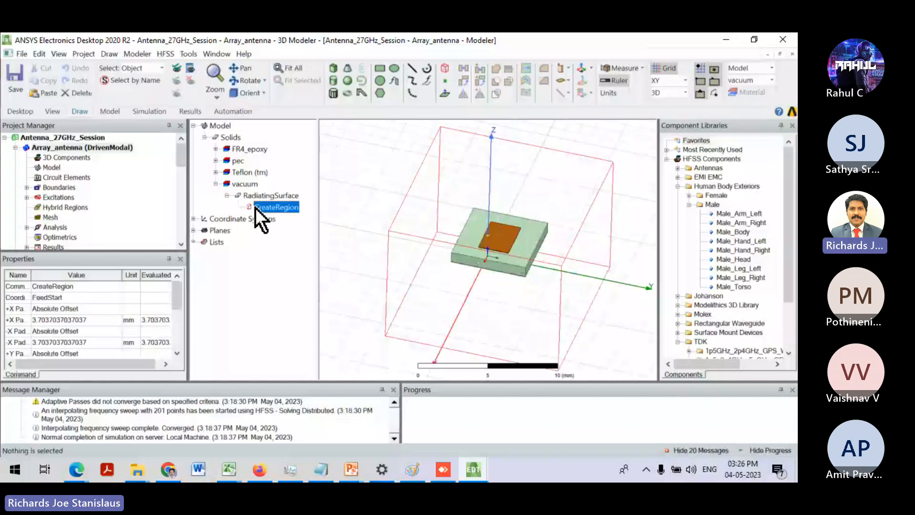
# - In the CreateRegion properties of RadiatingSurface, set the +X, -X, +Y and -Y padding values to 0 mm
pyautogui.doubleClick(277, 207)
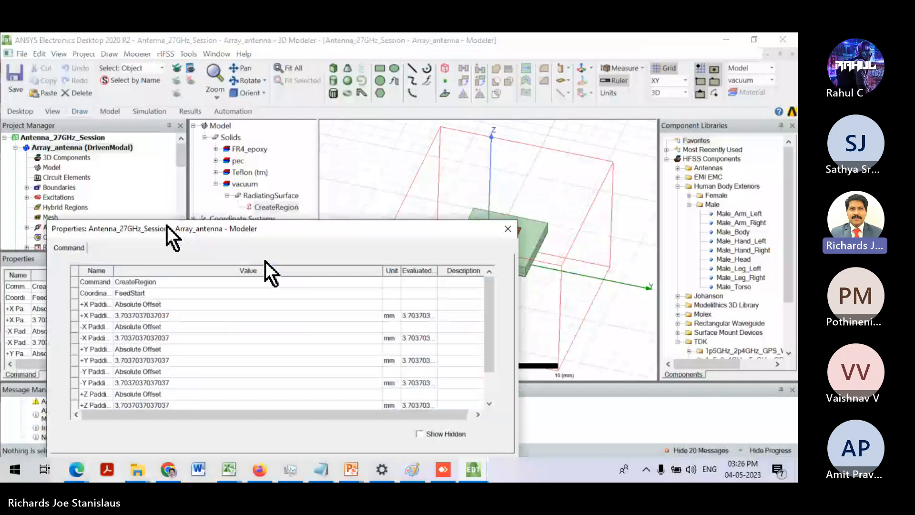
pyautogui.moveTo(515, 315); pyautogui.dragTo(325, 315)
pyautogui.click(146, 315)
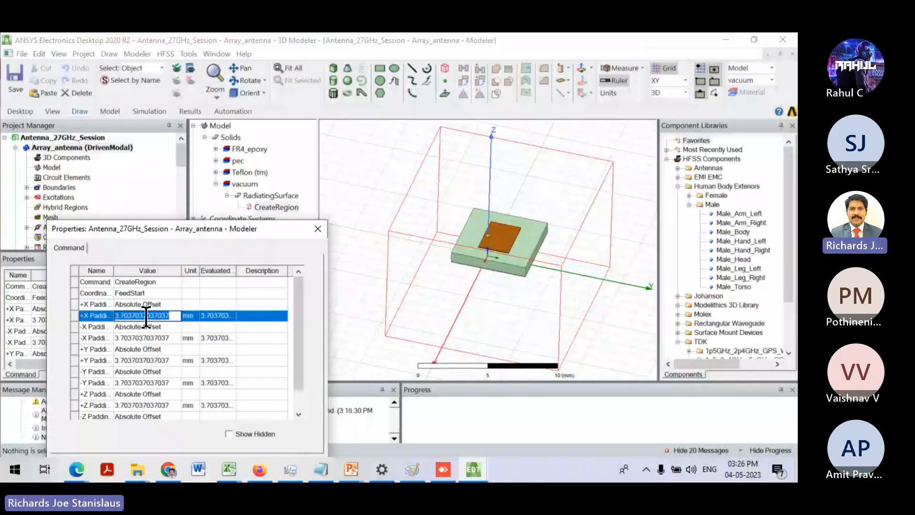
pyautogui.write('0')
pyautogui.click(145, 364)
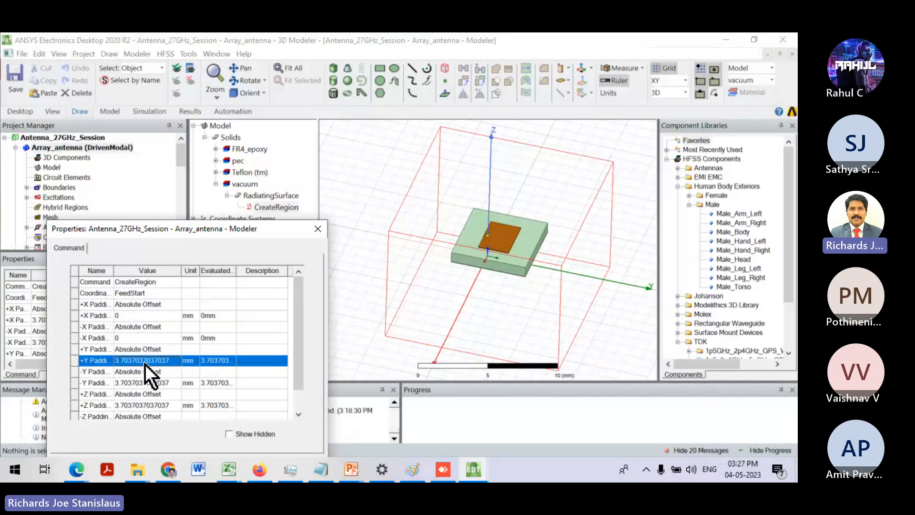
pyautogui.click(145, 364)
pyautogui.write('0')
pyautogui.click(147, 383)
pyautogui.write('0')
# - Set the -Z padding of the RadiatingSurface region to 2 mm and accept the region's new properties
pyautogui.click(155, 403)
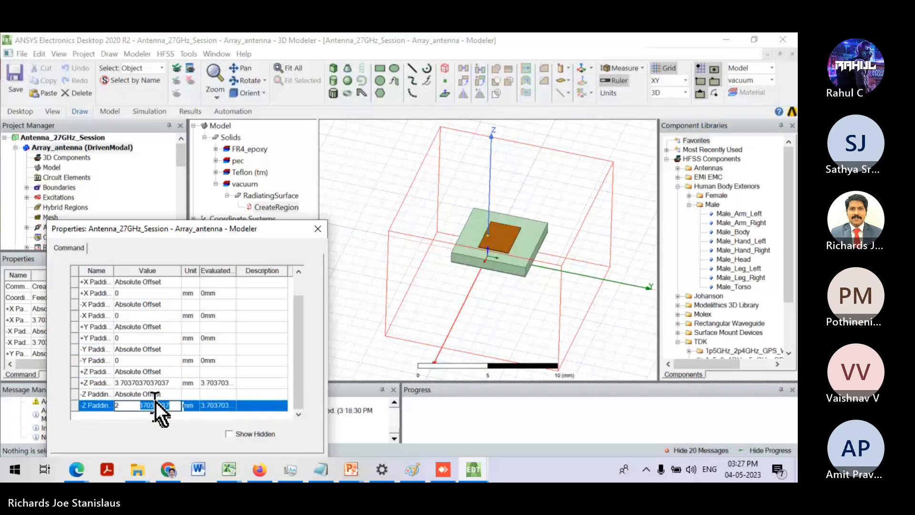
pyautogui.write('2')
pyautogui.press('Return')
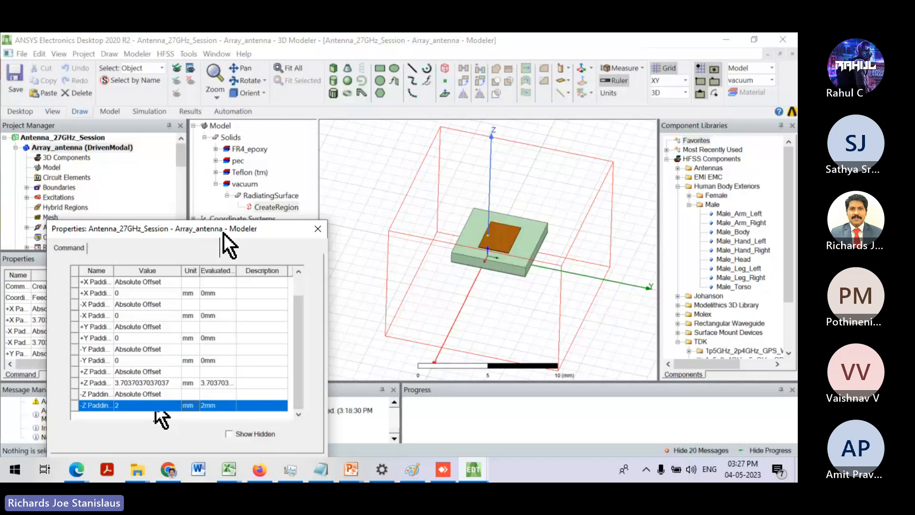
pyautogui.moveTo(224, 233); pyautogui.dragTo(236, 158)
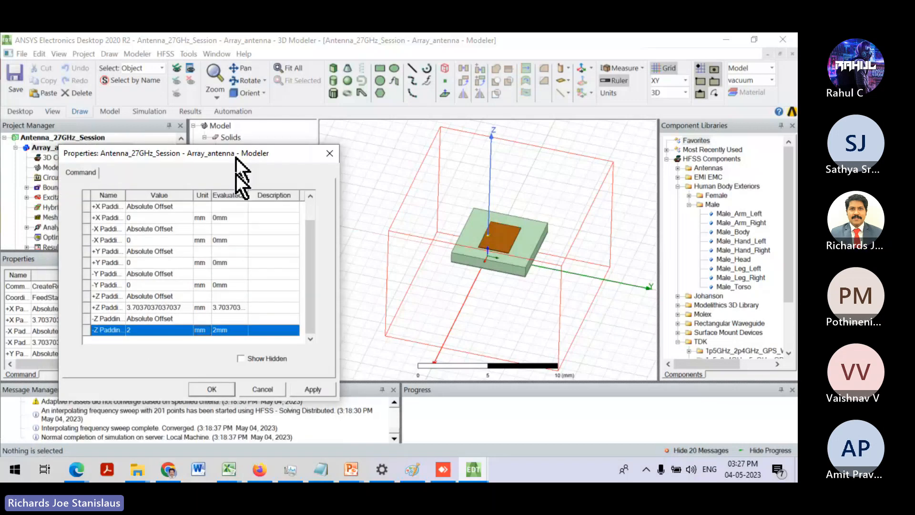
pyautogui.click(208, 389)
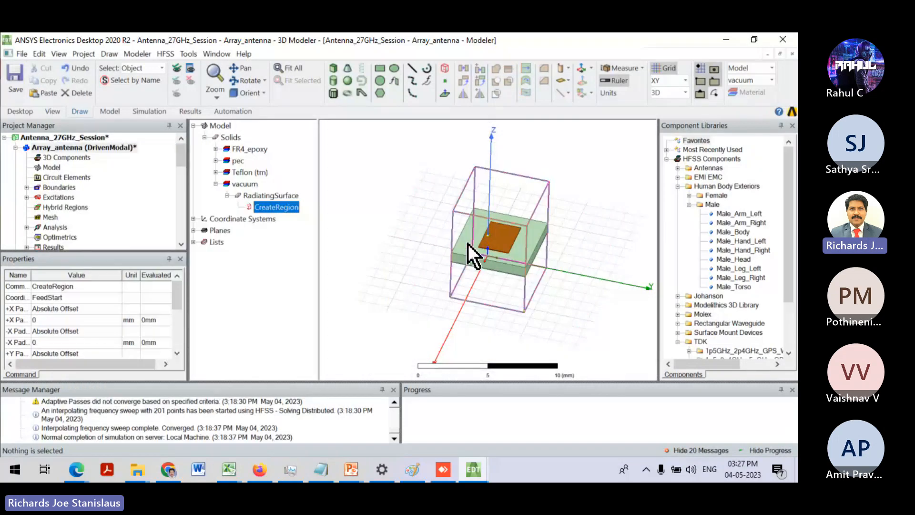
# - Inspect the resized region around the antenna and delete the Open1 boundary from the Array_antenna design
pyautogui.keyDown('alt'); pyautogui.moveTo(487, 246); pyautogui.dragTo(473, 239); pyautogui.keyUp('alt')
pyautogui.scroll(4, 496, 261)
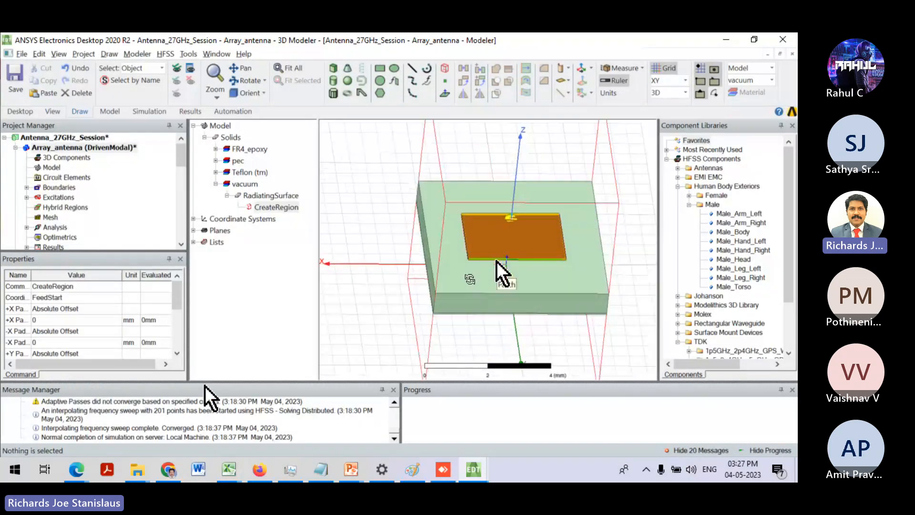
pyautogui.keyDown('alt'); pyautogui.moveTo(470, 280); pyautogui.dragTo(502, 280); pyautogui.keyUp('alt')
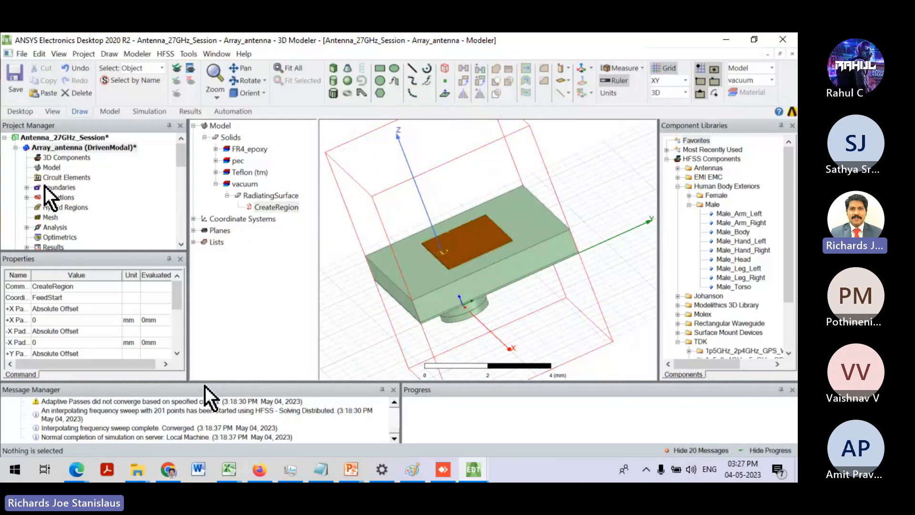
pyautogui.click(27, 188)
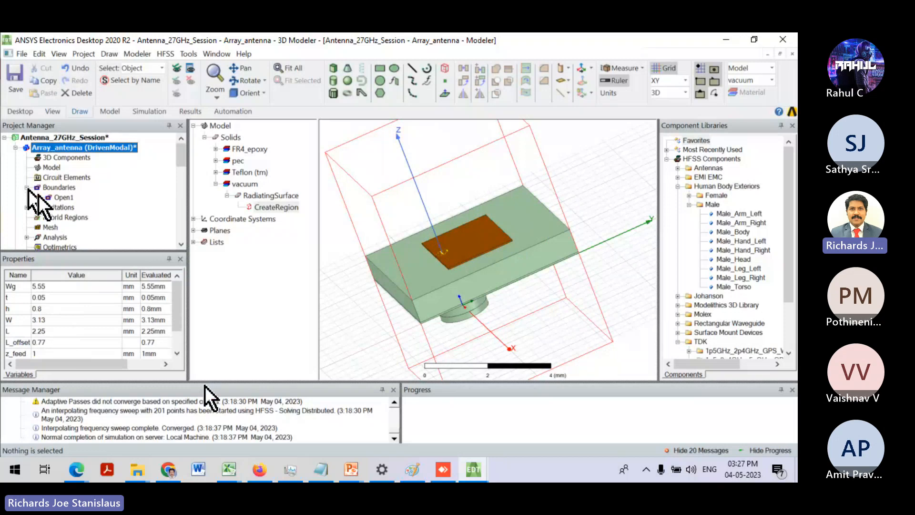
pyautogui.click(61, 198)
pyautogui.press('Delete')
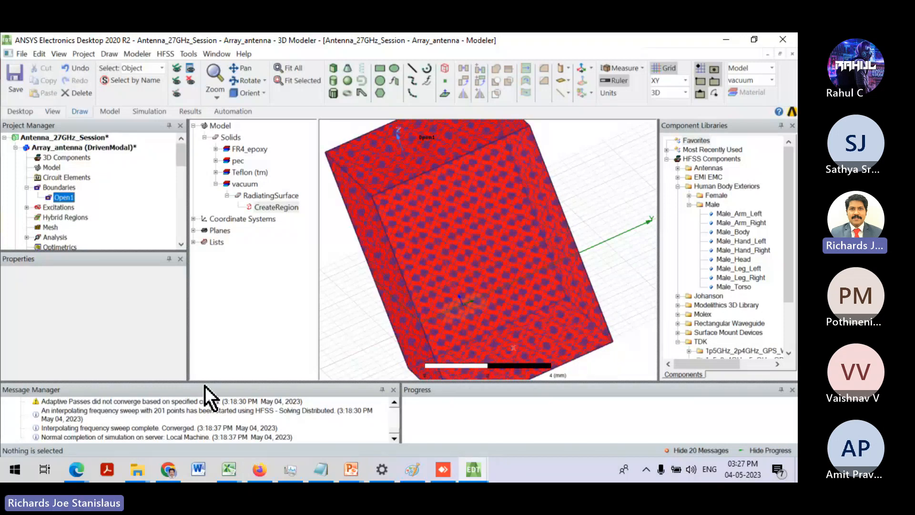
# - Check how the RadiatingSurface box fits around the substrate, clear the selection and save the project
pyautogui.click(477, 270)
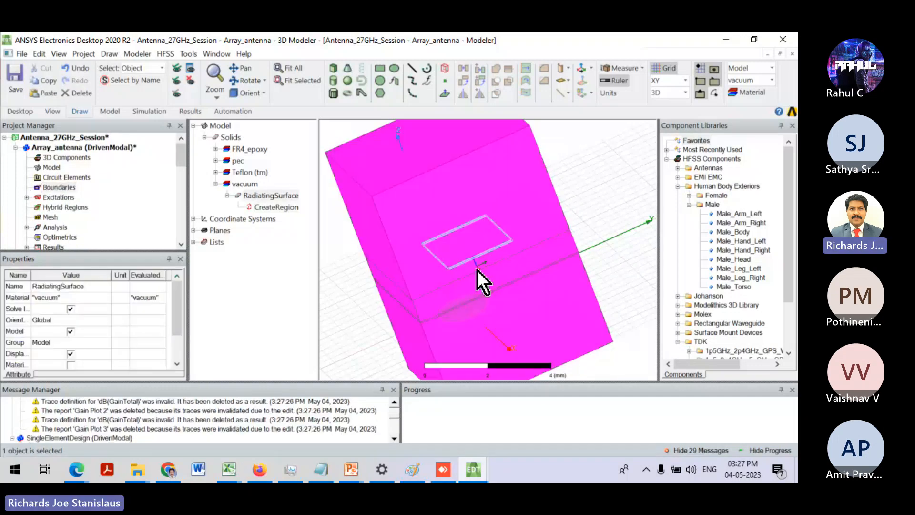
pyautogui.click(631, 235)
pyautogui.keyDown('alt'); pyautogui.moveTo(478, 227); pyautogui.dragTo(533, 234); pyautogui.keyUp('alt')
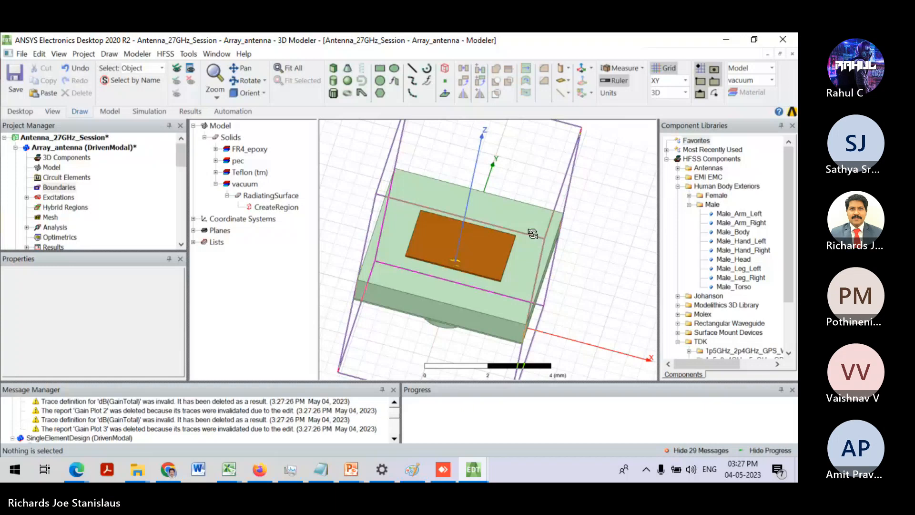
pyautogui.keyDown('alt'); pyautogui.moveTo(532, 234); pyautogui.dragTo(519, 263); pyautogui.keyUp('alt')
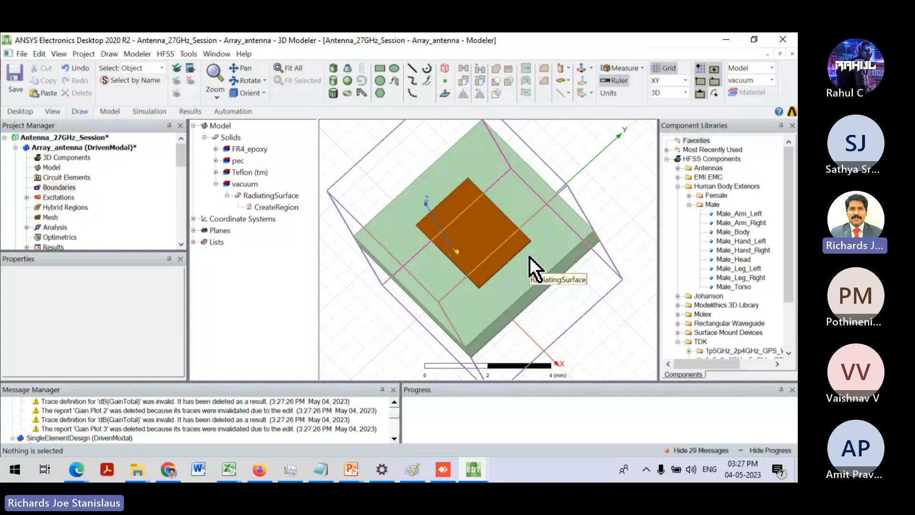
pyautogui.hotkey('ctrl', 's')
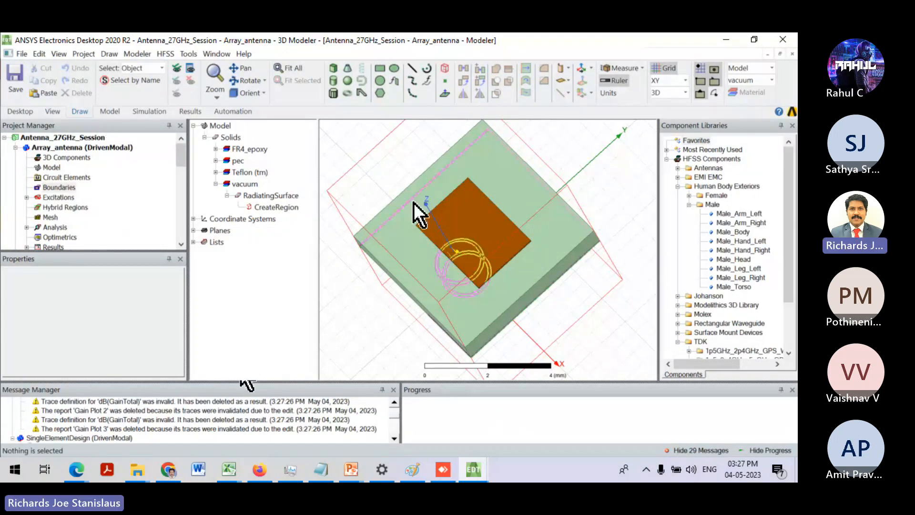
# - Switch to face selection and select the two opposite side faces of RadiatingSurface that are perpendicular to the X axis
pyautogui.moveTo(414, 202)
pyautogui.keyDown('alt'); pyautogui.mouseDown()
pyautogui.moveTo(516, 252)
pyautogui.moveTo(583, 212)
pyautogui.moveTo(596, 235)
pyautogui.mouseUp(); pyautogui.keyUp('alt')
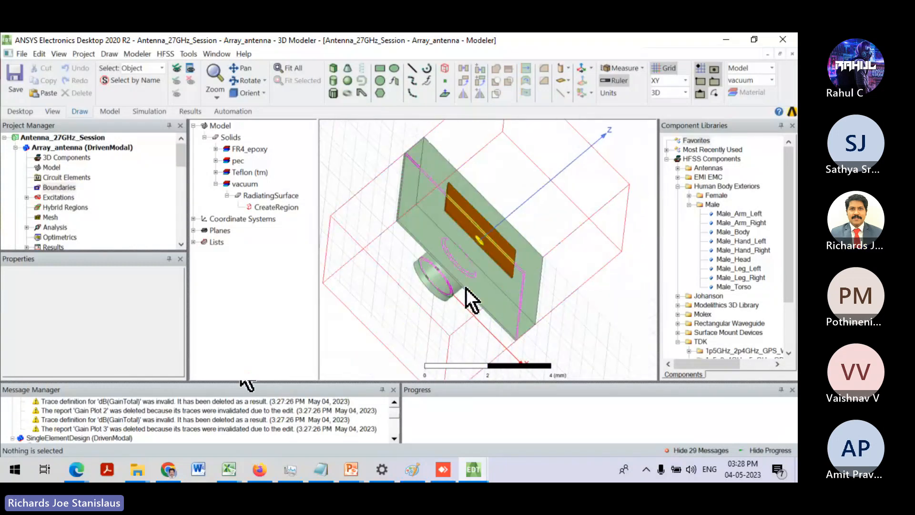
pyautogui.click(162, 69)
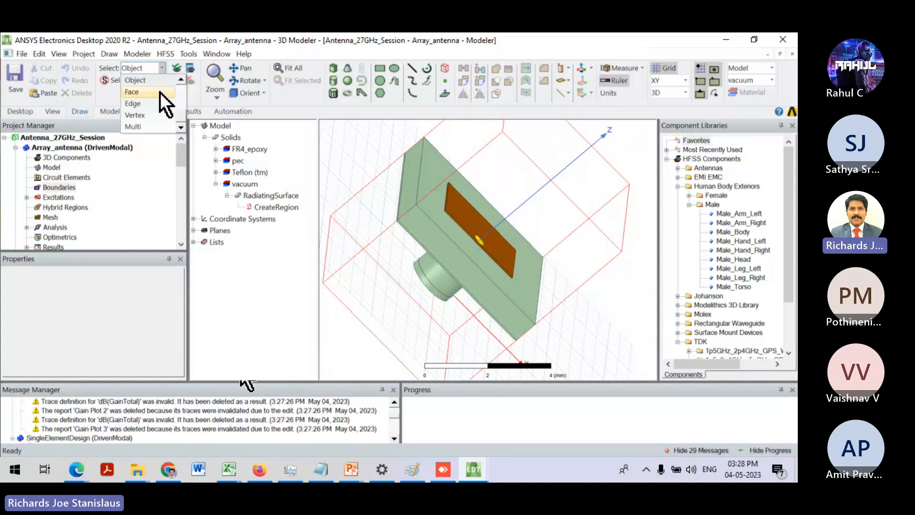
pyautogui.click(160, 92)
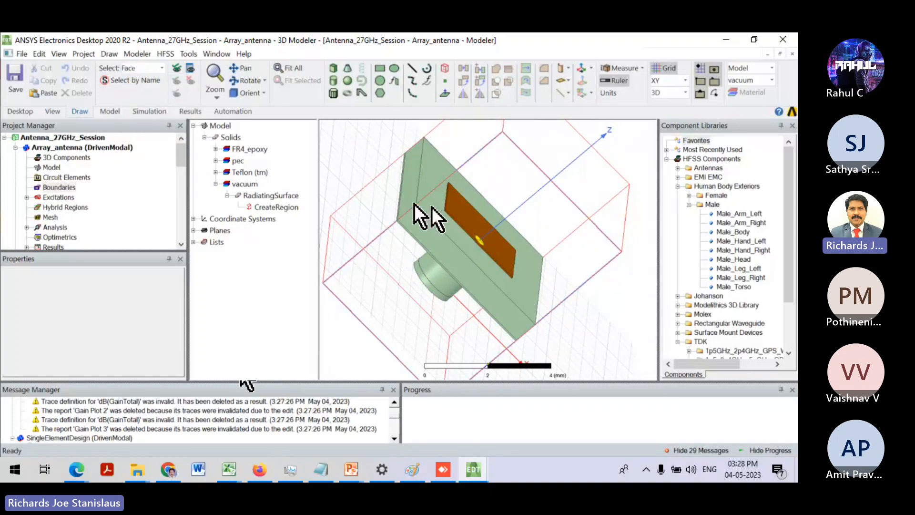
pyautogui.click(375, 200)
pyautogui.moveTo(493, 190); pyautogui.dragTo(462, 210, button='middle')
pyautogui.keyDown('ctrl'); pyautogui.click(511, 225); pyautogui.keyUp('ctrl')
pyautogui.moveTo(511, 225); pyautogui.dragTo(566, 255, button='middle')
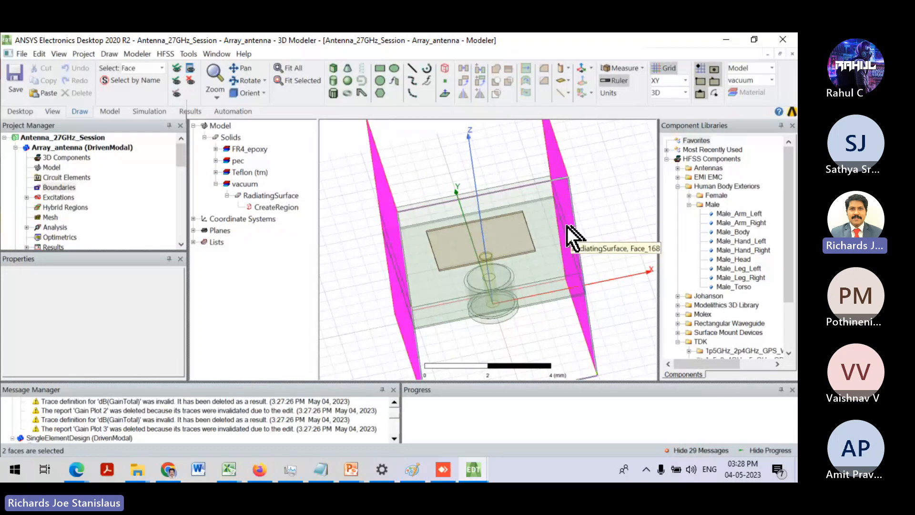
pyautogui.moveTo(567, 226); pyautogui.dragTo(610, 208, button='middle')
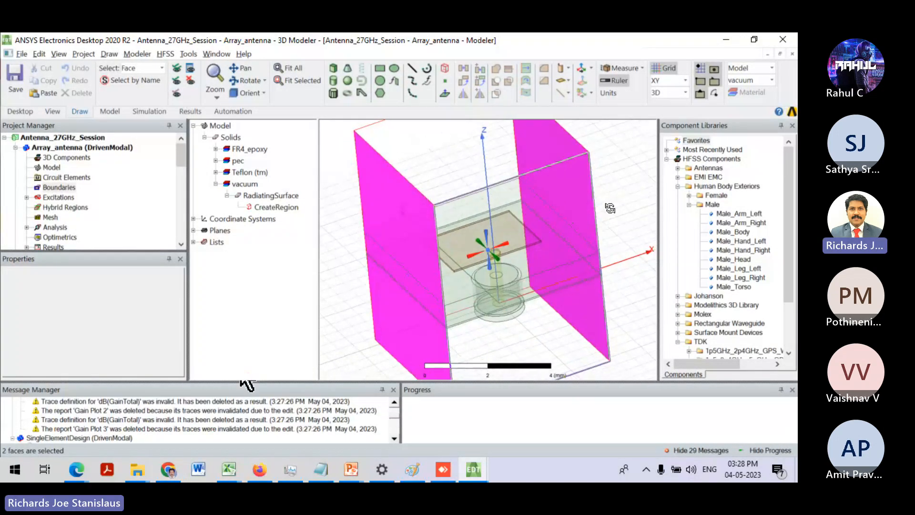
# - Create a coupled lattice pair boundary on the two selected side faces and name it LatticePairX
pyautogui.rightClick(386, 191)
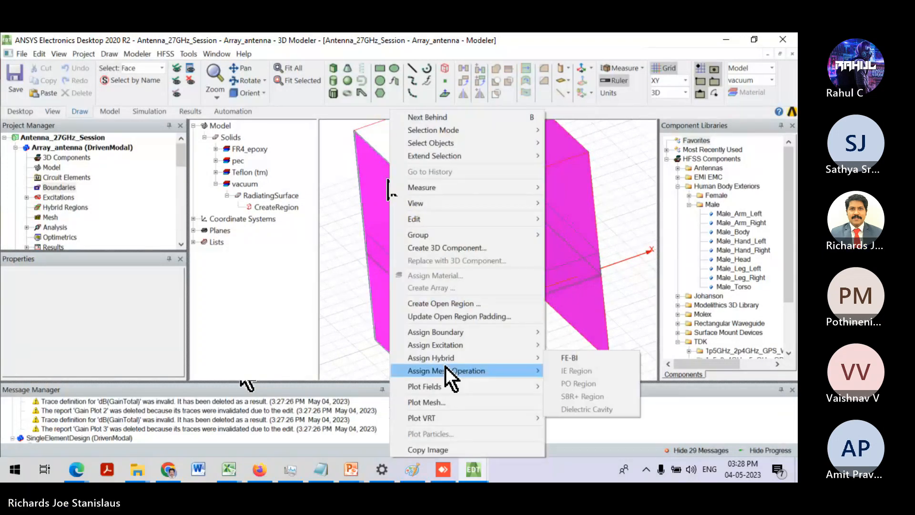
pyautogui.moveTo(457, 333)
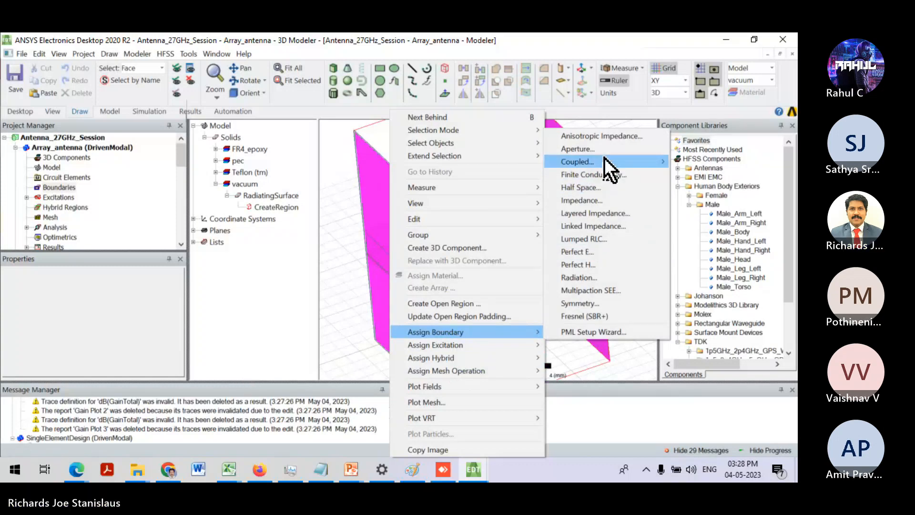
pyautogui.moveTo(605, 159)
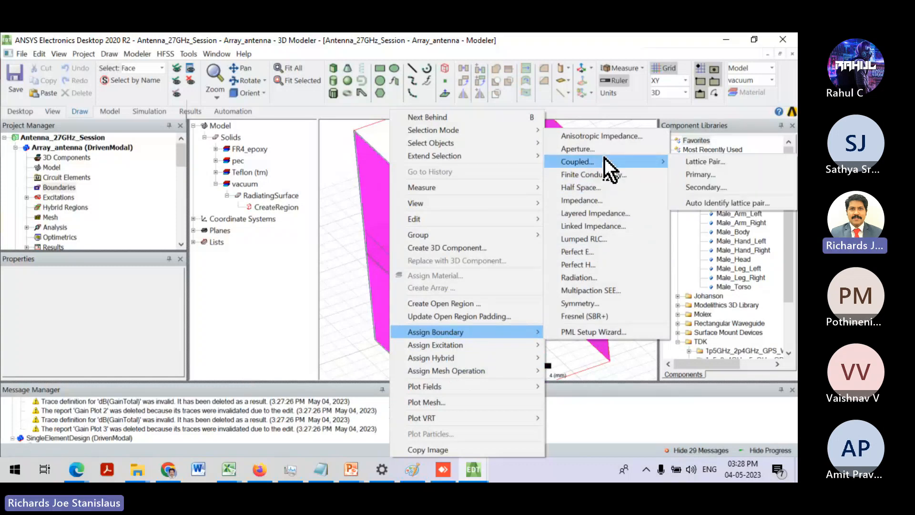
pyautogui.click(725, 164)
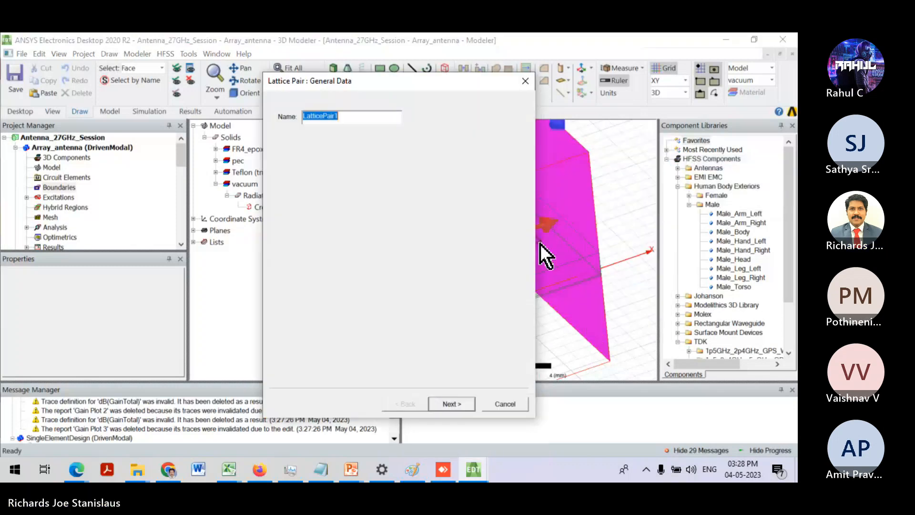
pyautogui.click(338, 116)
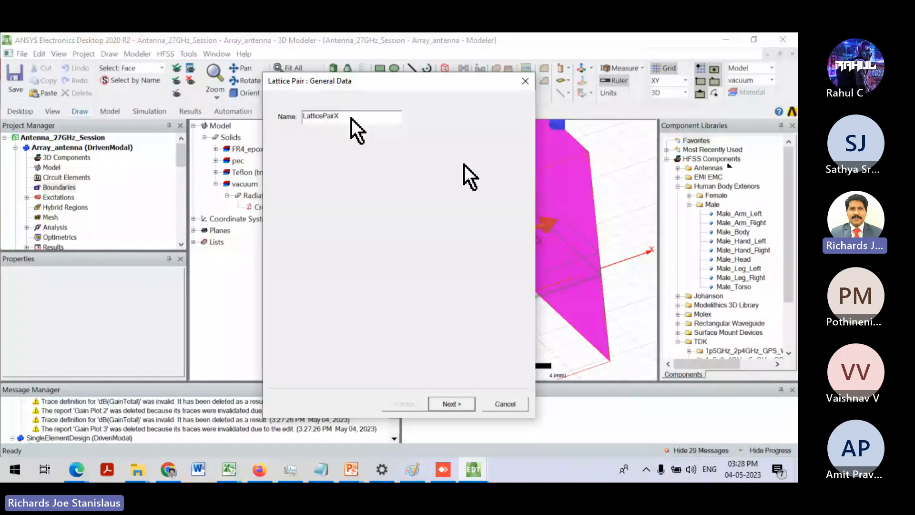
pyautogui.click(448, 405)
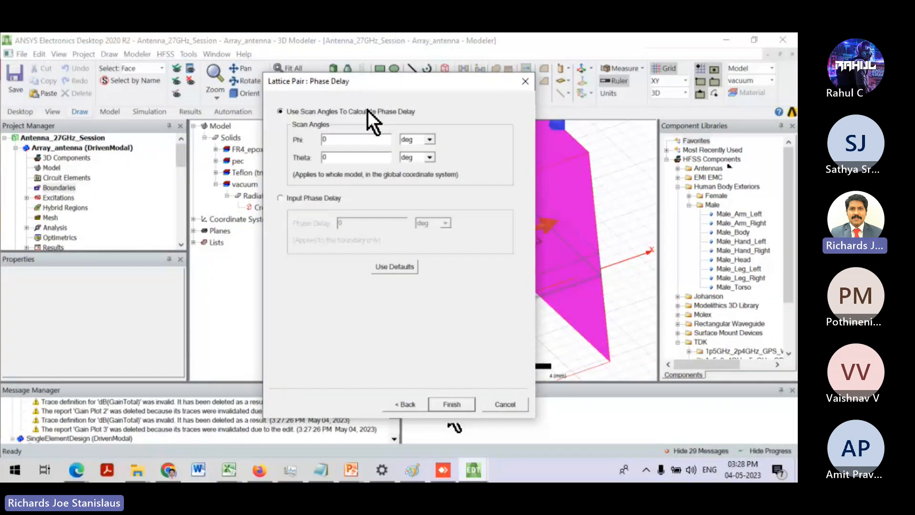
# - Set the Phi scan angle of the lattice pair to the variable scanAnglePhi
pyautogui.moveTo(334, 140); pyautogui.dragTo(315, 144)
pyautogui.write('phas')
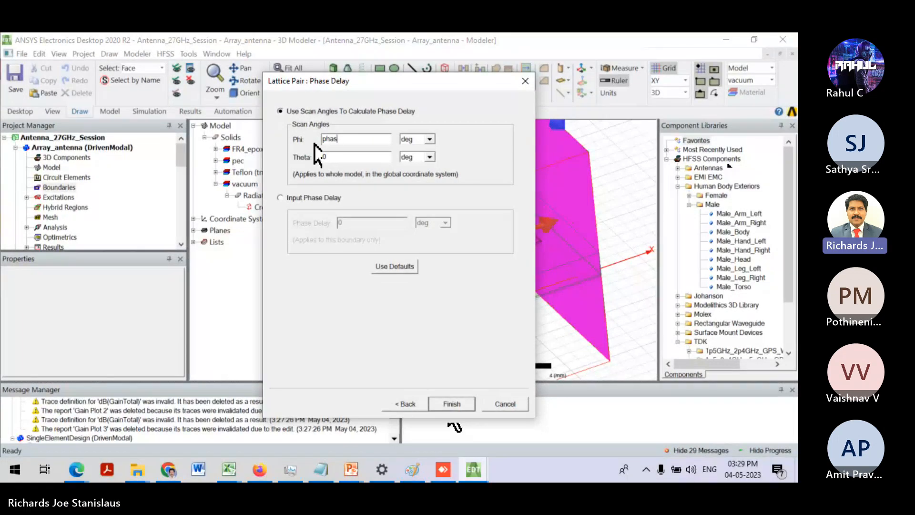
pyautogui.press('BackSpace')
pyautogui.press('BackSpace')
pyautogui.press('BackSpace')
pyautogui.press('BackSpace')
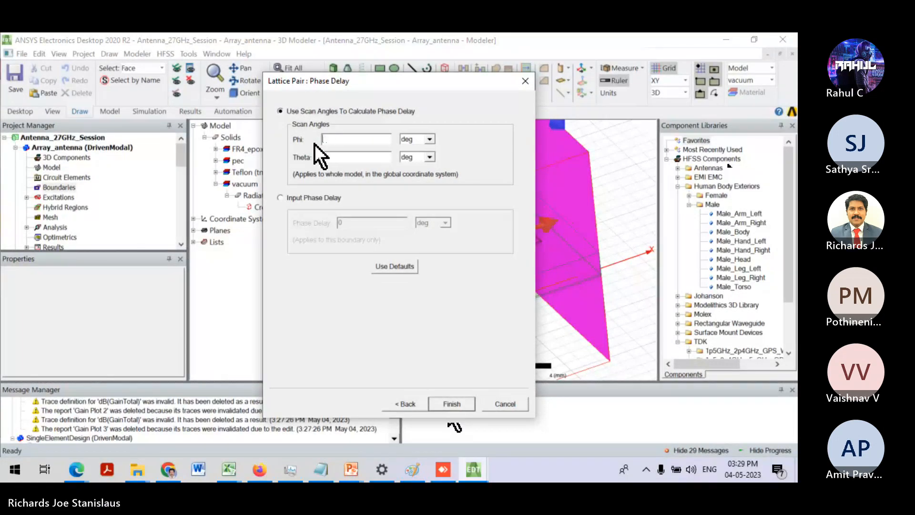
pyautogui.write('scanAngle')
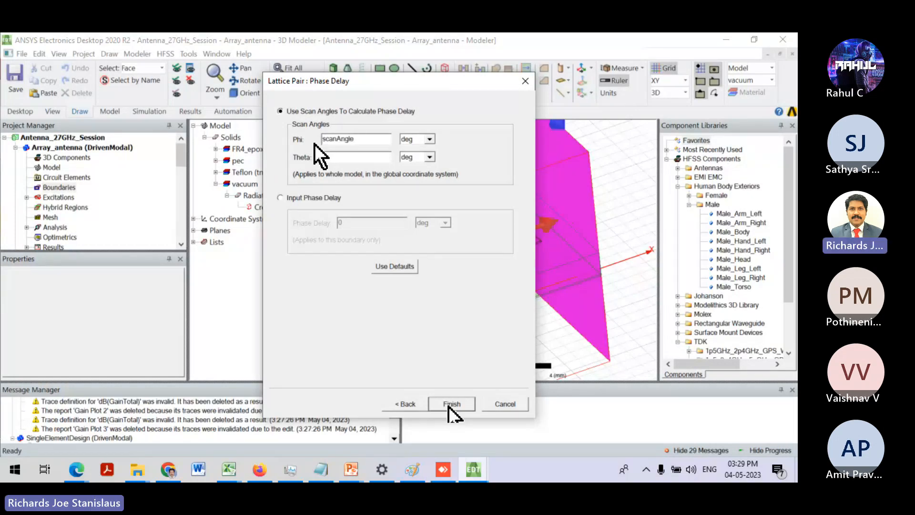
pyautogui.write('Phi')
# - Set the Theta scan angle to the variable scanAngleTheta and finish the lattice pair, defining the new angle variables as 0 deg
pyautogui.press('Tab')
pyautogui.write('scan')
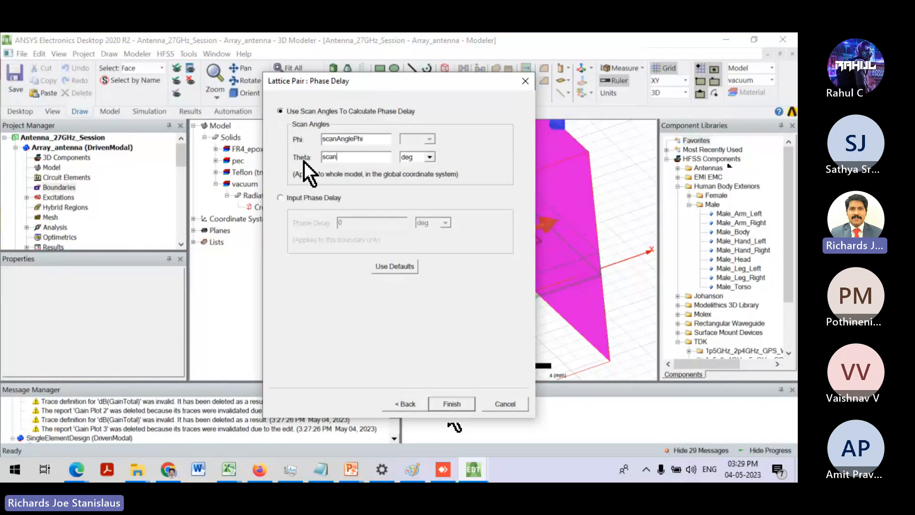
pyautogui.write('Angle')
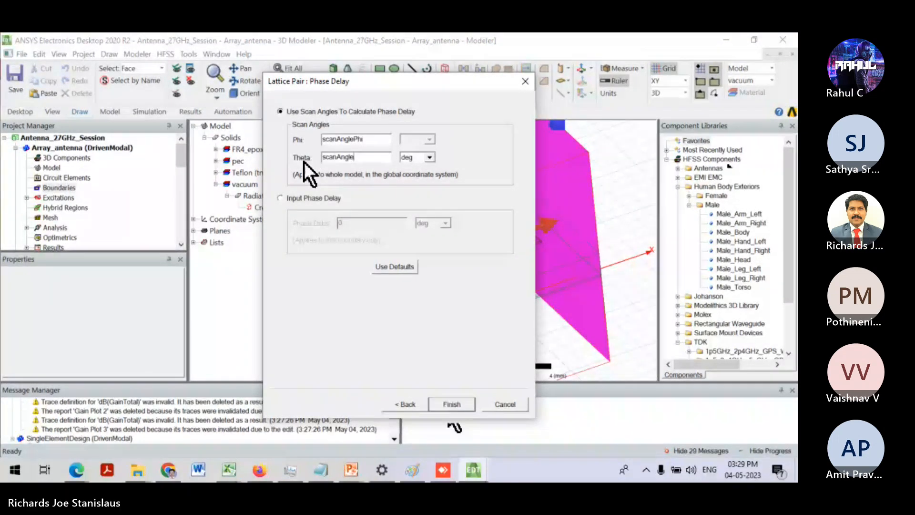
pyautogui.write('The')
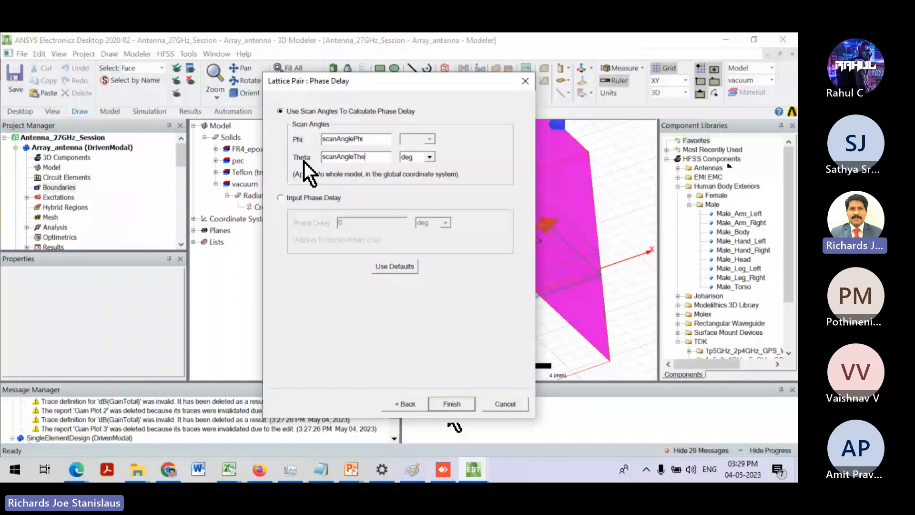
pyautogui.write('ta')
pyautogui.click(451, 403)
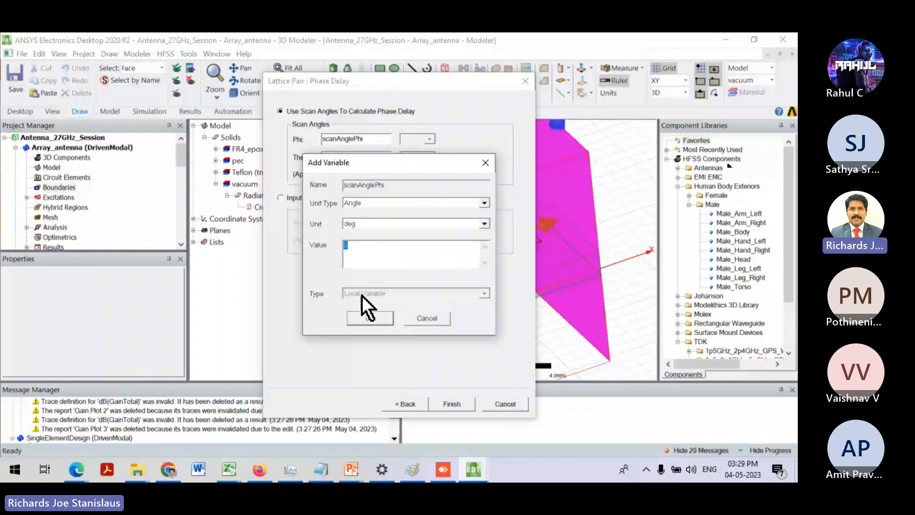
pyautogui.click(375, 318)
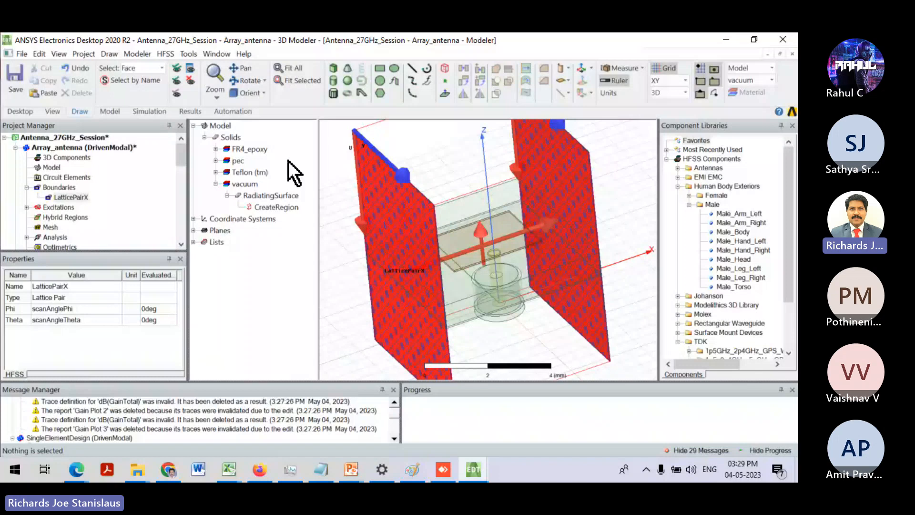
# - Assign a lattice pair boundary named LatticePairY to the two RadiatingSurface faces perpendicular to the Y axis, keeping the scanAnglePhi and scanAngleTheta variables
pyautogui.keyDown('alt'); pyautogui.moveTo(364, 180); pyautogui.dragTo(383, 229); pyautogui.keyUp('alt')
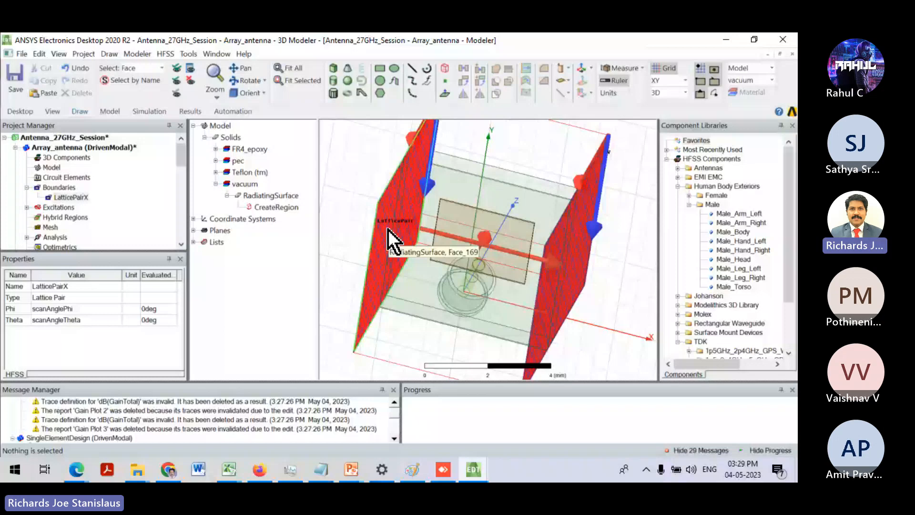
pyautogui.keyDown('alt'); pyautogui.moveTo(388, 230); pyautogui.dragTo(355, 288); pyautogui.keyUp('alt')
pyautogui.click(464, 235)
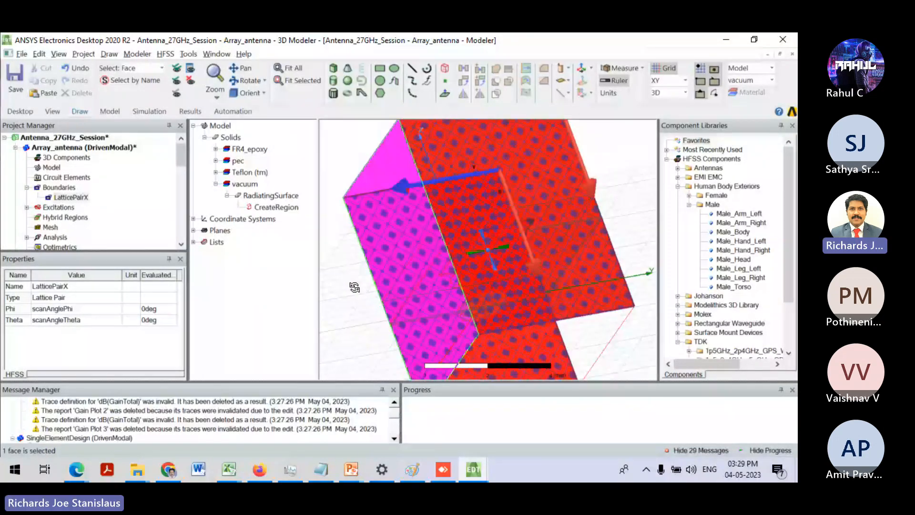
pyautogui.keyDown('ctrl'); pyautogui.click(567, 267); pyautogui.keyUp('ctrl')
pyautogui.keyDown('alt'); pyautogui.moveTo(567, 267); pyautogui.dragTo(523, 233); pyautogui.keyUp('alt')
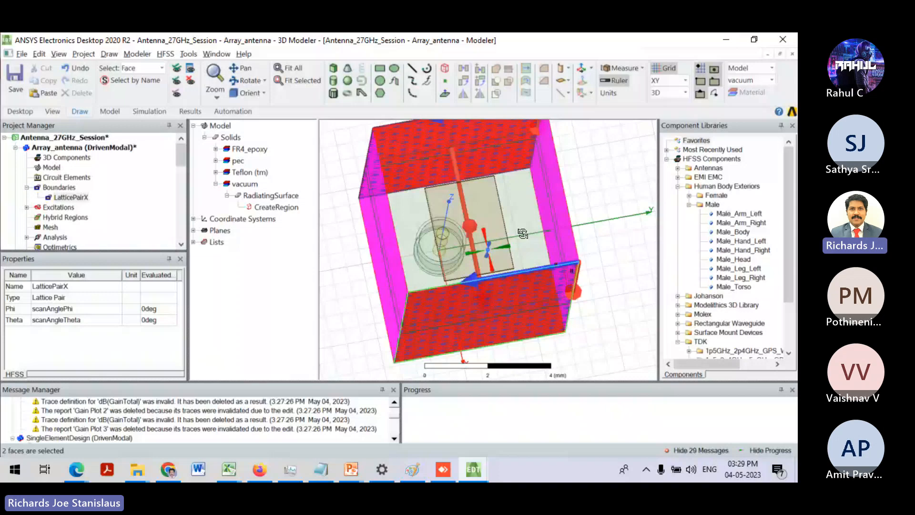
pyautogui.rightClick(382, 197)
pyautogui.moveTo(457, 331)
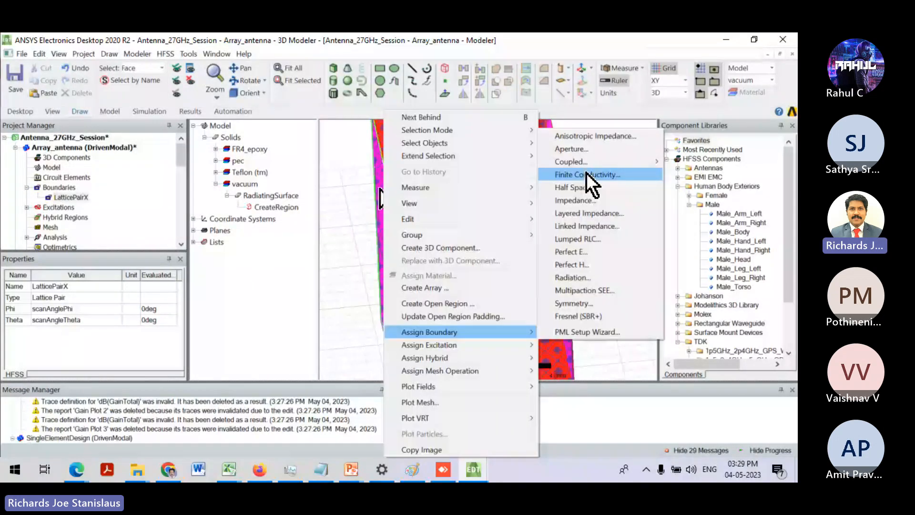
pyautogui.moveTo(593, 162)
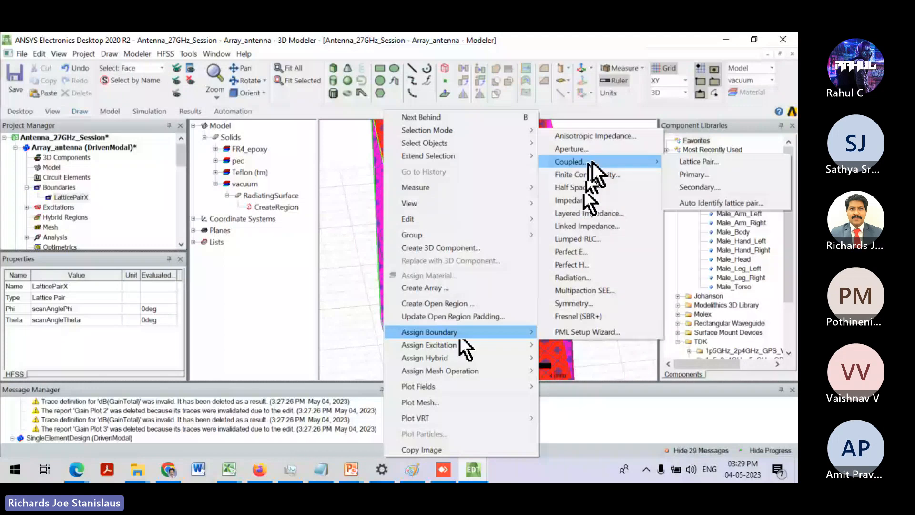
pyautogui.click(686, 161)
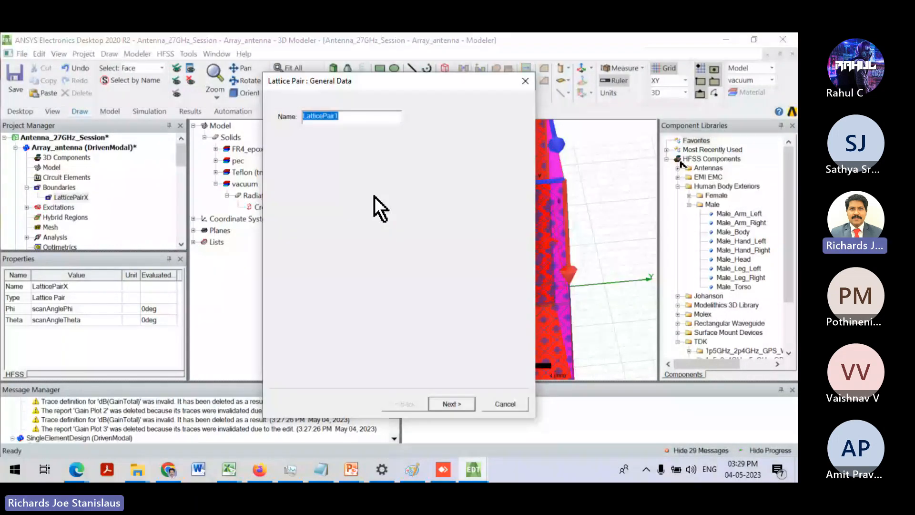
pyautogui.click(335, 119)
pyautogui.write('Y')
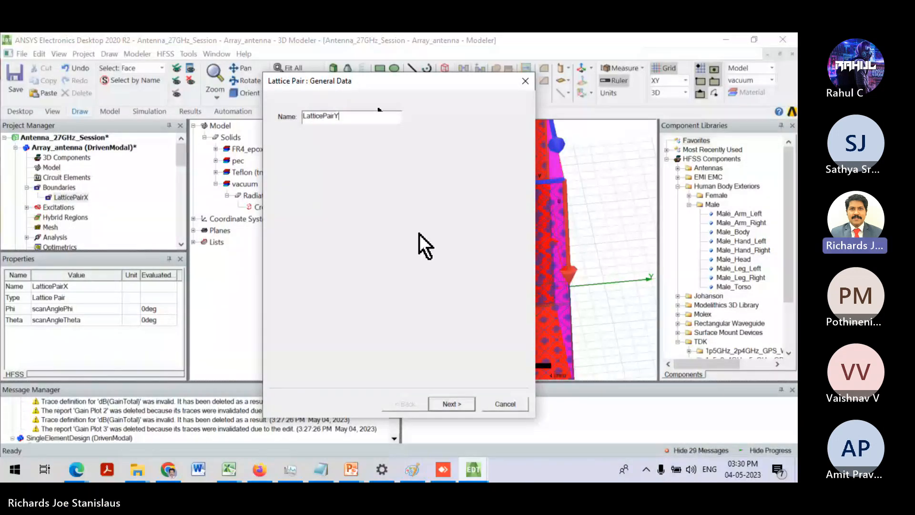
pyautogui.click(454, 405)
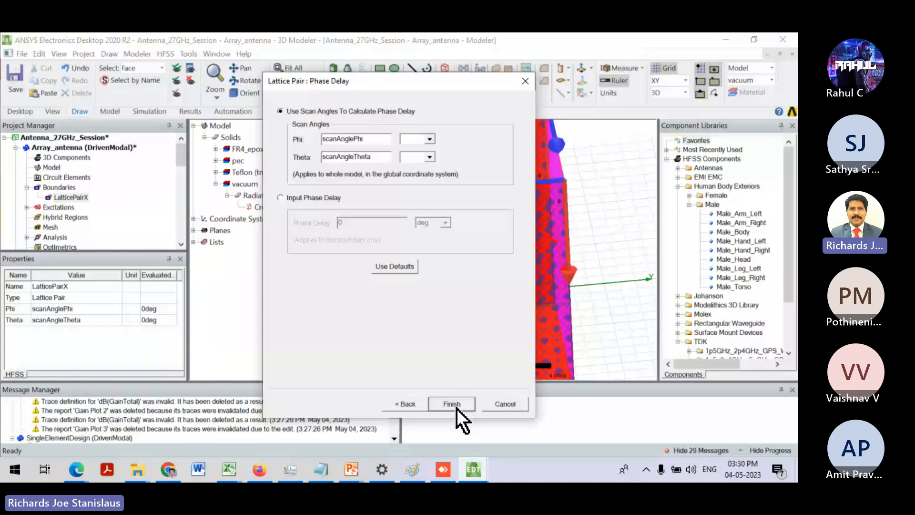
pyautogui.click(452, 404)
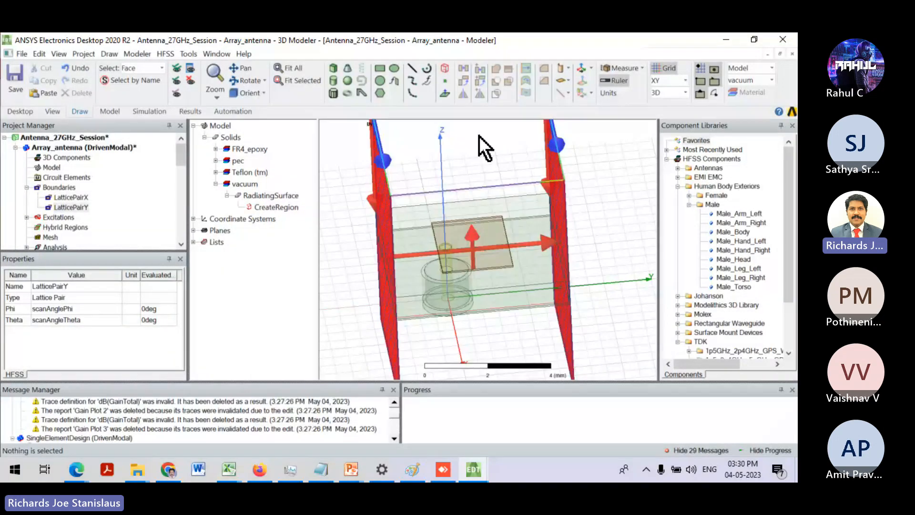
# - Examine the faces and vector directions covered by the LatticePairX and LatticePairY boundaries
pyautogui.click(72, 207)
pyautogui.press('Up')
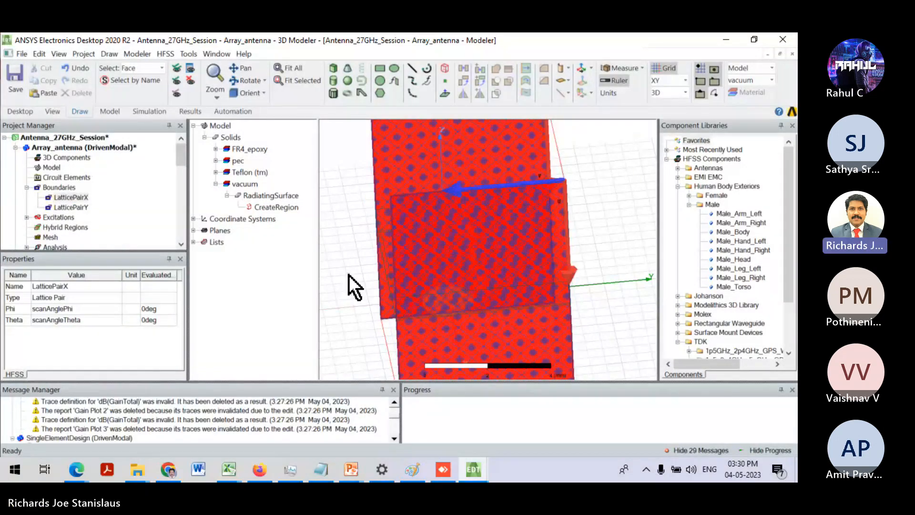
pyautogui.keyDown('alt'); pyautogui.moveTo(356, 286); pyautogui.dragTo(522, 155); pyautogui.keyUp('alt')
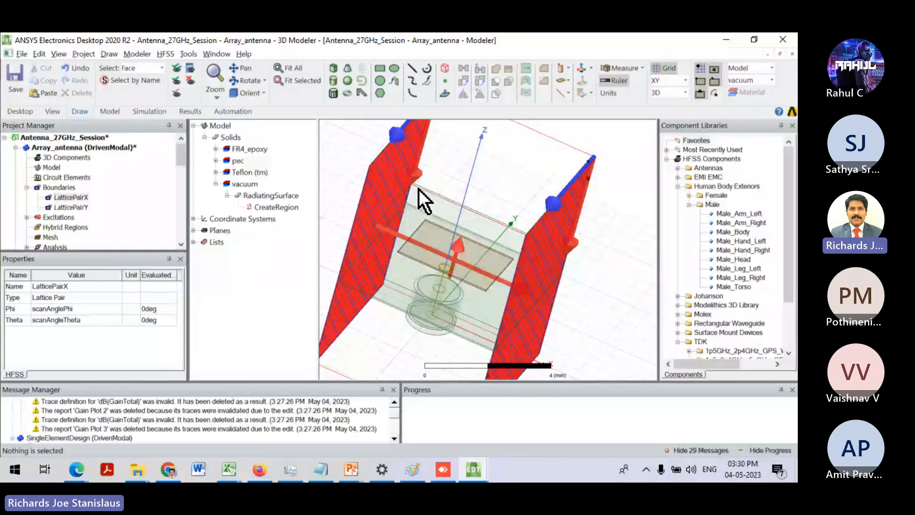
pyautogui.click(67, 208)
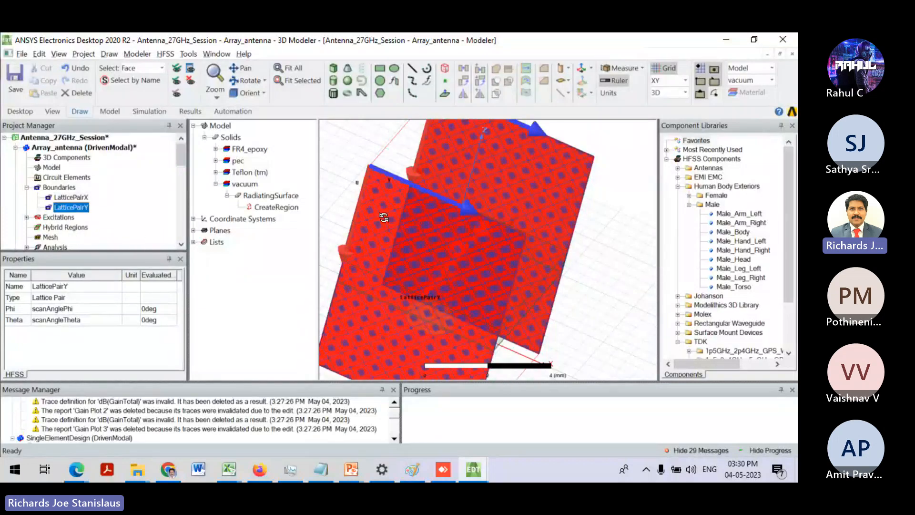
pyautogui.click(342, 216)
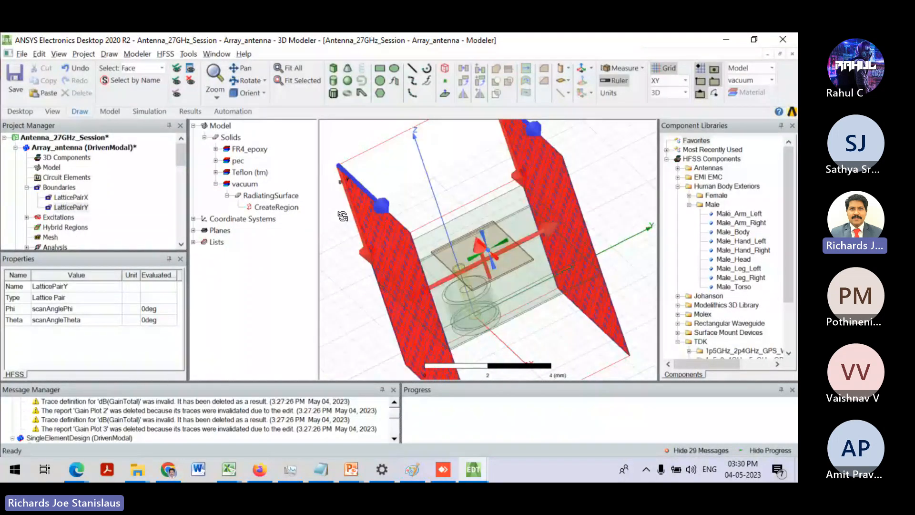
# - Assign a Radiation boundary to the two RadiatingSurface faces perpendicular to the Z axis, and display the LatticePairY boundary
pyautogui.moveTo(342, 216); pyautogui.dragTo(438, 274)
pyautogui.keyDown('ctrl'); pyautogui.click(420, 344); pyautogui.keyUp('ctrl')
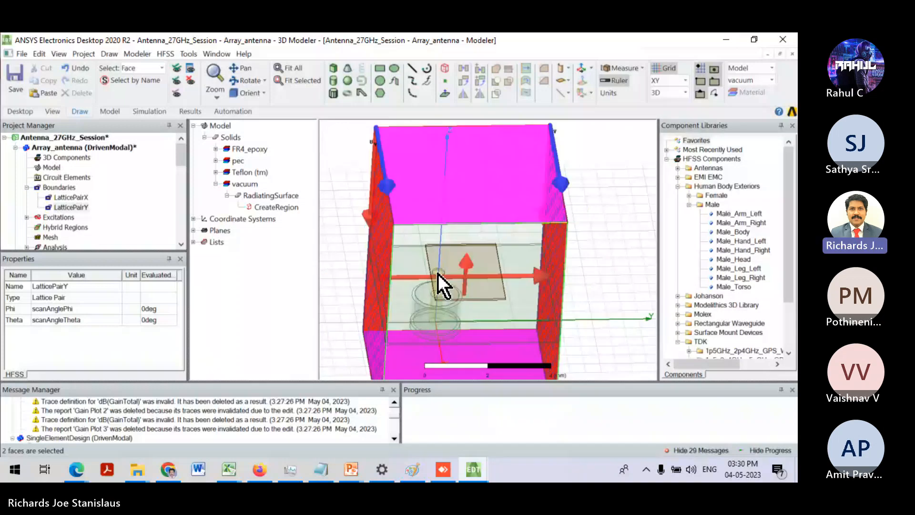
pyautogui.rightClick(469, 201)
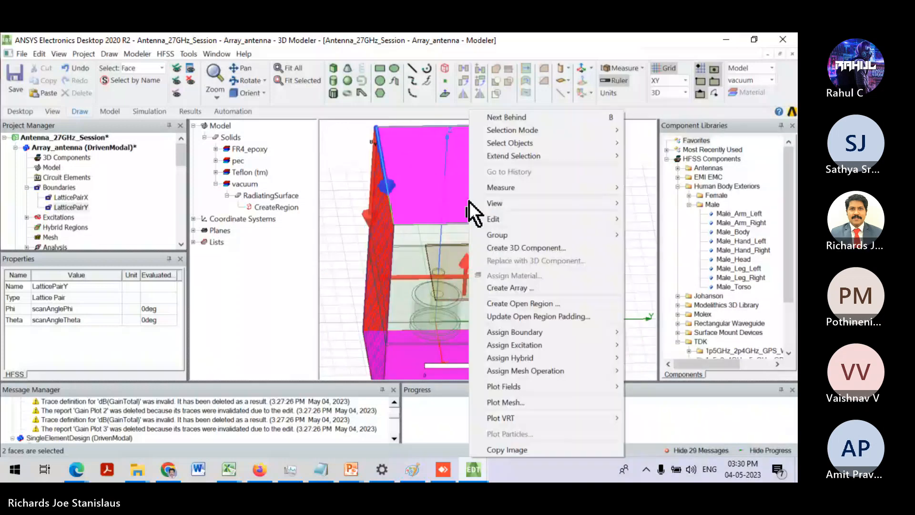
pyautogui.click(433, 196)
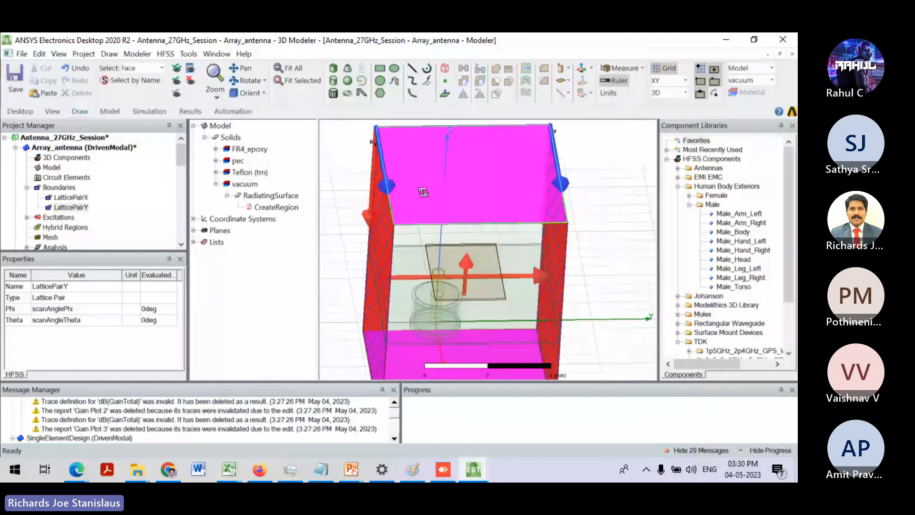
pyautogui.moveTo(423, 191); pyautogui.dragTo(425, 201)
pyautogui.rightClick(444, 268)
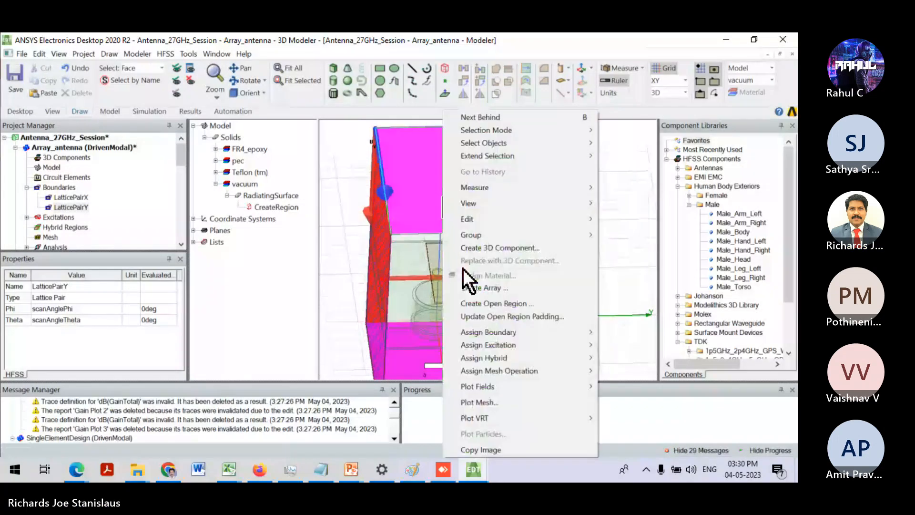
pyautogui.click(440, 281)
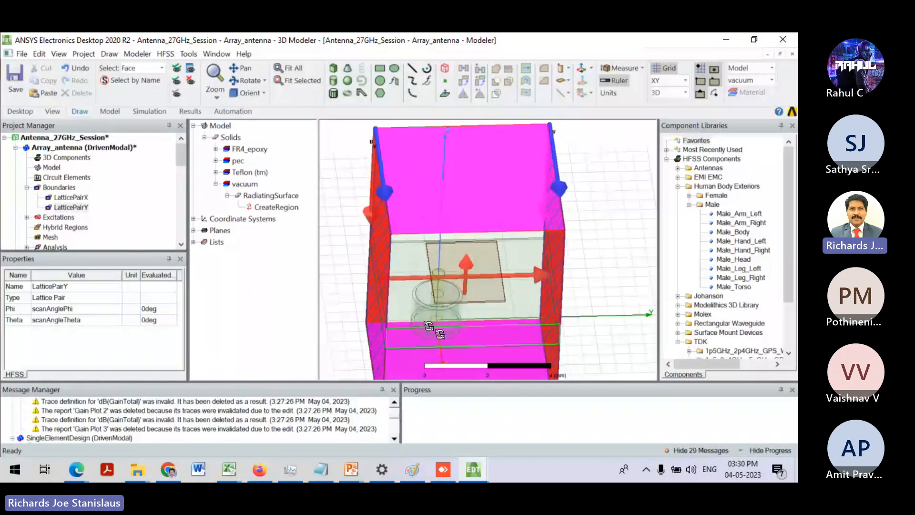
pyautogui.moveTo(429, 327); pyautogui.dragTo(429, 285)
pyautogui.rightClick(454, 230)
pyautogui.moveTo(555, 334)
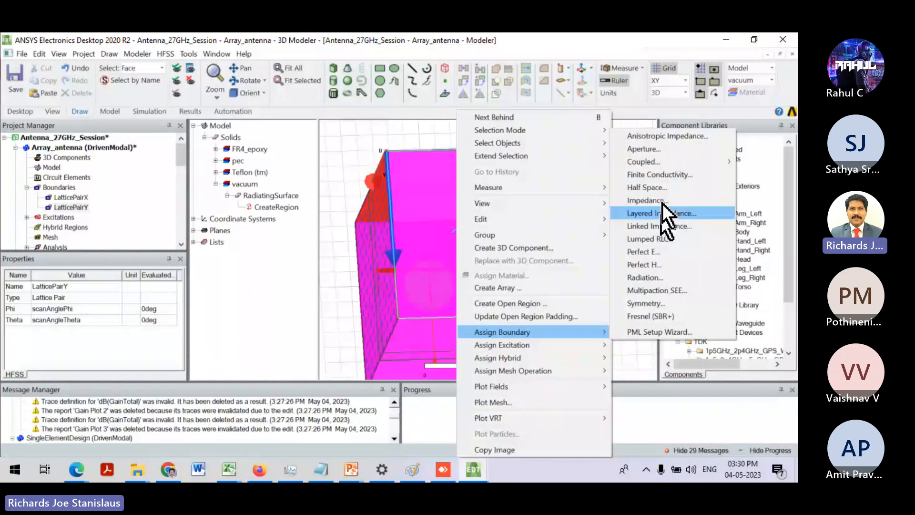
pyautogui.click(645, 278)
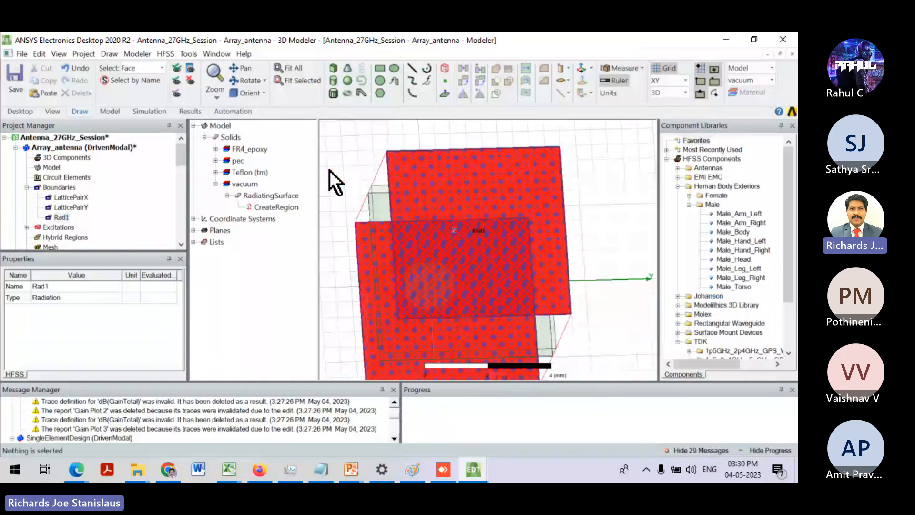
pyautogui.click(63, 206)
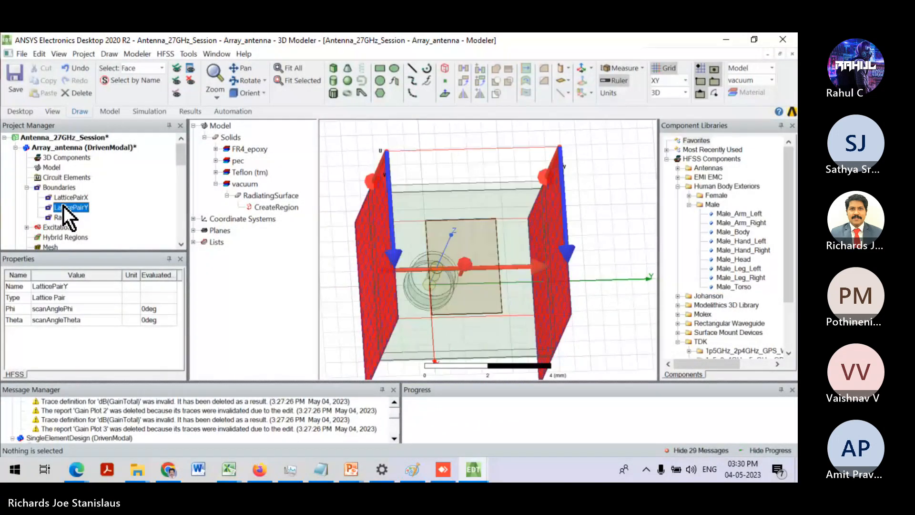
# - Review the faces assigned to the LatticePairX, LatticePairY and Rad1 boundaries, then select the Array_antenna design
pyautogui.keyDown('alt'); pyautogui.moveTo(477, 210); pyautogui.dragTo(472, 189); pyautogui.keyUp('alt')
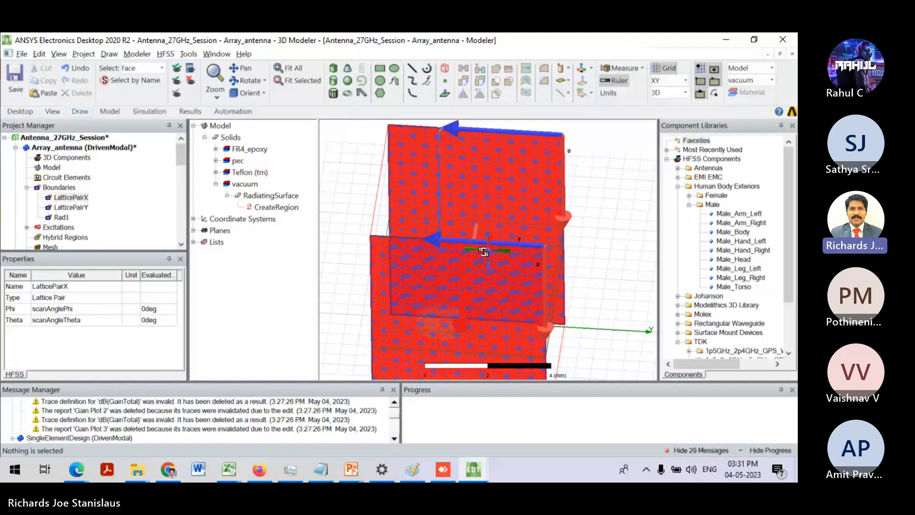
pyautogui.click(70, 207)
pyautogui.click(61, 217)
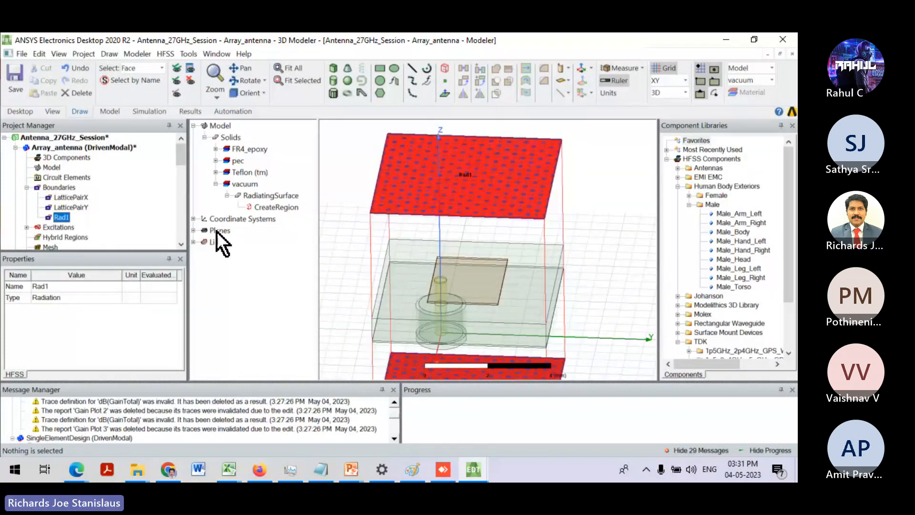
pyautogui.click(72, 147)
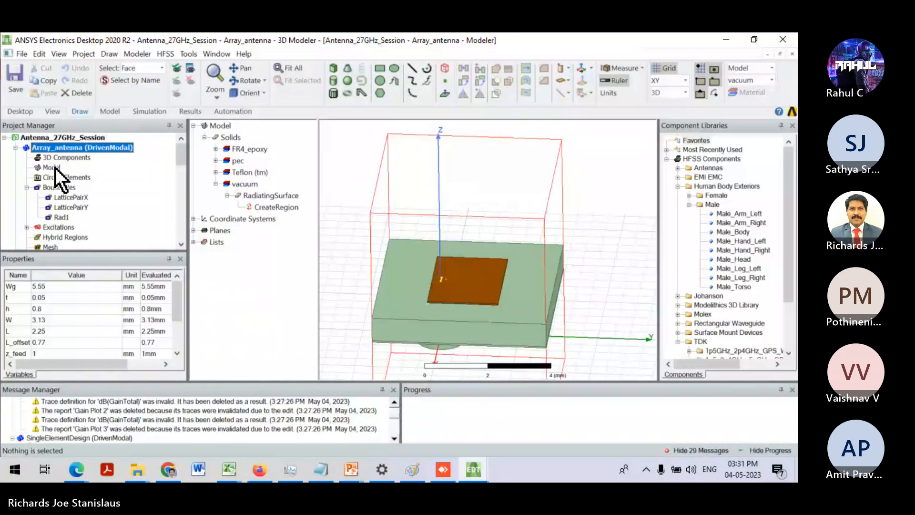
# - Create a regular array named A from the model, using LatticePairX and LatticePairY as lattice vectors, and make it visible
pyautogui.rightClick(56, 168)
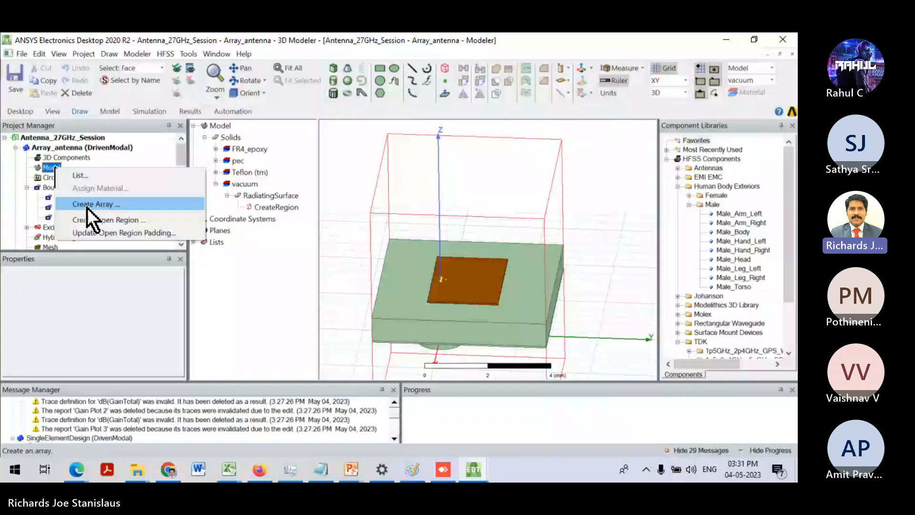
pyautogui.click(86, 204)
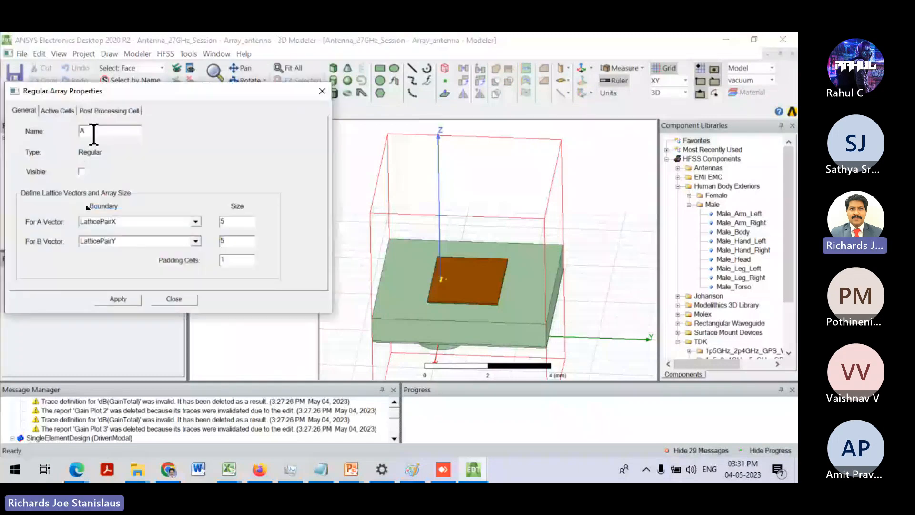
pyautogui.click(82, 172)
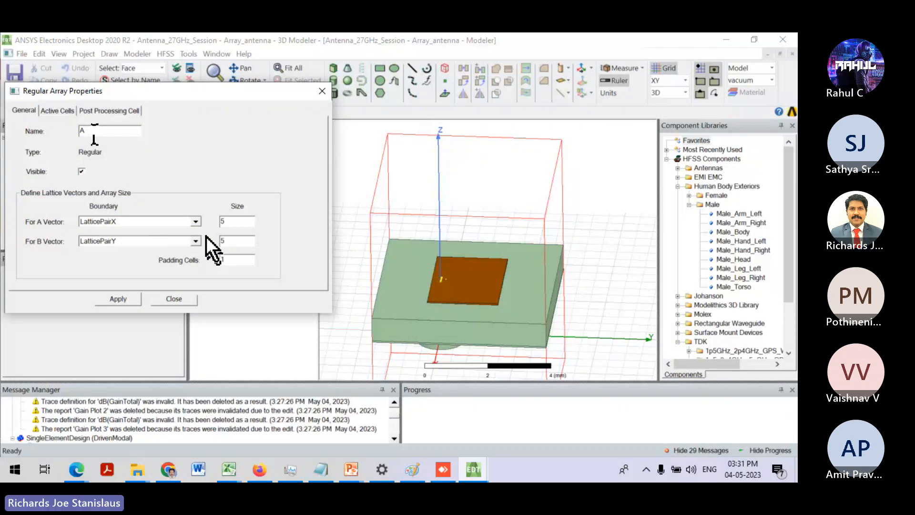
# - Set the array size to 4 for both the A and B vectors and apply it to the model
pyautogui.moveTo(241, 221); pyautogui.dragTo(220, 221)
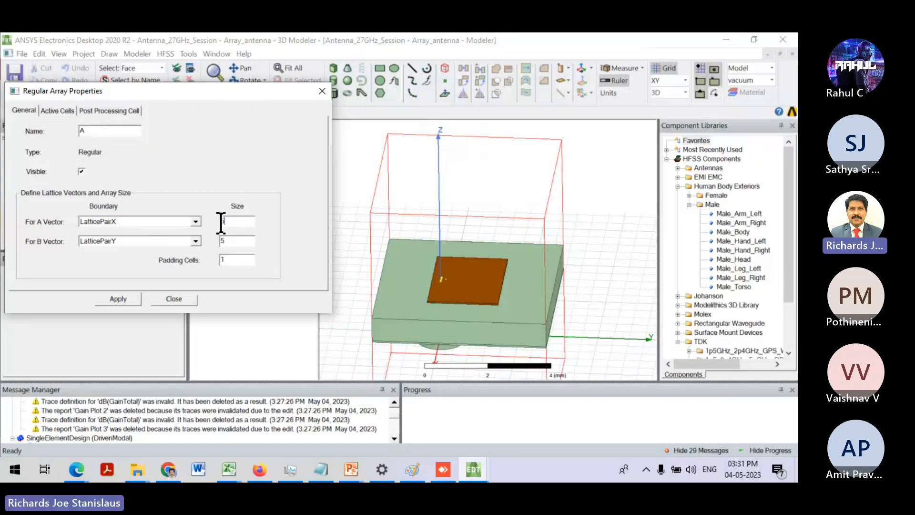
pyautogui.doubleClick(224, 260)
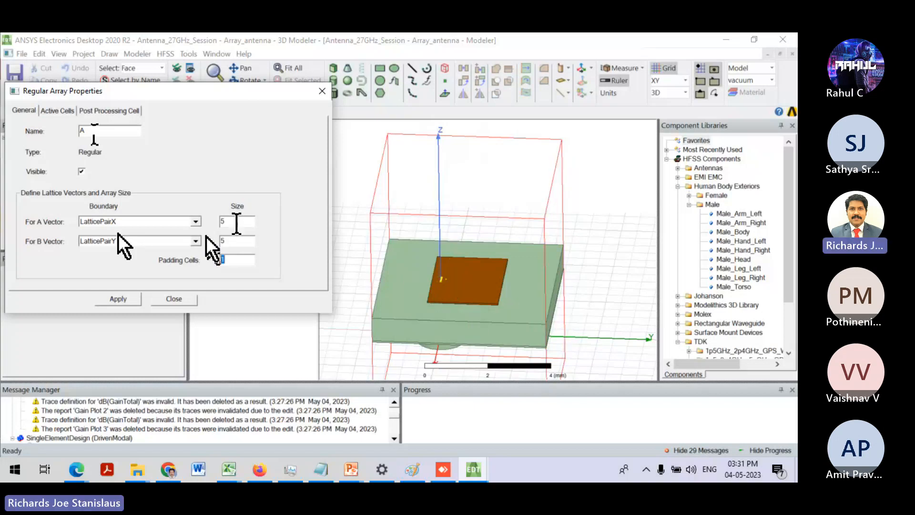
pyautogui.doubleClick(224, 221)
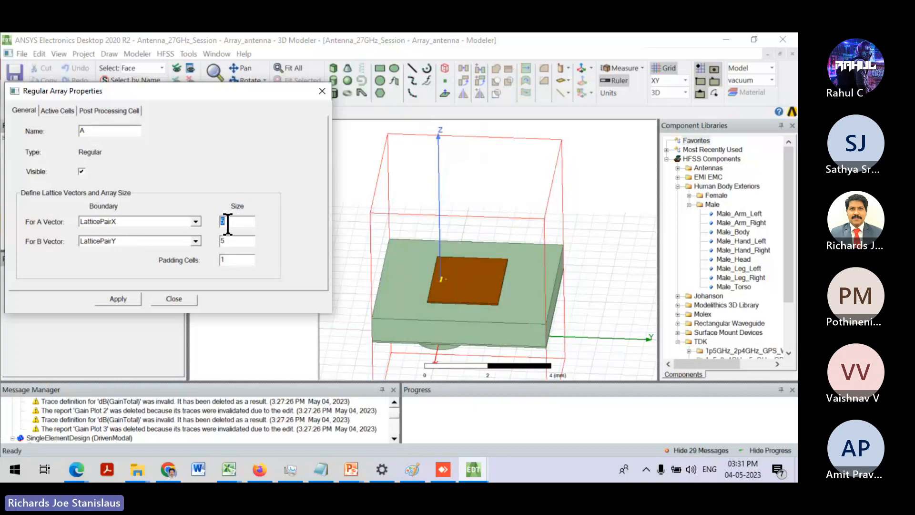
pyautogui.write('4')
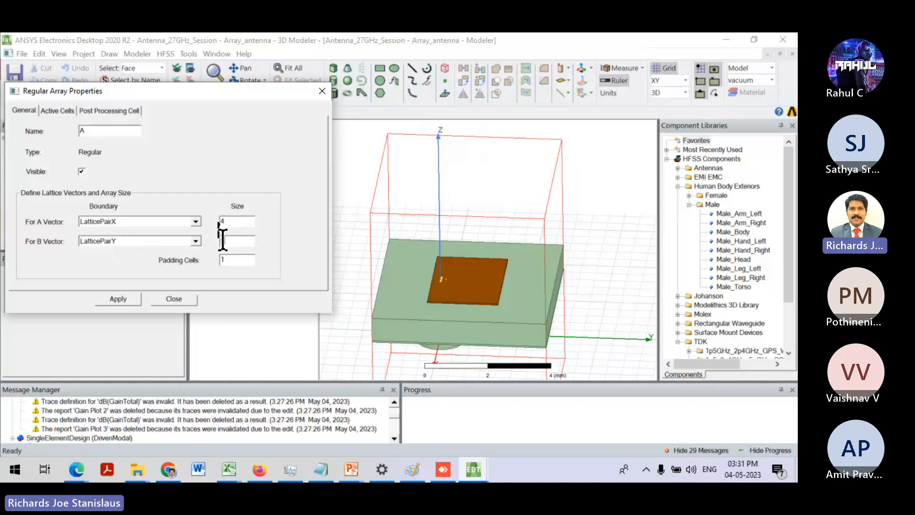
pyautogui.write('4')
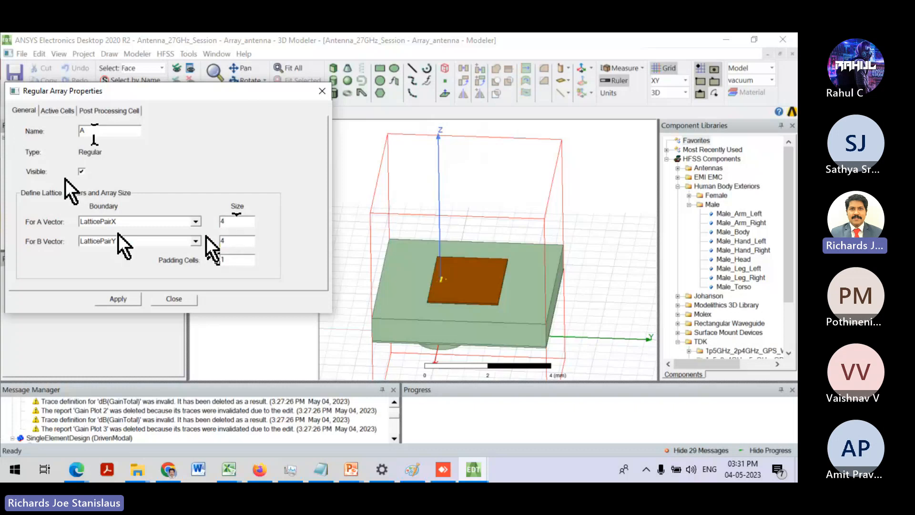
pyautogui.click(133, 302)
pyautogui.scroll(-6, 423, 246)
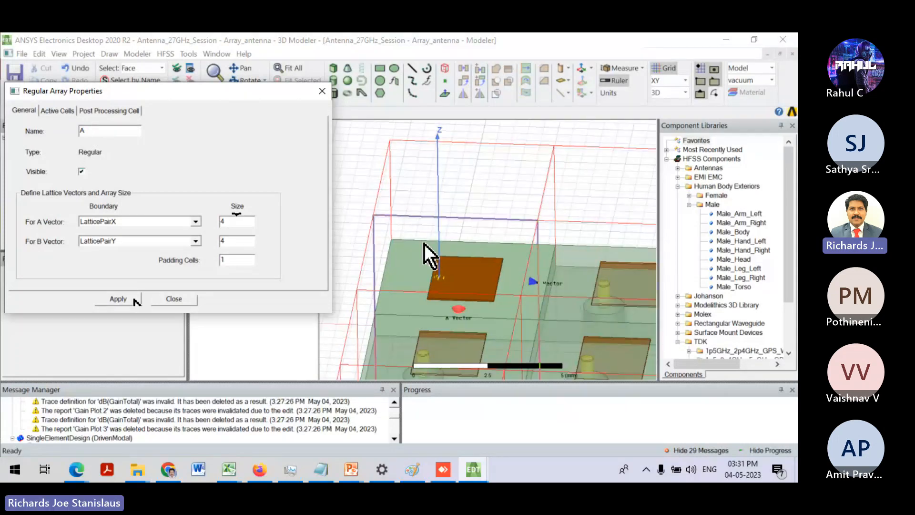
pyautogui.moveTo(424, 244); pyautogui.dragTo(553, 263, button='middle')
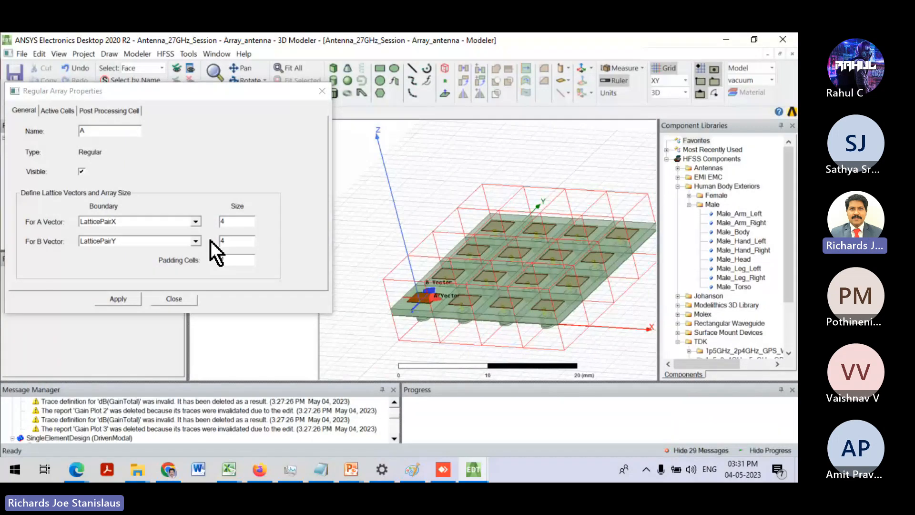
# - Set the A vector size to 8 and apply the change to the array
pyautogui.click(221, 223)
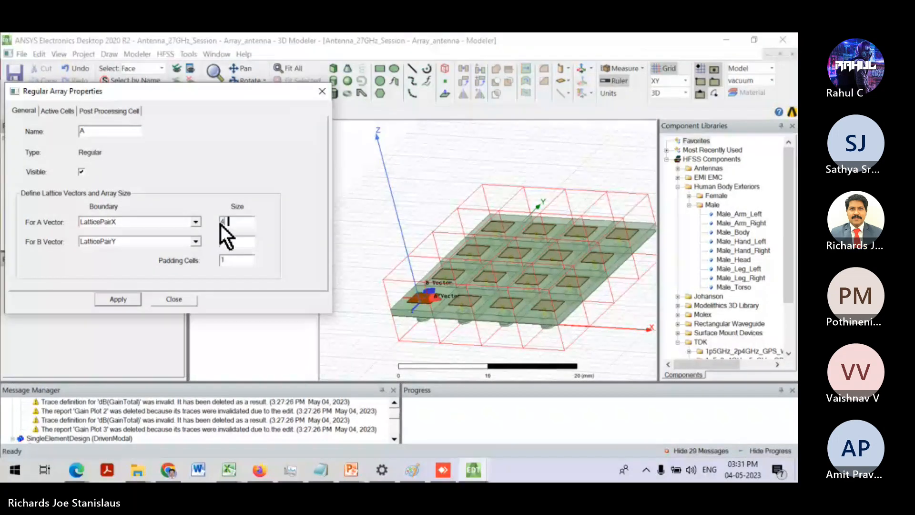
pyautogui.doubleClick(222, 221)
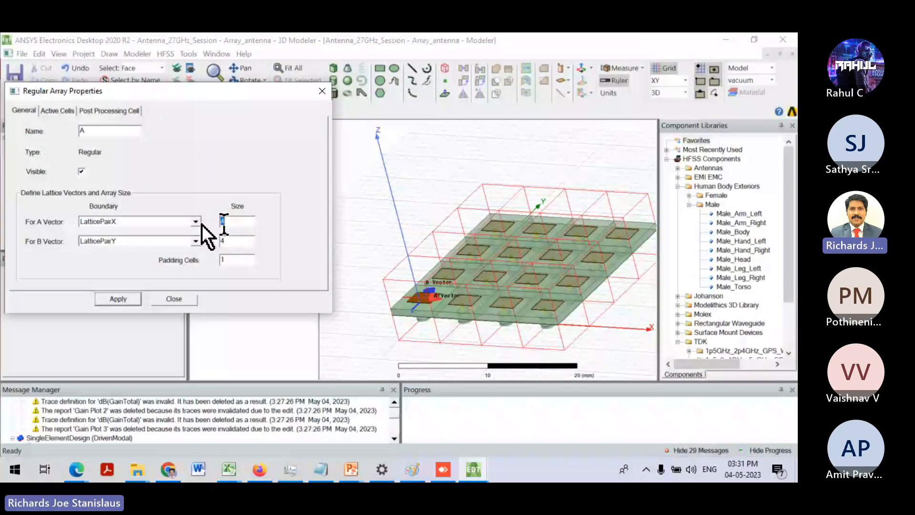
pyautogui.write('8')
pyautogui.click(118, 299)
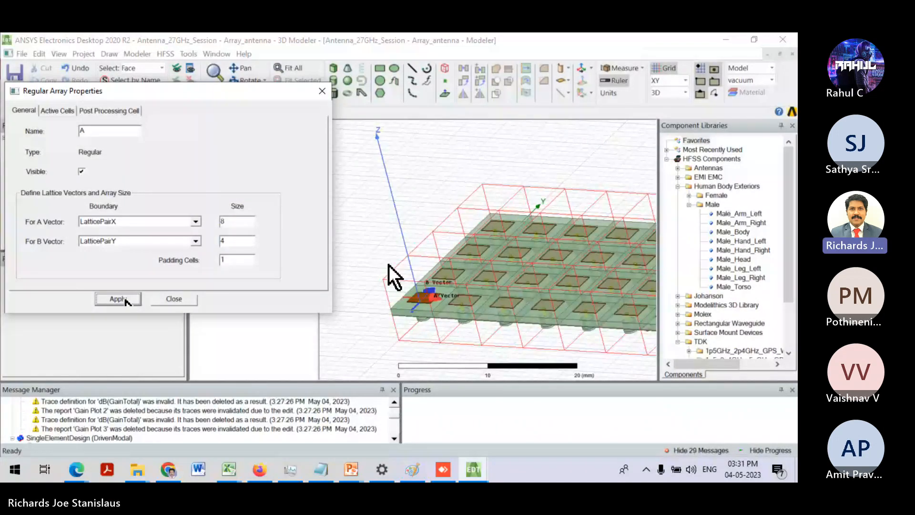
# - Set the A vector size to 4 and the B vector size to 2, and check the active cells grid
pyautogui.doubleClick(214, 222)
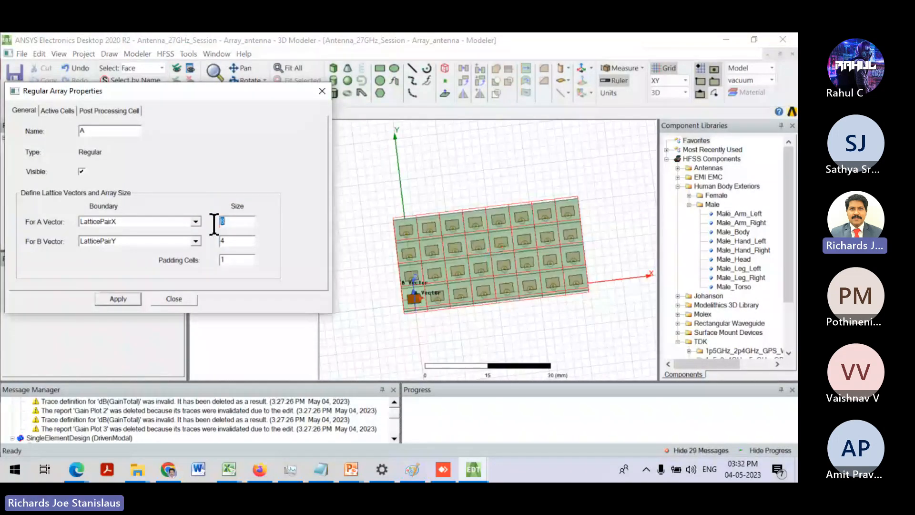
pyautogui.write('4')
pyautogui.press('BackSpace')
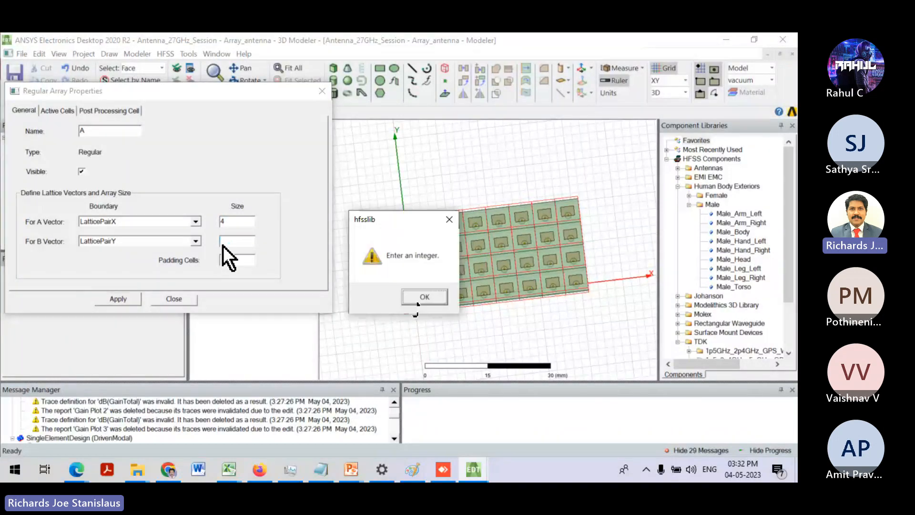
pyautogui.press('Return')
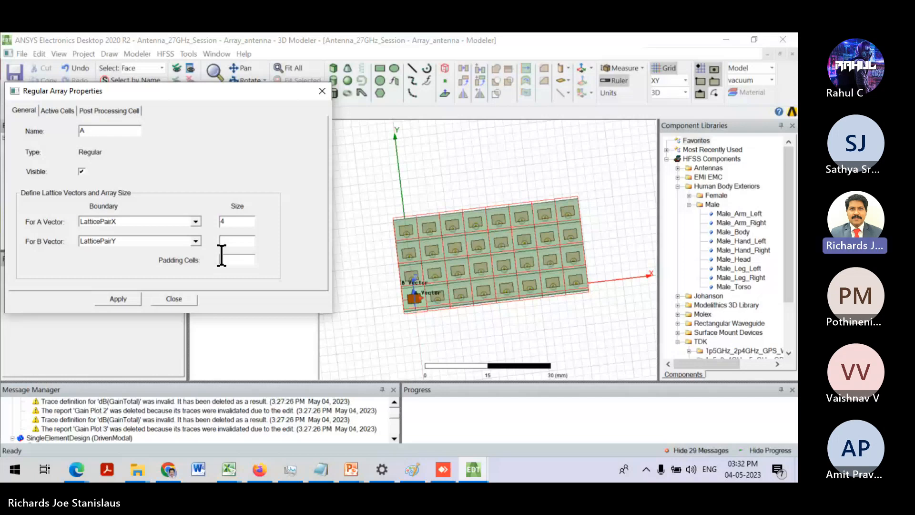
pyautogui.write('2')
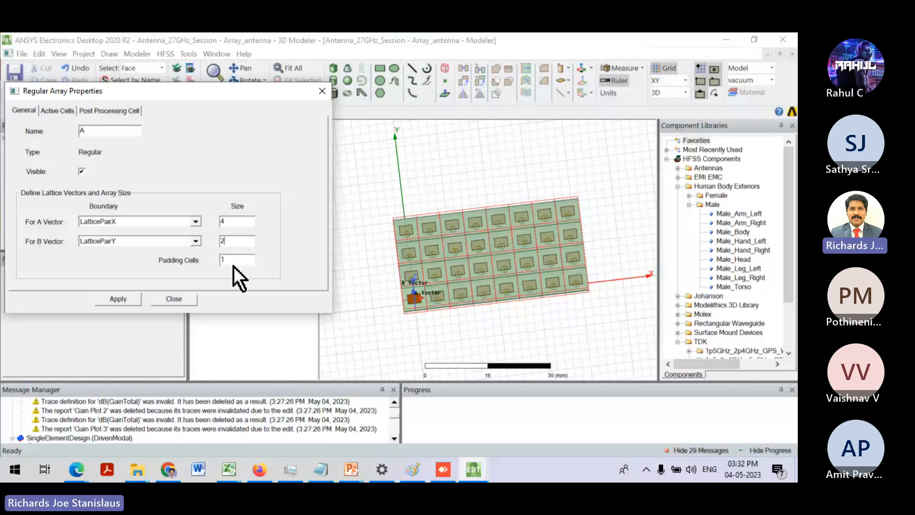
pyautogui.click(57, 111)
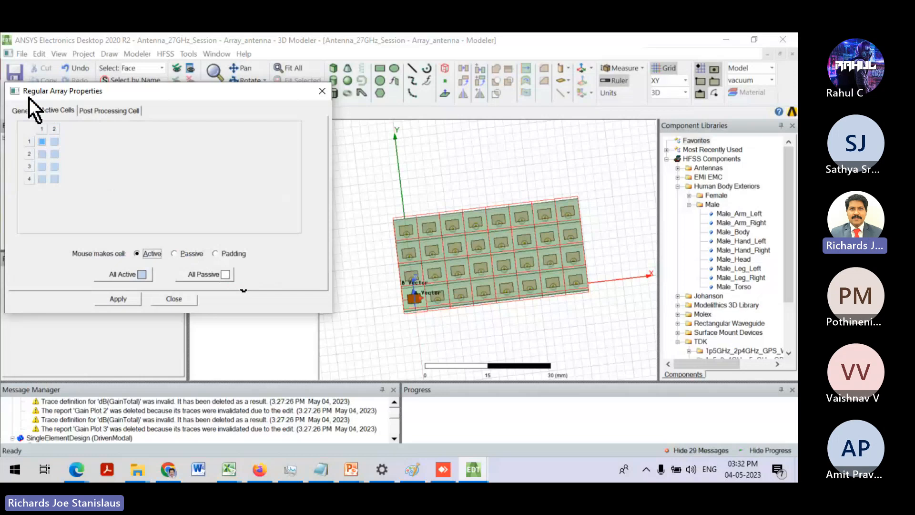
pyautogui.click(25, 110)
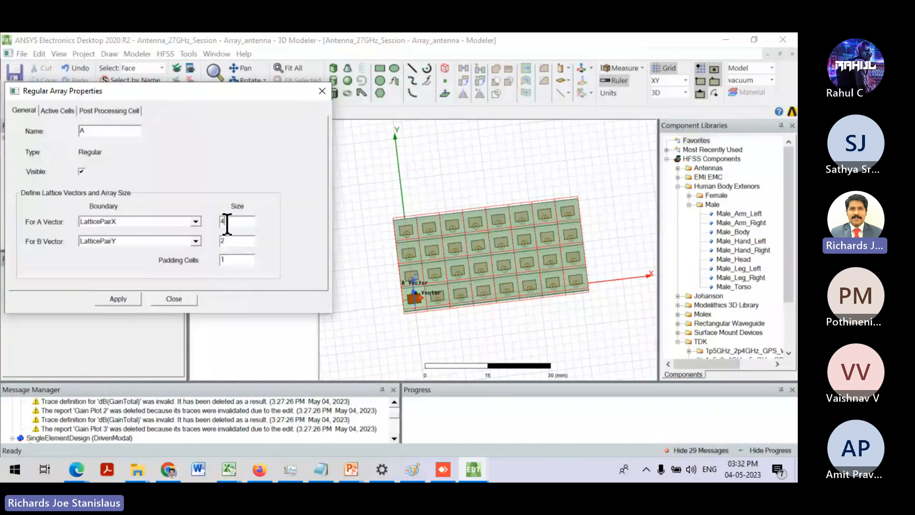
# - Set the array size to 16 for both the A and B vectors and apply it
pyautogui.write('16')
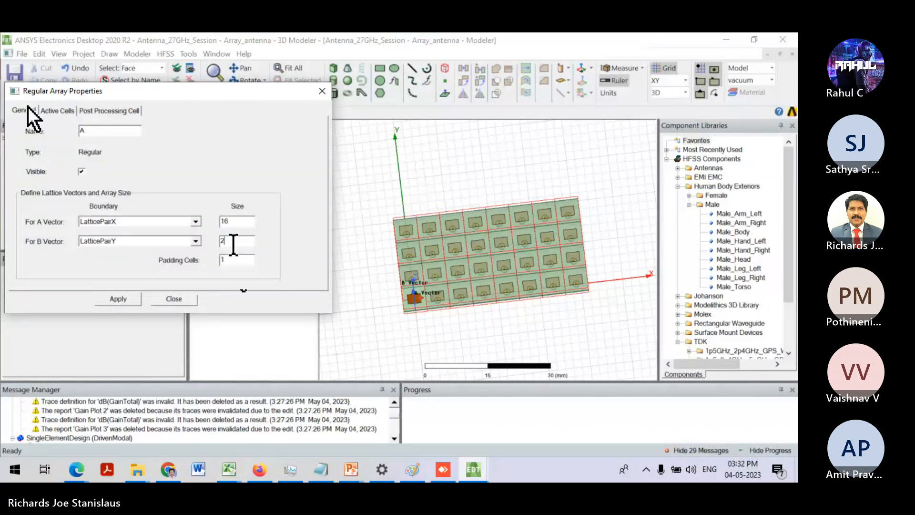
pyautogui.press('BackSpace')
pyautogui.write('16')
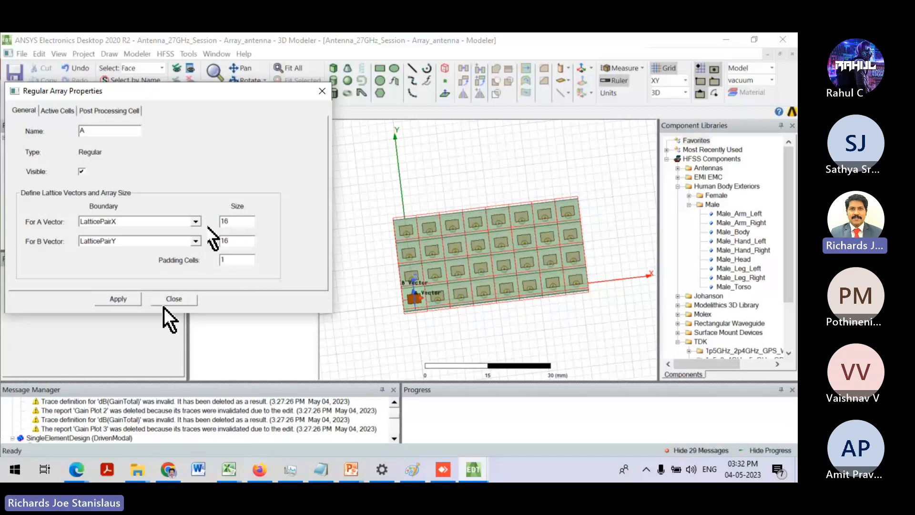
pyautogui.click(119, 300)
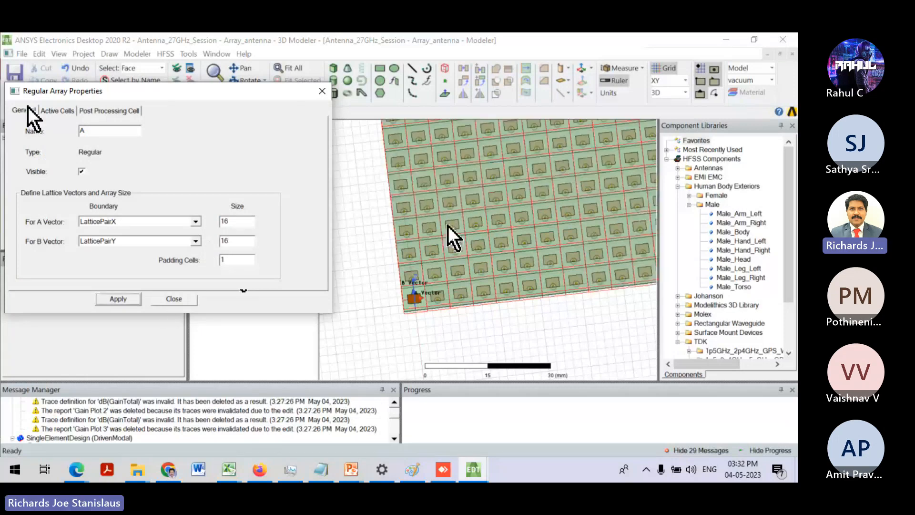
# - Examine the layout of the 16 by 16 patch array as a whole and its individual cells up close
pyautogui.scroll(-5, 452, 269)
pyautogui.scroll(-1, 451, 305)
pyautogui.moveTo(454, 293); pyautogui.dragTo(467, 374, button='middle')
pyautogui.scroll(1, 467, 374)
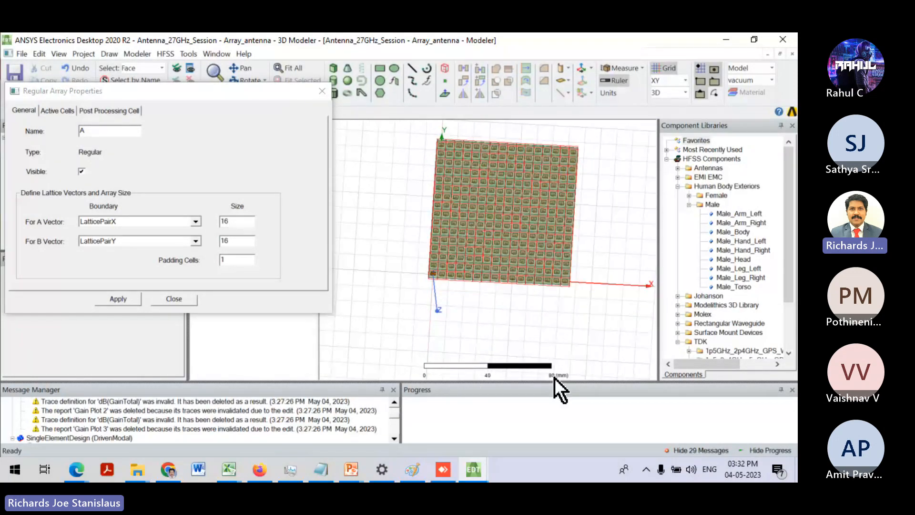
pyautogui.scroll(-1, 554, 378)
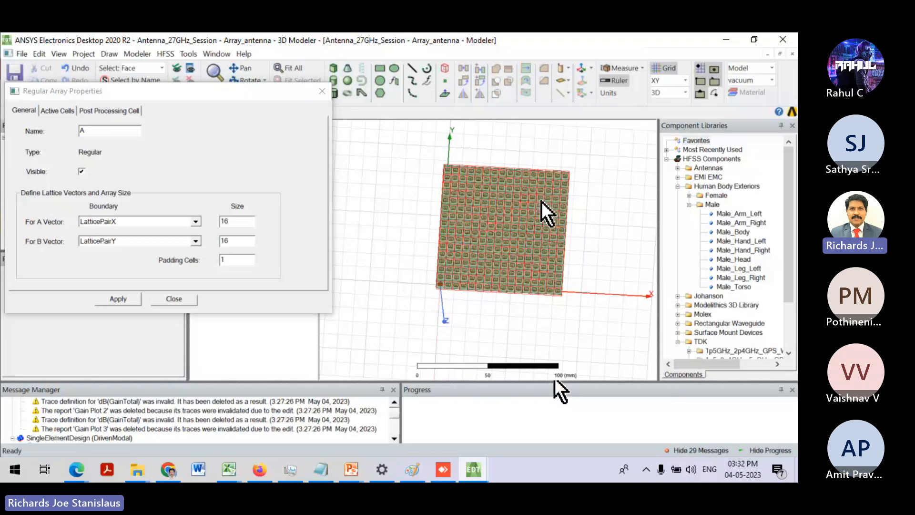
pyautogui.scroll(5, 541, 201)
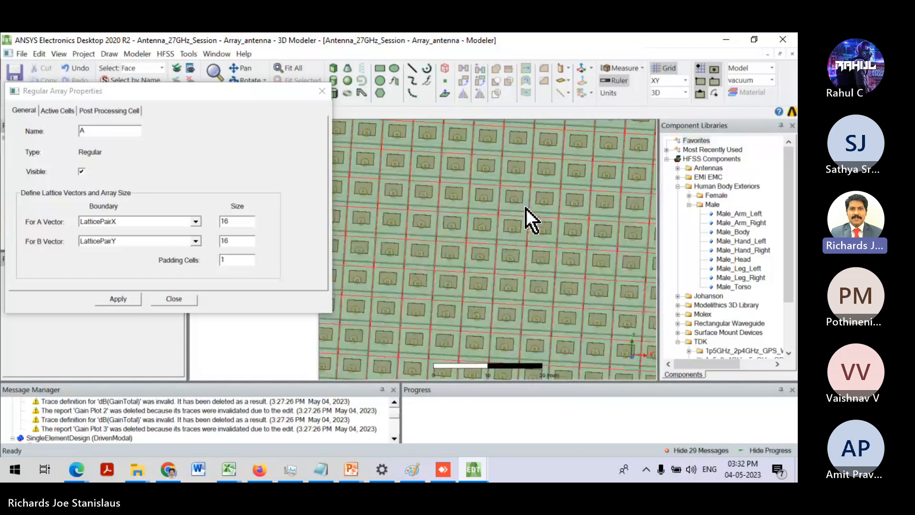
pyautogui.scroll(2, 525, 208)
pyautogui.scroll(-1, 525, 207)
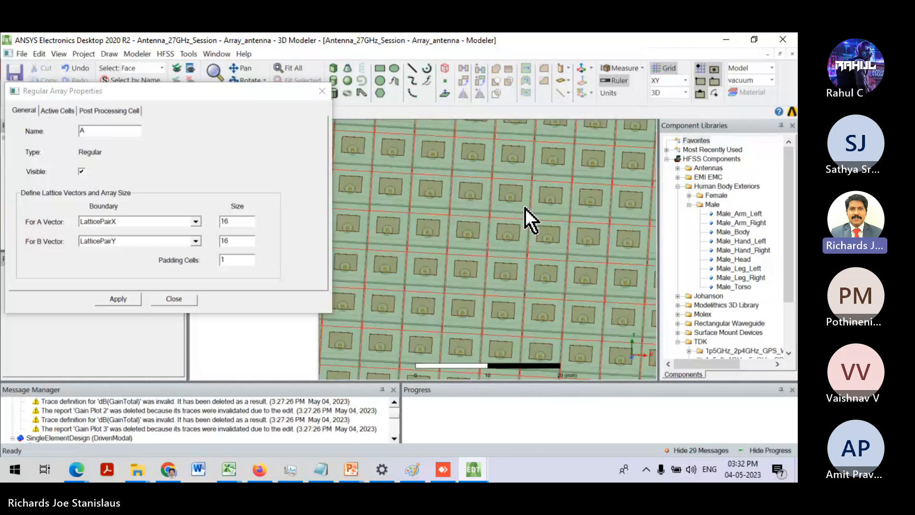
pyautogui.scroll(-3, 525, 209)
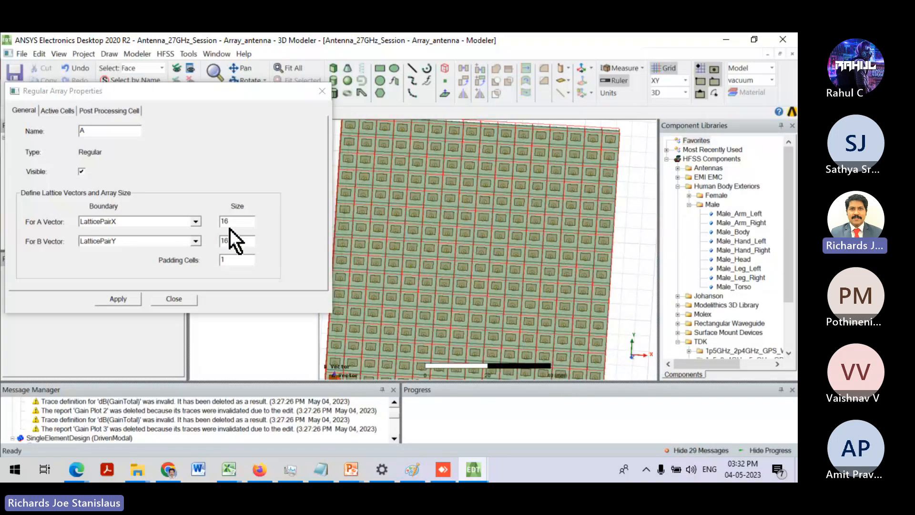
# - Reduce the array to size 4 for the A vector and 2 for the B vector, apply it, and show the active cells grid
pyautogui.click(229, 229)
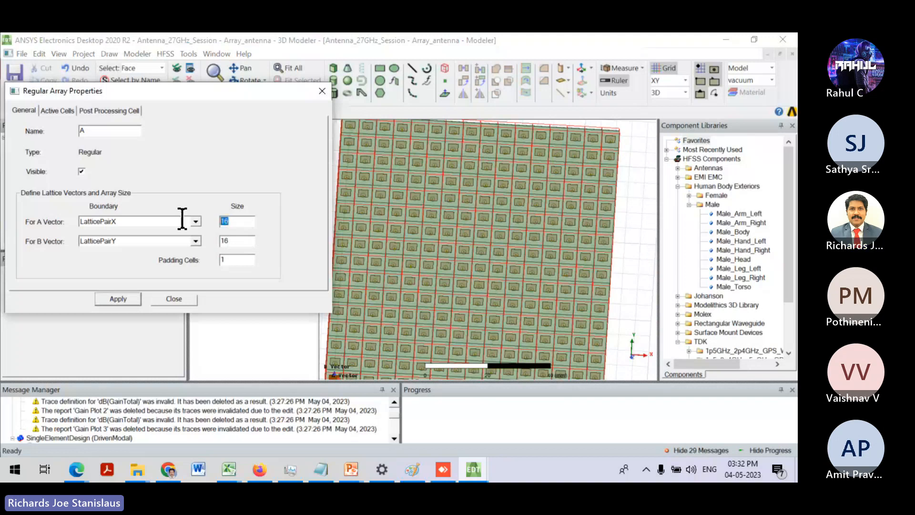
pyautogui.moveTo(233, 240); pyautogui.dragTo(210, 237)
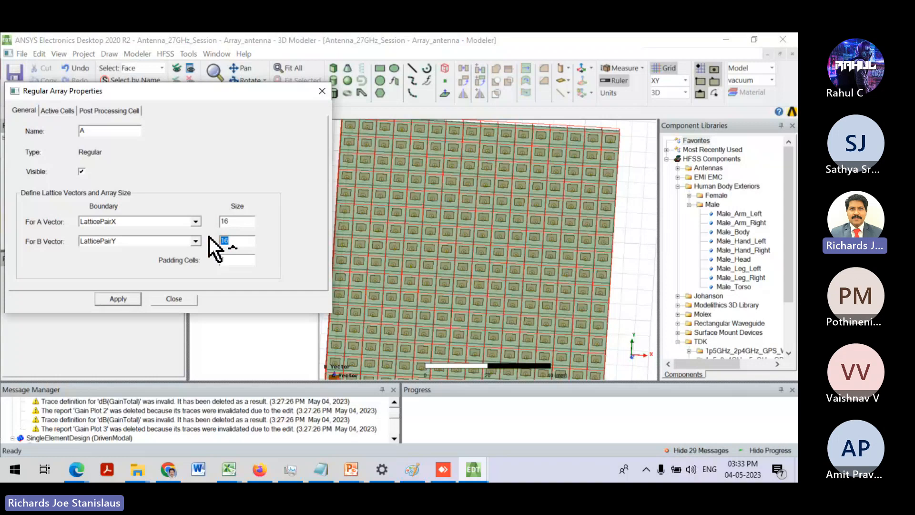
pyautogui.write('4')
pyautogui.hotkey('shift', 'Tab')
pyautogui.write('4')
pyautogui.press('Tab')
pyautogui.press('Tab')
pyautogui.doubleClick(222, 241)
pyautogui.click(119, 299)
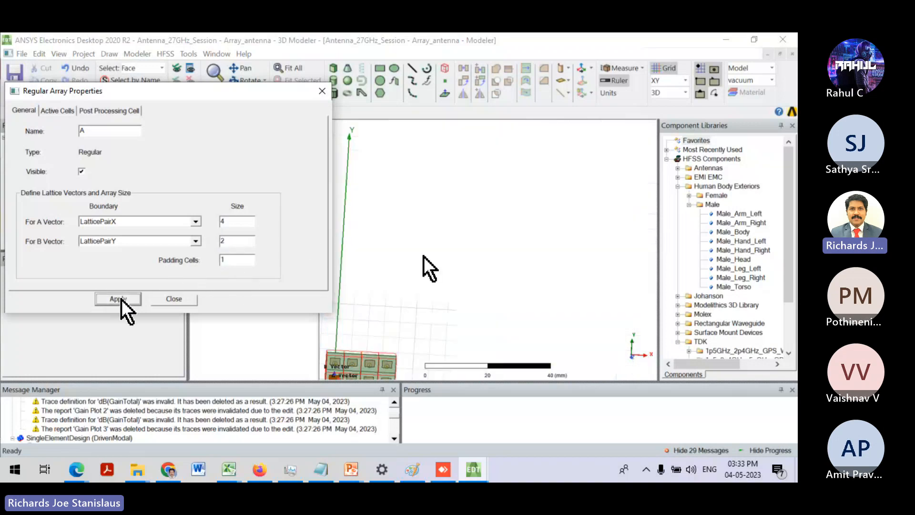
pyautogui.scroll(-3, 426, 262)
pyautogui.scroll(4, 388, 335)
pyautogui.moveTo(381, 330); pyautogui.dragTo(373, 189, button='middle')
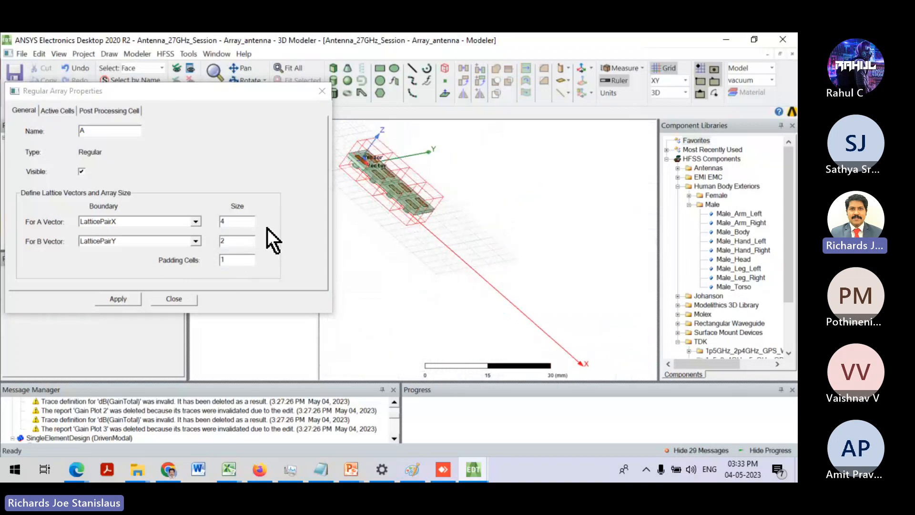
pyautogui.click(61, 111)
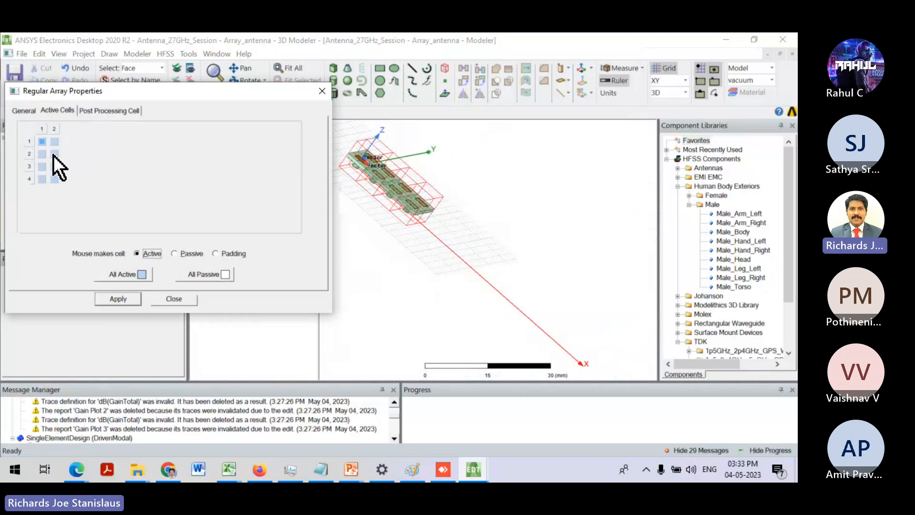
# - Make the array cell in row 1, column 2 passive and switch the cell marking mode to padding
pyautogui.click(190, 254)
pyautogui.click(54, 142)
pyautogui.click(220, 255)
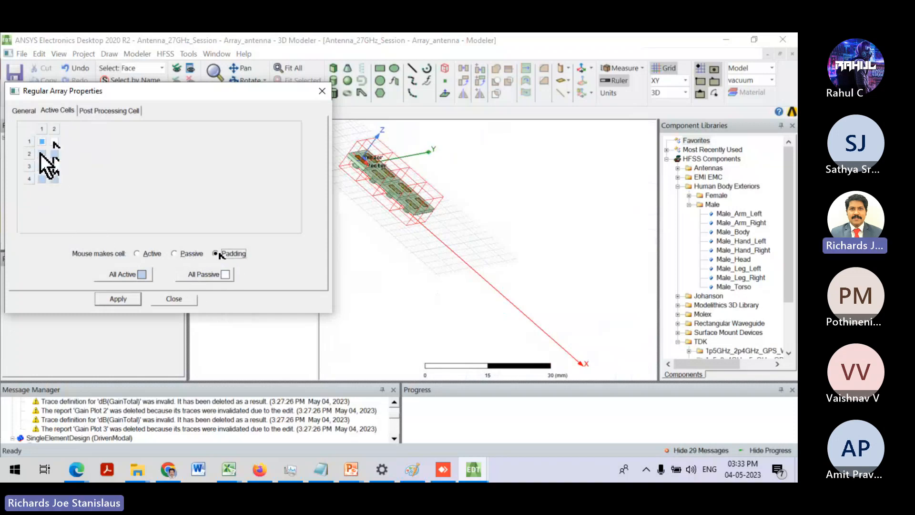
pyautogui.click(113, 299)
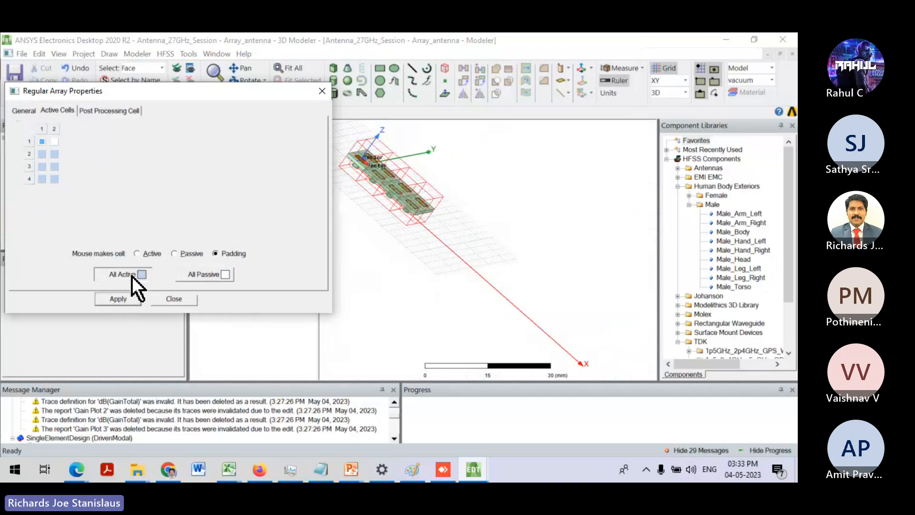
# - Make all cells of the 4 by 2 array active, apply the array properties, and save the project
pyautogui.click(132, 276)
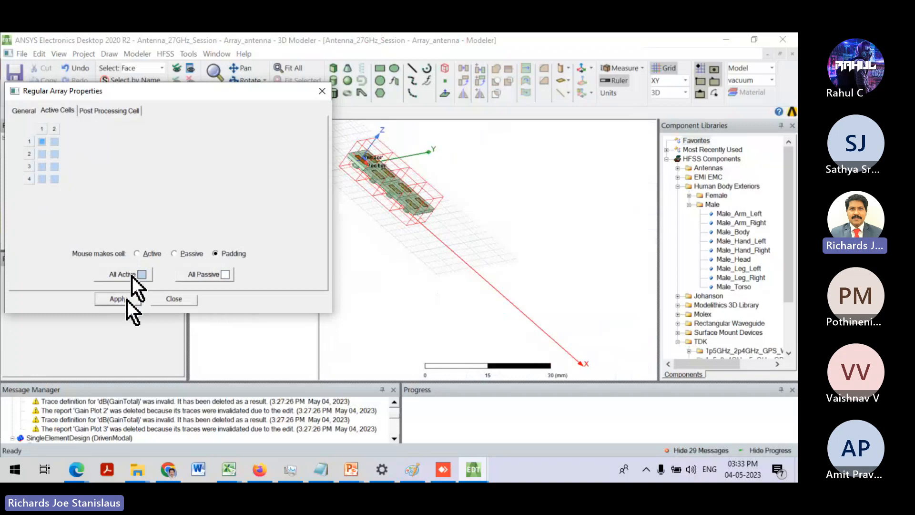
pyautogui.click(127, 299)
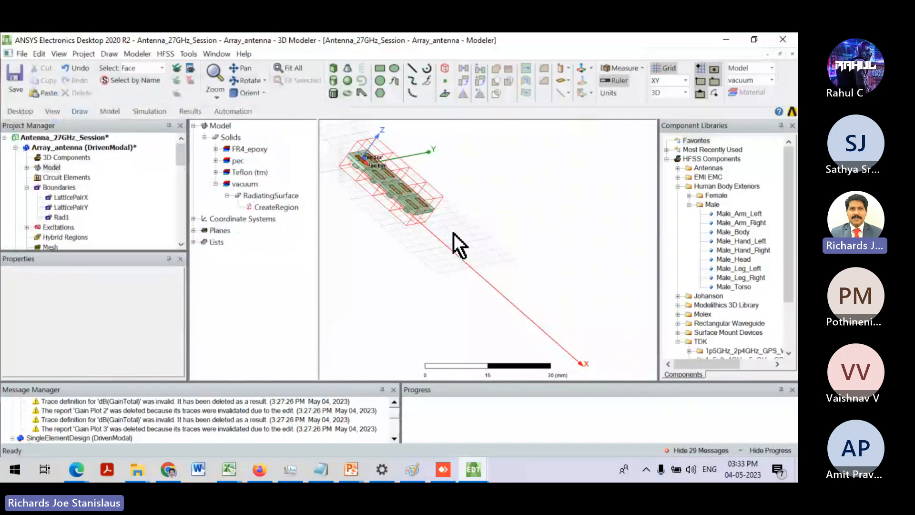
pyautogui.scroll(2, 358, 231)
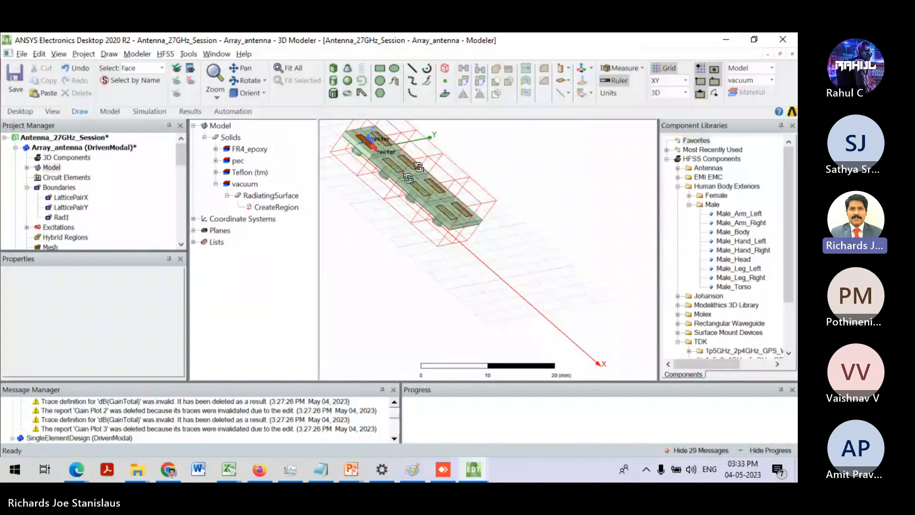
pyautogui.keyDown('alt'); pyautogui.moveTo(418, 167); pyautogui.dragTo(370, 251); pyautogui.keyUp('alt')
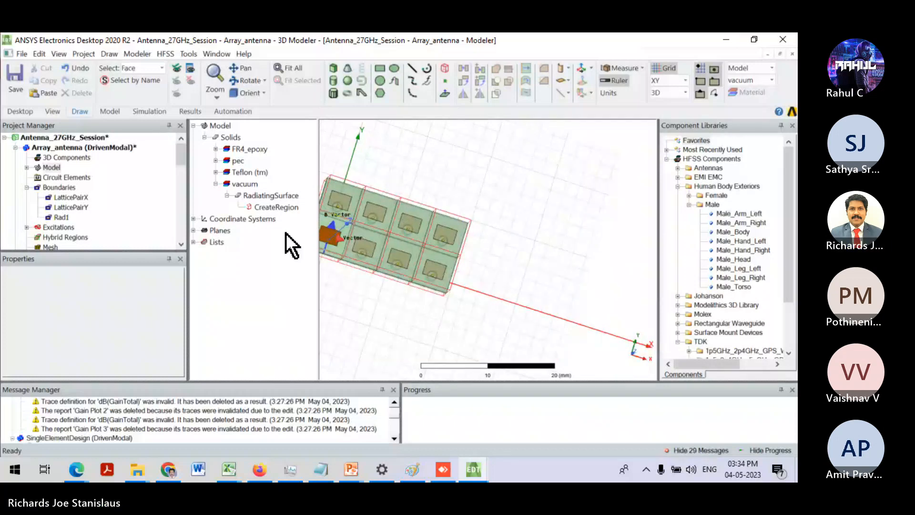
pyautogui.click(83, 147)
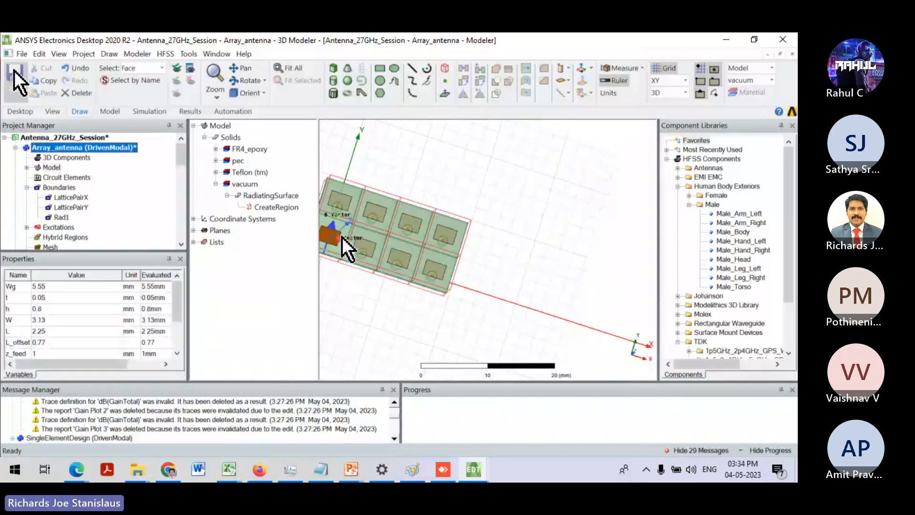
pyautogui.click(15, 76)
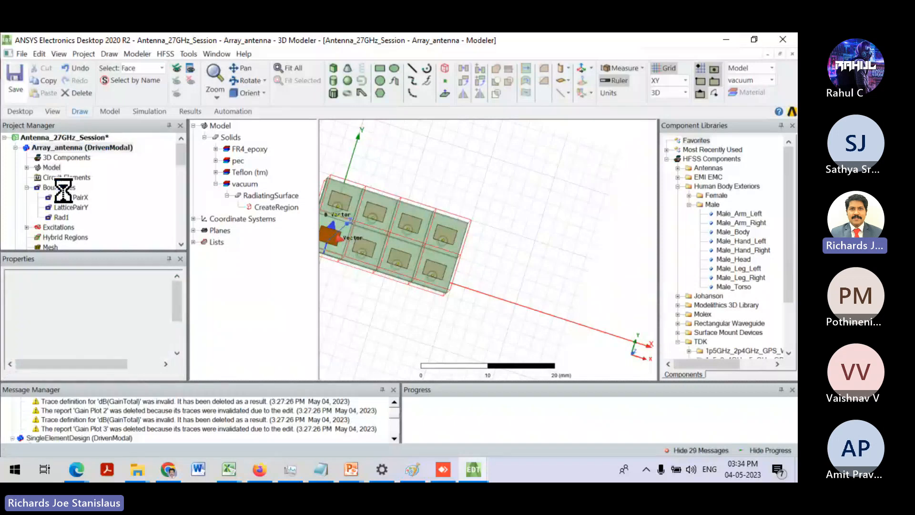
# - Show the frequency sweep settings under Setup1 in the Array_antenna design
pyautogui.scroll(-1, 63, 191)
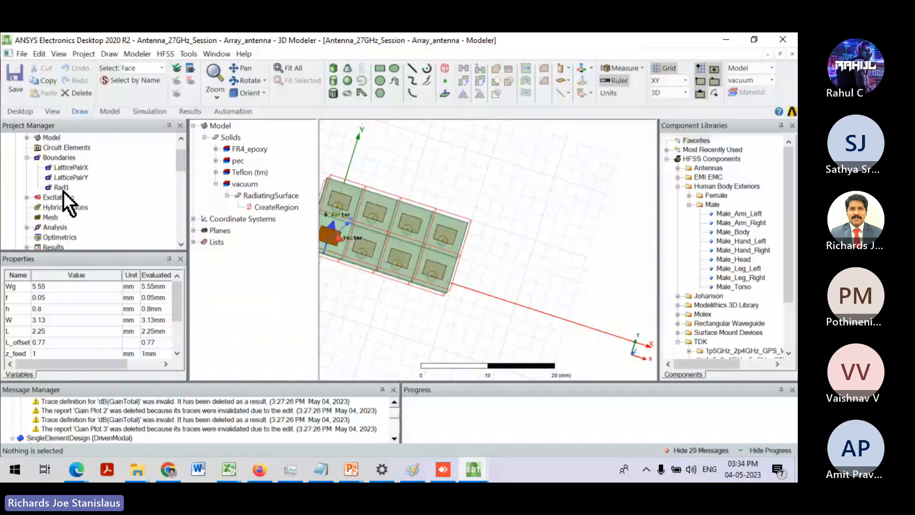
pyautogui.scroll(-1, 63, 191)
pyautogui.click(27, 197)
pyautogui.click(38, 208)
pyautogui.click(65, 219)
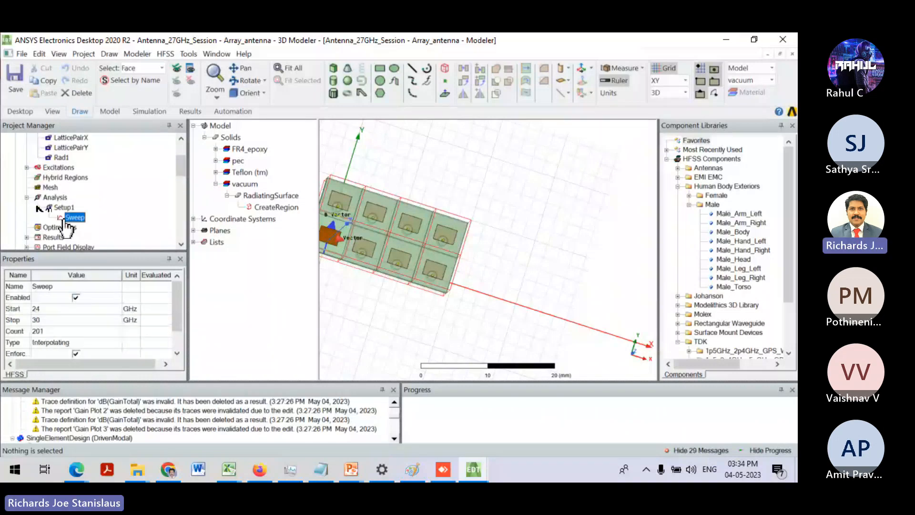
# - Check the Setup1 sweep settings of SingleElementDesign and display its 3D model
pyautogui.scroll(6, 112, 215)
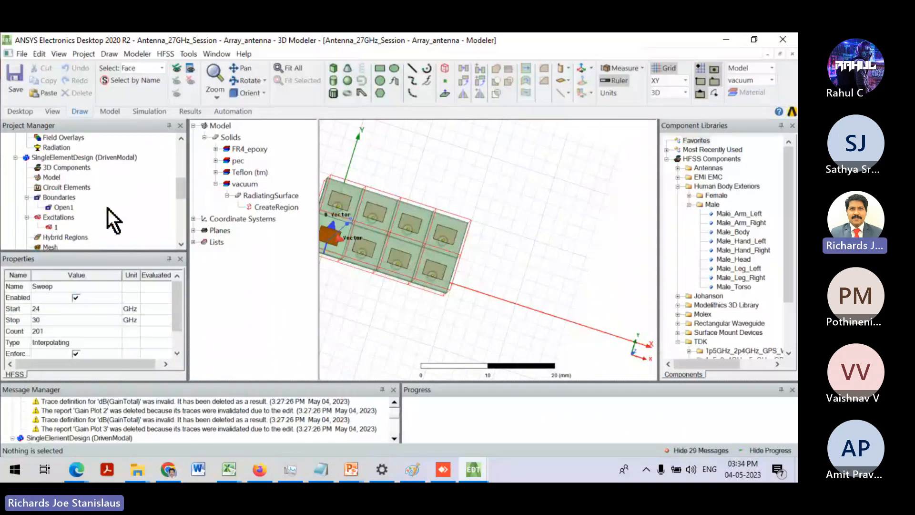
pyautogui.scroll(-1, 98, 222)
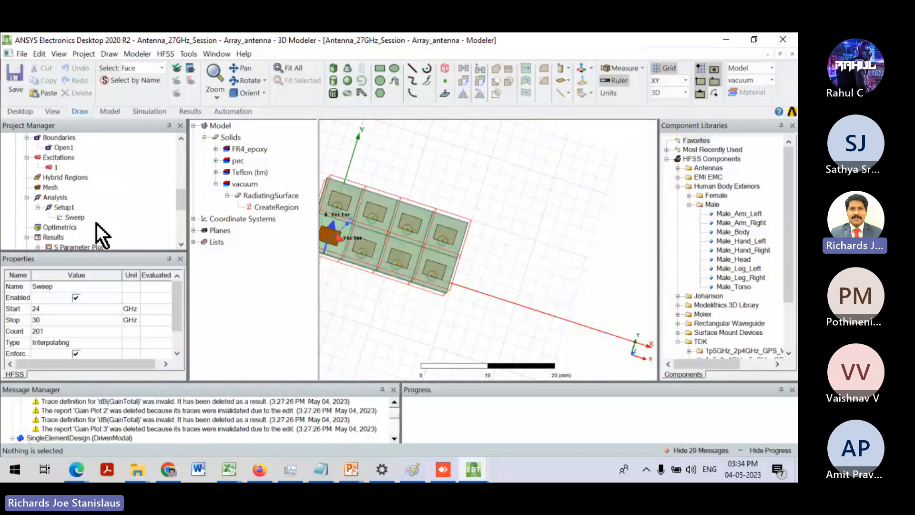
pyautogui.click(71, 218)
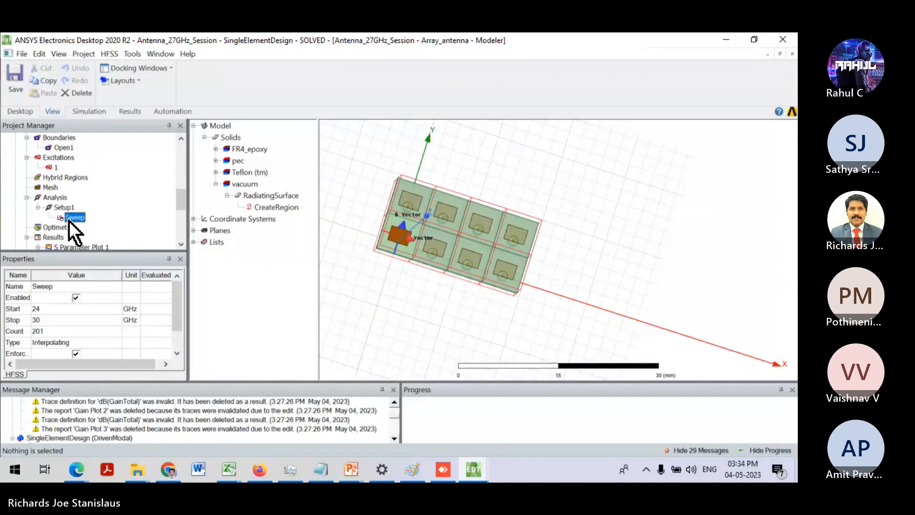
pyautogui.scroll(2, 59, 162)
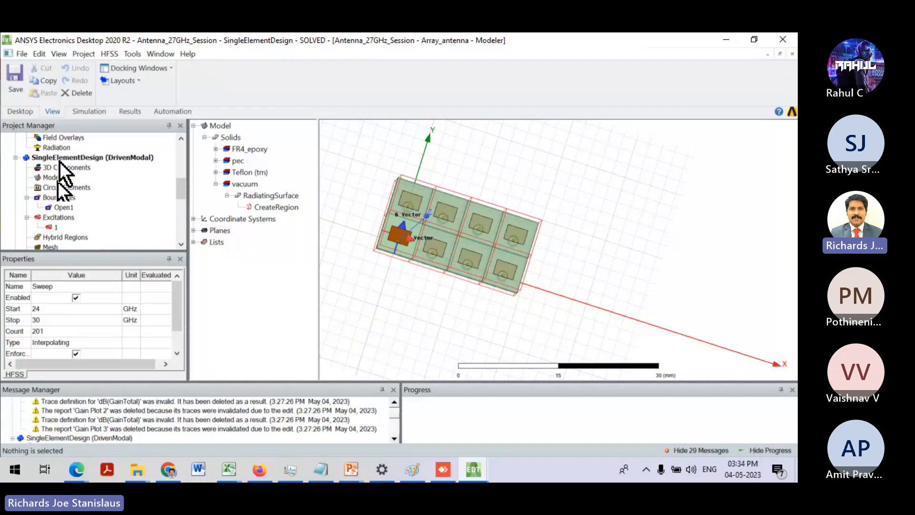
pyautogui.click(59, 160)
pyautogui.doubleClick(59, 161)
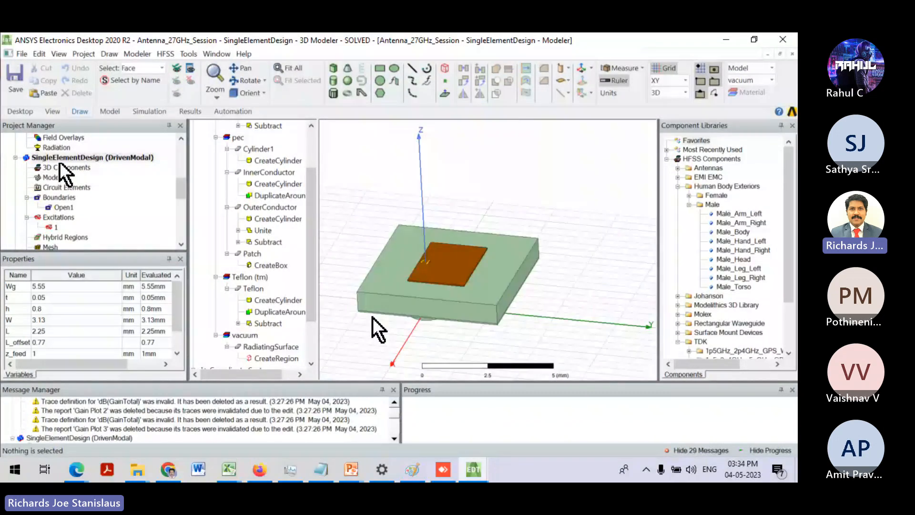
# - Display the dB(S(1,1)) curve of S Parameter Plot 1 in SingleElementDesign
pyautogui.scroll(-1, 39, 200)
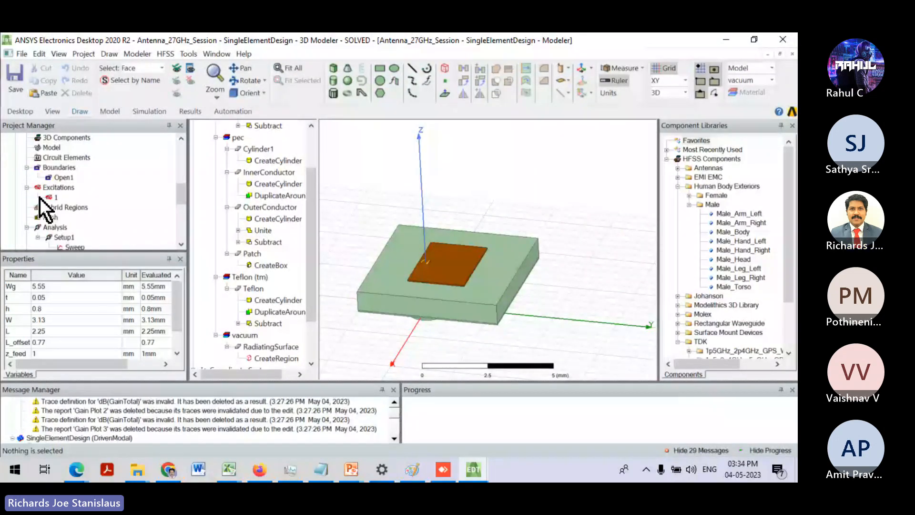
pyautogui.scroll(2, 52, 171)
pyautogui.click(59, 188)
pyautogui.scroll(-1, 67, 214)
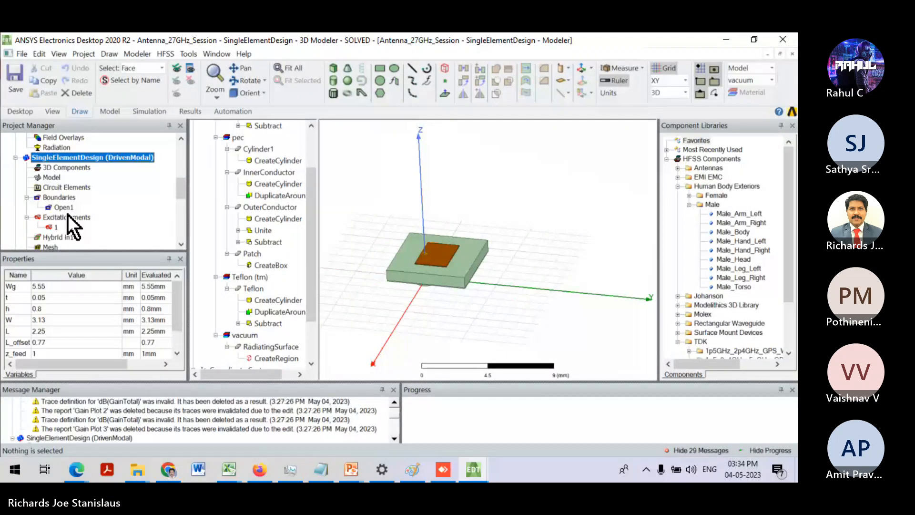
pyautogui.scroll(-2, 68, 215)
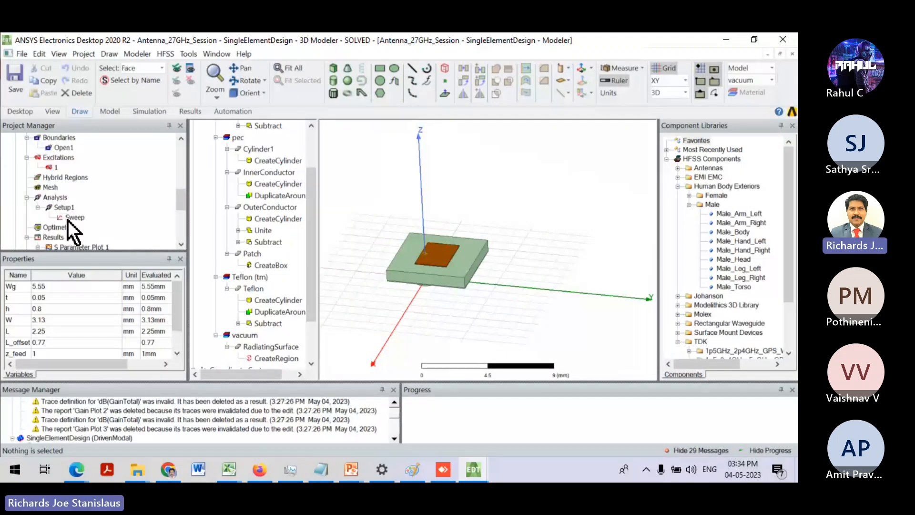
pyautogui.scroll(-1, 67, 220)
pyautogui.doubleClick(72, 218)
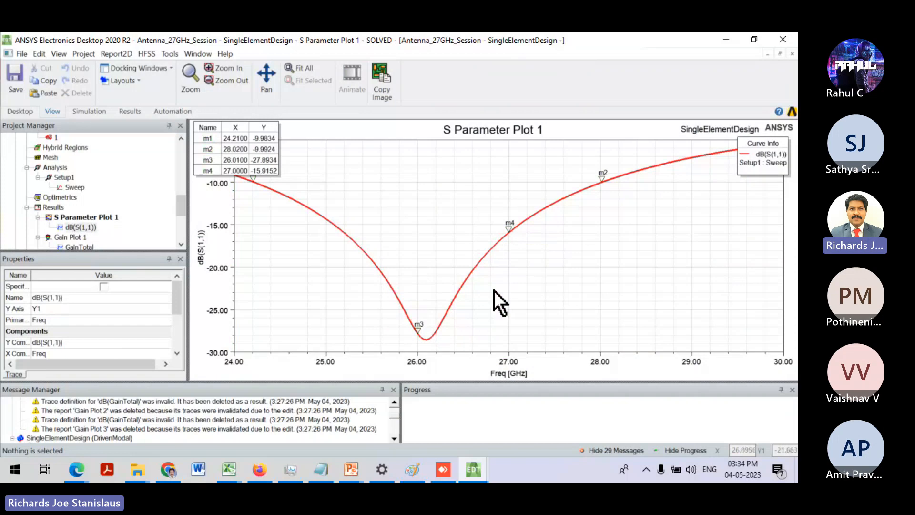
# - Return to the Array_antenna design and open the frequency sweep of Setup1 for editing
pyautogui.moveTo(178, 207); pyautogui.dragTo(179, 153)
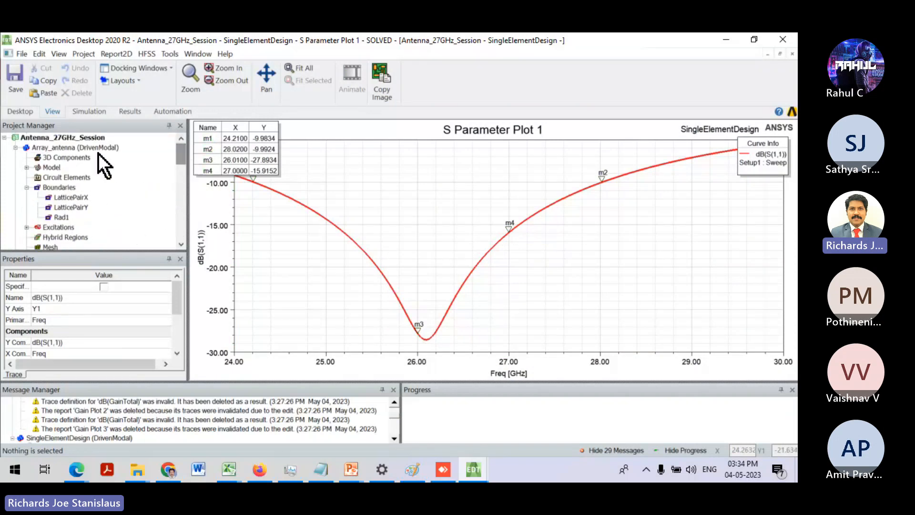
pyautogui.doubleClick(87, 150)
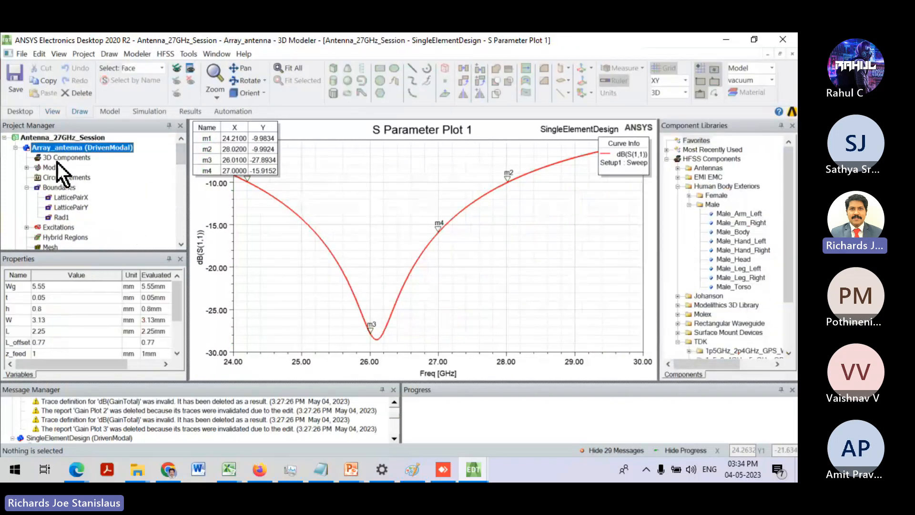
pyautogui.scroll(-1, 20, 148)
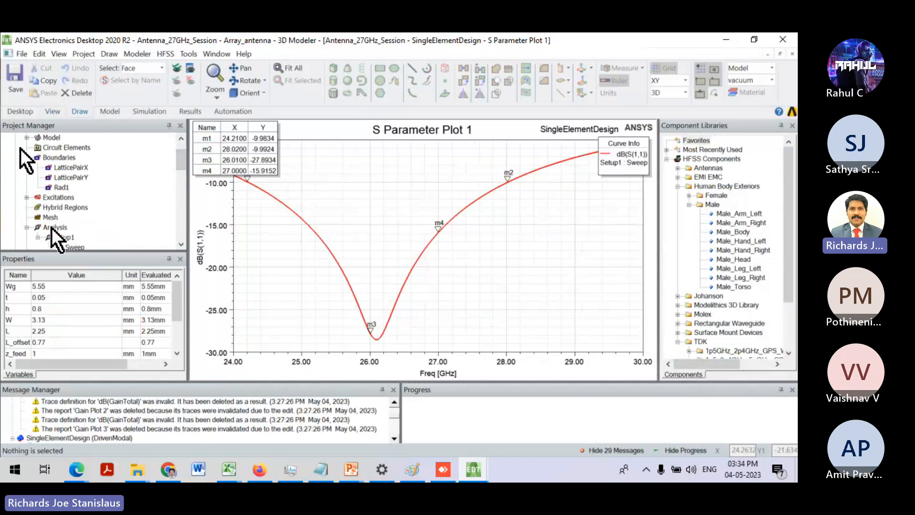
pyautogui.scroll(-1, 53, 229)
pyautogui.click(66, 217)
pyautogui.doubleClick(67, 218)
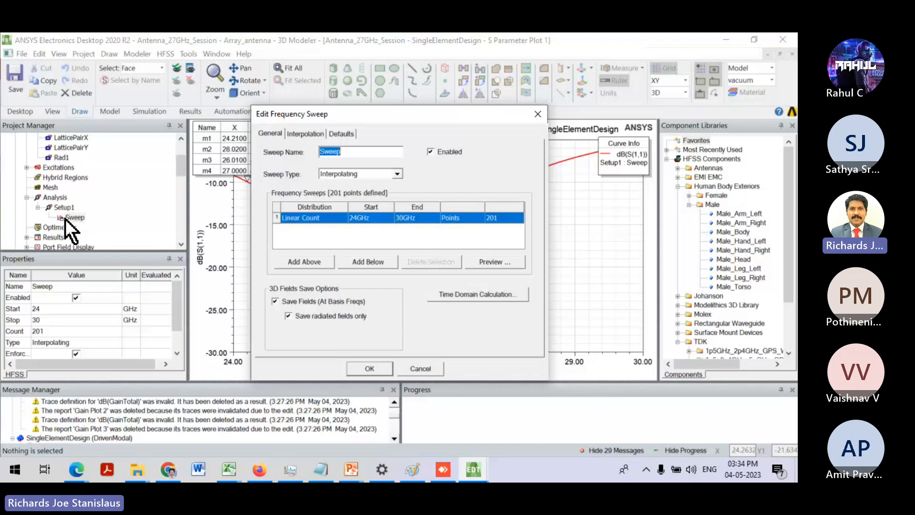
# - Set the sweep to start at 24GHz and end at 28GHz with 5 points, and accept it
pyautogui.click(355, 218)
pyautogui.click(355, 220)
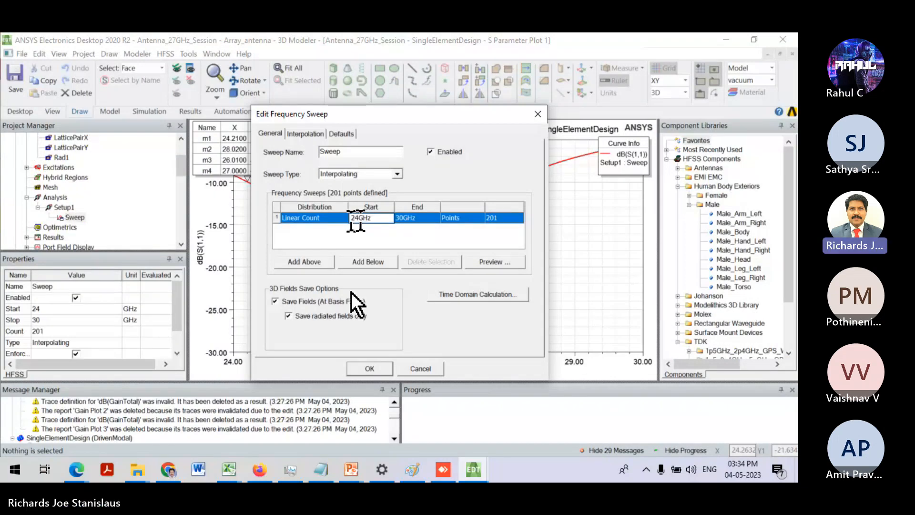
pyautogui.press('BackSpace')
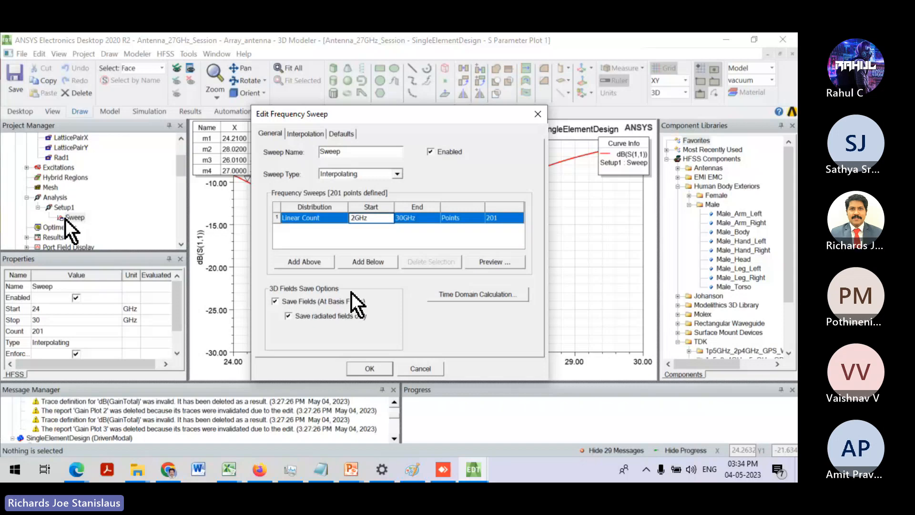
pyautogui.write('4')
pyautogui.click(399, 220)
pyautogui.click(400, 220)
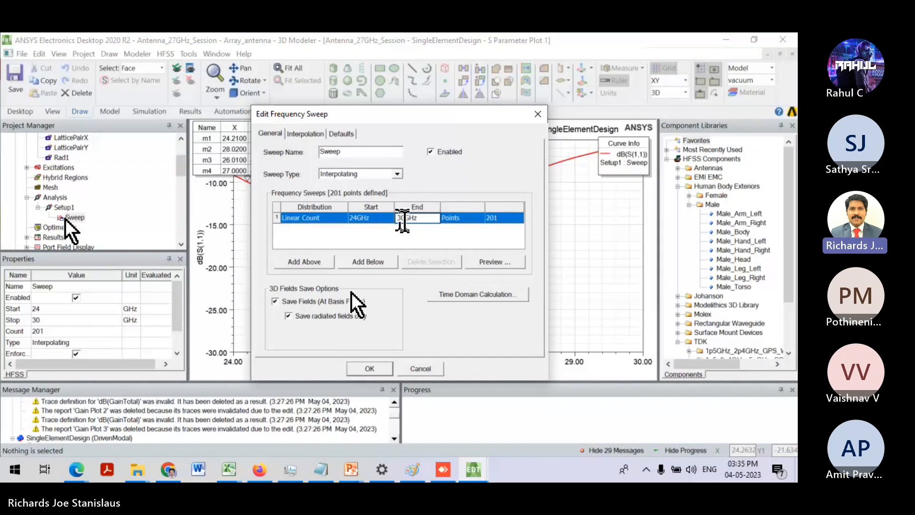
pyautogui.press('BackSpace')
pyautogui.press('BackSpace')
pyautogui.write('28')
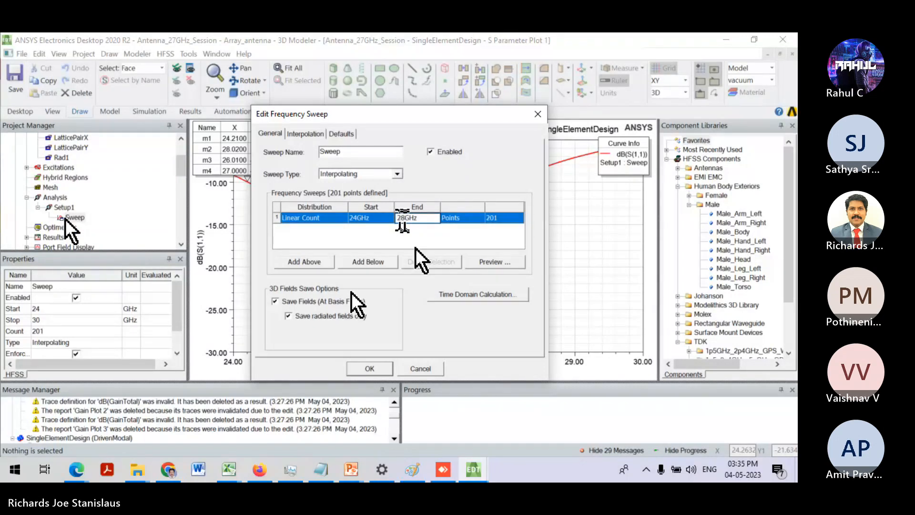
pyautogui.press('Tab')
pyautogui.write('5')
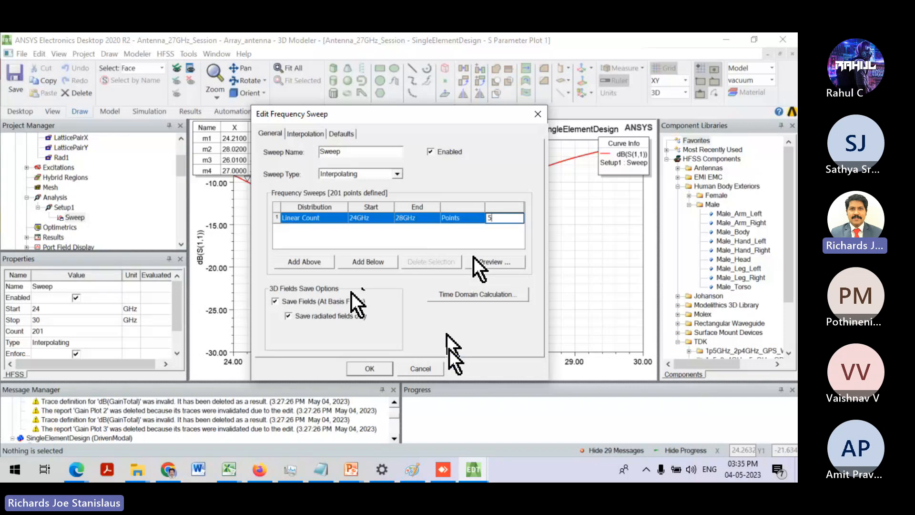
pyautogui.click(372, 373)
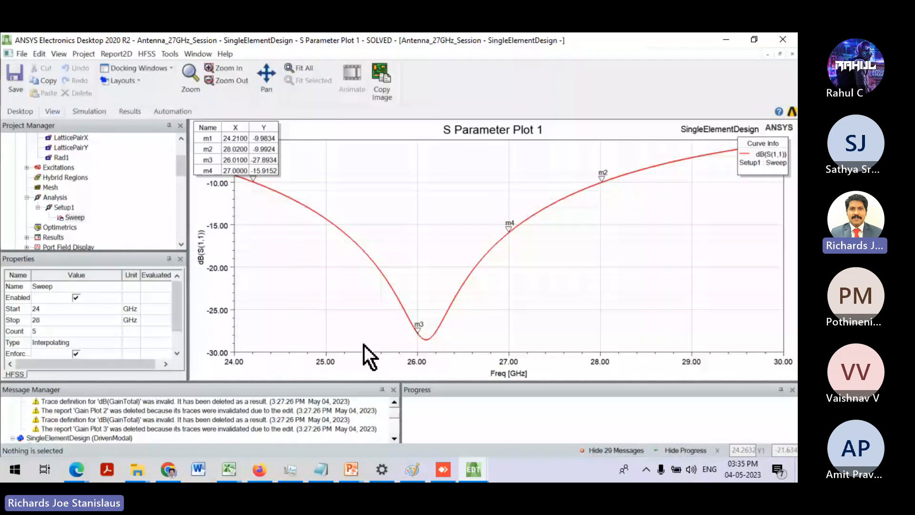
# - Display the Array_antenna 3D model again and save the project
pyautogui.click(60, 148)
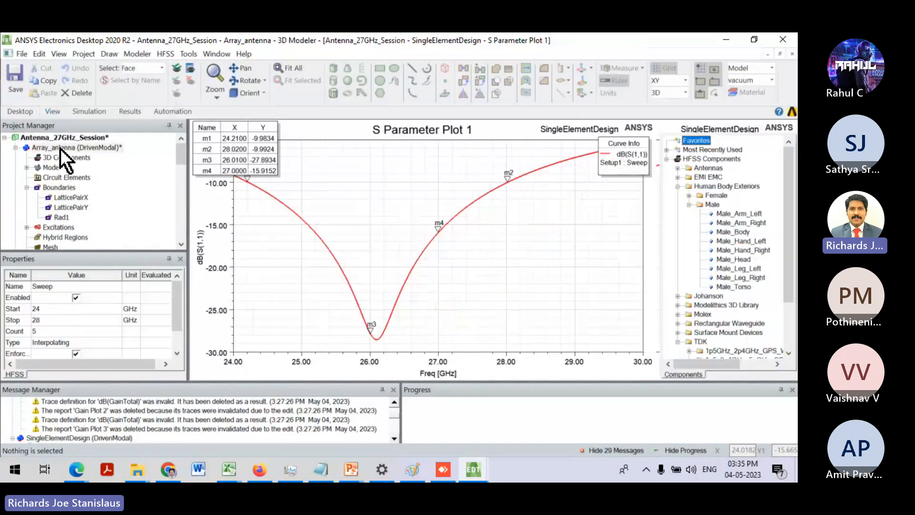
pyautogui.doubleClick(60, 148)
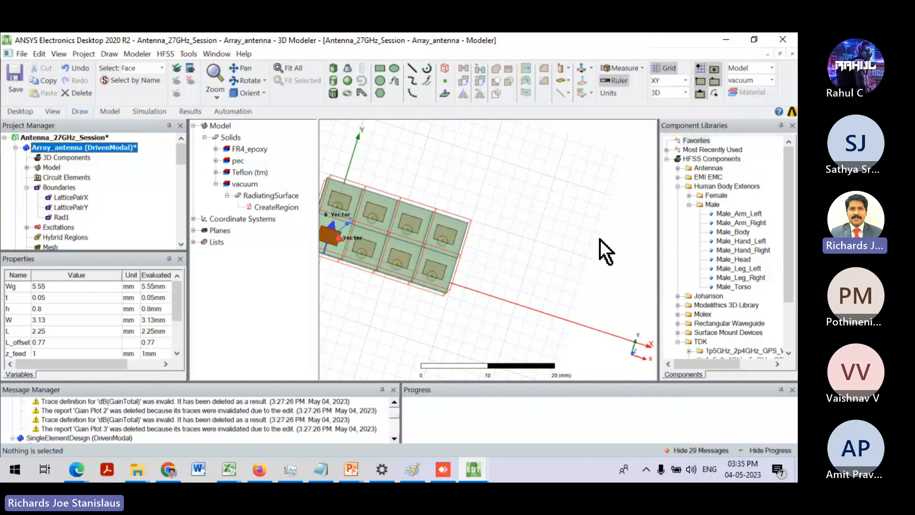
pyautogui.doubleClick(59, 147)
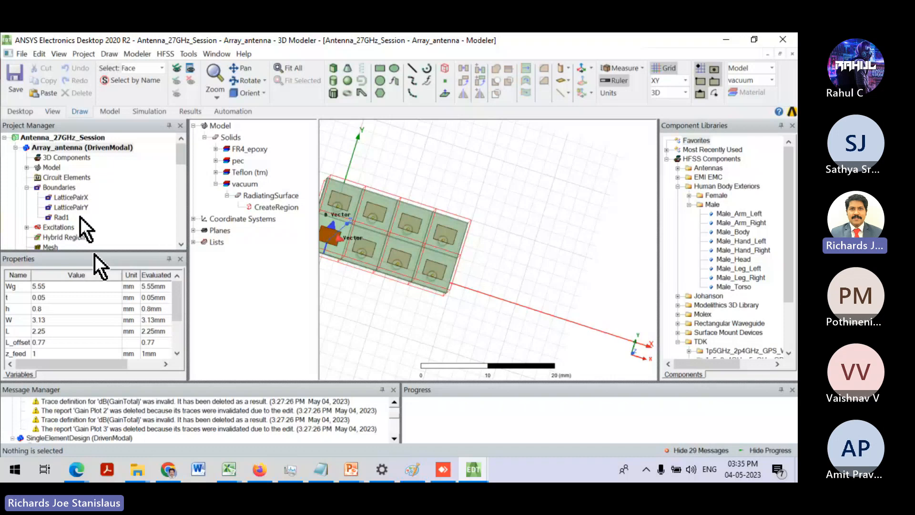
pyautogui.rightClick(47, 228)
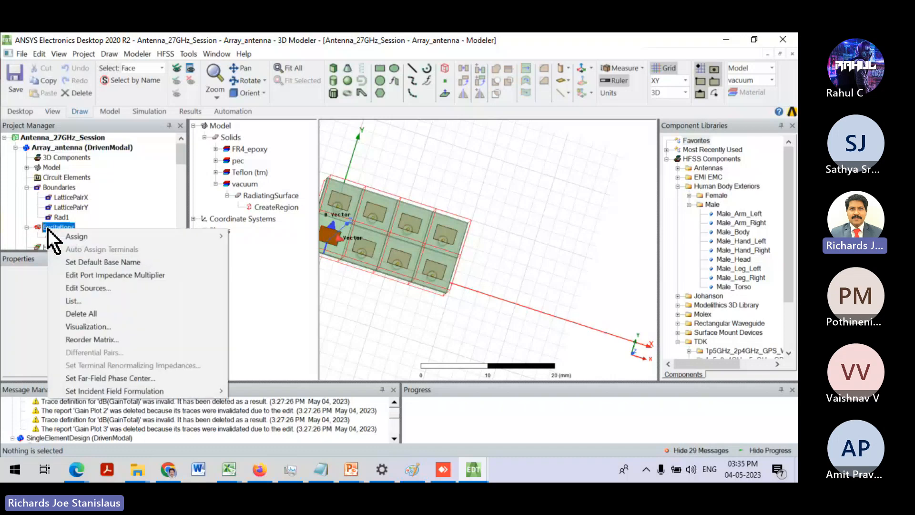
pyautogui.moveTo(52, 235)
pyautogui.click(262, 290)
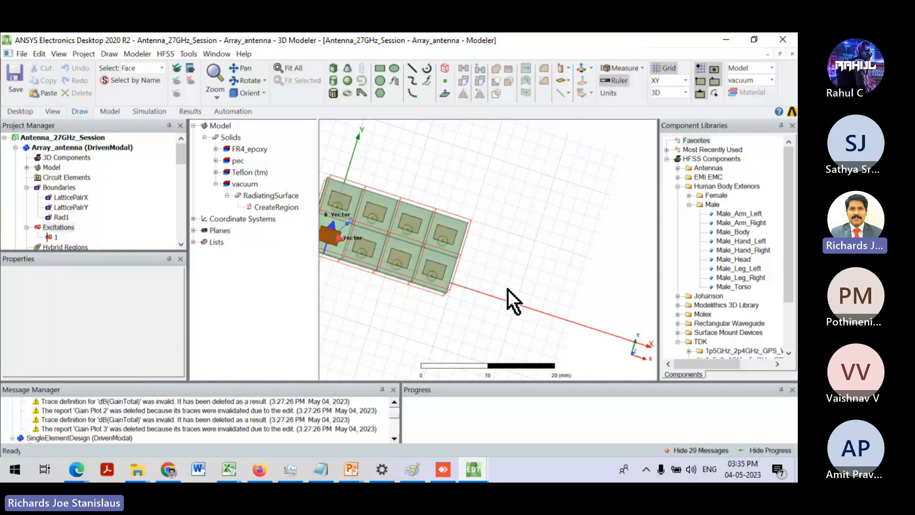
pyautogui.scroll(-2, 601, 231)
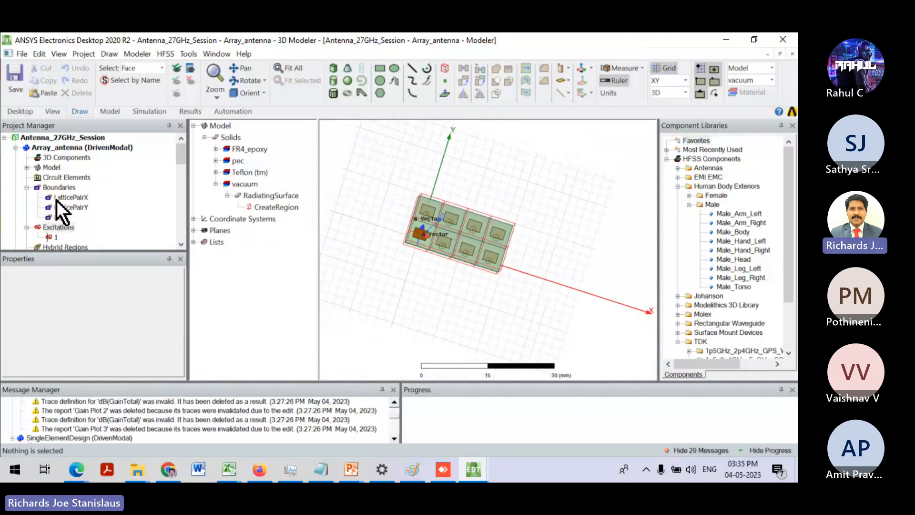
pyautogui.scroll(-2, 56, 205)
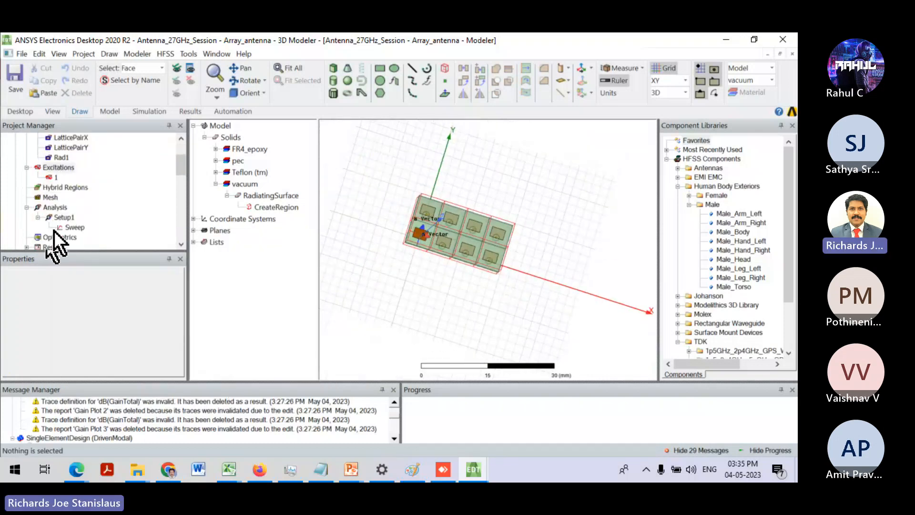
pyautogui.rightClick(59, 217)
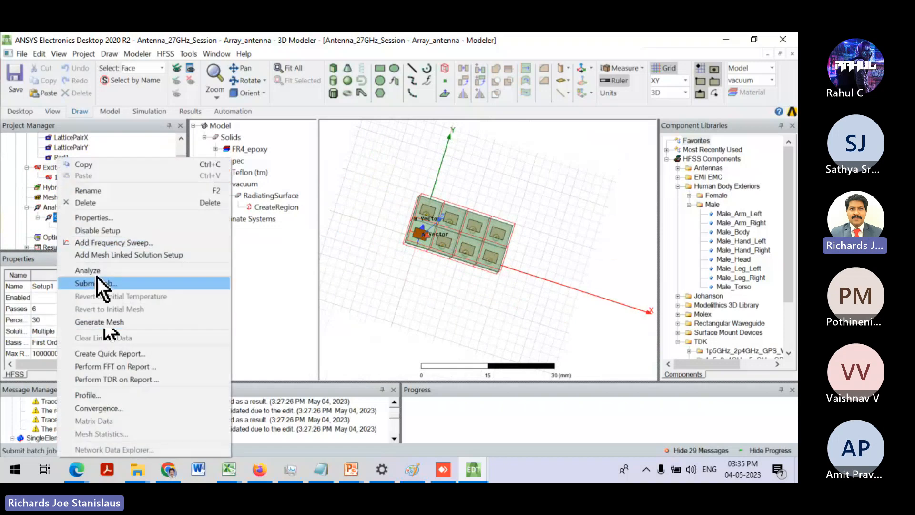
pyautogui.click(341, 168)
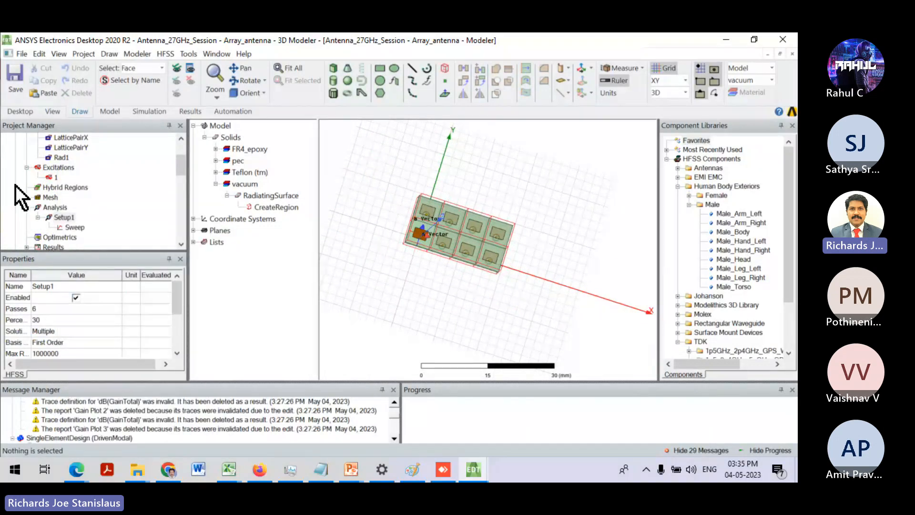
# - Open the post-process source settings of the array excitations for editing
pyautogui.scroll(1, 68, 219)
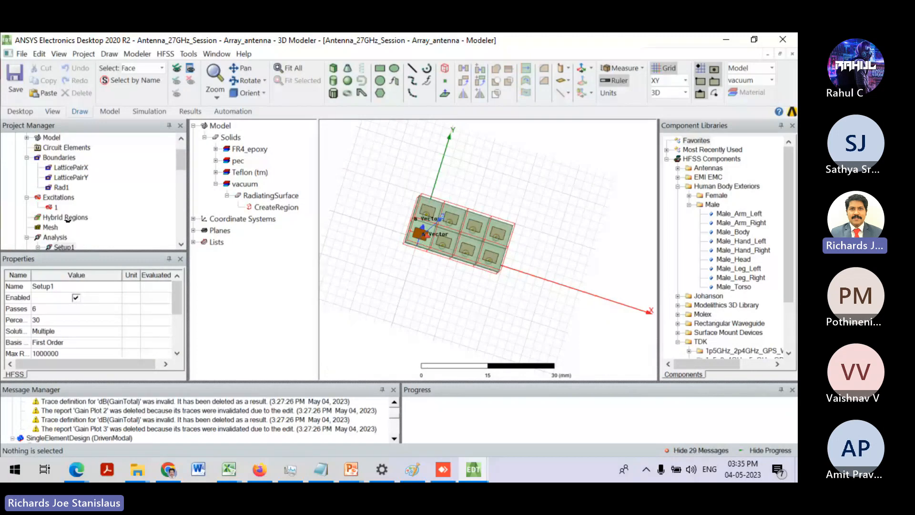
pyautogui.click(59, 197)
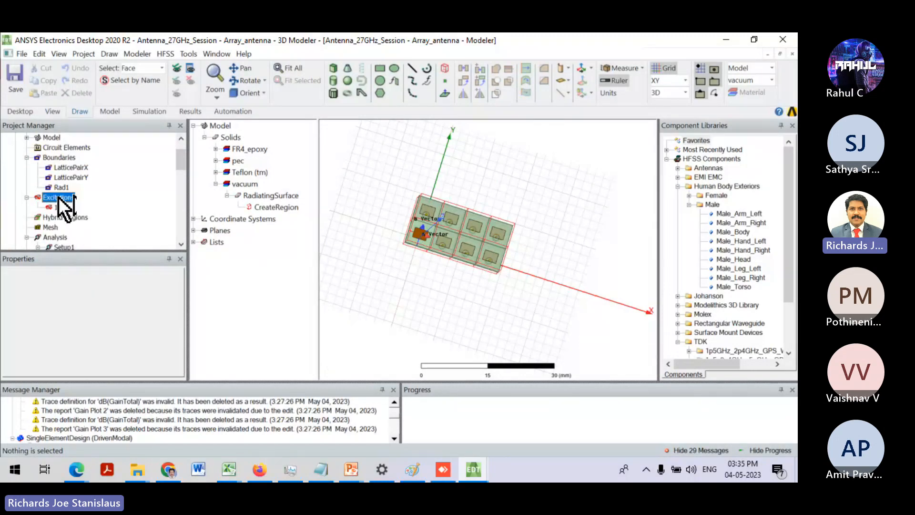
pyautogui.rightClick(59, 197)
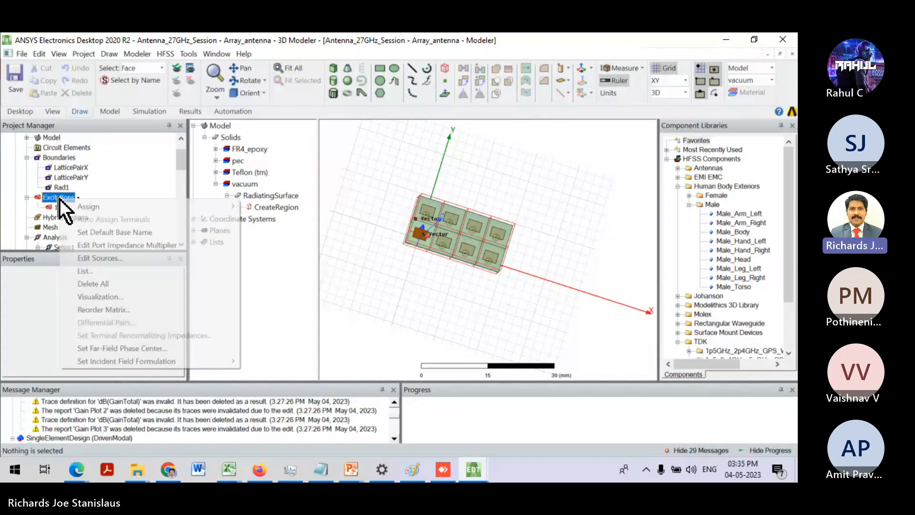
pyautogui.click(97, 258)
pyautogui.click(406, 164)
pyautogui.click(404, 188)
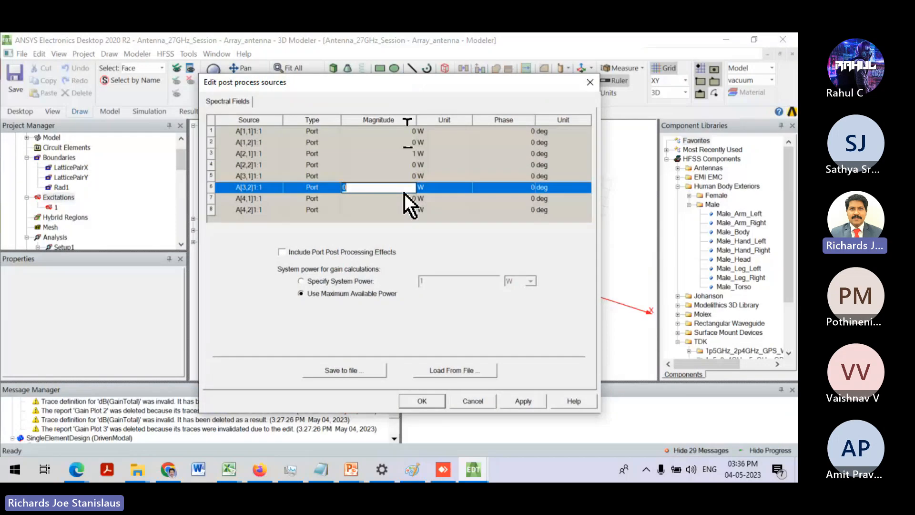
pyautogui.click(406, 210)
# - Set the magnitude of the port sources A[1,1], A[1,2], A[2,1] and A[2,2] to 1 W each
pyautogui.click(384, 132)
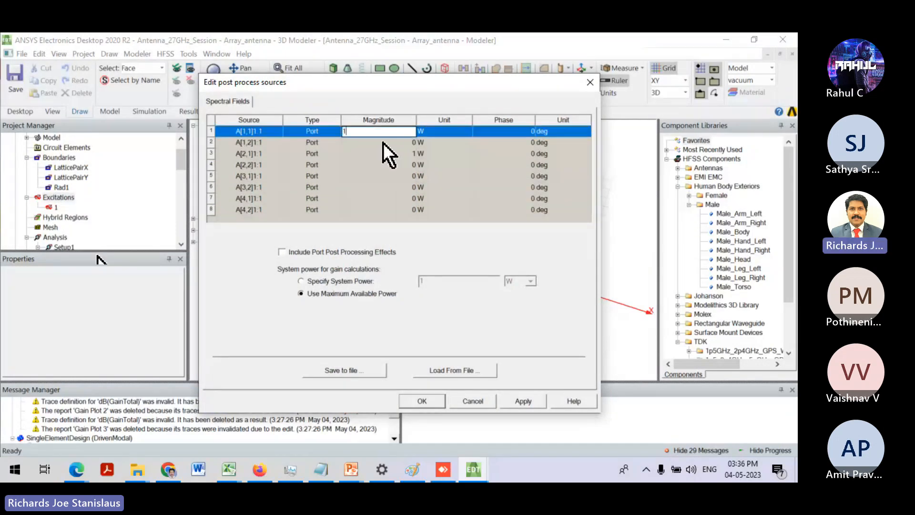
pyautogui.write('1')
pyautogui.click(385, 143)
pyautogui.write('1')
pyautogui.click(395, 154)
pyautogui.write('1')
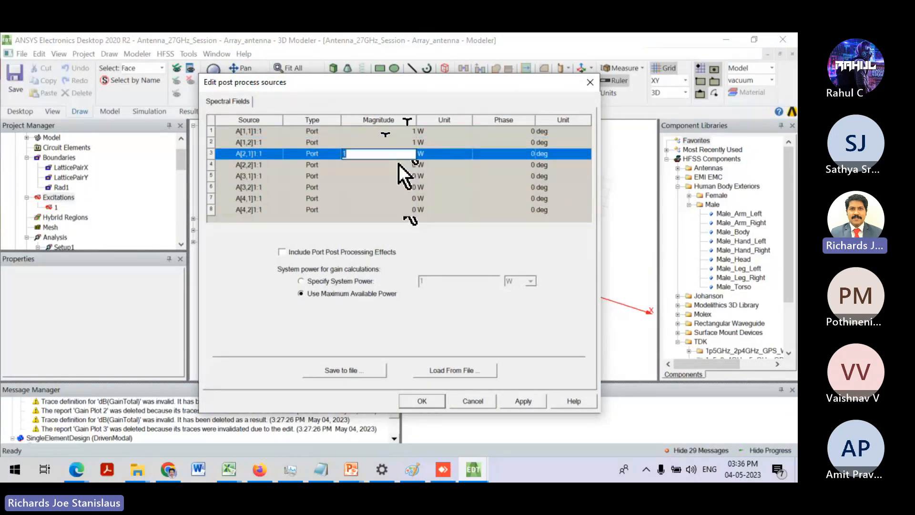
pyautogui.click(399, 164)
pyautogui.write('1')
# - Set the magnitude of the port sources A[3,1], A[3,2] and A[4,1] to 1 W each
pyautogui.click(399, 174)
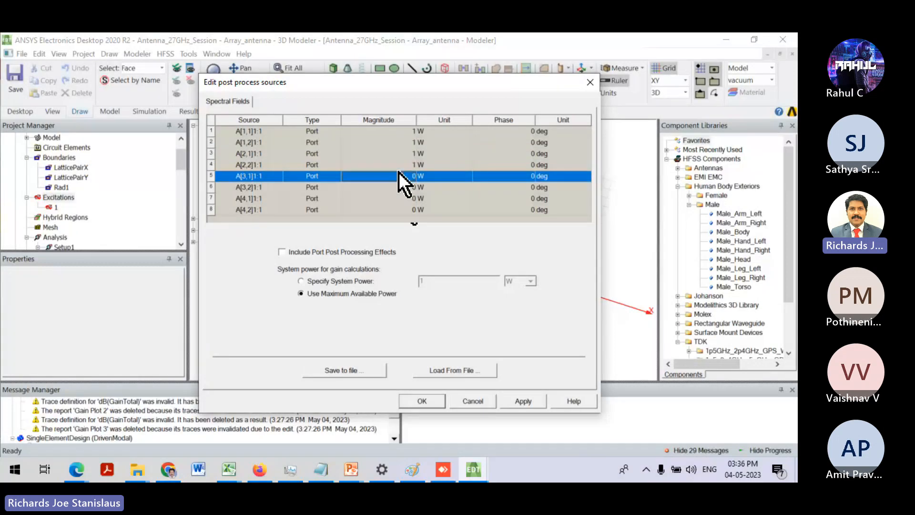
pyautogui.write('1')
pyautogui.click(399, 187)
pyautogui.write('1')
pyautogui.click(403, 199)
pyautogui.write('1')
pyautogui.click(477, 165)
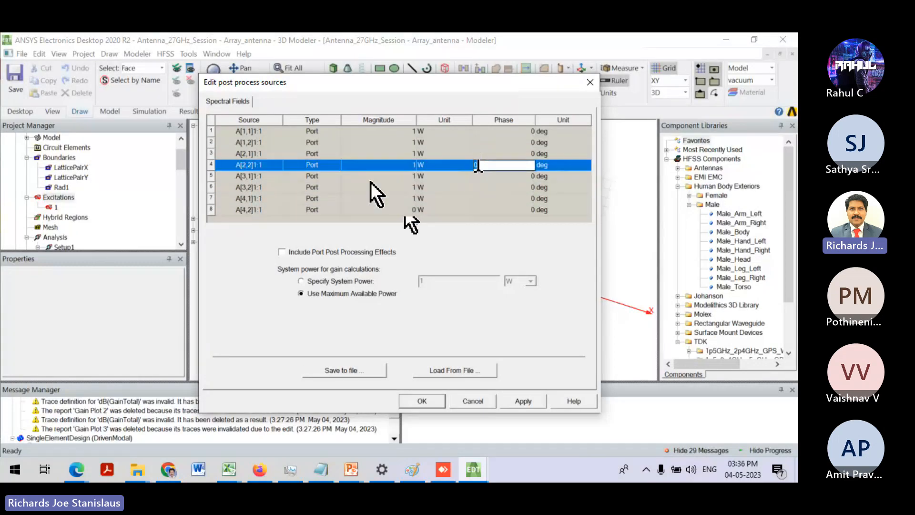
pyautogui.click(380, 169)
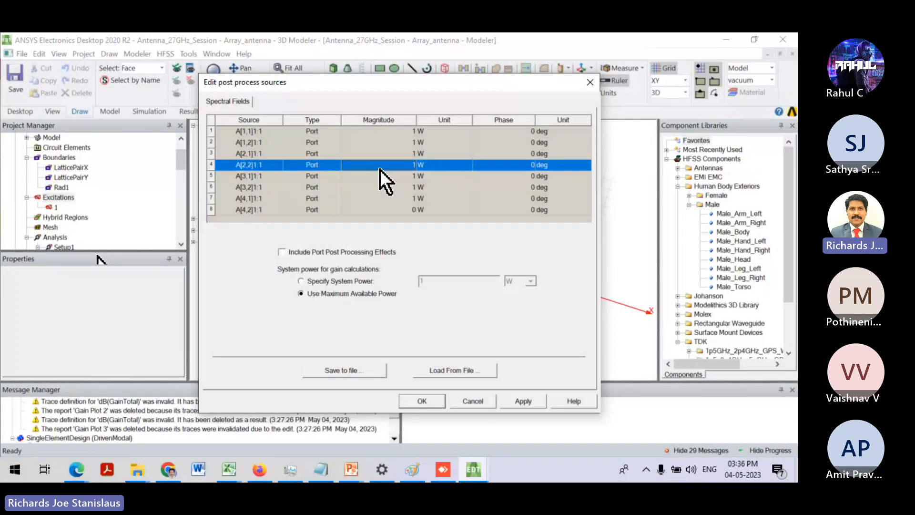
pyautogui.click(379, 169)
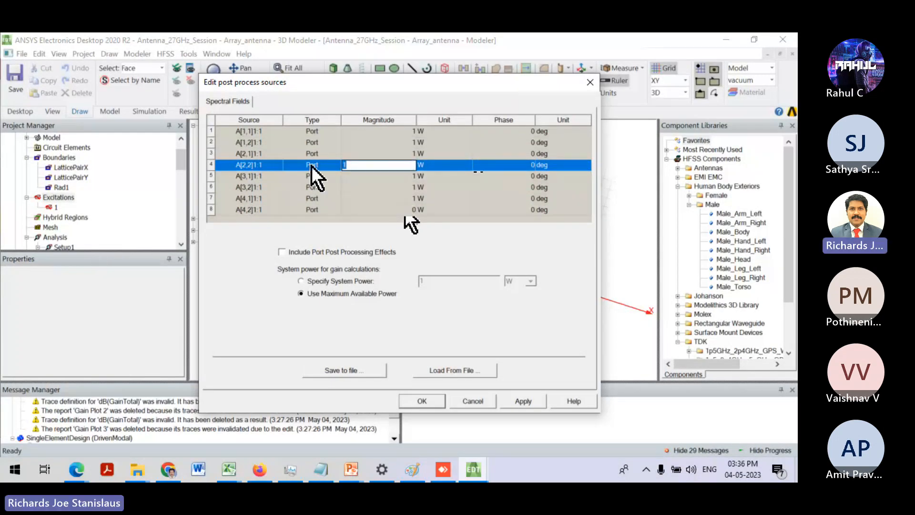
# - Set the phase of source A[1,1] to phiVal*1+thetaVal*1 and copy that expression
pyautogui.click(532, 132)
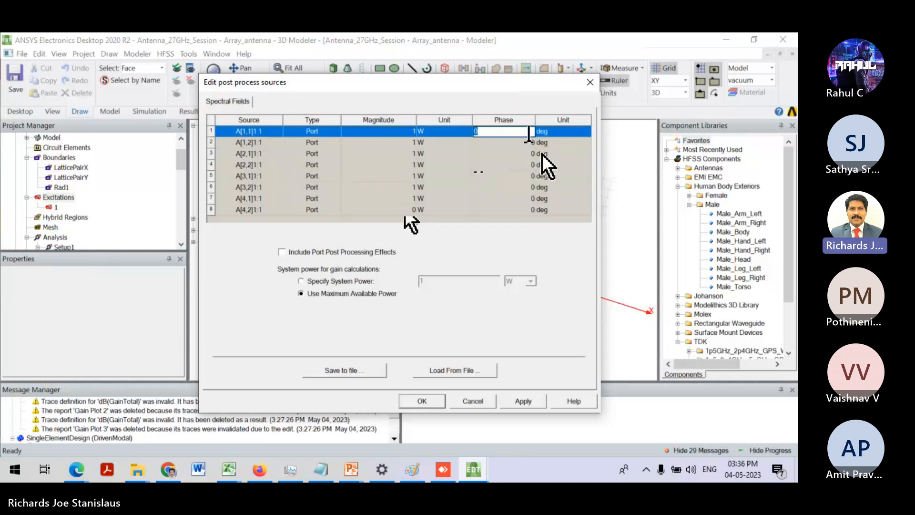
pyautogui.write('phi')
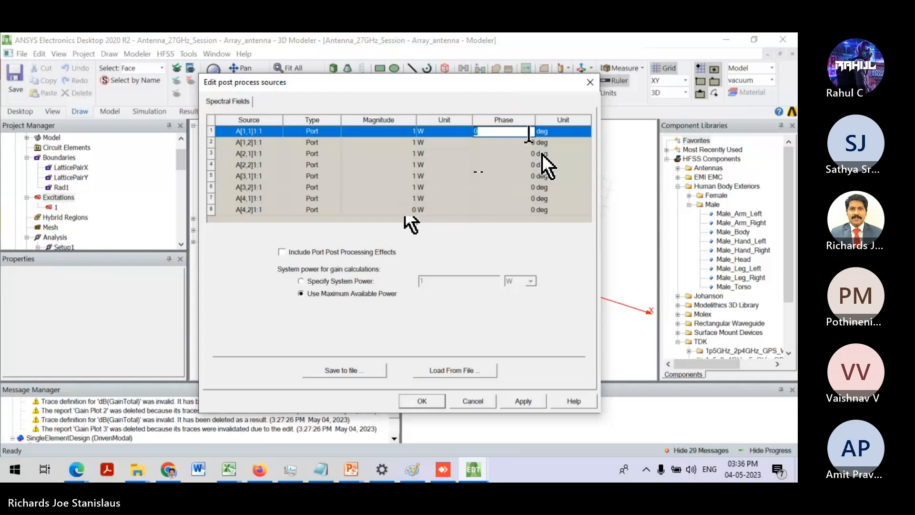
pyautogui.write('Val*')
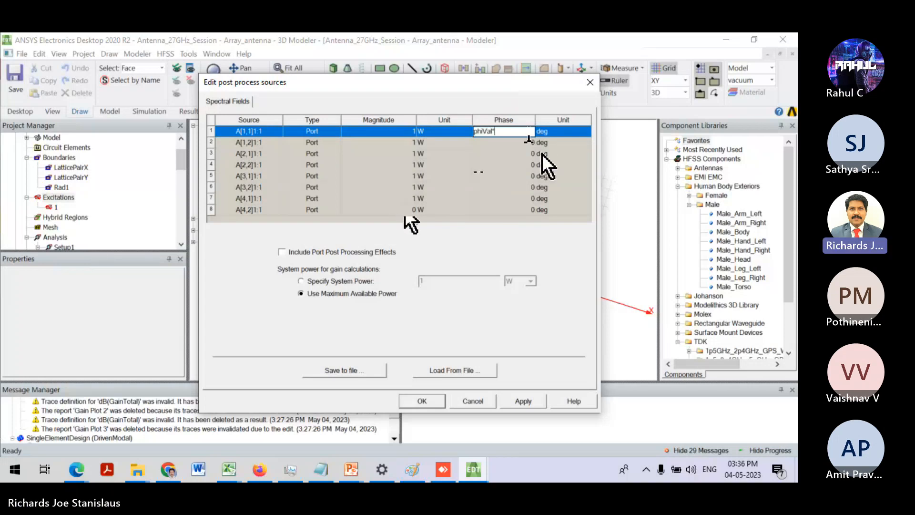
pyautogui.write('1+thetaVB')
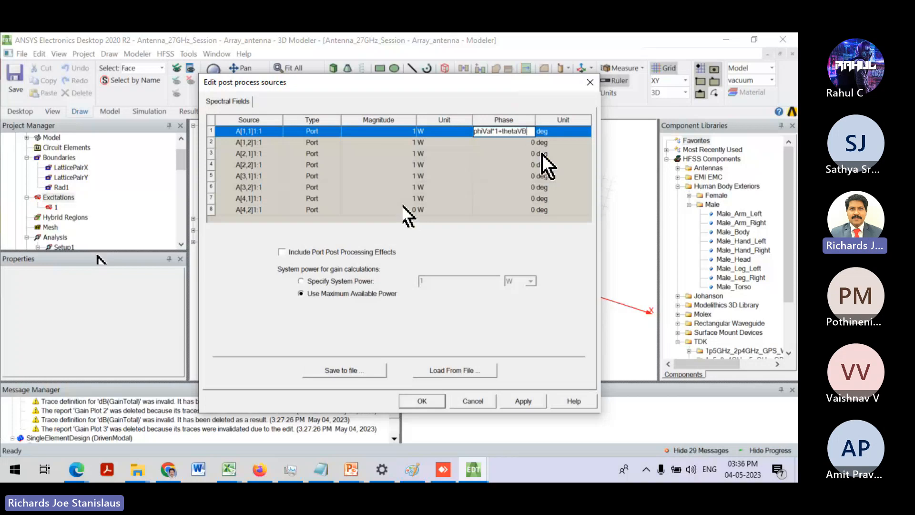
pyautogui.press('BackSpace')
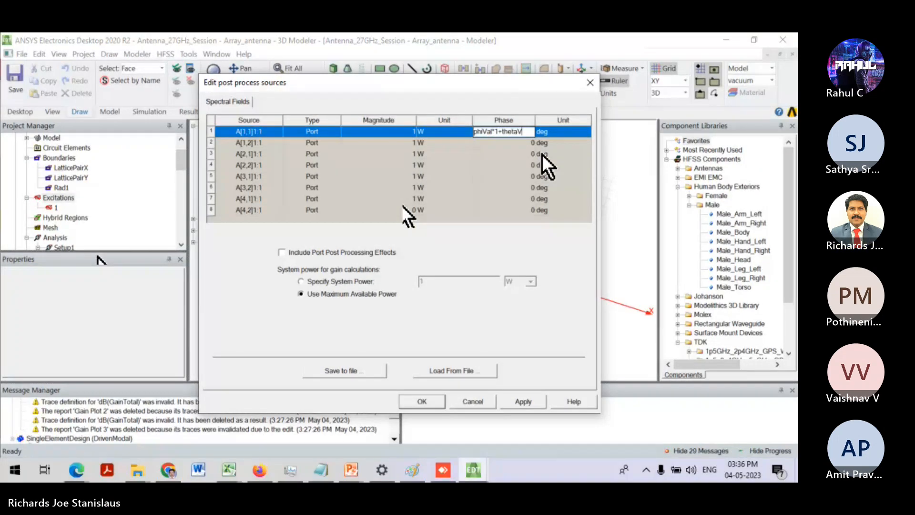
pyautogui.write('al*1')
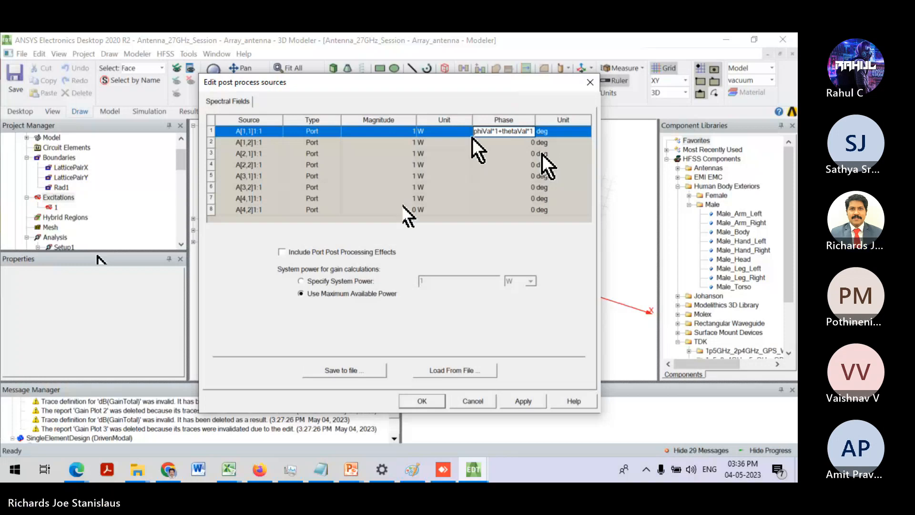
pyautogui.moveTo(533, 132); pyautogui.dragTo(475, 133)
pyautogui.hotkey('ctrl', 'c')
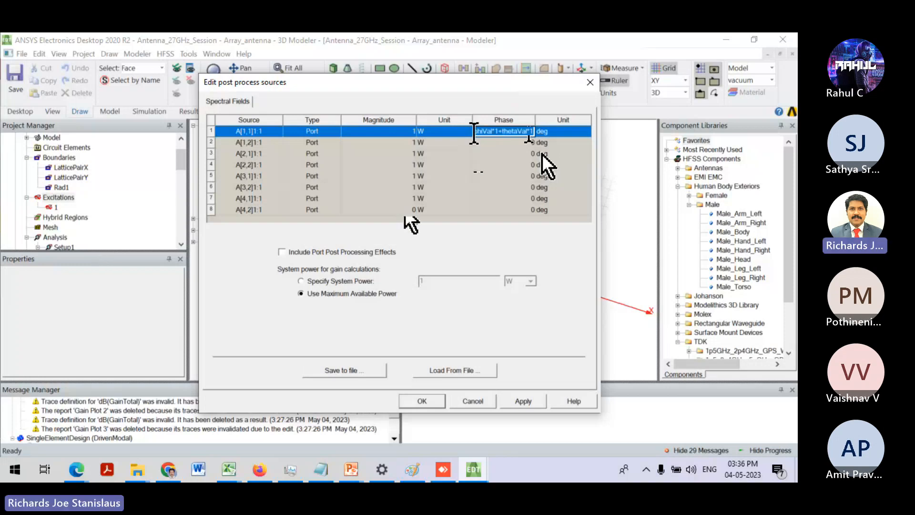
# - Set the phase of source A[1,2] to phiVal*1+thetaVal*2 and of A[2,1] to phiVal*2+thetaVal*1, reusing the copied expression
pyautogui.click(489, 150)
pyautogui.click(368, 318)
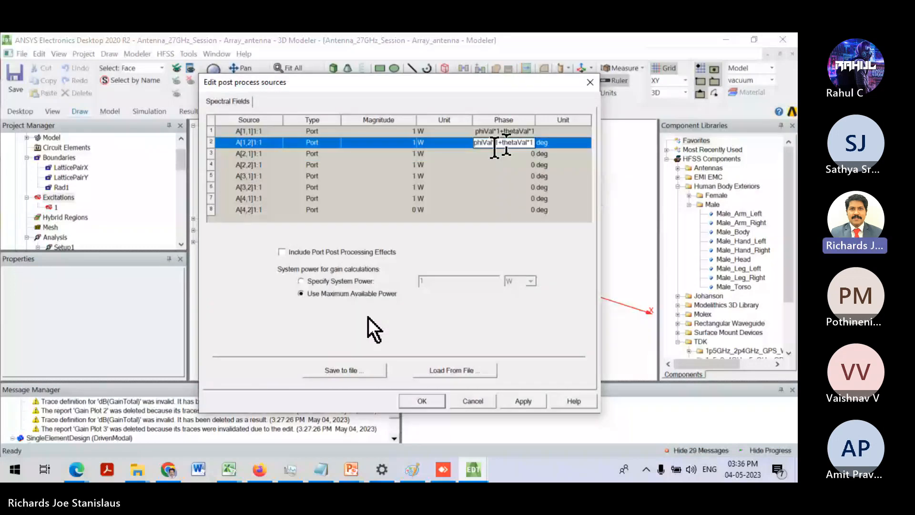
pyautogui.press('BackSpace')
pyautogui.write('2')
pyautogui.click(518, 154)
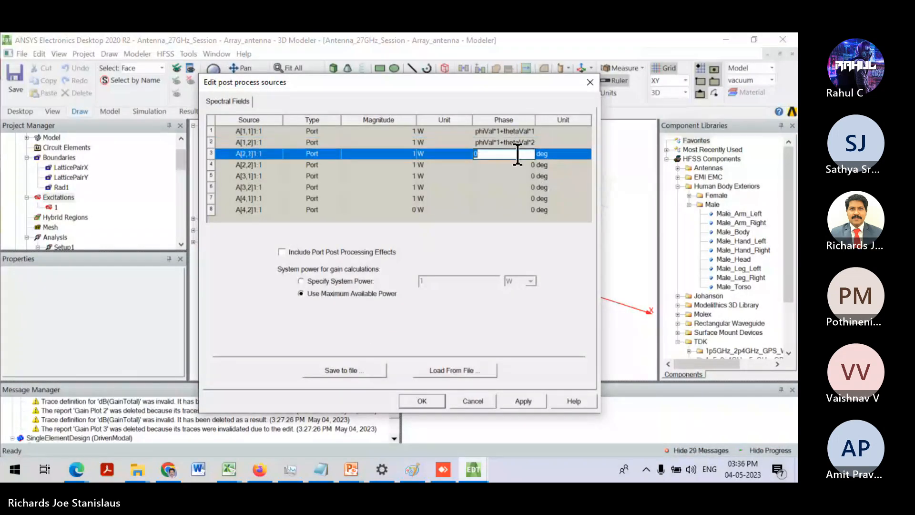
pyautogui.hotkey('ctrl', 'v')
pyautogui.click(499, 153)
pyautogui.press('BackSpace')
pyautogui.write('2')
# - Set the phase of source A[2,2] to phiVal*2+thetaVal*2
pyautogui.click(503, 165)
pyautogui.hotkey('ctrl', 'v')
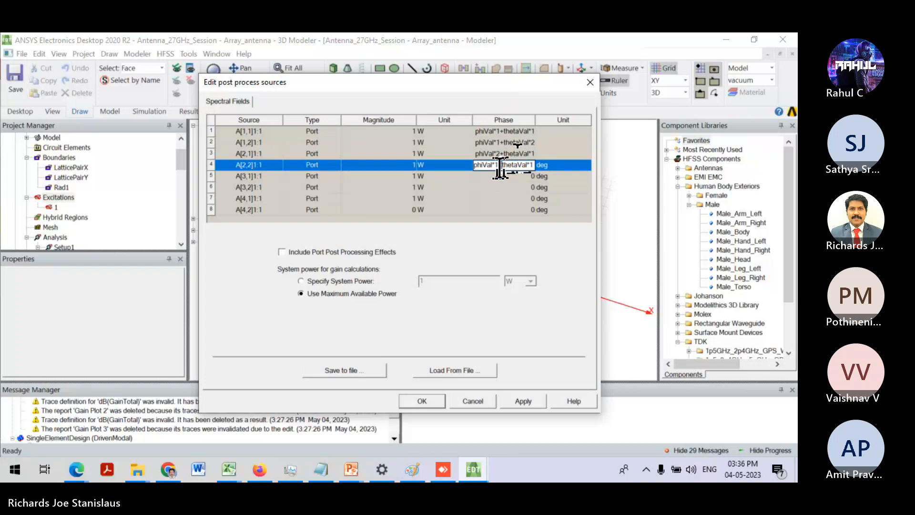
pyautogui.click(499, 165)
pyautogui.press('BackSpace')
pyautogui.write('2')
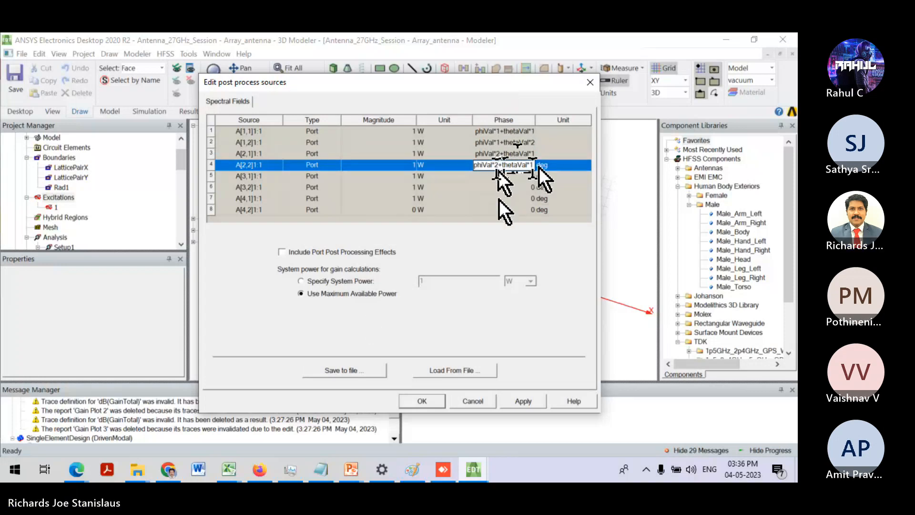
pyautogui.click(532, 166)
pyautogui.press('BackSpace')
pyautogui.write('2')
# - Set the phase of source A[3,1] to phiVal*3+thetaVal*1 and of A[3,2] to phiVal*3+thetaVal*2
pyautogui.click(509, 177)
pyautogui.hotkey('ctrl', 'v')
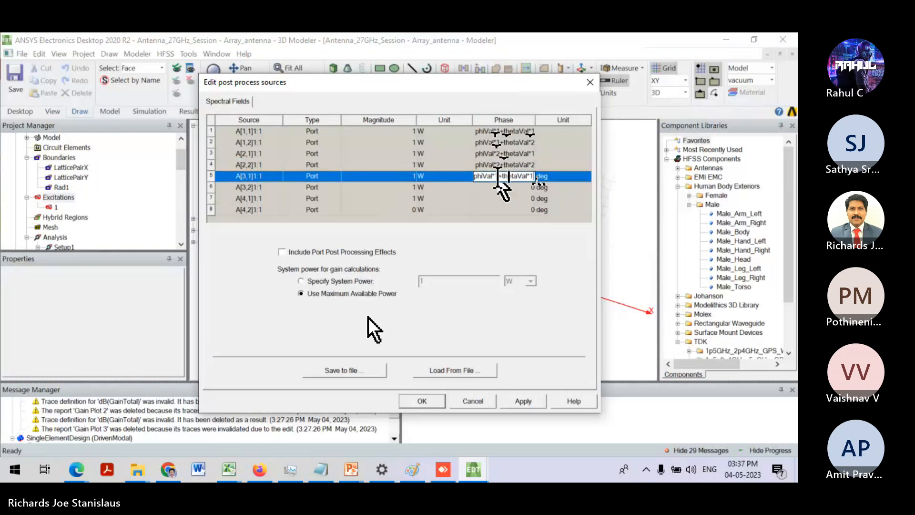
pyautogui.click(498, 176)
pyautogui.press('BackSpace')
pyautogui.write('3')
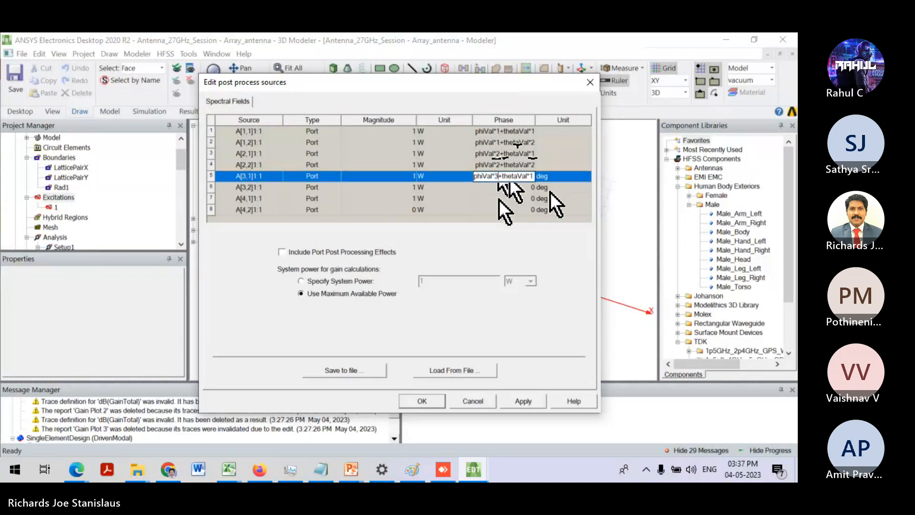
pyautogui.click(499, 187)
pyautogui.hotkey('ctrl', 'v')
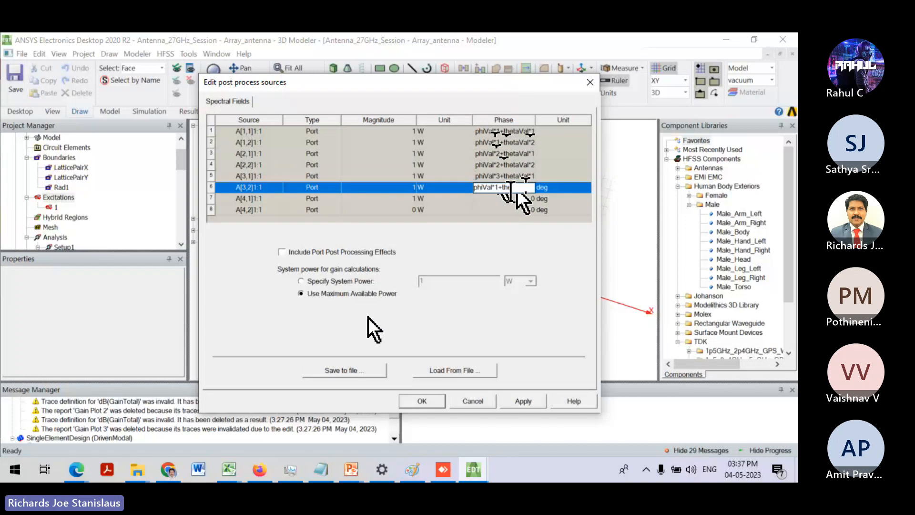
pyautogui.click(500, 188)
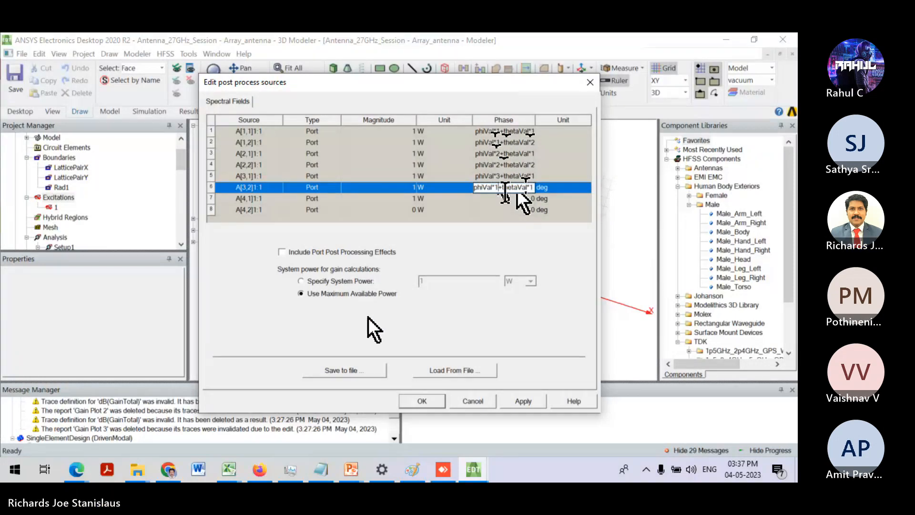
pyautogui.press('BackSpace')
pyautogui.write('3')
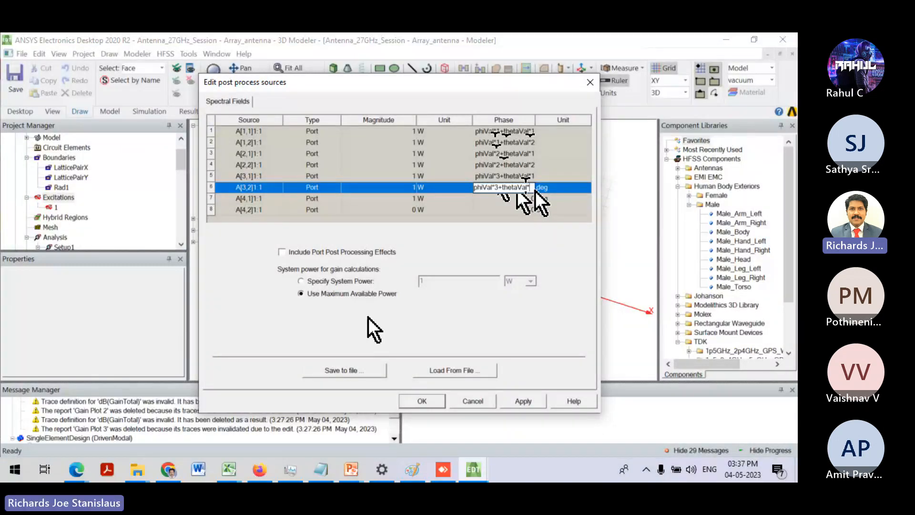
pyautogui.write('2')
# - Set the phase of sources A[4,1] and A[4,2] to phiVal*4+thetaVal*1
pyautogui.press('Down')
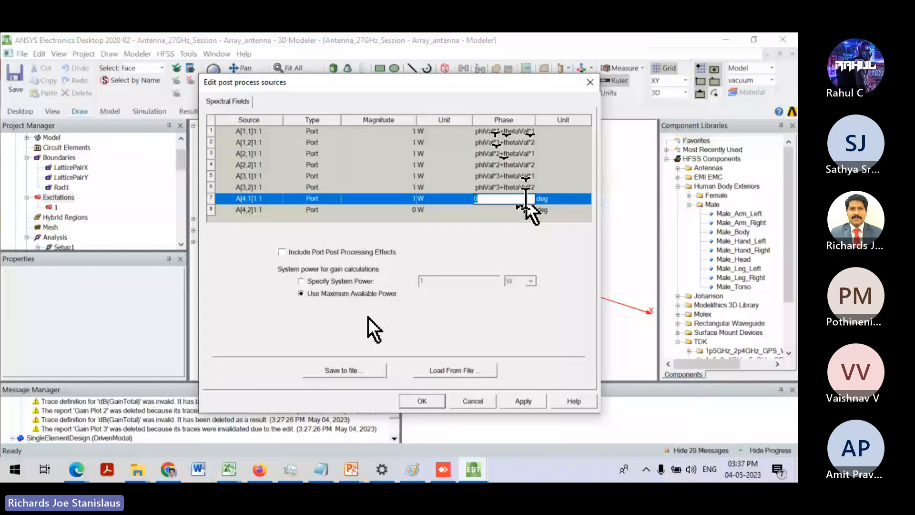
pyautogui.hotkey('ctrl', 'v')
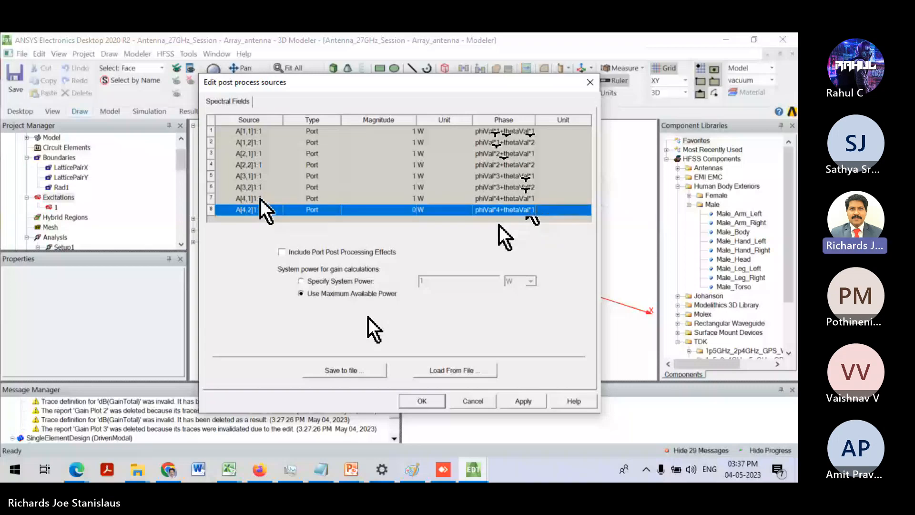
pyautogui.click(243, 133)
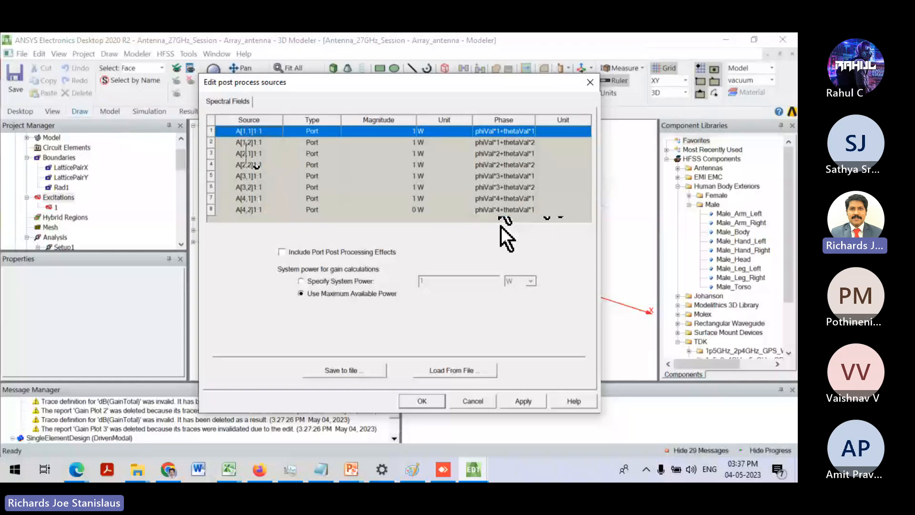
pyautogui.click(253, 142)
pyautogui.click(247, 153)
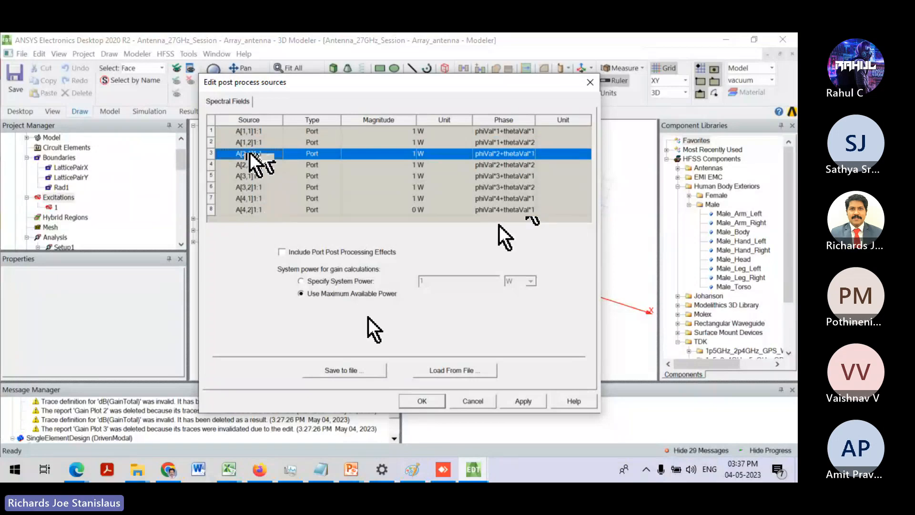
pyautogui.click(250, 176)
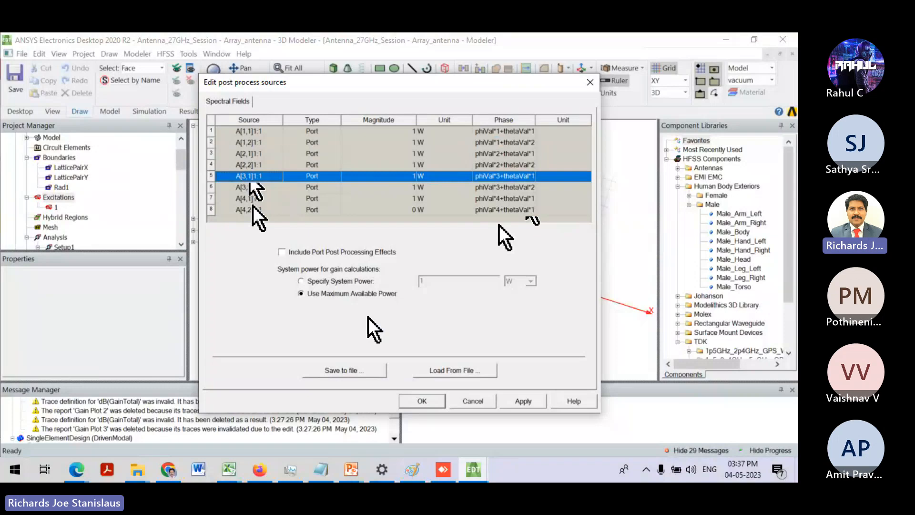
pyautogui.doubleClick(498, 142)
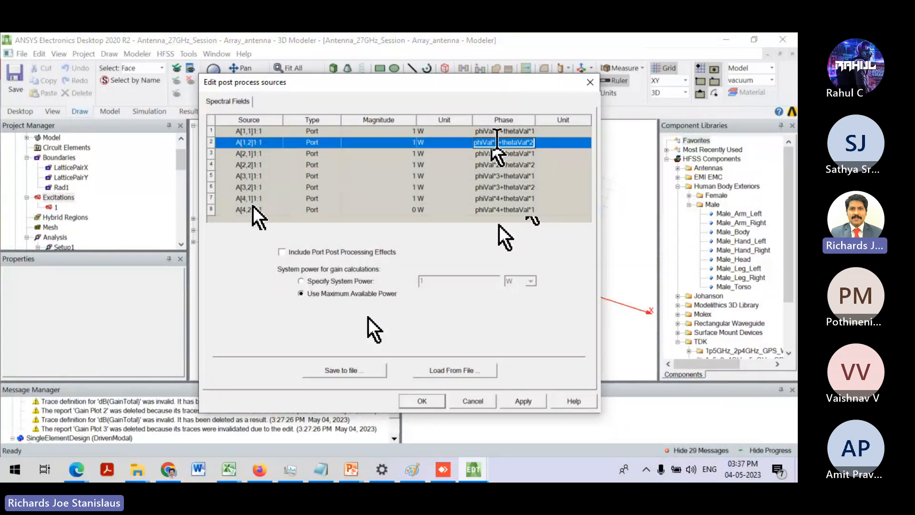
# - Check the phase expressions of the array sources row by row and accept the post process source settings
pyautogui.doubleClick(498, 153)
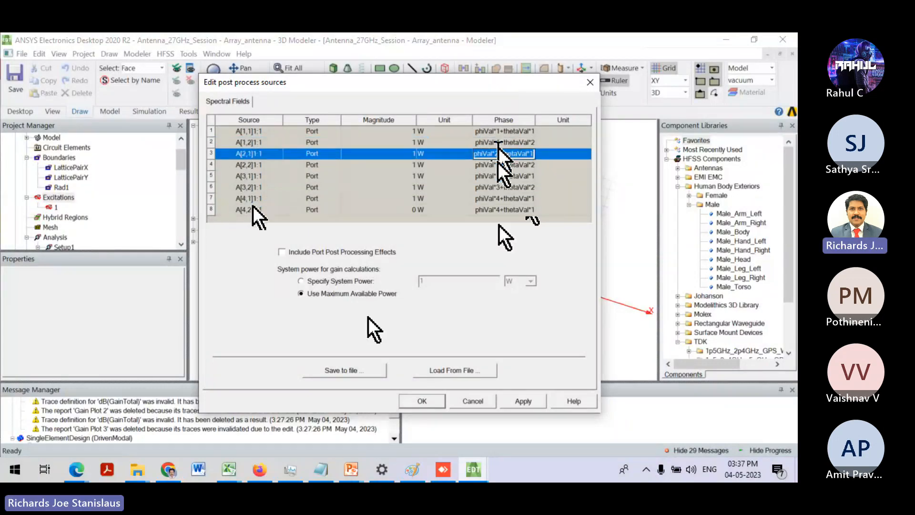
pyautogui.doubleClick(501, 176)
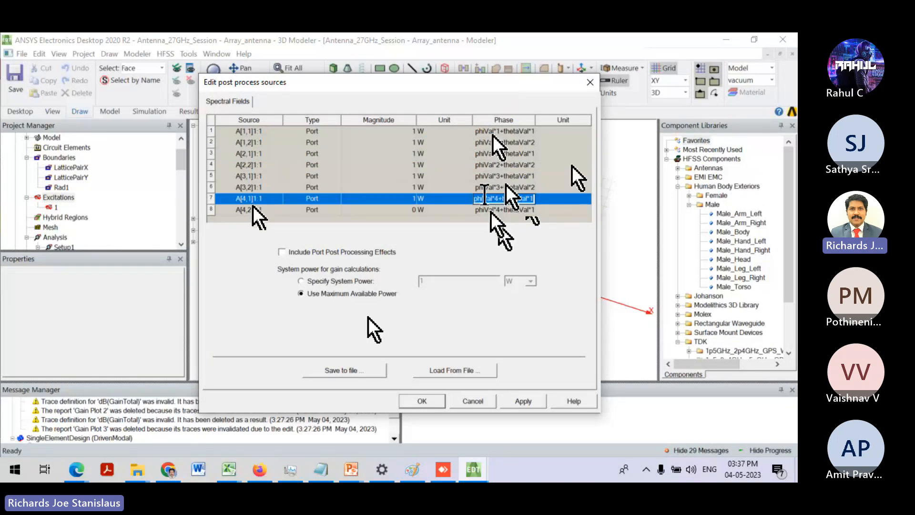
pyautogui.click(501, 131)
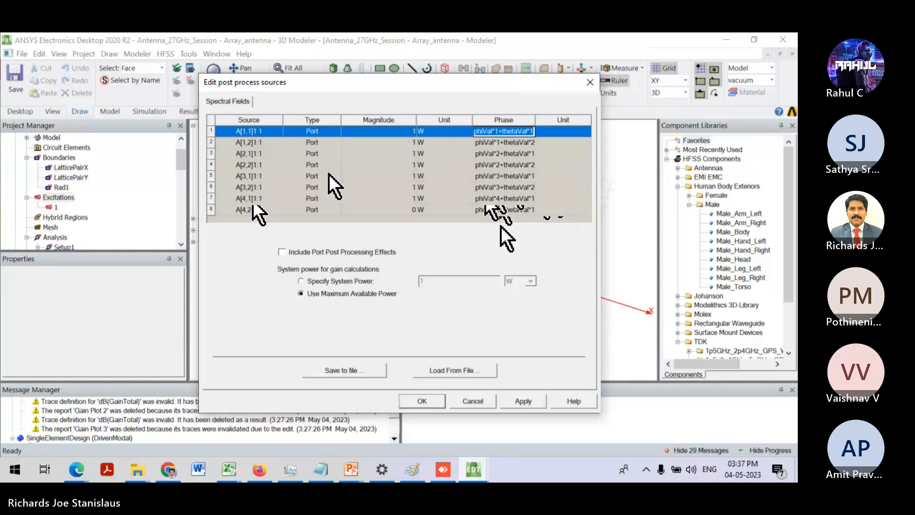
pyautogui.click(526, 143)
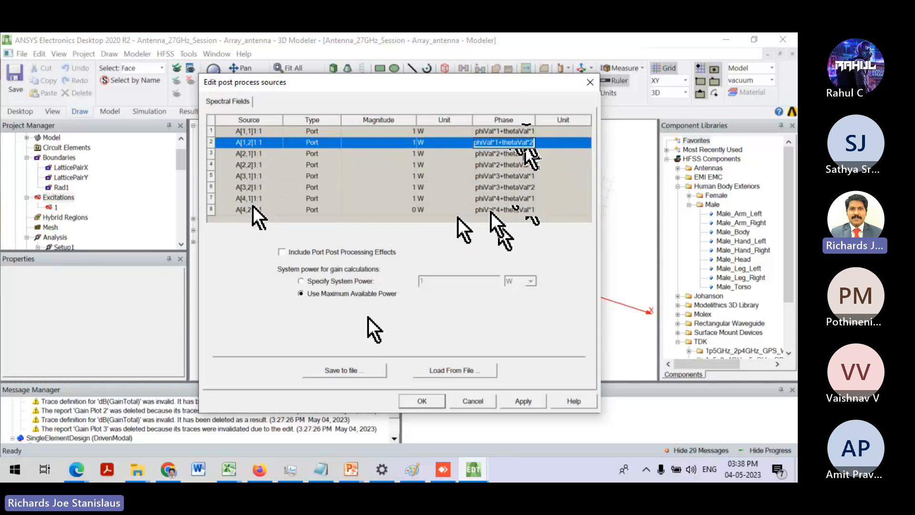
pyautogui.click(416, 400)
pyautogui.click(416, 400)
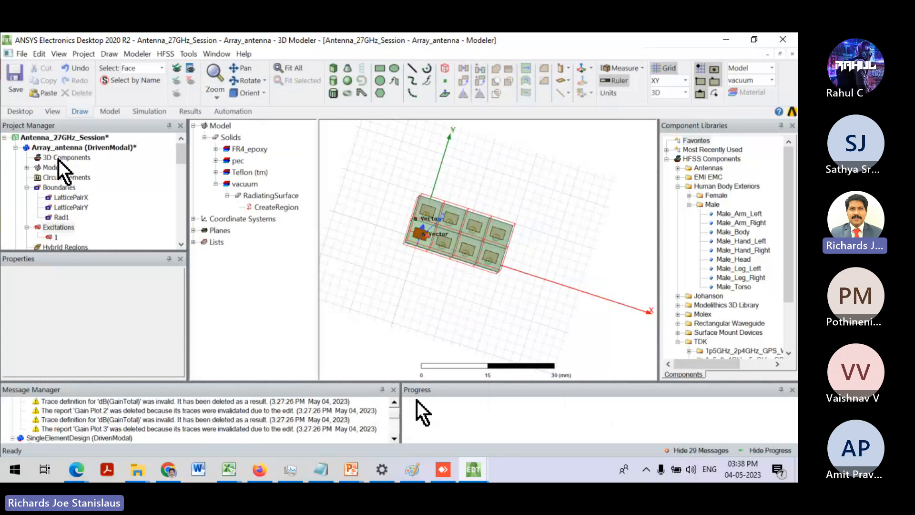
# - Switch to the other Electronics Desktop window with the Antenna_27GHzArray - Copy project, expand the project and select HFSSDesign1
pyautogui.click(67, 147)
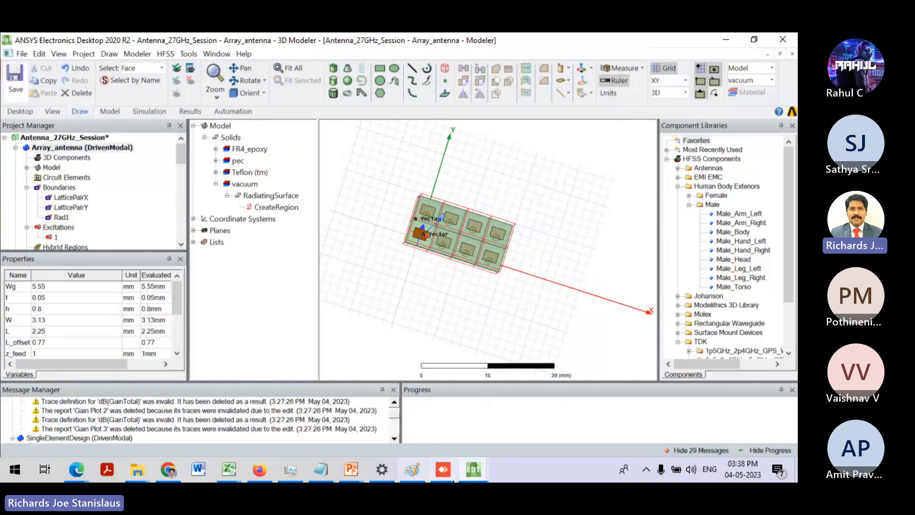
pyautogui.moveTo(473, 474)
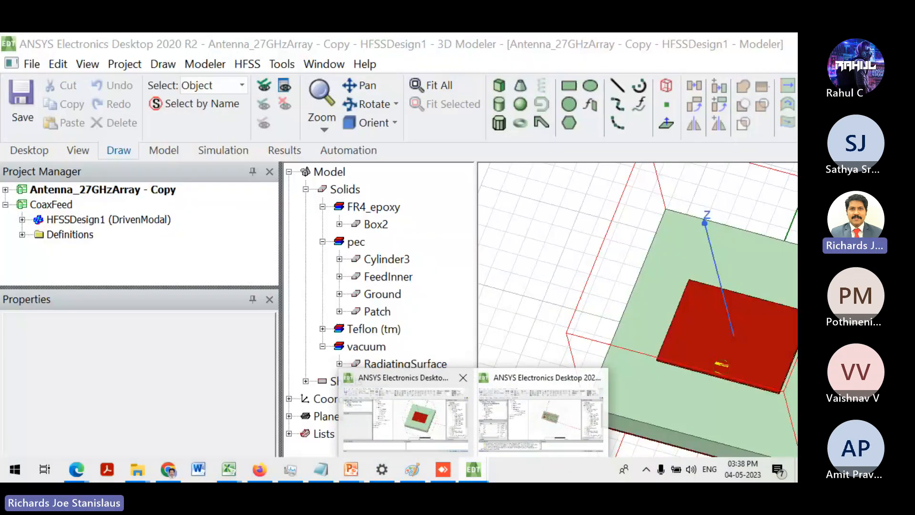
pyautogui.click(410, 419)
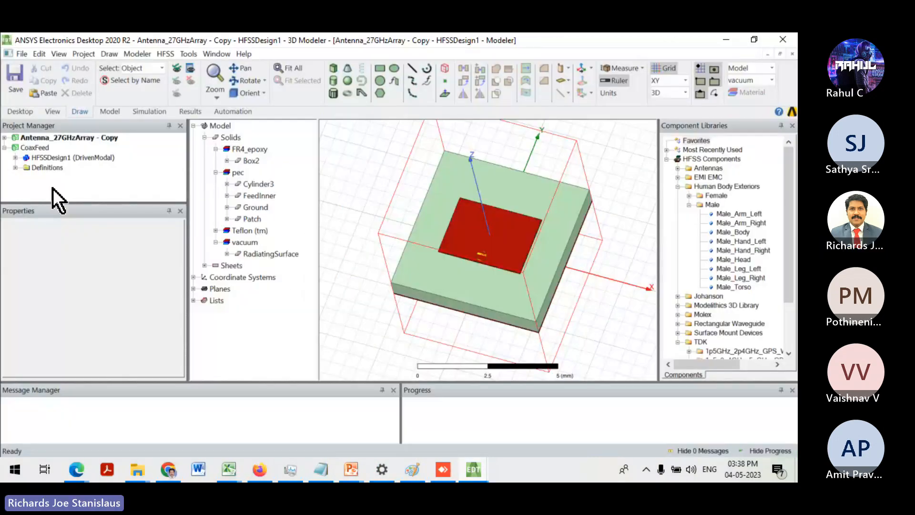
pyautogui.click(14, 139)
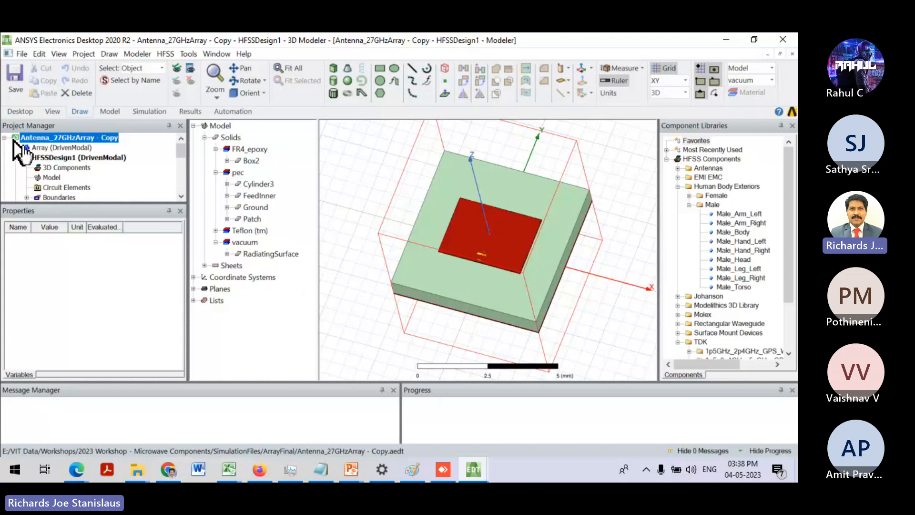
pyautogui.click(41, 157)
# - Open S Parameter Plot 1 of HFSSDesign1 and inspect the settings of its dB(S(1,1)) trace
pyautogui.scroll(-1, 47, 166)
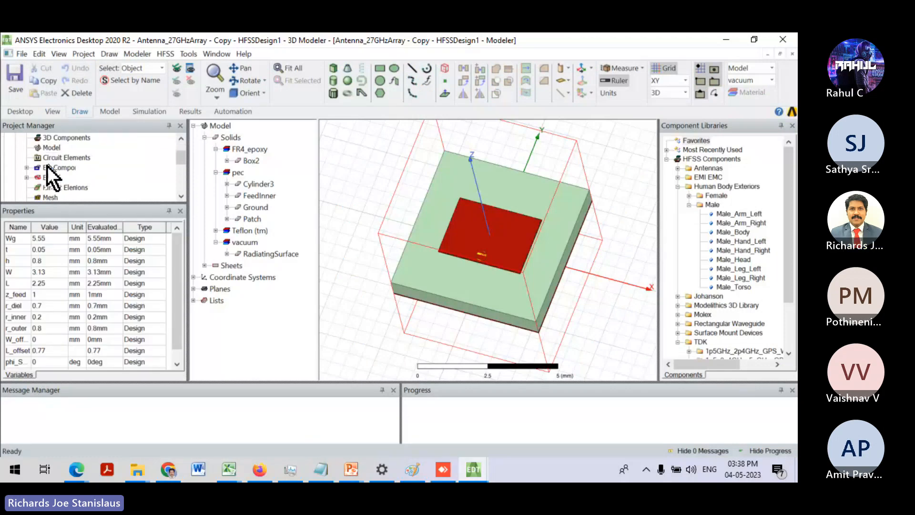
pyautogui.scroll(-2, 48, 166)
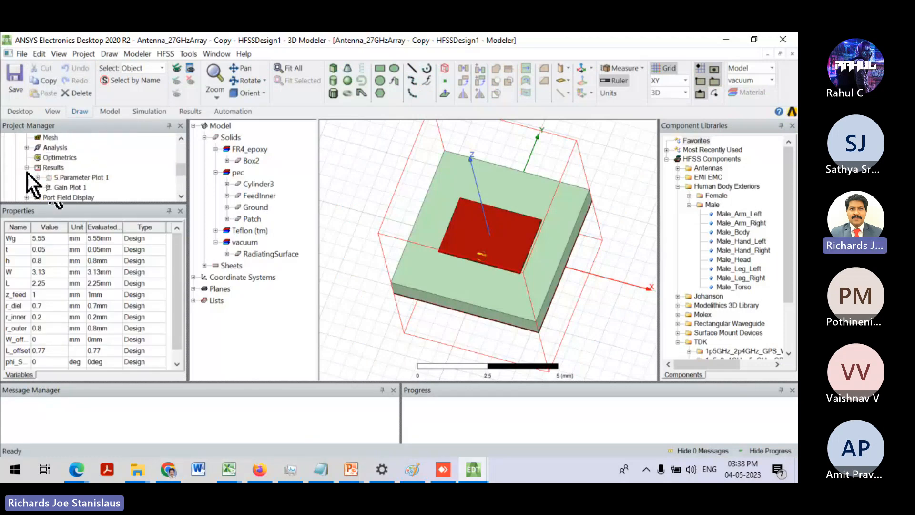
pyautogui.doubleClick(47, 178)
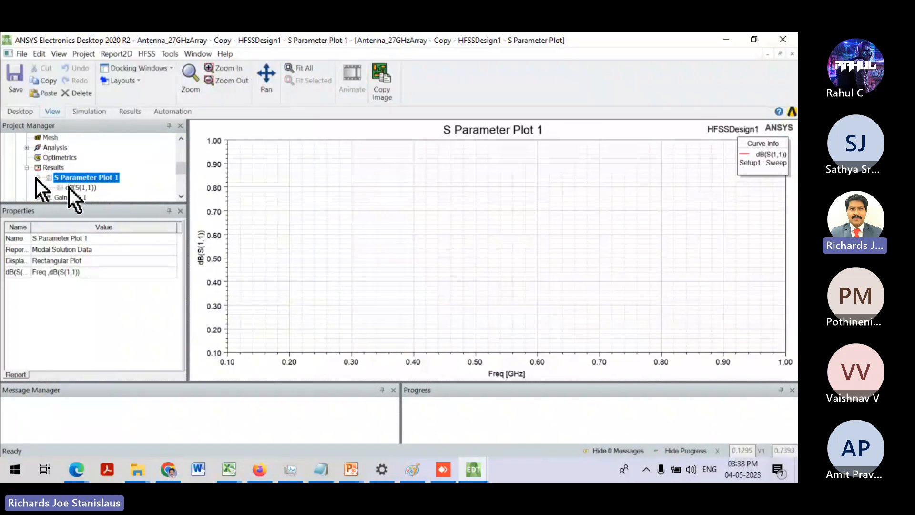
pyautogui.doubleClick(69, 188)
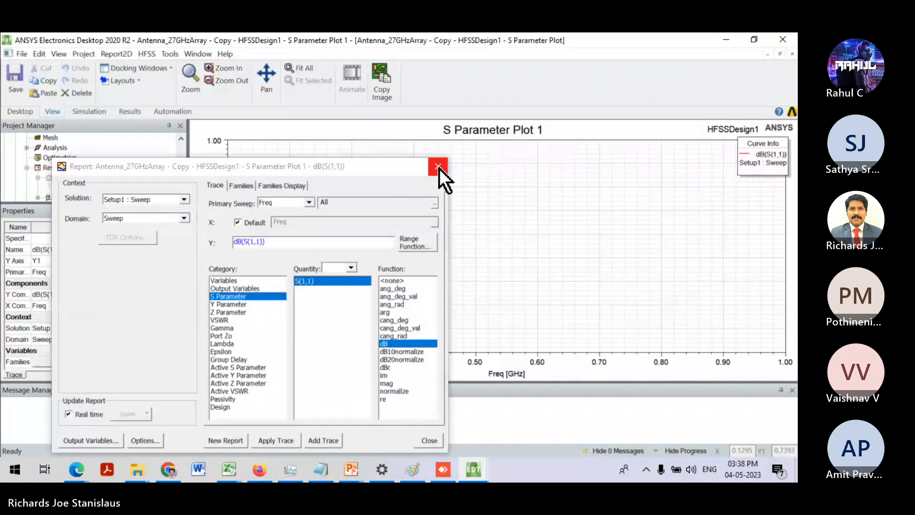
pyautogui.click(438, 167)
# - Expand the Array design in the project tree and open its S Parameter Plot 1
pyautogui.scroll(3, 62, 195)
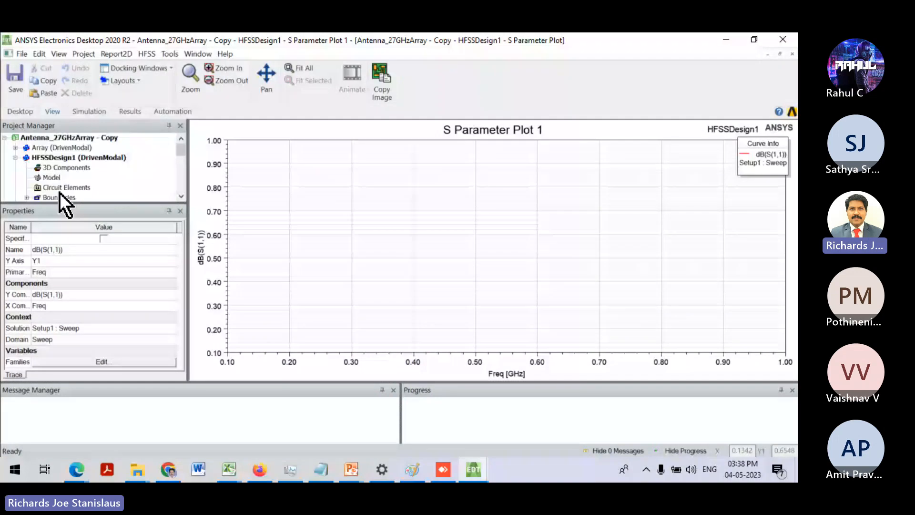
pyautogui.click(17, 138)
pyautogui.scroll(-1, 16, 150)
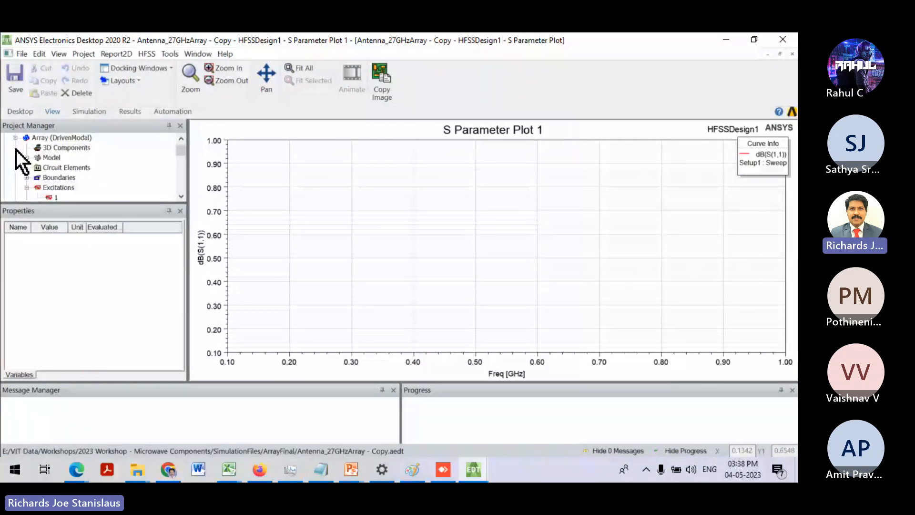
pyautogui.scroll(-3, 15, 149)
pyautogui.scroll(-1, 58, 178)
pyautogui.doubleClick(67, 168)
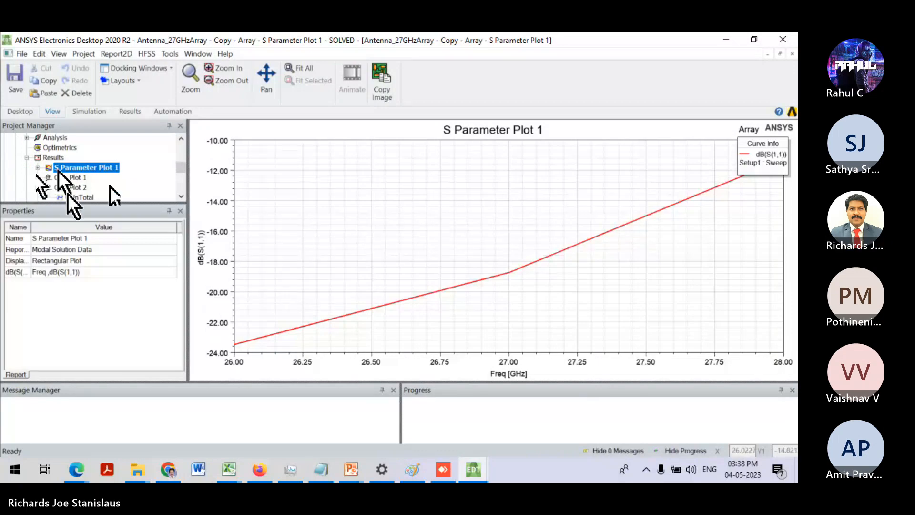
# - View the Array design's Gain Plot 2 and Gain Plot 1 along with their GainTotal trace settings
pyautogui.doubleClick(81, 197)
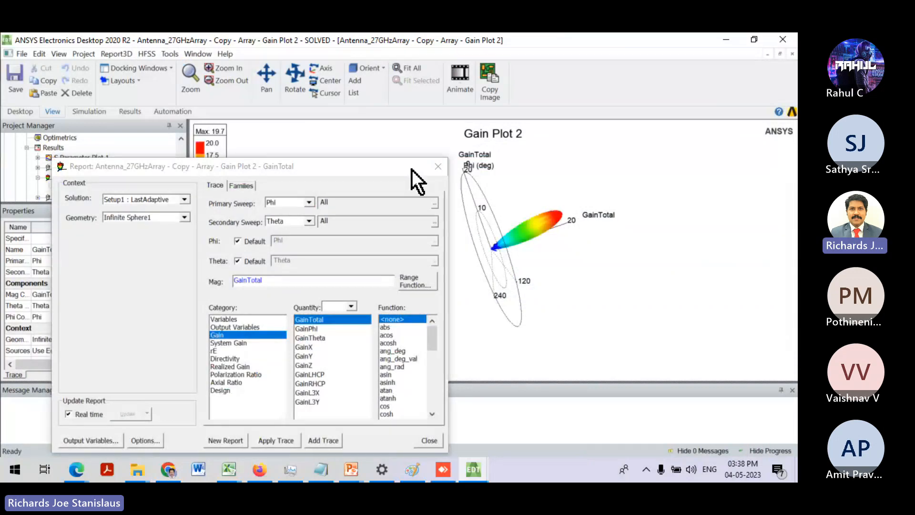
pyautogui.click(438, 166)
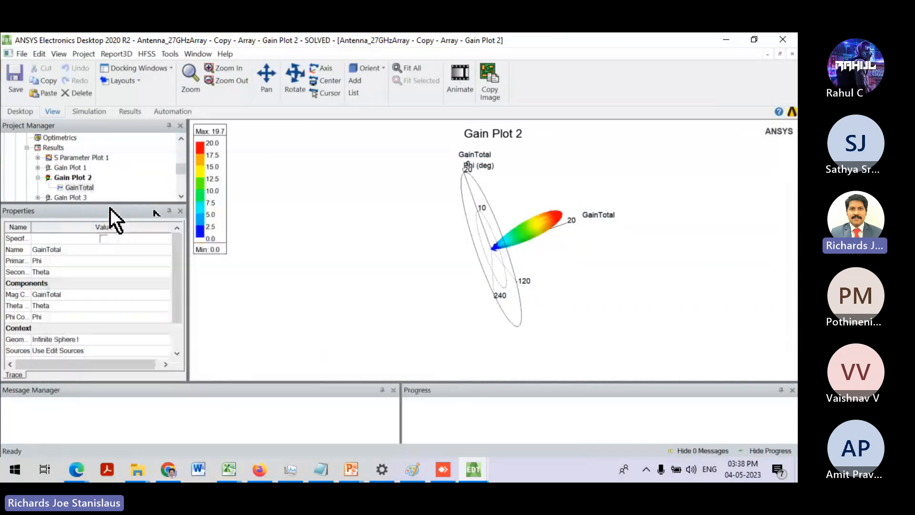
pyautogui.click(38, 168)
pyautogui.doubleClick(68, 178)
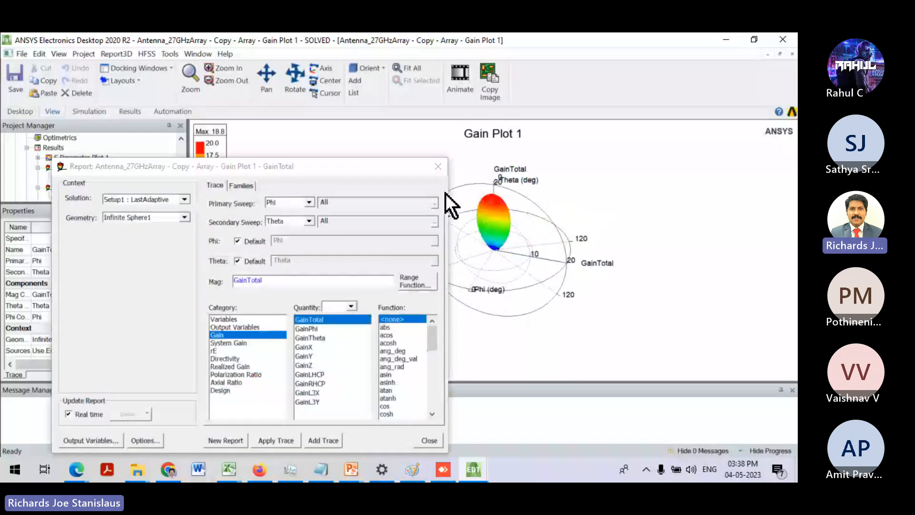
pyautogui.click(438, 166)
pyautogui.moveTo(421, 226); pyautogui.dragTo(390, 296)
# - Display the Array design's variables and its 3D model
pyautogui.scroll(3, 86, 186)
pyautogui.click(74, 149)
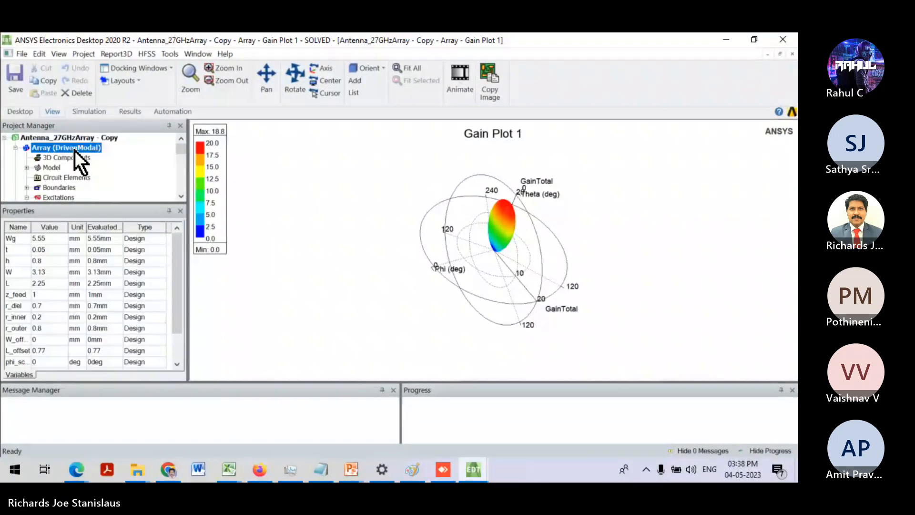
pyautogui.doubleClick(75, 149)
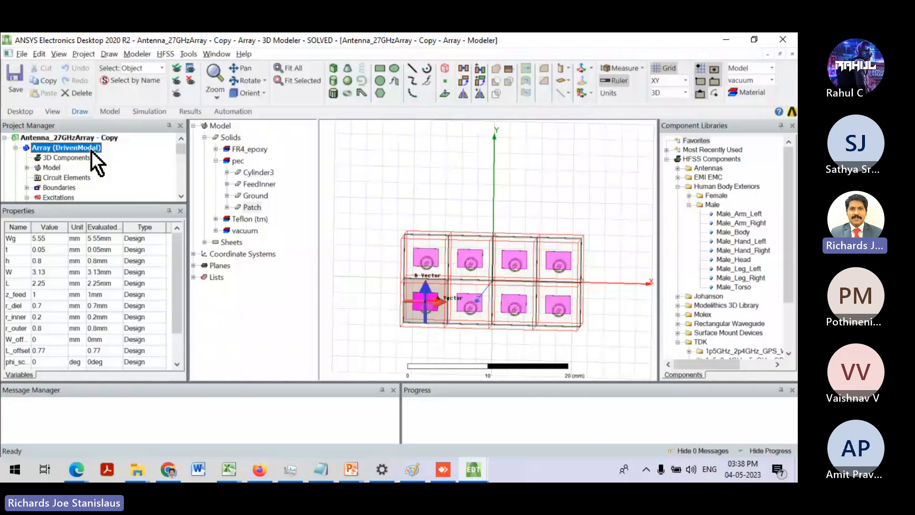
# - Apply the dB function to the GainTotal trace of the Array design's Gain Plot 1
pyautogui.scroll(-1, 182, 154)
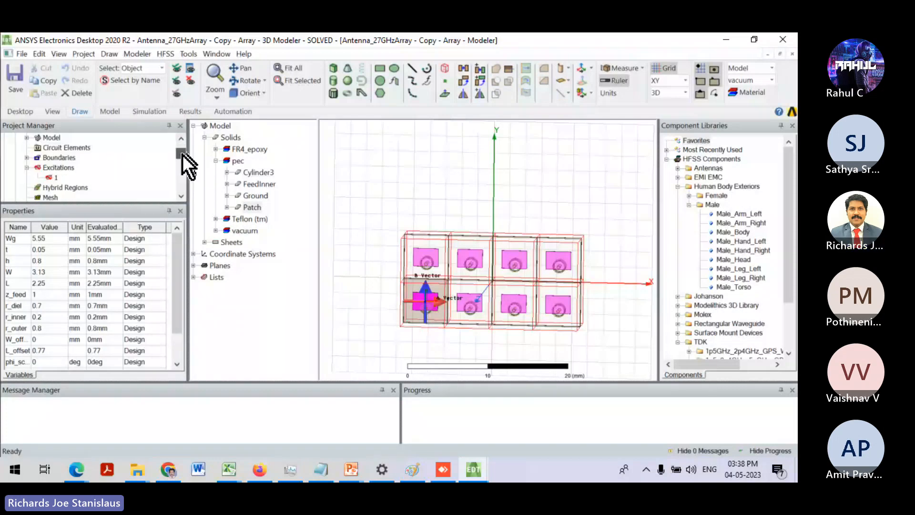
pyautogui.scroll(-2, 182, 154)
pyautogui.doubleClick(78, 167)
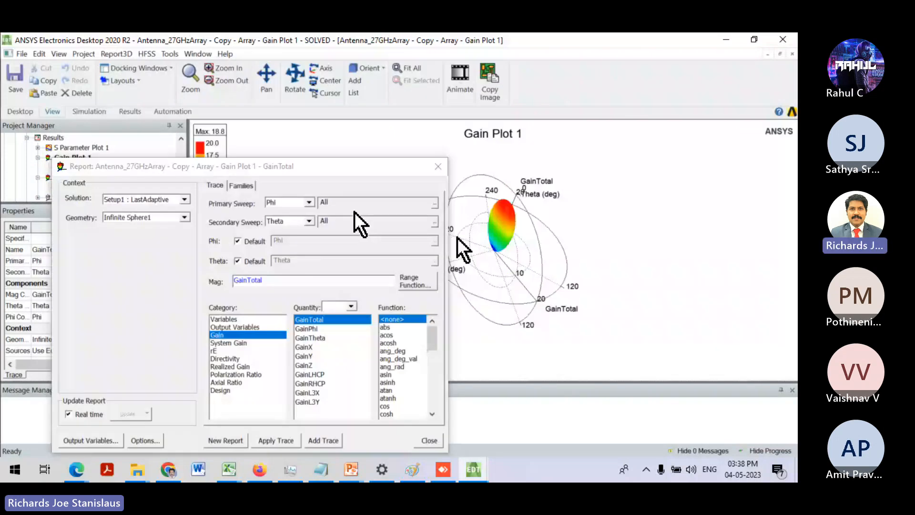
pyautogui.moveTo(457, 237); pyautogui.dragTo(466, 227, button='middle')
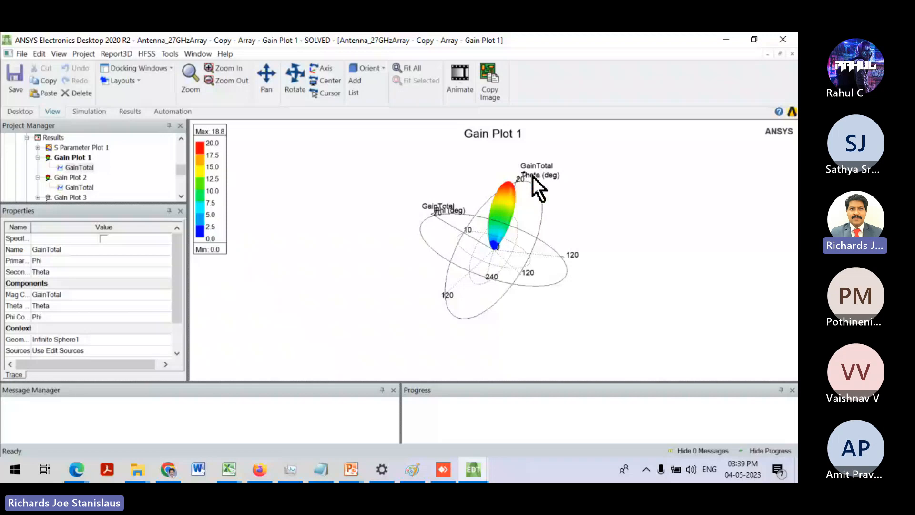
pyautogui.doubleClick(72, 168)
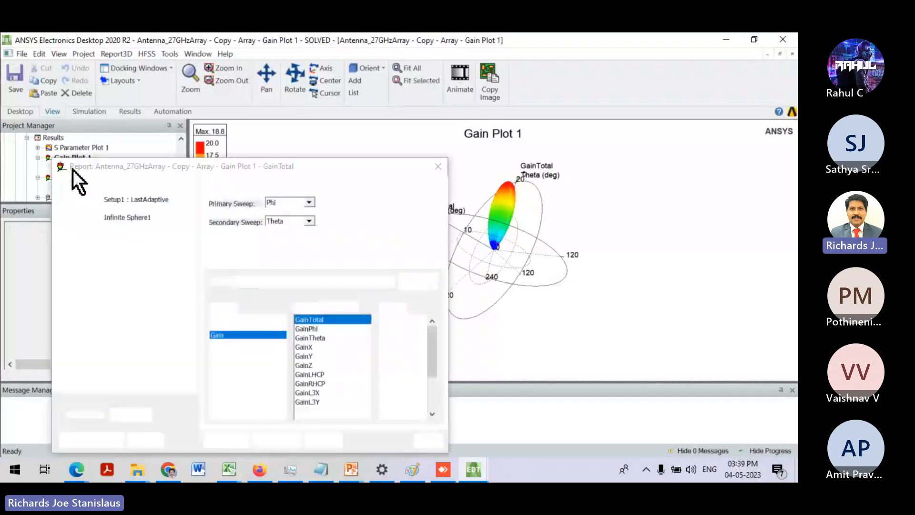
pyautogui.scroll(-1, 390, 399)
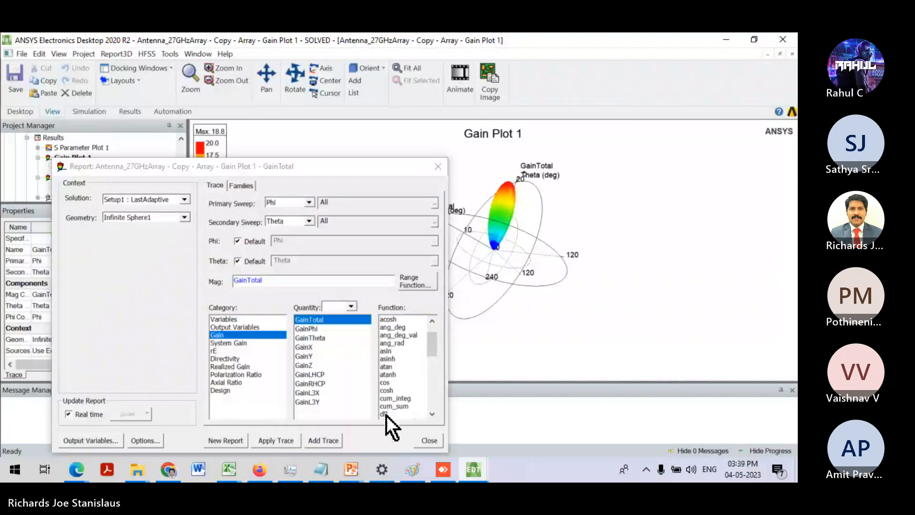
pyautogui.click(386, 414)
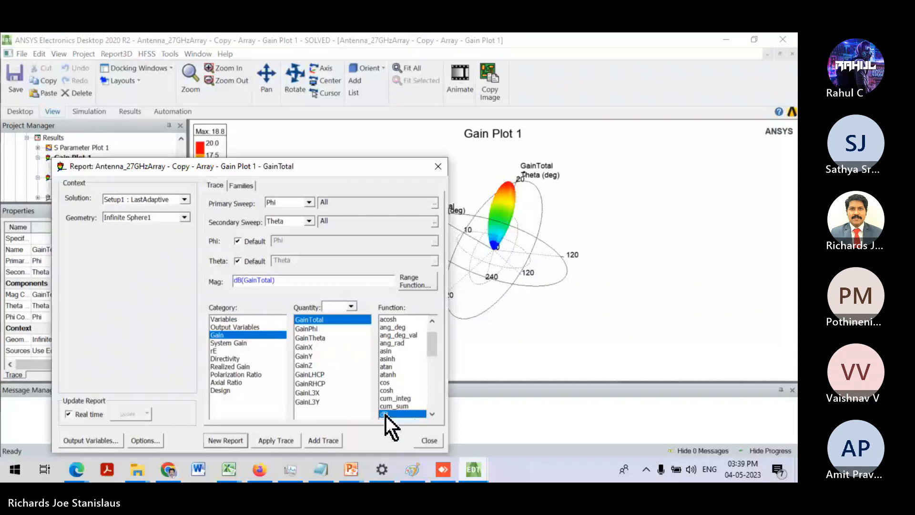
pyautogui.click(429, 441)
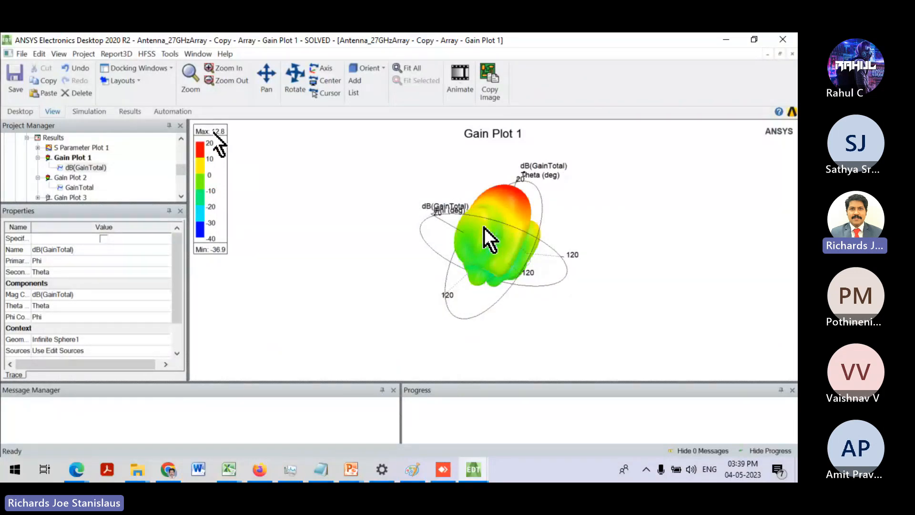
# - Set the Array design's post-processing variable phiVal to -60 deg while Gain Plot 1 is displayed
pyautogui.moveTo(485, 228); pyautogui.dragTo(473, 196, button='middle')
pyautogui.scroll(5, 73, 168)
pyautogui.click(69, 150)
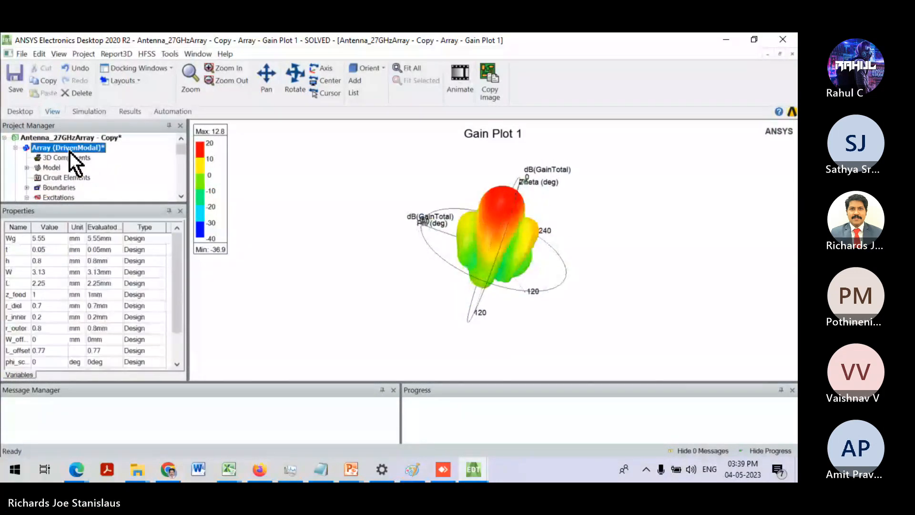
pyautogui.scroll(-1, 49, 348)
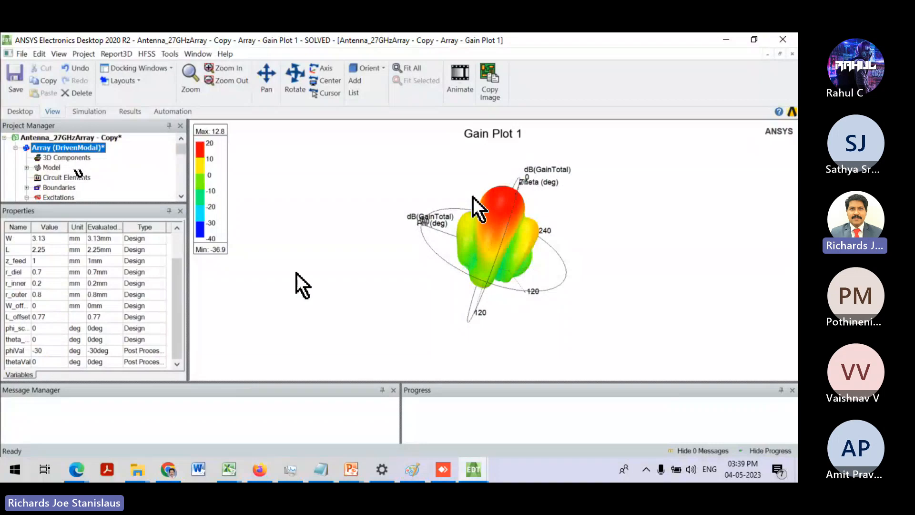
pyautogui.doubleClick(38, 350)
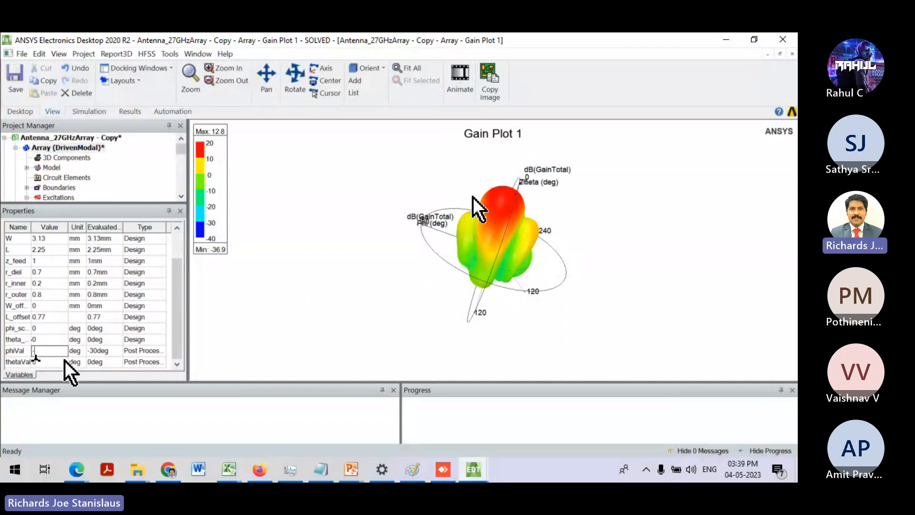
pyautogui.write('60')
pyautogui.press('Return')
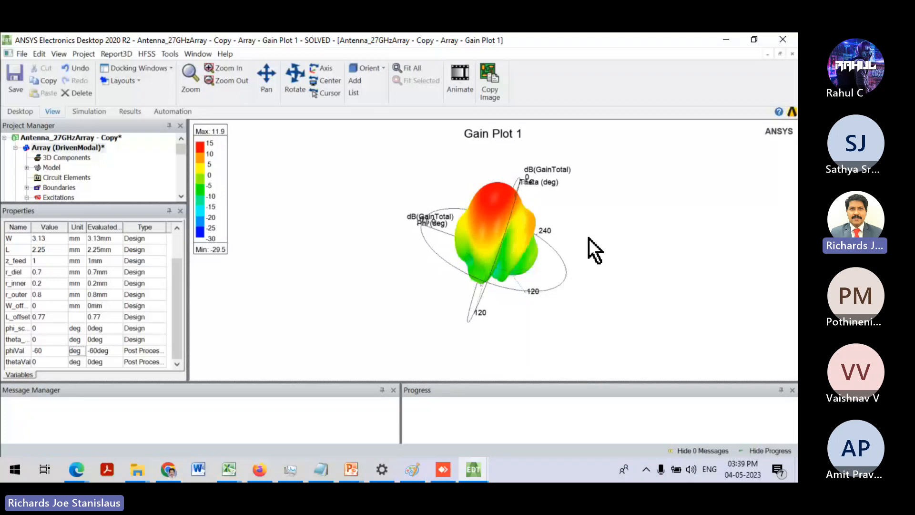
# - View the gain pattern from another angle and set phiVal to -90 deg
pyautogui.keyDown('alt'); pyautogui.moveTo(518, 205); pyautogui.dragTo(515, 177); pyautogui.keyUp('alt')
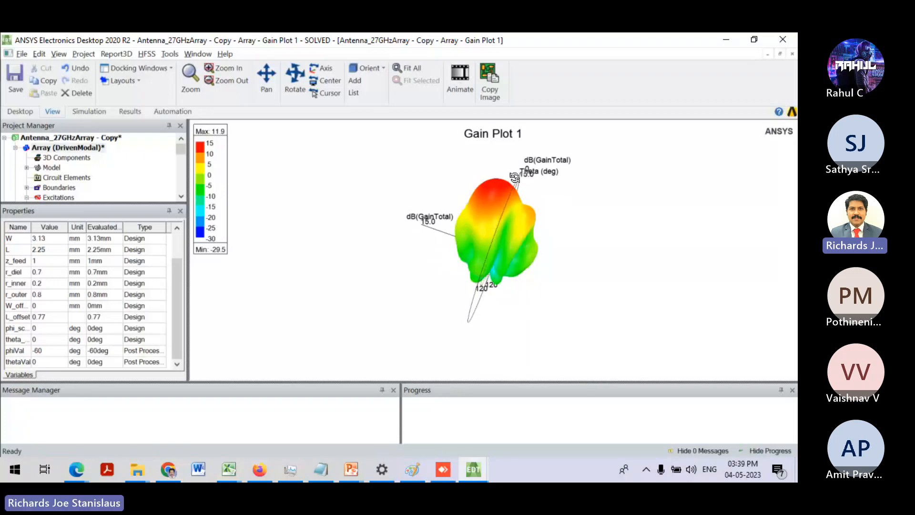
pyautogui.click(39, 351)
pyautogui.write('-90')
pyautogui.press('Return')
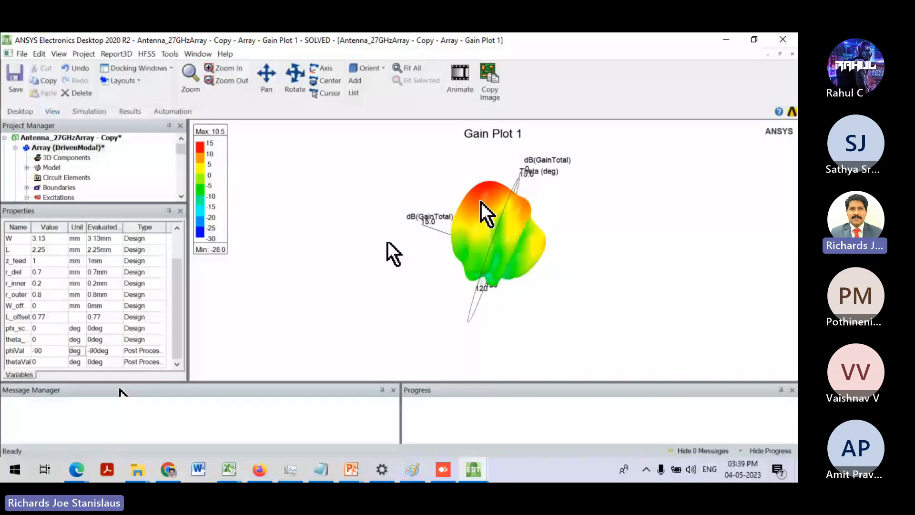
# - Set the Array design's phiVal to -0 deg and view the gain pattern from another angle
pyautogui.click(41, 351)
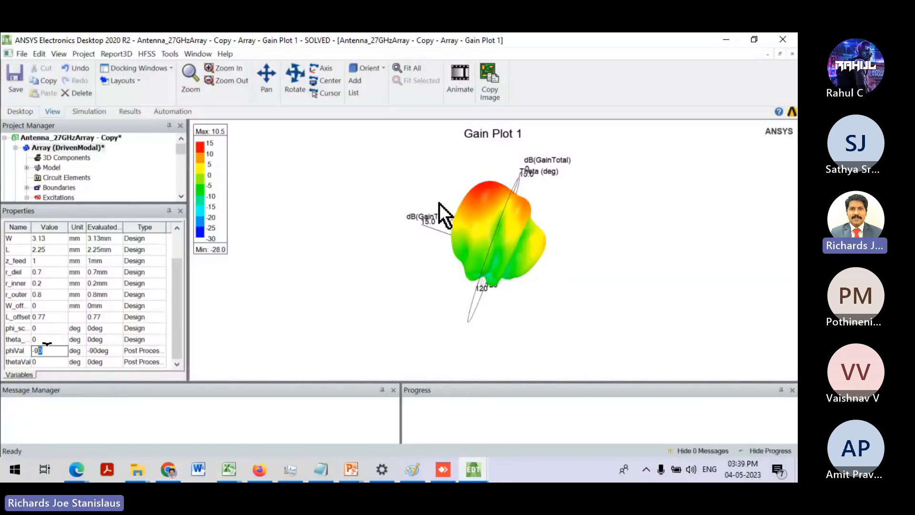
pyautogui.moveTo(40, 351); pyautogui.dragTo(36, 350)
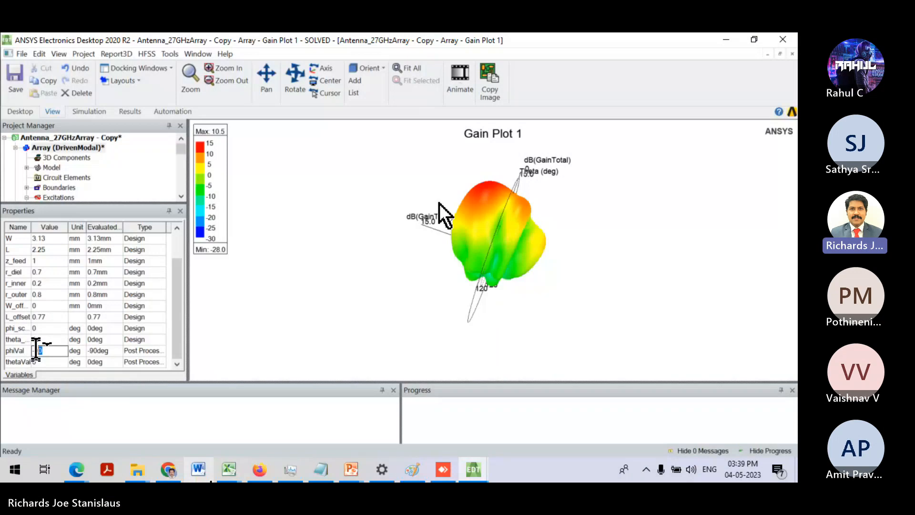
pyautogui.press('BackSpace')
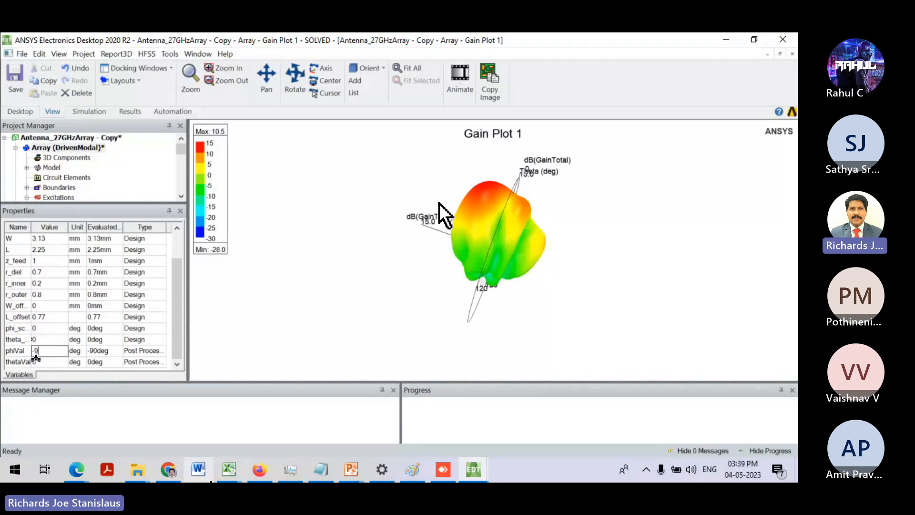
pyautogui.press('Return')
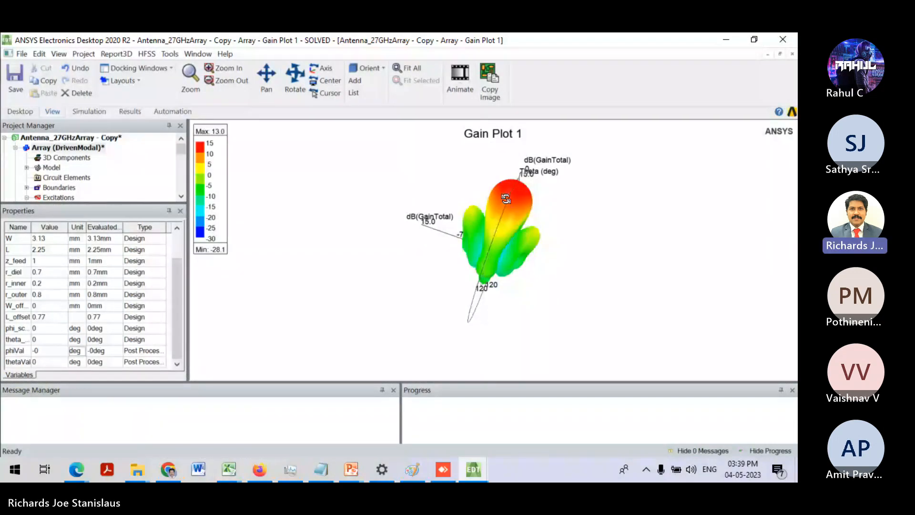
pyautogui.moveTo(506, 199); pyautogui.dragTo(498, 236, button='middle')
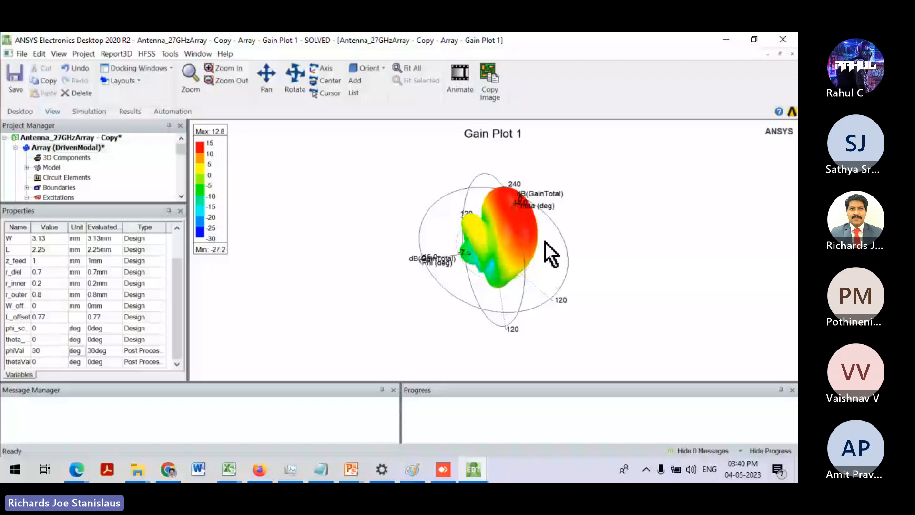
# - Set phiVal to 60 deg and view the steered gain pattern from several angles
pyautogui.moveTo(545, 242); pyautogui.dragTo(456, 184, button='middle')
pyautogui.click(55, 350)
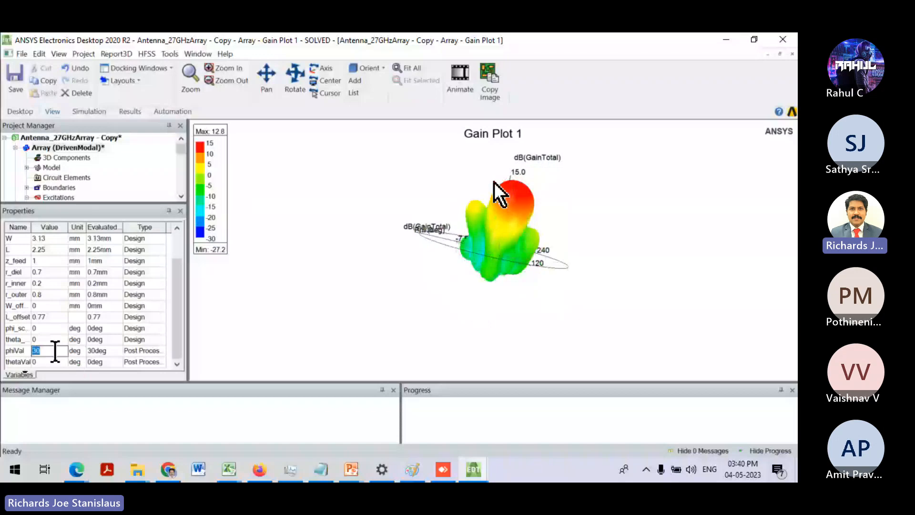
pyautogui.write('60')
pyautogui.press('Return')
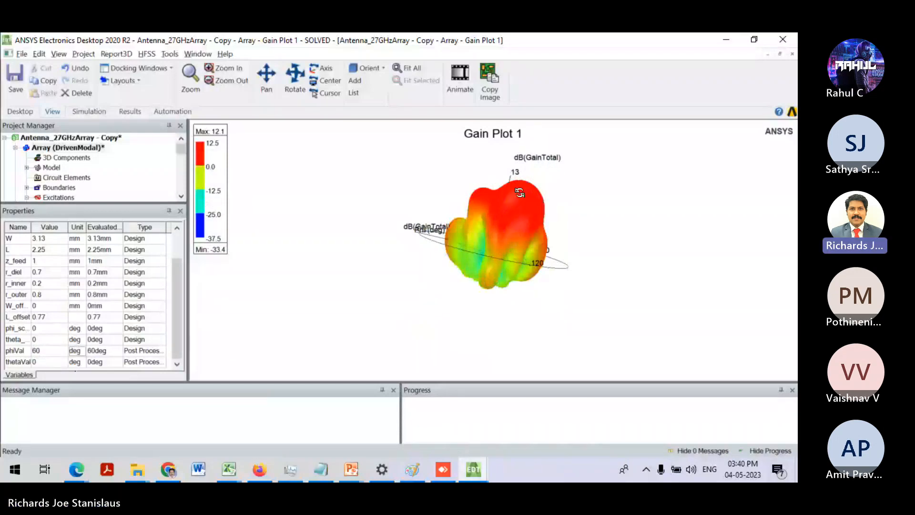
pyautogui.moveTo(520, 193); pyautogui.dragTo(502, 231)
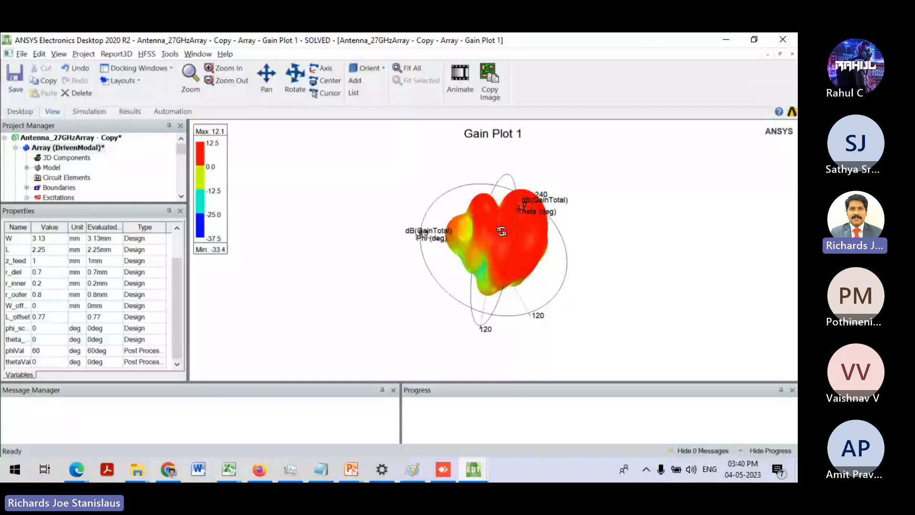
pyautogui.moveTo(502, 231); pyautogui.dragTo(491, 201)
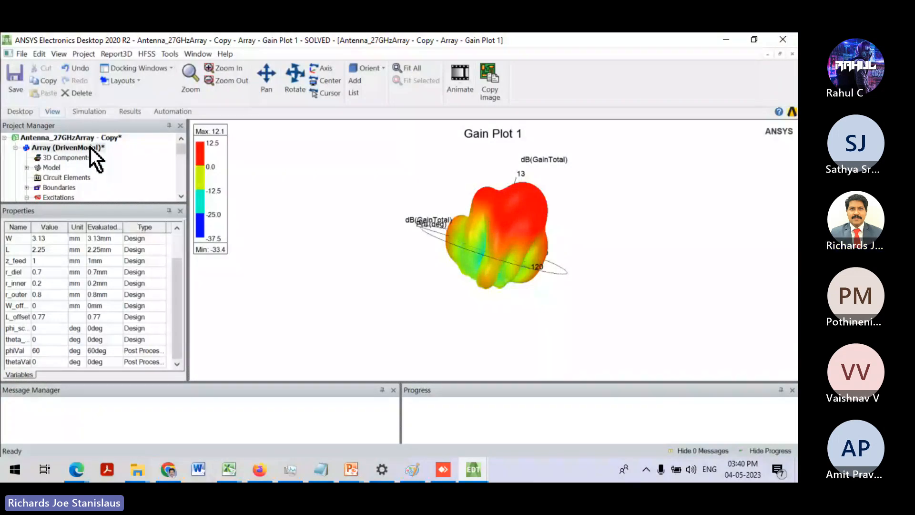
# - Open Gain Plot 1's properties, review the Rho axis scaling including its spacing, and close them without changes
pyautogui.click(42, 350)
pyautogui.click(458, 307)
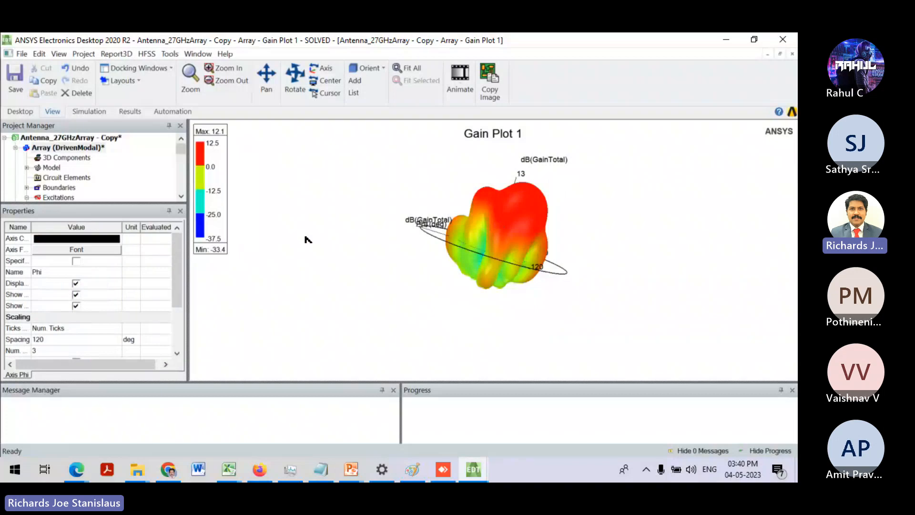
pyautogui.doubleClick(205, 162)
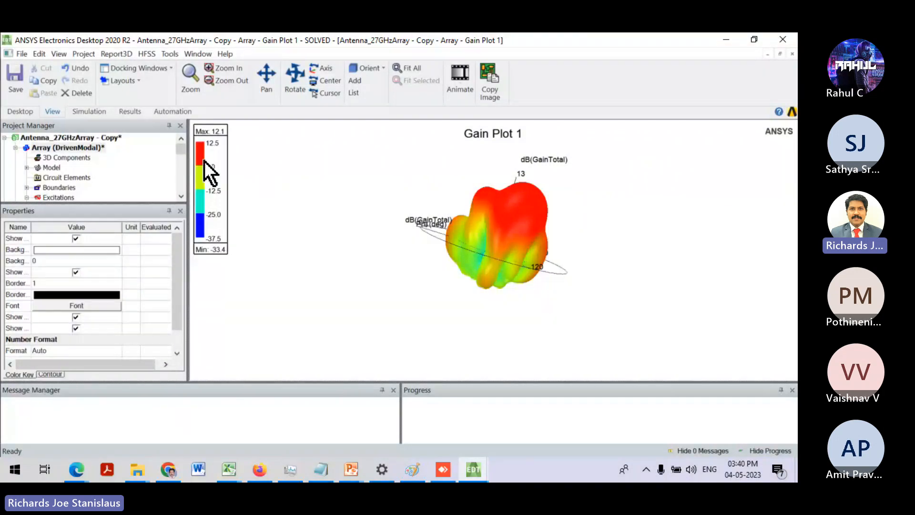
pyautogui.click(433, 143)
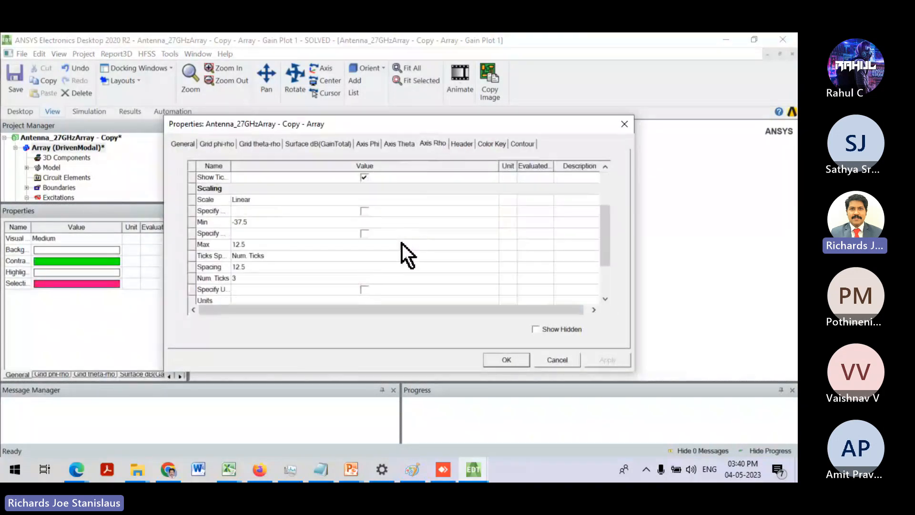
pyautogui.scroll(-1, 402, 243)
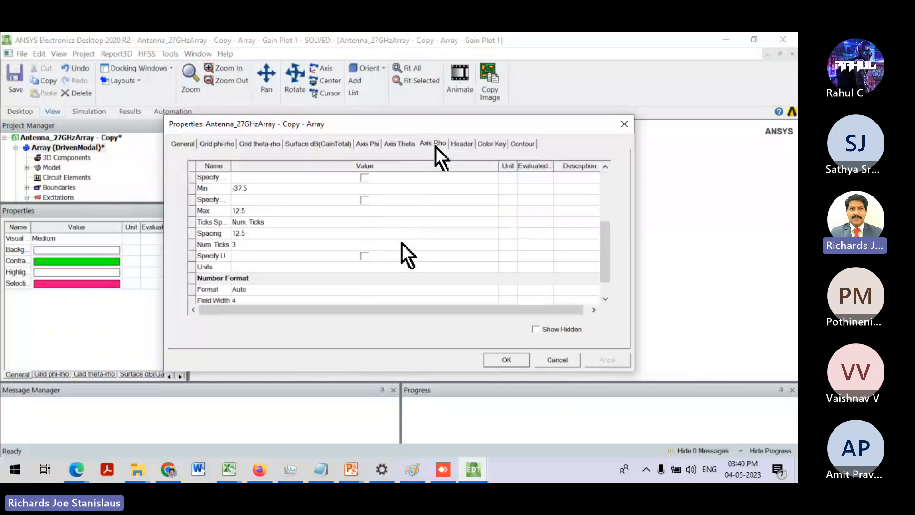
pyautogui.click(239, 234)
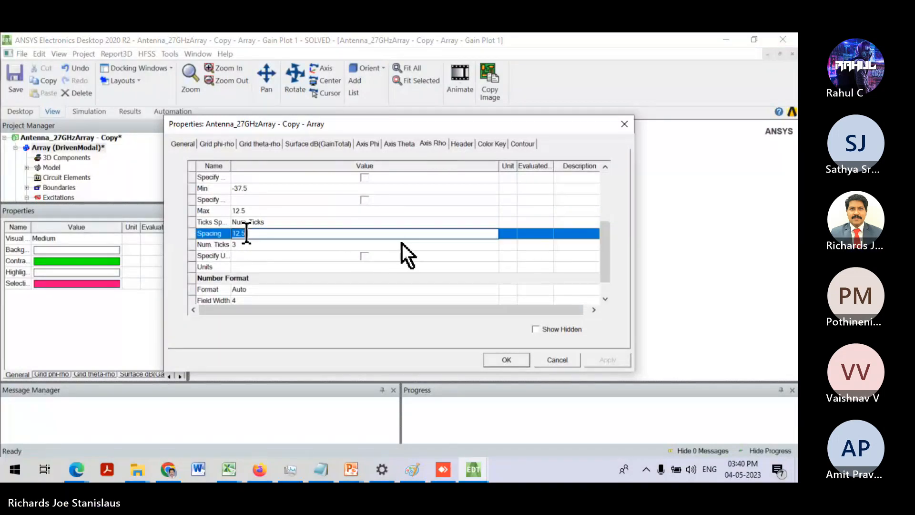
pyautogui.click(504, 361)
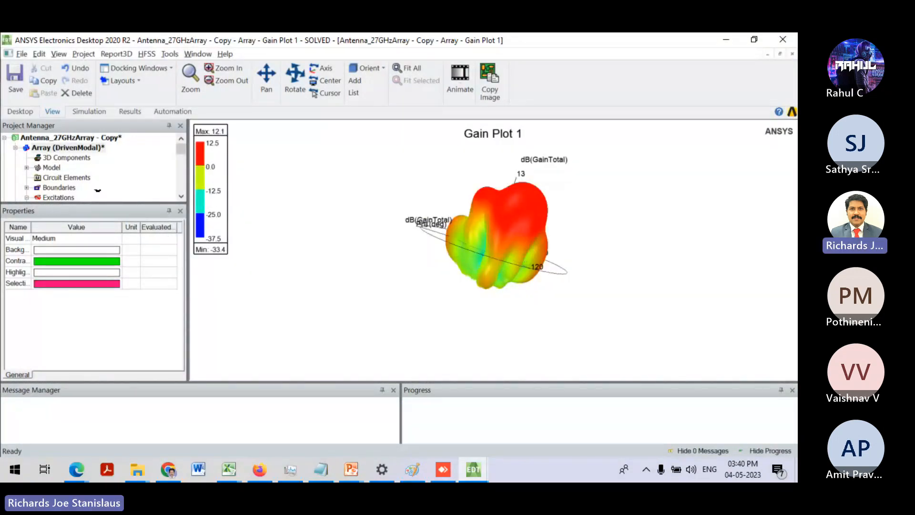
# - Set the Array design's phiVal to 0 deg and view the enlarged gain pattern from the side
pyautogui.click(64, 147)
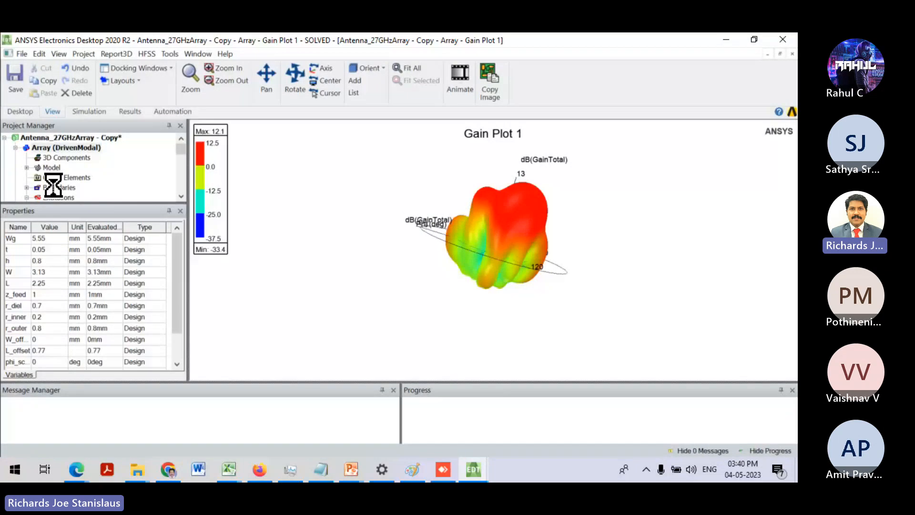
pyautogui.scroll(-1, 46, 353)
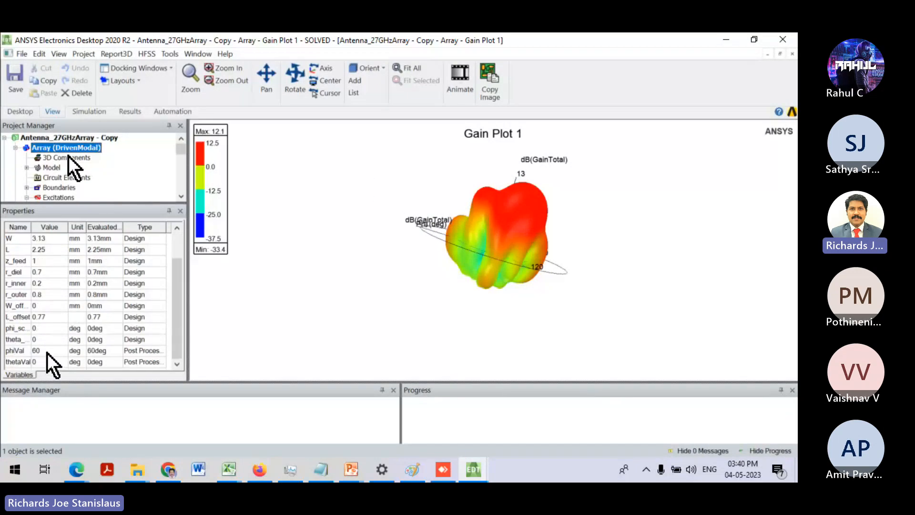
pyautogui.click(47, 352)
pyautogui.write('0')
pyautogui.press('Return')
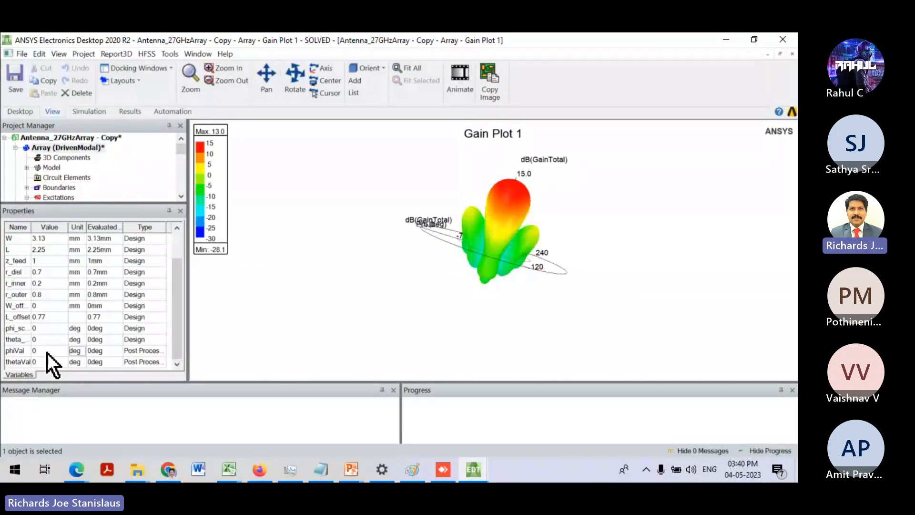
pyautogui.moveTo(519, 200); pyautogui.dragTo(632, 227)
pyautogui.scroll(3, 551, 220)
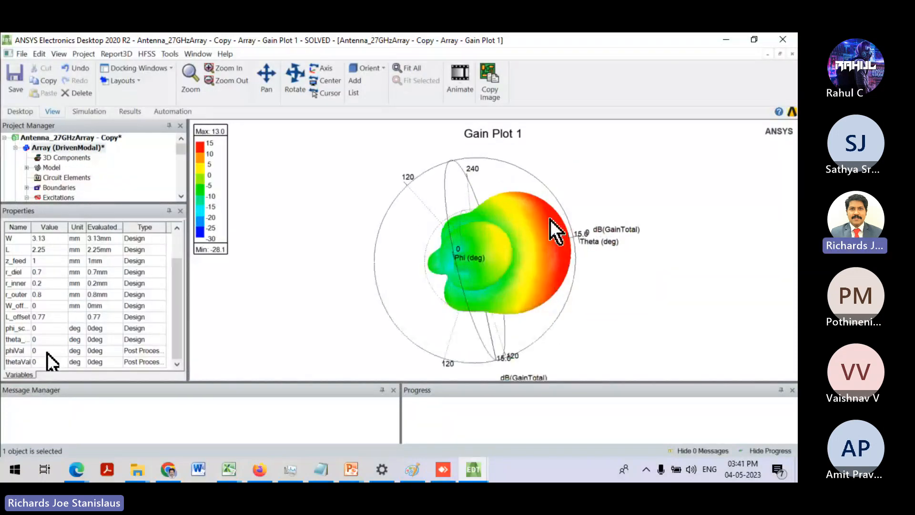
# - Remove the dB function from Gain Plot 1's GainTotal trace so that it plots linear gain
pyautogui.scroll(2, 555, 232)
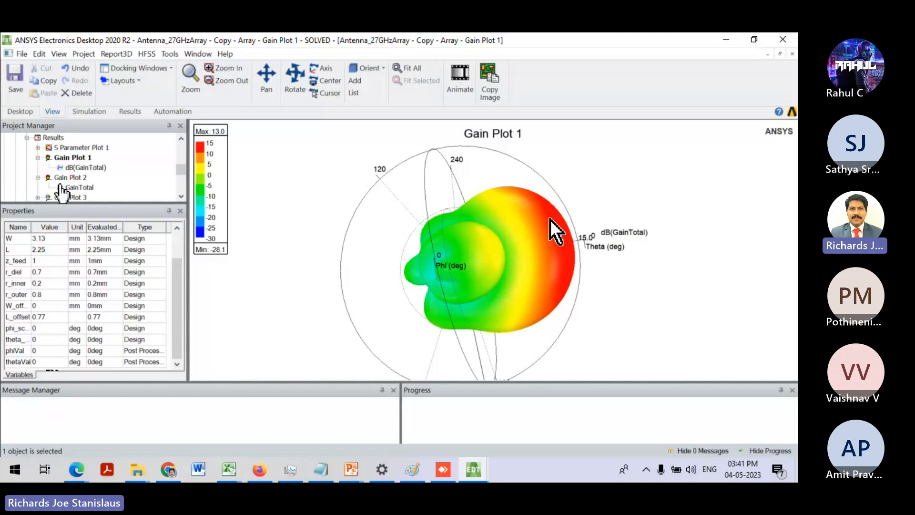
pyautogui.doubleClick(550, 219)
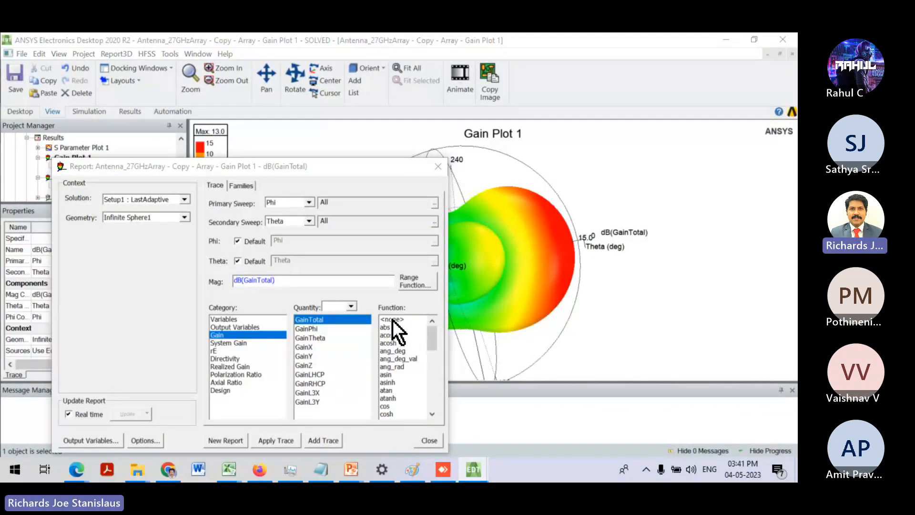
pyautogui.click(393, 320)
pyautogui.click(275, 441)
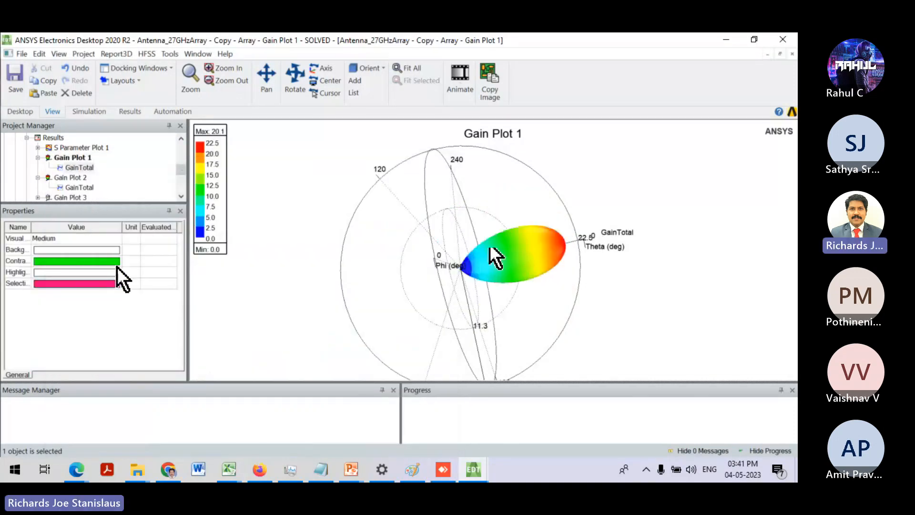
# - Set the Array design's post-processing variable thetaVal to 30 deg, with the gain pattern viewed from another angle
pyautogui.scroll(4, 77, 163)
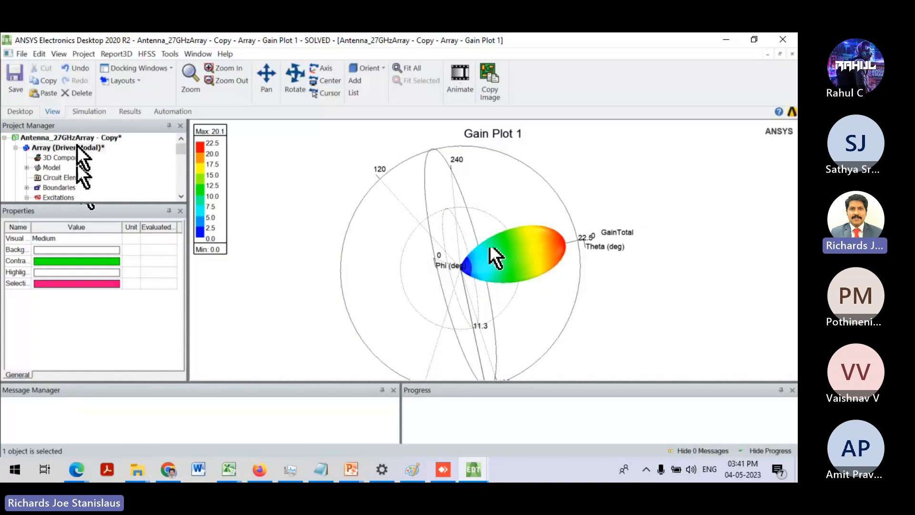
pyautogui.click(77, 148)
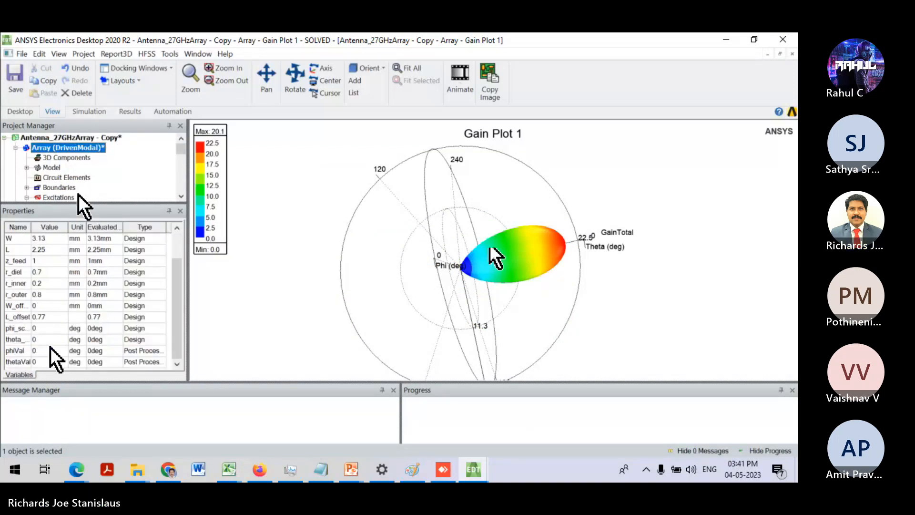
pyautogui.moveTo(534, 312); pyautogui.dragTo(418, 242)
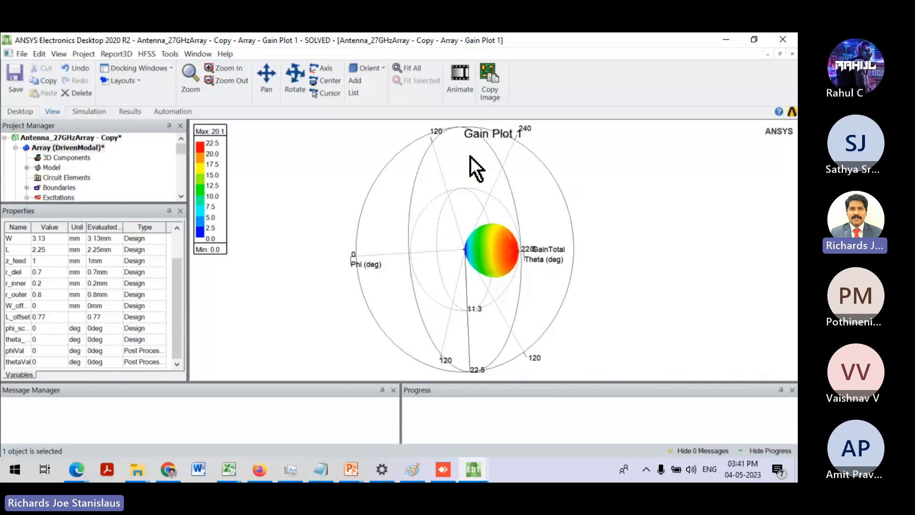
pyautogui.click(69, 148)
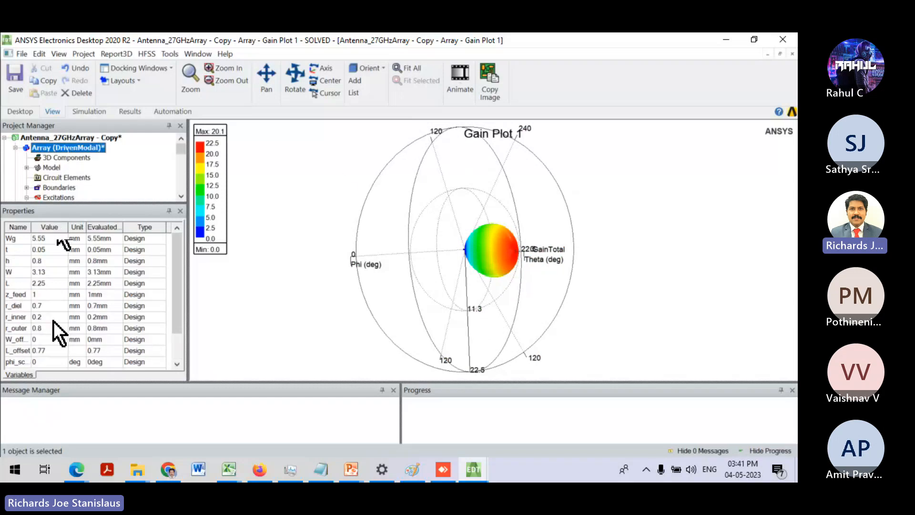
pyautogui.scroll(-3, 53, 321)
pyautogui.click(48, 361)
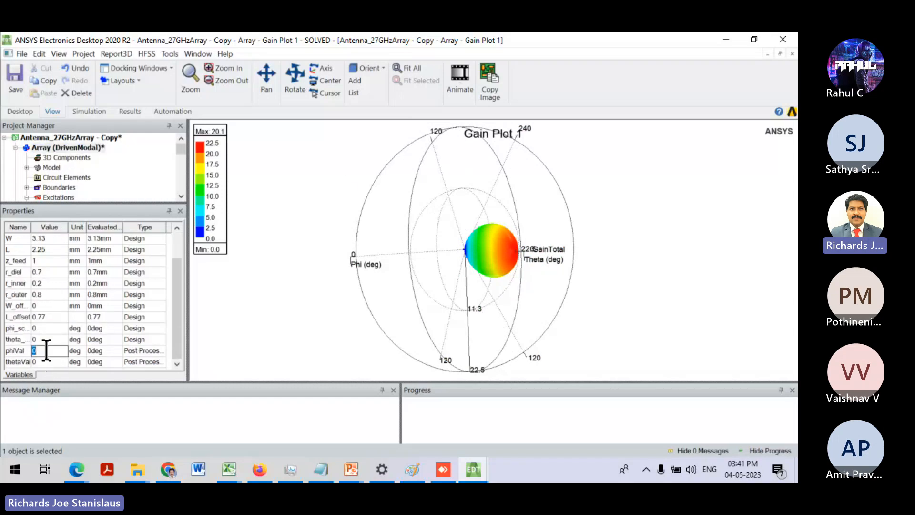
pyautogui.write('30')
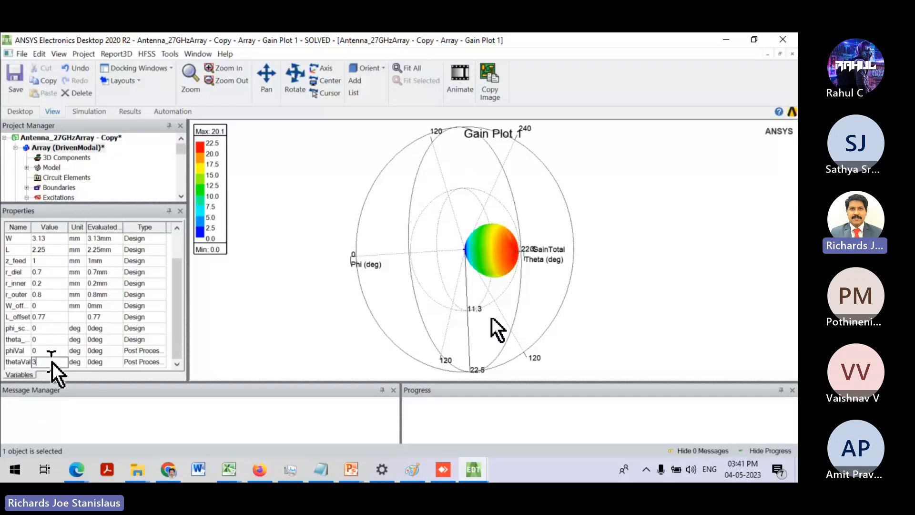
pyautogui.press('Return')
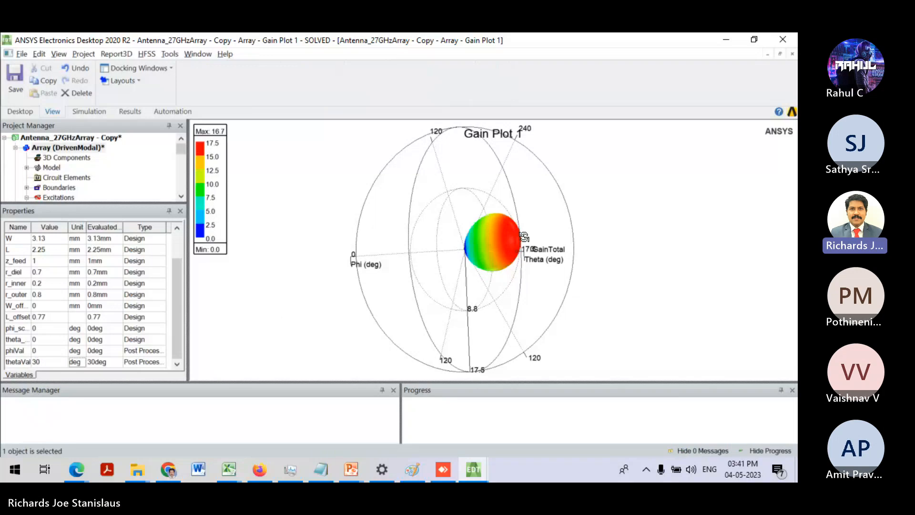
# - View the steered beam from the side and set thetaVal to 60 deg
pyautogui.moveTo(524, 237); pyautogui.dragTo(528, 223)
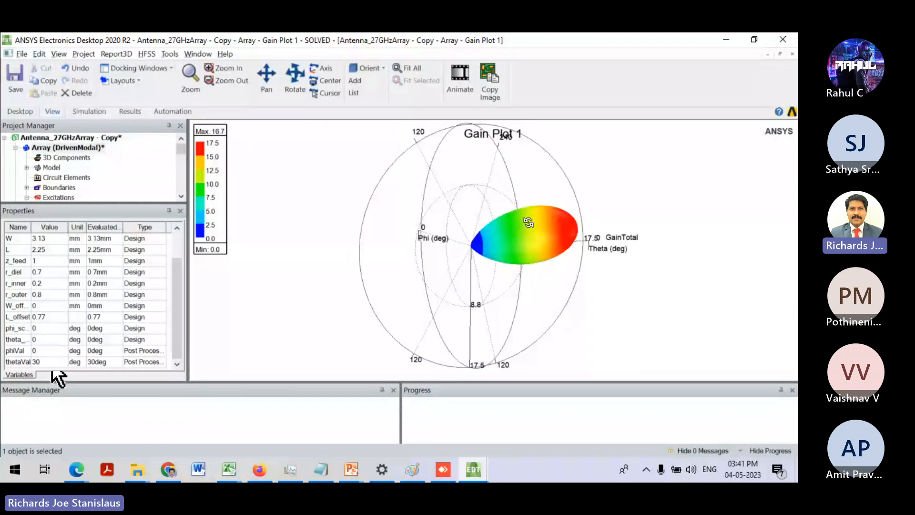
pyautogui.moveTo(528, 223); pyautogui.dragTo(531, 223)
pyautogui.click(43, 361)
pyautogui.write('60')
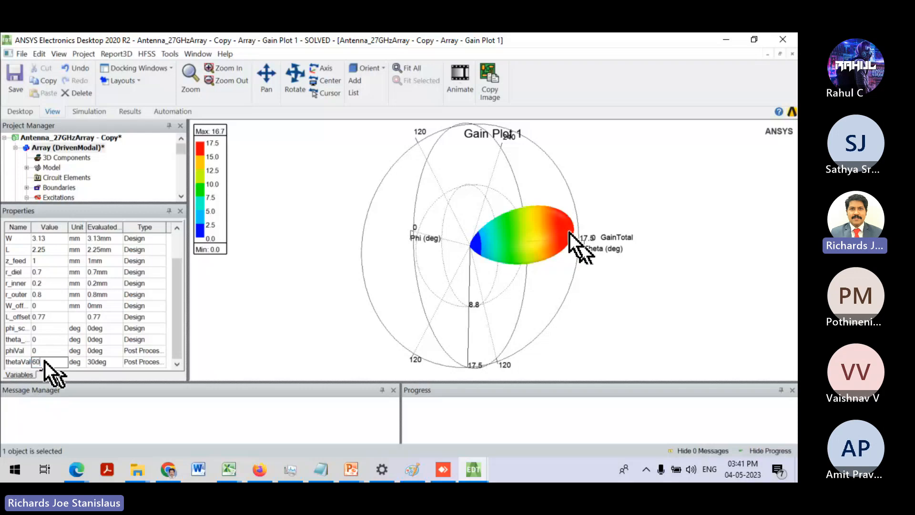
pyautogui.press('Return')
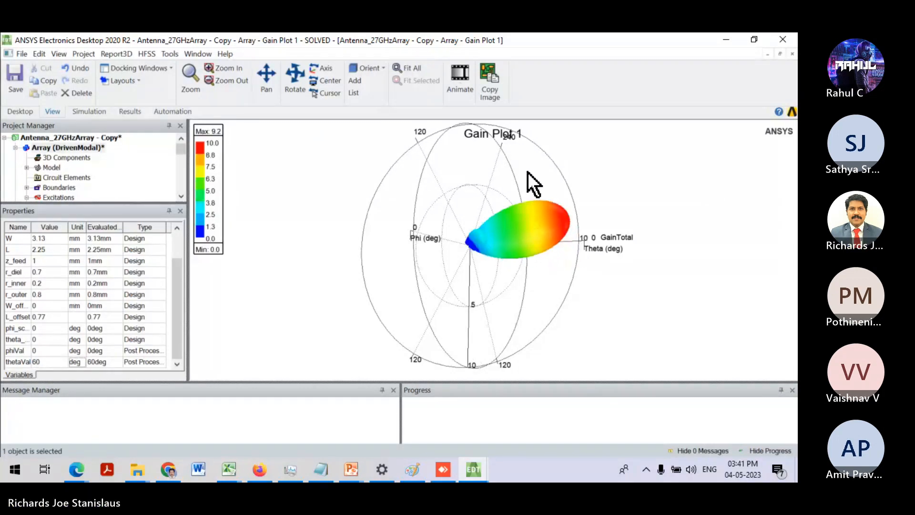
# - Turn the gain pattern to face the phi plane squarely and set thetaVal to -60 deg
pyautogui.moveTo(560, 220); pyautogui.dragTo(586, 228)
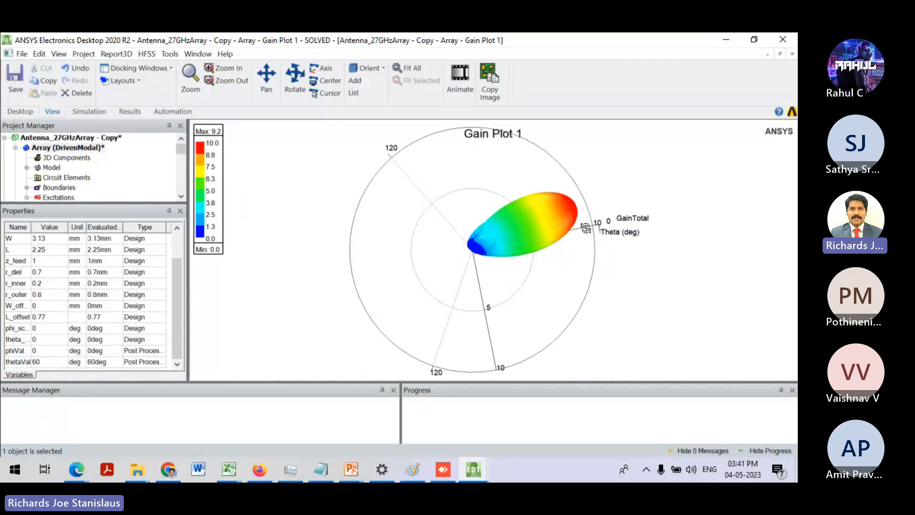
pyautogui.click(44, 362)
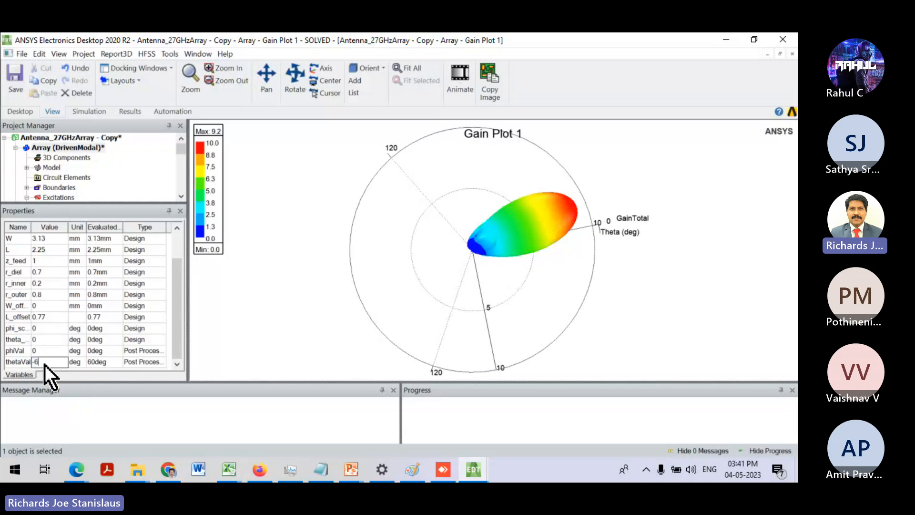
pyautogui.write('-60')
pyautogui.press('Return')
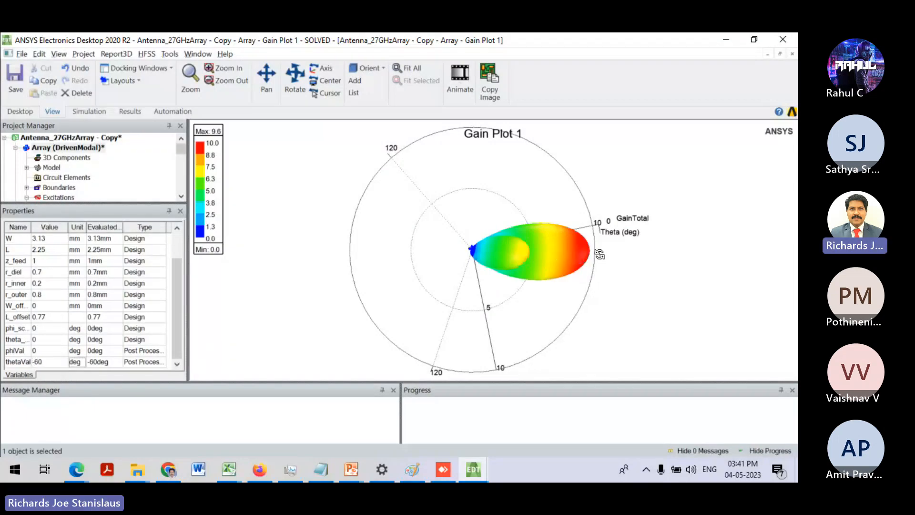
# - Set the Array design's post-processing variable thetaVal to 0 deg and save the project
pyautogui.keyDown('alt'); pyautogui.moveTo(593, 254); pyautogui.dragTo(551, 249); pyautogui.keyUp('alt')
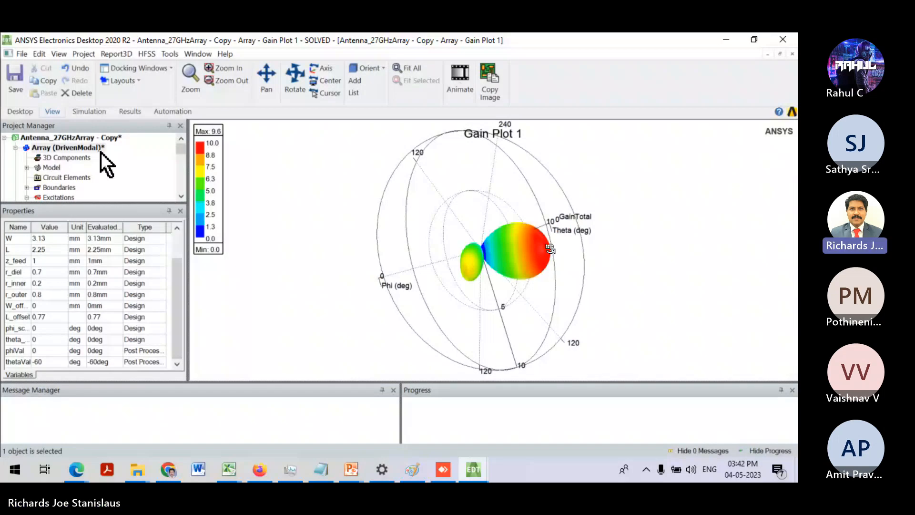
pyautogui.click(78, 148)
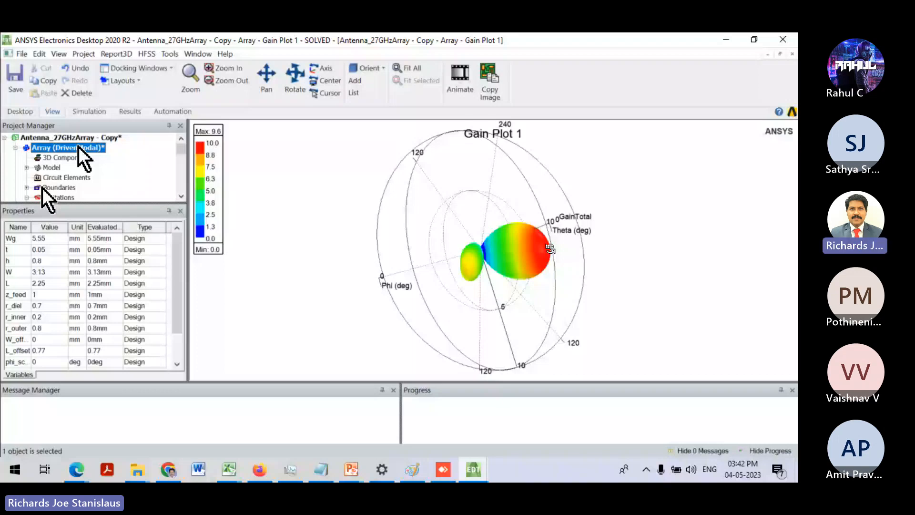
pyautogui.scroll(-1, 43, 329)
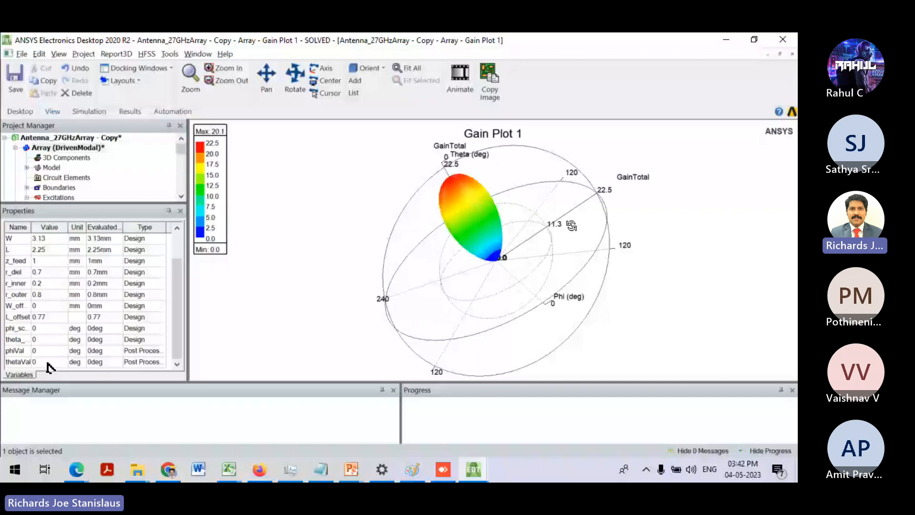
pyautogui.moveTo(571, 226); pyautogui.dragTo(525, 199)
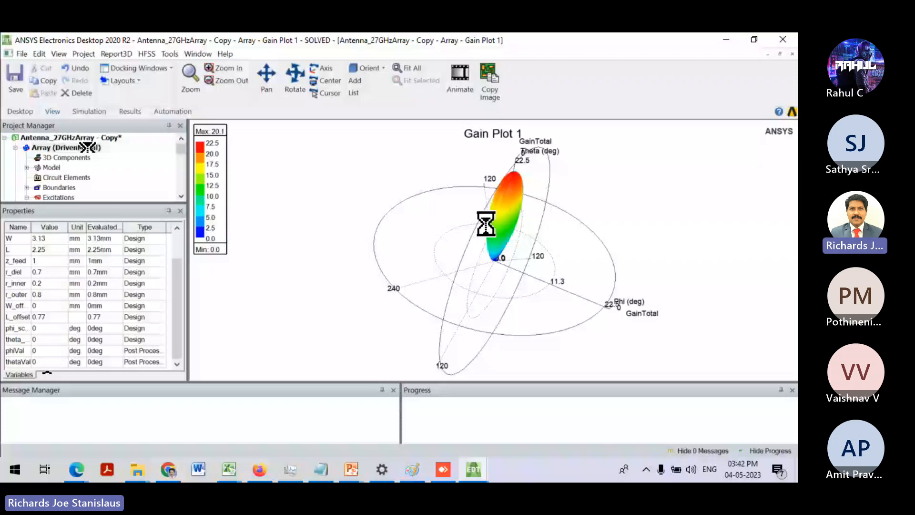
pyautogui.click(88, 147)
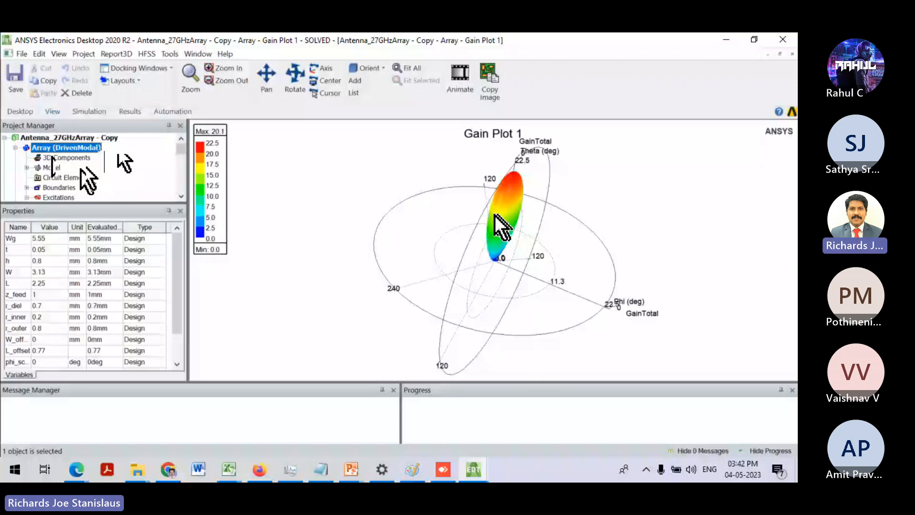
# - Open the Array design's 3D model in place of the gain plot
pyautogui.click(50, 167)
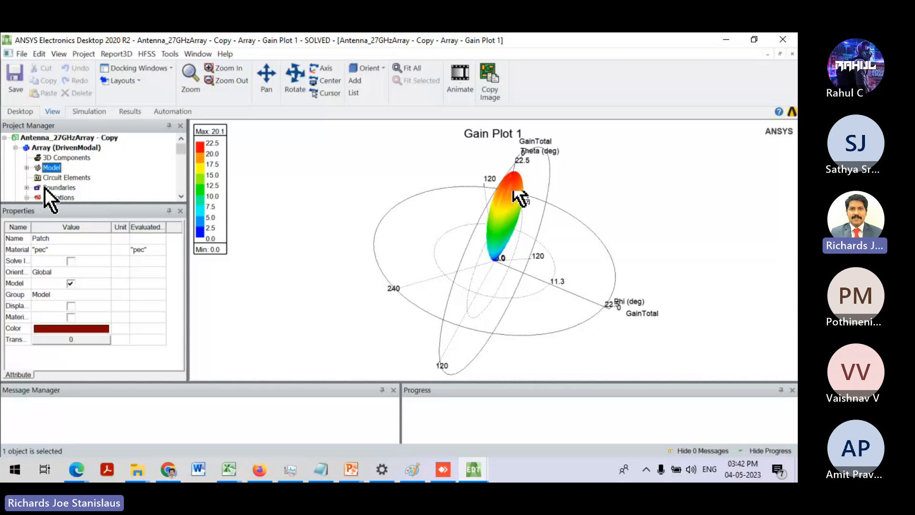
pyautogui.scroll(-2, 46, 168)
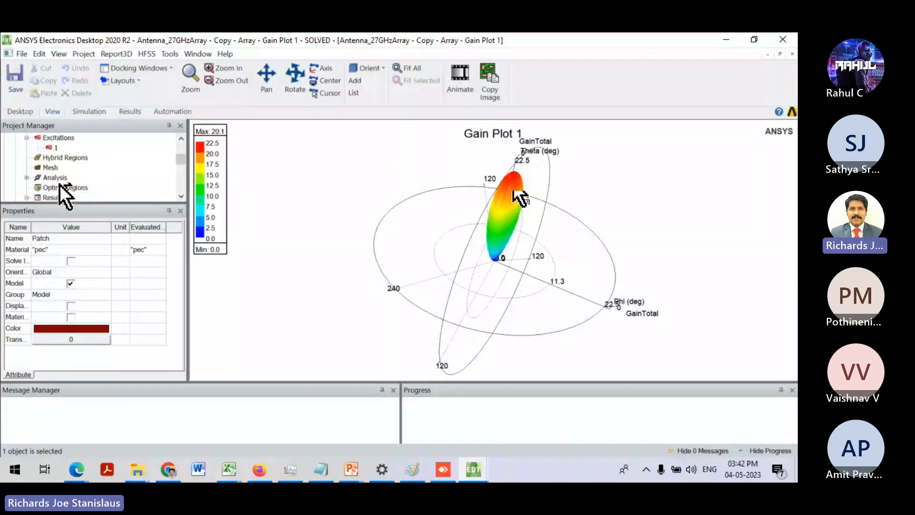
pyautogui.scroll(2, 59, 186)
pyautogui.click(64, 148)
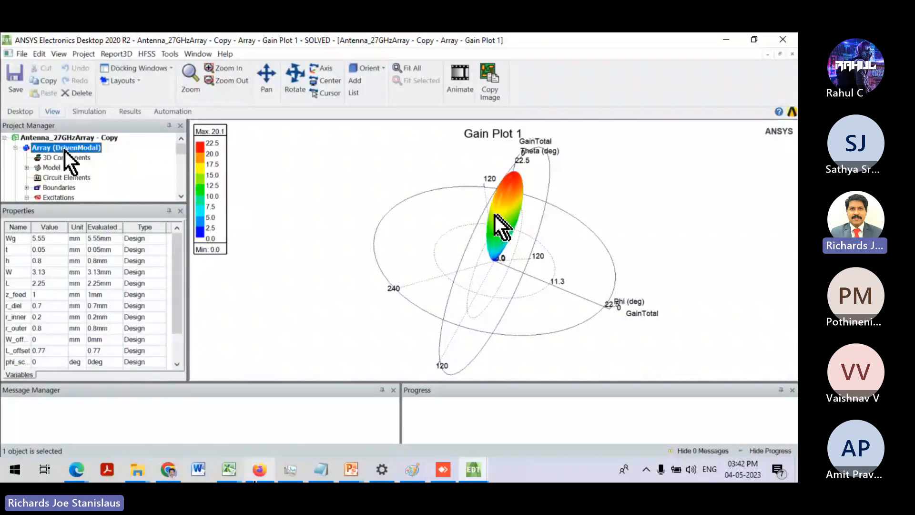
pyautogui.moveTo(474, 469)
pyautogui.click(447, 436)
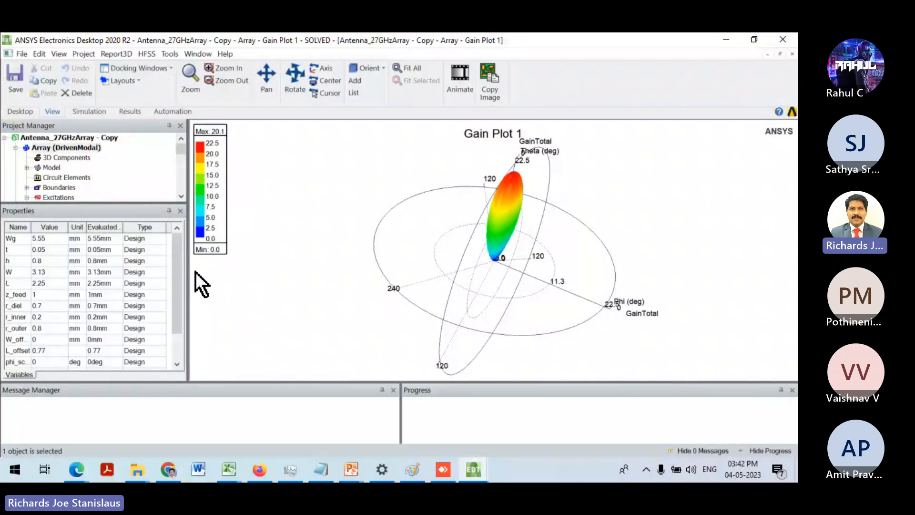
pyautogui.doubleClick(65, 148)
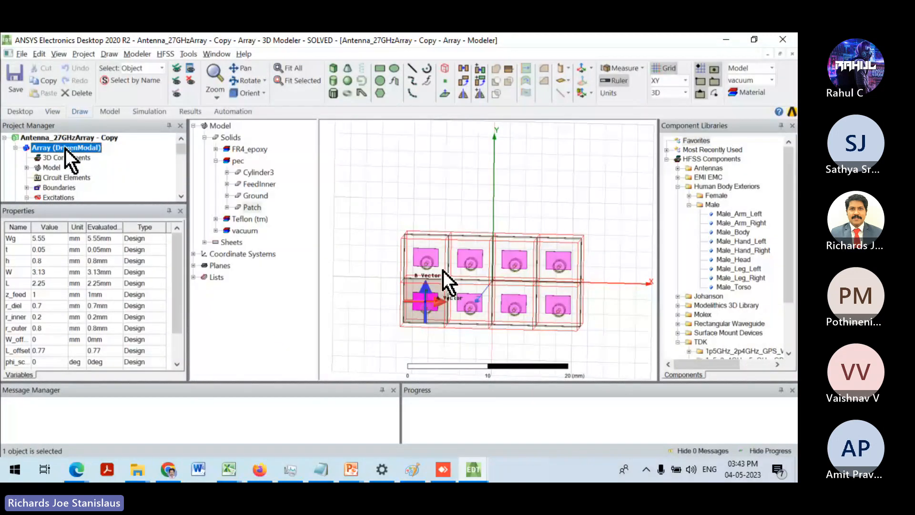
# - Examine the array's LatticePairY boundary and the pec solids, including Cylinder3, from several angles
pyautogui.moveTo(442, 270); pyautogui.dragTo(450, 213, button='middle')
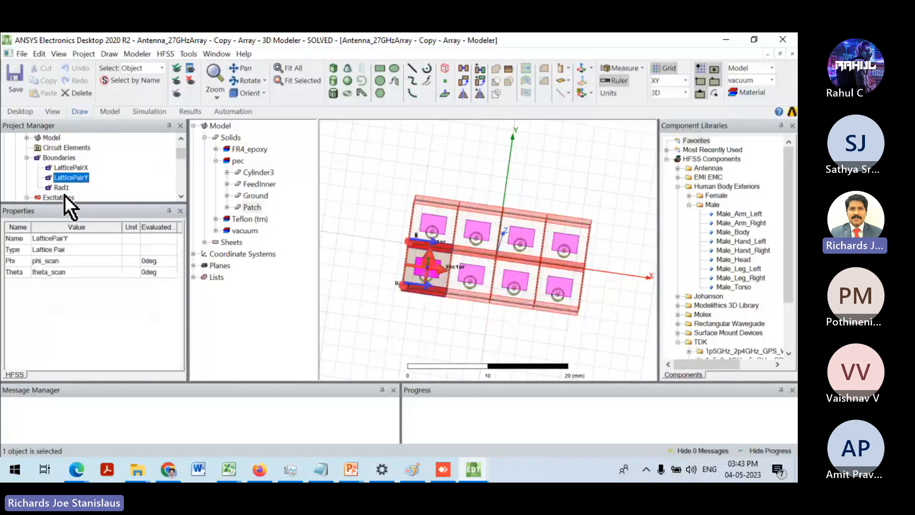
pyautogui.click(257, 172)
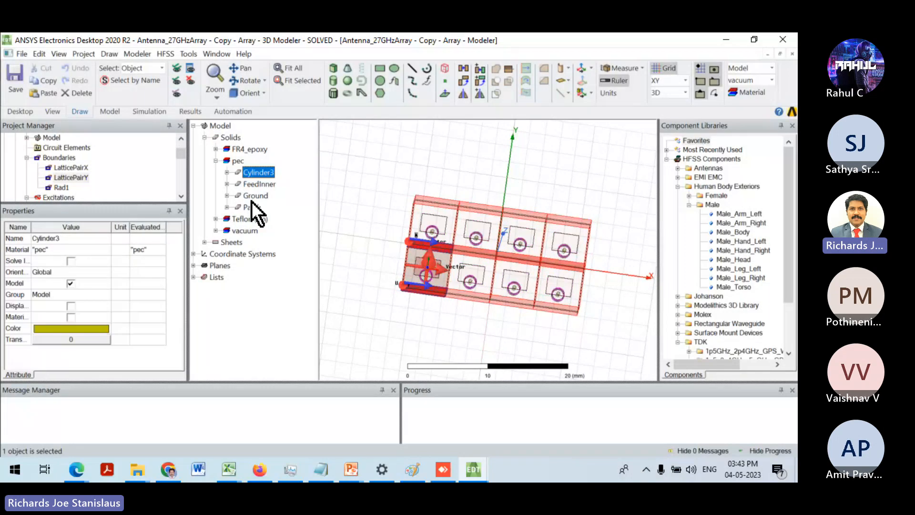
pyautogui.keyDown('shift'); pyautogui.click(250, 206); pyautogui.keyUp('shift')
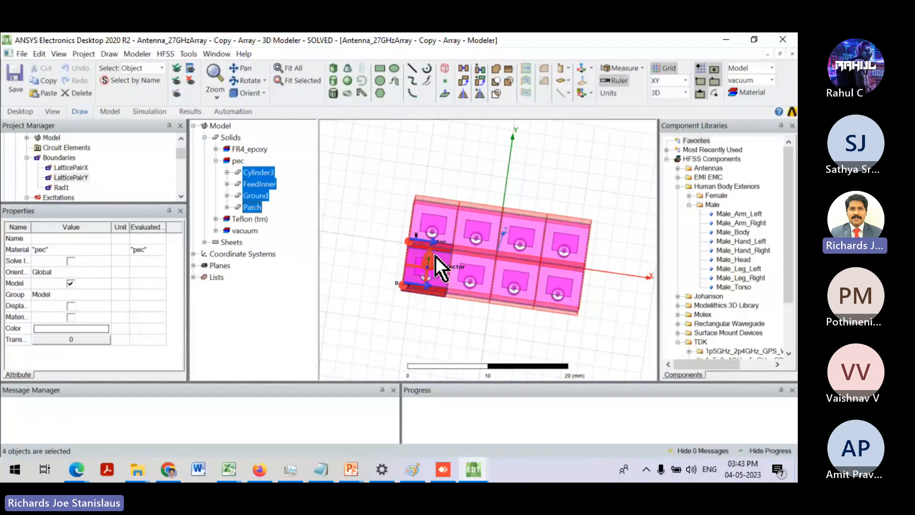
pyautogui.keyDown('alt'); pyautogui.moveTo(436, 256); pyautogui.dragTo(435, 327); pyautogui.keyUp('alt')
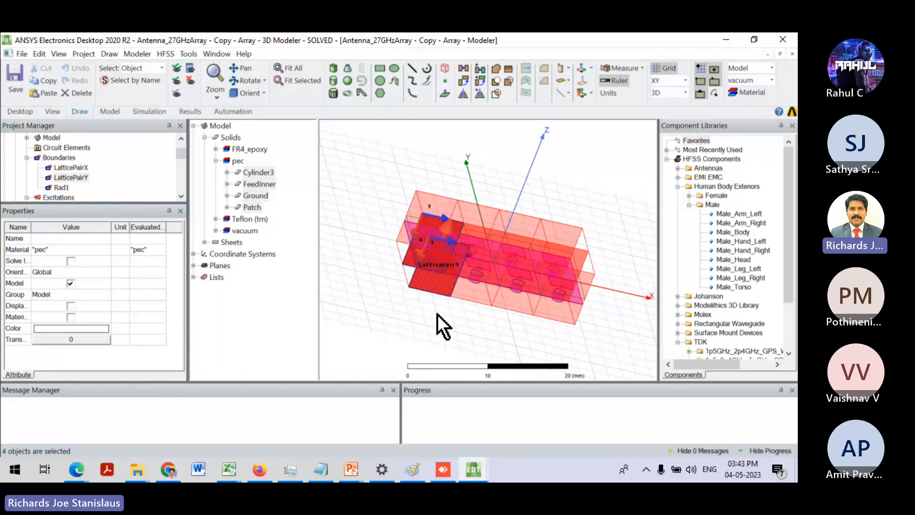
pyautogui.click(436, 314)
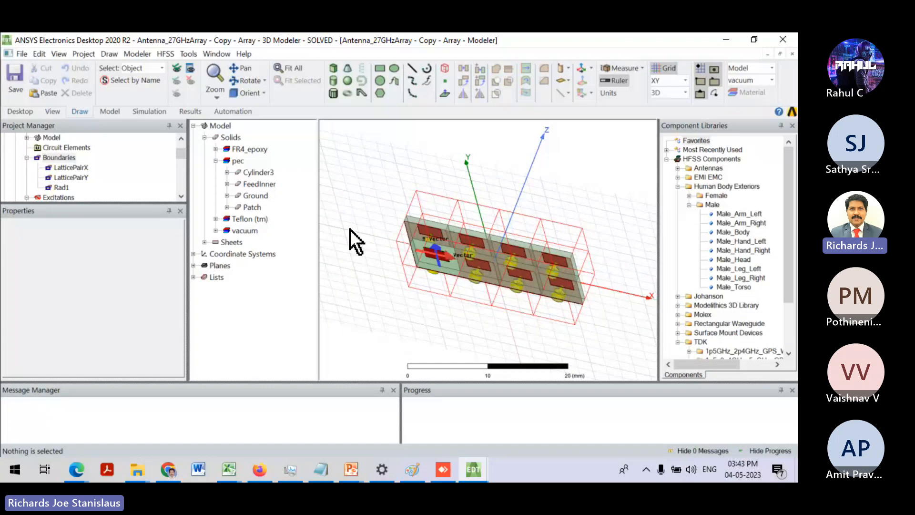
pyautogui.scroll(2, 119, 190)
pyautogui.click(79, 148)
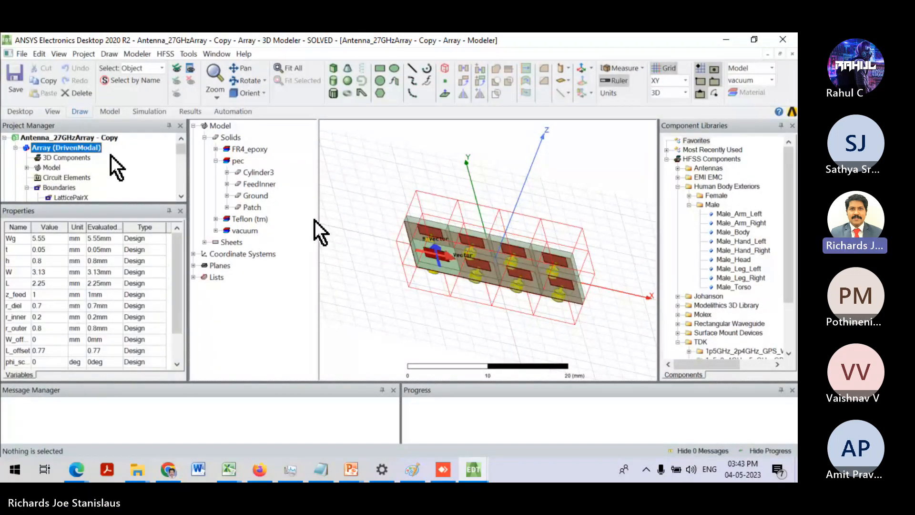
pyautogui.click(256, 172)
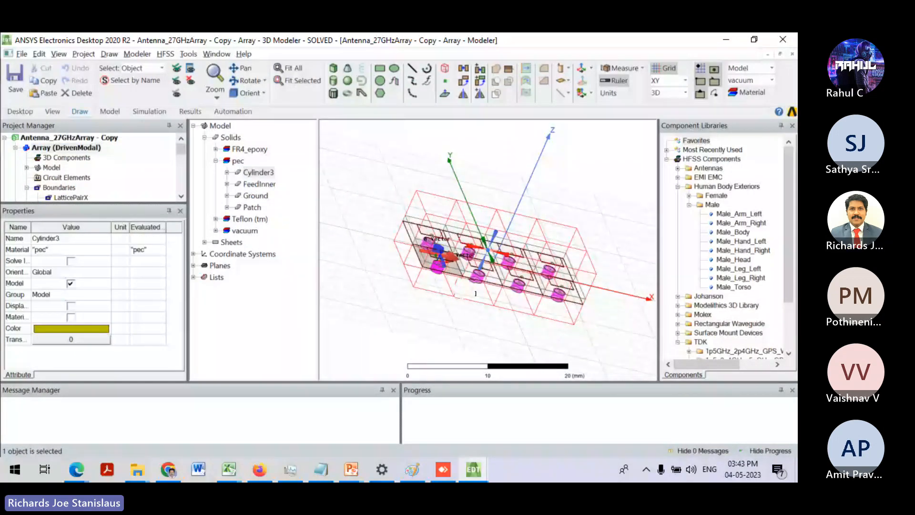
pyautogui.moveTo(465, 290); pyautogui.dragTo(424, 267, button='middle')
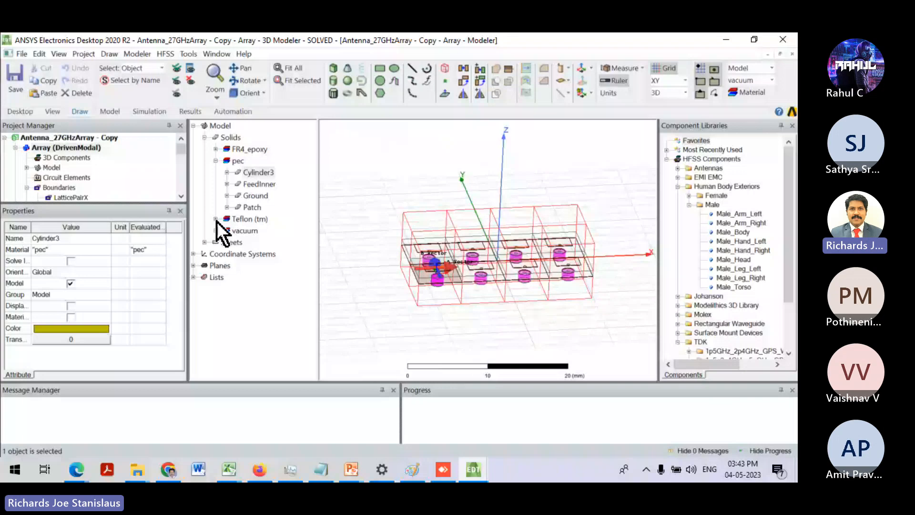
# - Open the single-patch design HFSSDesign2 in the same project
pyautogui.click(159, 175)
pyautogui.scroll(-5, 159, 175)
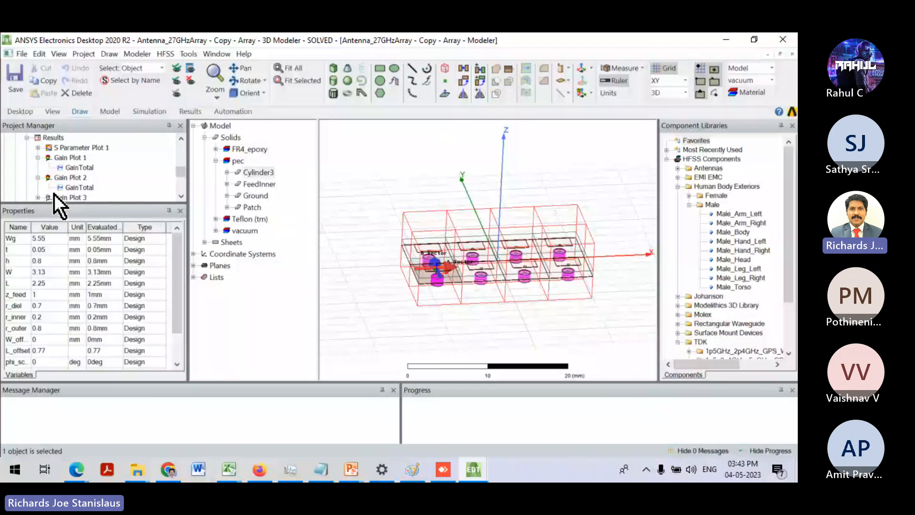
pyautogui.scroll(-3, 54, 193)
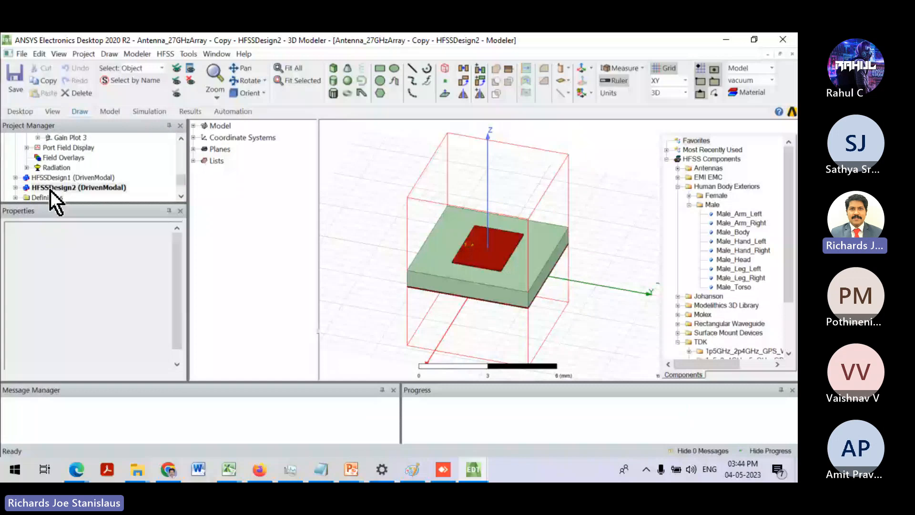
pyautogui.click(50, 188)
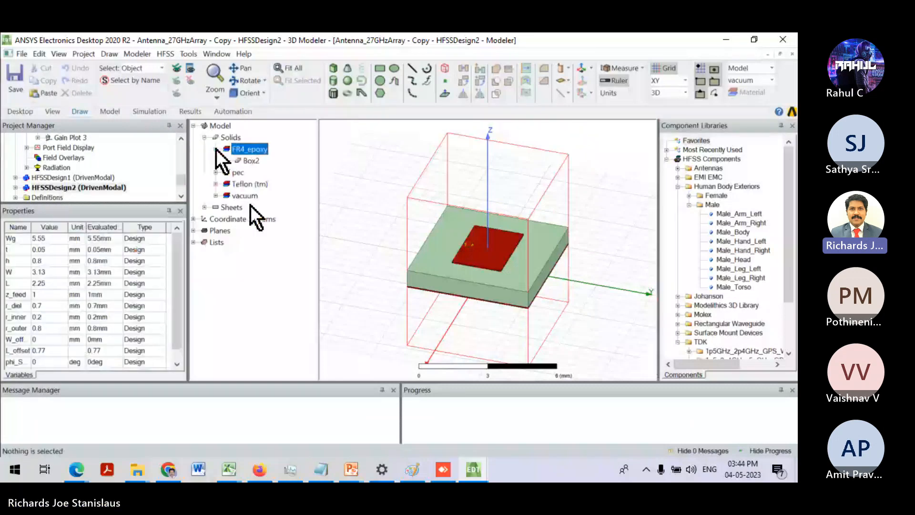
# - Select the Box2, Cylinder3, FeedInner, Ground, Patch and FeedDiel solids, leaving out RadiatingSurface
pyautogui.click(243, 161)
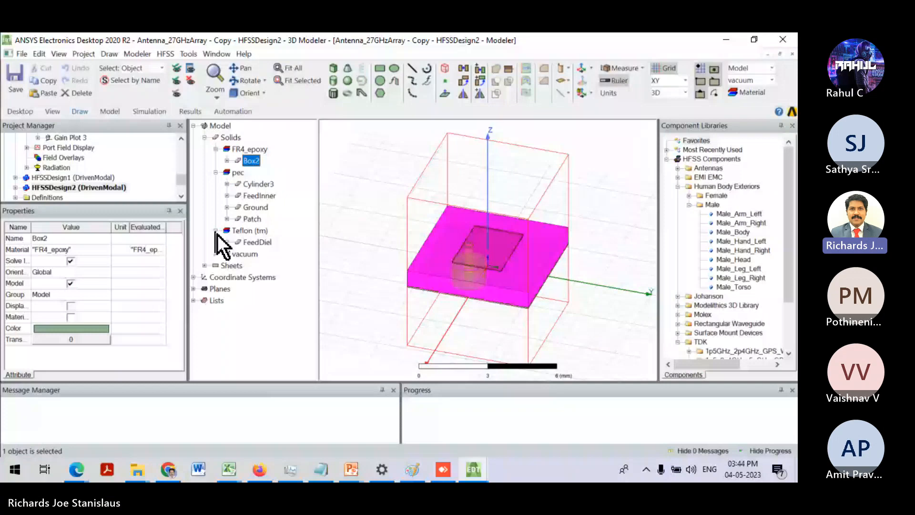
pyautogui.click(216, 253)
pyautogui.click(252, 242)
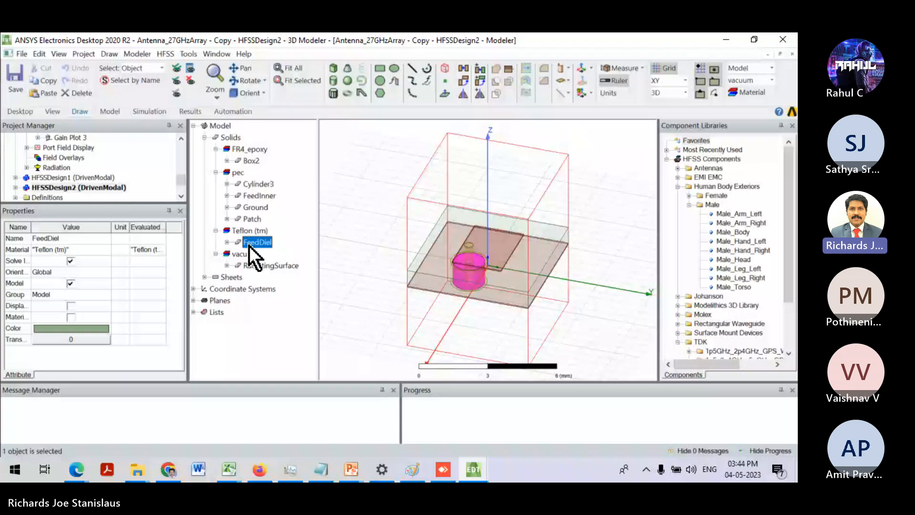
pyautogui.hotkey('ctrl', 'a')
# - Start Duplicate Along Line on the selected patch solids with the vector's first point at 0, 0, 0
pyautogui.rightClick(249, 245)
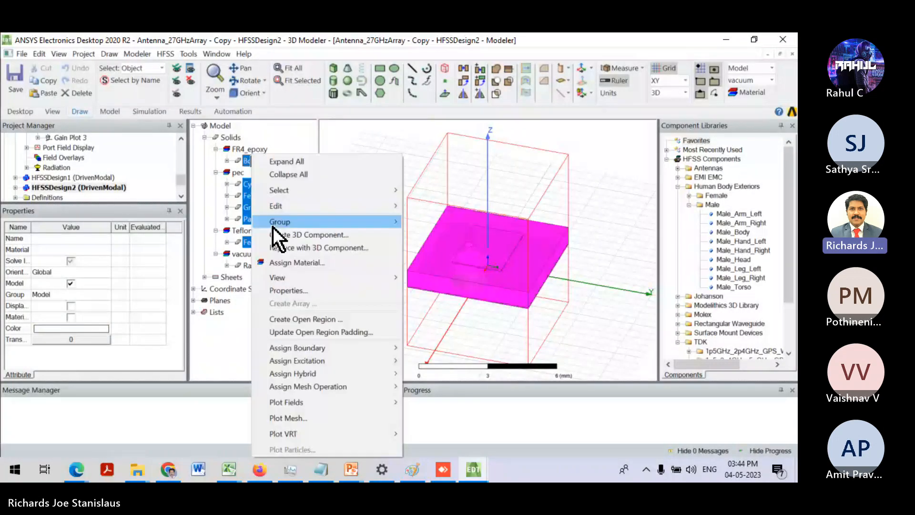
pyautogui.moveTo(281, 207)
pyautogui.moveTo(481, 276)
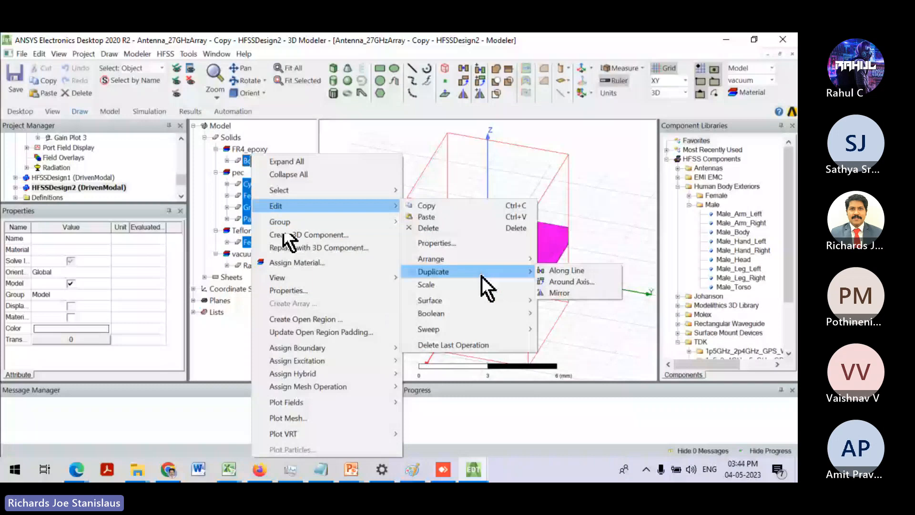
pyautogui.click(560, 284)
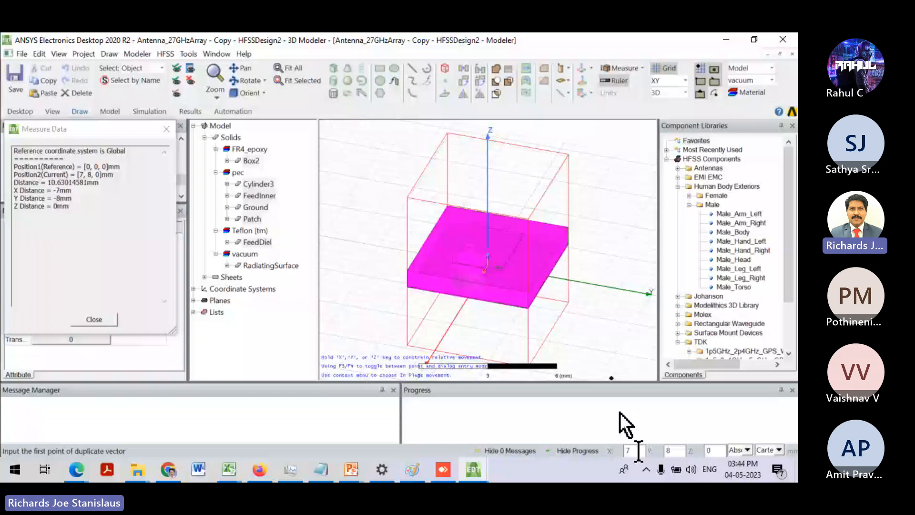
pyautogui.moveTo(638, 451); pyautogui.dragTo(613, 451)
pyautogui.write('0')
pyautogui.press('Tab')
pyautogui.write('0')
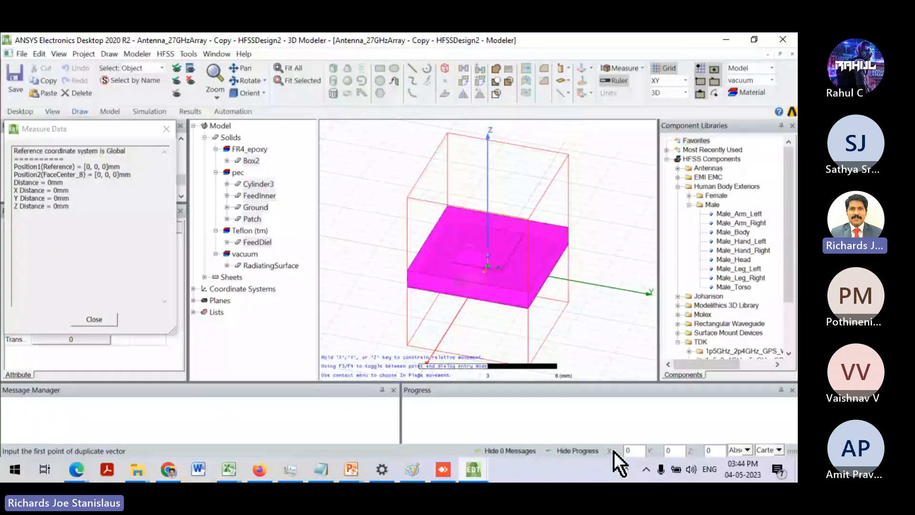
pyautogui.press('Return')
# - Try to set the duplicate vector's second point 5.55 mm along X from the origin
pyautogui.moveTo(634, 450); pyautogui.dragTo(614, 450)
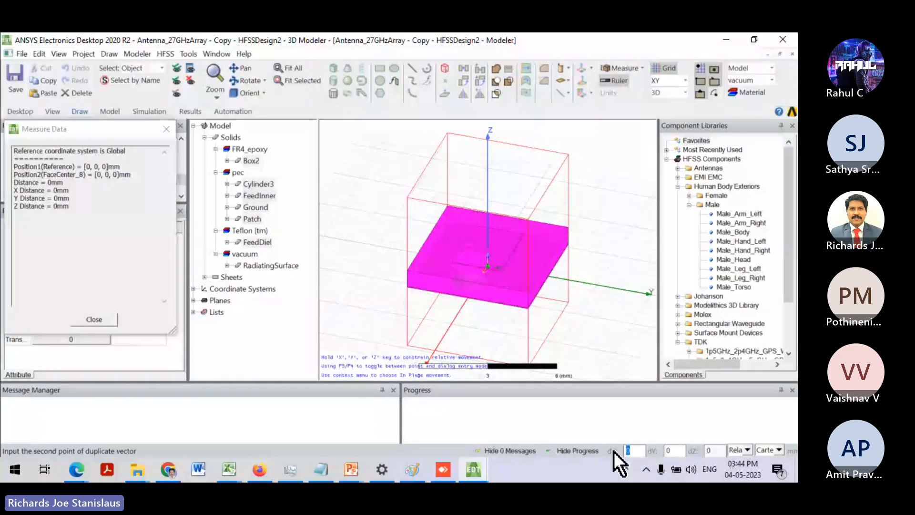
pyautogui.write('5.55')
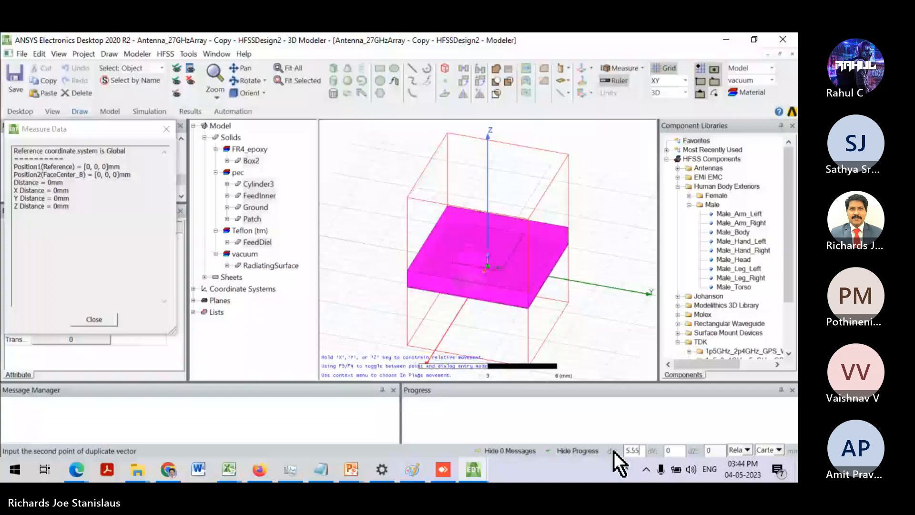
pyautogui.press('Tab')
pyautogui.press('Tab')
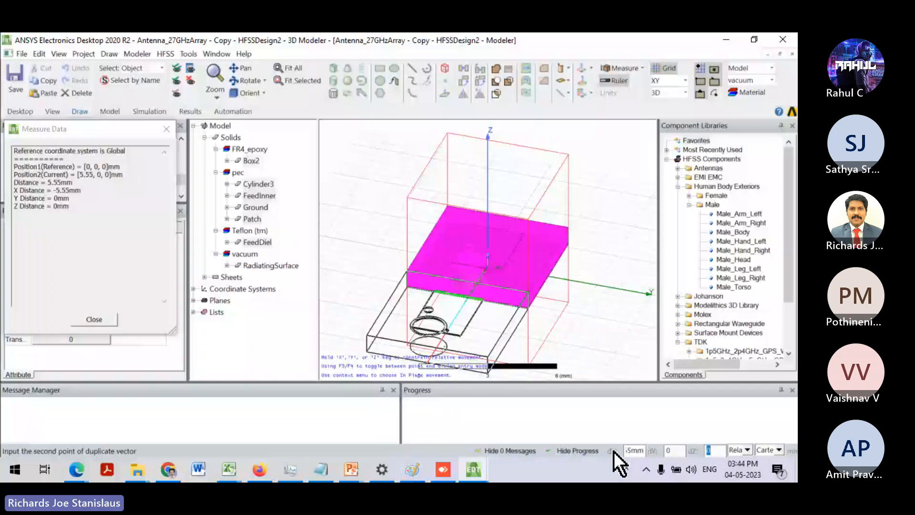
pyautogui.press('Return')
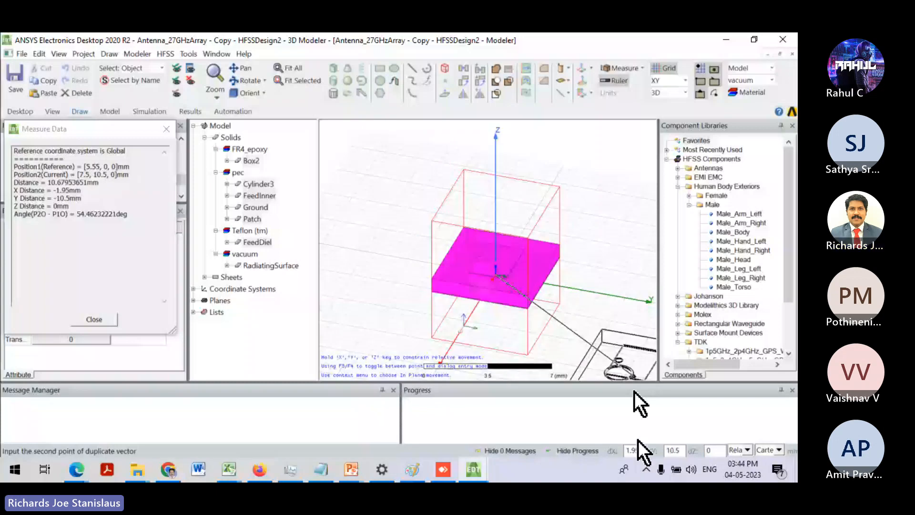
# - Set the duplicate vector's second point at a relative offset of 5.55 mm in X and 0 in Y
pyautogui.moveTo(640, 450); pyautogui.dragTo(604, 450)
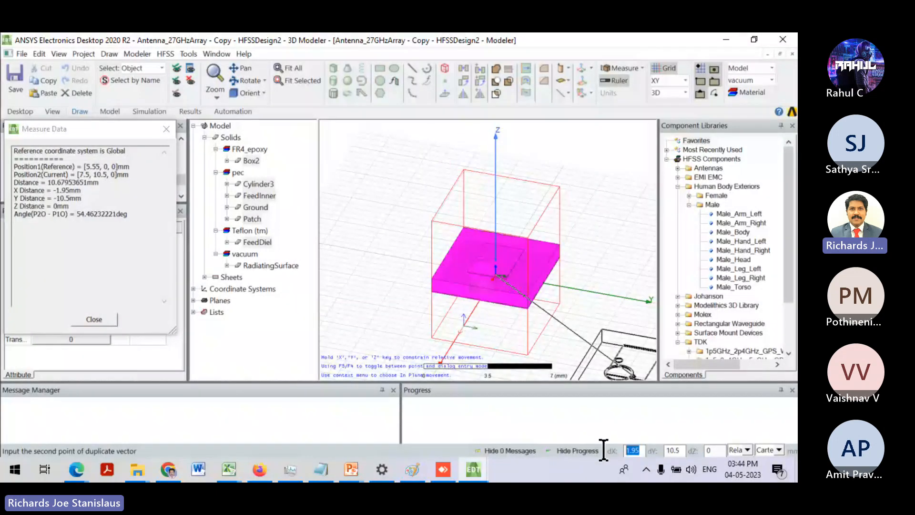
pyautogui.write('5.5')
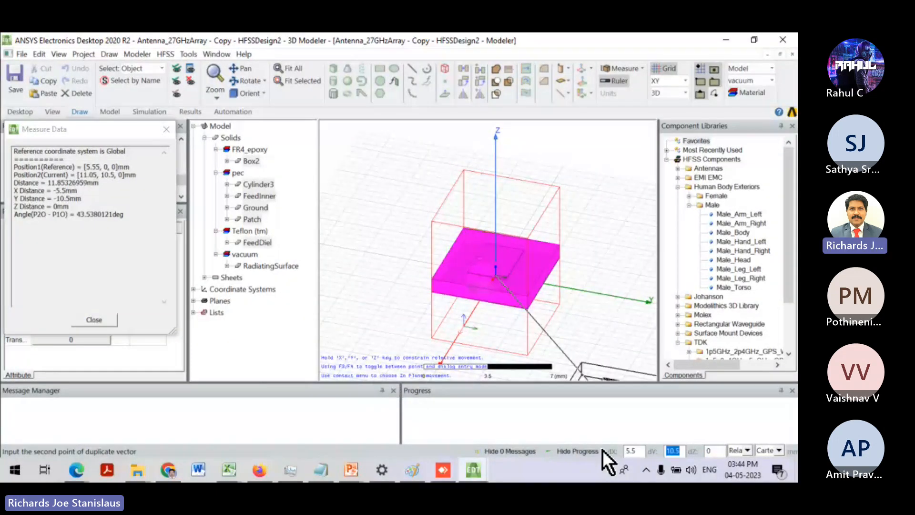
pyautogui.write('5')
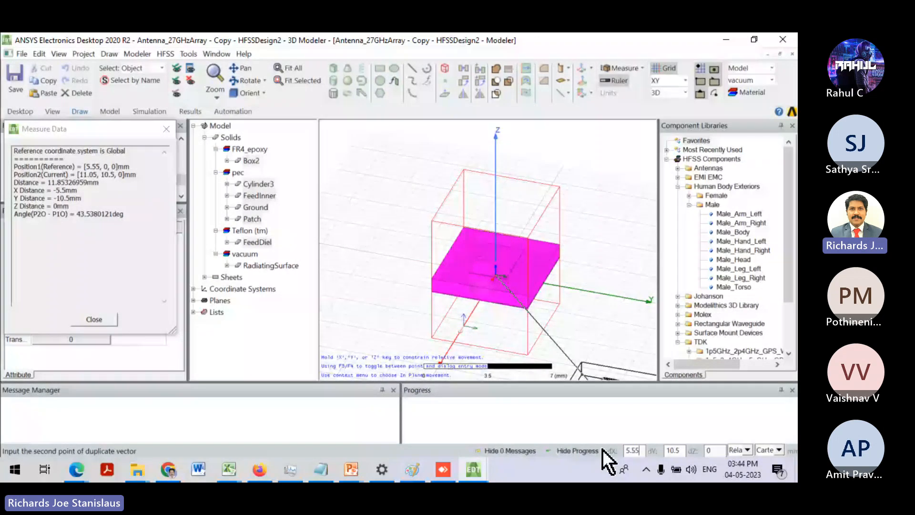
pyautogui.press('Tab')
pyautogui.write('0')
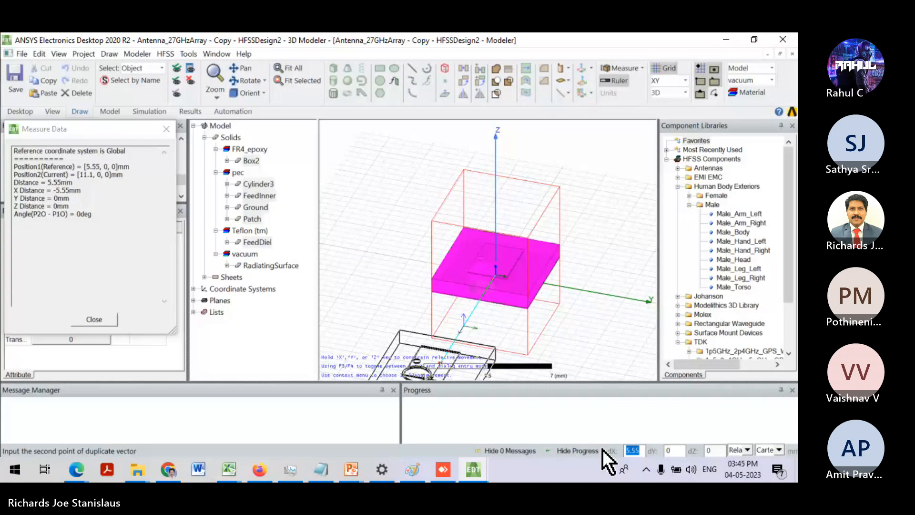
pyautogui.press('Return')
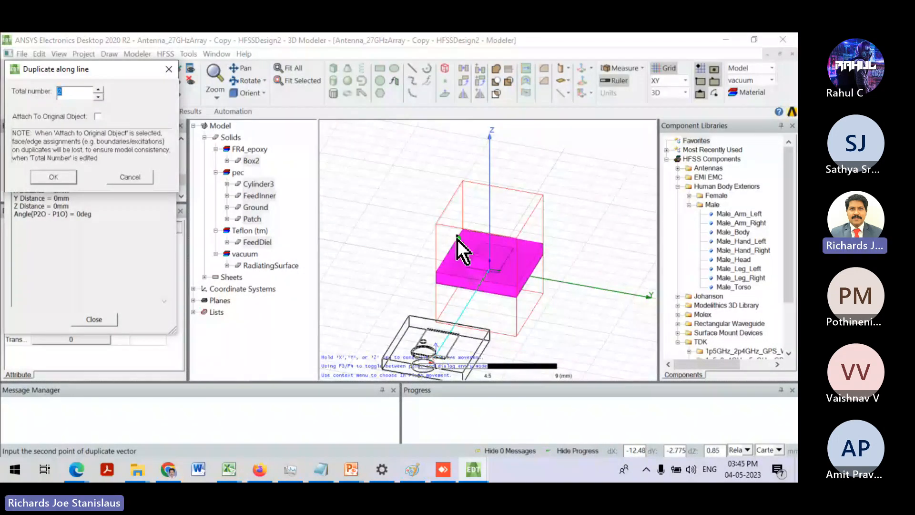
# - Duplicate the selected patch solids along the vector into a row of five elements, without attaching them to the originals
pyautogui.scroll(-4, 457, 239)
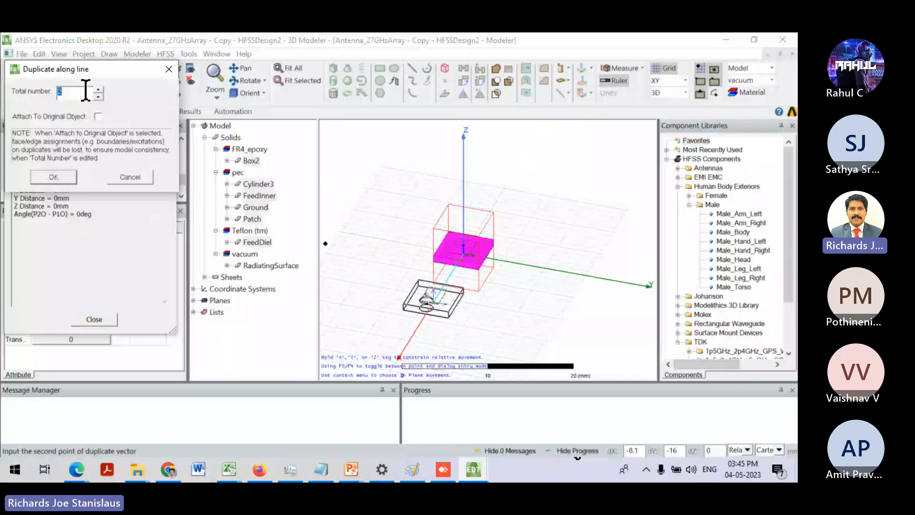
pyautogui.write('4')
pyautogui.click(54, 177)
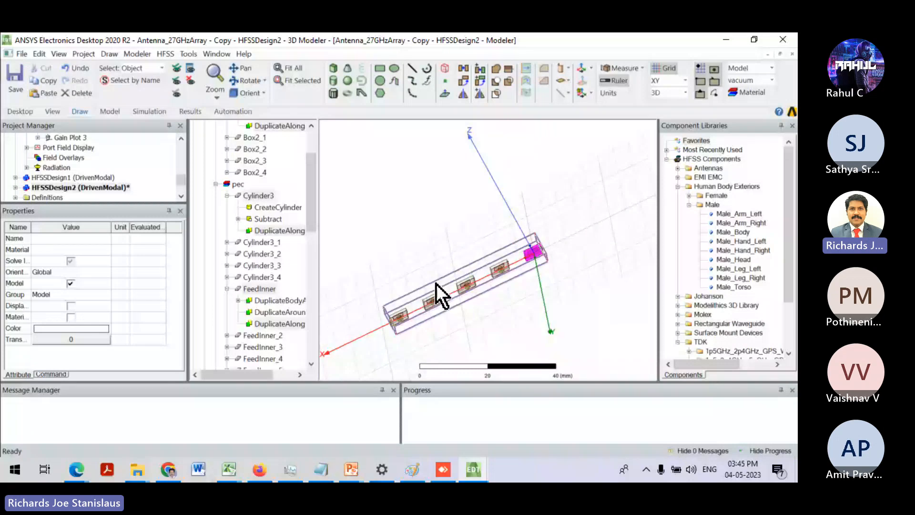
# - Inspect the duplicated row in HFSSDesign2 and select the solids Patch through Patch_4
pyautogui.moveTo(436, 284); pyautogui.dragTo(373, 230, button='middle')
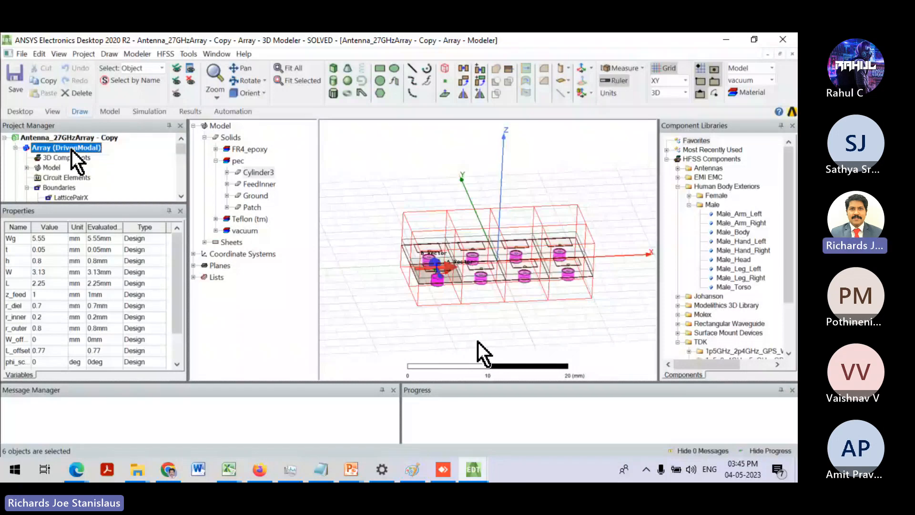
pyautogui.keyDown('alt'); pyautogui.moveTo(477, 342); pyautogui.dragTo(524, 268); pyautogui.keyUp('alt')
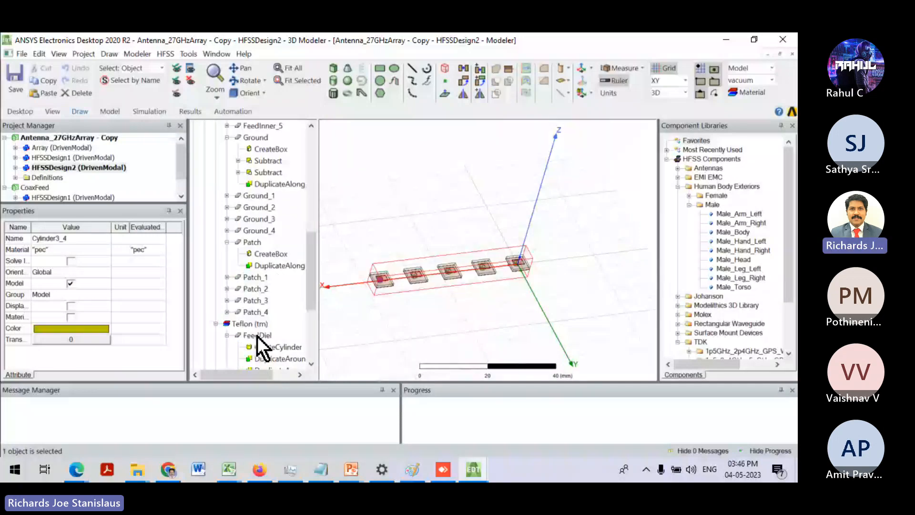
pyautogui.click(253, 243)
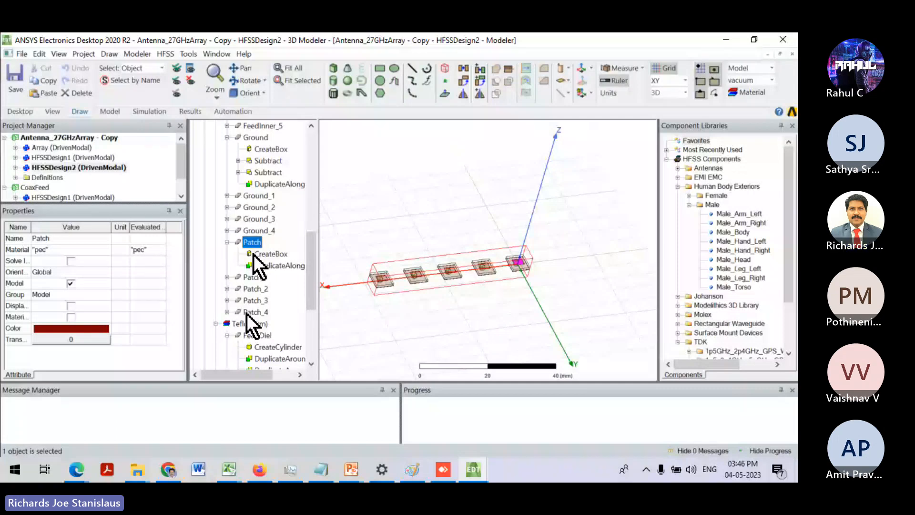
pyautogui.keyDown('shift'); pyautogui.click(246, 312); pyautogui.keyUp('shift')
pyautogui.scroll(5, 449, 264)
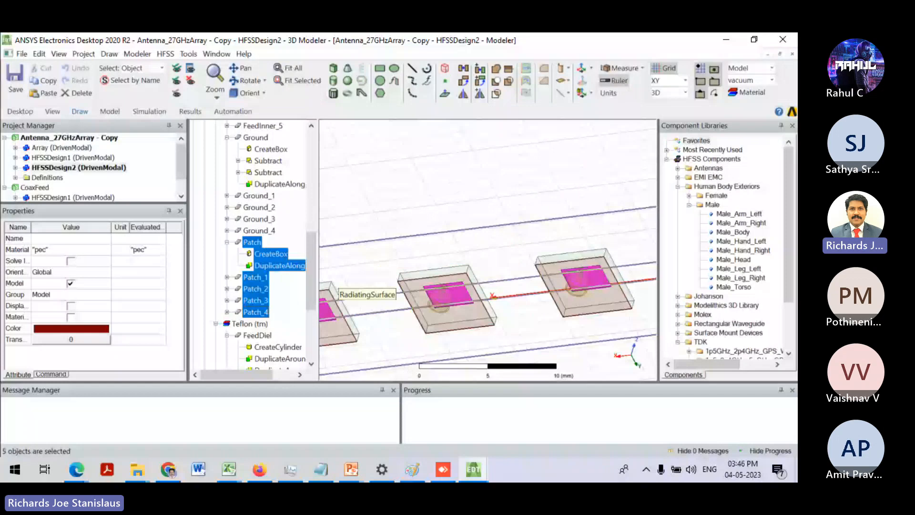
pyautogui.scroll(-2, 351, 254)
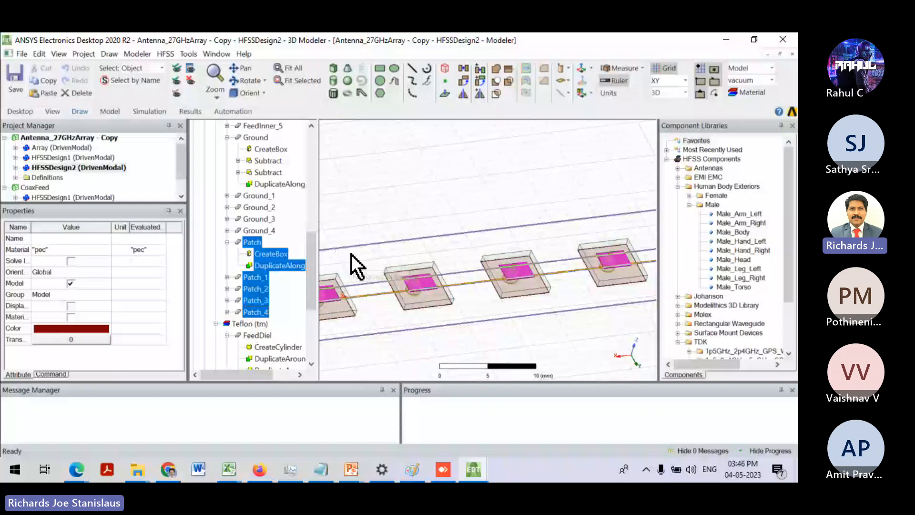
pyautogui.scroll(-3, 351, 255)
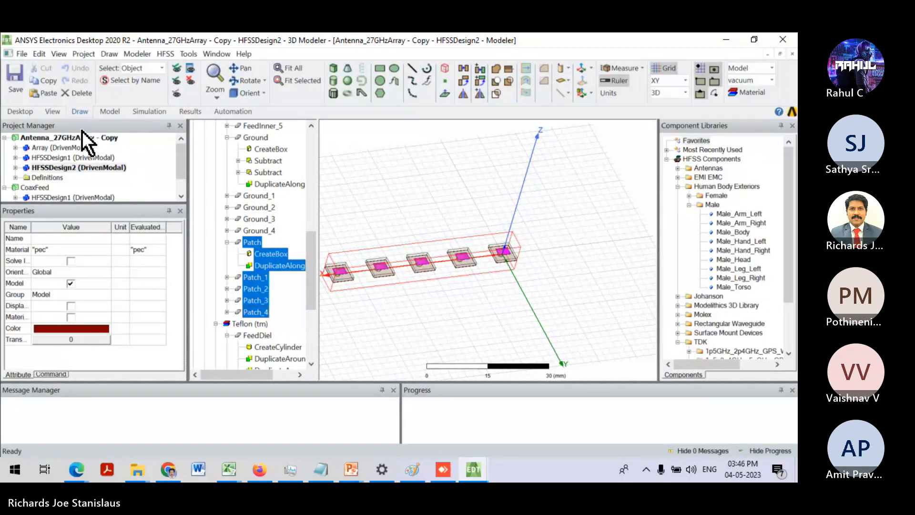
# - Examine the excitations of HFSSDesign2 in the project tree
pyautogui.doubleClick(85, 164)
pyautogui.click(27, 177)
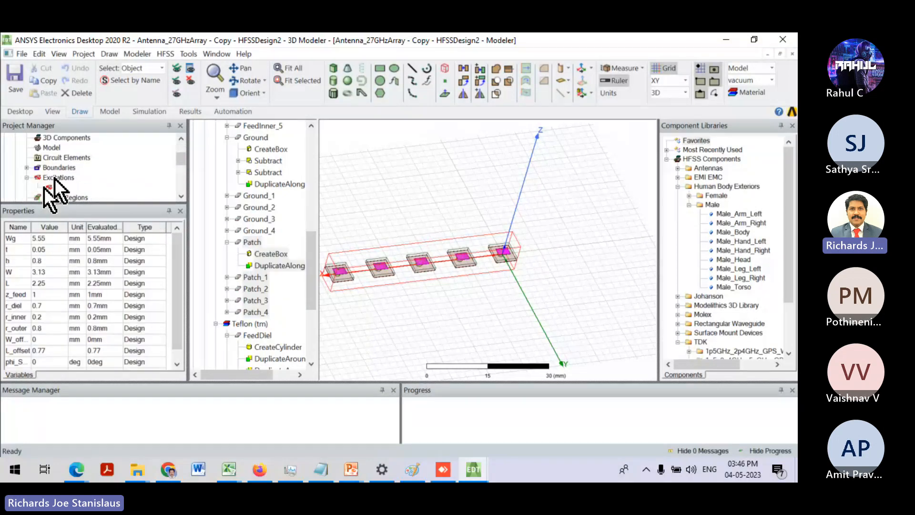
pyautogui.click(54, 178)
pyautogui.scroll(-3, 391, 242)
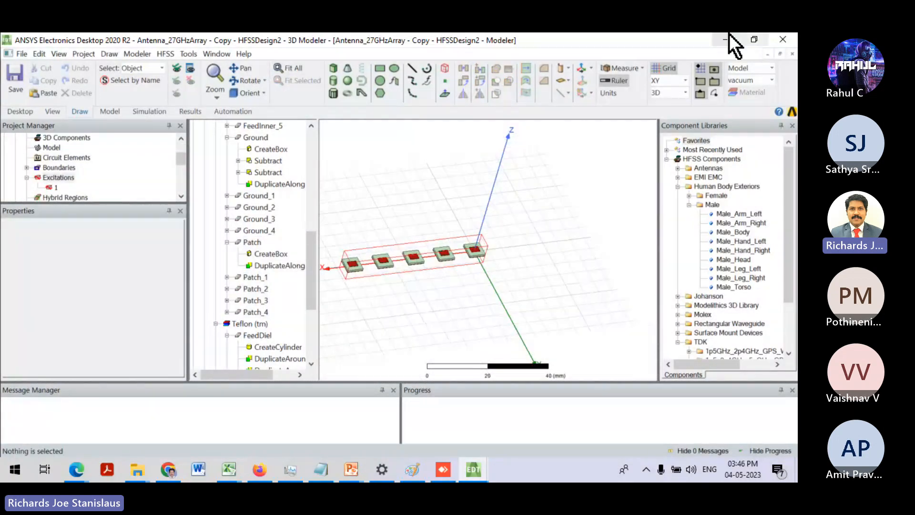
pyautogui.scroll(2, 47, 151)
# - Open the Array design and examine its unit cell with the A and B lattice vectors
pyautogui.click(47, 150)
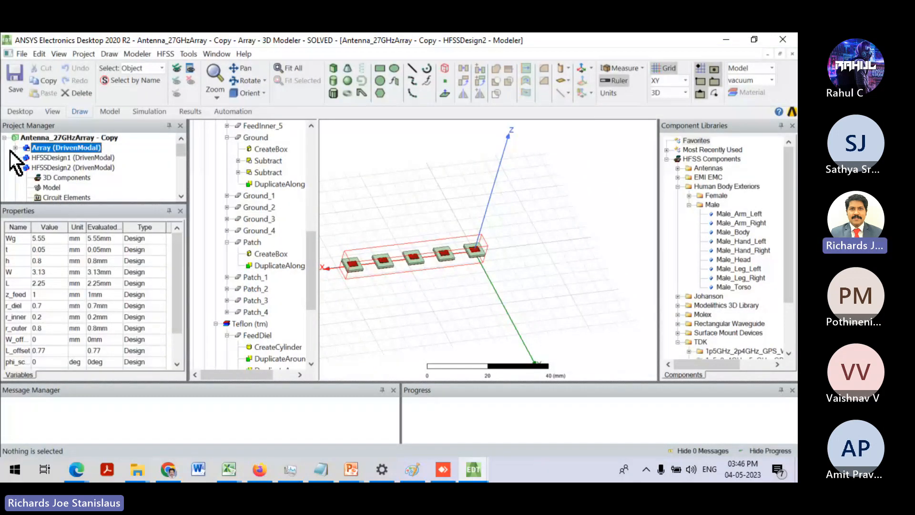
pyautogui.click(15, 148)
pyautogui.doubleClick(60, 139)
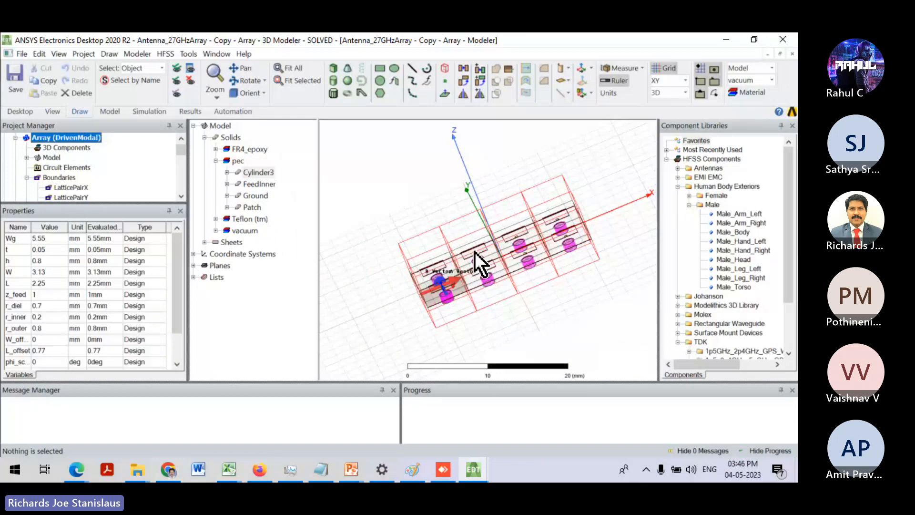
pyautogui.scroll(-3, 475, 252)
pyautogui.scroll(2, 457, 292)
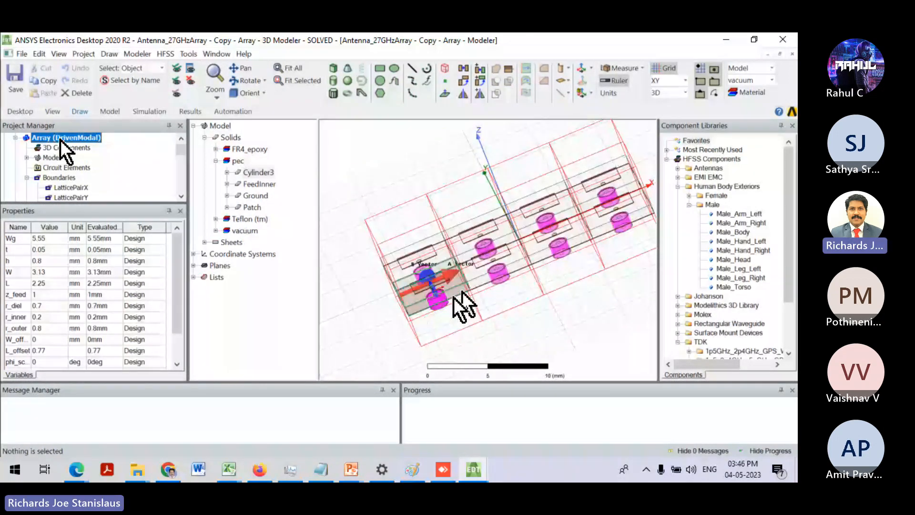
pyautogui.scroll(1, 454, 297)
pyautogui.moveTo(453, 297); pyautogui.dragTo(469, 226, button='middle')
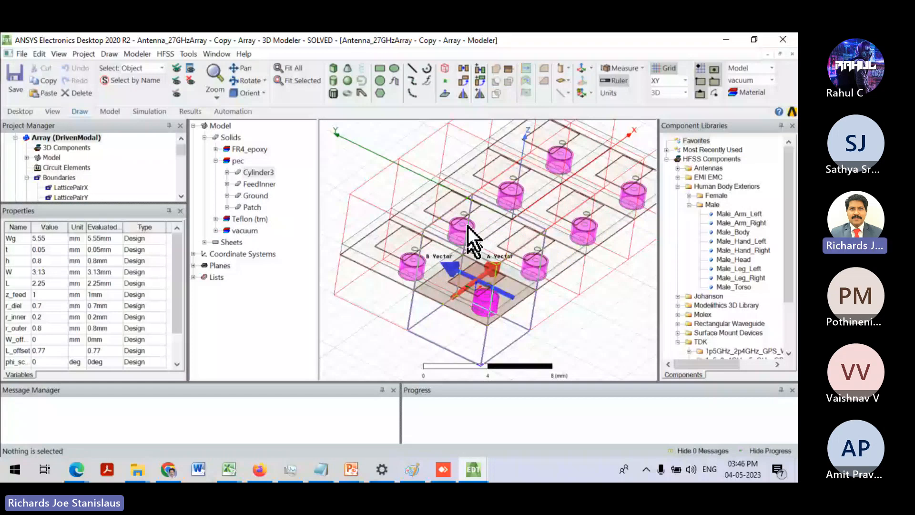
pyautogui.click(167, 471)
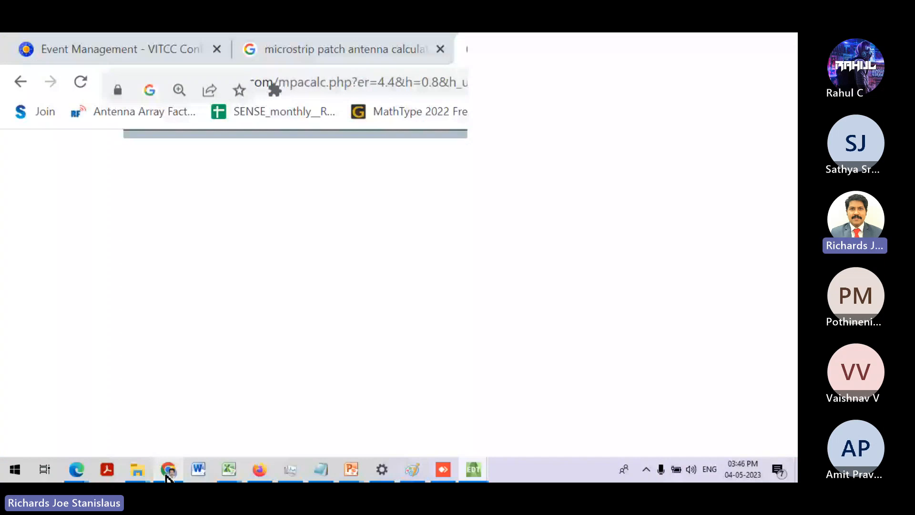
pyautogui.click(167, 471)
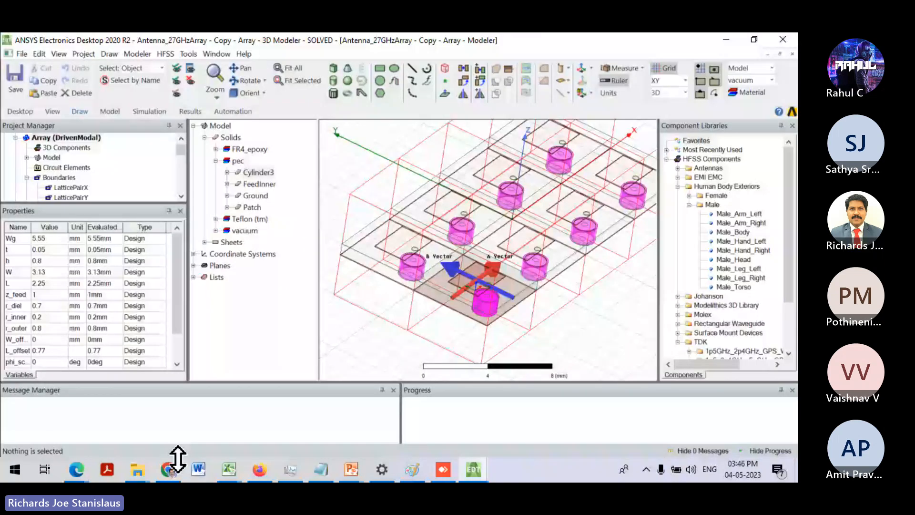
pyautogui.click(77, 470)
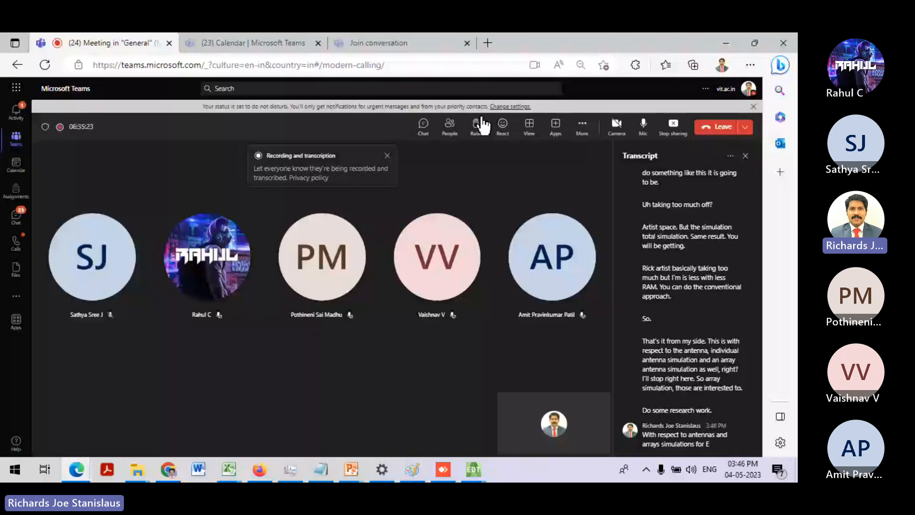
pyautogui.click(379, 43)
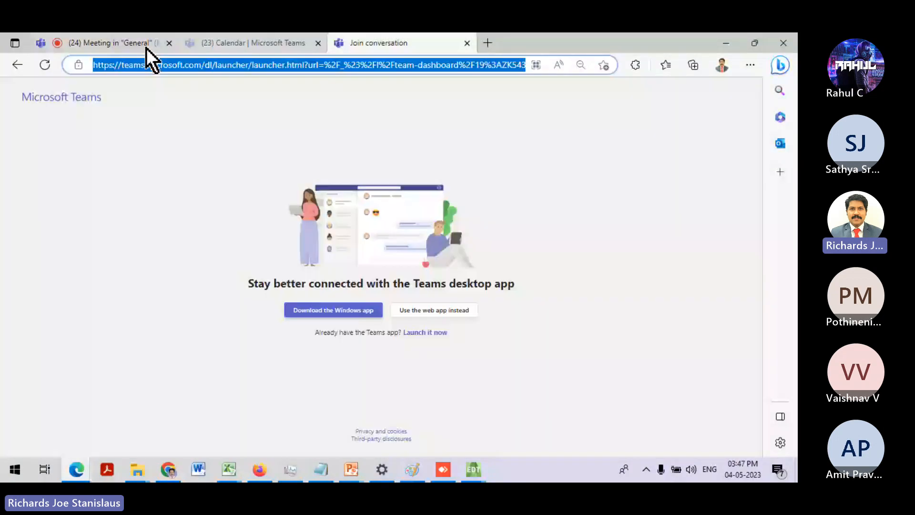
pyautogui.click(124, 44)
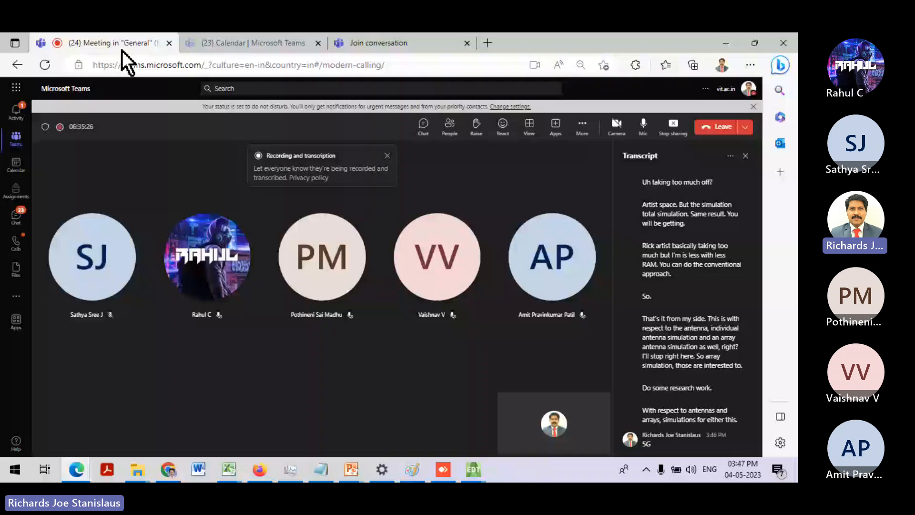
pyautogui.click(720, 34)
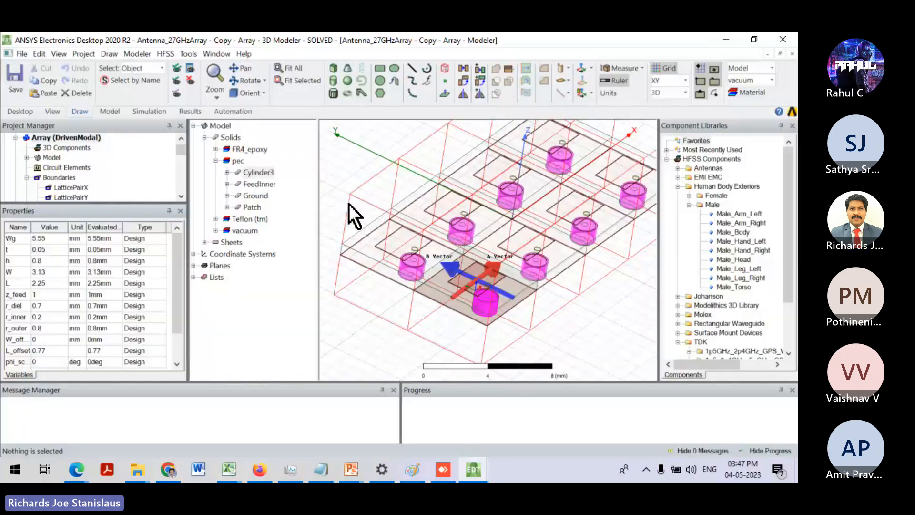
# - Examine the Array design's variables, including the post-processing variables phiVal and thetaVal
pyautogui.scroll(-2, 562, 266)
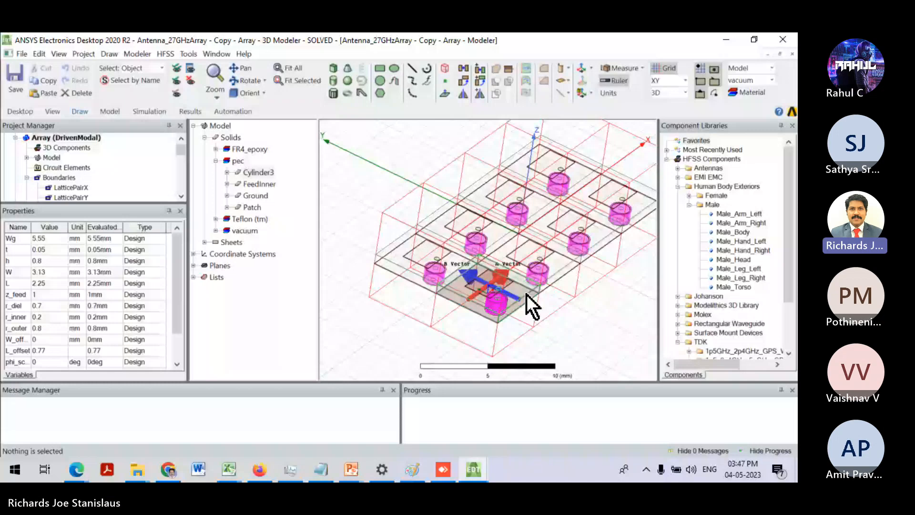
pyautogui.keyDown('alt'); pyautogui.moveTo(526, 293); pyautogui.dragTo(522, 308); pyautogui.keyUp('alt')
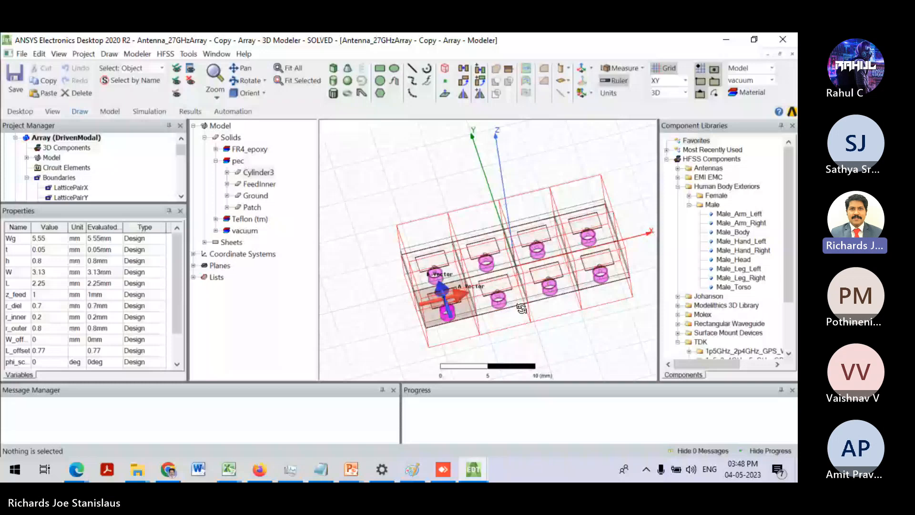
pyautogui.click(72, 139)
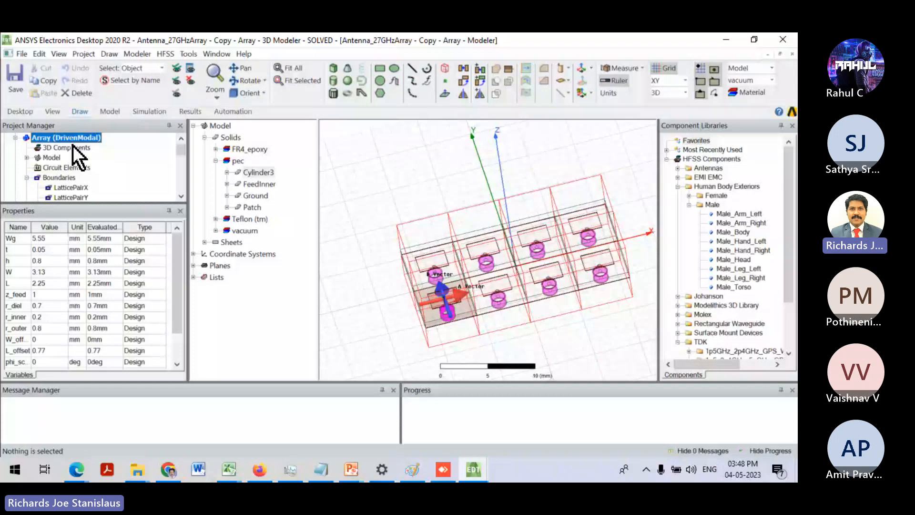
pyautogui.scroll(-2, 72, 145)
pyautogui.scroll(-1, 50, 333)
pyautogui.click(44, 350)
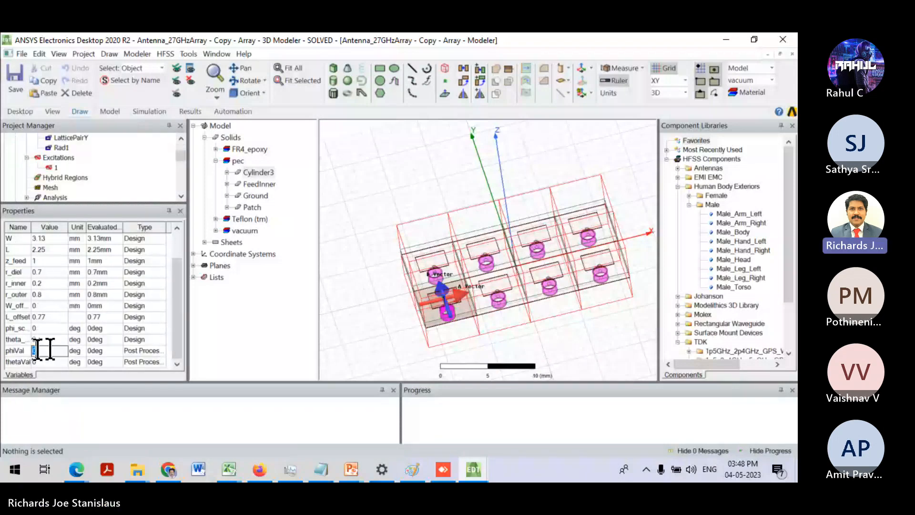
pyautogui.click(37, 358)
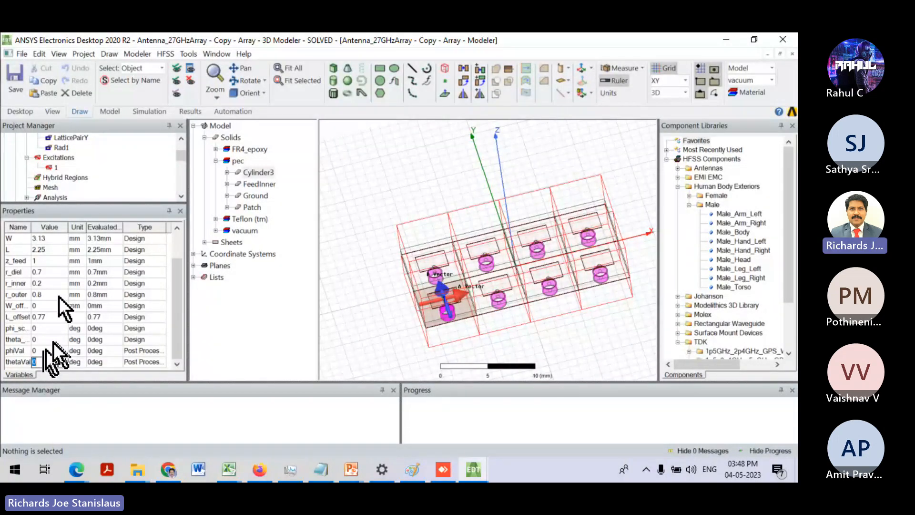
pyautogui.scroll(3, 118, 151)
pyautogui.click(91, 147)
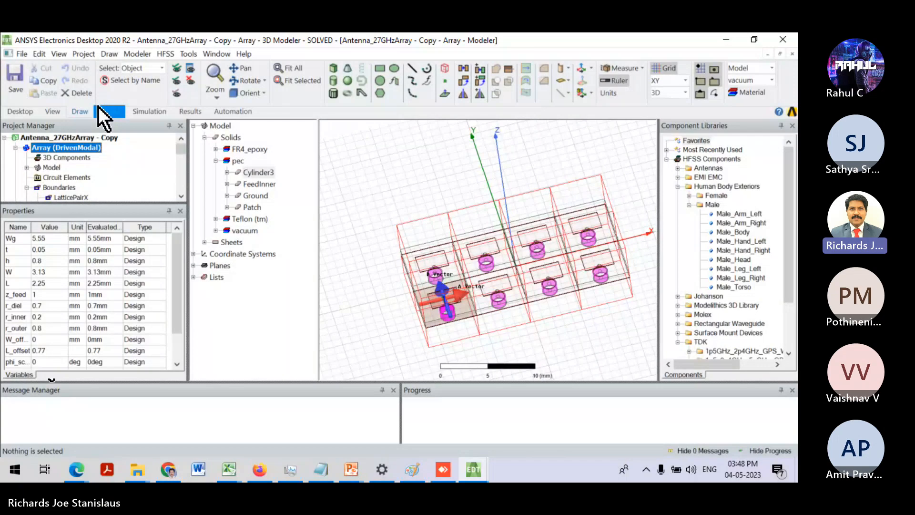
# - Deselect the solids and examine the array's unit cell and coaxial feeds from the side
pyautogui.click(338, 192)
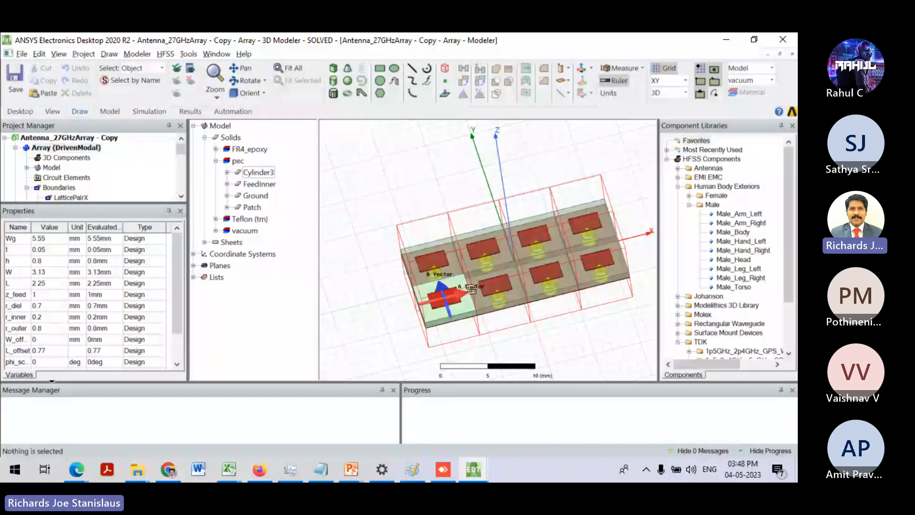
pyautogui.keyDown('alt'); pyautogui.moveTo(471, 290); pyautogui.dragTo(533, 186); pyautogui.keyUp('alt')
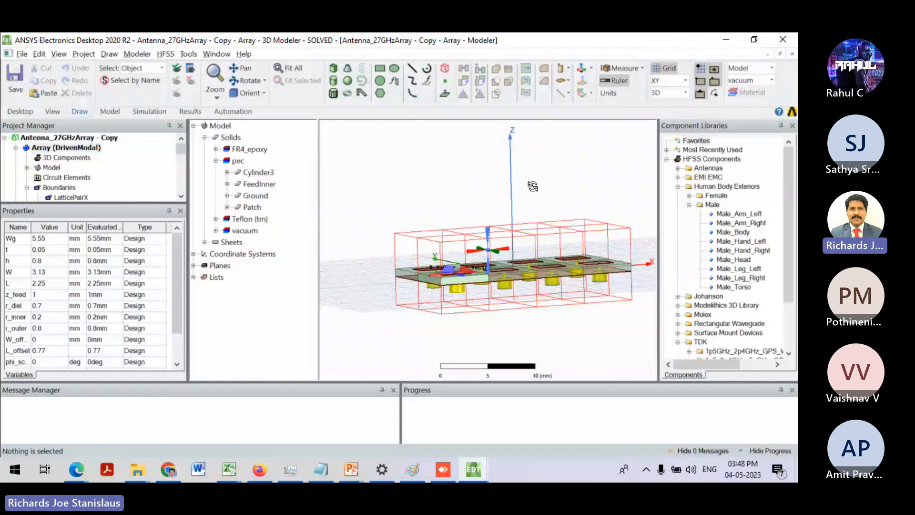
pyautogui.scroll(4, 476, 274)
pyautogui.scroll(3, 477, 274)
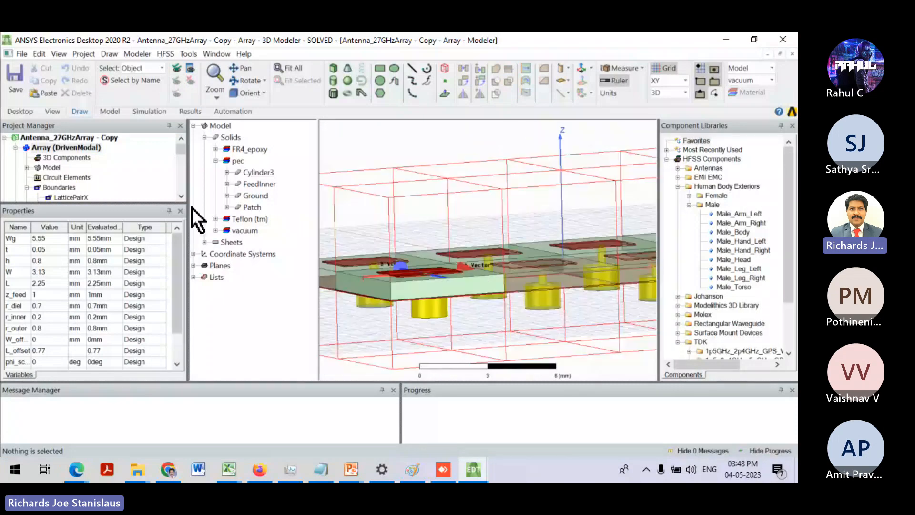
# - Switch to the Microsoft Teams meeting in the browser and open its recording and transcription options
pyautogui.click(167, 469)
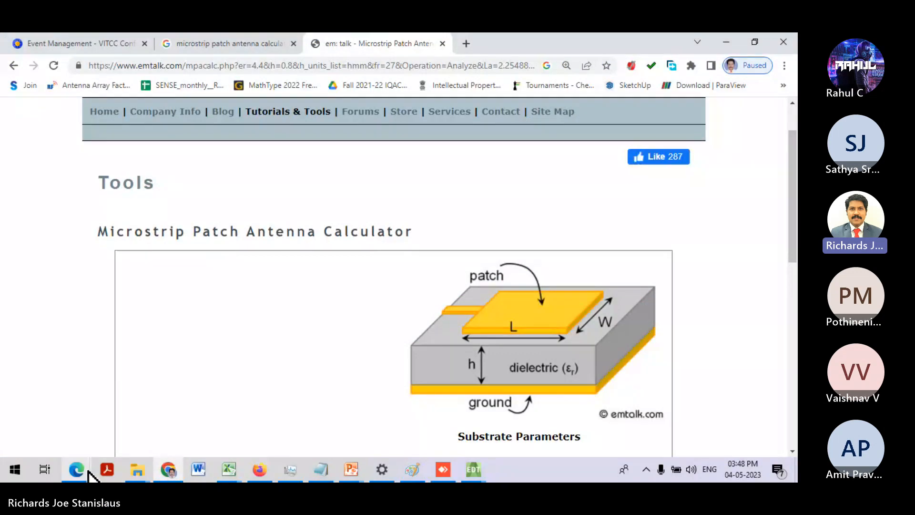
pyautogui.moveTo(92, 475)
pyautogui.click(110, 430)
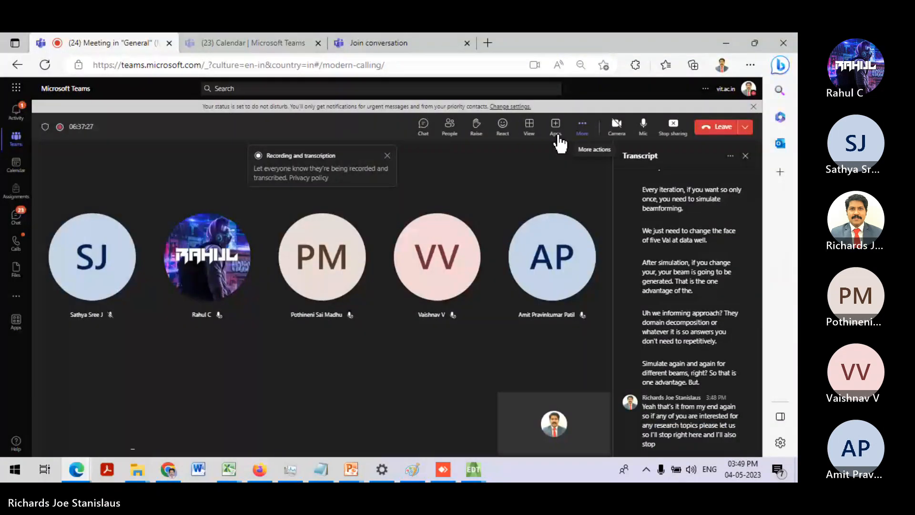
pyautogui.click(583, 129)
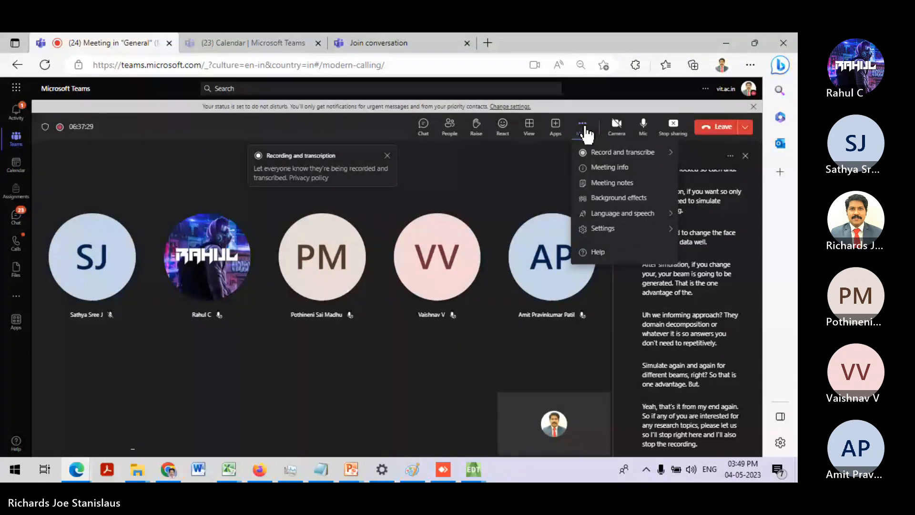
pyautogui.moveTo(585, 152)
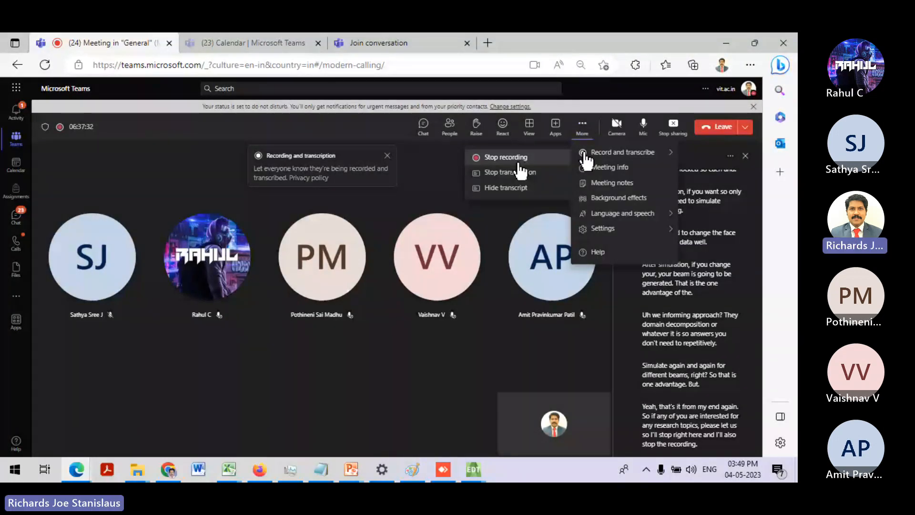